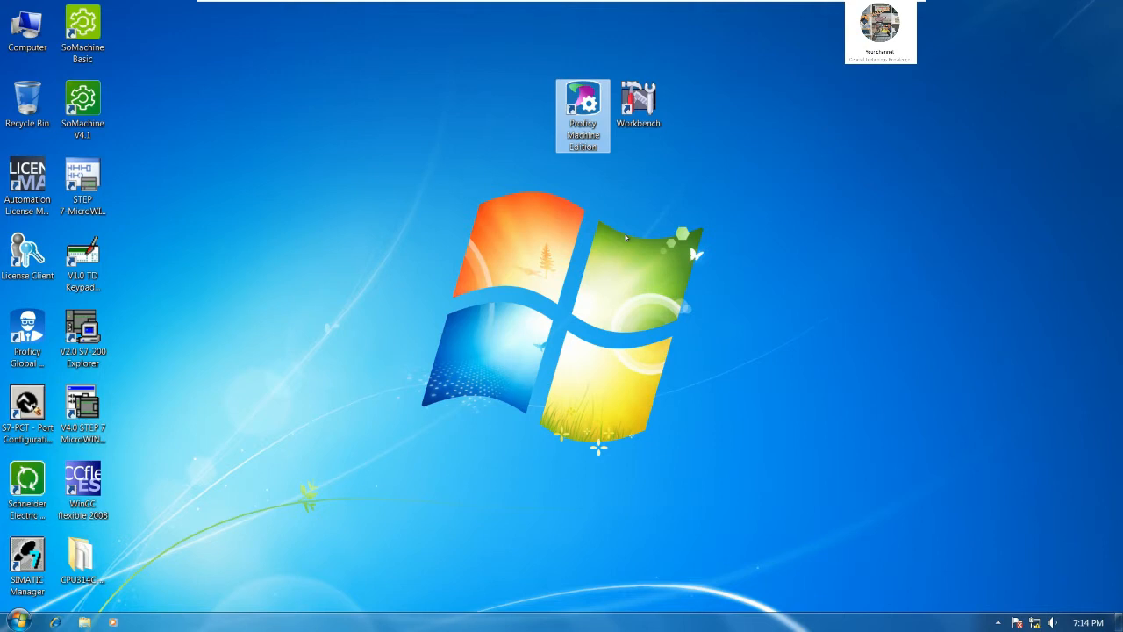
# Step: Dismiss the Machine Edition startup project dialog and narrow the Navigator area
pyautogui.click(614, 382)
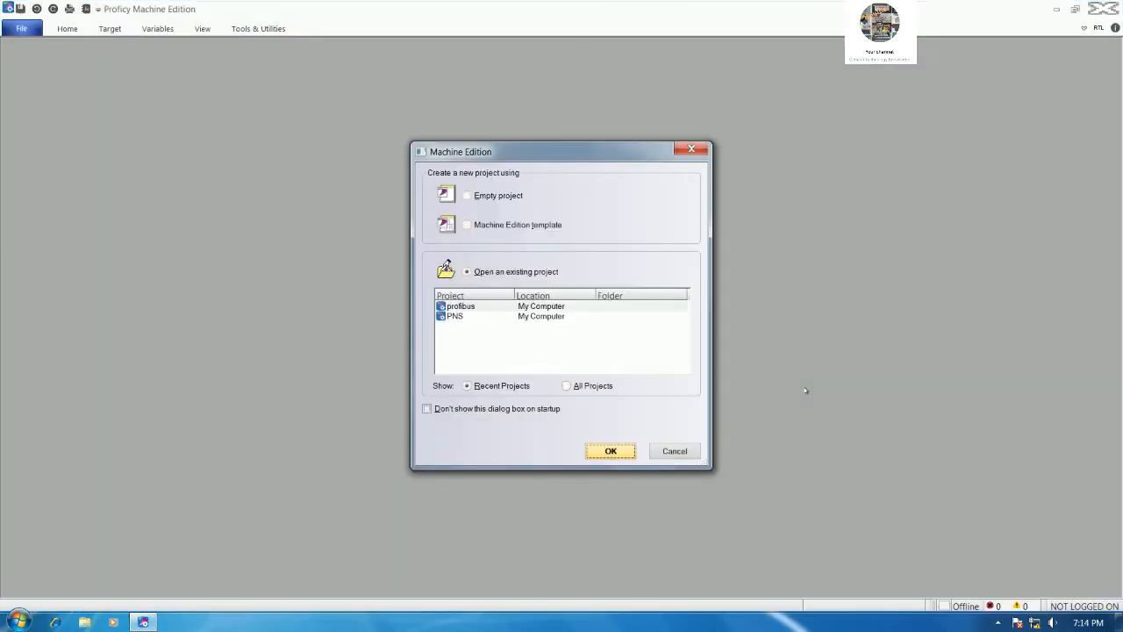
pyautogui.click(690, 452)
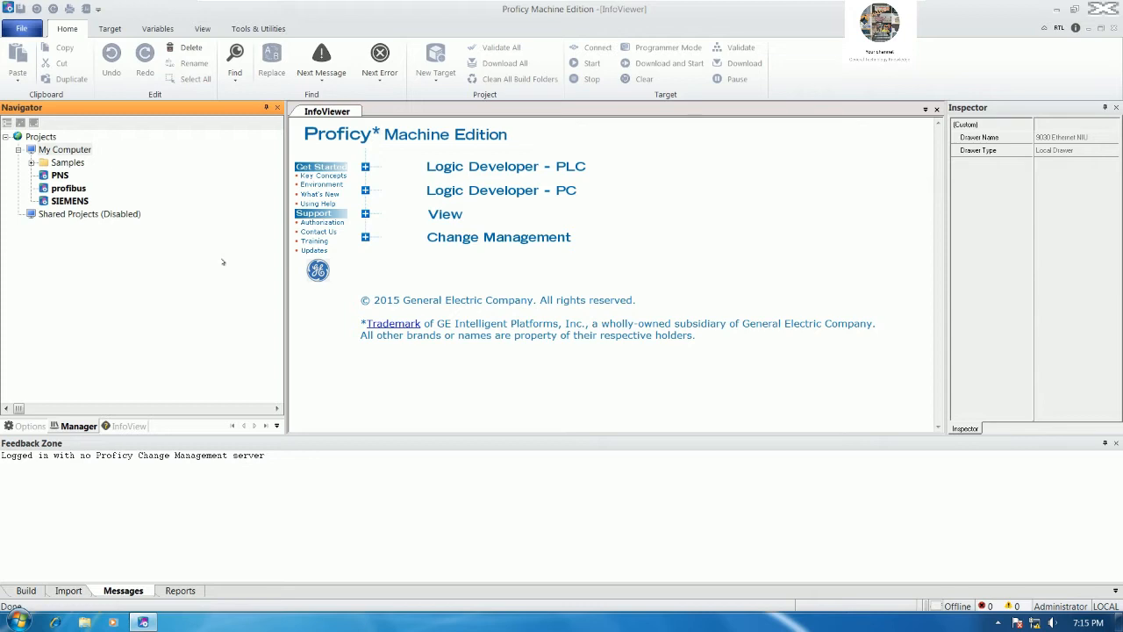
pyautogui.click(288, 230)
pyautogui.moveTo(287, 230); pyautogui.dragTo(221, 230)
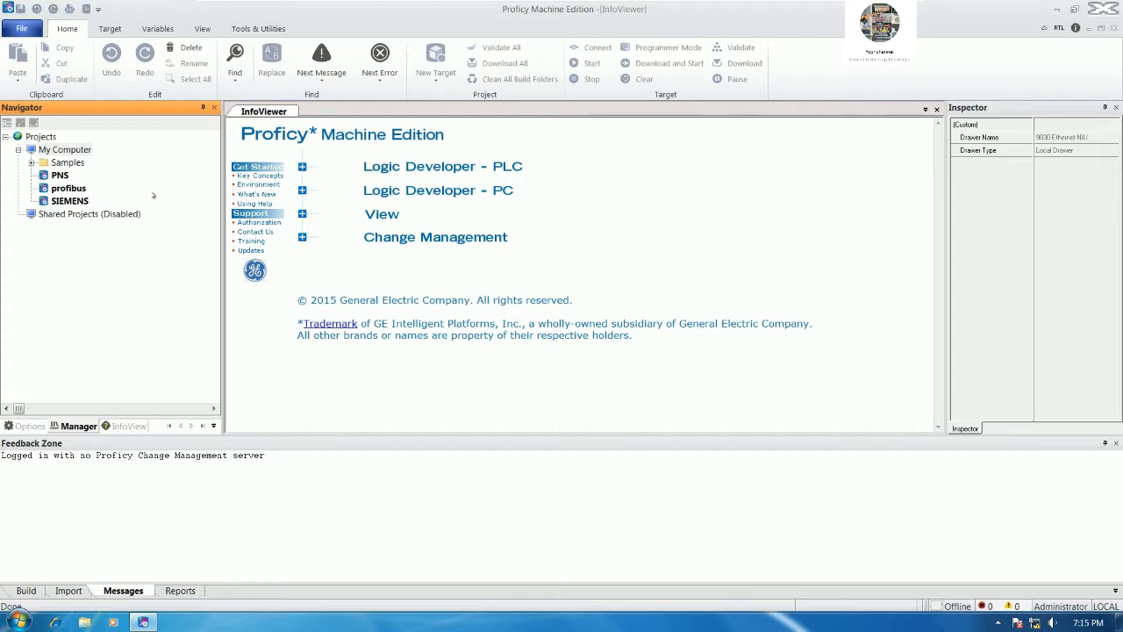
# Step: Create a new project named PLCS7 under My Computer using the Empty Project template
pyautogui.rightClick(76, 153)
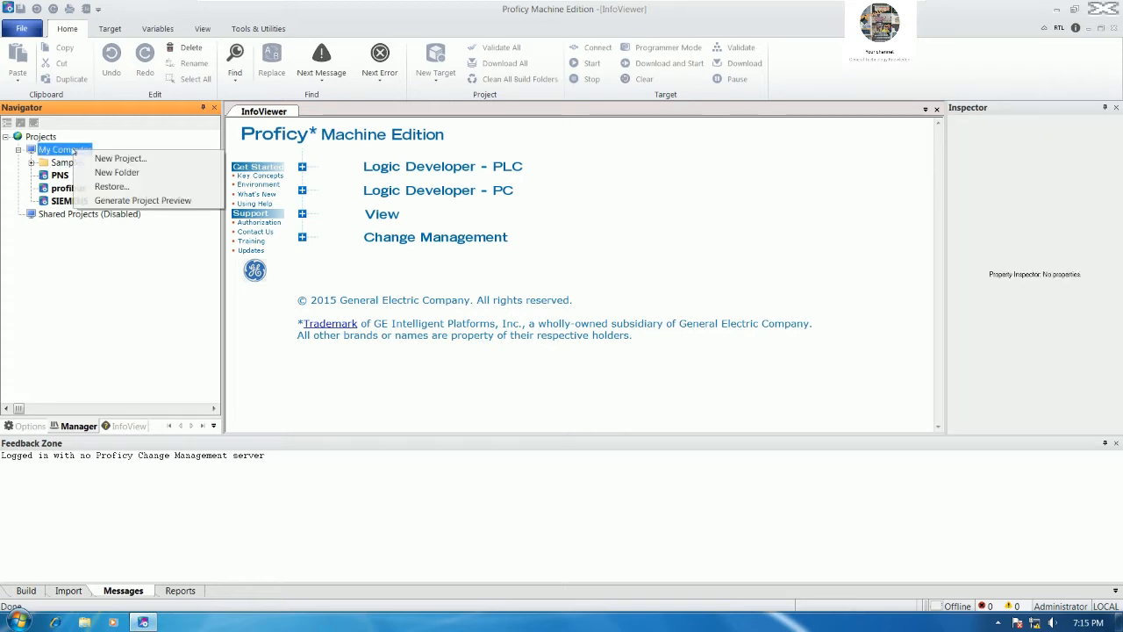
pyautogui.click(118, 158)
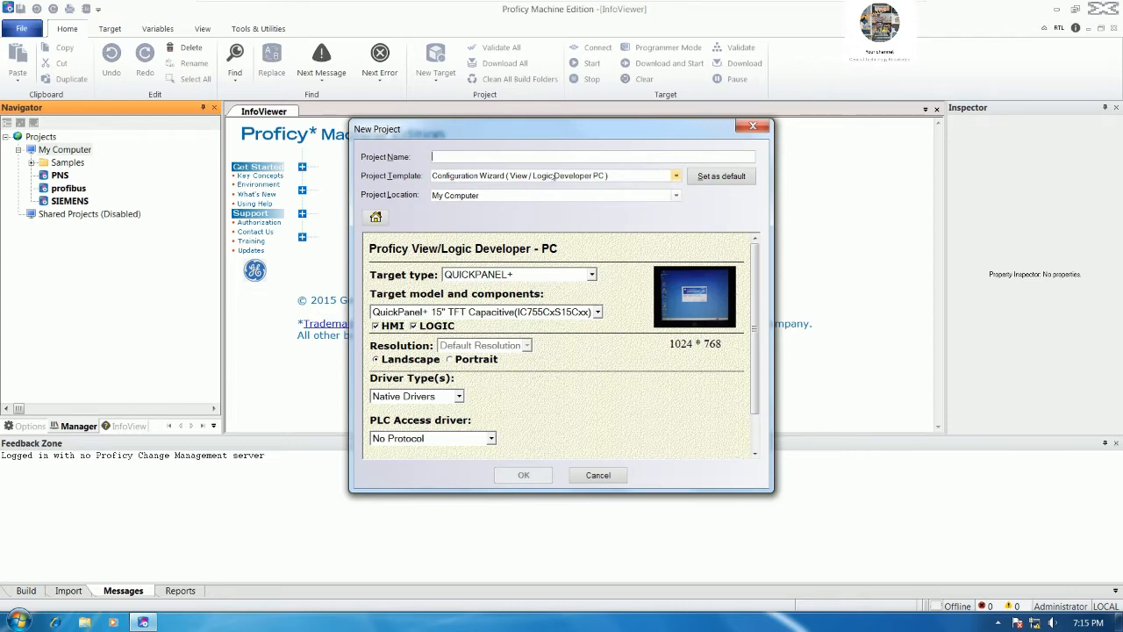
pyautogui.write('PLCS')
pyautogui.click(612, 176)
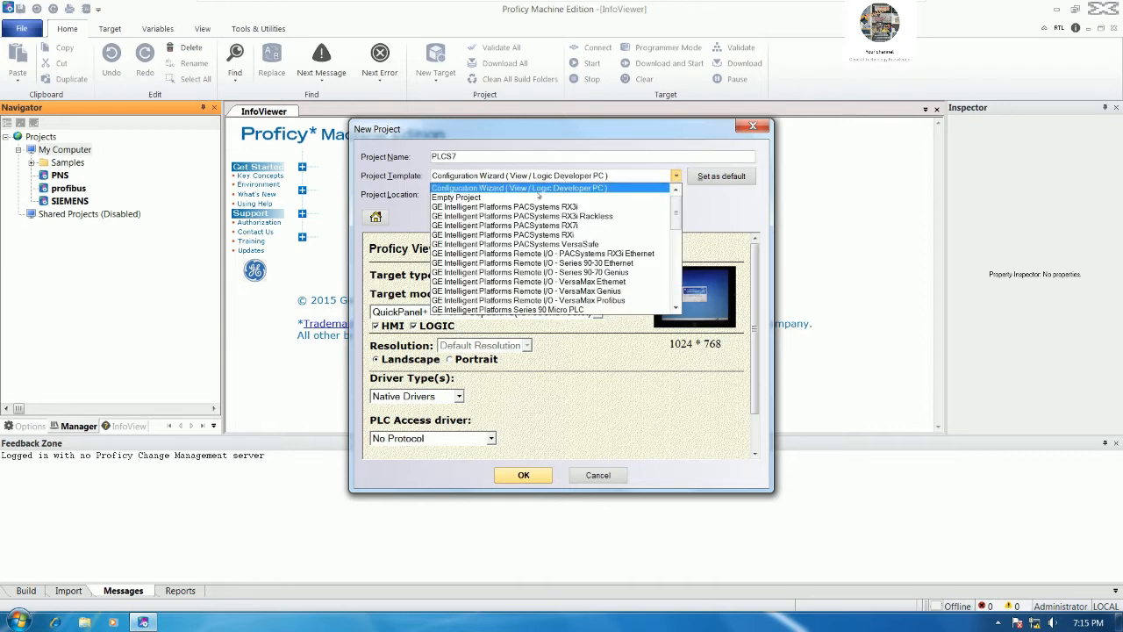
pyautogui.click(539, 197)
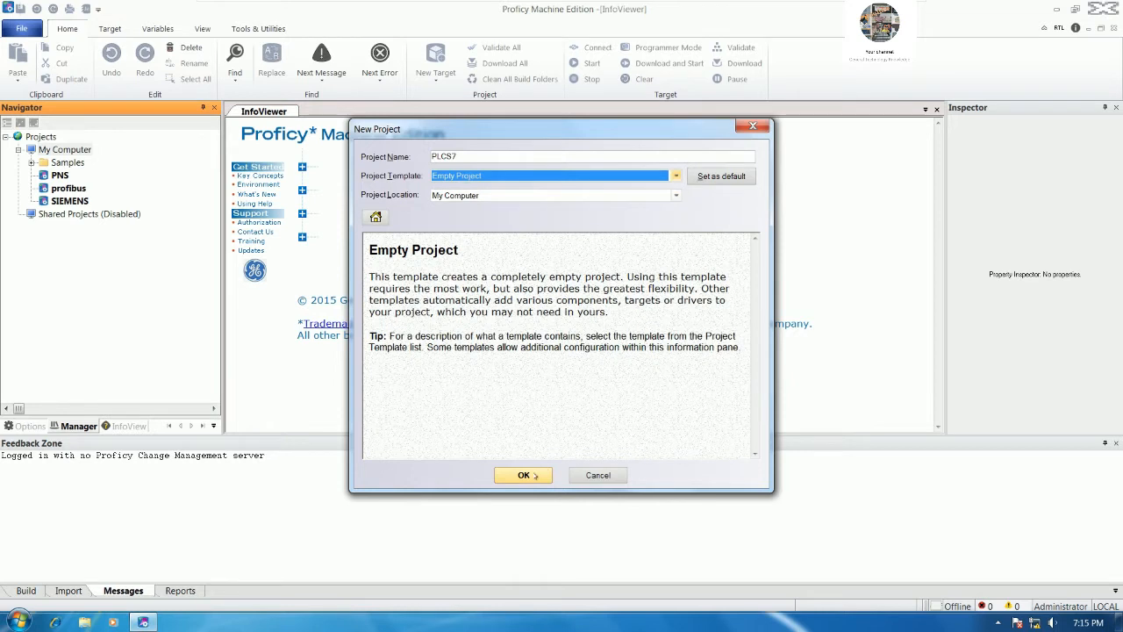
pyautogui.click(532, 475)
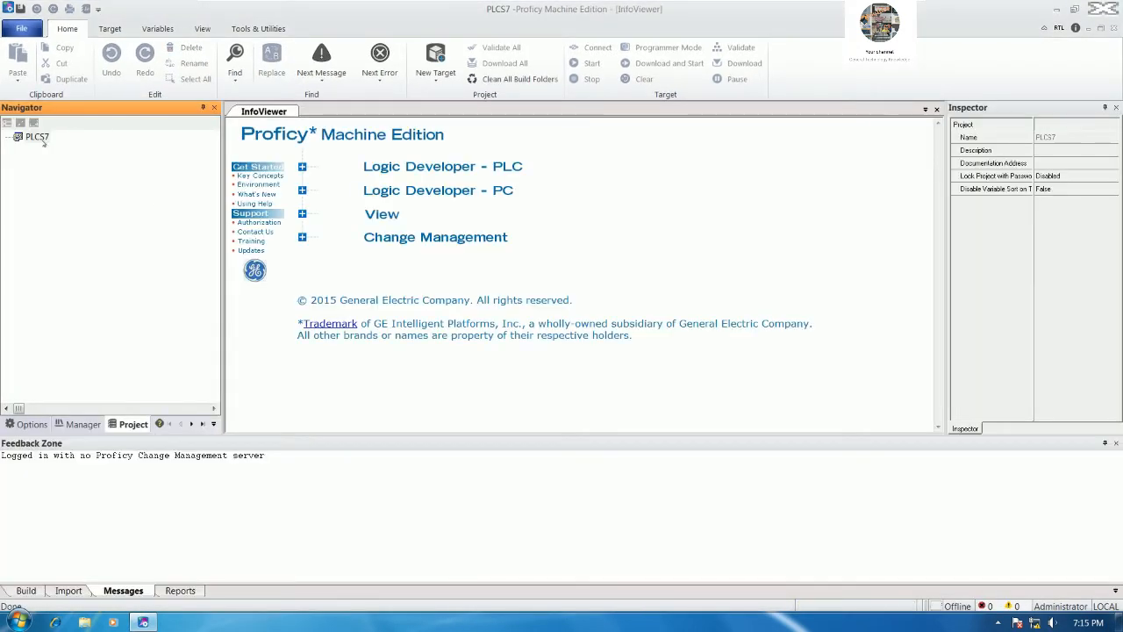
# Step: Add a GE Intelligent Platforms PACSystems RX3i controller target to the PLCS7 project and name it S7PLC
pyautogui.rightClick(43, 140)
pyautogui.moveTo(138, 150)
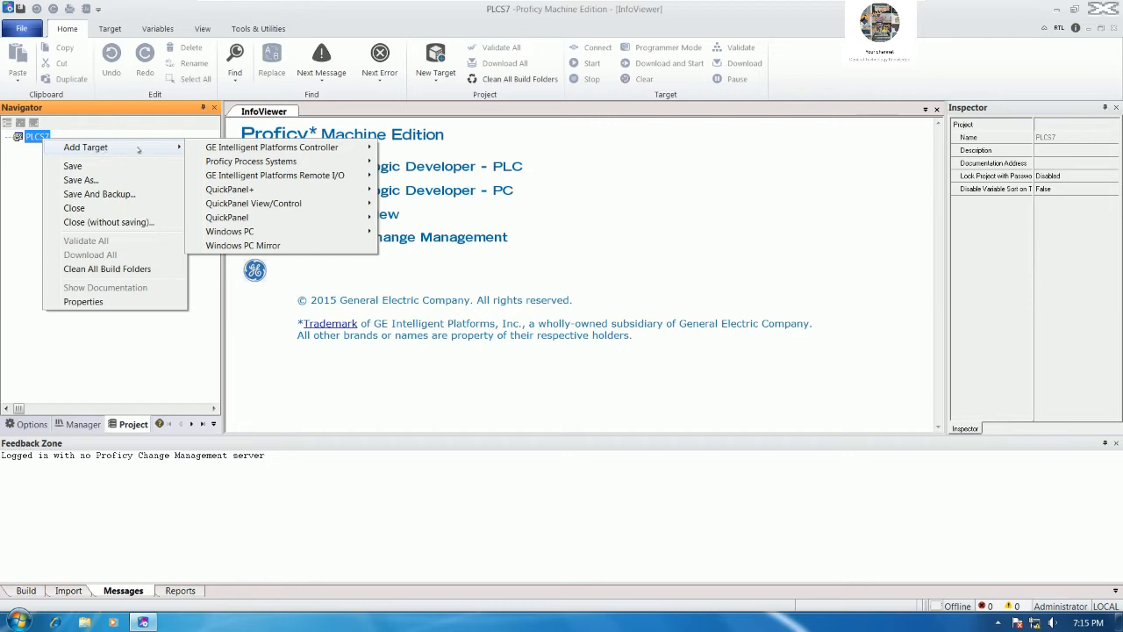
pyautogui.moveTo(272, 151)
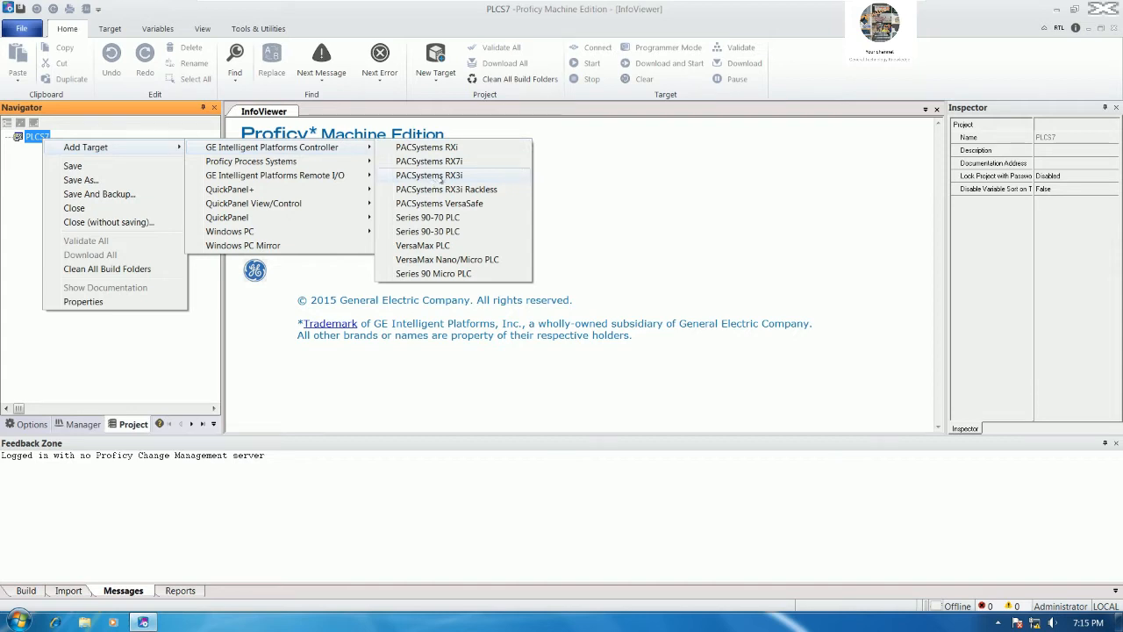
pyautogui.click(440, 177)
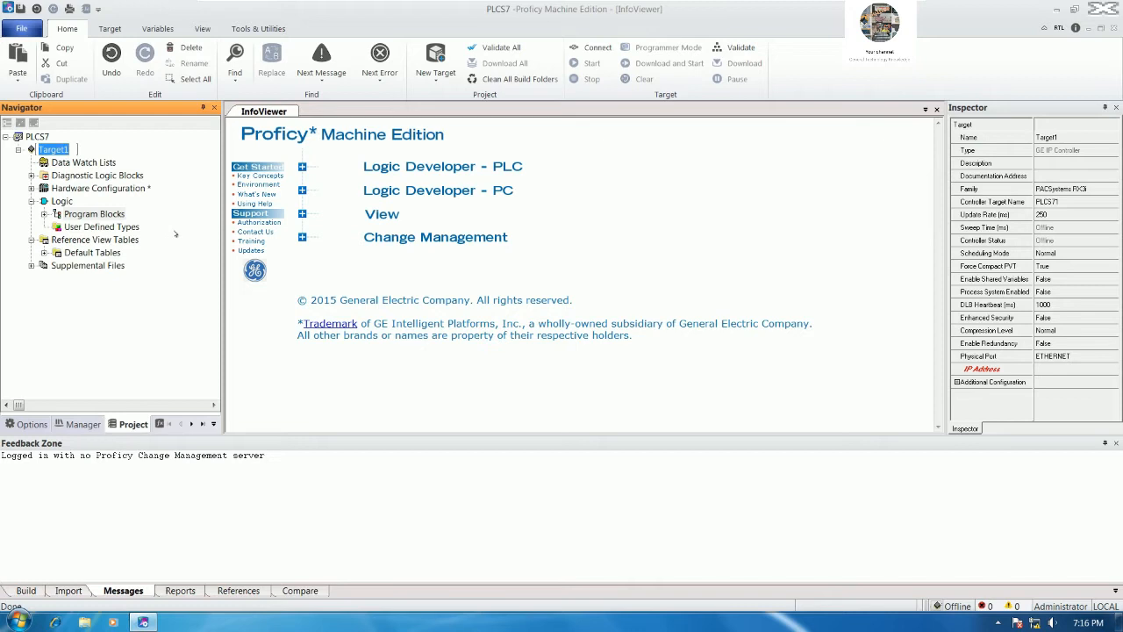
pyautogui.write('s7')
pyautogui.press('BackSpace')
pyautogui.write('S7')
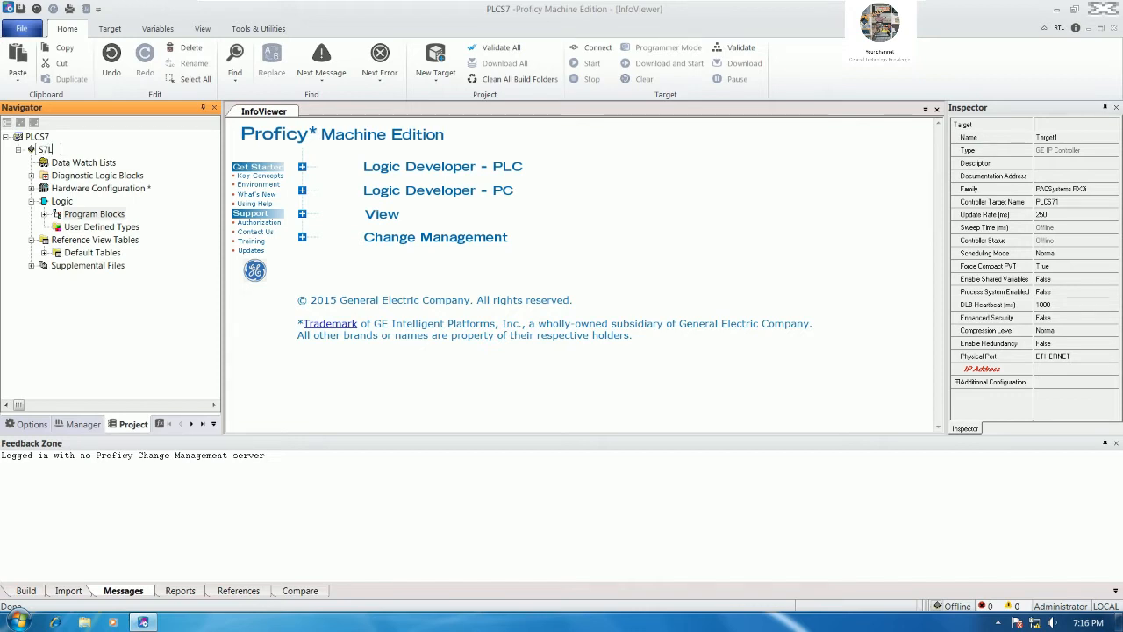
pyautogui.write('PLC')
pyautogui.press('Return')
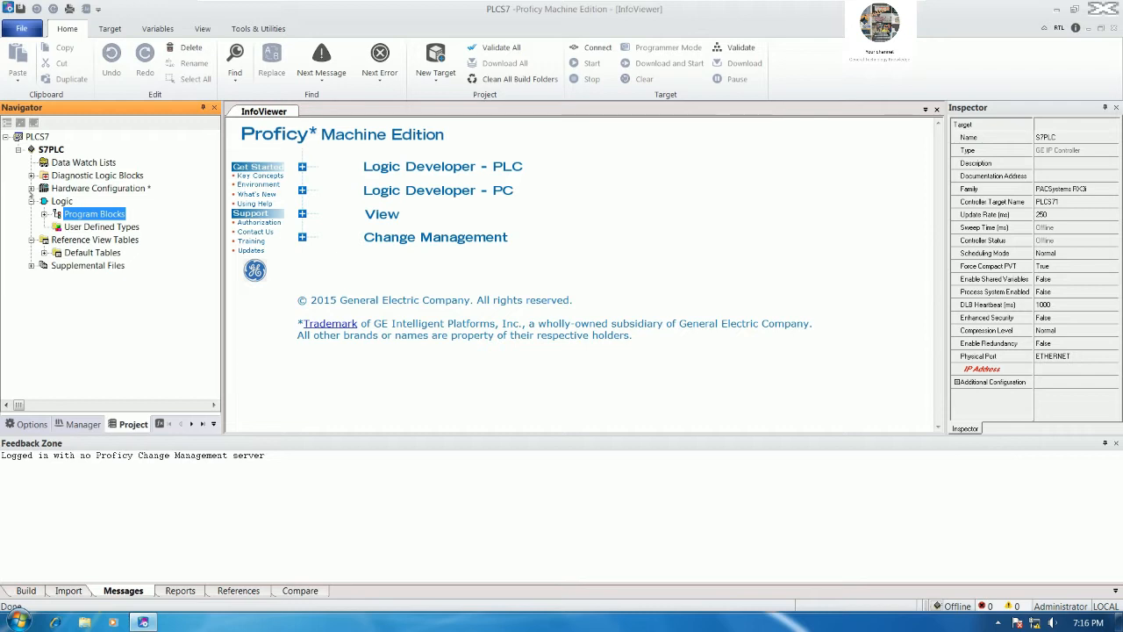
# Step: Set LAN 2 Mode to PROFINET in the settings of the IC695CPE330 CPU in slot 2 of Rack 0
pyautogui.click(31, 189)
pyautogui.click(44, 201)
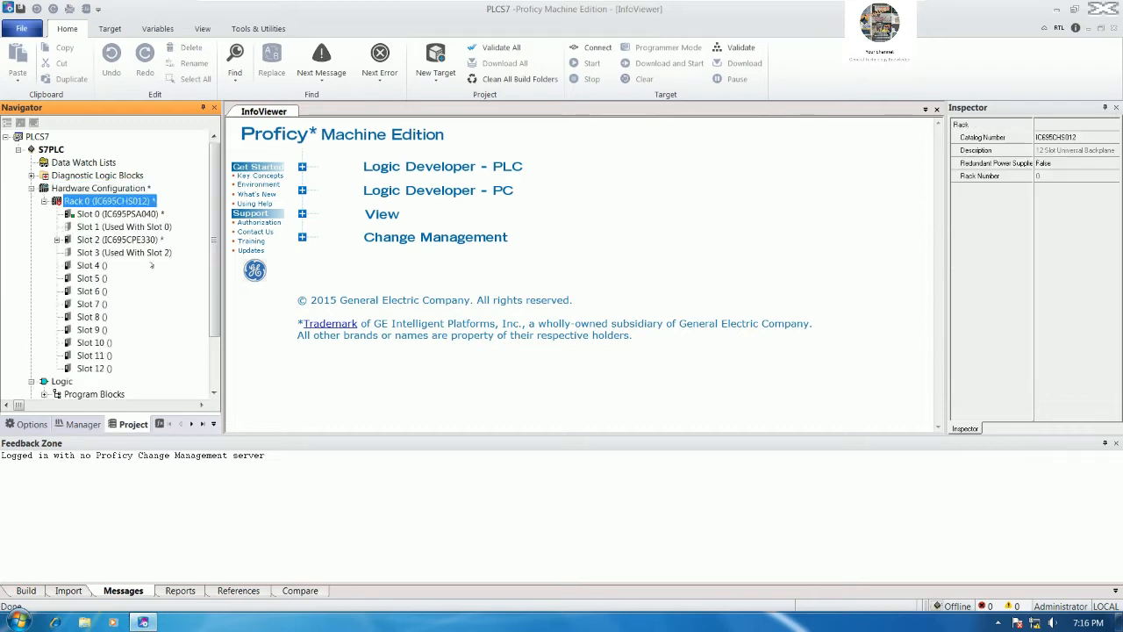
pyautogui.moveTo(222, 263); pyautogui.dragTo(243, 263)
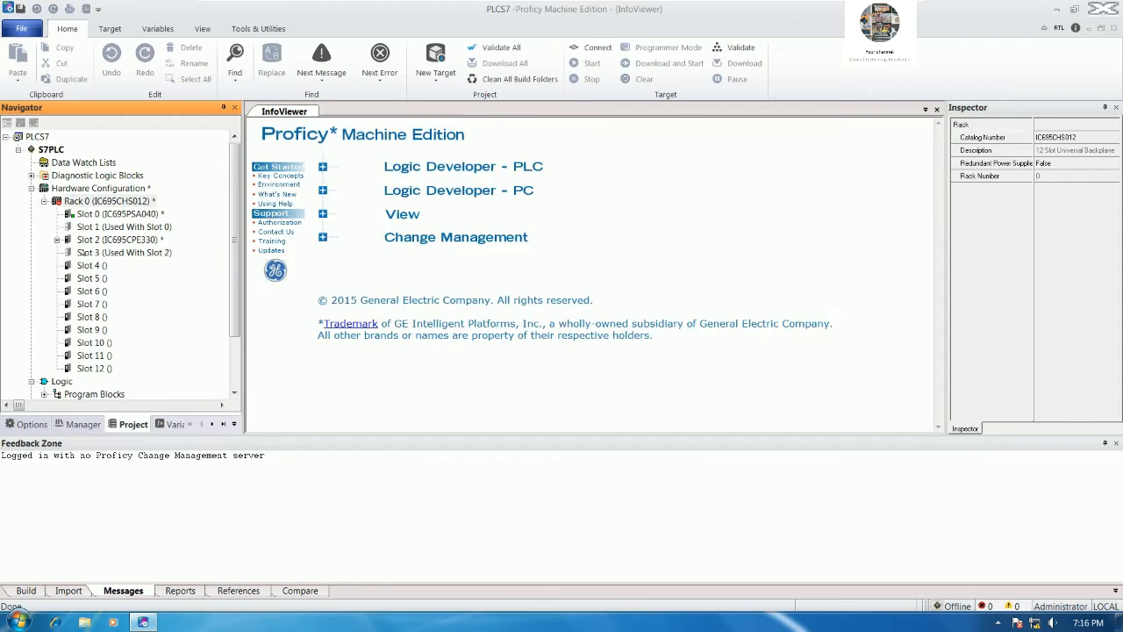
pyautogui.click(56, 240)
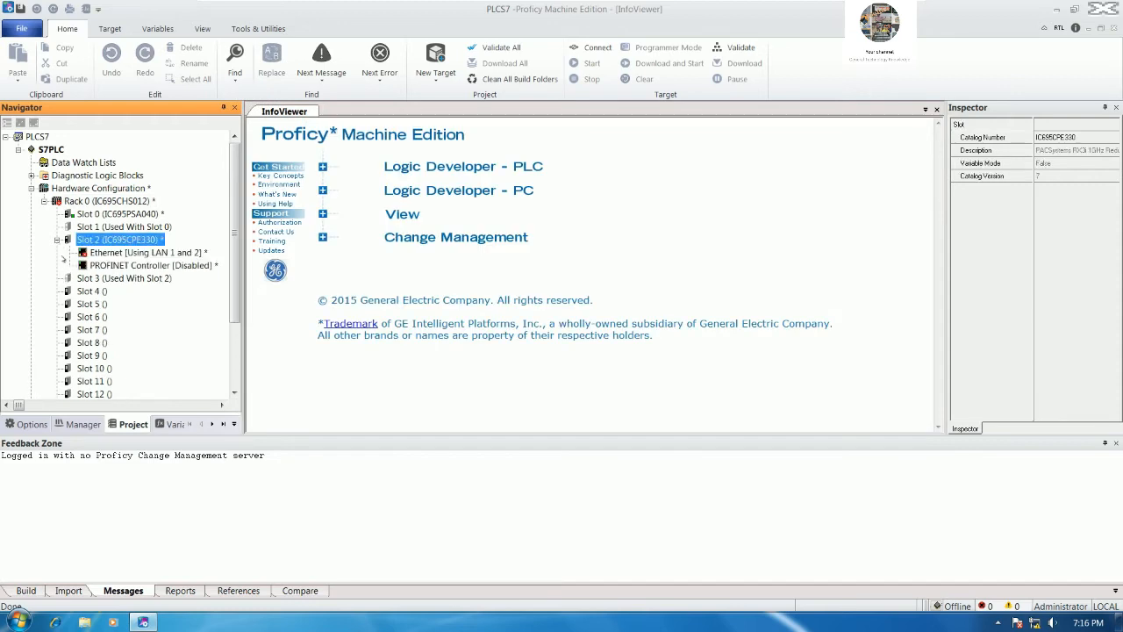
pyautogui.doubleClick(139, 239)
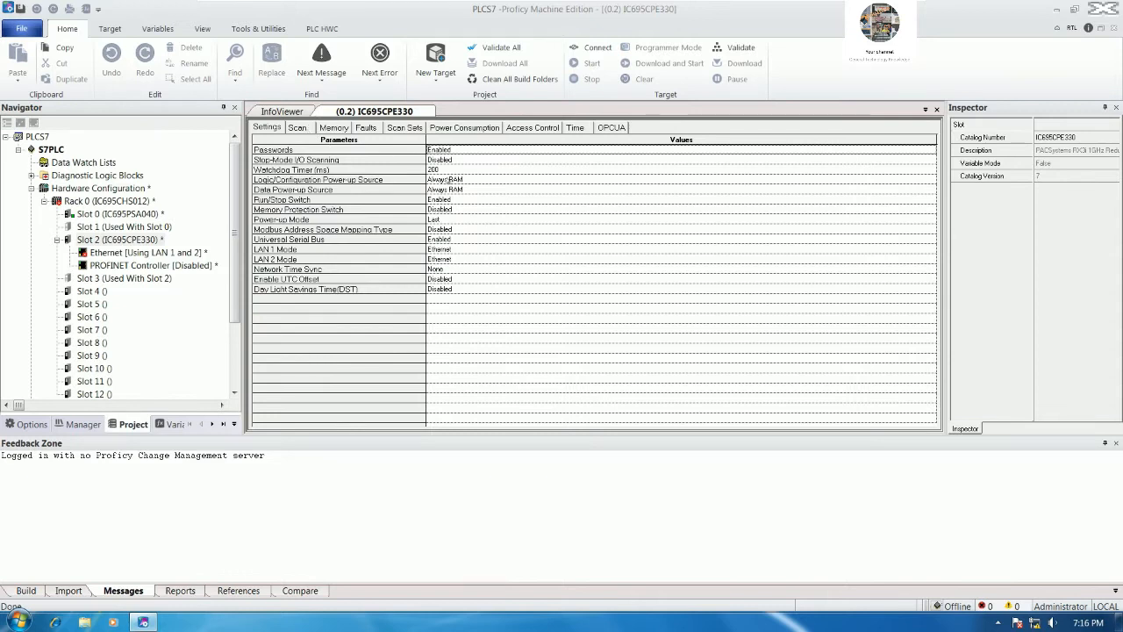
pyautogui.click(310, 261)
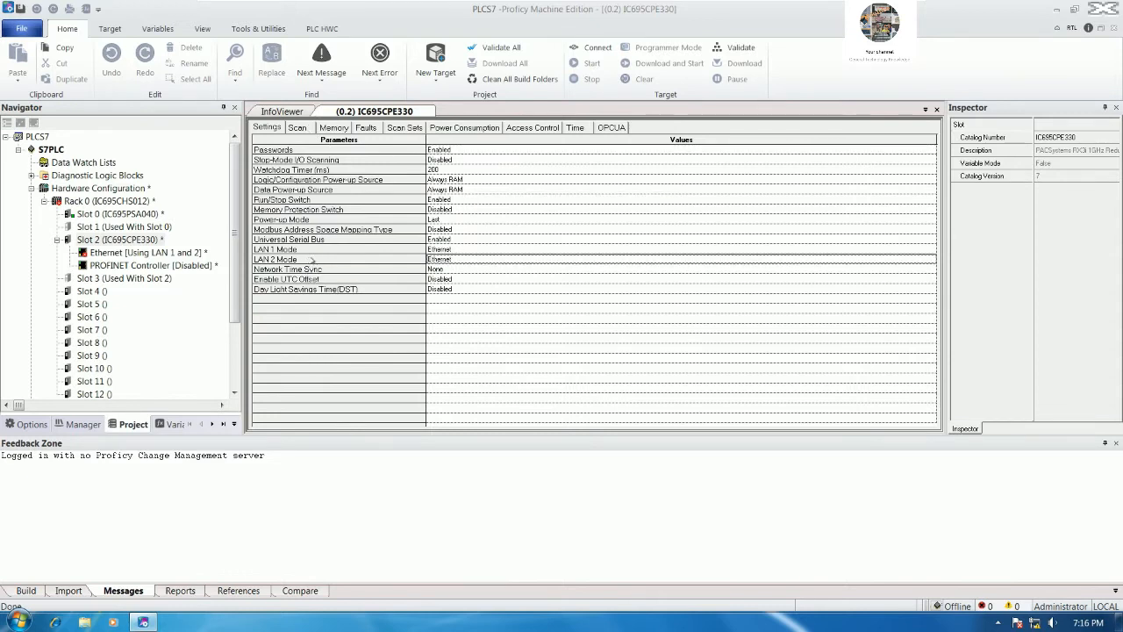
pyautogui.click(465, 261)
pyautogui.click(461, 279)
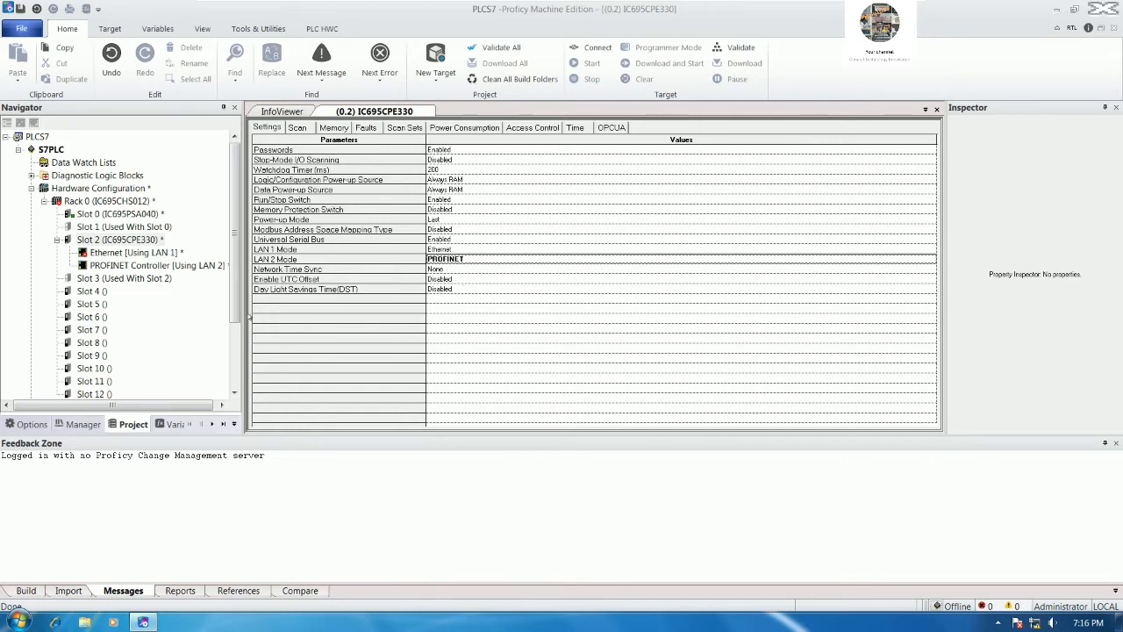
# Step: Replace the slot 0 power supply with the IC695PSD040 24VDC 40W Power Supply
pyautogui.rightClick(140, 214)
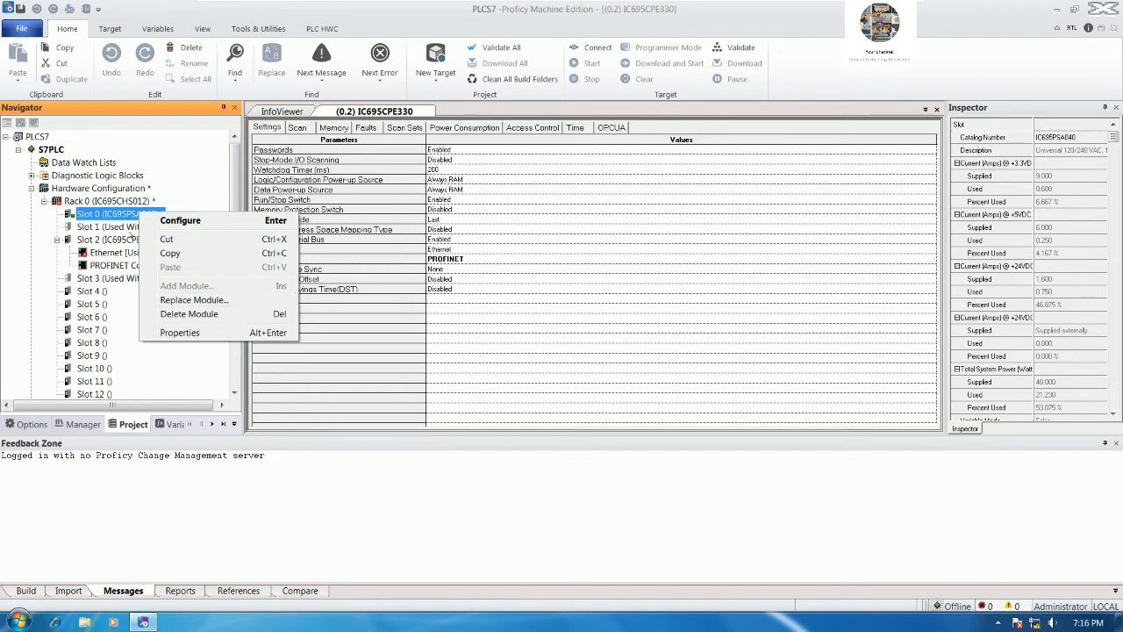
pyautogui.click(127, 229)
pyautogui.click(147, 217)
pyautogui.rightClick(146, 216)
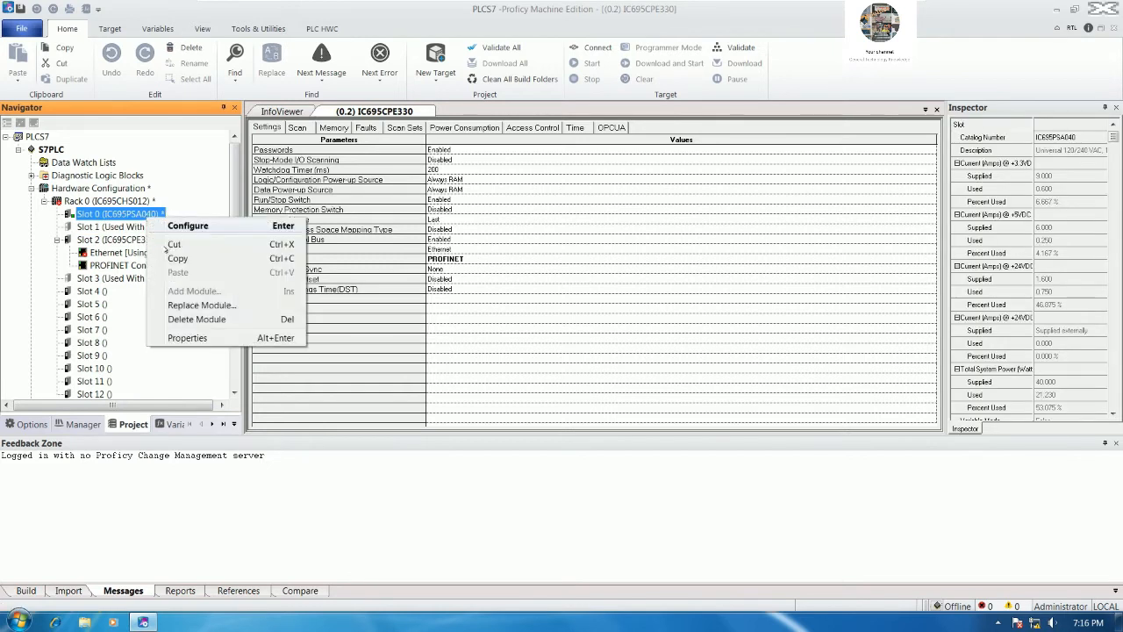
pyautogui.click(196, 306)
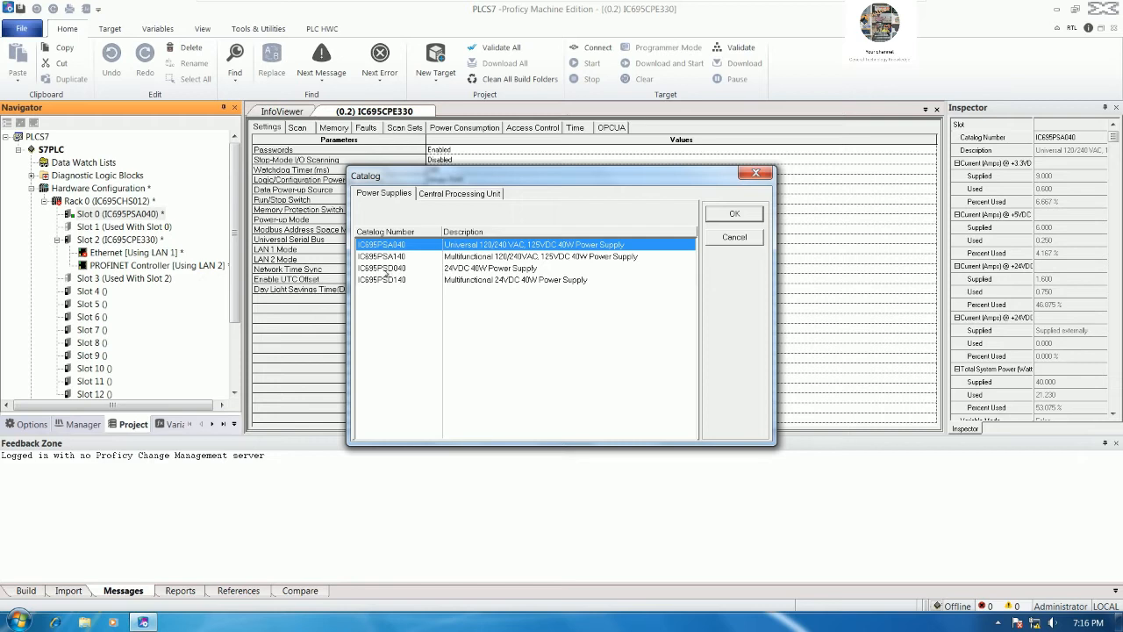
pyautogui.click(385, 268)
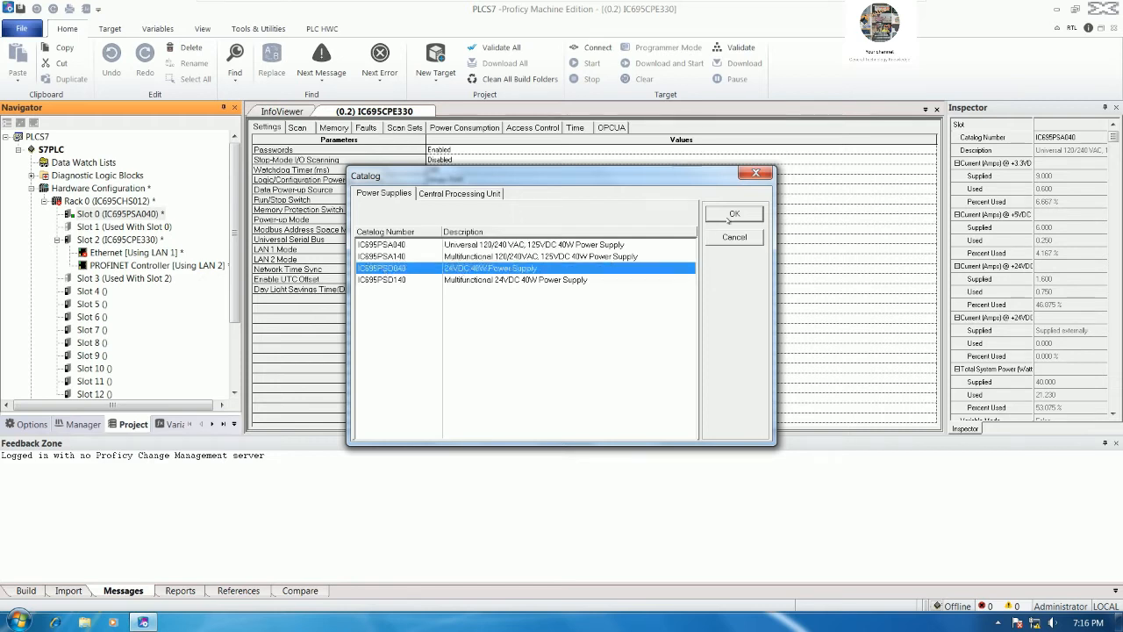
pyautogui.click(729, 218)
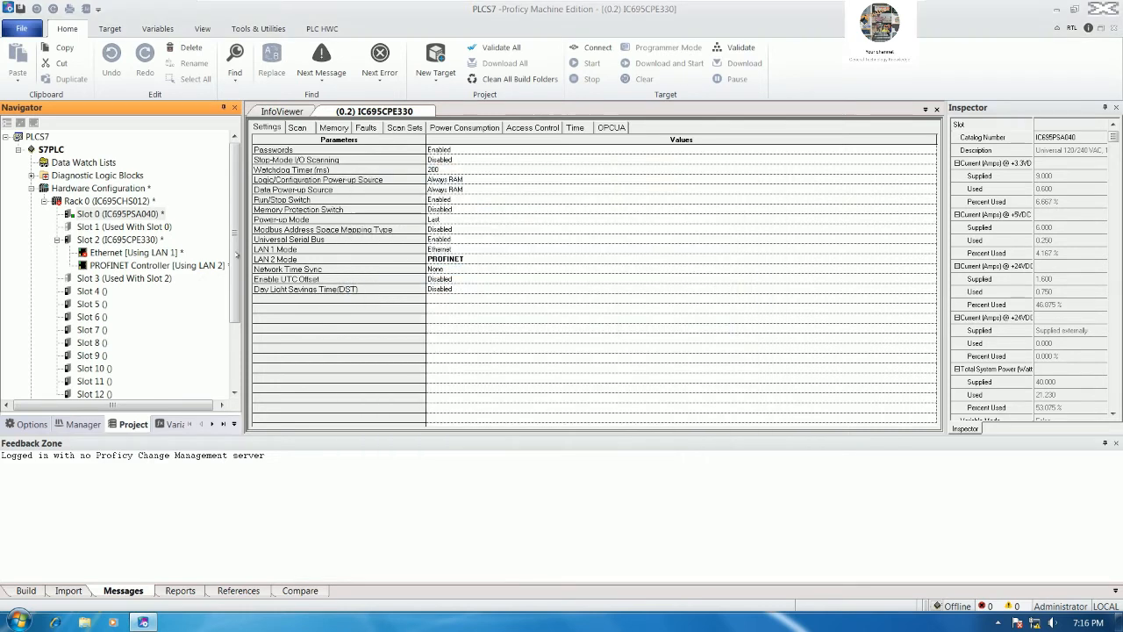
# Step: Move the IC695CPE330 CPU module to slot 1 and expand its sub-modules
pyautogui.click(130, 238)
pyautogui.moveTo(138, 242); pyautogui.dragTo(103, 227)
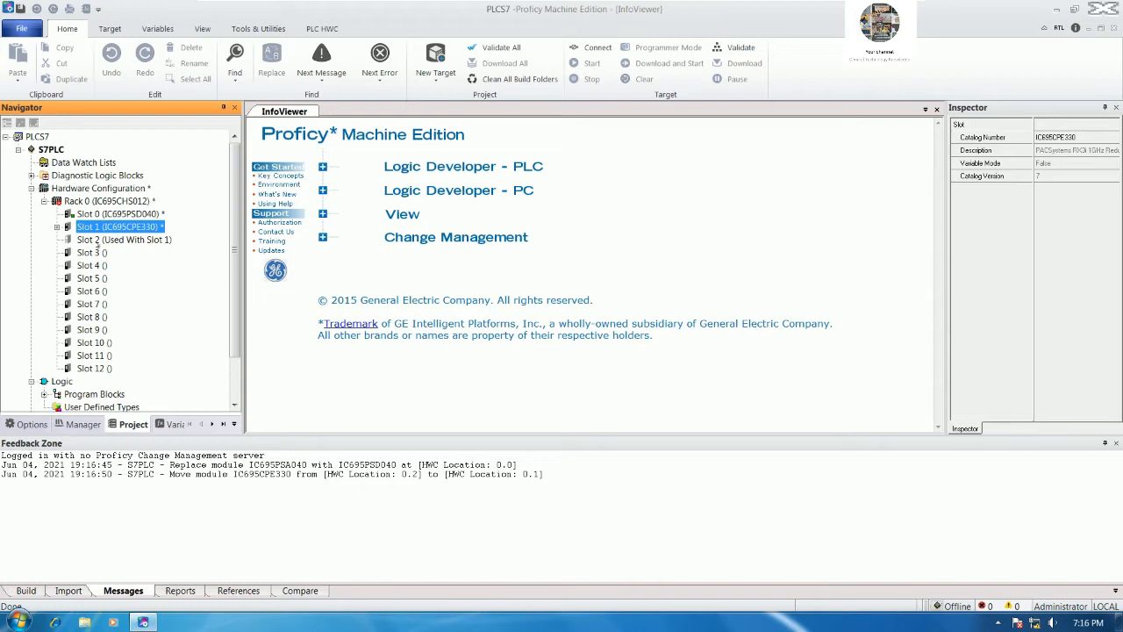
pyautogui.click(57, 226)
# Step: Set Variable Mode to True for the CPU's Ethernet sub-module, accepting the removal of its reference addresses
pyautogui.click(130, 239)
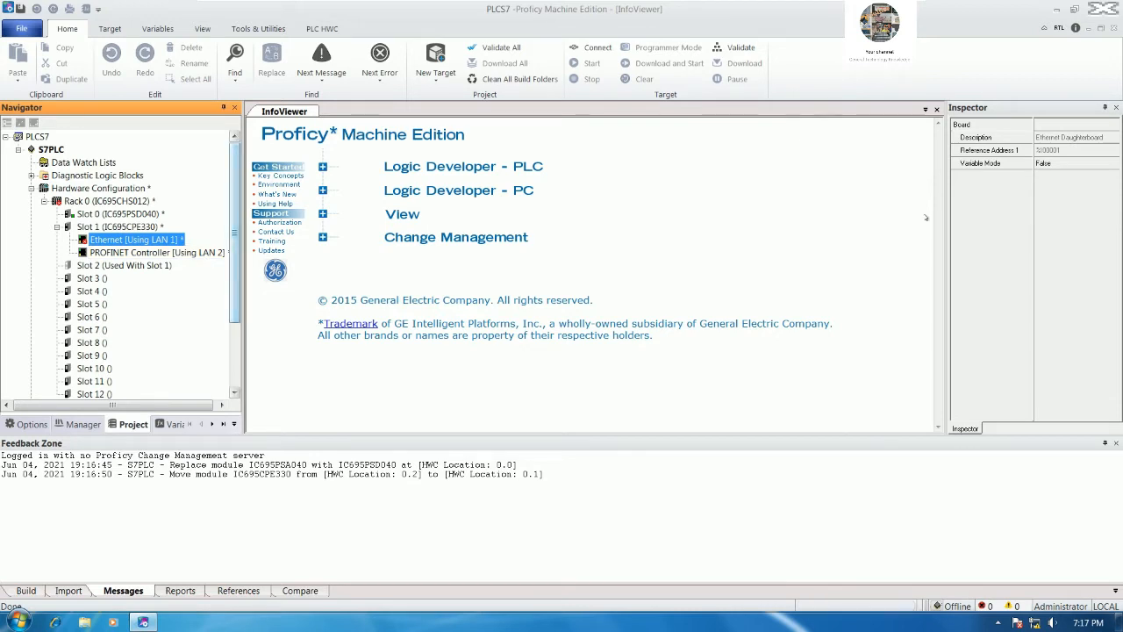
pyautogui.click(1051, 165)
pyautogui.click(1048, 181)
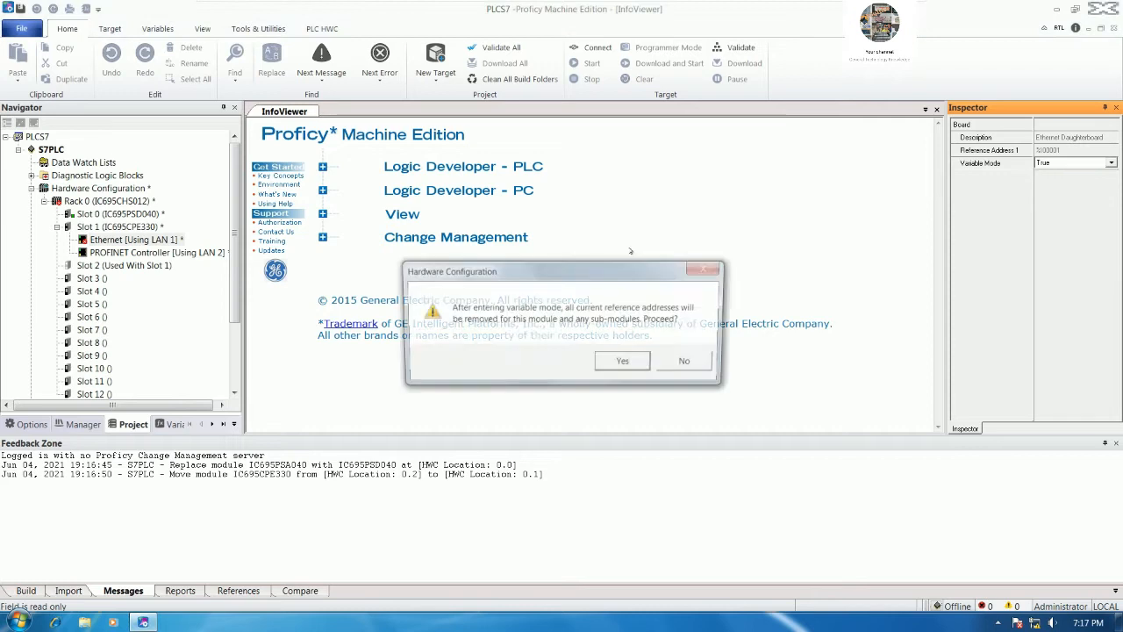
pyautogui.press('Return')
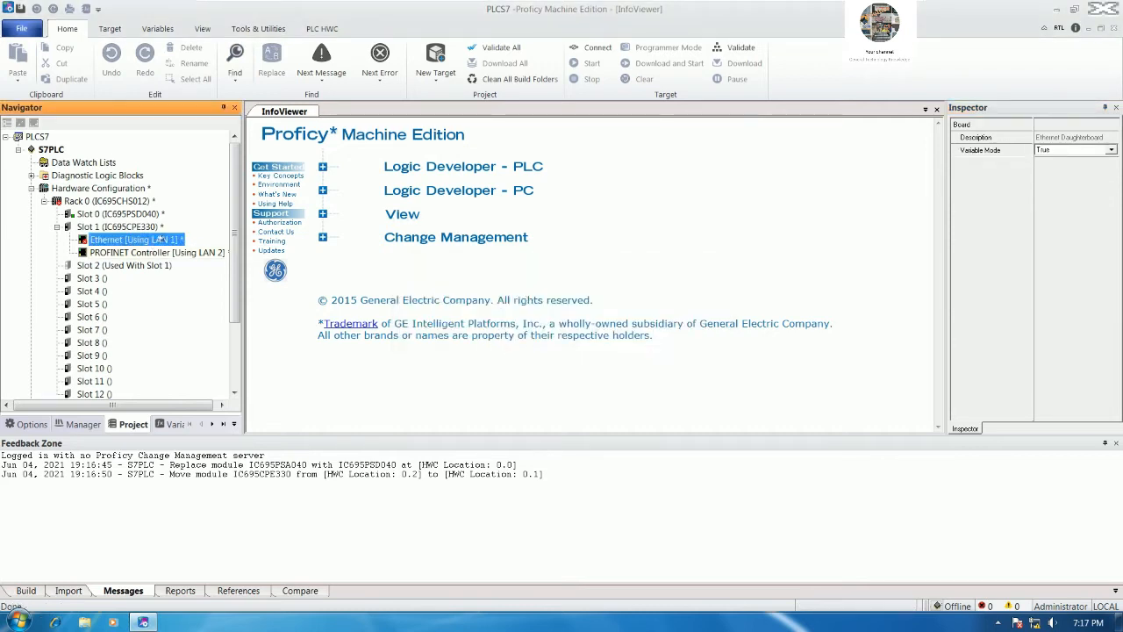
# Step: Set the LAN 1 IP address of the Ethernet sub-module to 192.168.0.100
pyautogui.doubleClick(132, 239)
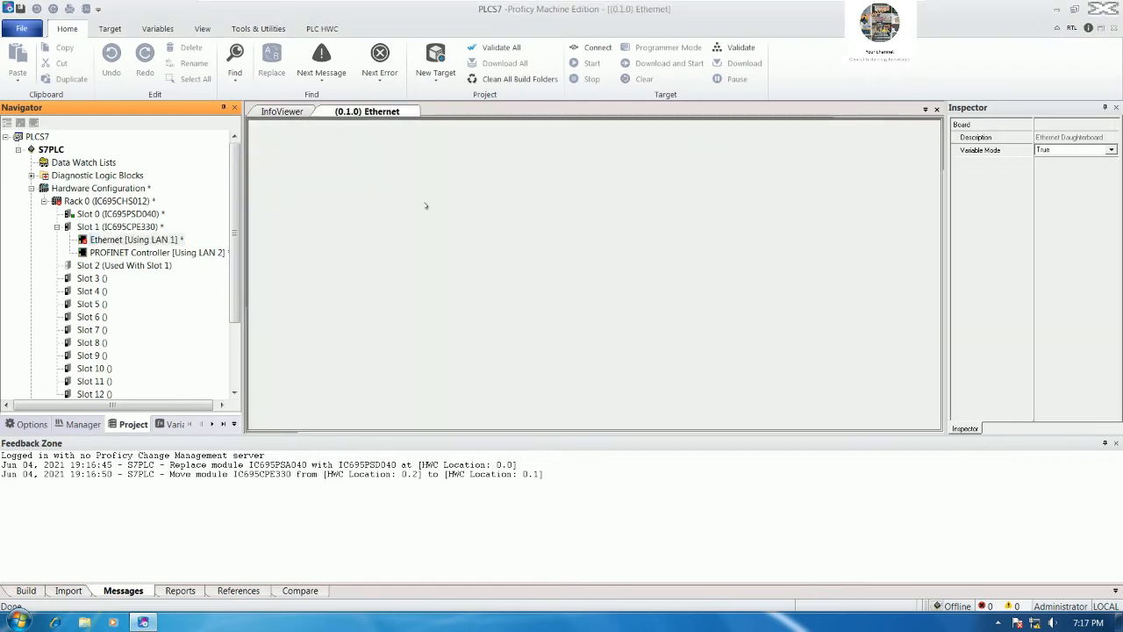
pyautogui.click(298, 127)
pyautogui.click(435, 150)
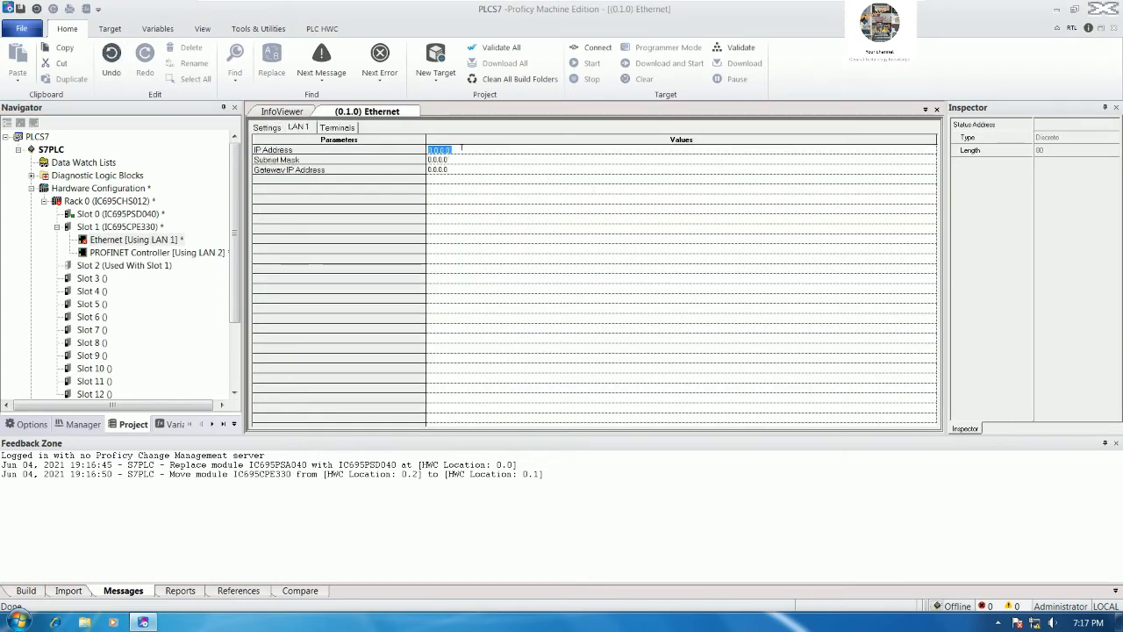
pyautogui.write('192.168.0.10')
pyautogui.press('Return')
pyautogui.click(491, 150)
pyautogui.click(491, 150)
pyautogui.write('0')
pyautogui.press('Return')
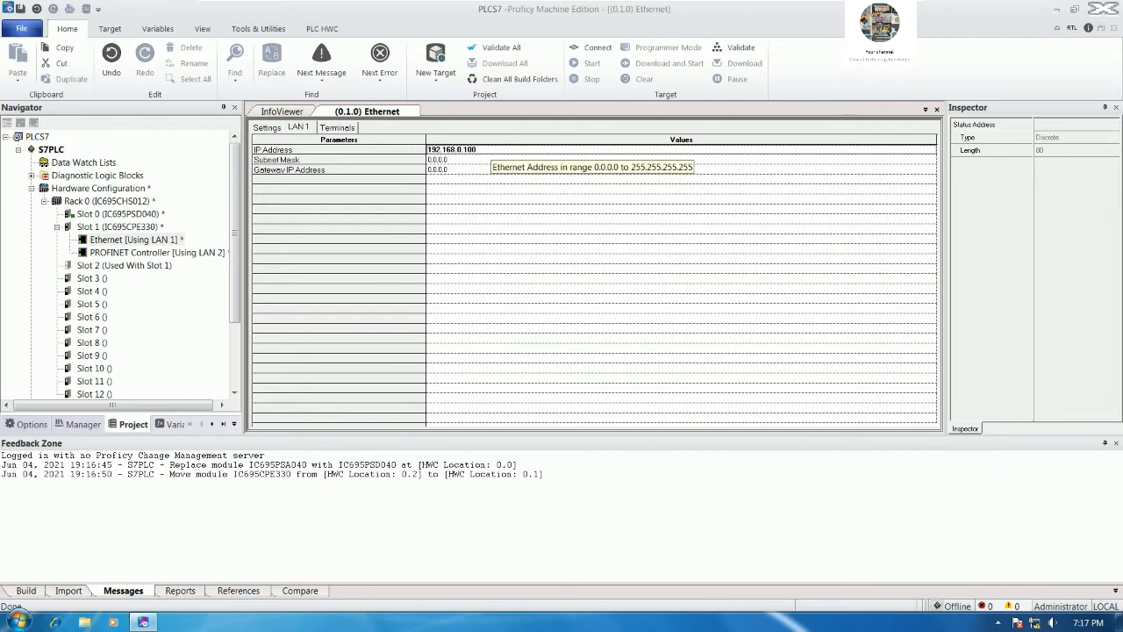
# Step: Set the LAN 1 subnet mask to 255.255.255.0
pyautogui.click(472, 159)
pyautogui.write('2')
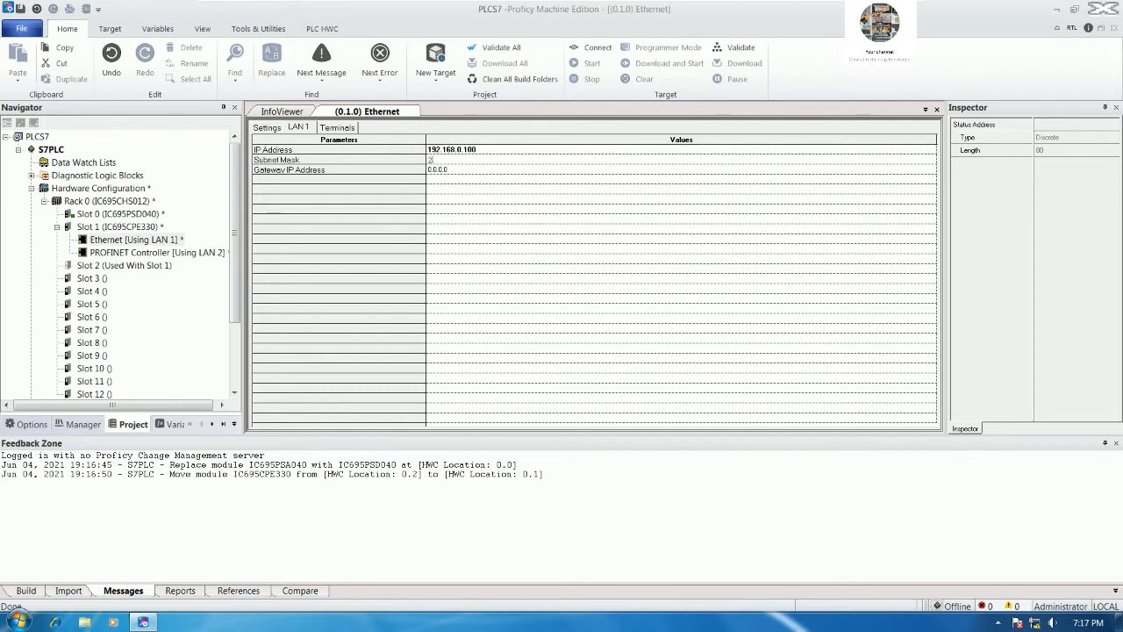
pyautogui.write('55.255.255.0')
pyautogui.press('Return')
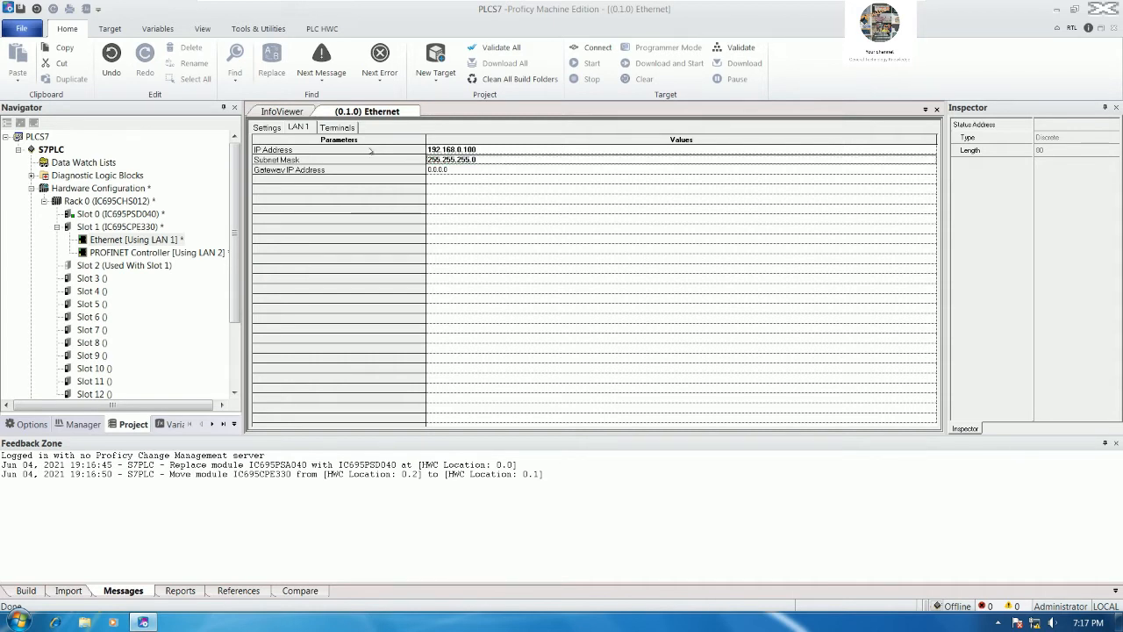
# Step: Map a new variable named CPE_ETM to status terminal I1 of the Ethernet sub-module
pyautogui.click(339, 127)
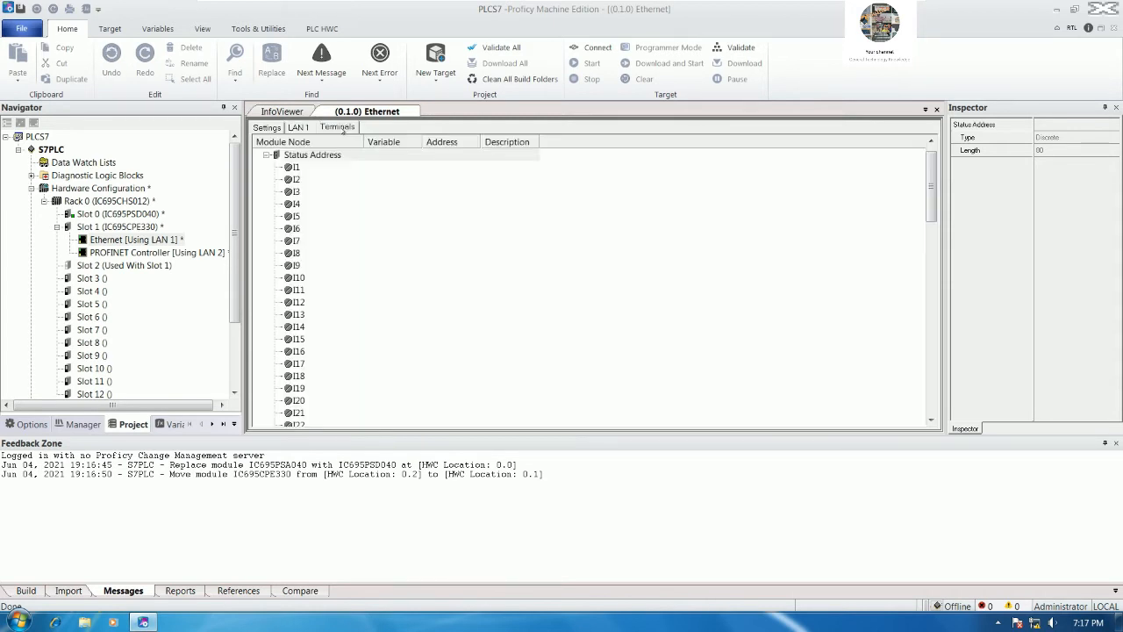
pyautogui.rightClick(307, 169)
pyautogui.click(365, 179)
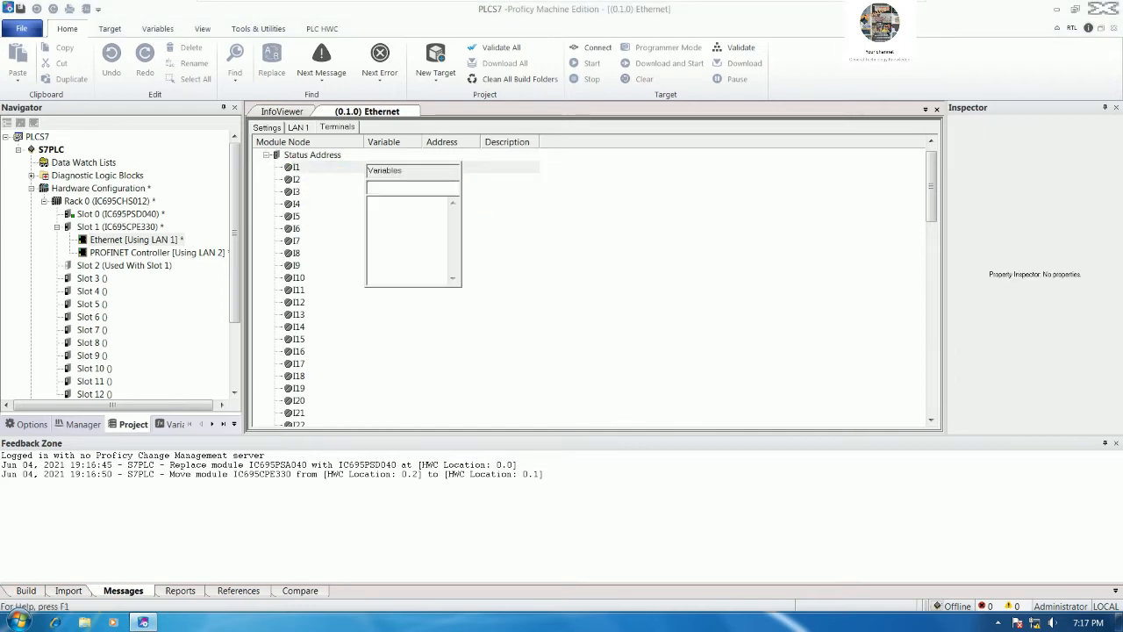
pyautogui.write('P')
pyautogui.press('BackSpace')
pyautogui.write('CPE_ETM')
pyautogui.press('Return')
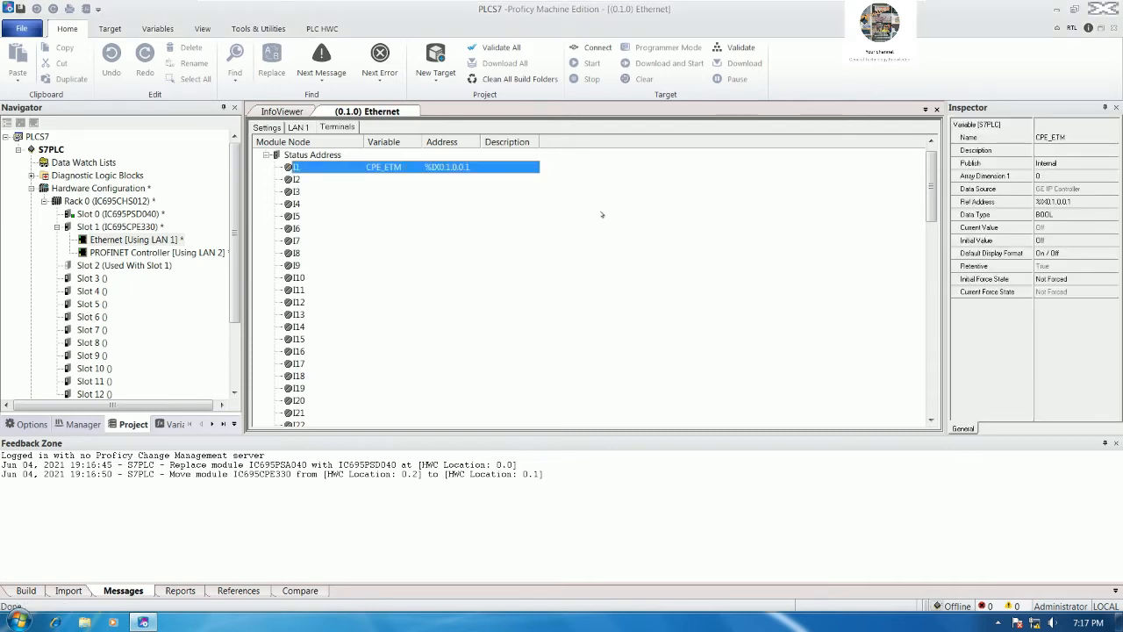
# Step: Set Array Dimension 1 of the CPE_ETM variable to 80 and close the Ethernet configuration
pyautogui.click(1048, 176)
pyautogui.write('80')
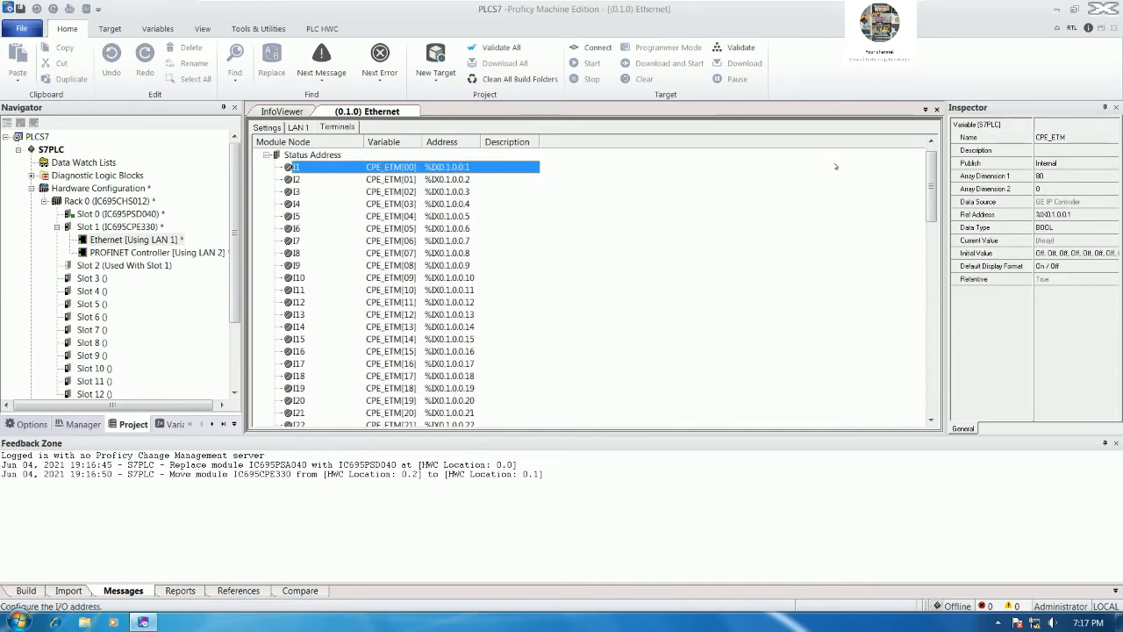
pyautogui.moveTo(930, 210); pyautogui.dragTo(911, 161)
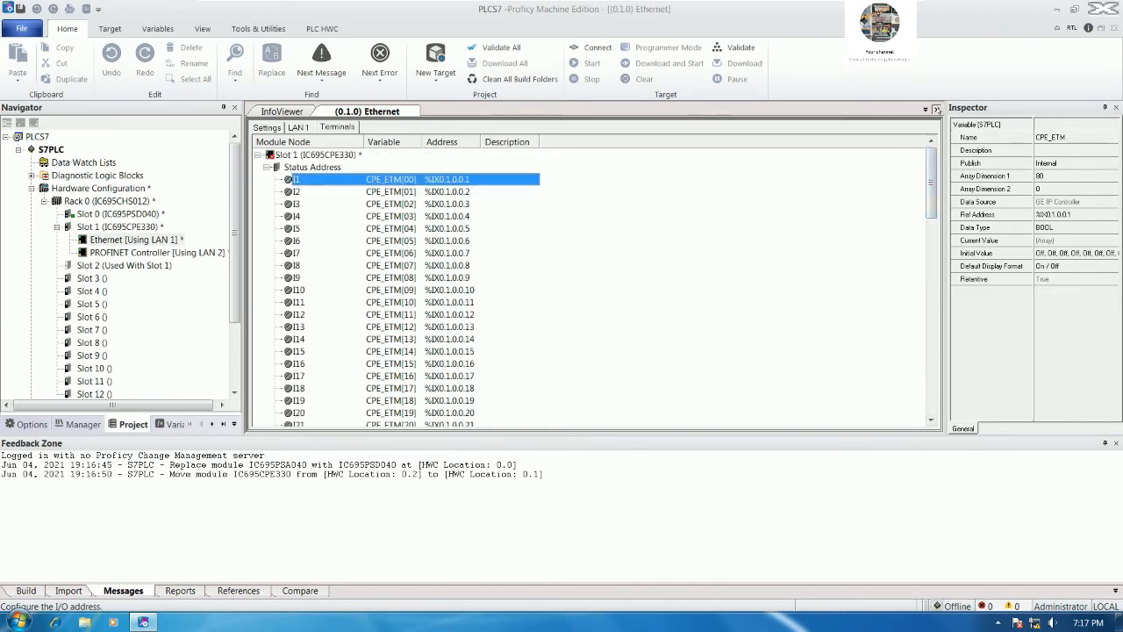
pyautogui.click(936, 109)
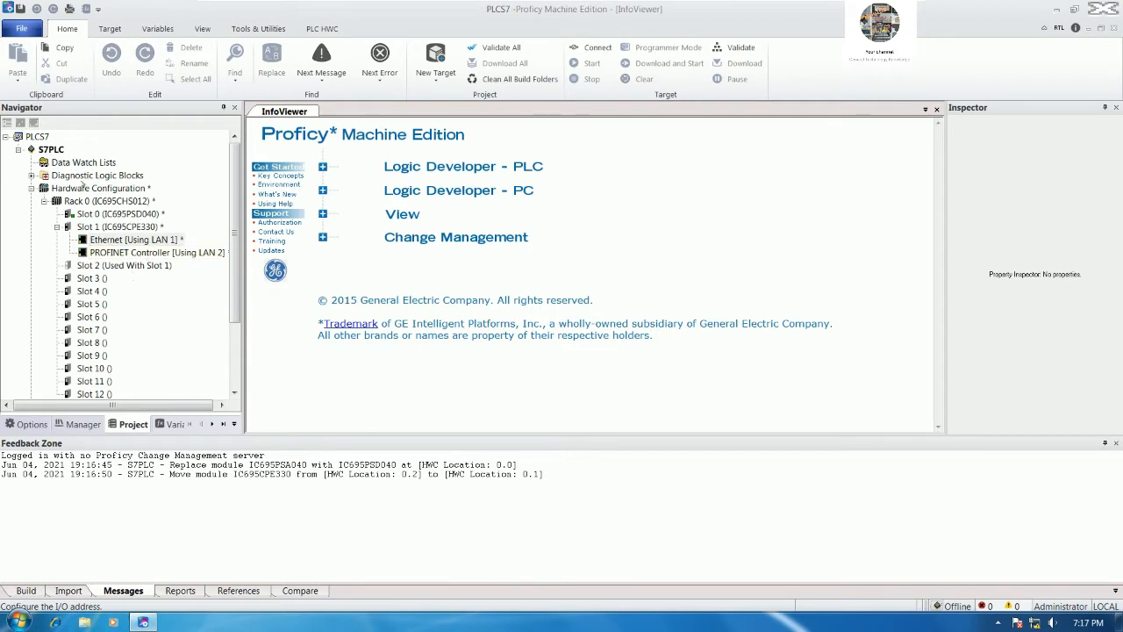
# Step: Set the IP address of the S7PLC target to 192.168.0.100
pyautogui.click(50, 149)
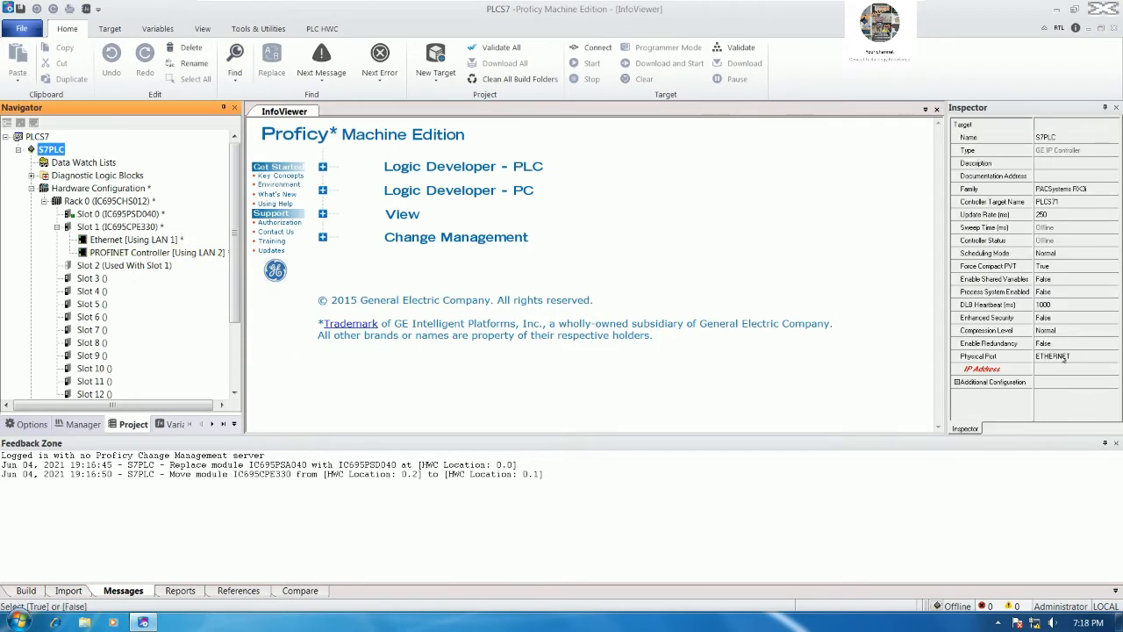
pyautogui.click(1070, 369)
pyautogui.write('192')
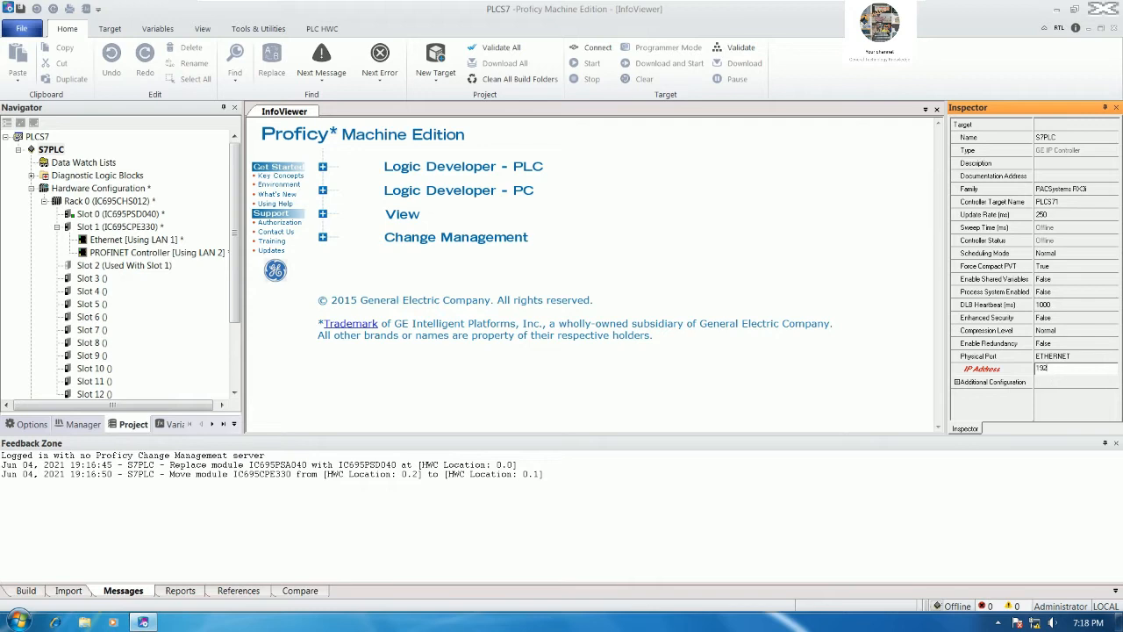
pyautogui.write('.168.0.100')
pyautogui.press('Return')
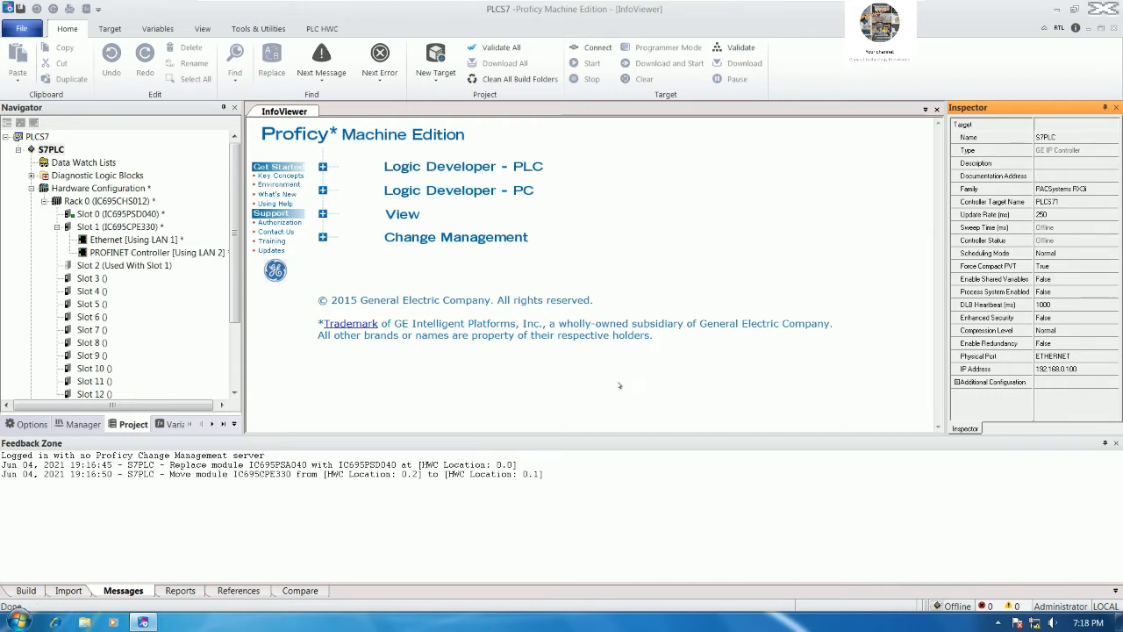
# Step: Ping 192.168.0.100 from a Windows command prompt, then minimize the prompt window
pyautogui.press('super+r')
pyautogui.press('Return')
pyautogui.write('PING 192.1')
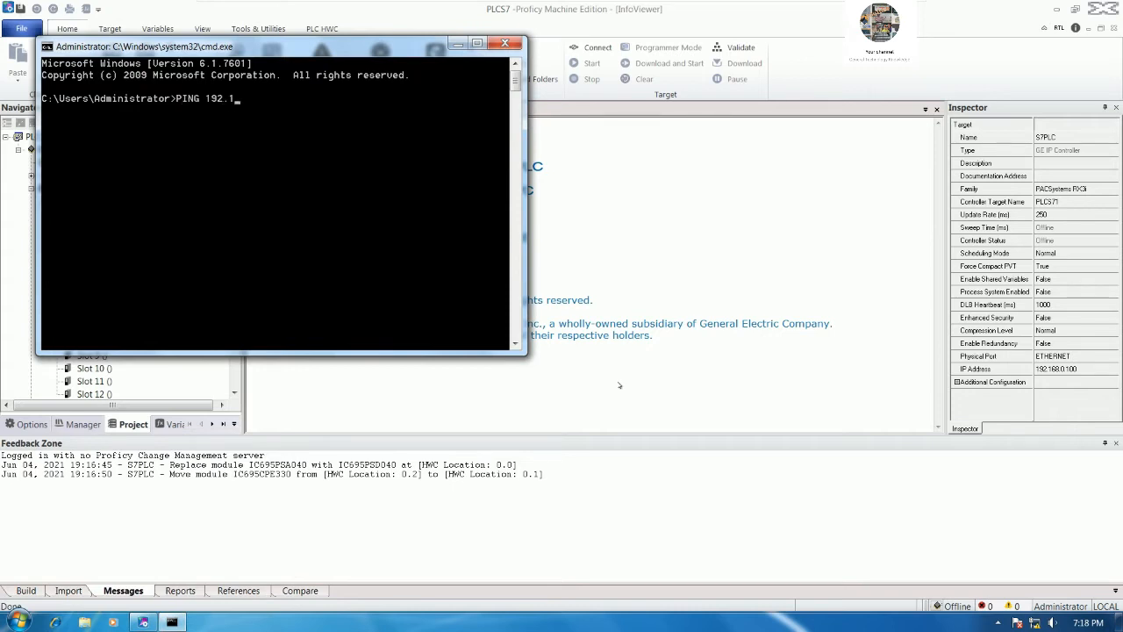
pyautogui.write('68.0.100')
pyautogui.press('Return')
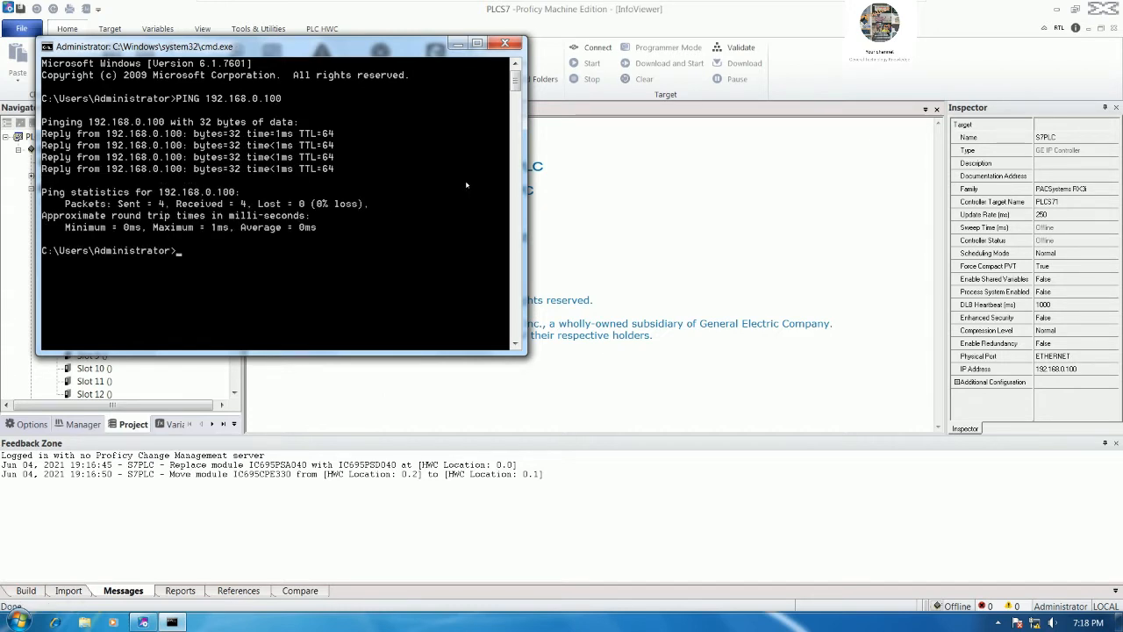
pyautogui.moveTo(433, 51); pyautogui.dragTo(648, 138)
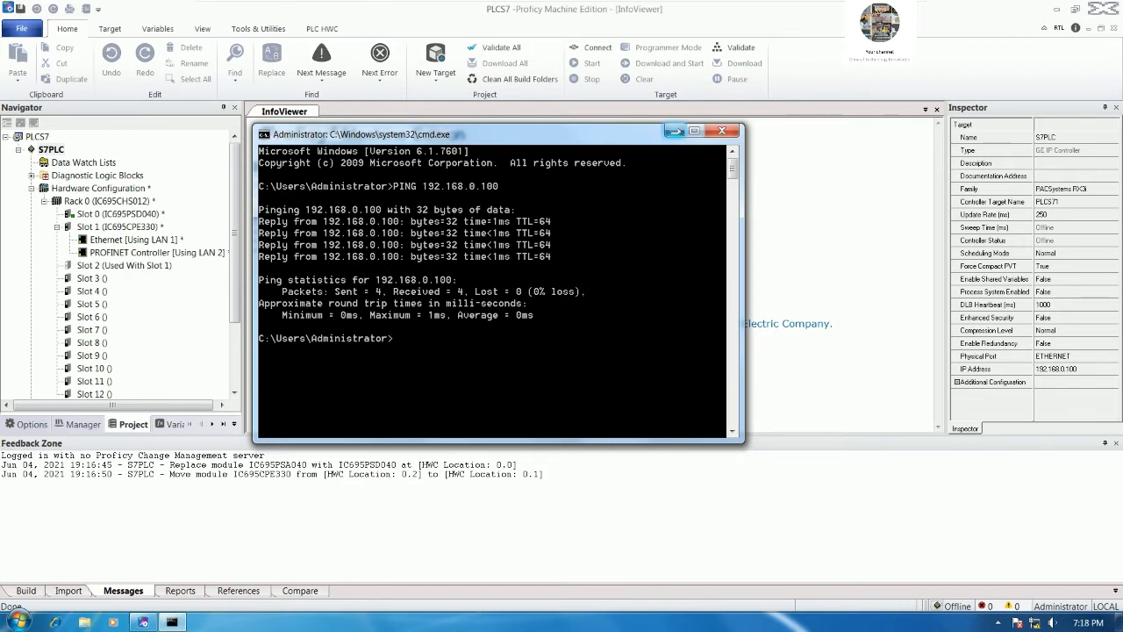
pyautogui.click(675, 130)
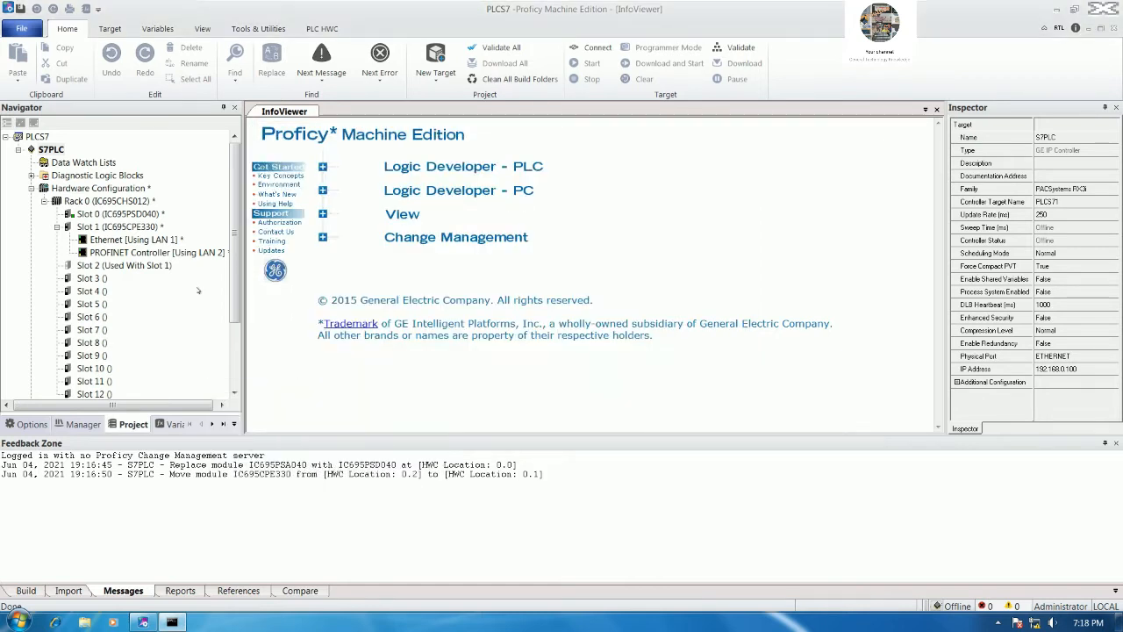
# Step: Set Variable Mode to True for the CPU's PROFINET Controller, accepting the removal of its reference addresses
pyautogui.click(143, 253)
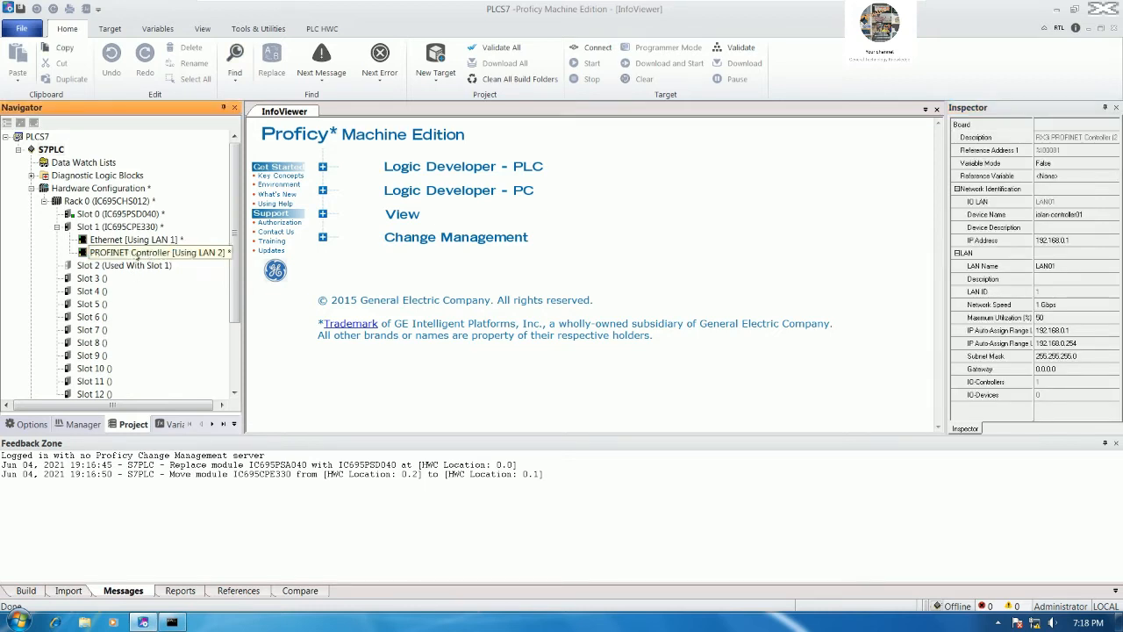
pyautogui.moveTo(243, 331); pyautogui.dragTo(339, 331)
pyautogui.click(185, 252)
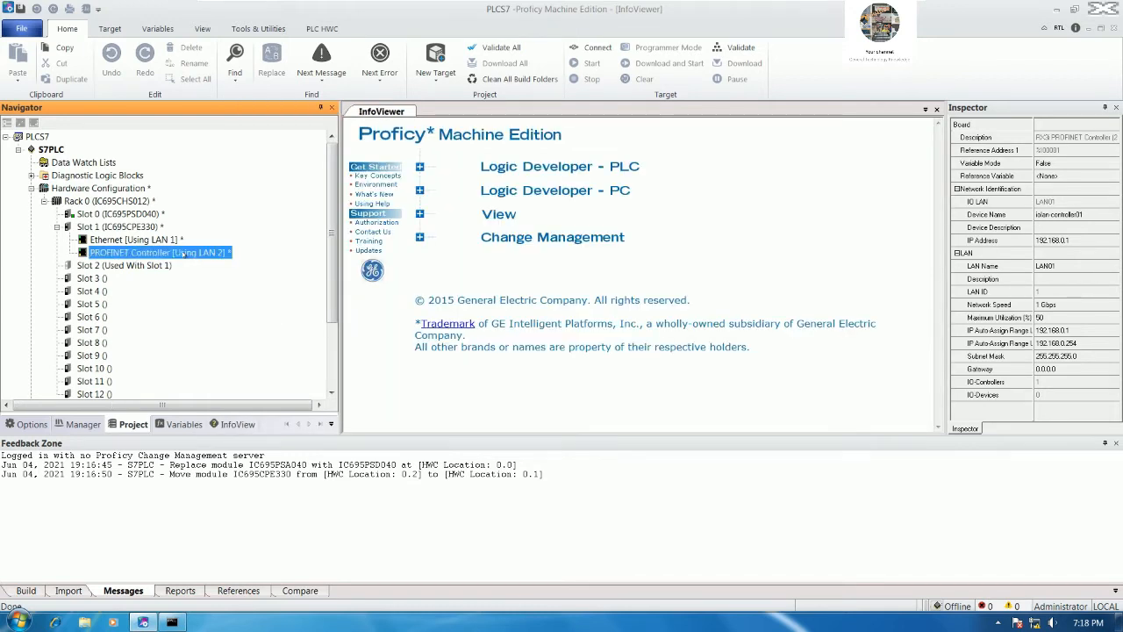
pyautogui.click(1064, 164)
pyautogui.click(1065, 164)
pyautogui.click(1064, 181)
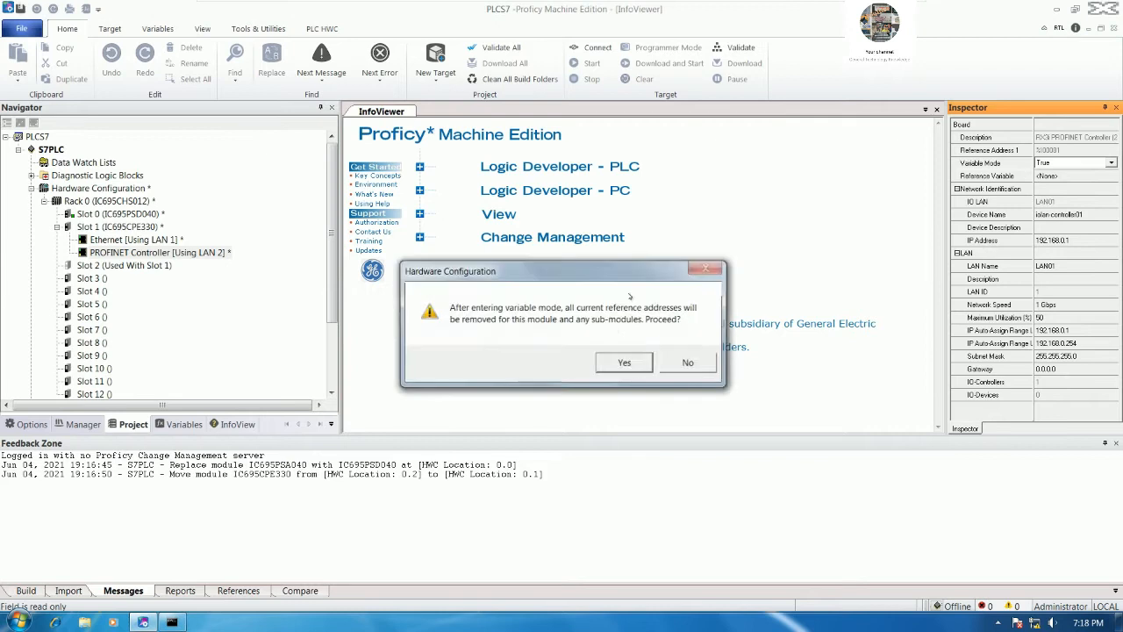
pyautogui.click(617, 359)
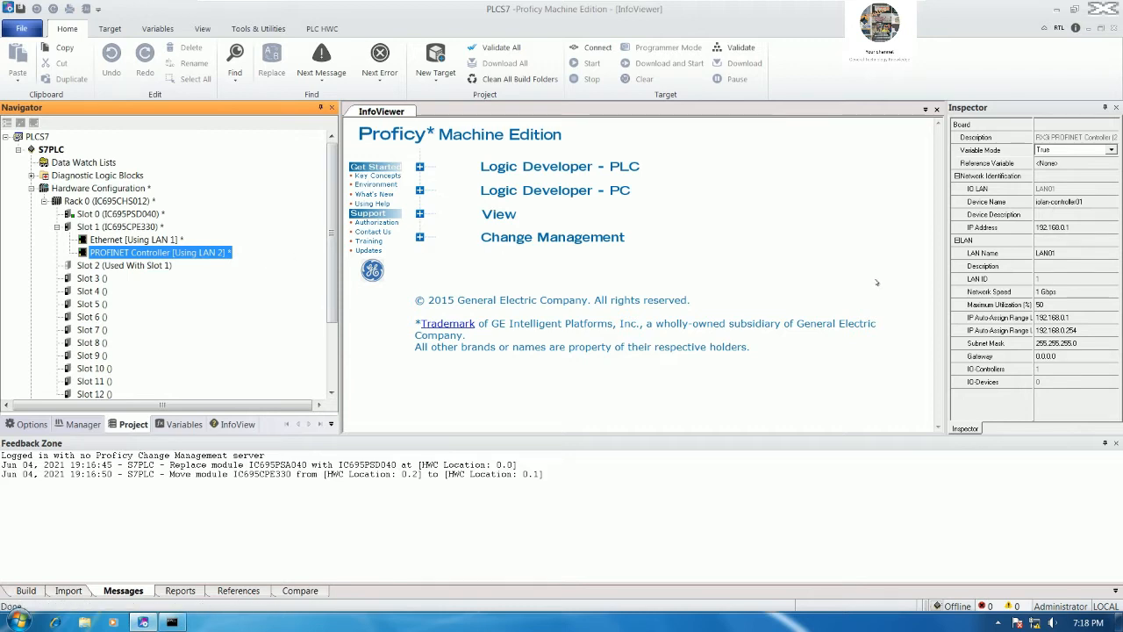
# Step: Set the PROFINET Controller's IP address to 192.168.100.1
pyautogui.click(1071, 227)
pyautogui.click(1064, 226)
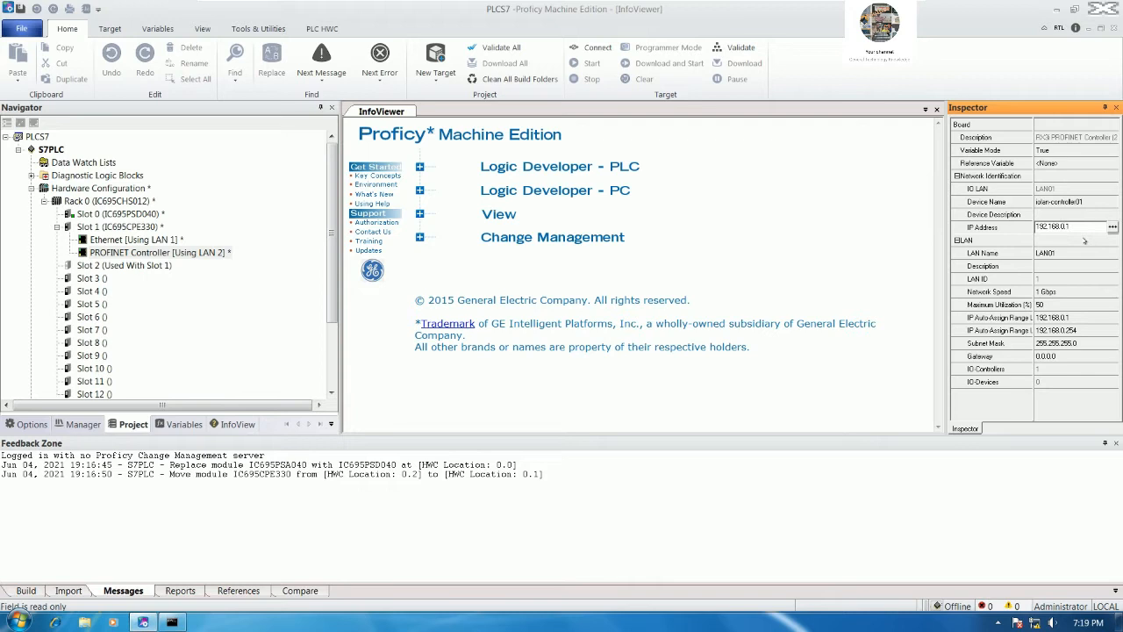
pyautogui.click(1077, 224)
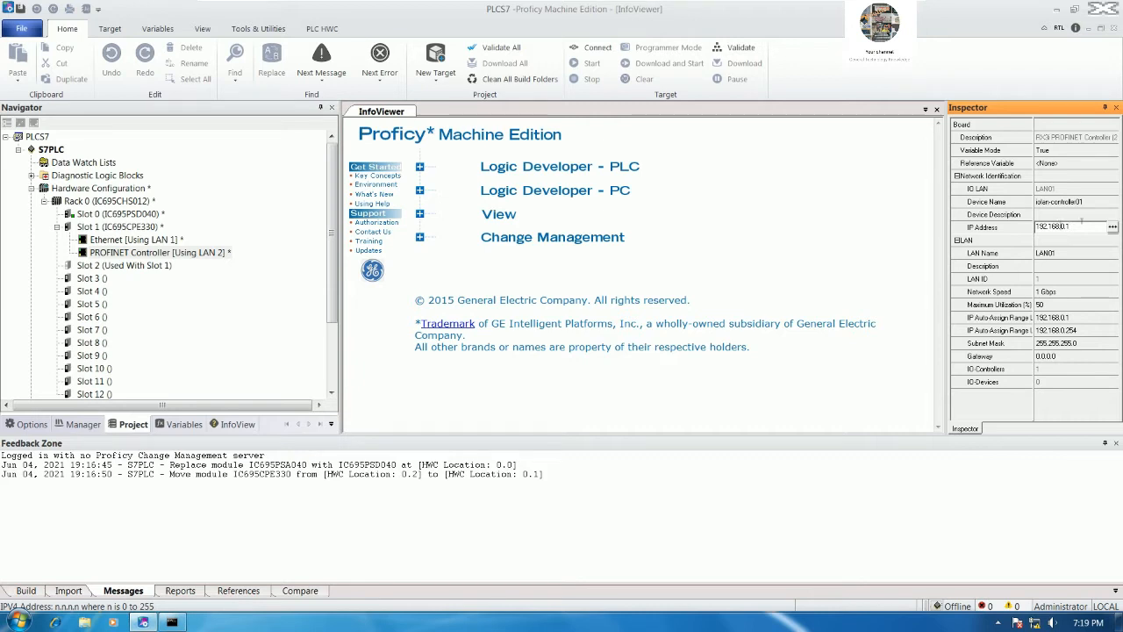
pyautogui.write('10')
pyautogui.click(1071, 250)
# Step: Set the PROFINET LAN's IP auto-assign range to 192.168.100.1 through 192.168.100.254
pyautogui.click(1061, 319)
pyautogui.click(1065, 317)
pyautogui.press('Left')
pyautogui.write('10')
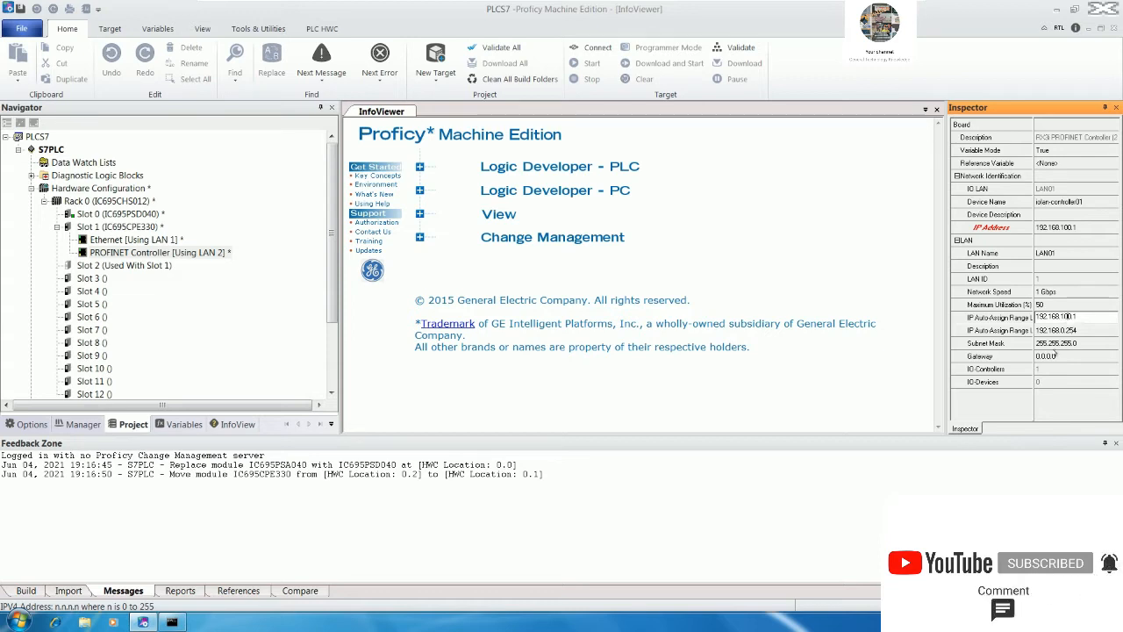
pyautogui.click(1056, 352)
pyautogui.click(1063, 330)
pyautogui.click(1063, 330)
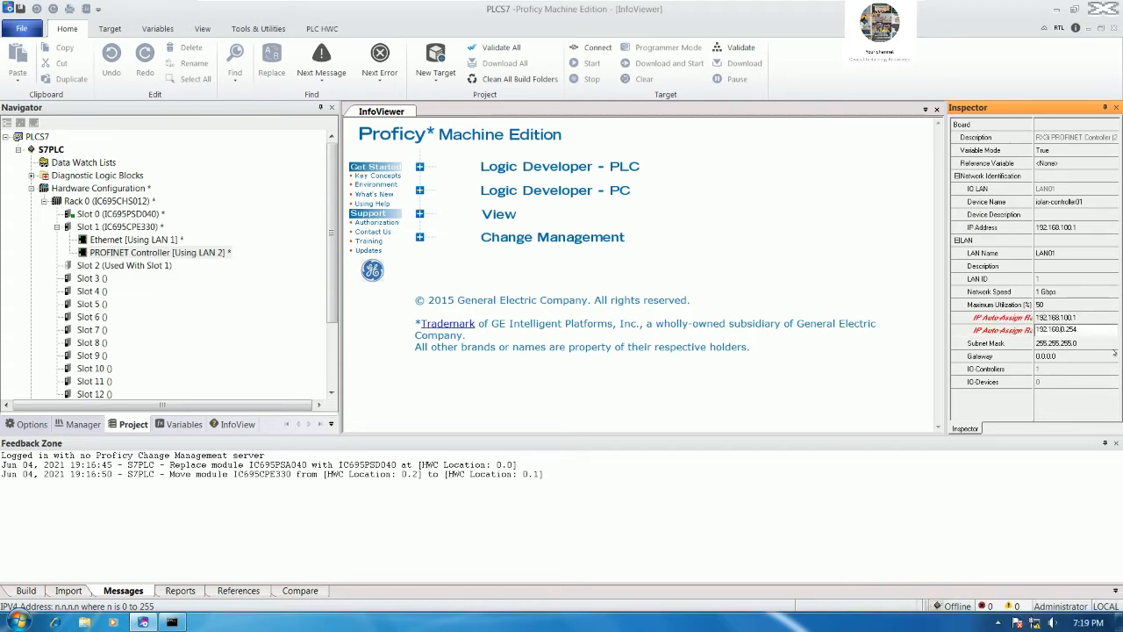
pyautogui.write('10')
pyautogui.press('Return')
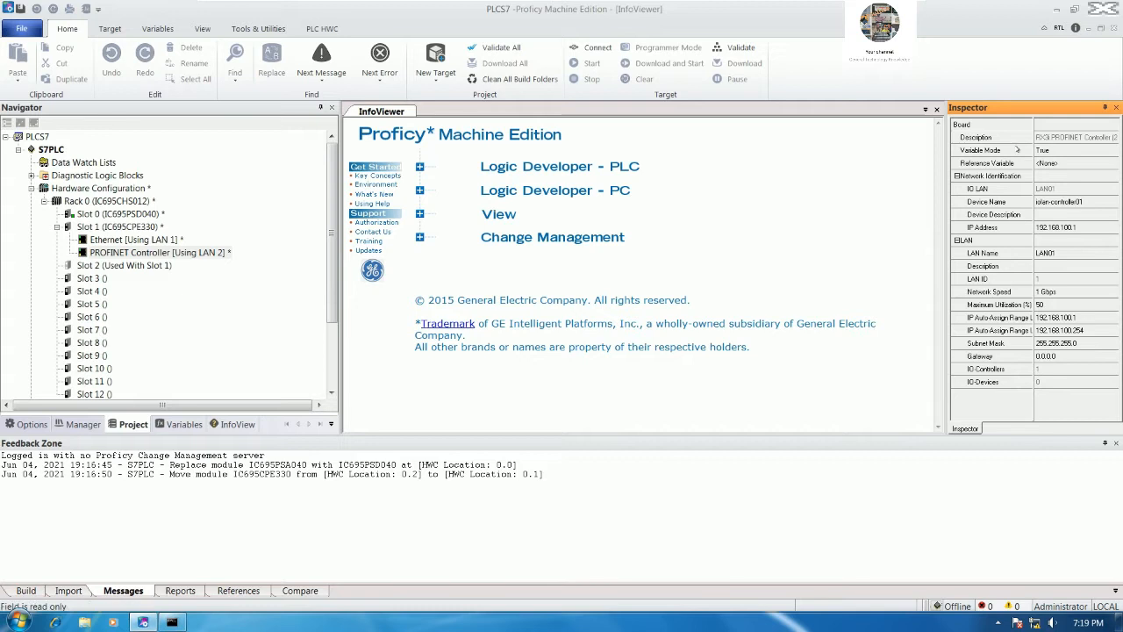
# Step: Create a reference variable for the PROFINET Controller and save the hardware configuration
pyautogui.click(1071, 164)
pyautogui.click(1050, 175)
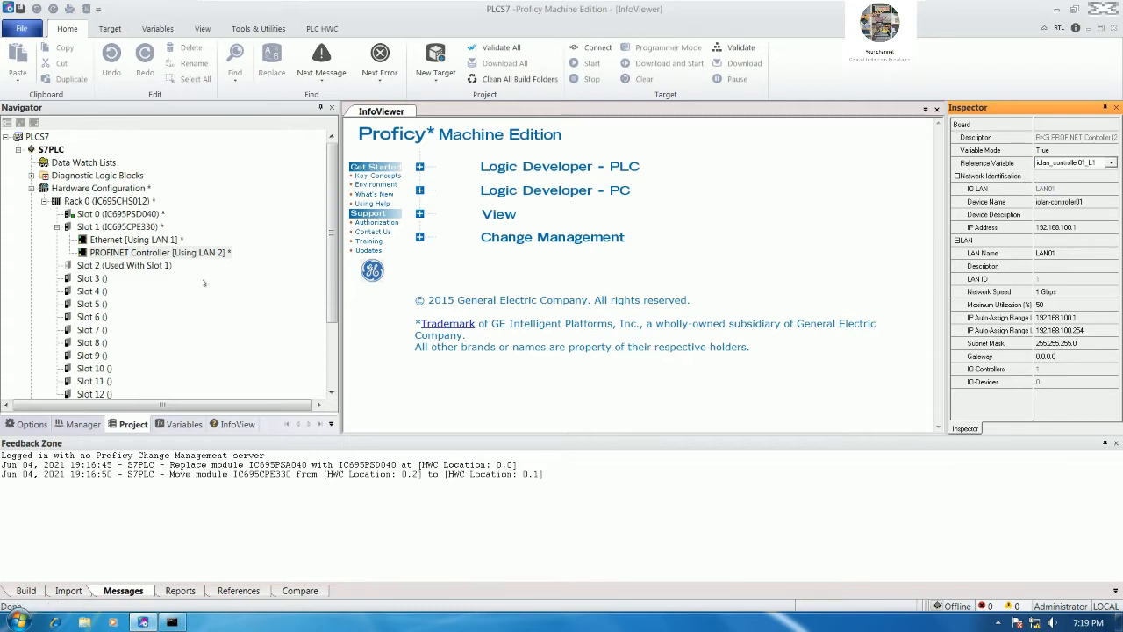
pyautogui.click(156, 267)
pyautogui.click(164, 252)
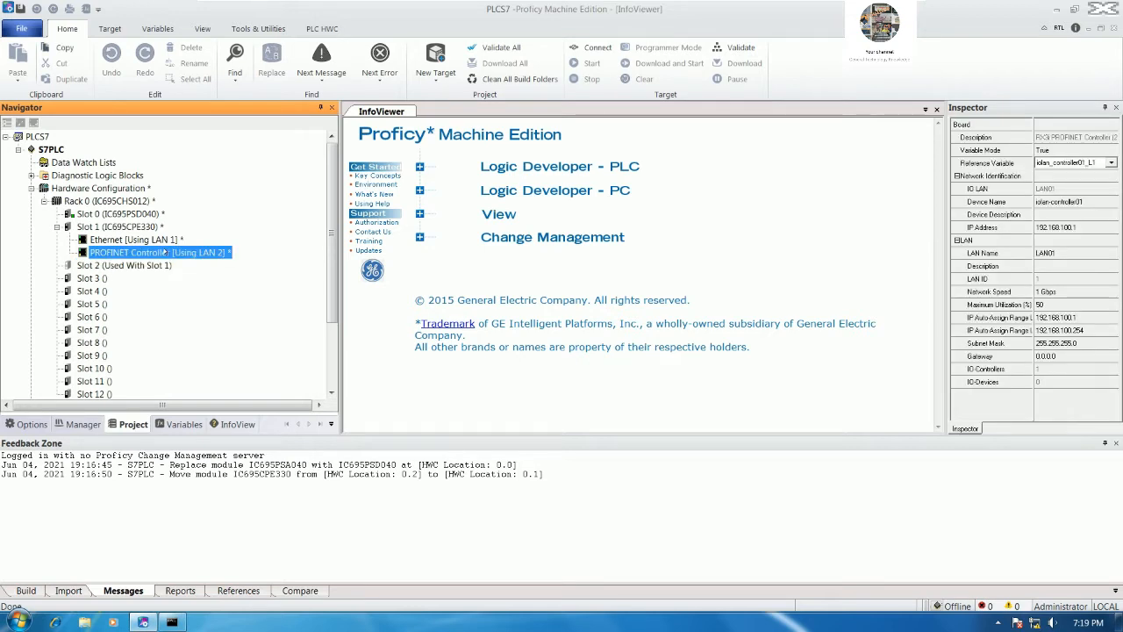
pyautogui.hotkey('ctrl', 's')
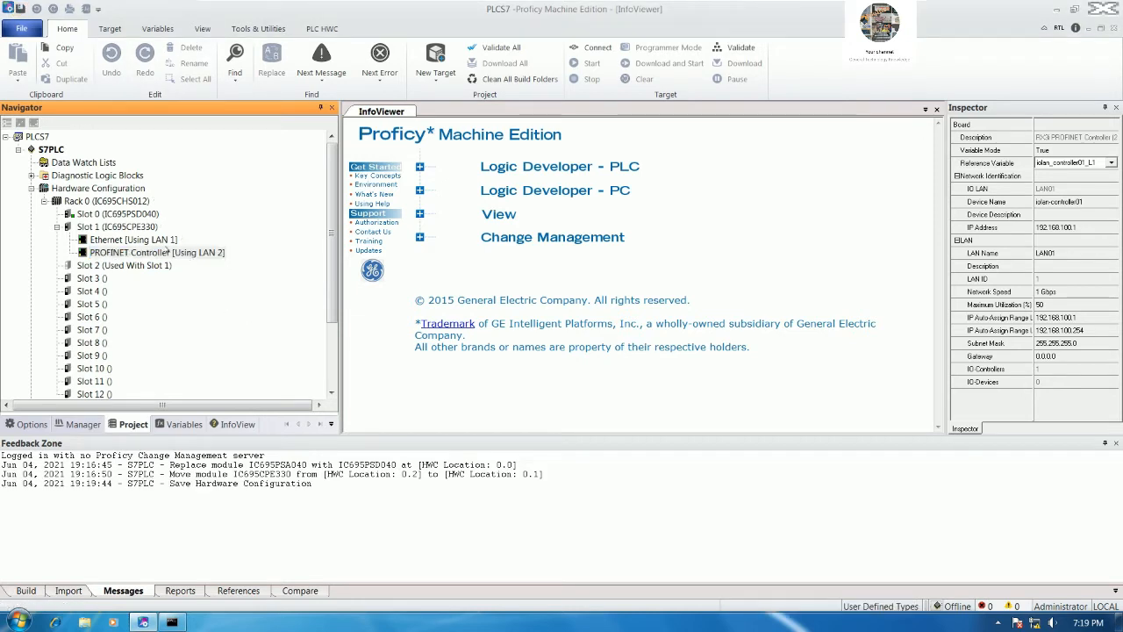
pyautogui.rightClick(158, 254)
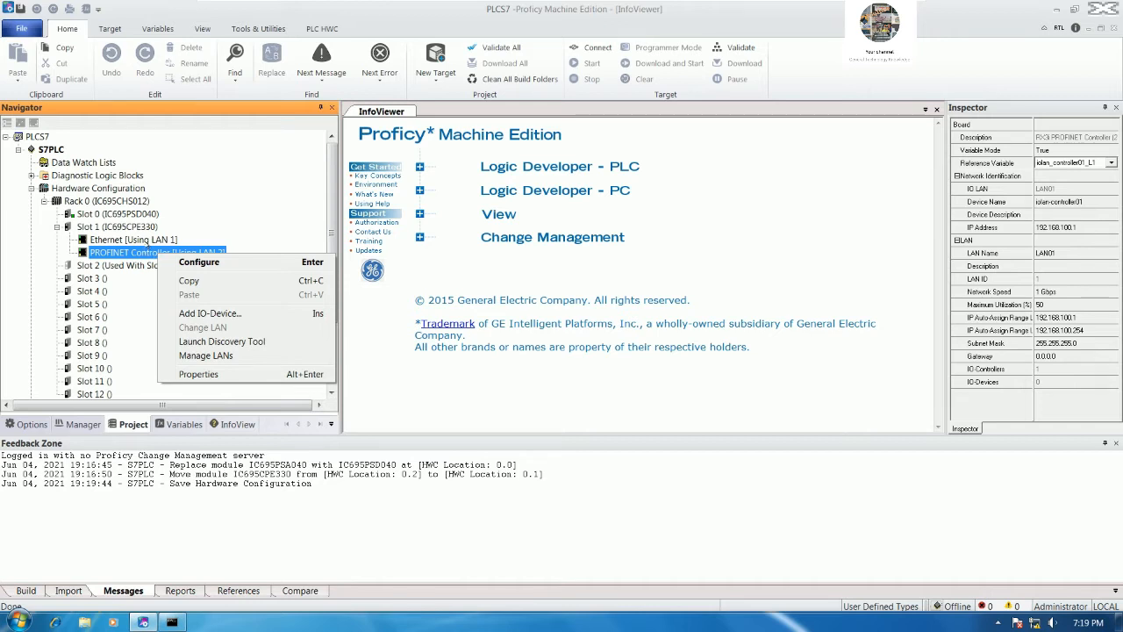
pyautogui.click(147, 241)
pyautogui.click(148, 253)
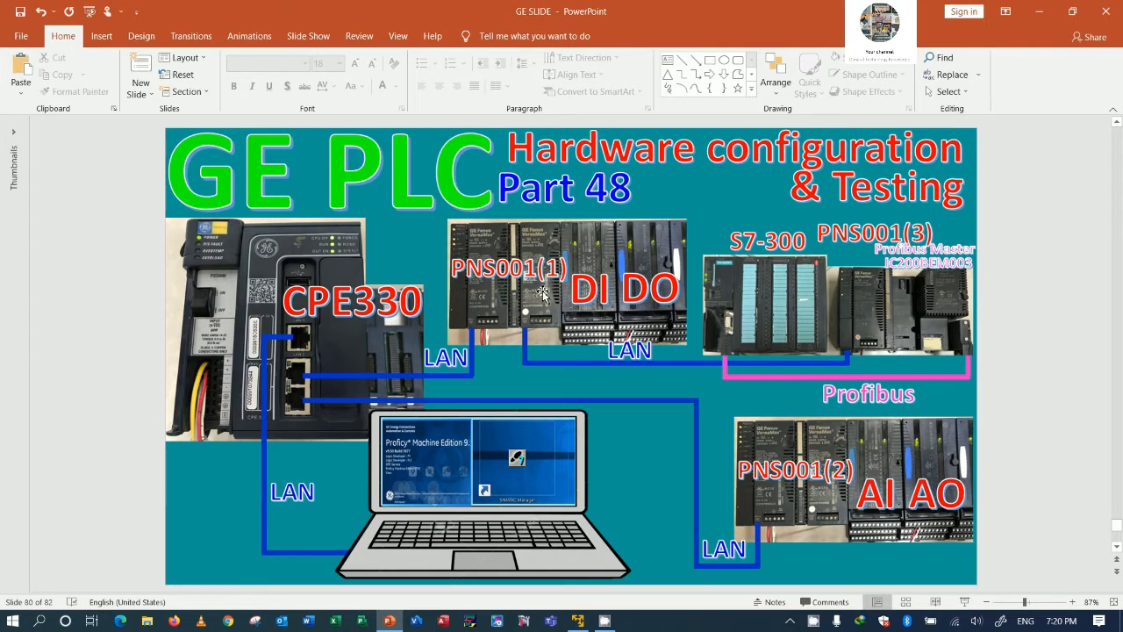
pyautogui.click(592, 621)
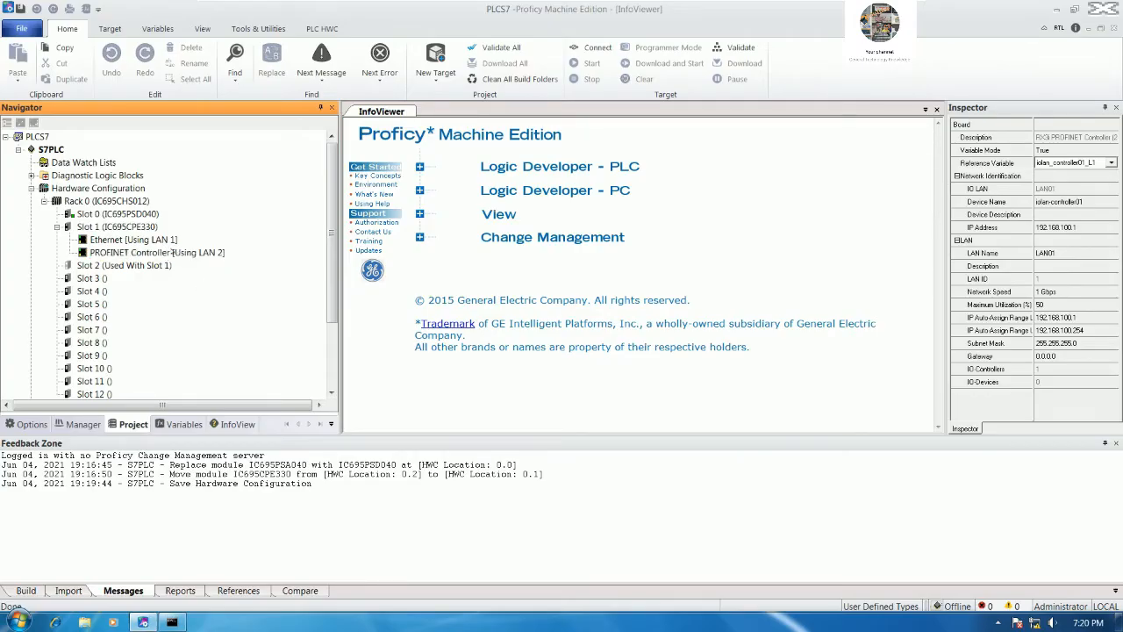
# Step: Add the VersaMax PROFINET IO Scanner with 2 RJ-45 copper connectors (IC200PNS001) as an IO device under the PROFINET Controller
pyautogui.rightClick(171, 253)
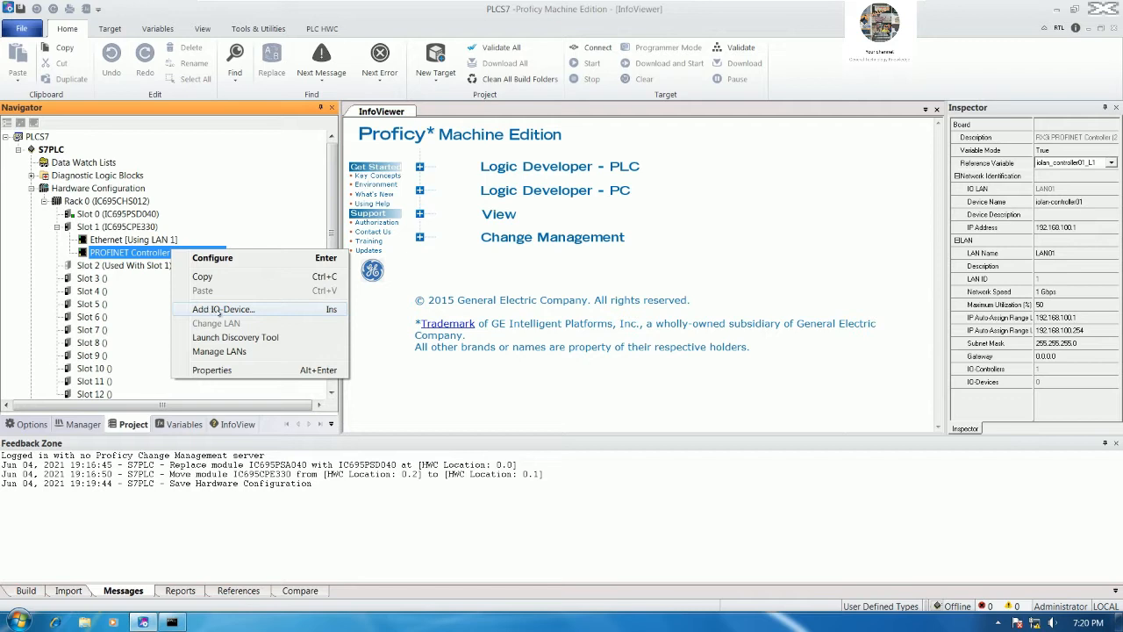
pyautogui.click(220, 311)
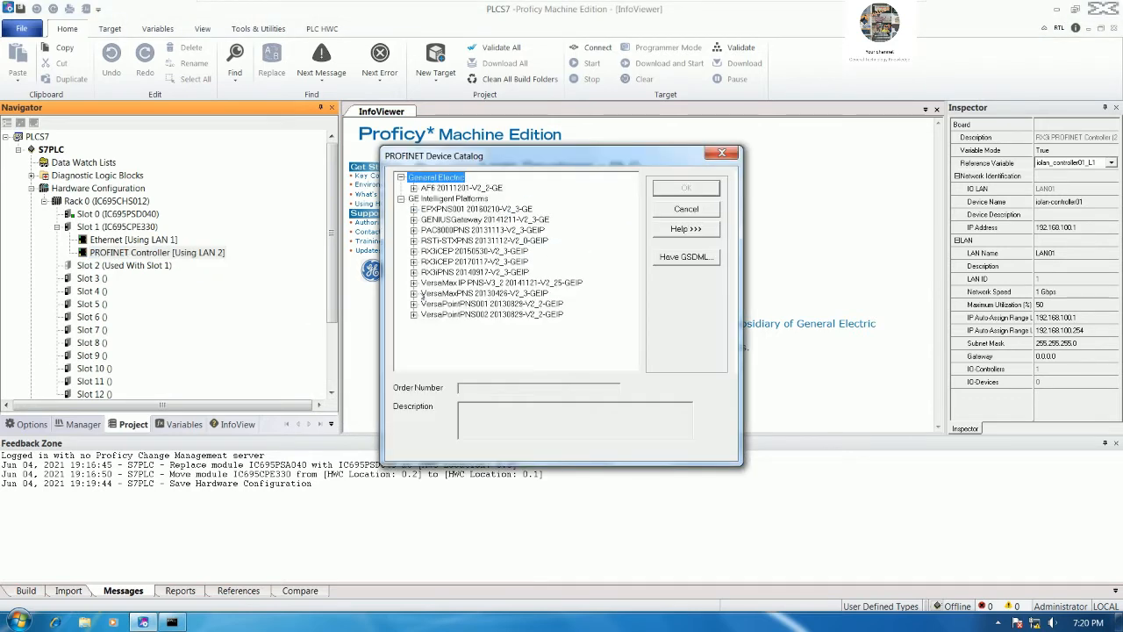
pyautogui.click(414, 293)
pyautogui.click(479, 306)
pyautogui.moveTo(509, 388); pyautogui.dragTo(452, 388)
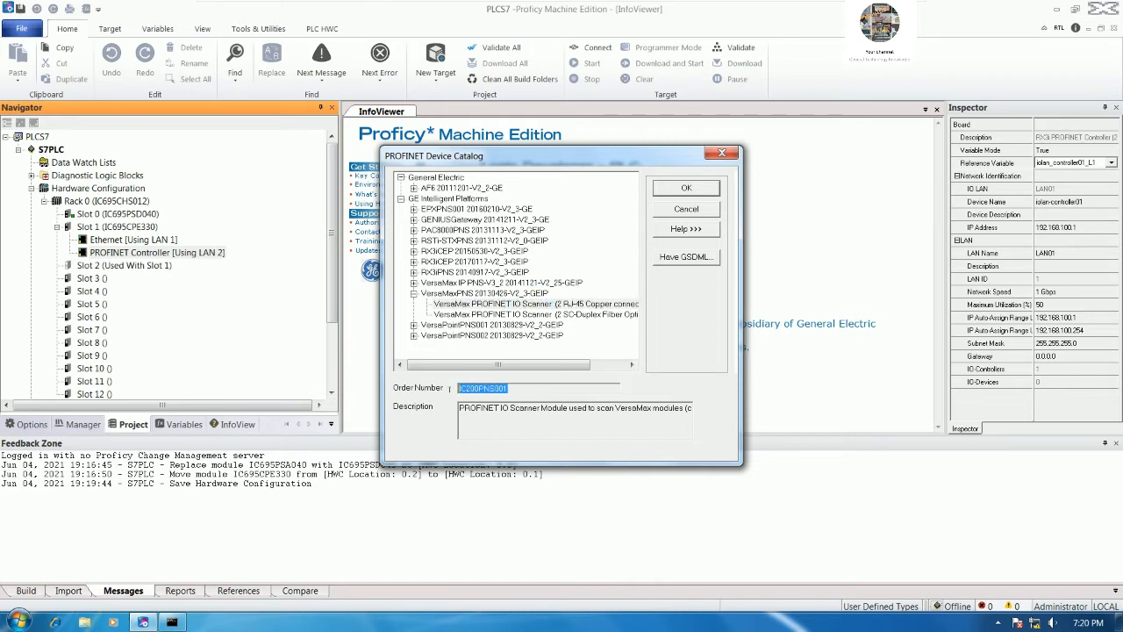
pyautogui.click(703, 190)
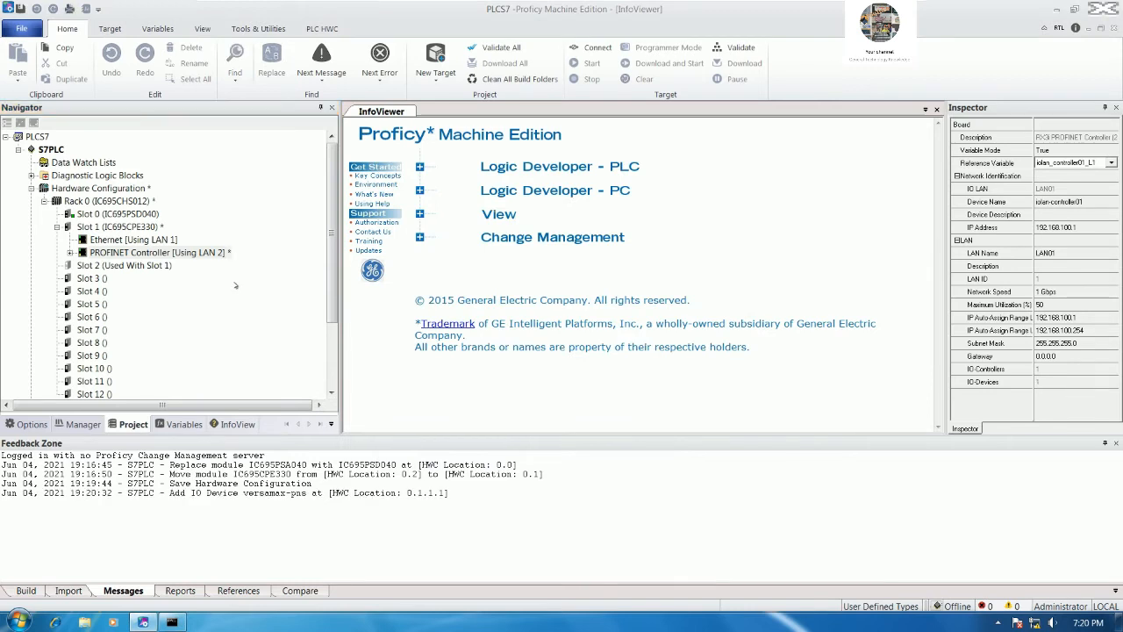
# Step: Expand the PROFINET Controller and create a reference variable for its versamax-pns device
pyautogui.click(71, 253)
pyautogui.click(123, 265)
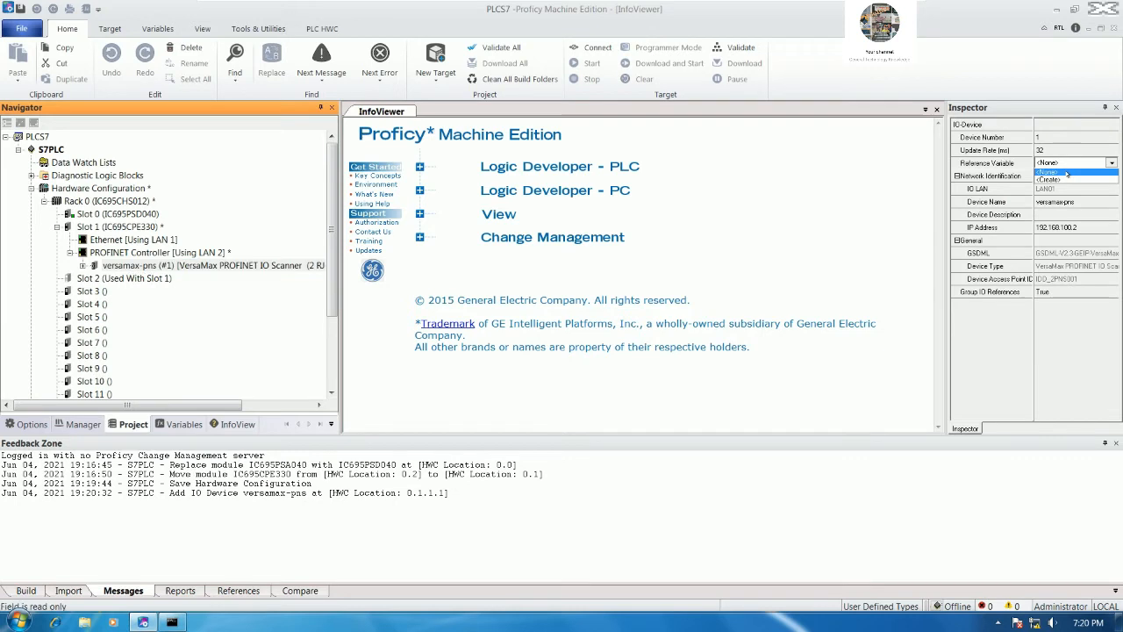
pyautogui.click(1077, 163)
pyautogui.click(1066, 177)
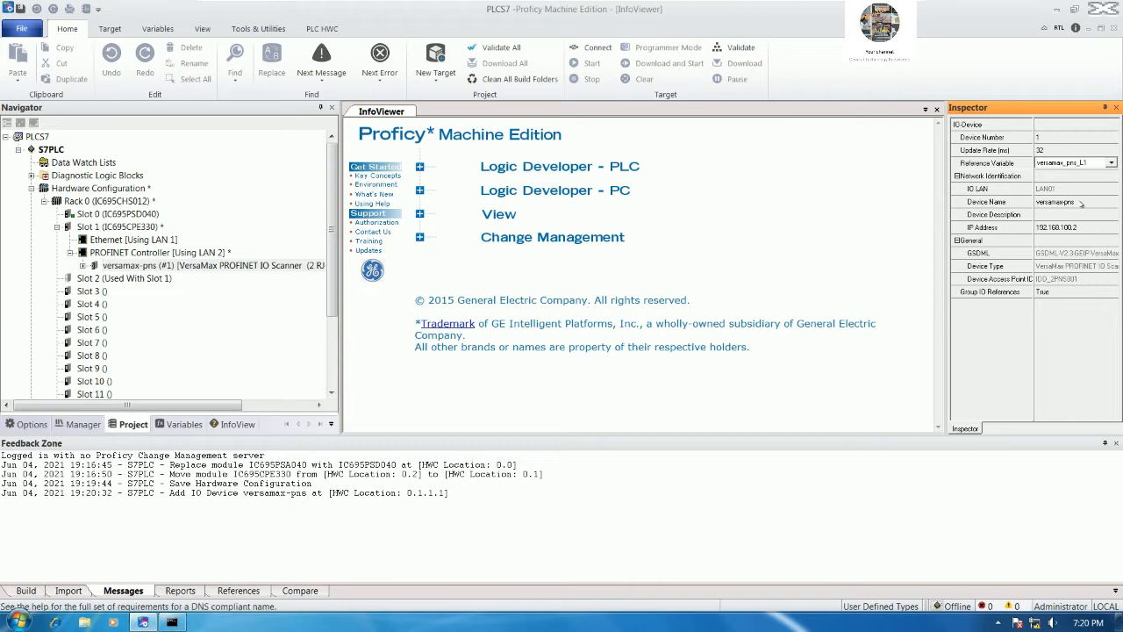
# Step: Rename the IO device to versamax-pns1 and expand it down to the submodules of its Slot 0
pyautogui.click(1082, 202)
pyautogui.click(1082, 201)
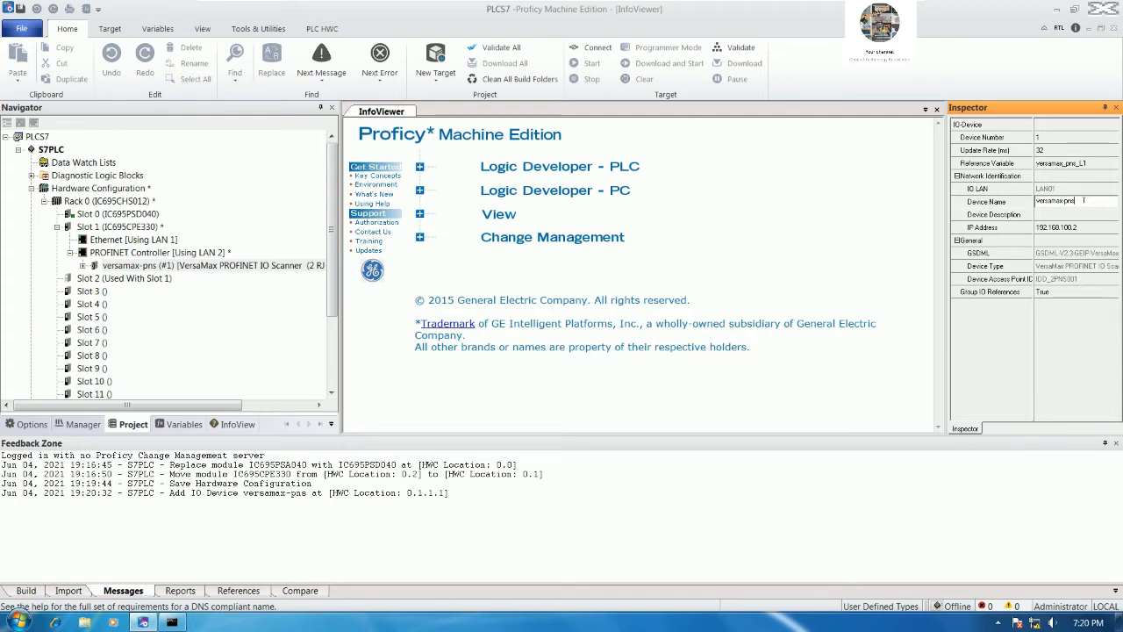
pyautogui.write('1')
pyautogui.press('Return')
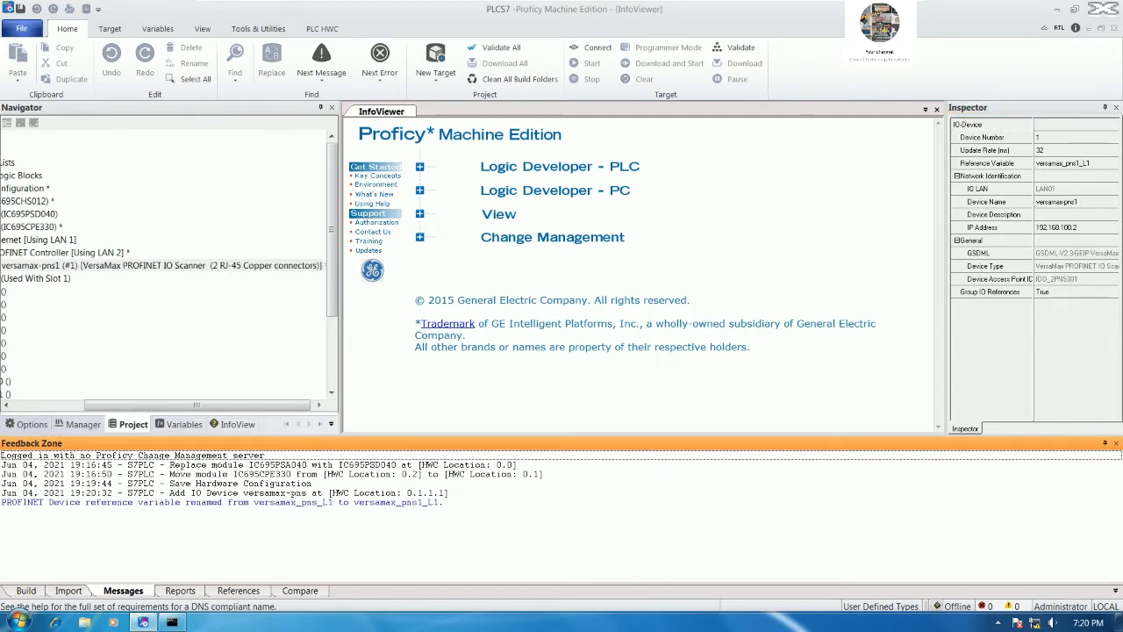
pyautogui.moveTo(264, 400); pyautogui.dragTo(180, 404)
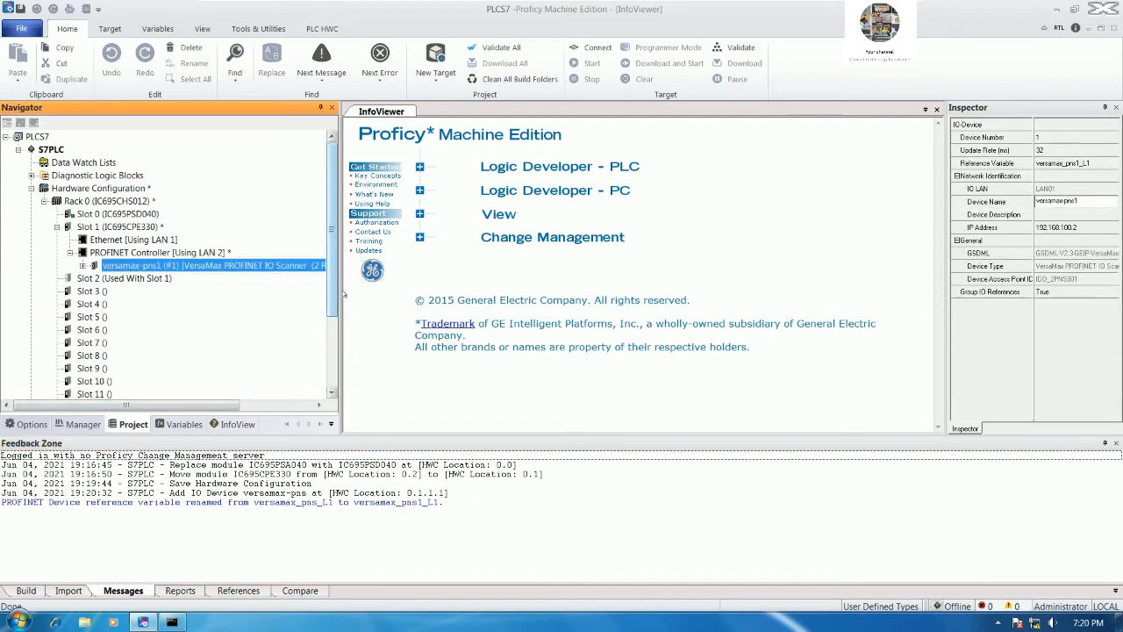
pyautogui.moveTo(337, 325); pyautogui.dragTo(372, 328)
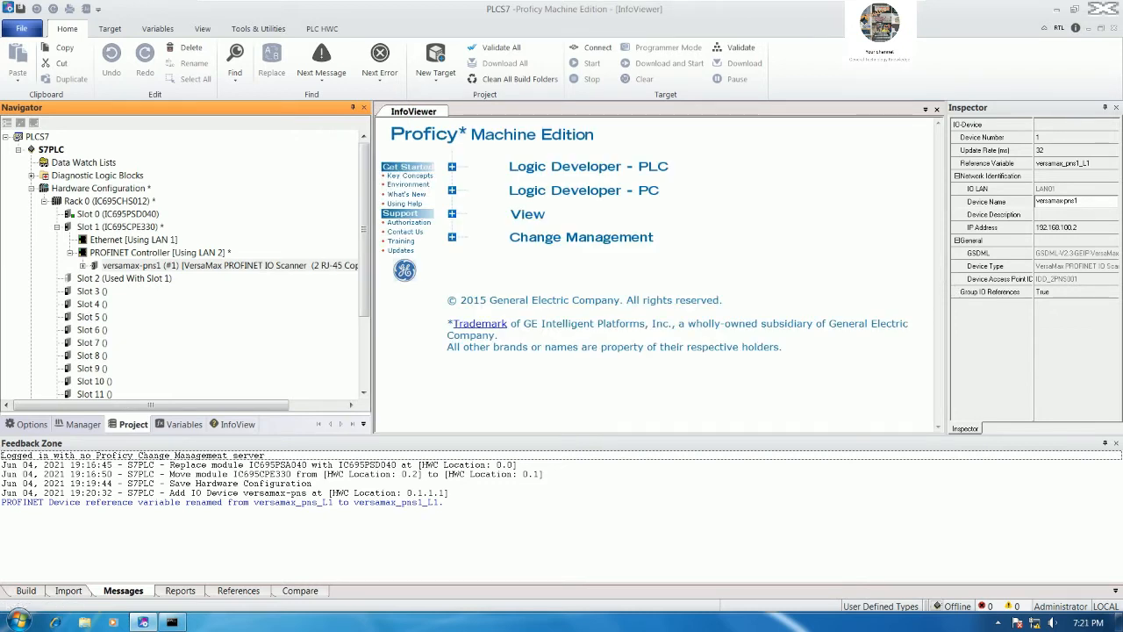
pyautogui.moveTo(949, 328); pyautogui.dragTo(915, 328)
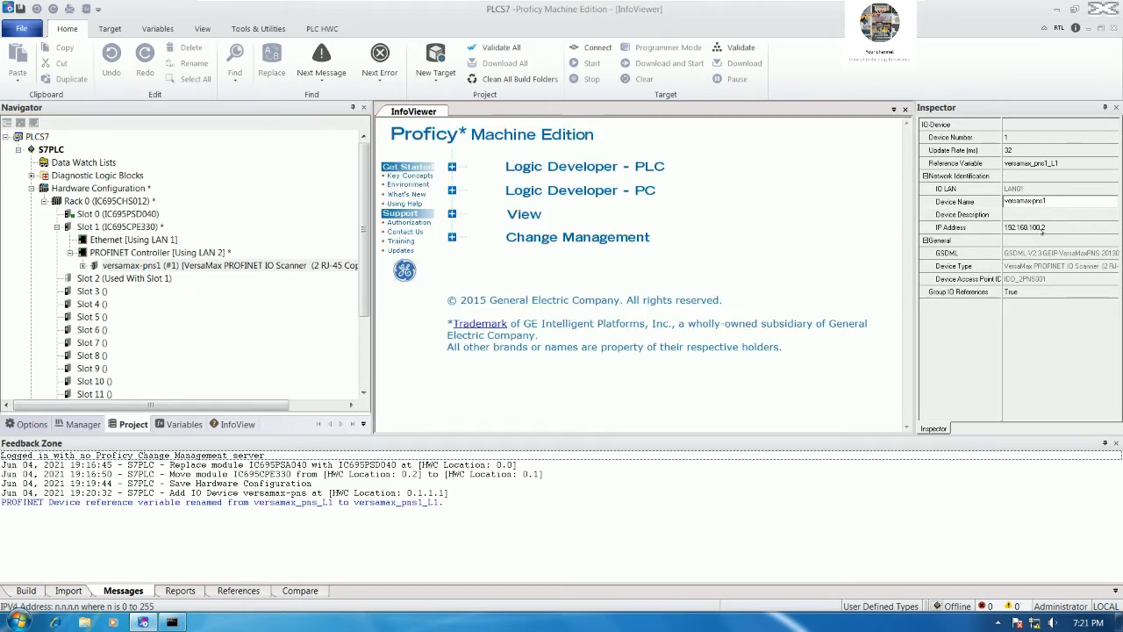
pyautogui.click(83, 265)
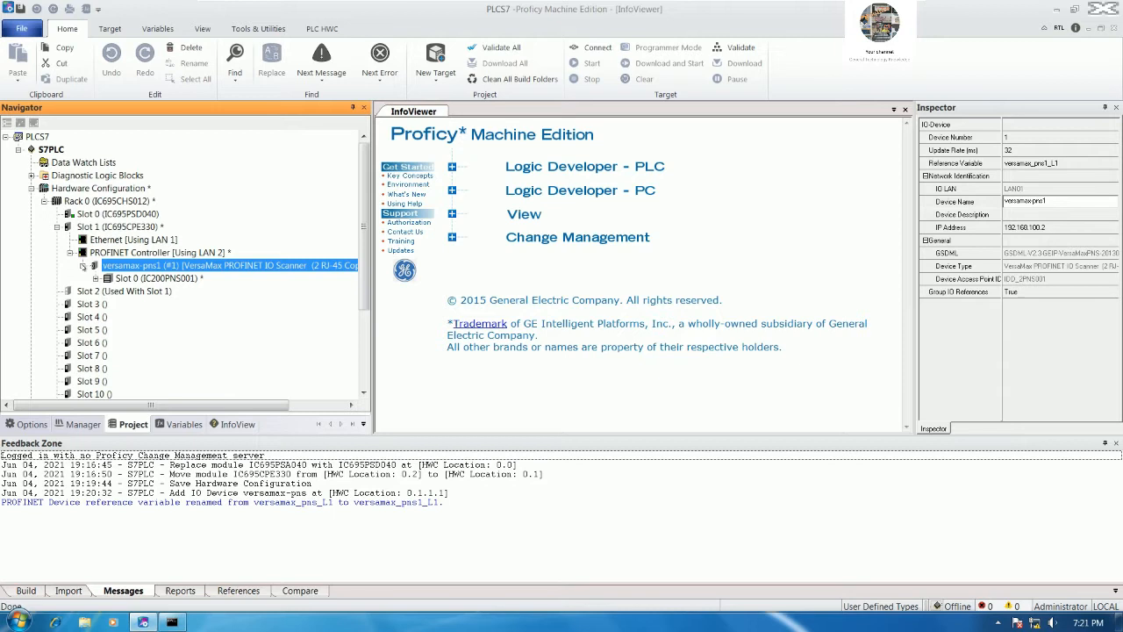
pyautogui.click(96, 278)
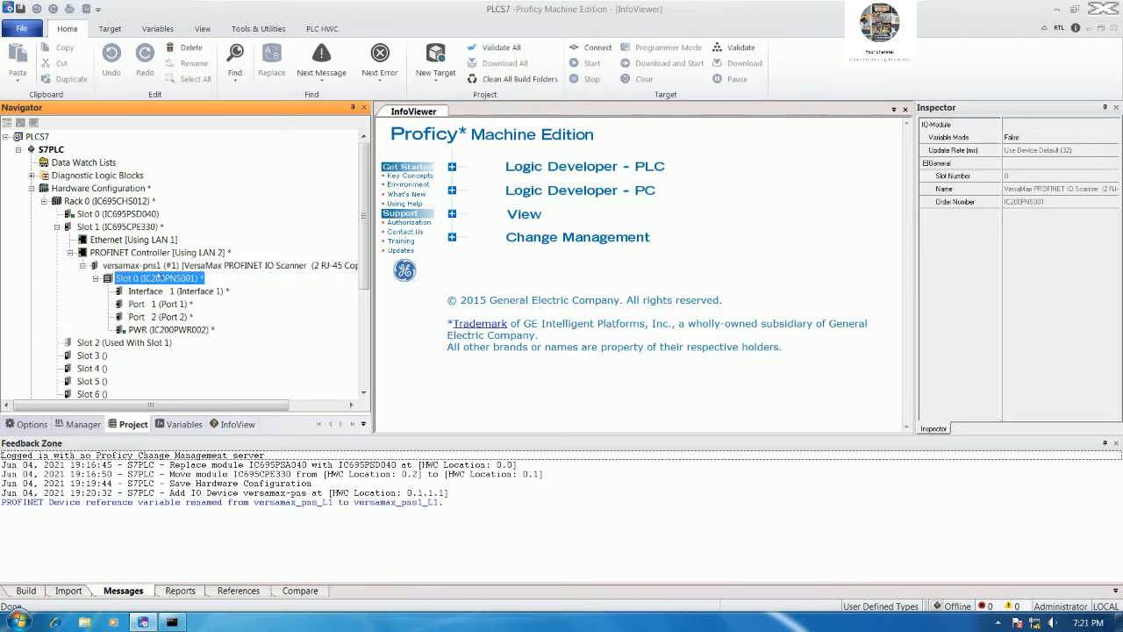
# Step: Reselect versamax_pns1_L1 as the reference variable of the versamax-pns1 device
pyautogui.click(158, 265)
pyautogui.click(1053, 163)
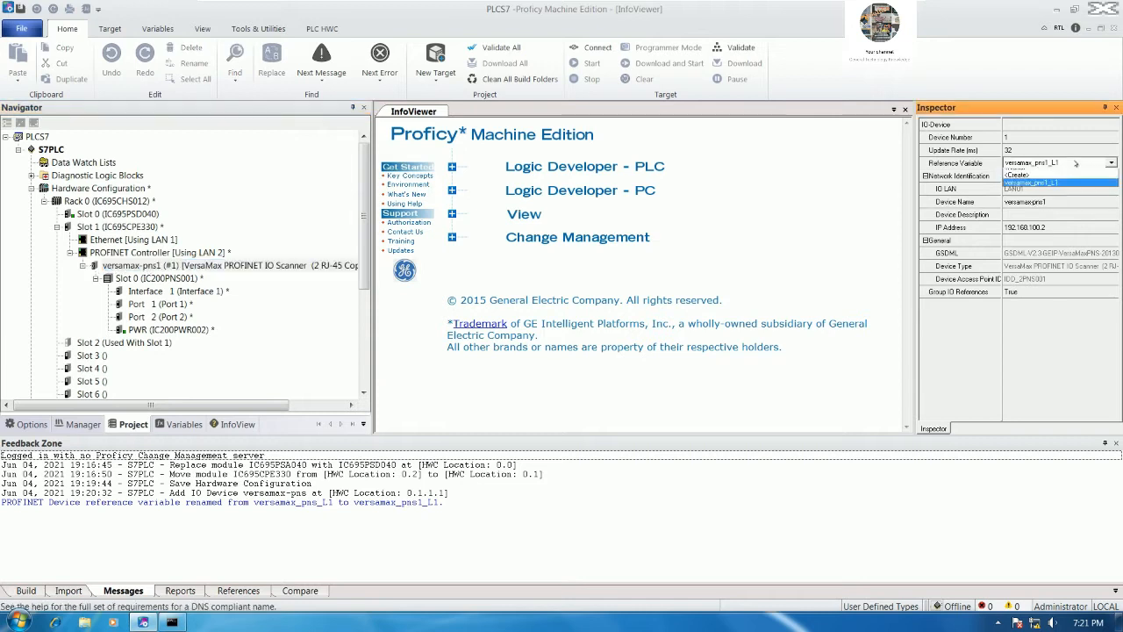
pyautogui.click(1042, 181)
pyautogui.click(1077, 165)
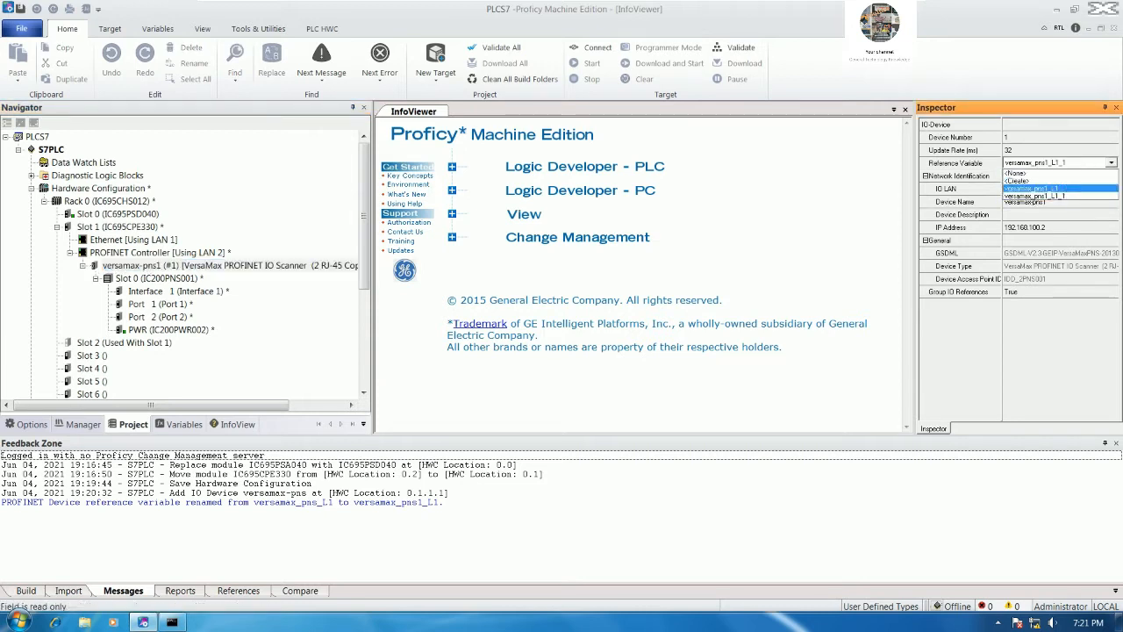
pyautogui.click(1035, 188)
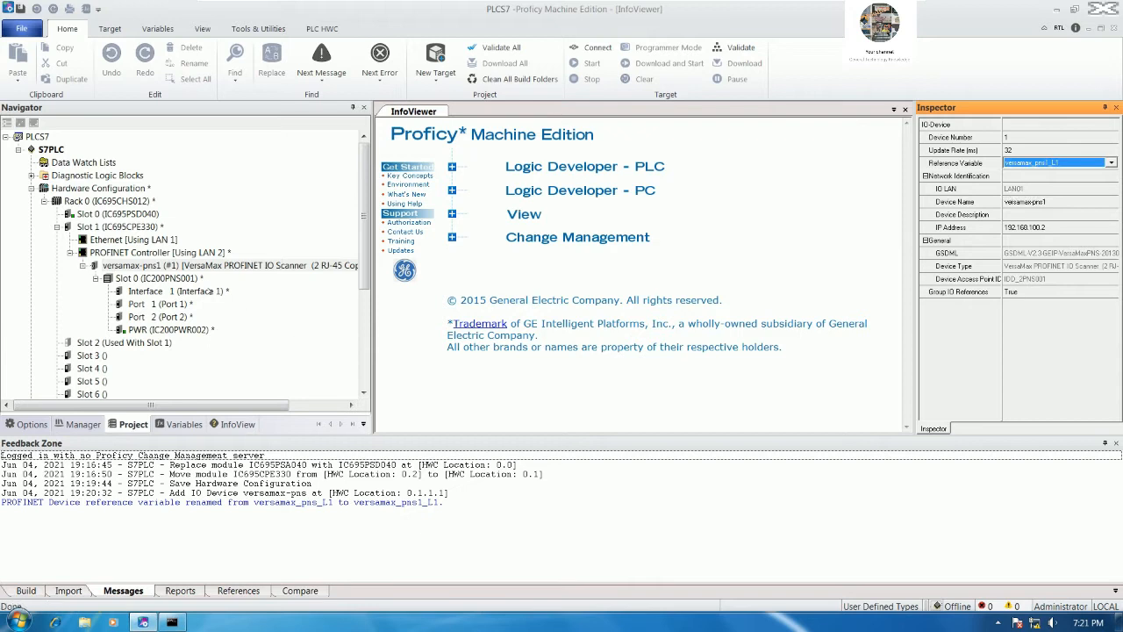
pyautogui.click(215, 266)
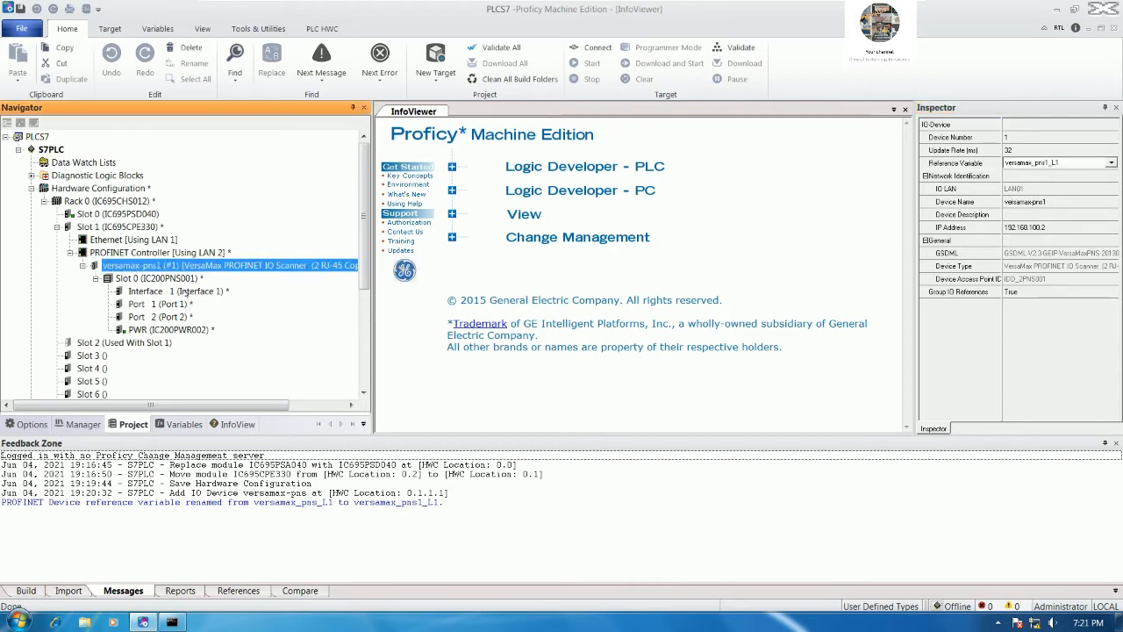
# Step: Set Variable Mode to True for the device's Slot 0 scanner module (IC200PNS001), accepting removal of its current reference addresses
pyautogui.click(187, 278)
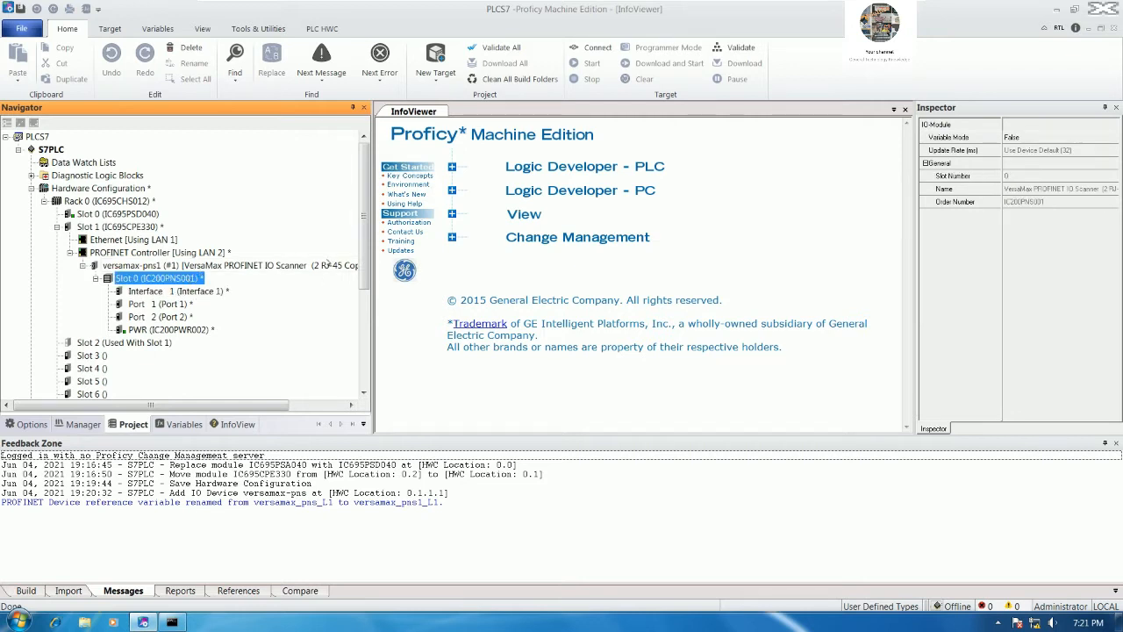
pyautogui.click(1018, 139)
pyautogui.click(1019, 139)
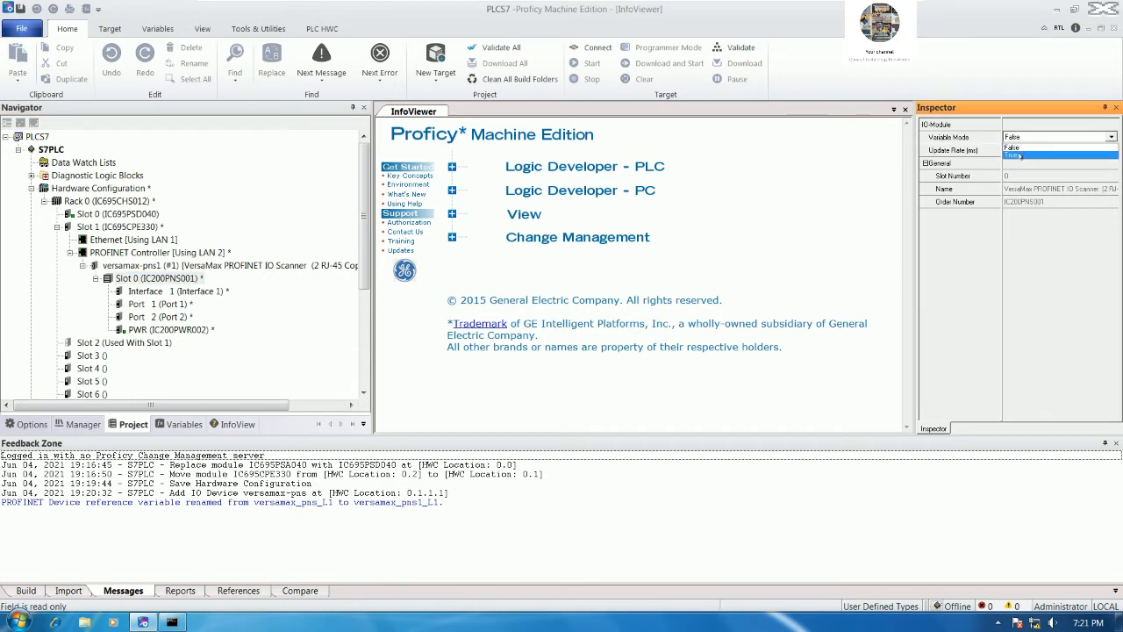
pyautogui.click(1016, 154)
pyautogui.click(621, 364)
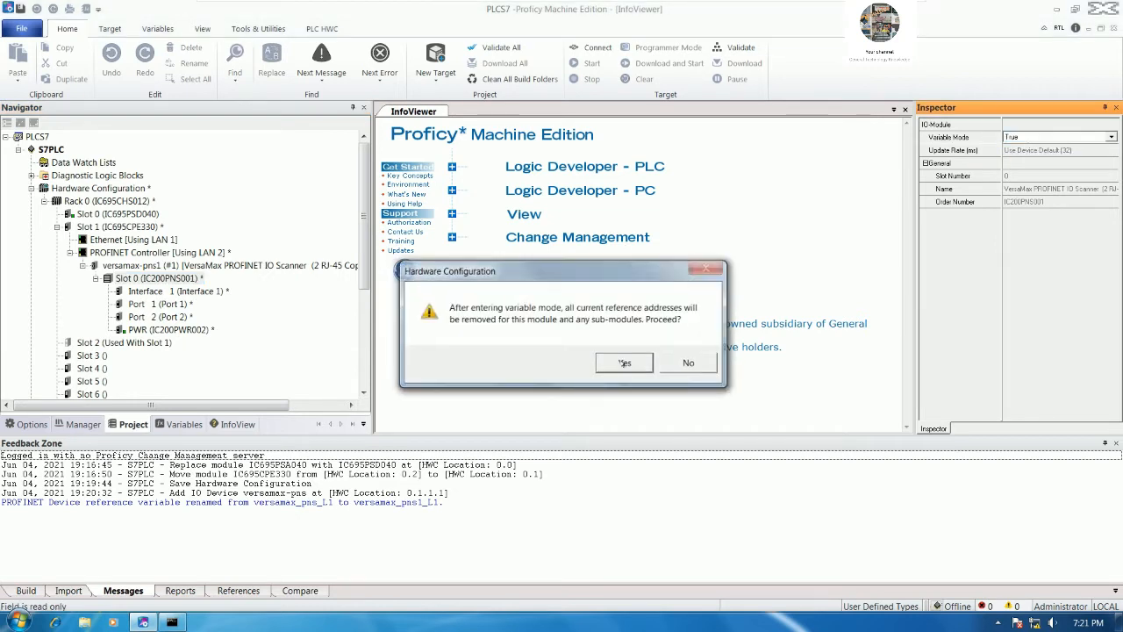
# Step: Open the IC200PNS001 configuration and map a new variable PNS1_IN to Input Status terminal I1
pyautogui.doubleClick(198, 279)
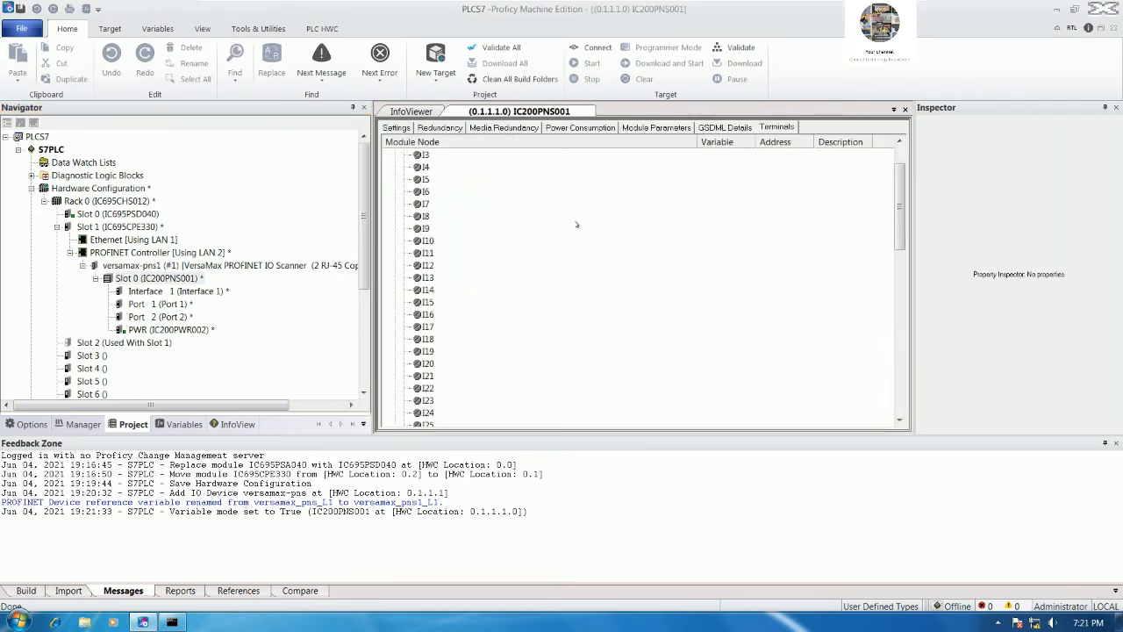
pyautogui.rightClick(436, 180)
pyautogui.click(478, 191)
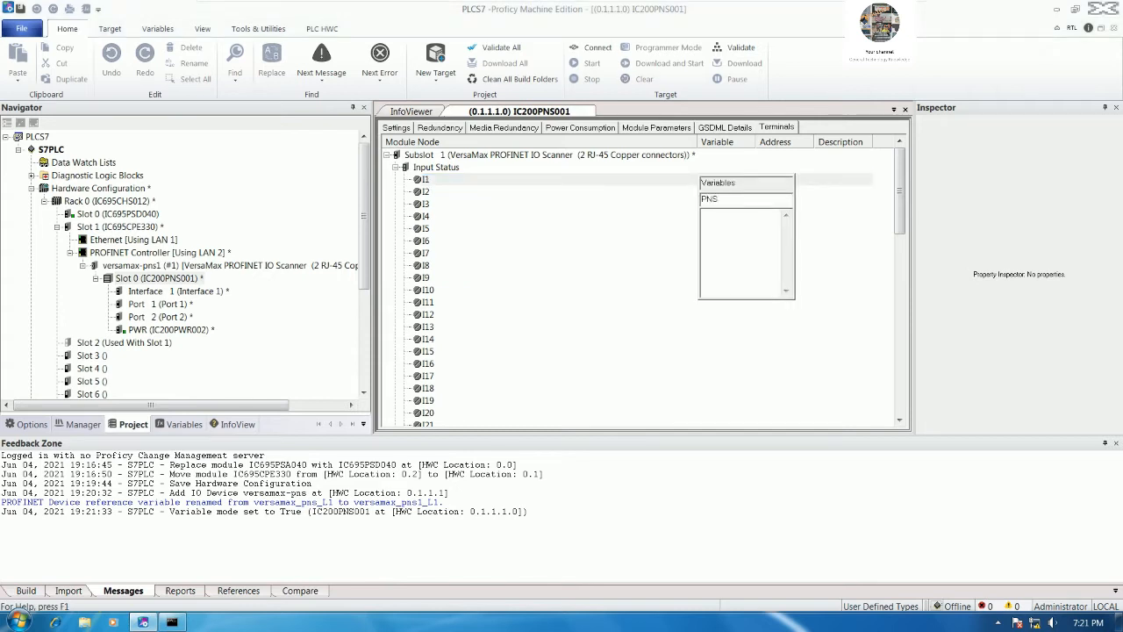
pyautogui.press('Return')
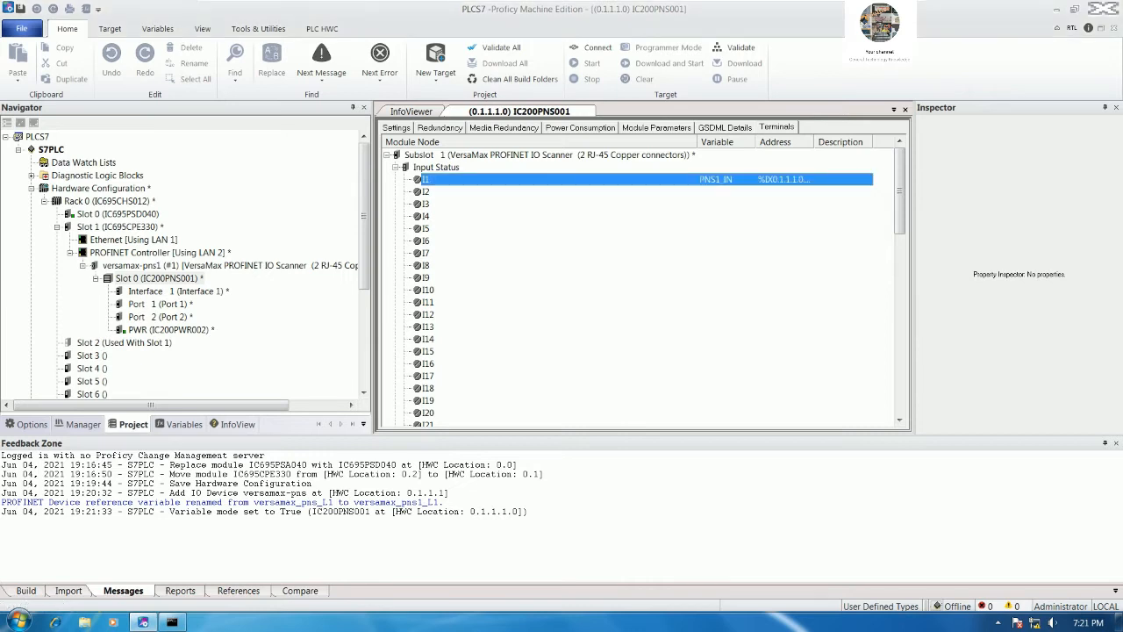
# Step: Set Array Dimension 1 of PNS1_IN to 32 to cover input terminals I1 through I32
pyautogui.scroll(-5, 453, 352)
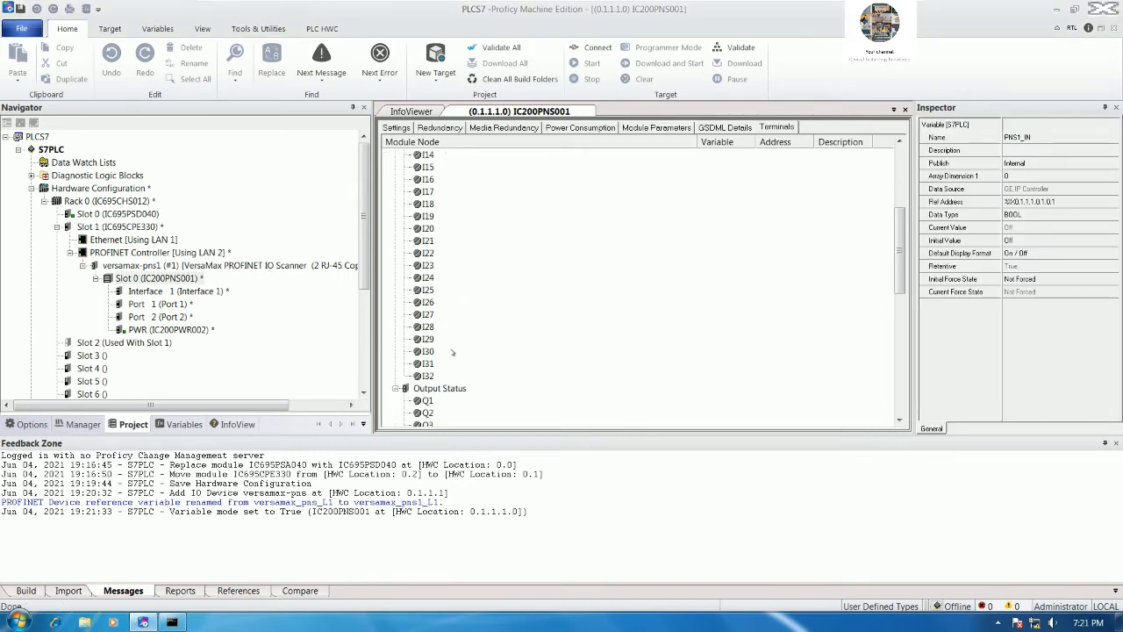
pyautogui.click(432, 376)
pyautogui.scroll(5, 603, 350)
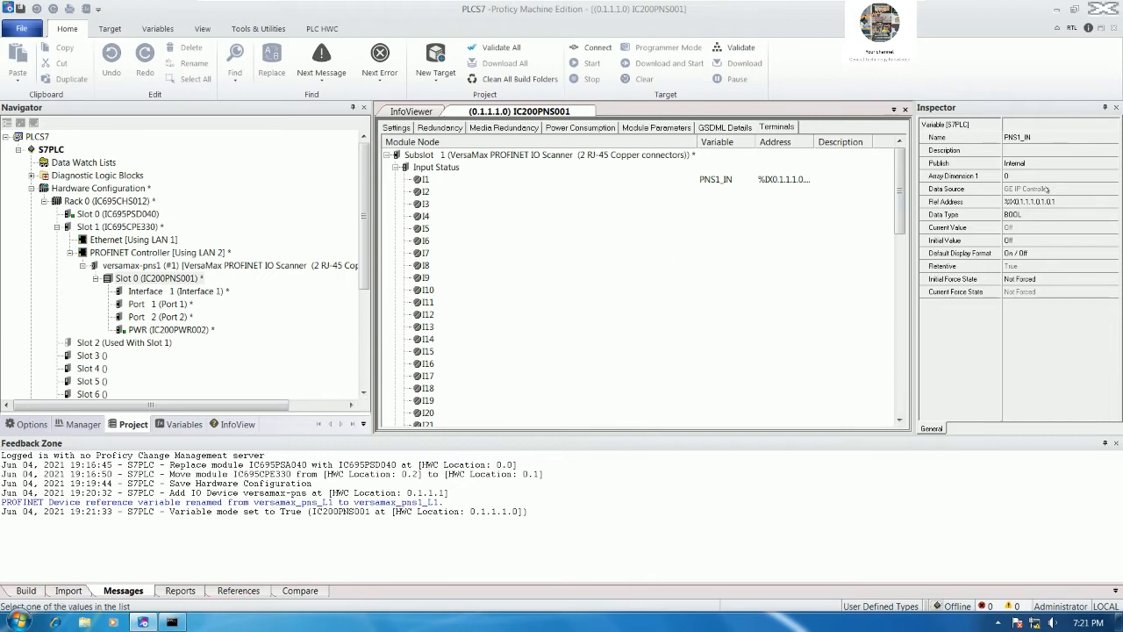
pyautogui.click(1017, 175)
pyautogui.write('32')
pyautogui.press('Return')
# Step: Map a new variable PNS1_OUT to Output Status terminal Q1 of the scanner module
pyautogui.scroll(-7, 583, 245)
pyautogui.scroll(1, 583, 245)
pyautogui.click(464, 217)
pyautogui.rightClick(463, 217)
pyautogui.click(524, 226)
pyautogui.write('PNS1_OUT')
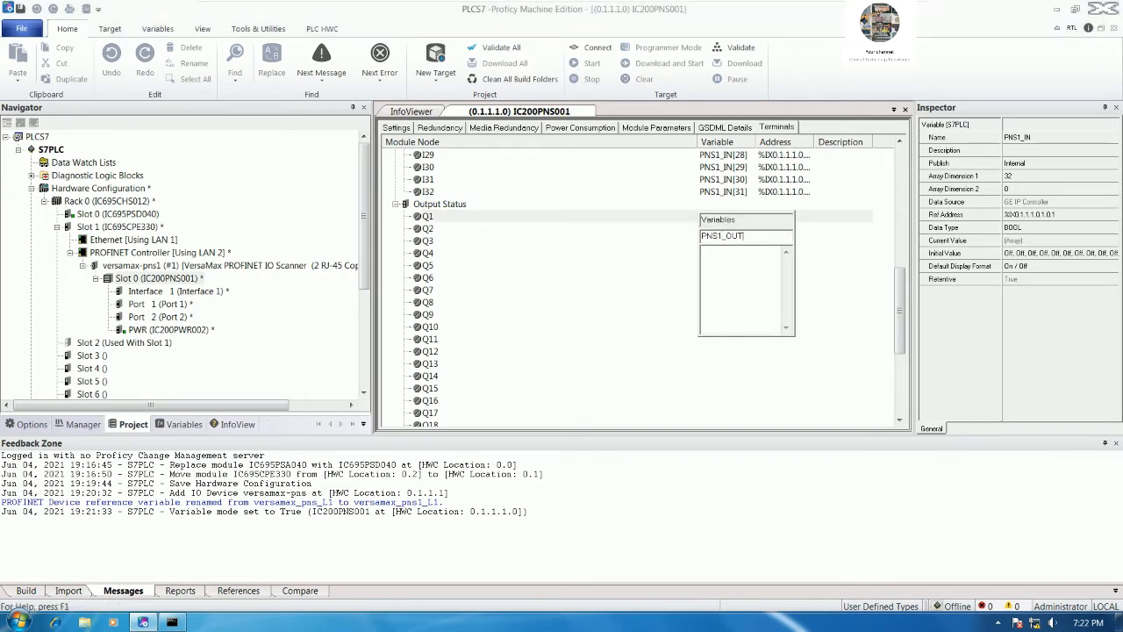
pyautogui.press('Return')
# Step: Set Array Dimension 1 of PNS1_OUT to 32 to cover output terminals Q1 through Q32
pyautogui.scroll(-5, 538, 326)
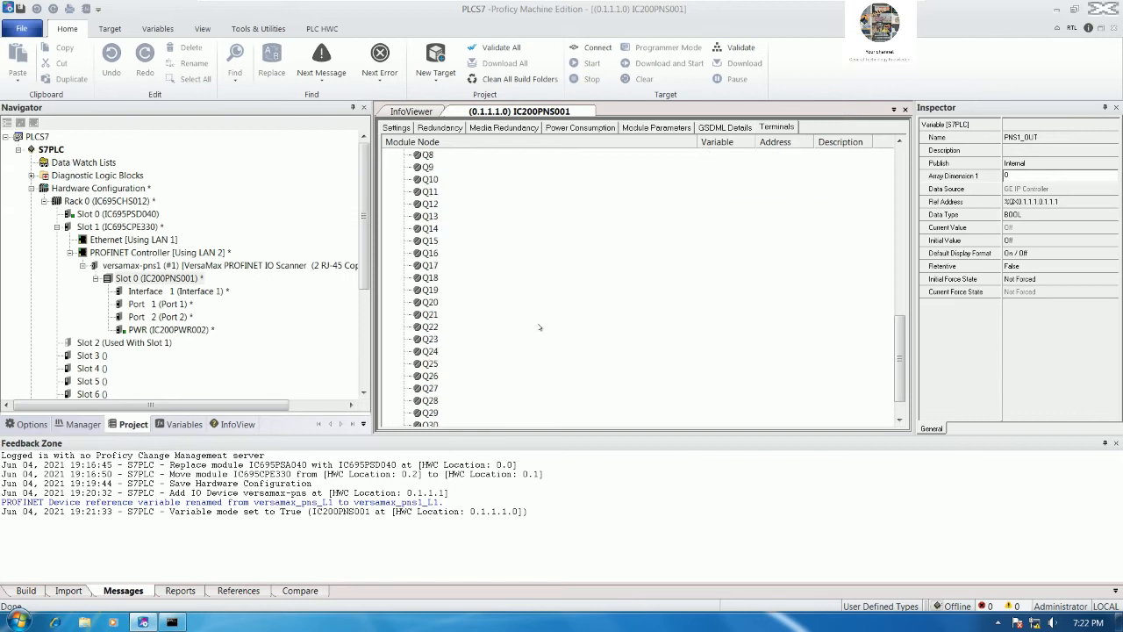
pyautogui.click(959, 190)
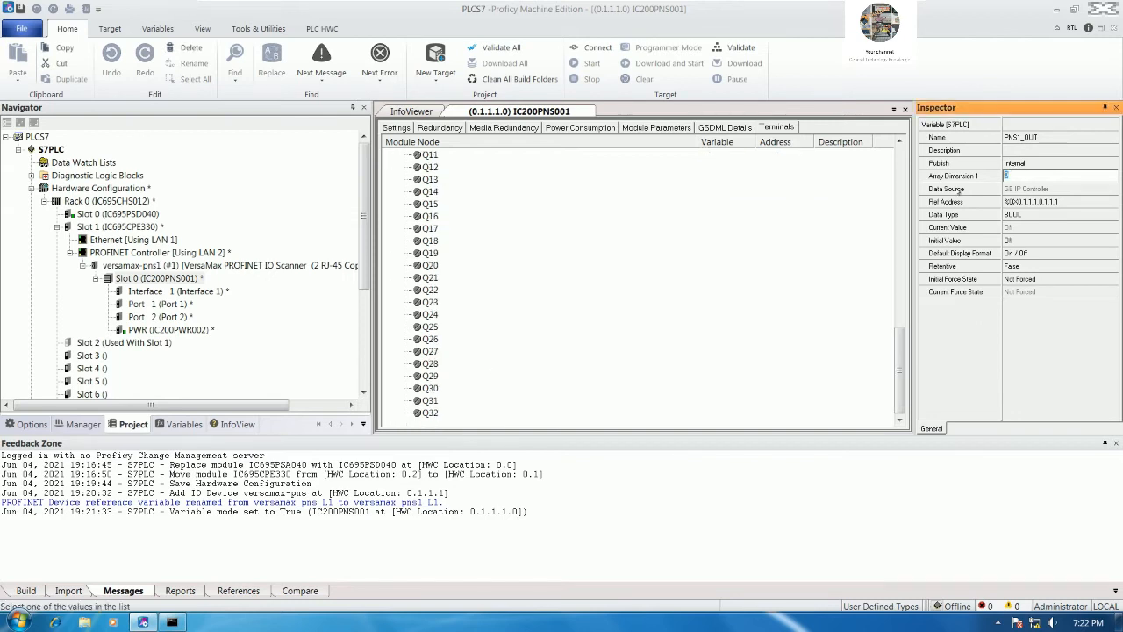
pyautogui.write('32')
pyautogui.press('Return')
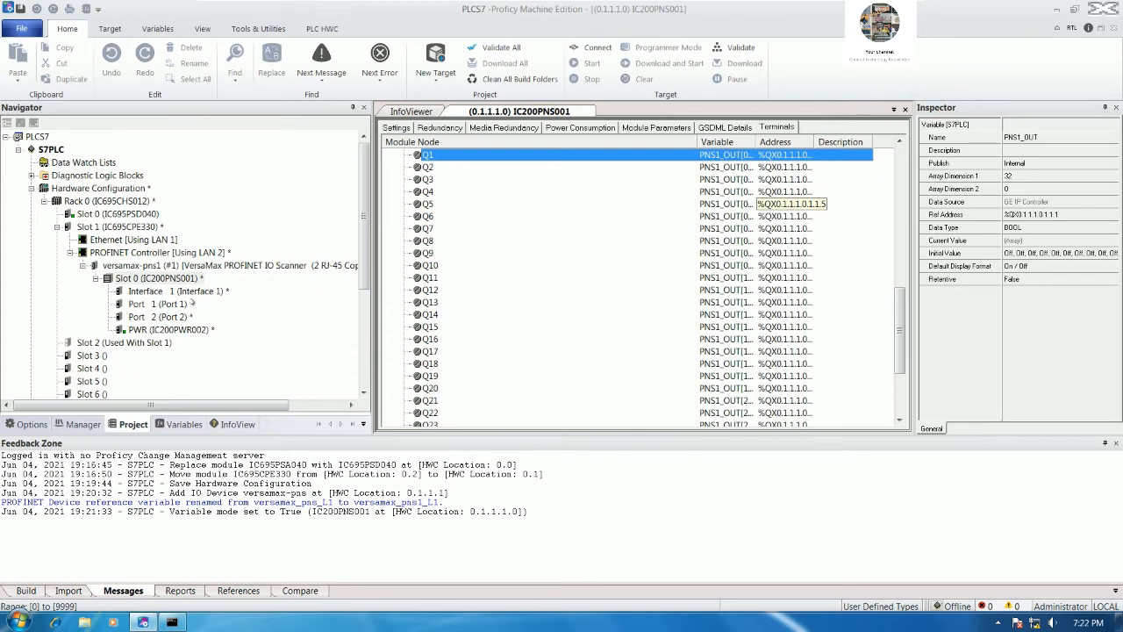
# Step: Add a second PWR002 24VDC Expanded 3.3 VDC Input Power Supply to the submodule list of the device's Slot 0
pyautogui.click(167, 277)
pyautogui.rightClick(176, 277)
pyautogui.click(224, 301)
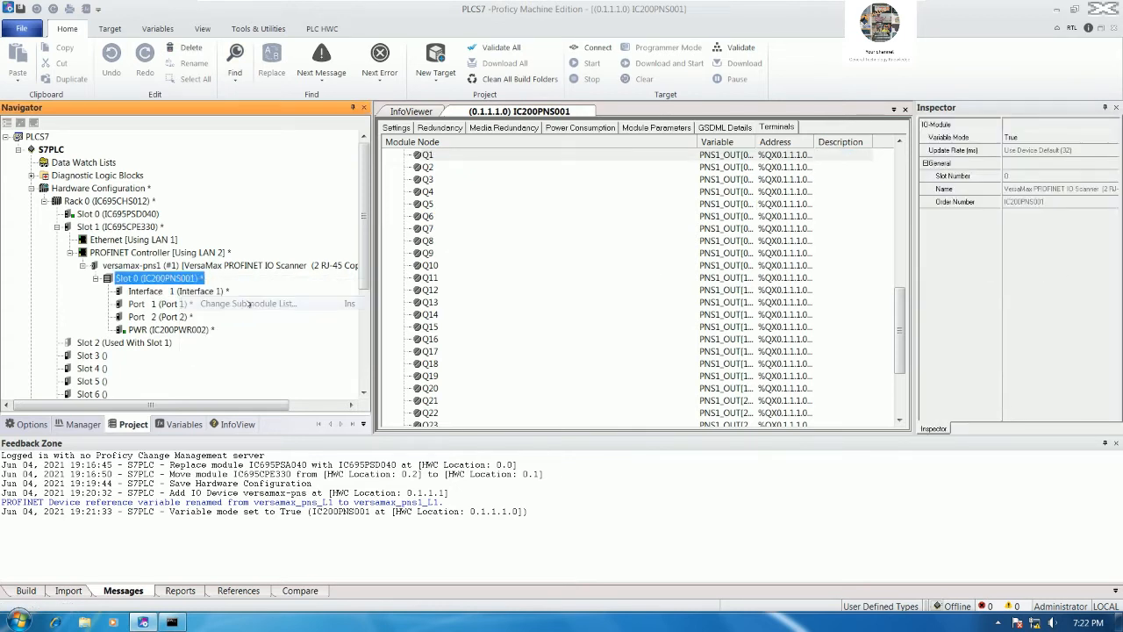
pyautogui.click(507, 183)
pyautogui.moveTo(561, 203); pyautogui.dragTo(393, 220)
pyautogui.moveTo(550, 197); pyautogui.dragTo(406, 213)
pyautogui.click(737, 488)
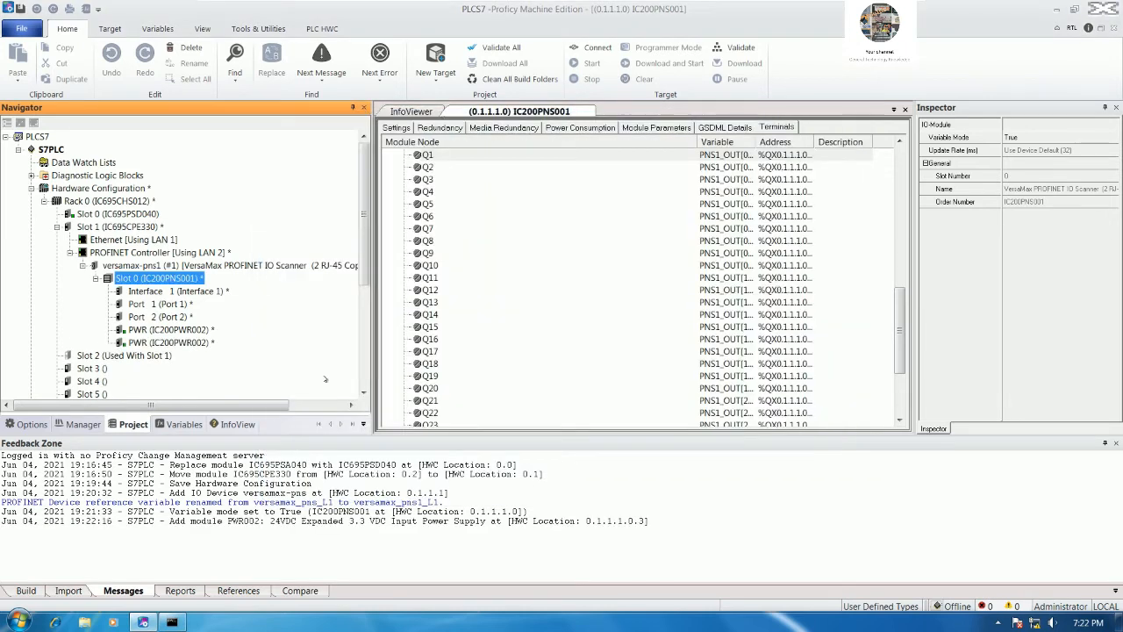
# Step: Switch to the PowerPoint slide to check which modules belong to PNS001(1), and return to Proficy Machine Edition
pyautogui.moveTo(365, 277); pyautogui.dragTo(366, 284)
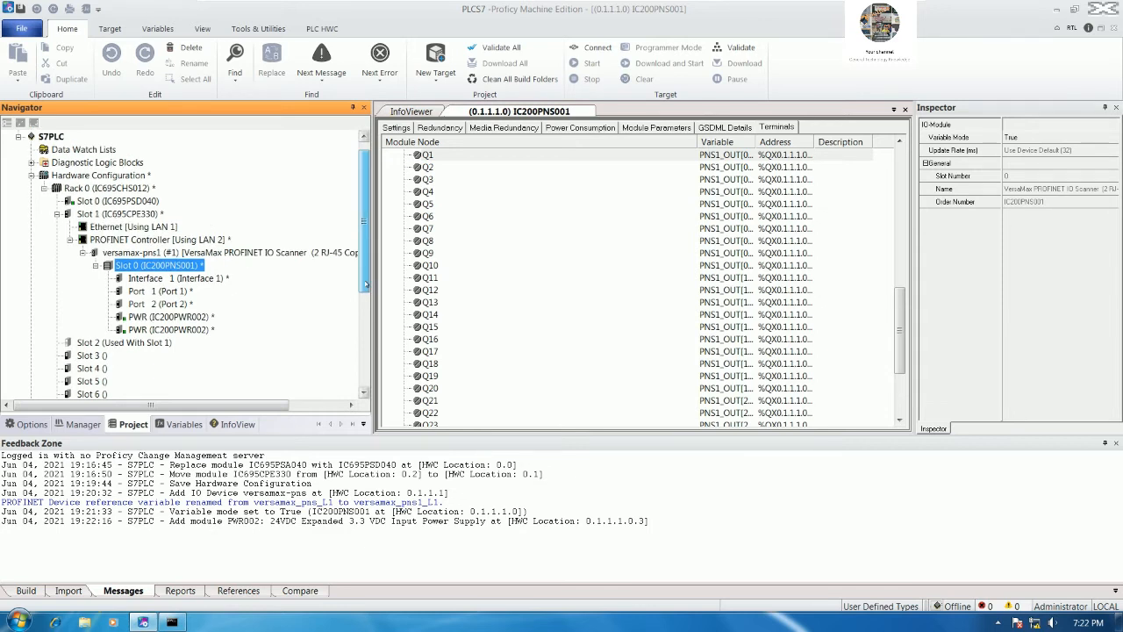
pyautogui.moveTo(366, 284); pyautogui.dragTo(366, 277)
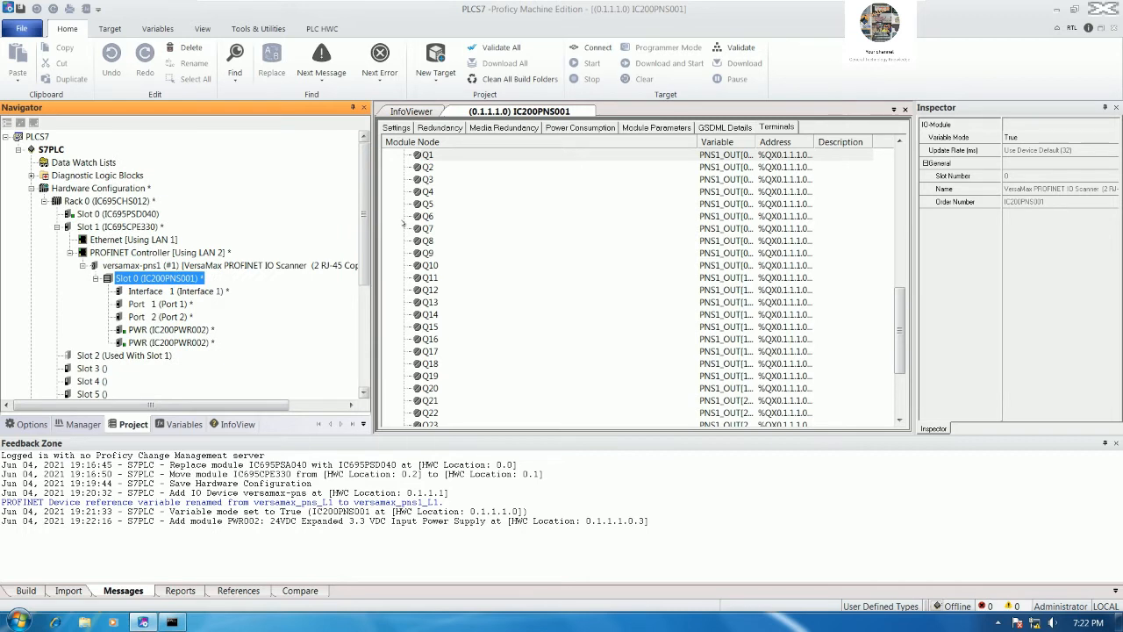
pyautogui.moveTo(822, 2)
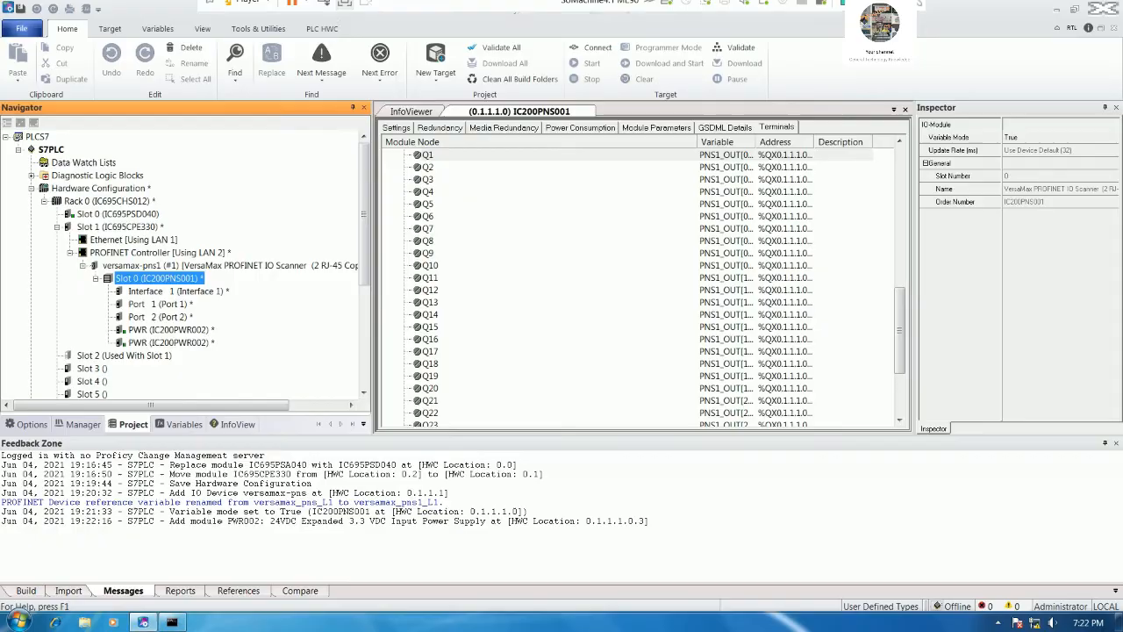
pyautogui.click(869, 8)
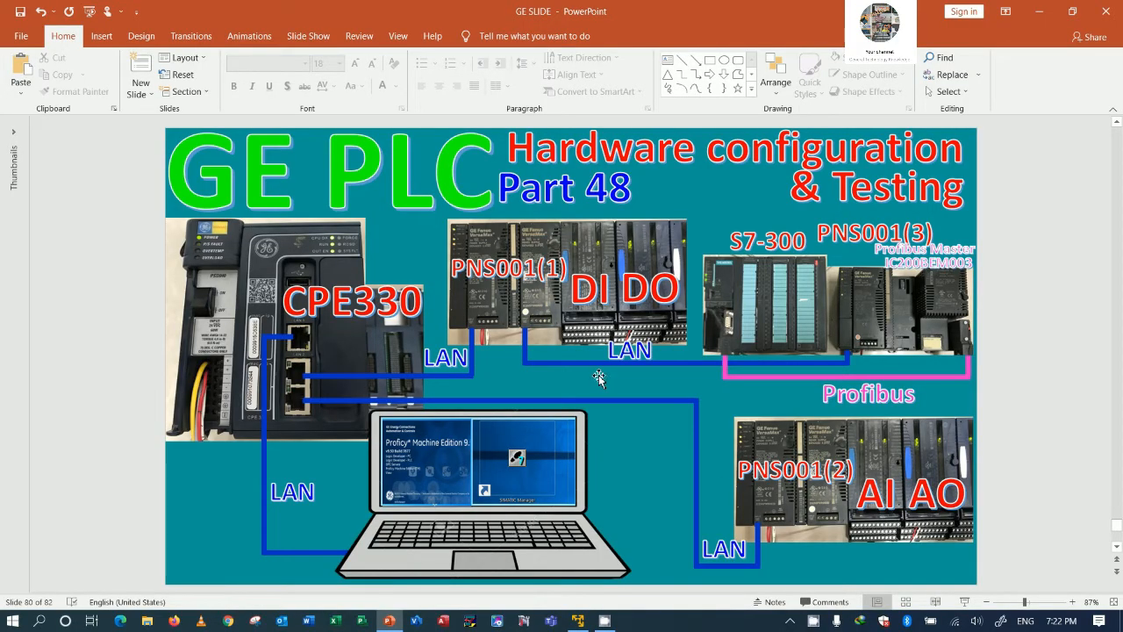
pyautogui.click(603, 620)
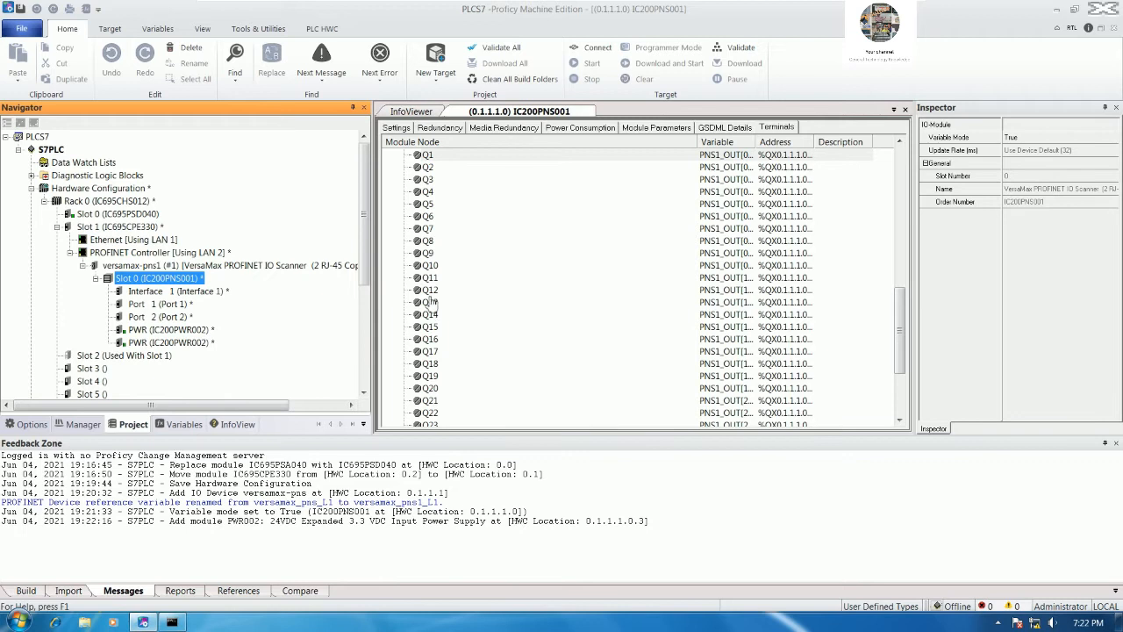
# Step: Add the MDL650 Input 24VDC Pos/Neg Logic Grouped 32Pt module to location 1 of the versamax-pns1 module list
pyautogui.rightClick(211, 264)
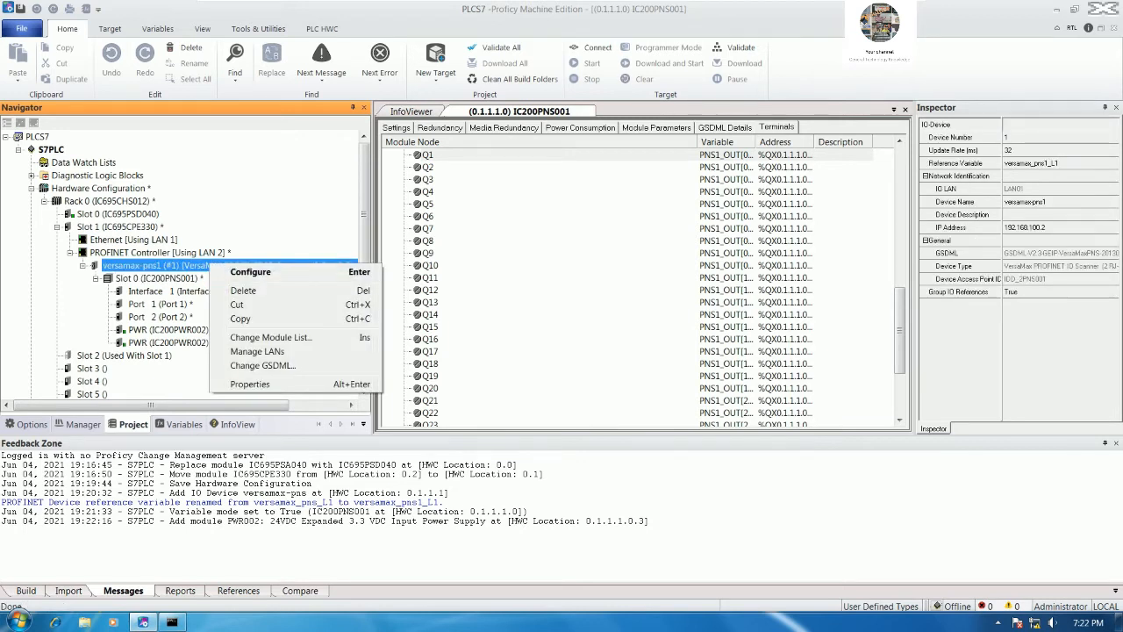
pyautogui.click(265, 339)
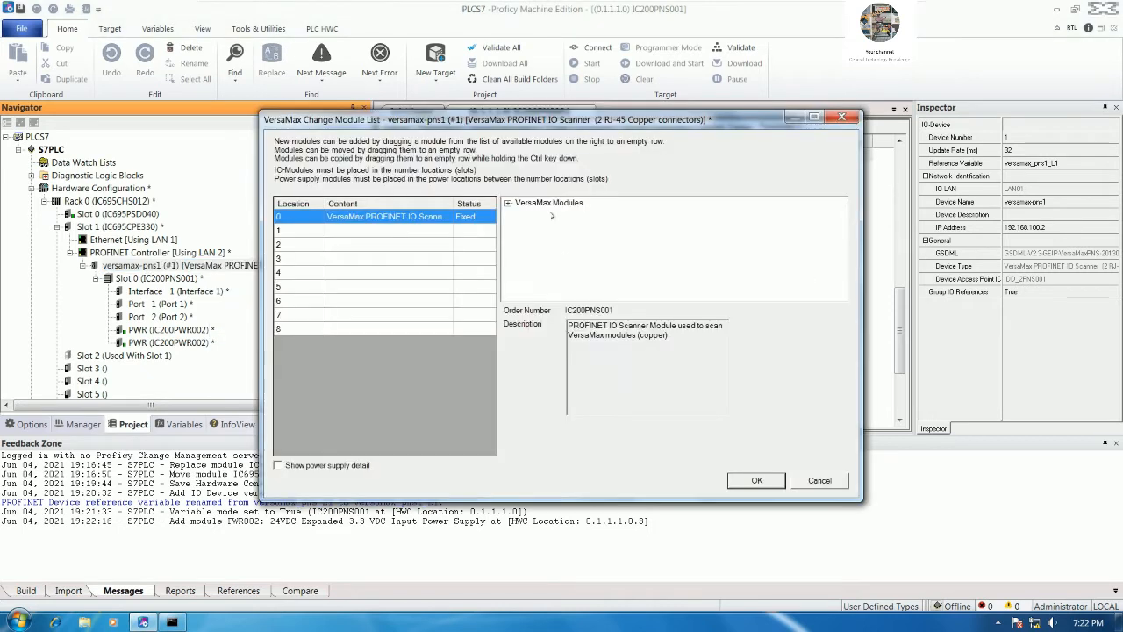
pyautogui.moveTo(566, 125); pyautogui.dragTo(650, 82)
pyautogui.click(591, 159)
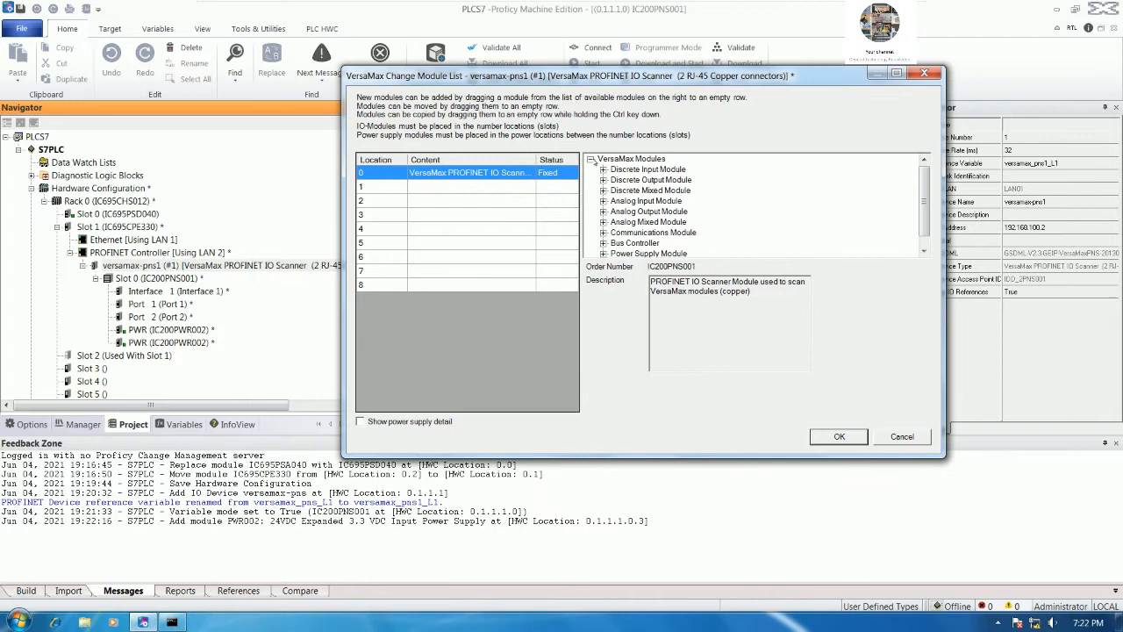
pyautogui.click(603, 169)
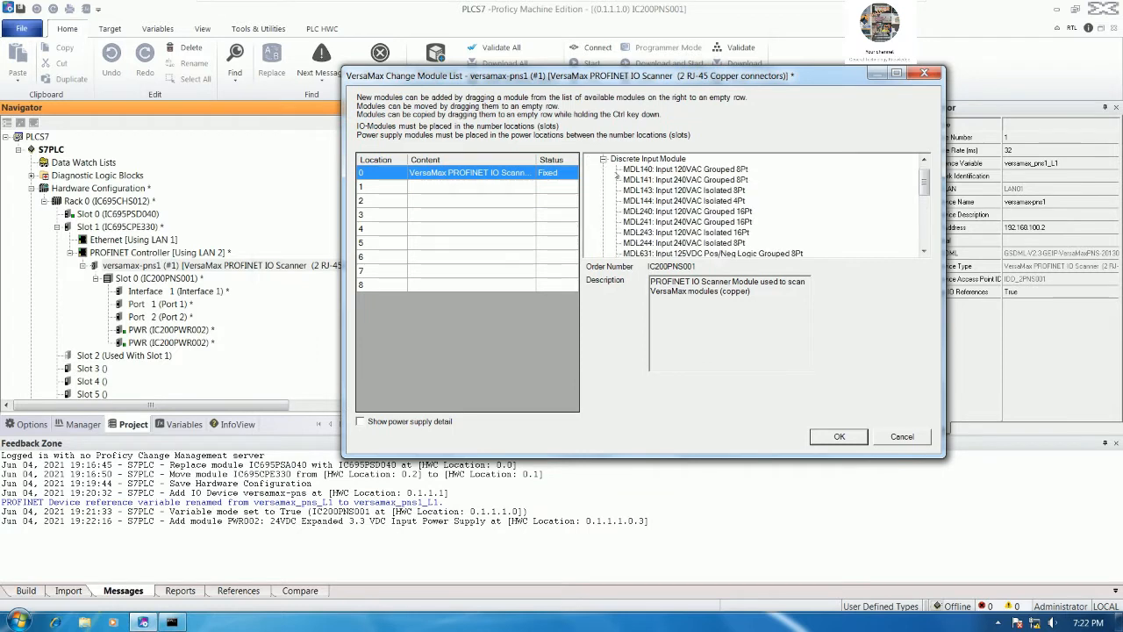
pyautogui.scroll(-3, 701, 224)
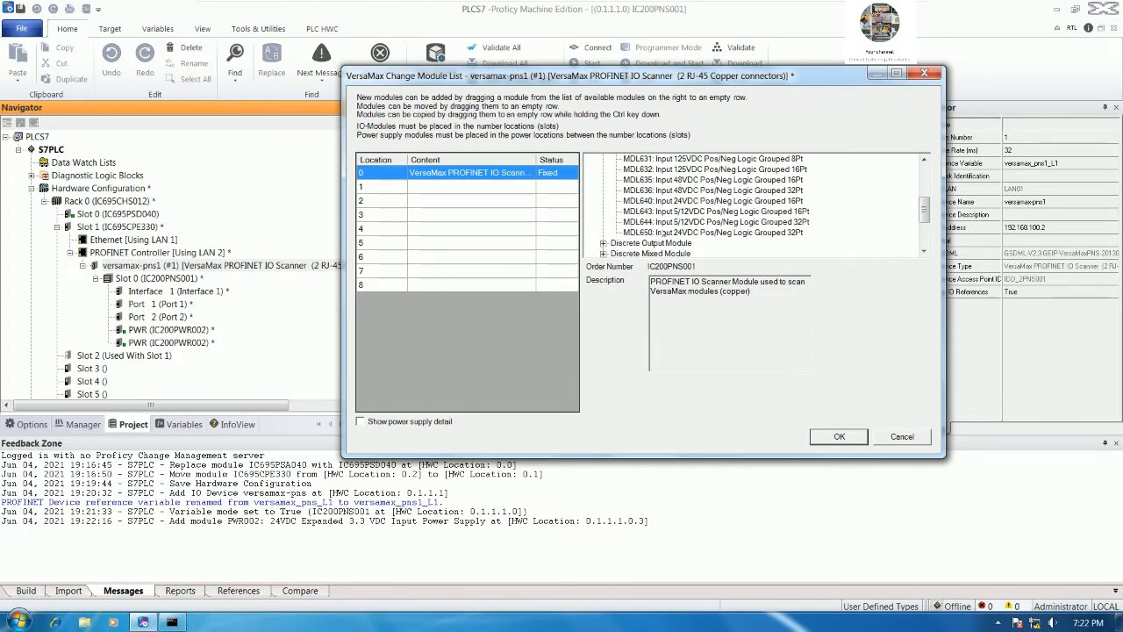
pyautogui.moveTo(690, 232); pyautogui.dragTo(483, 187)
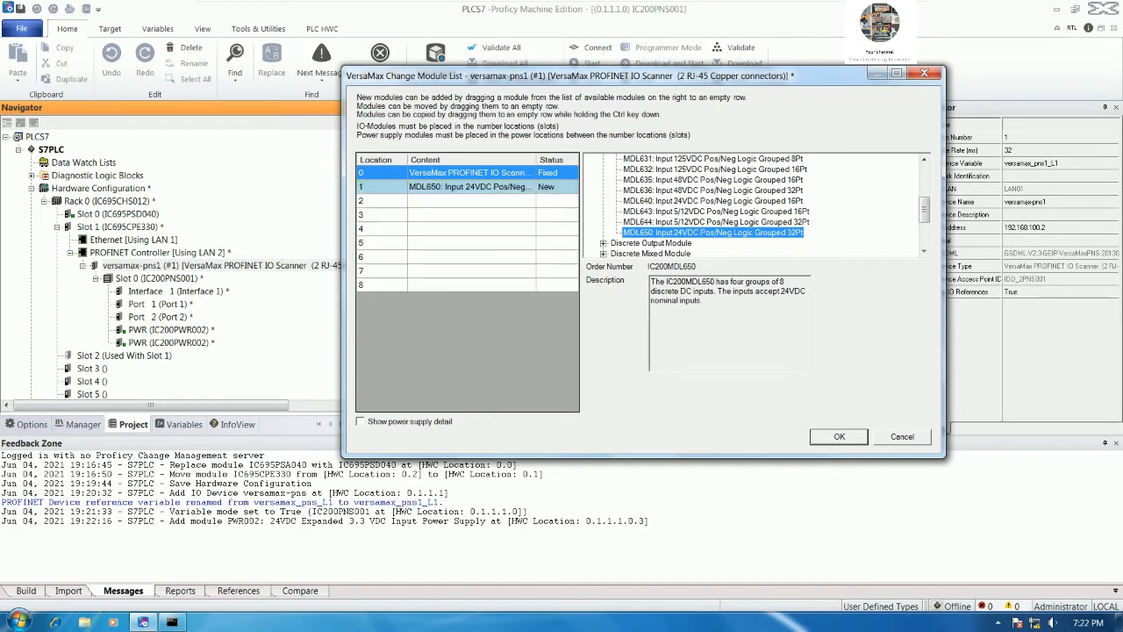
# Step: Add the MDL750 Output 12/24VDC Pos Logic 0.5A Grouped 32Pt module to location 2, accept the module list and save the project
pyautogui.scroll(-1, 661, 235)
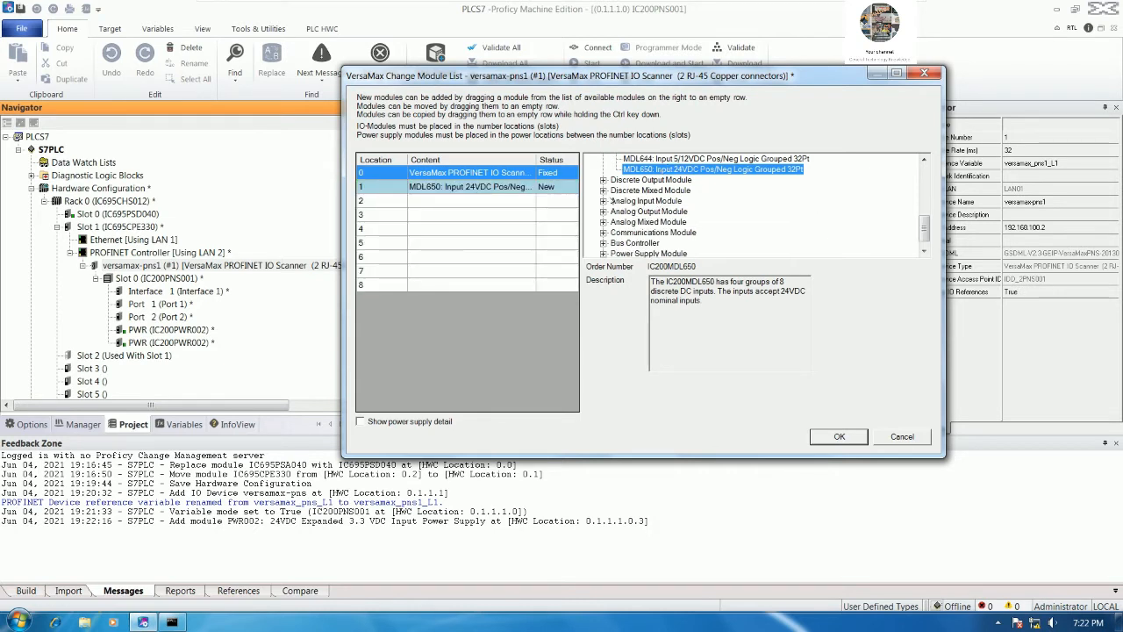
pyautogui.click(605, 186)
pyautogui.scroll(-3, 693, 213)
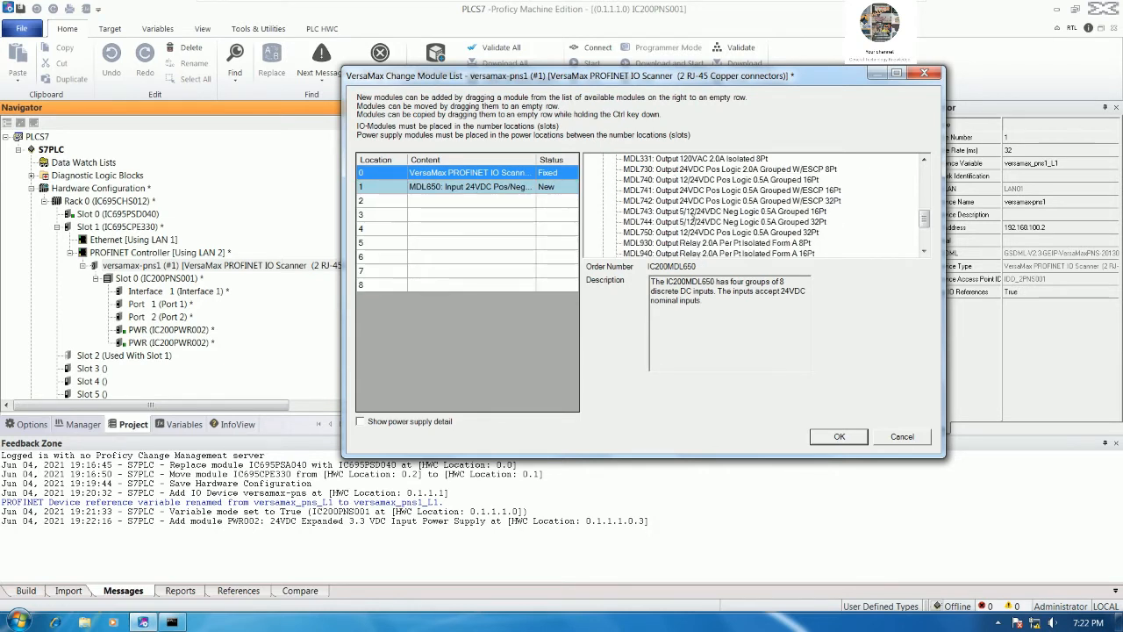
pyautogui.scroll(2, 692, 232)
pyautogui.moveTo(623, 210); pyautogui.dragTo(481, 200)
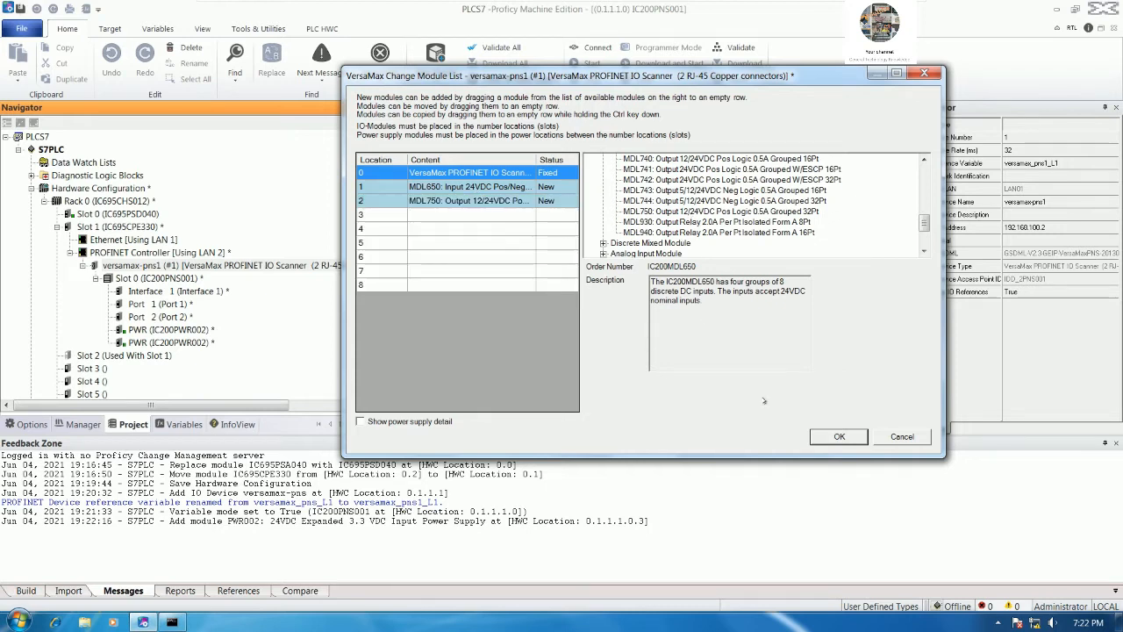
pyautogui.click(834, 437)
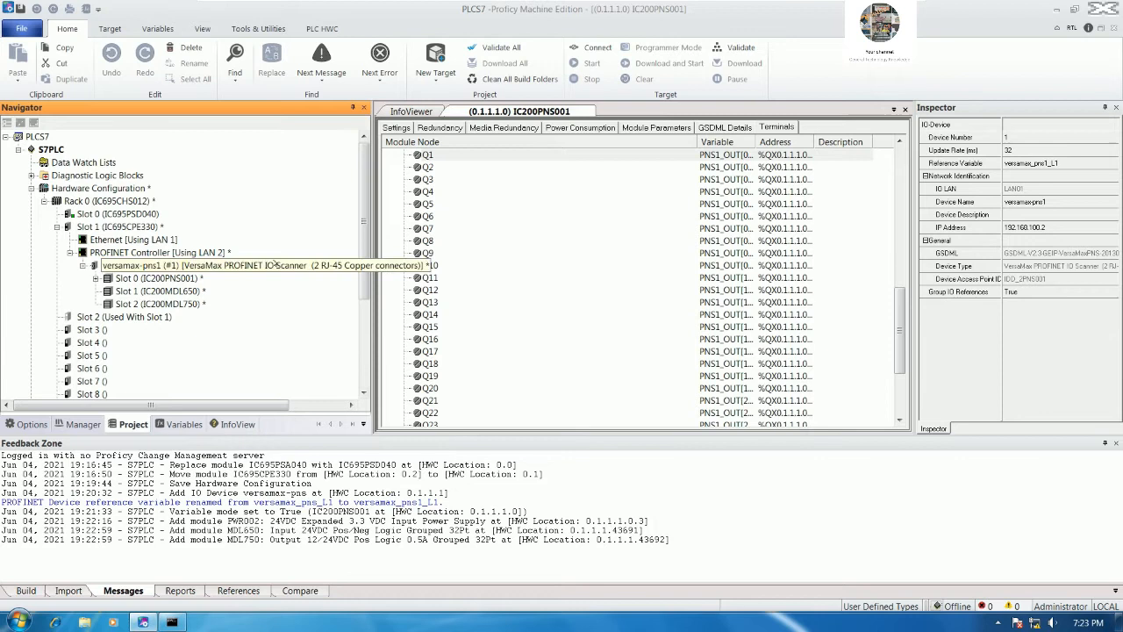
pyautogui.click(21, 8)
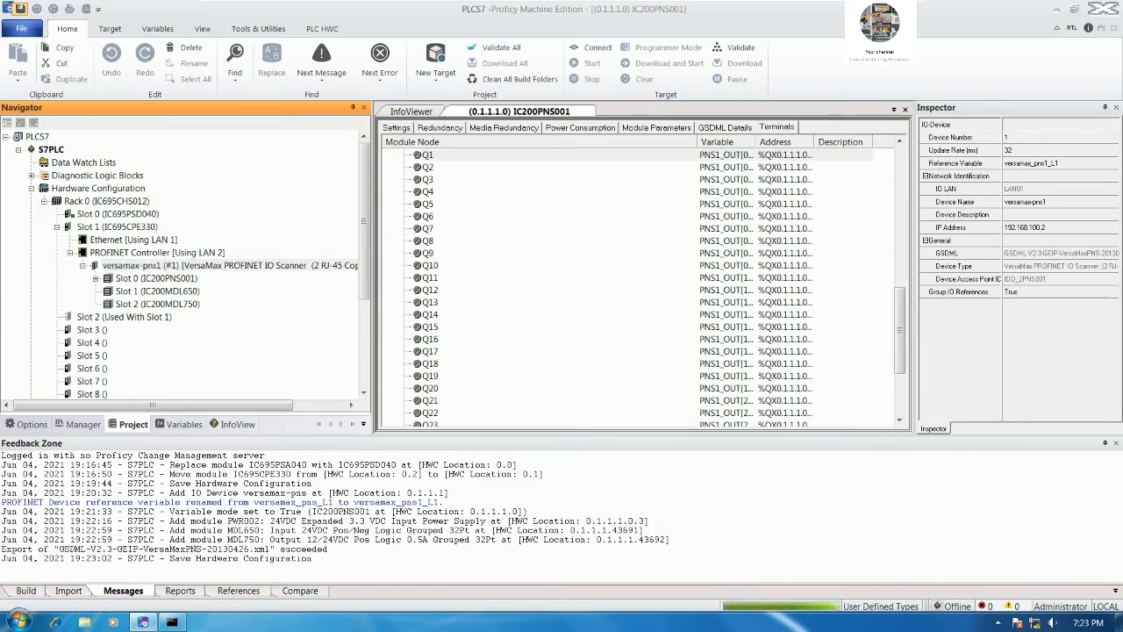
# Step: Review the settings of the IC200MDL650 and IC200MDL750 modules, and close the open module editors
pyautogui.doubleClick(158, 291)
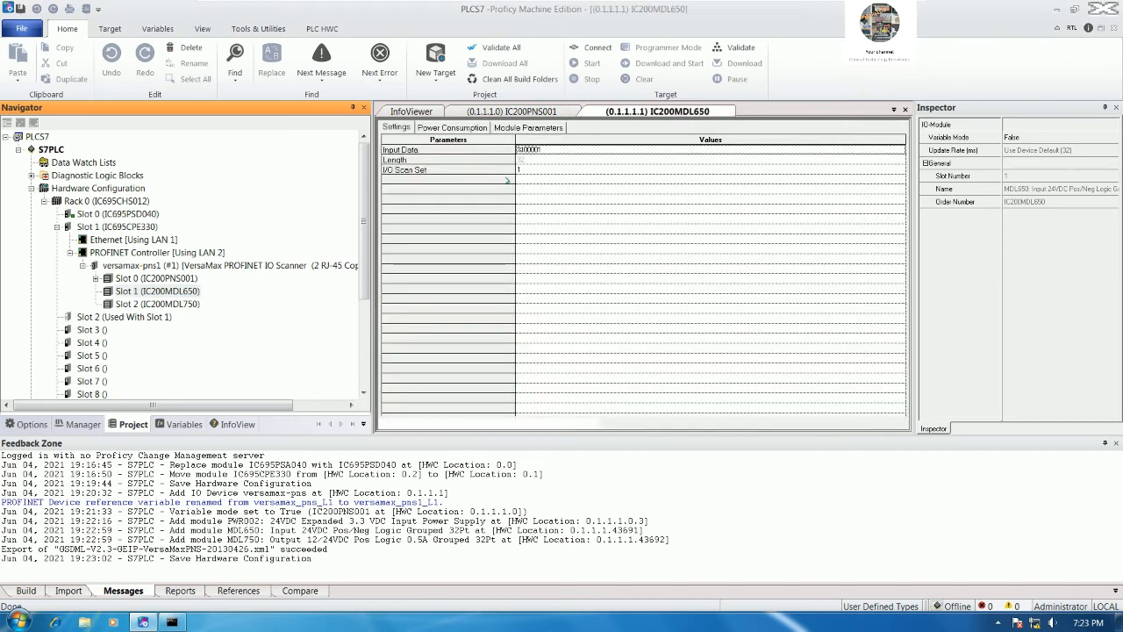
pyautogui.doubleClick(157, 303)
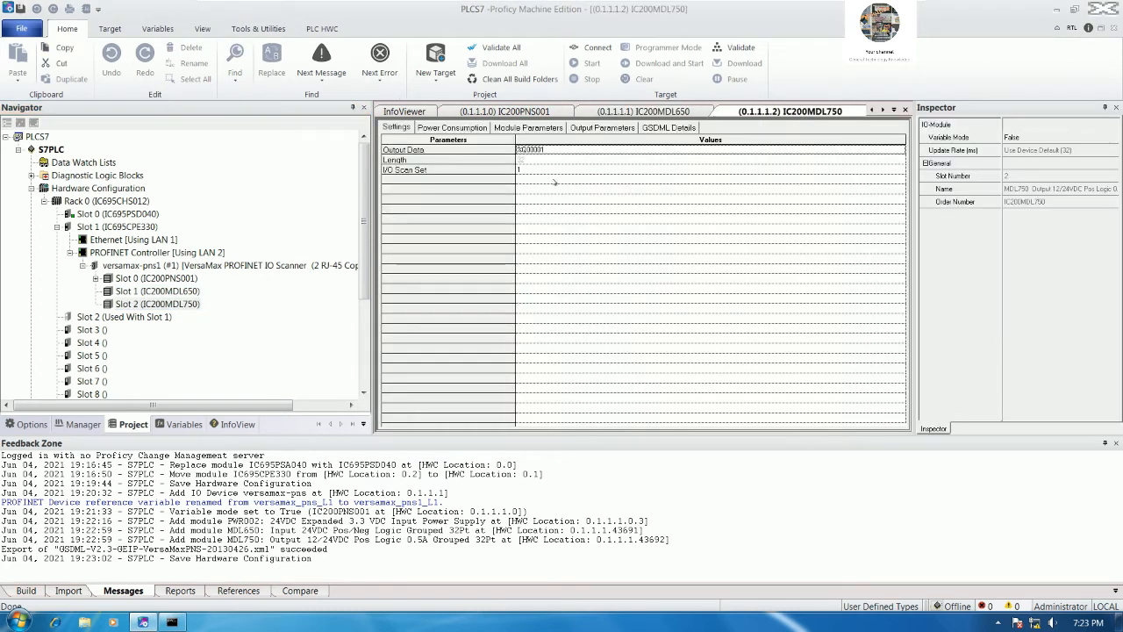
pyautogui.click(905, 110)
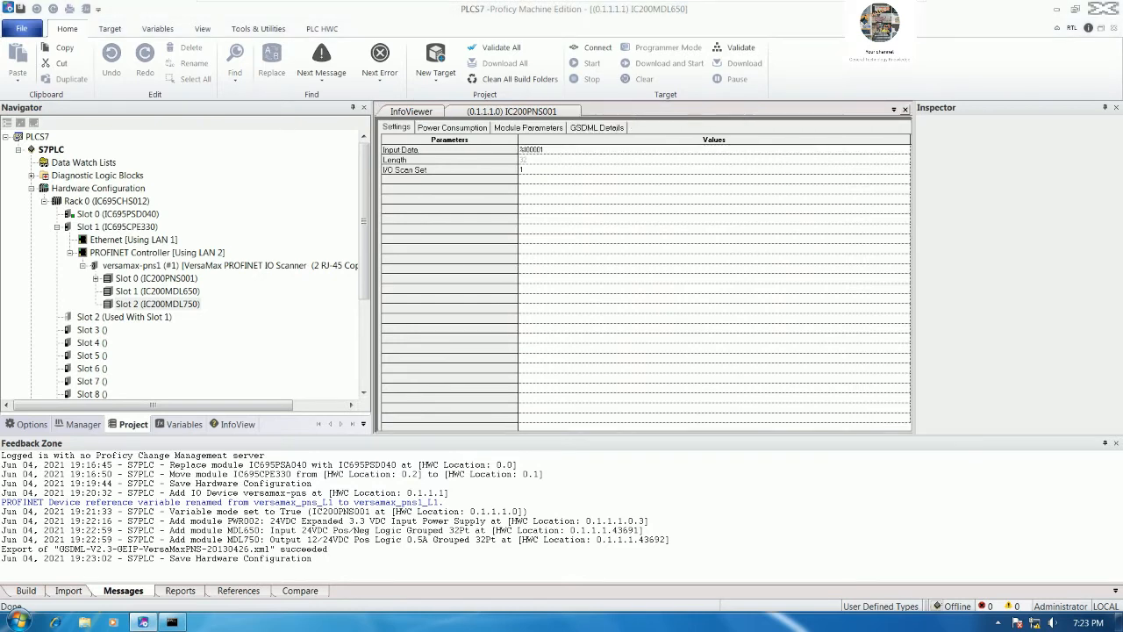
pyautogui.click(906, 110)
pyautogui.click(905, 110)
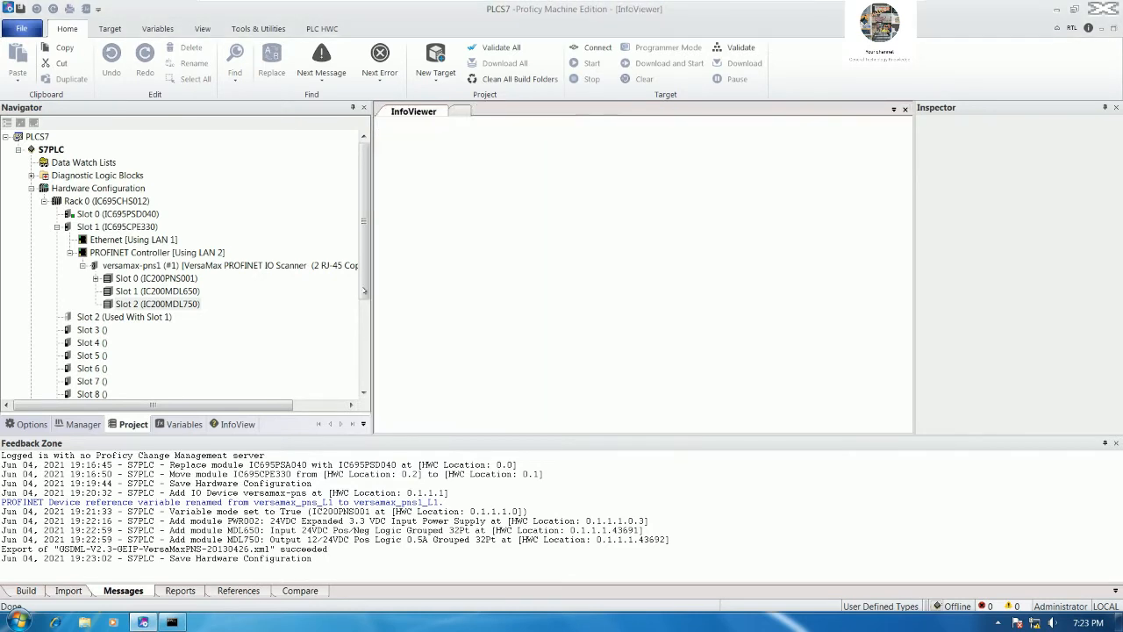
# Step: Switch to the PowerPoint slide to check which modules belong to PNS001(2), and return to Proficy Machine Edition
pyautogui.moveTo(653, 2)
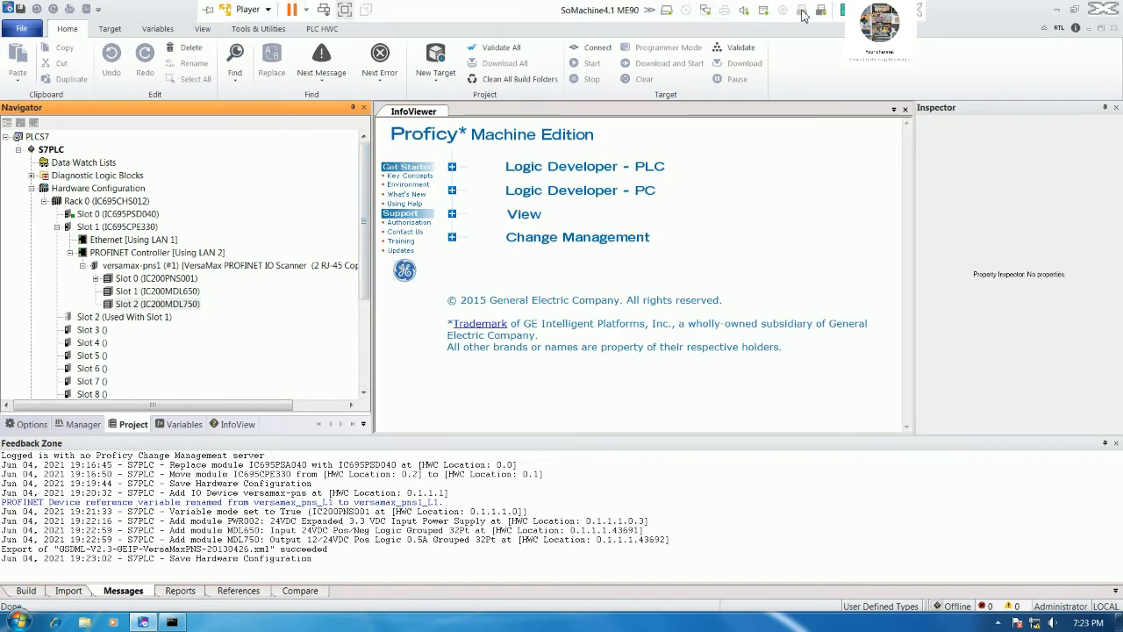
pyautogui.click(803, 13)
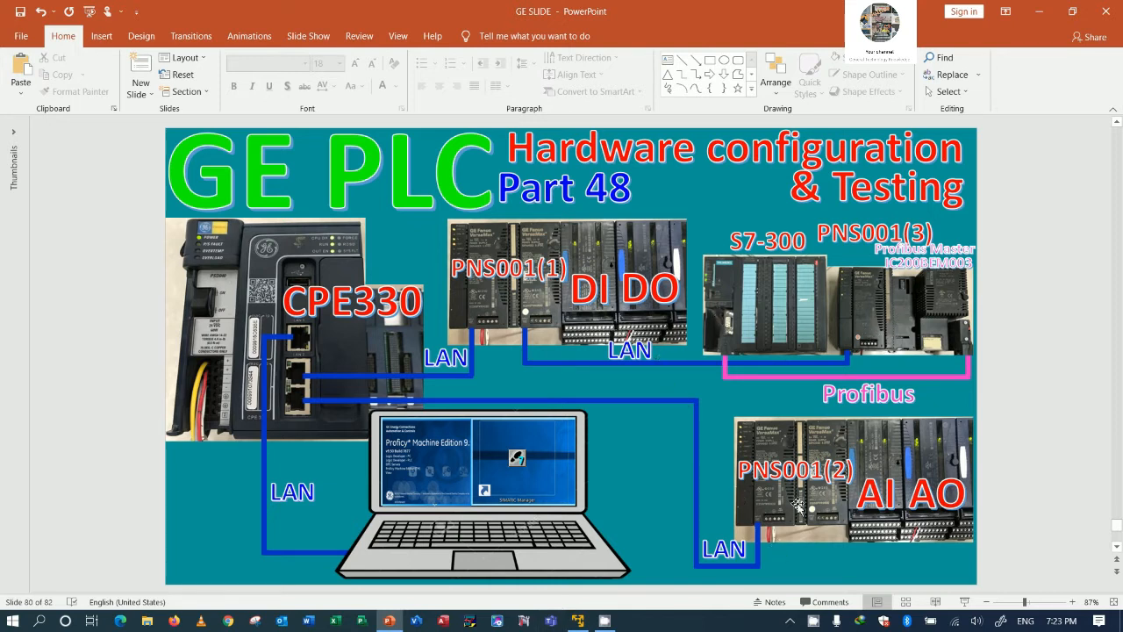
pyautogui.click(604, 621)
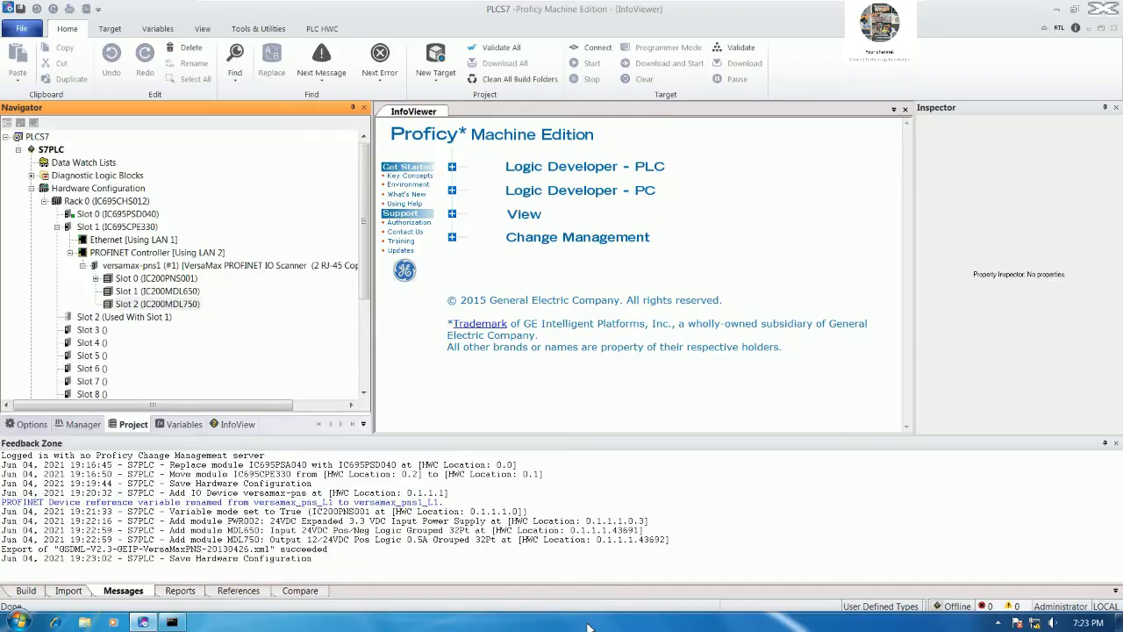
# Step: Add a second VersaMax PROFINET IO Scanner (2 RJ-45 Copper connectors), IC200PNS001, as an IO device under the PROFINET controller
pyautogui.click(147, 252)
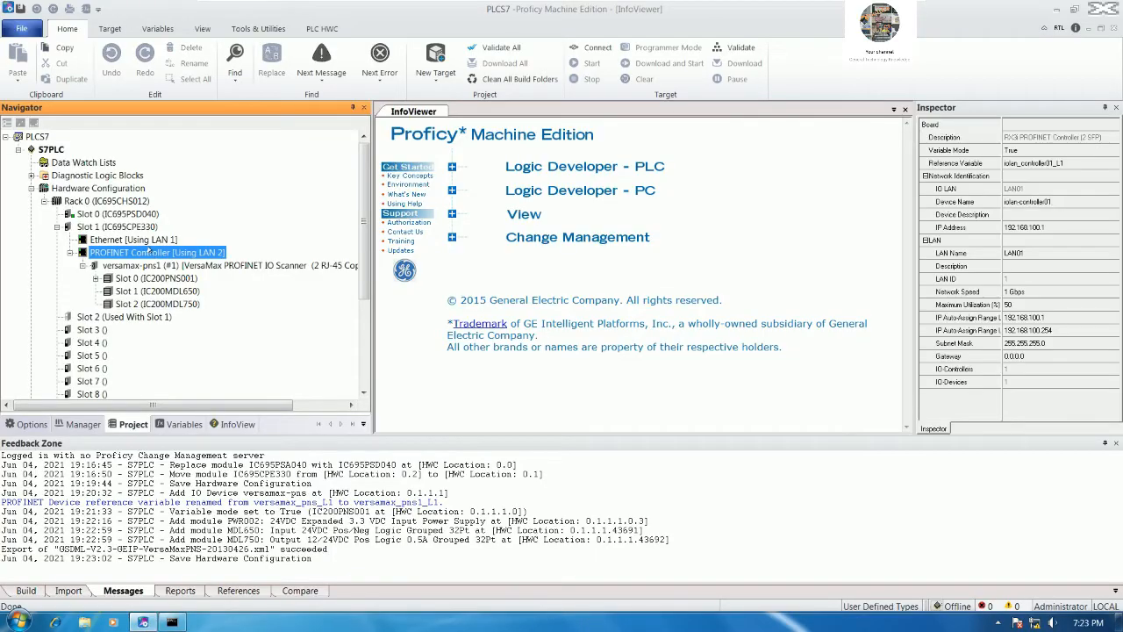
pyautogui.rightClick(147, 252)
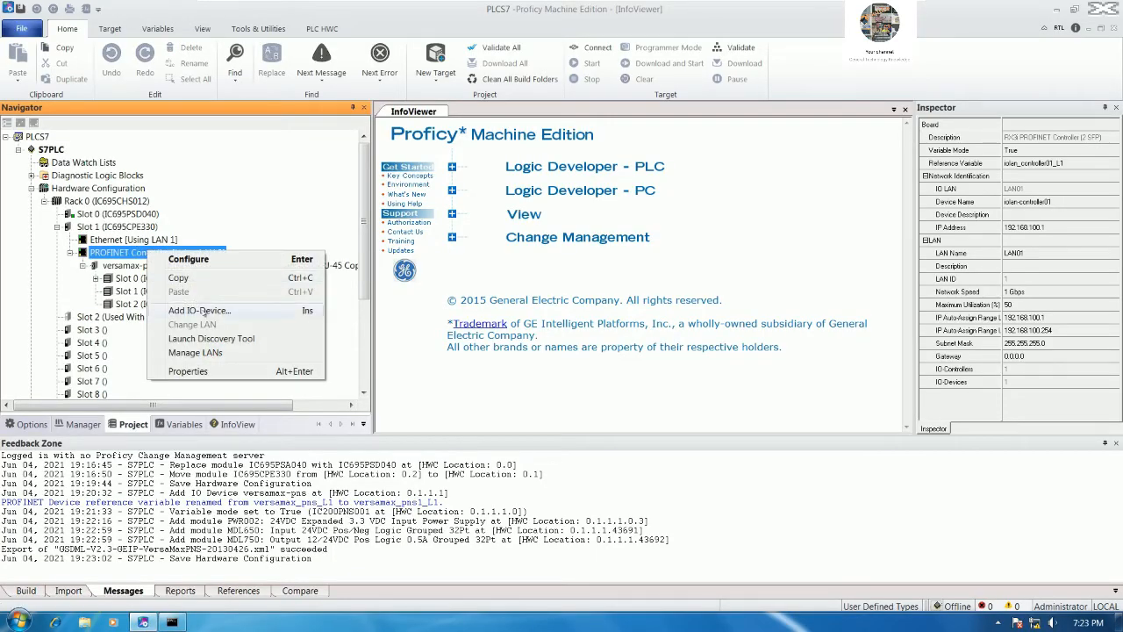
pyautogui.click(200, 311)
pyautogui.doubleClick(421, 285)
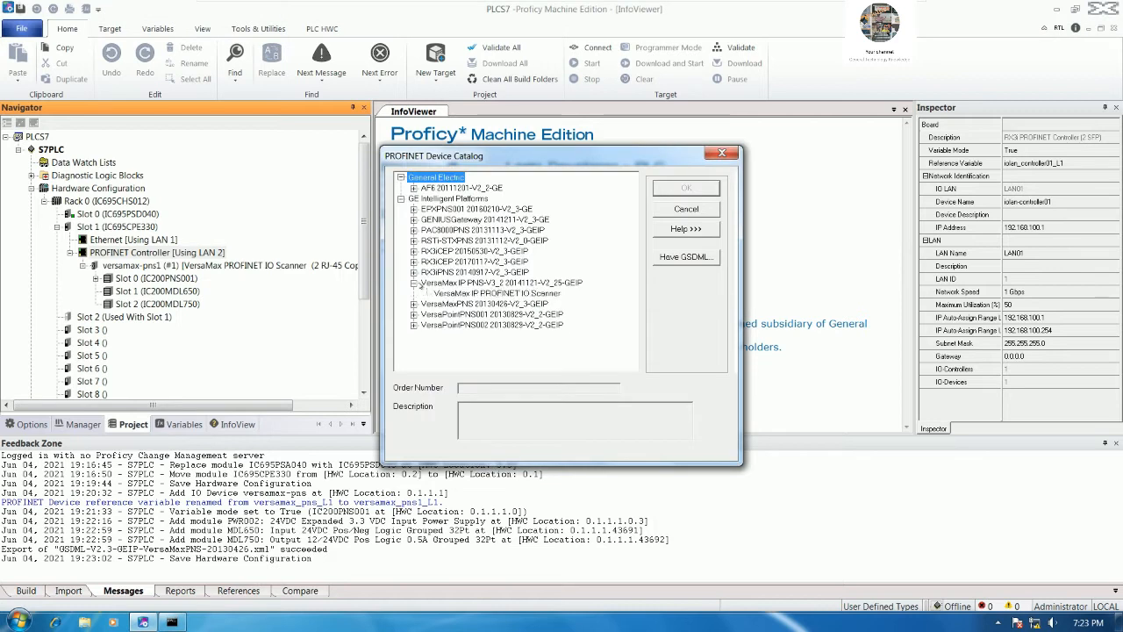
pyautogui.doubleClick(475, 305)
pyautogui.click(475, 313)
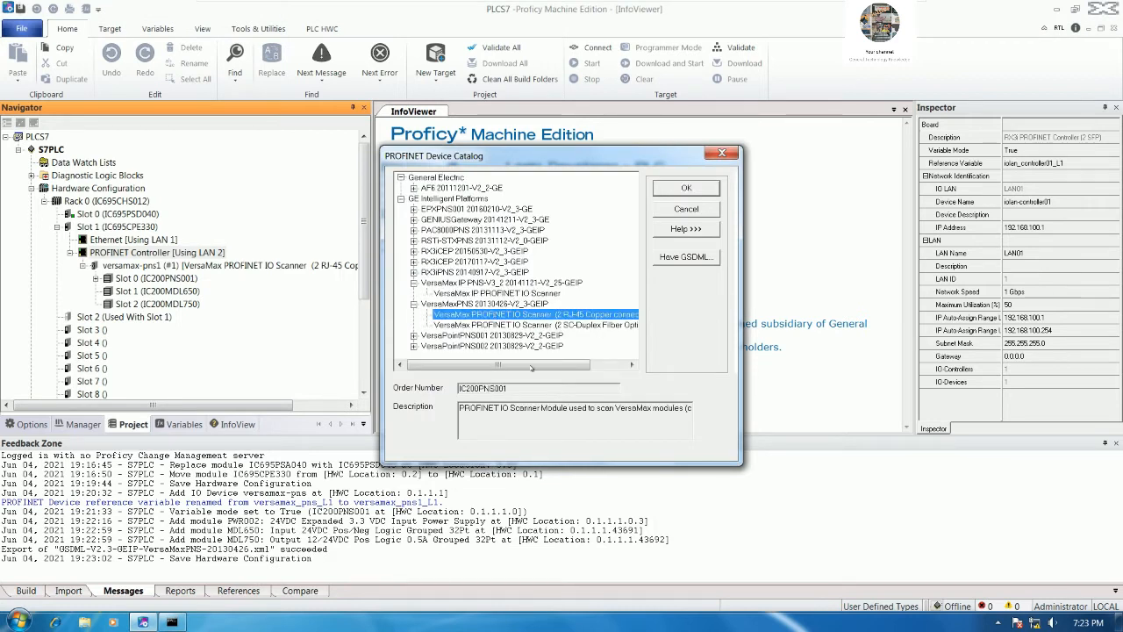
pyautogui.doubleClick(454, 387)
pyautogui.click(686, 187)
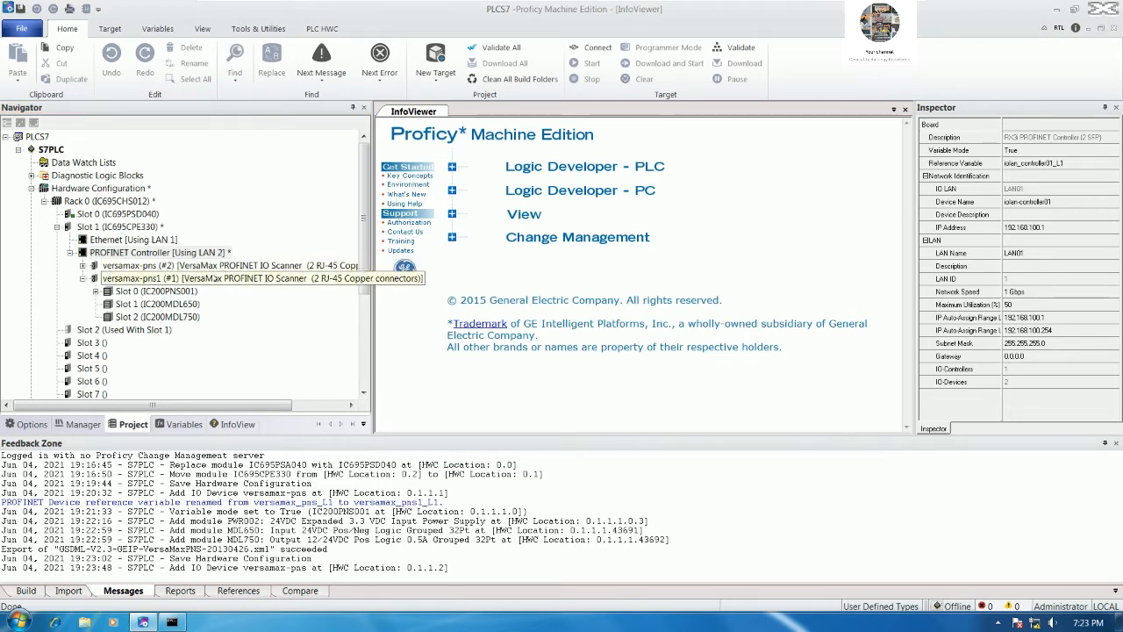
# Step: Name the new IO device versamax-pns2 and assign it the reference variable versamax_pns2_L1
pyautogui.click(210, 265)
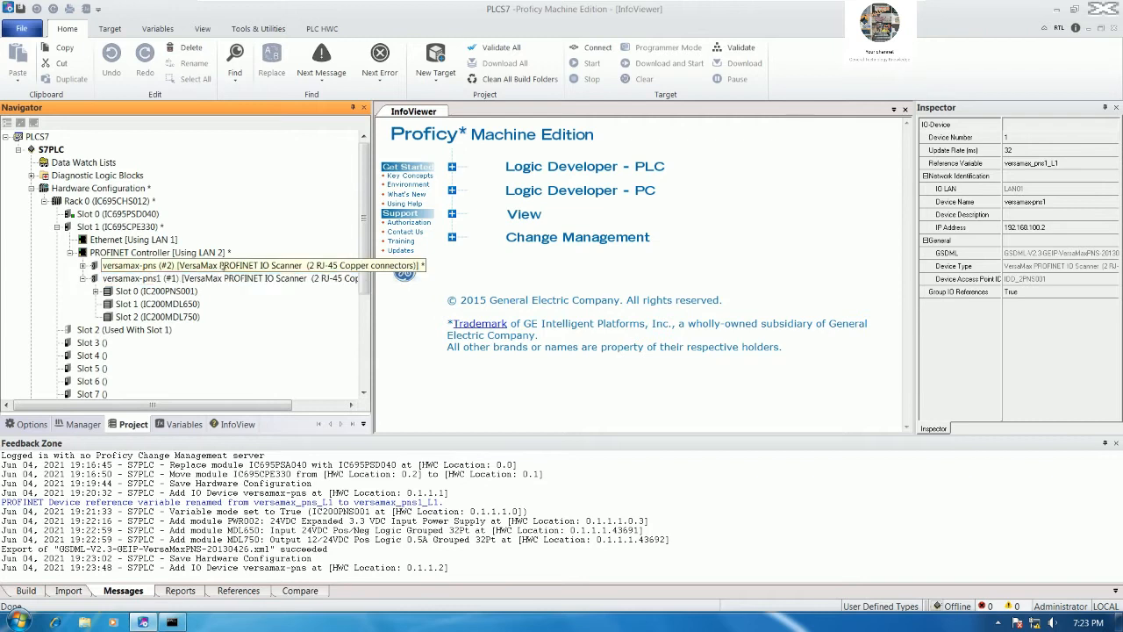
pyautogui.click(1052, 200)
pyautogui.click(1052, 200)
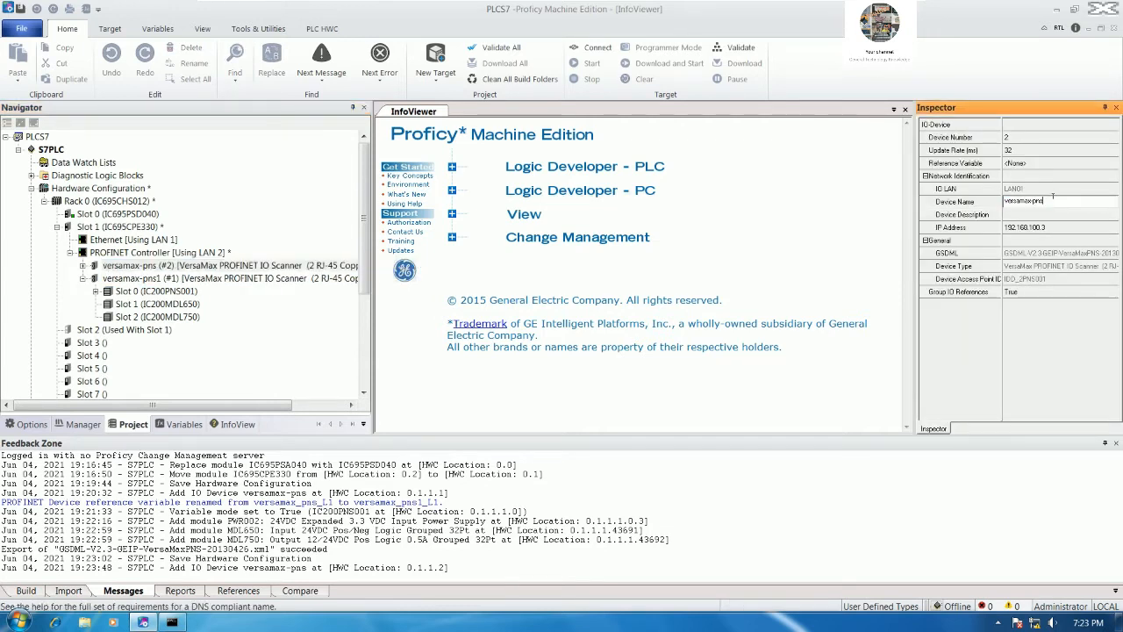
pyautogui.write('2')
pyautogui.press('Return')
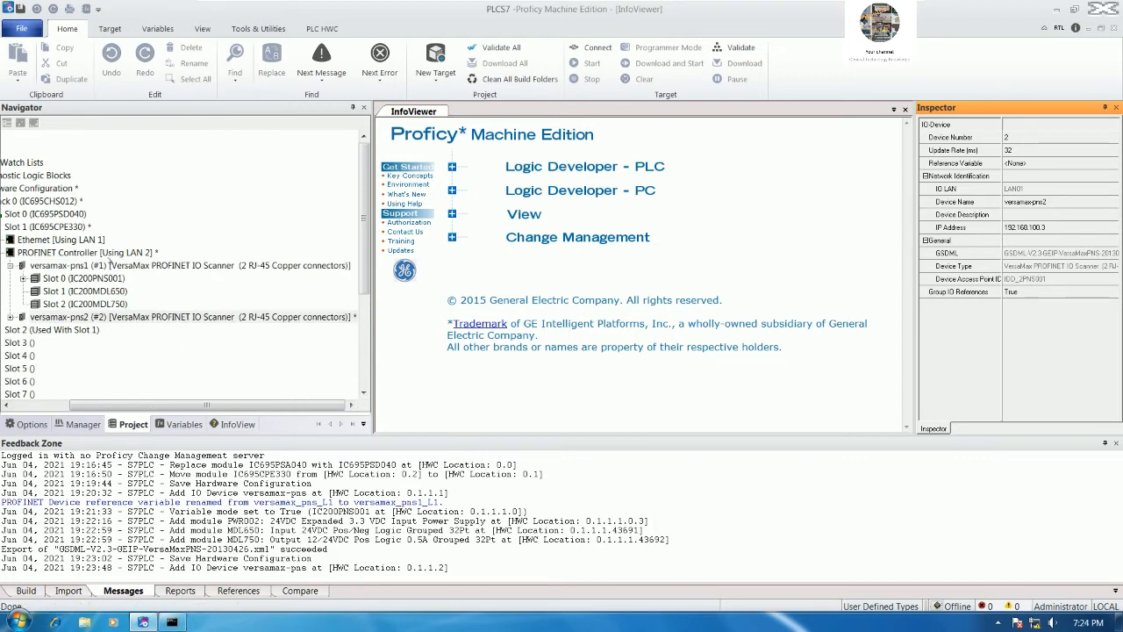
pyautogui.click(1038, 165)
pyautogui.click(1032, 189)
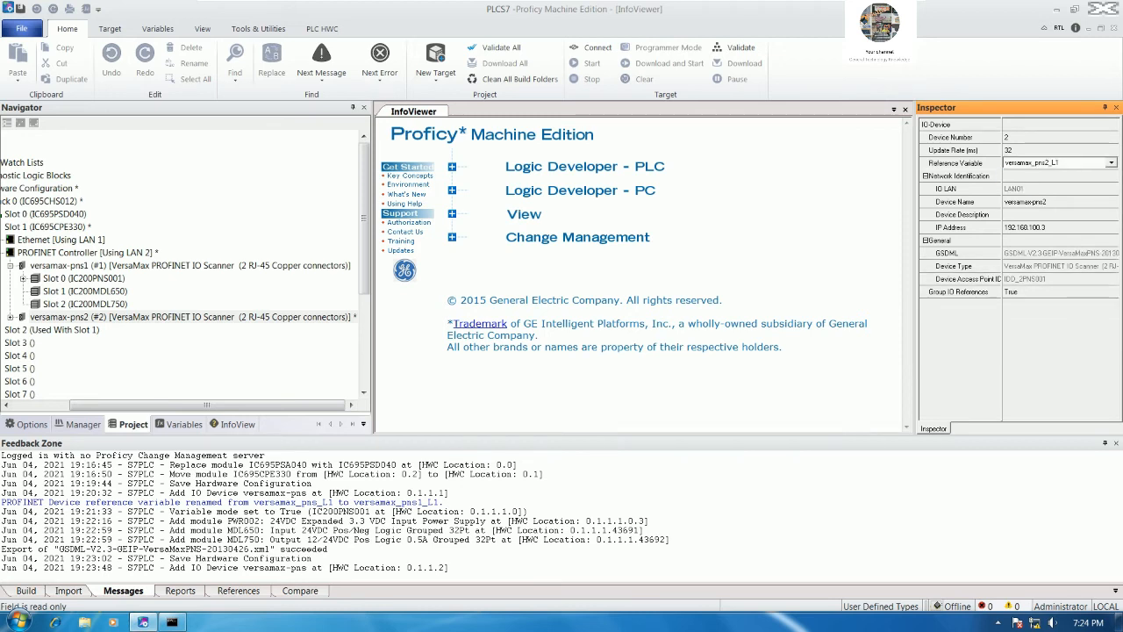
# Step: Widen the project tree and expand versamax-pns2 and its Slot 0 to show the submodules
pyautogui.moveTo(327, 404); pyautogui.dragTo(288, 405)
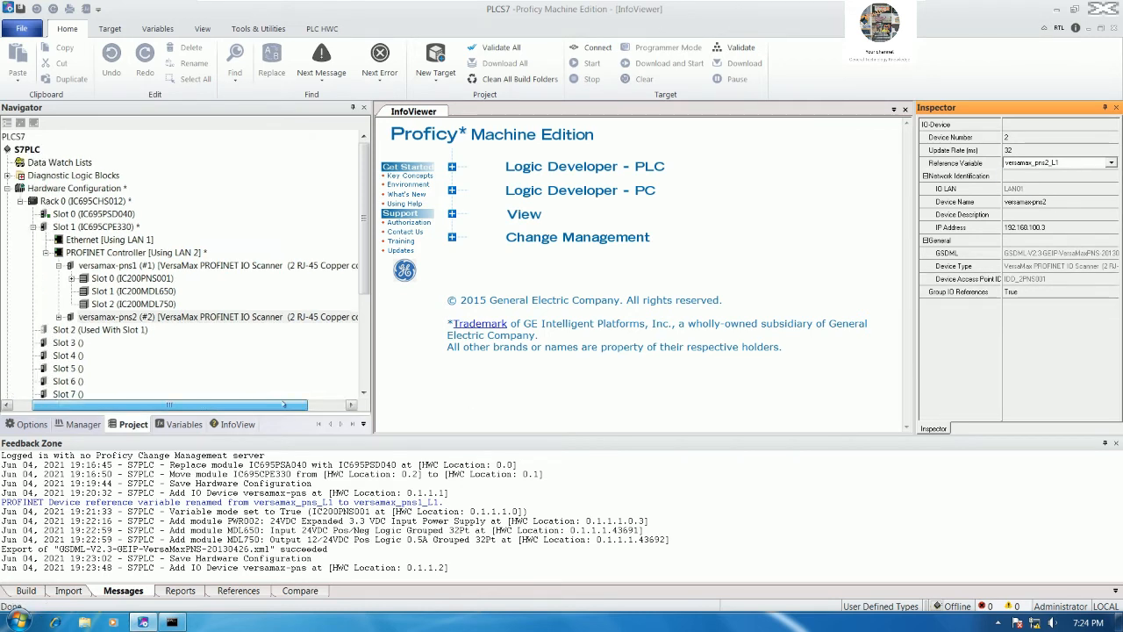
pyautogui.moveTo(364, 275); pyautogui.dragTo(415, 289)
pyautogui.click(59, 290)
pyautogui.doubleClick(132, 304)
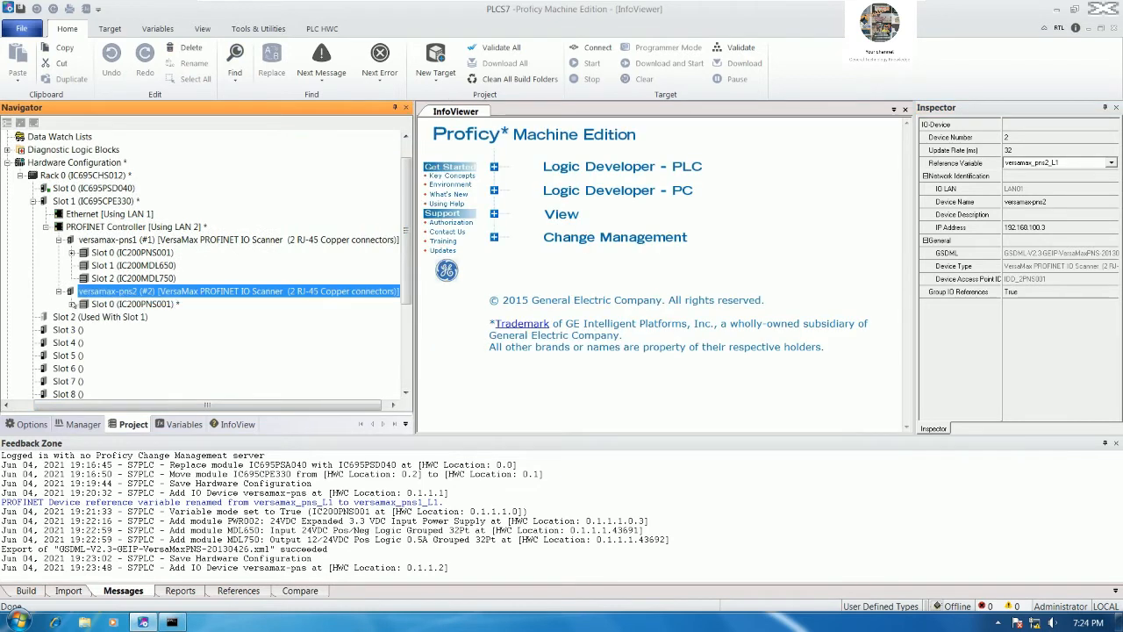
pyautogui.rightClick(165, 309)
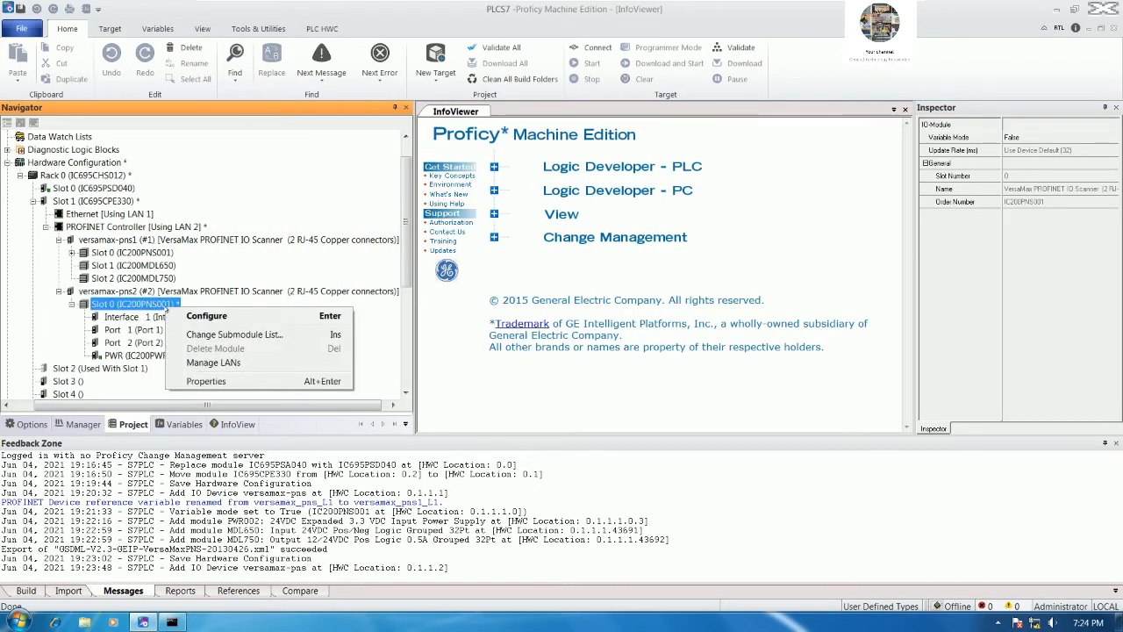
pyautogui.click(171, 294)
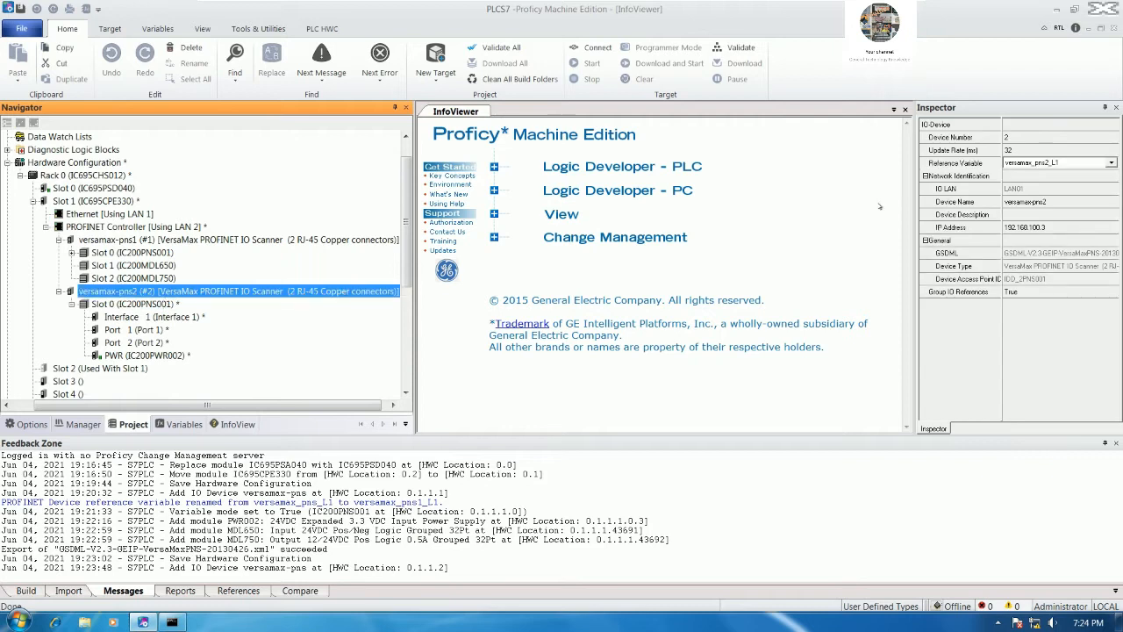
pyautogui.rightClick(169, 306)
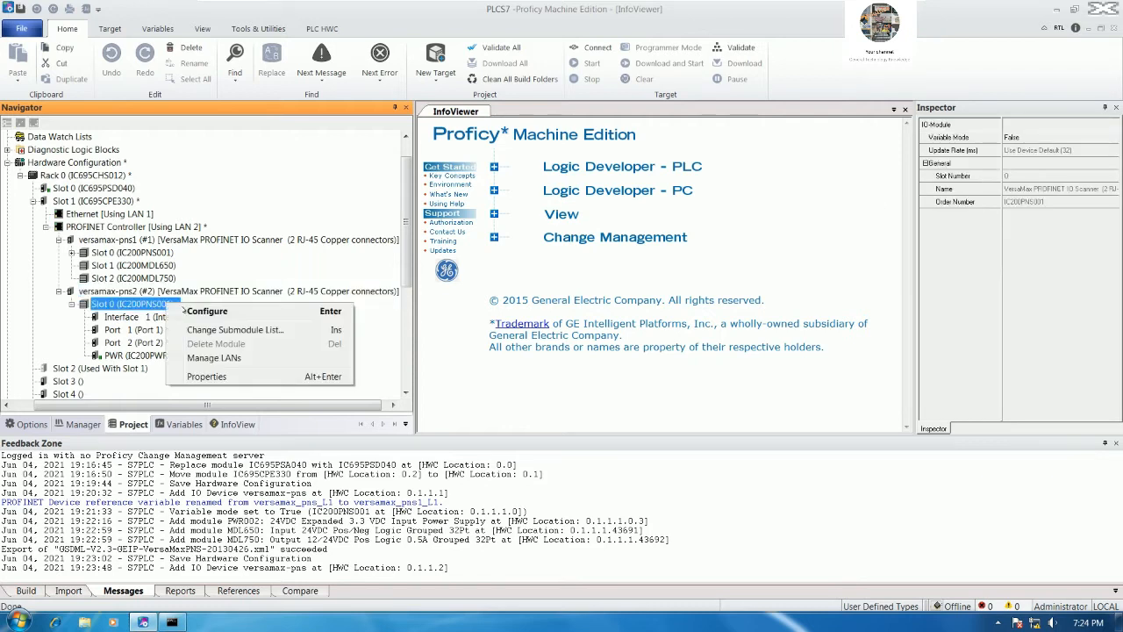
pyautogui.click(211, 358)
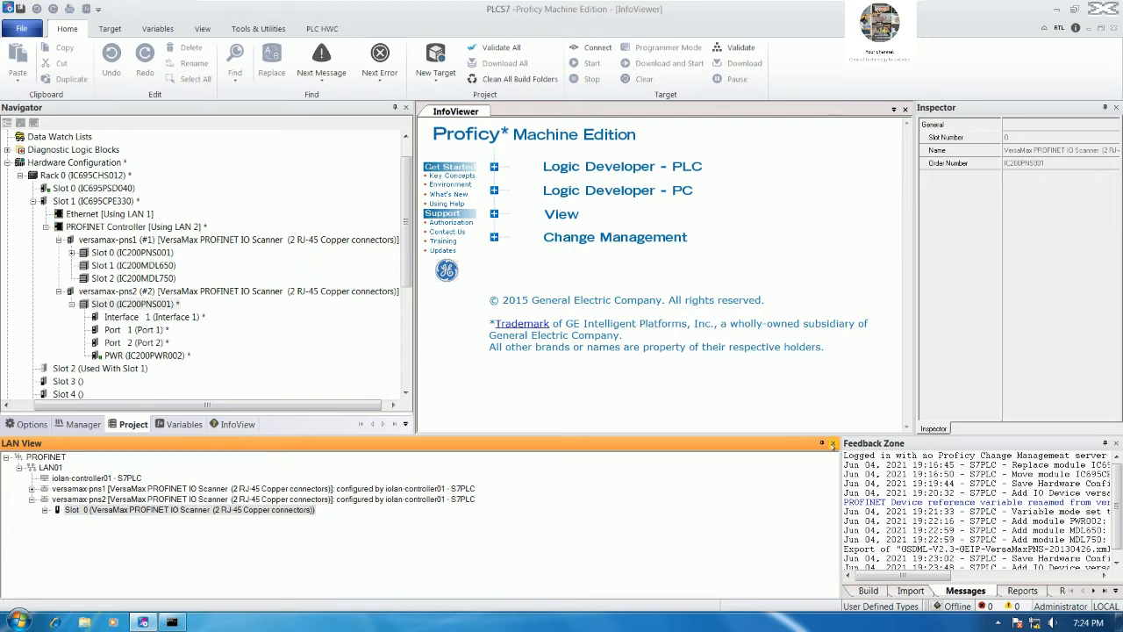
pyautogui.click(832, 444)
pyautogui.rightClick(163, 303)
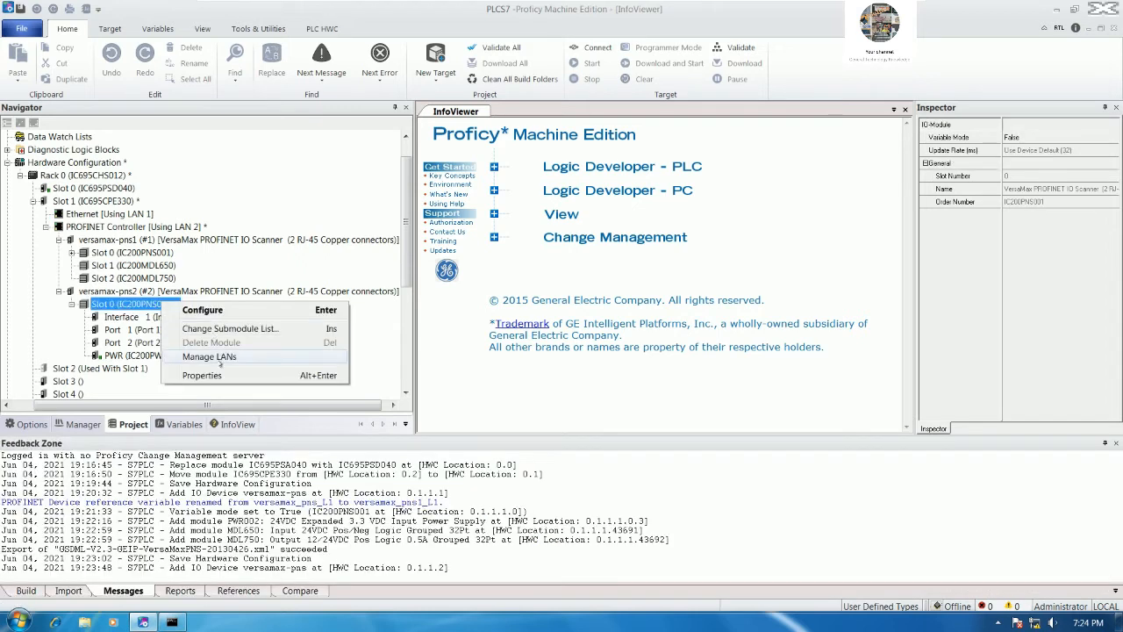
pyautogui.click(150, 292)
pyautogui.rightClick(150, 292)
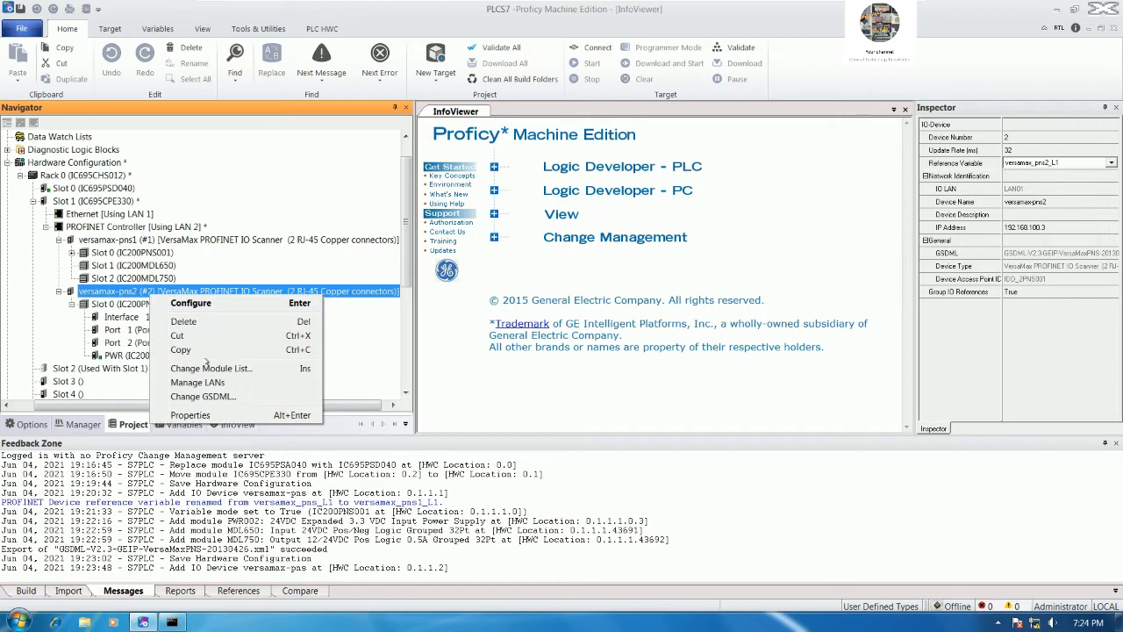
pyautogui.click(208, 368)
pyautogui.doubleClick(548, 202)
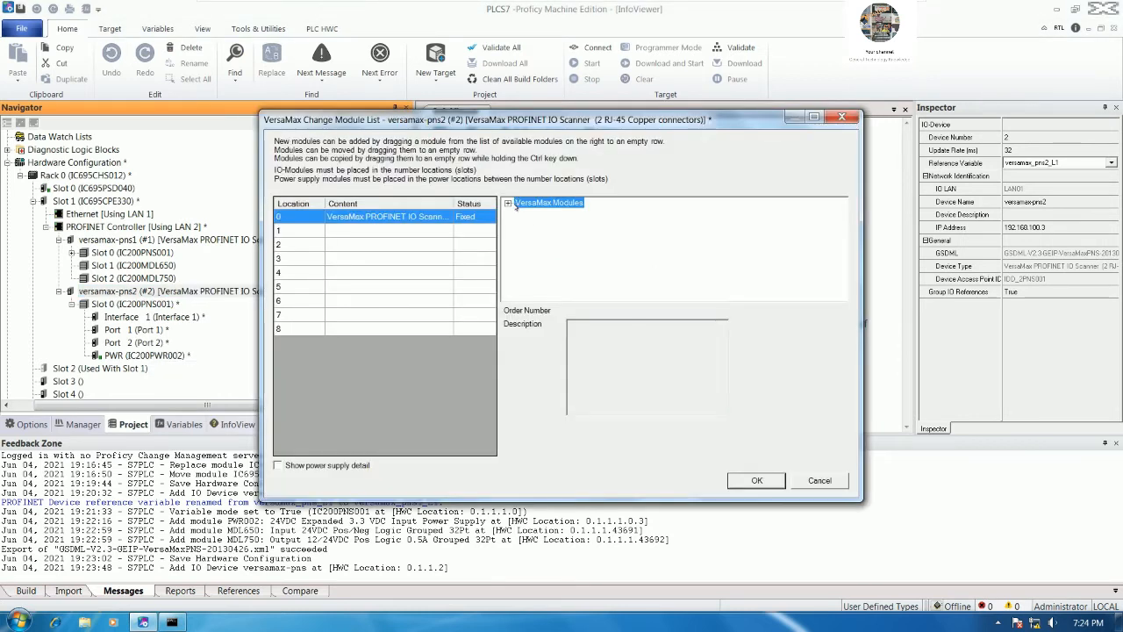
pyautogui.click(841, 117)
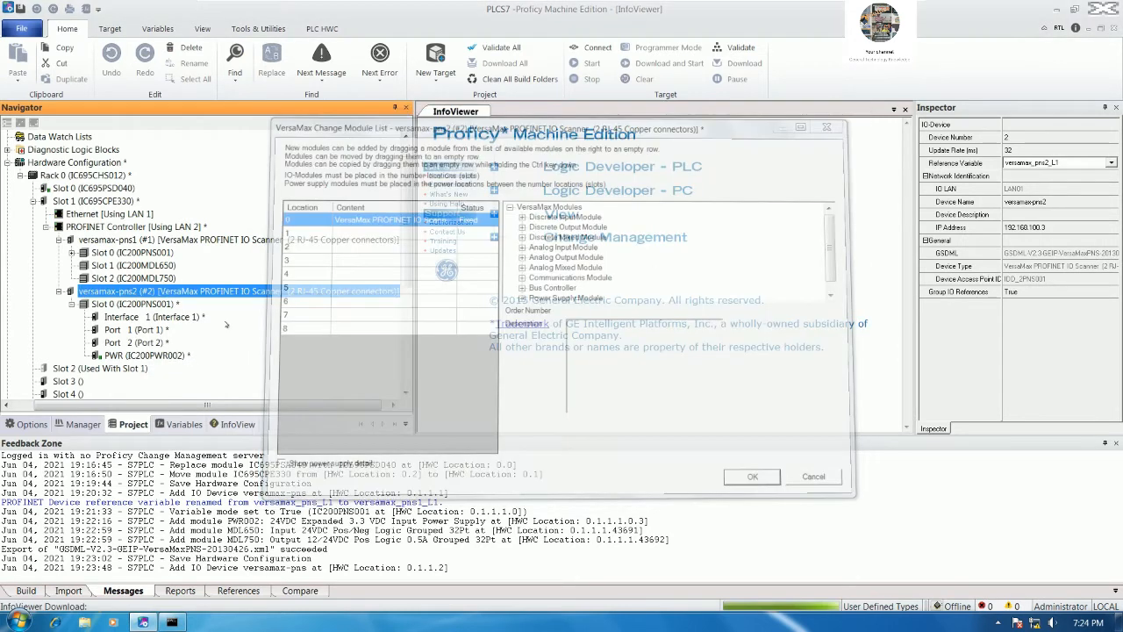
pyautogui.click(180, 304)
pyautogui.rightClick(180, 304)
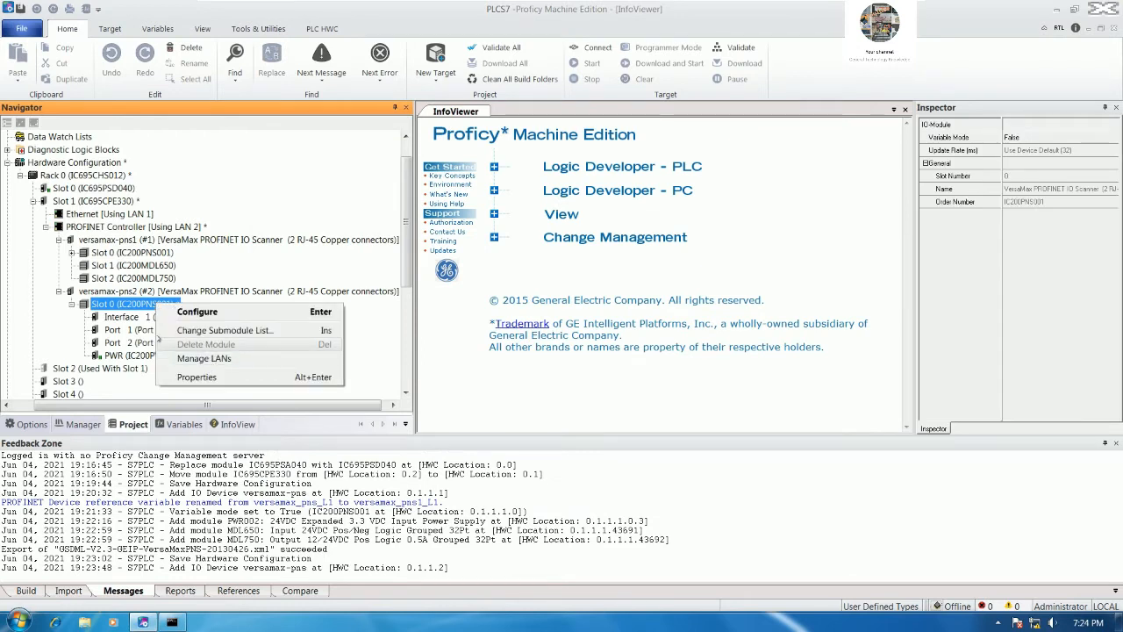
pyautogui.click(147, 318)
pyautogui.click(146, 354)
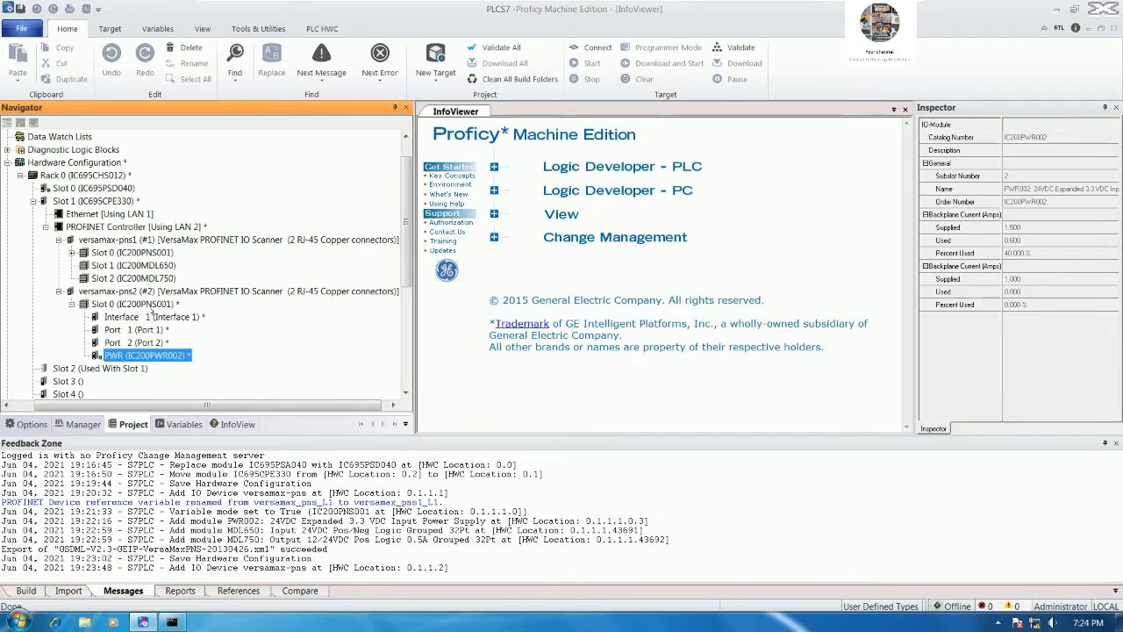
# Step: Set Variable Mode to True for the IC200PNS001 module in Slot 0 of versamax-pns2
pyautogui.click(151, 305)
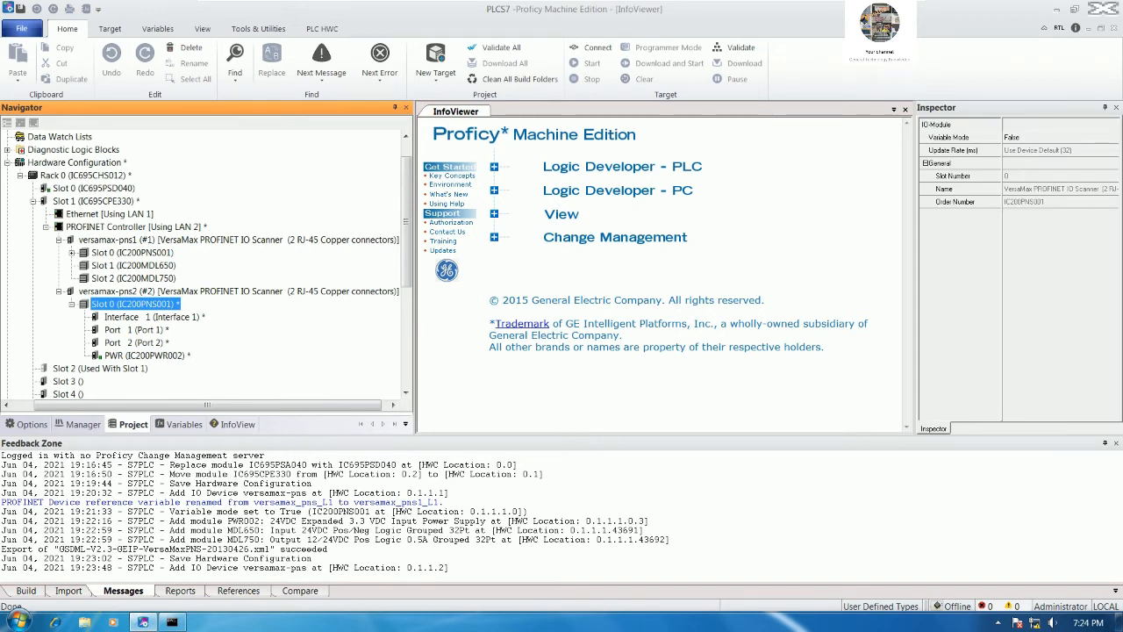
pyautogui.click(1021, 138)
pyautogui.click(1021, 139)
pyautogui.click(1017, 154)
pyautogui.click(614, 362)
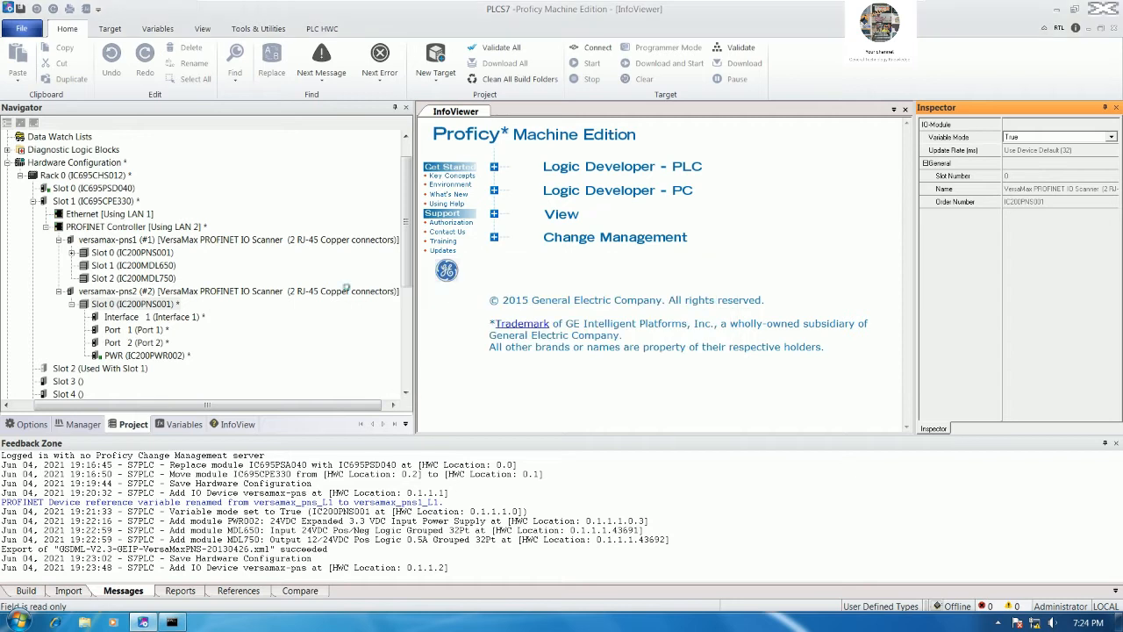
# Step: Map input status point I1 of versamax-pns2's Slot 0 to a new variable PNS2_IN with Array Dimension 1 set to 32
pyautogui.doubleClick(154, 304)
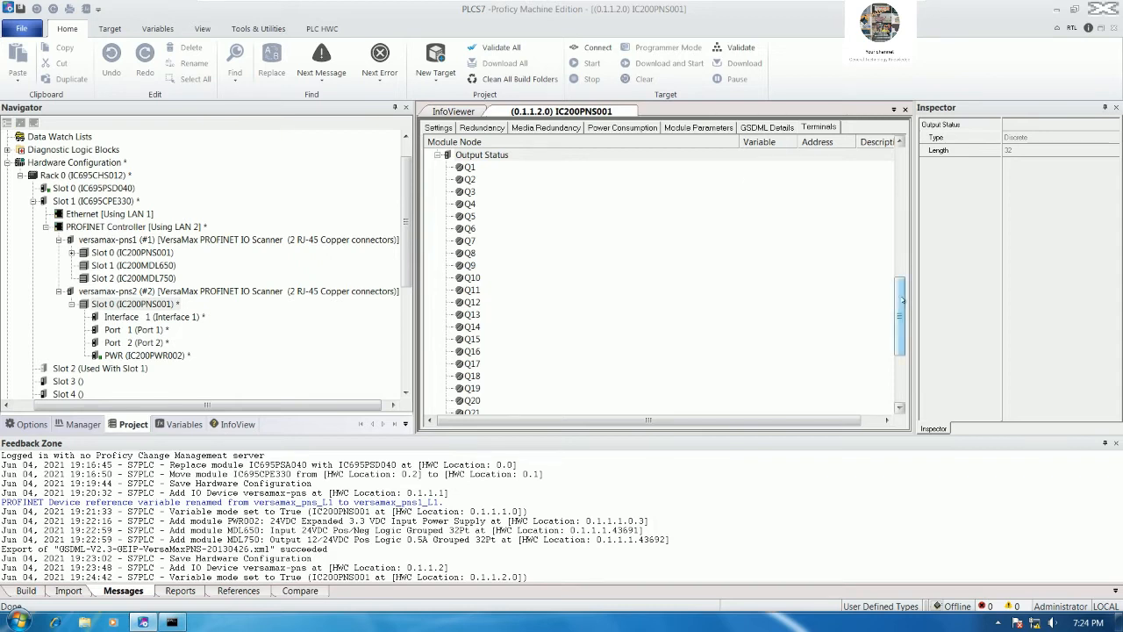
pyautogui.moveTo(899, 316); pyautogui.dragTo(900, 184)
pyautogui.rightClick(518, 180)
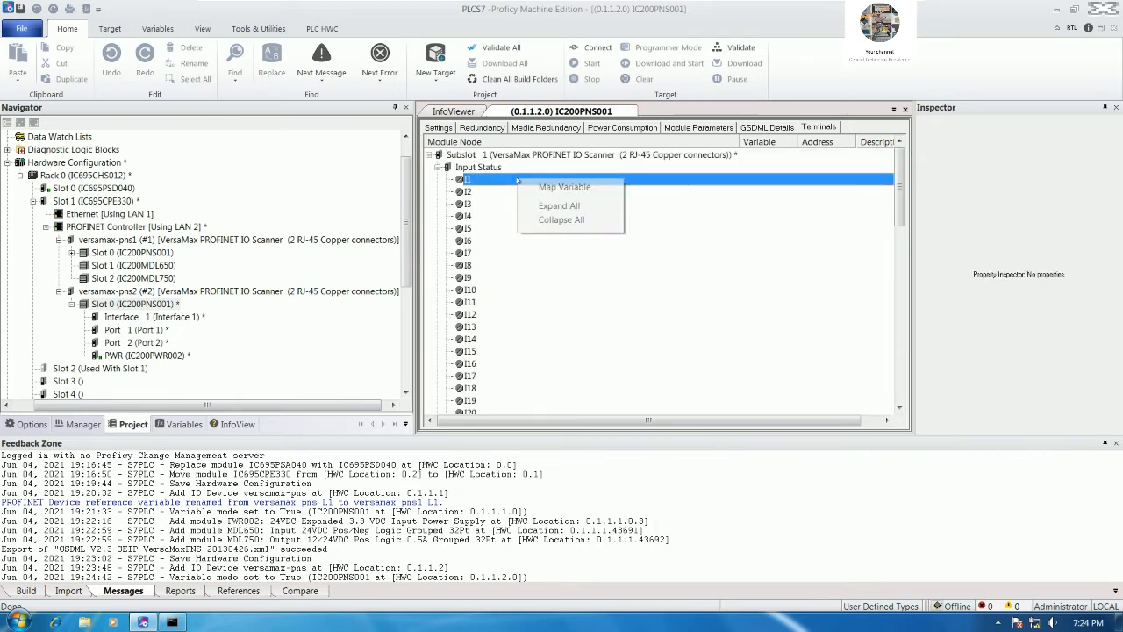
pyautogui.click(561, 187)
pyautogui.write('PN')
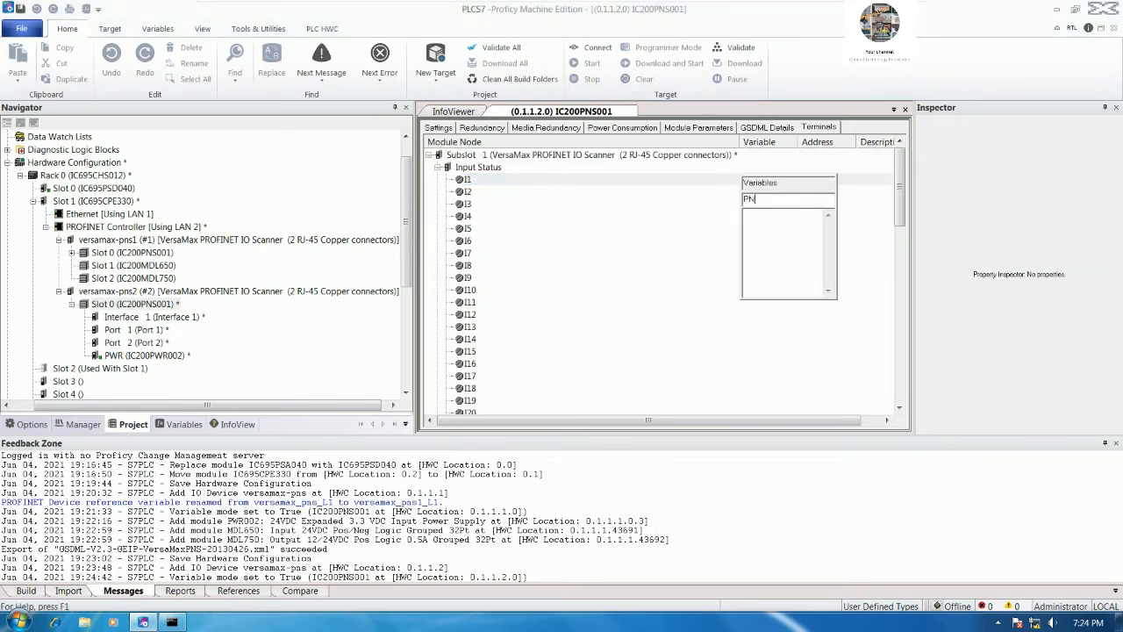
pyautogui.write('S2_IN')
pyautogui.press('Return')
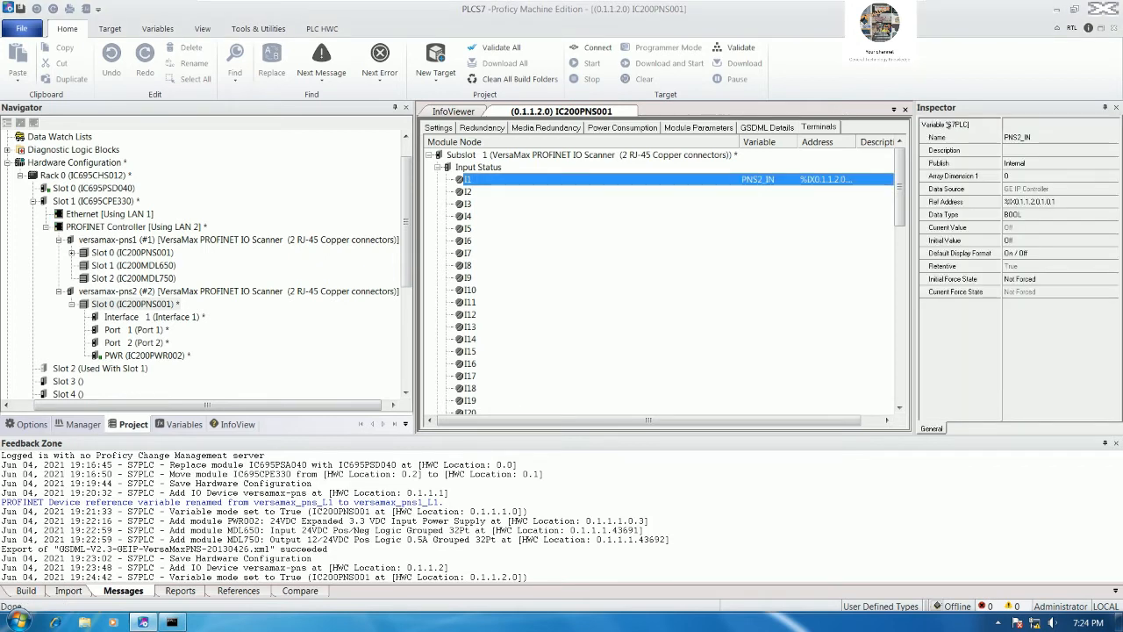
pyautogui.click(1022, 177)
pyautogui.write('32')
pyautogui.press('Return')
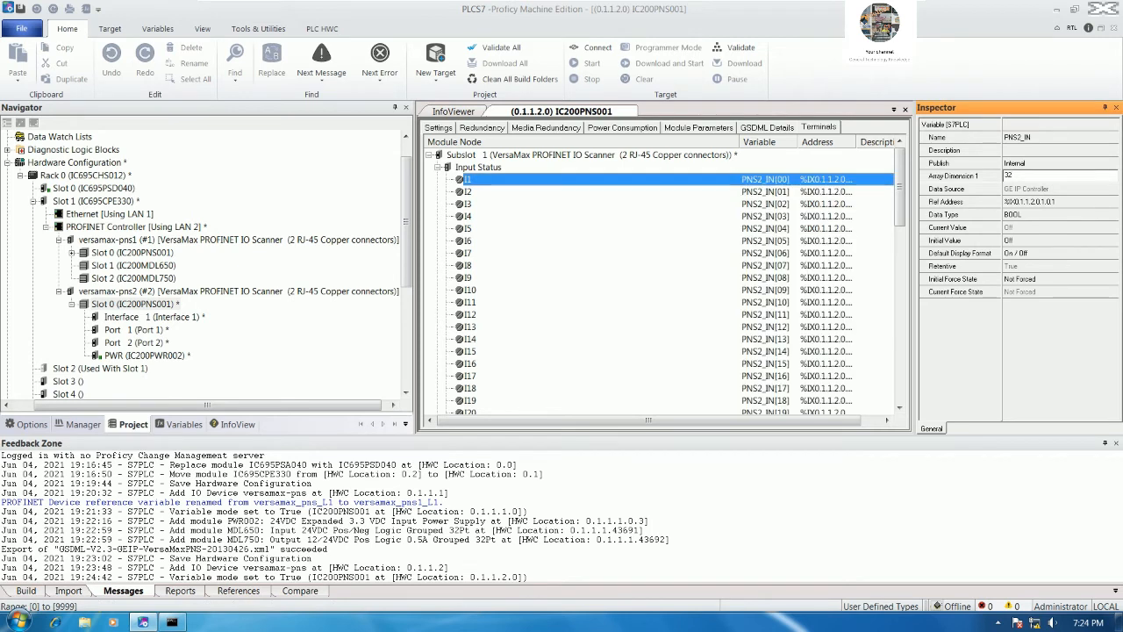
# Step: Map output status point Q1 of versamax-pns2's Slot 0 to a new variable PNS2_OUT with Array Dimension 1 set to 32
pyautogui.scroll(-9, 506, 290)
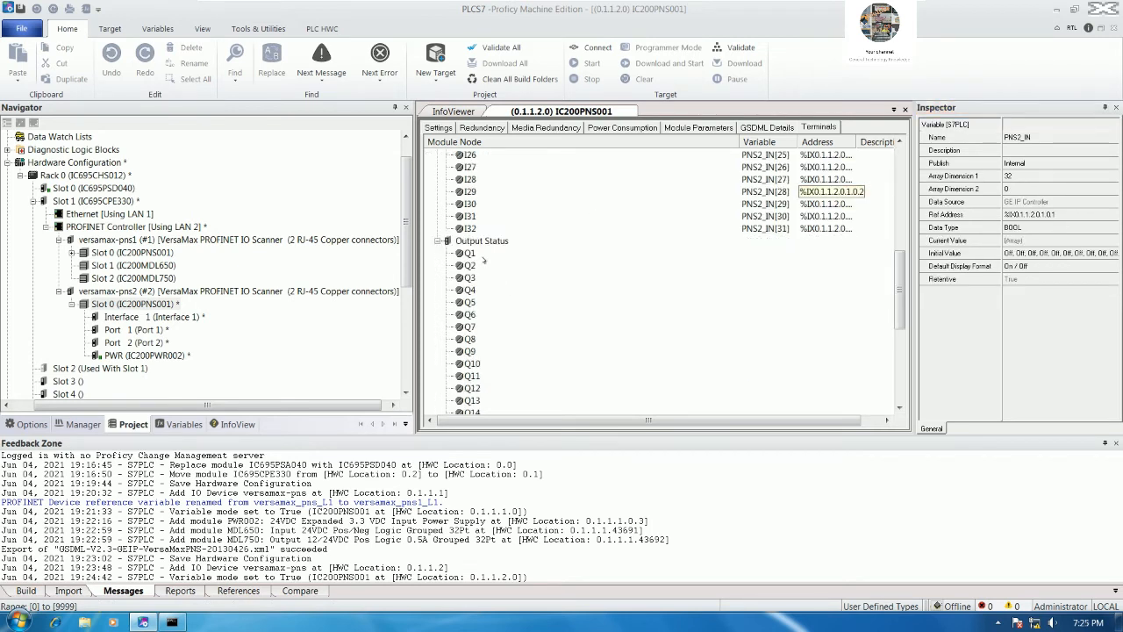
pyautogui.rightClick(481, 255)
pyautogui.click(526, 261)
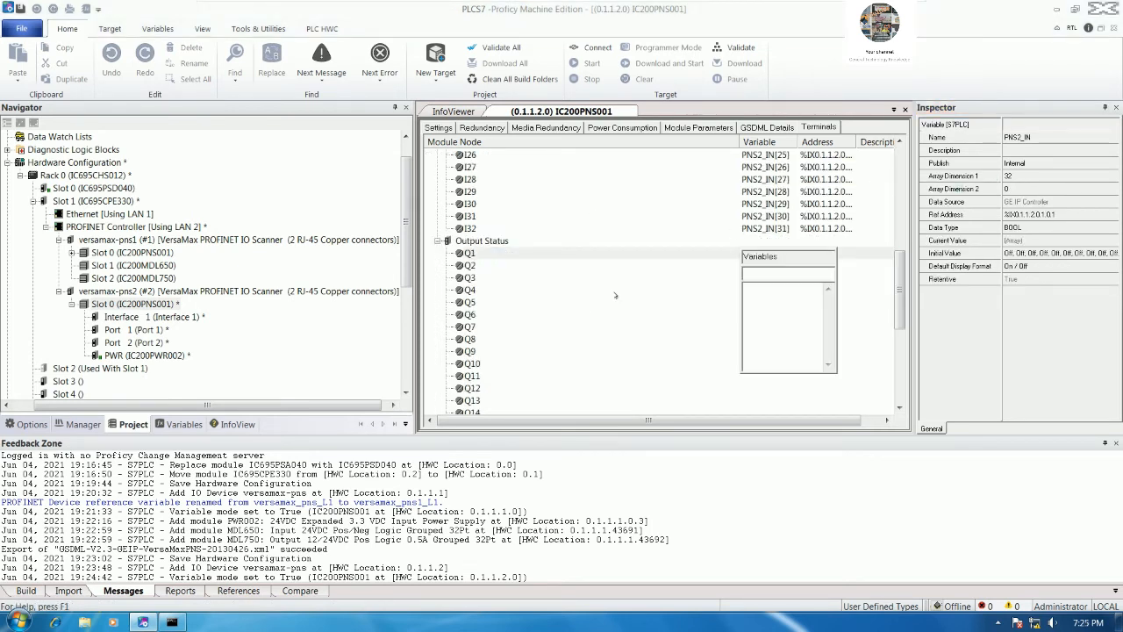
pyautogui.write('PNS2_OUT')
pyautogui.press('Return')
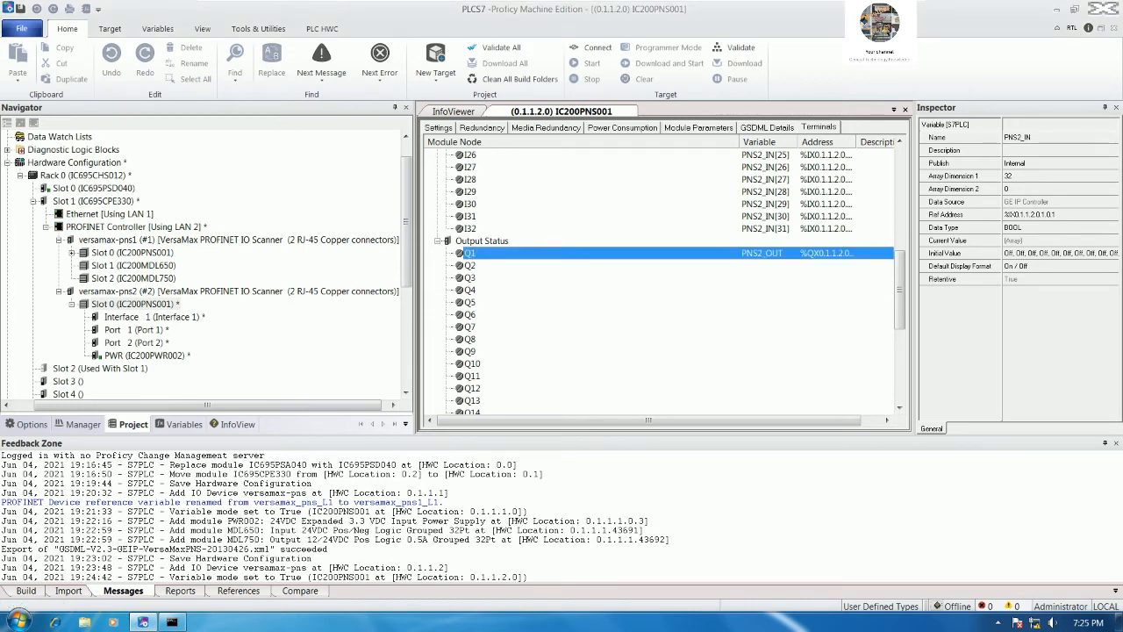
pyautogui.click(1018, 176)
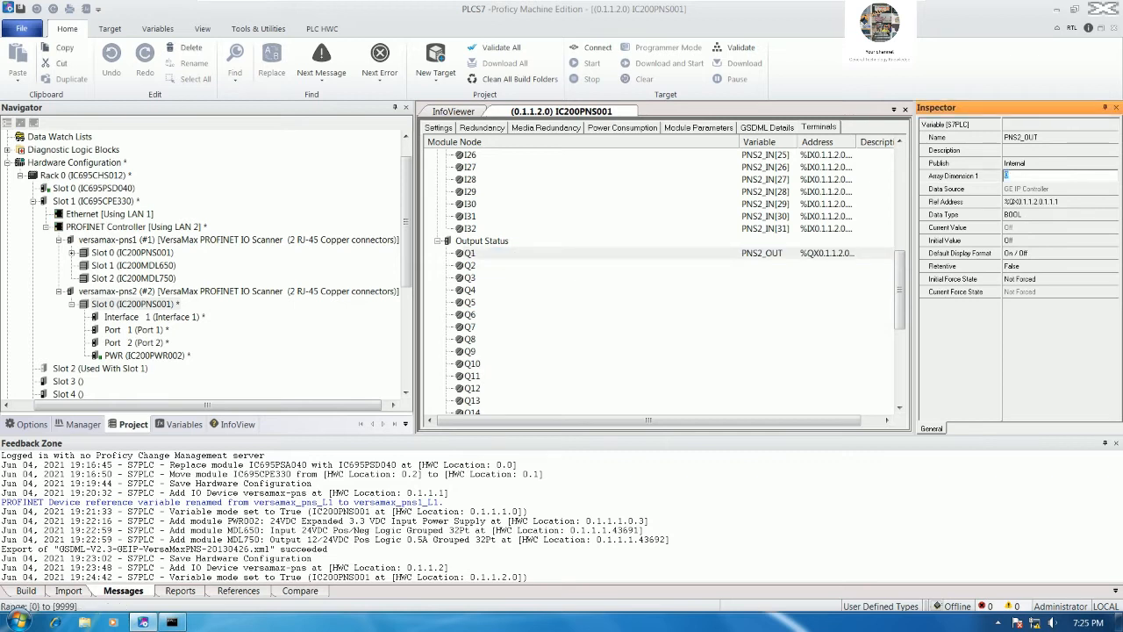
pyautogui.write('32')
pyautogui.press('Return')
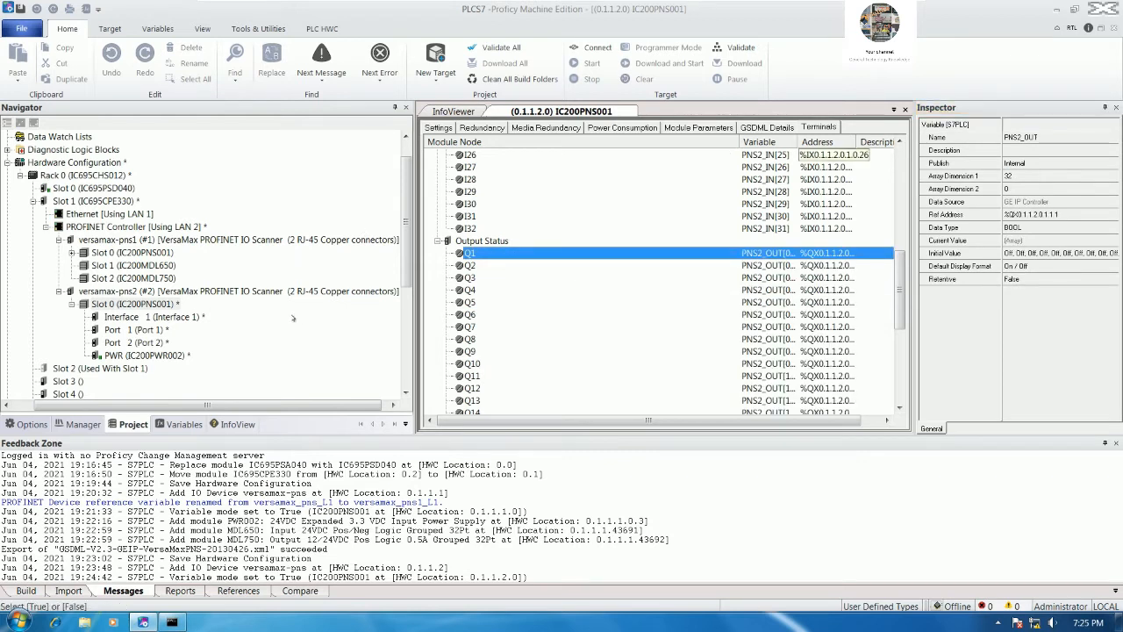
# Step: Add a PWR002 24VDC Expanded 3.3 VDC Input Power Supply at location 3 of versamax-pns2's Slot 0 submodule list
pyautogui.click(160, 306)
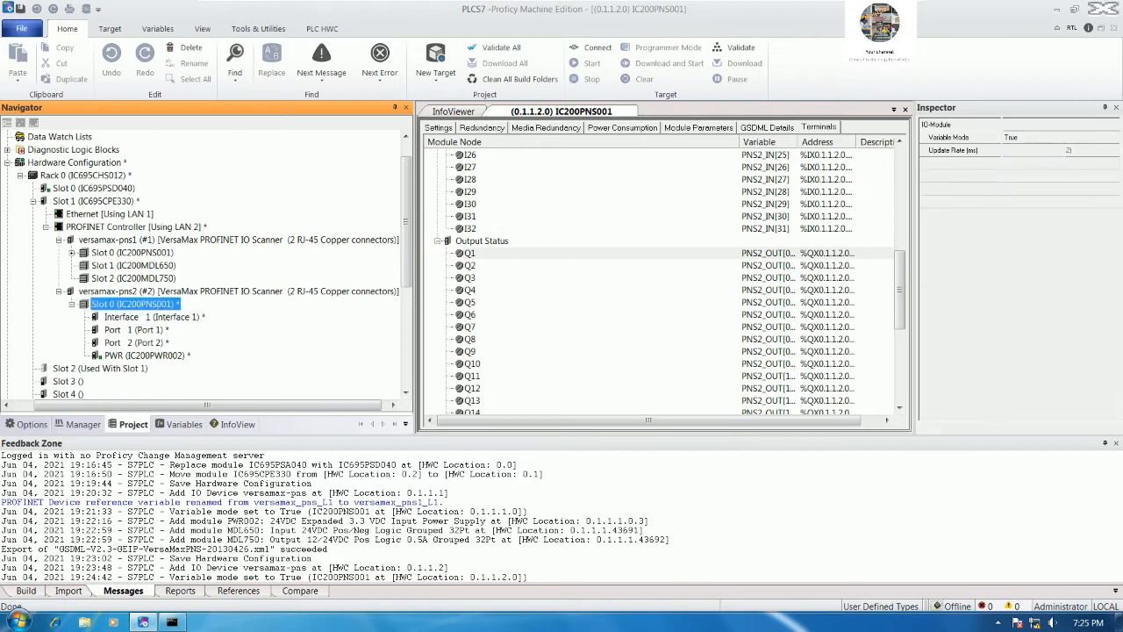
pyautogui.rightClick(160, 305)
pyautogui.click(195, 328)
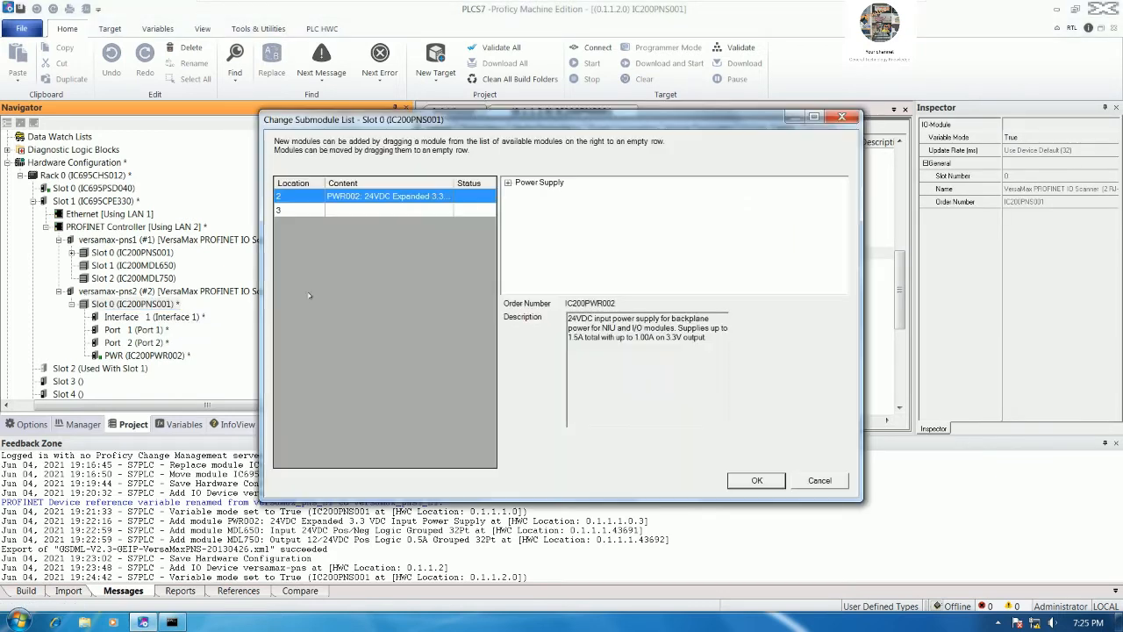
pyautogui.click(508, 183)
pyautogui.moveTo(514, 193); pyautogui.dragTo(405, 211)
pyautogui.click(753, 481)
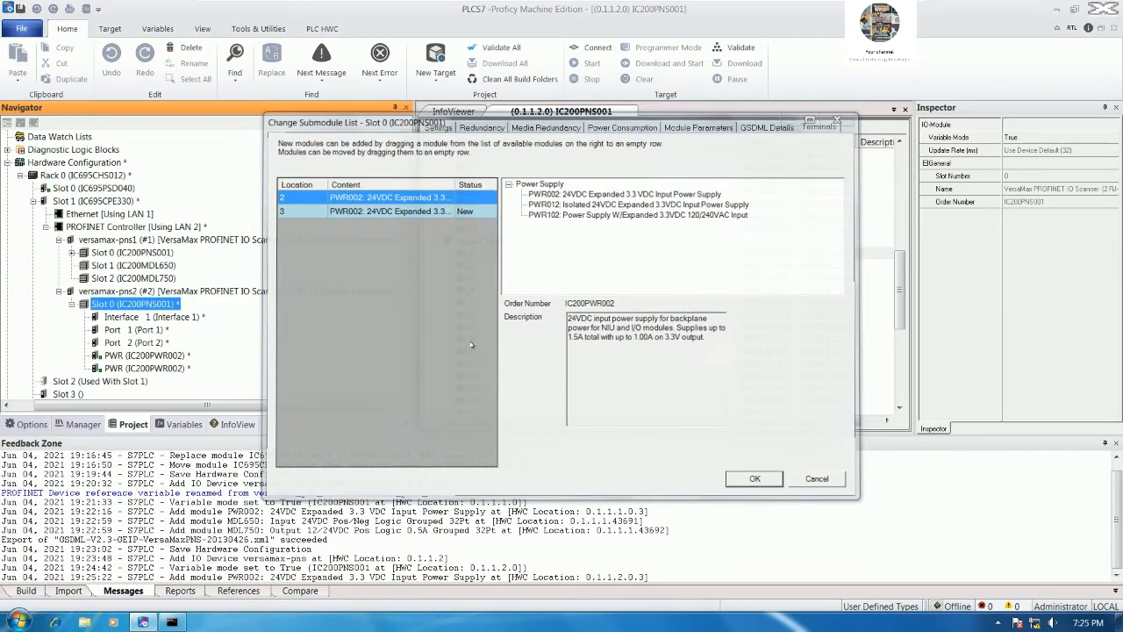
# Step: Check PNS001(2) on the PowerPoint slide, return to Proficy Machine Edition, and add ALG264 at location 1 and ALG331 at location 2 of versamax-pns2
pyautogui.moveTo(810, 8)
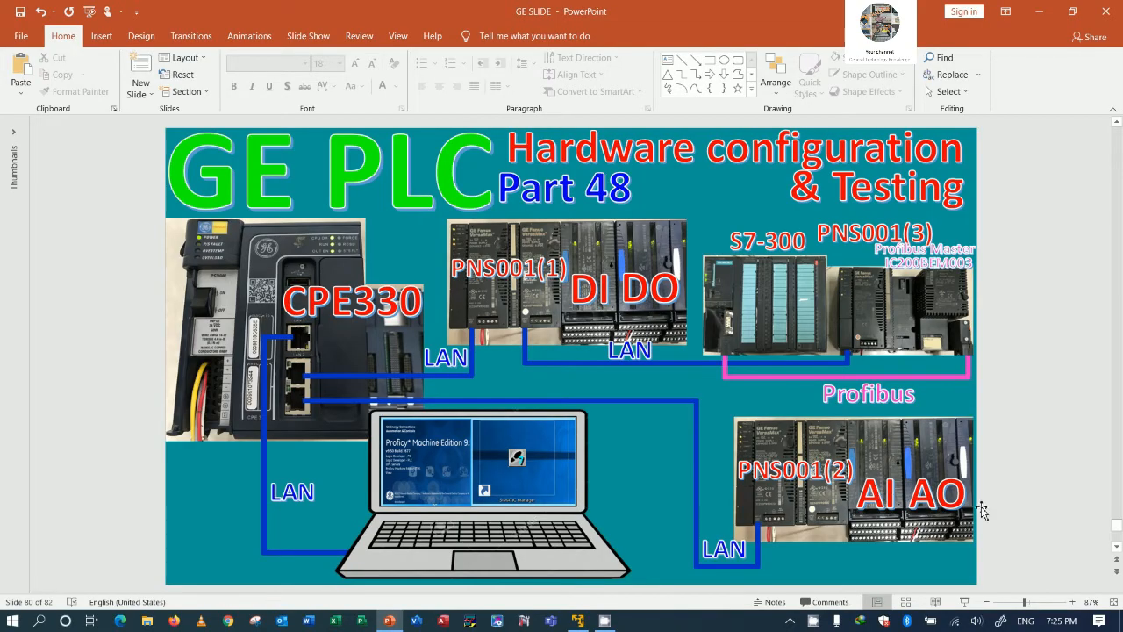
pyautogui.click(586, 620)
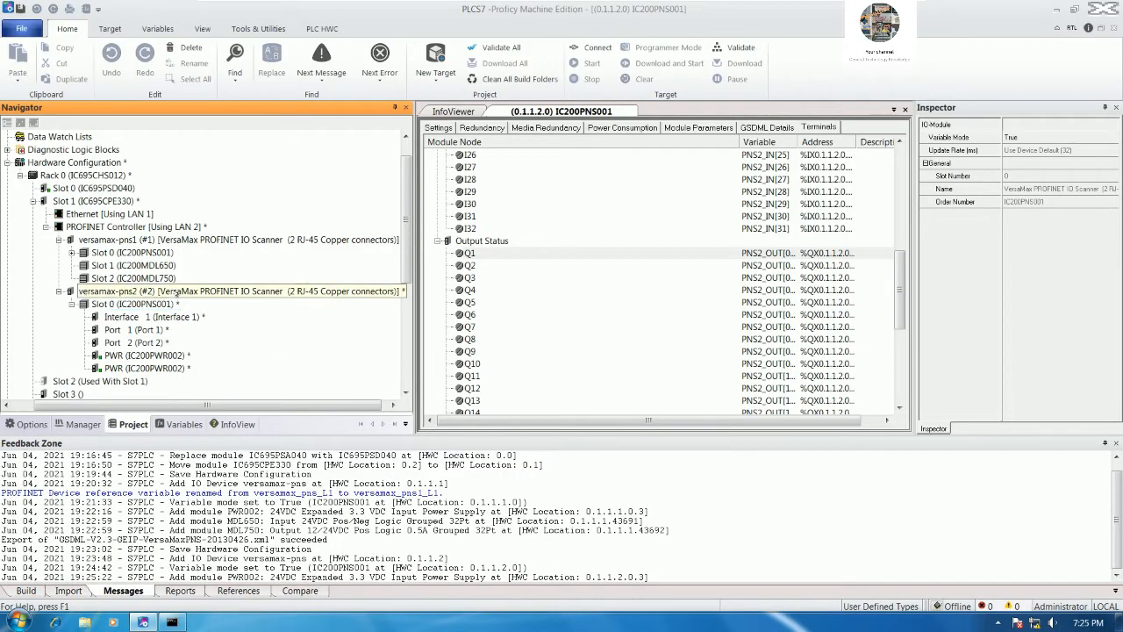
pyautogui.rightClick(176, 291)
pyautogui.click(230, 365)
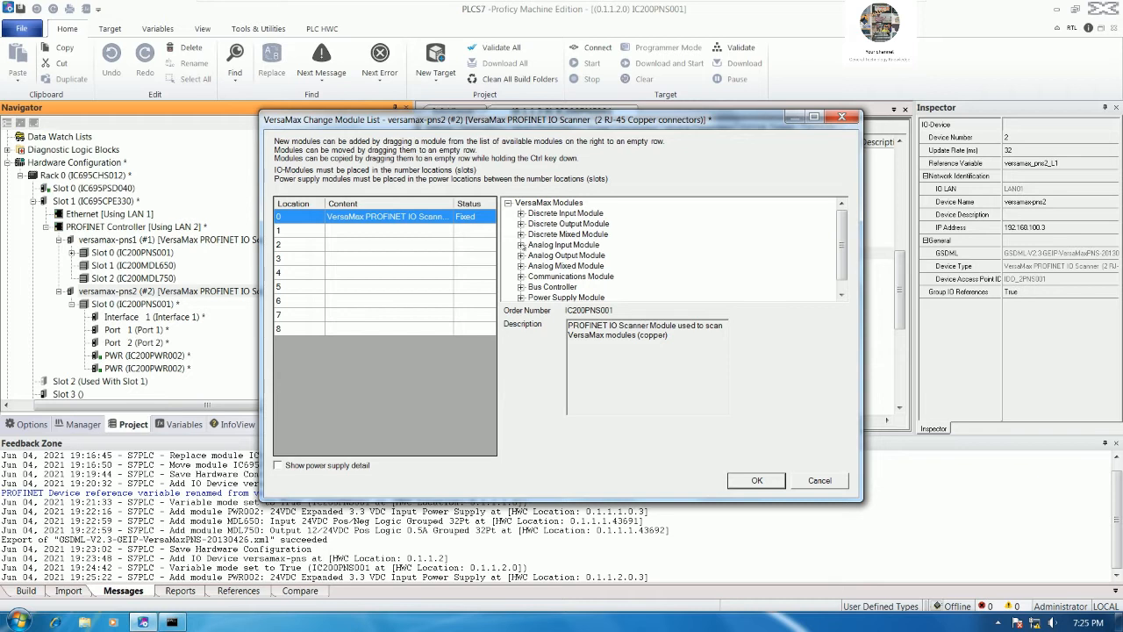
pyautogui.click(521, 244)
pyautogui.scroll(-3, 723, 274)
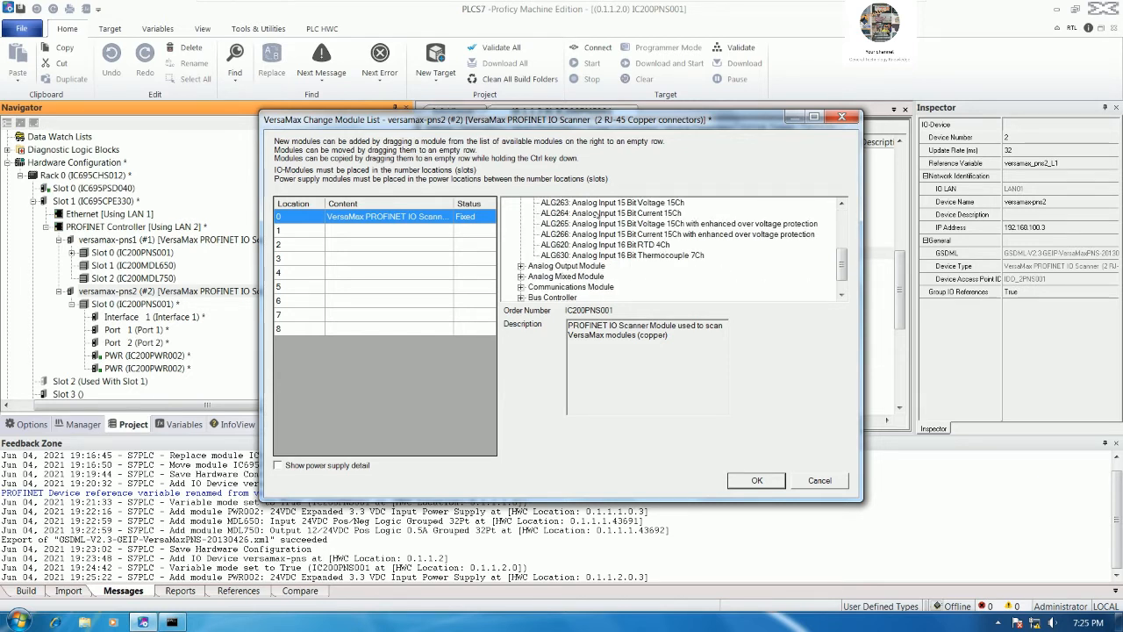
pyautogui.moveTo(595, 214); pyautogui.dragTo(345, 231)
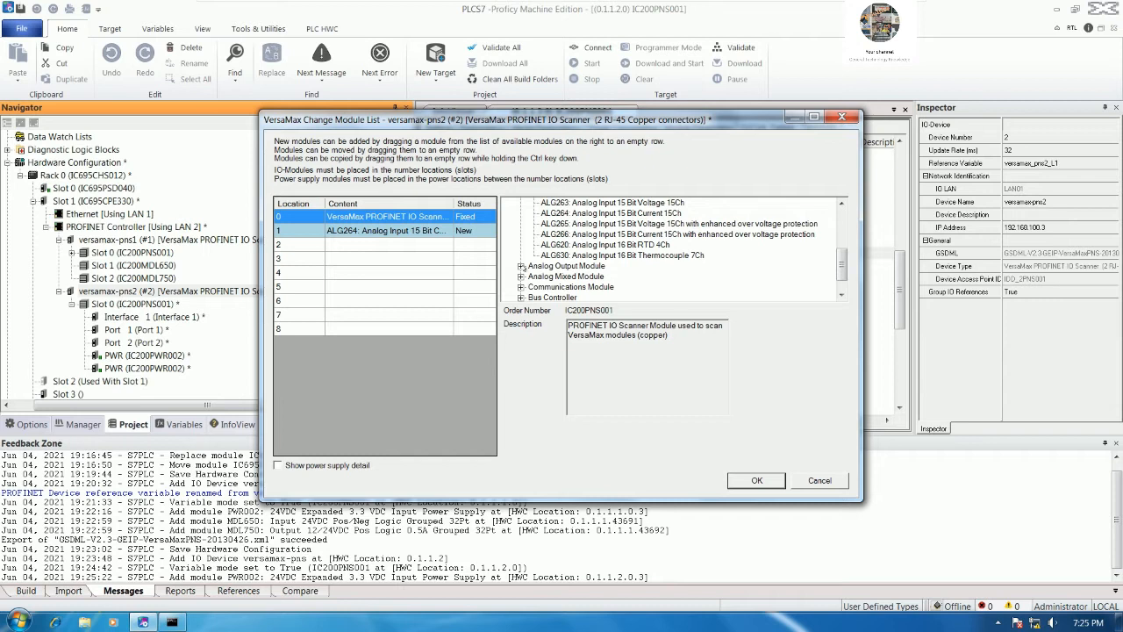
pyautogui.click(531, 268)
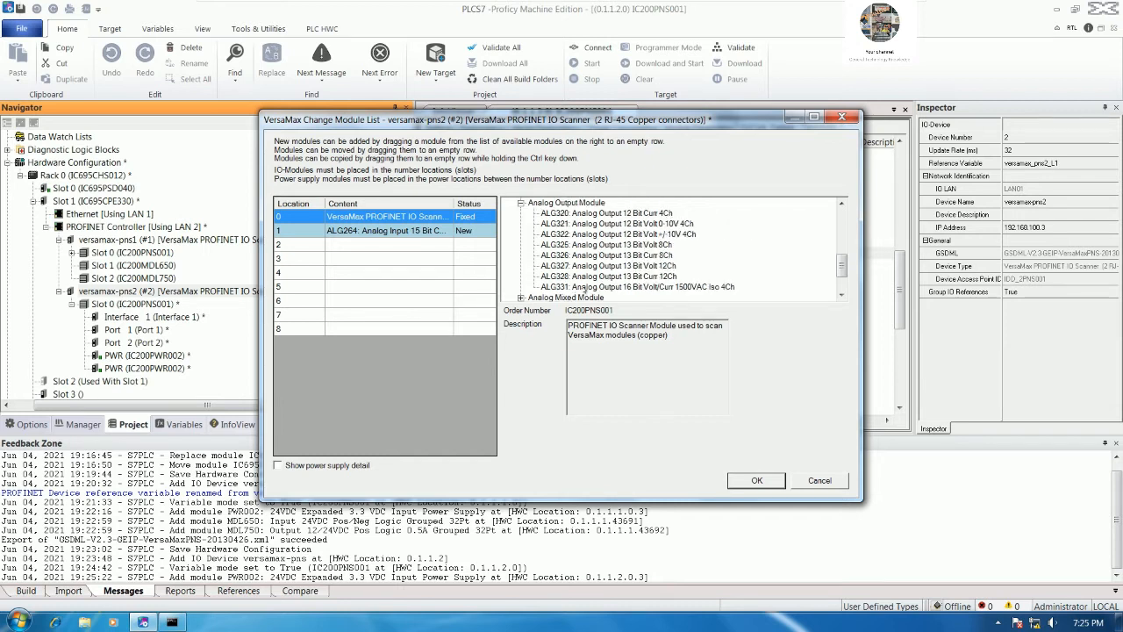
pyautogui.moveTo(569, 282); pyautogui.dragTo(412, 247)
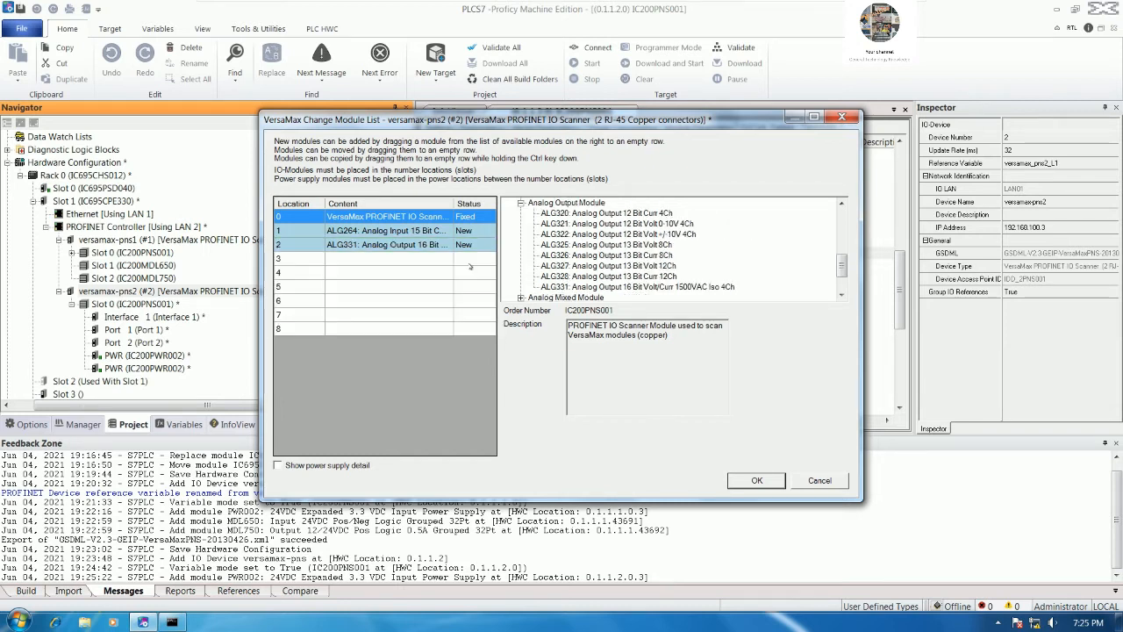
pyautogui.click(739, 480)
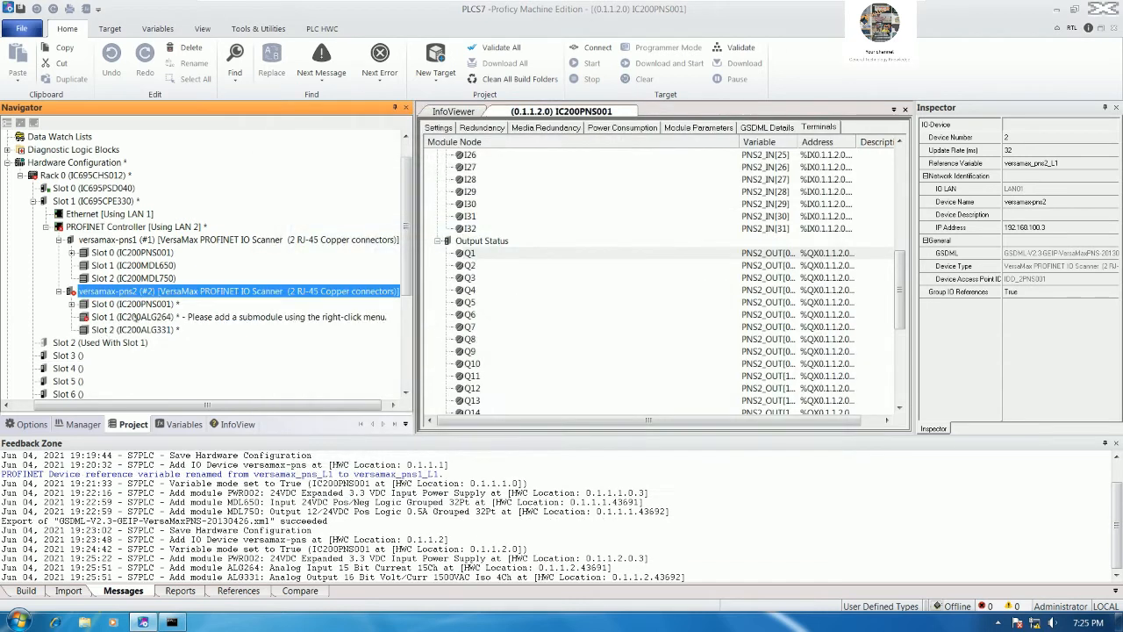
# Step: Add the 15 Channel 4 to 20mA Analog Inputs submodule at location 1 of the IC200ALG264 module in versamax-pns2's Slot 1
pyautogui.rightClick(136, 318)
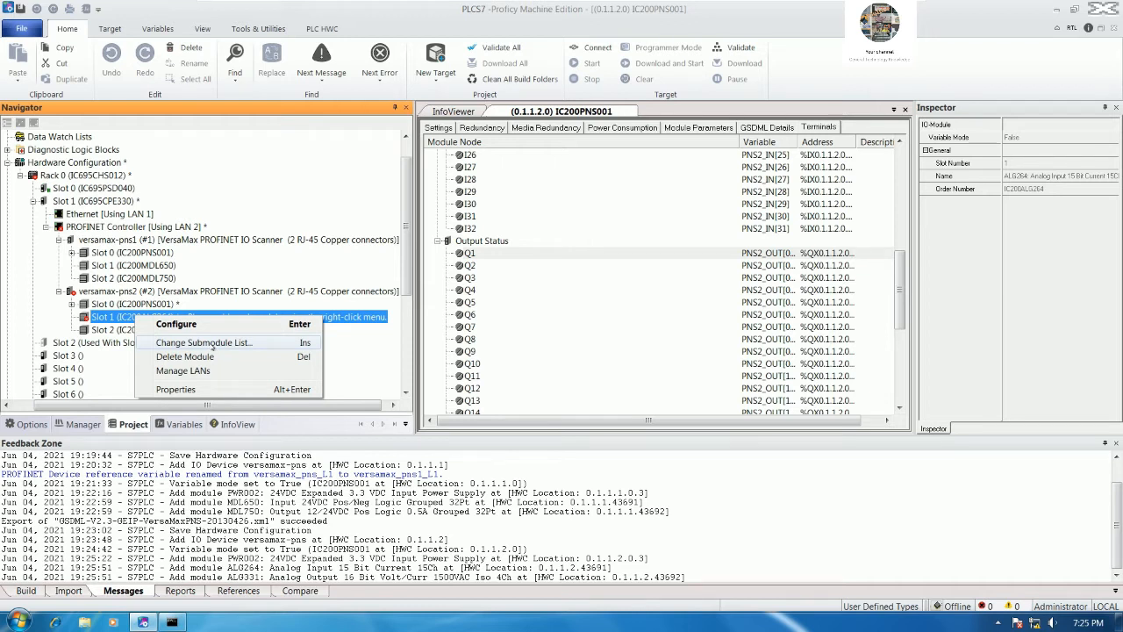
pyautogui.click(211, 344)
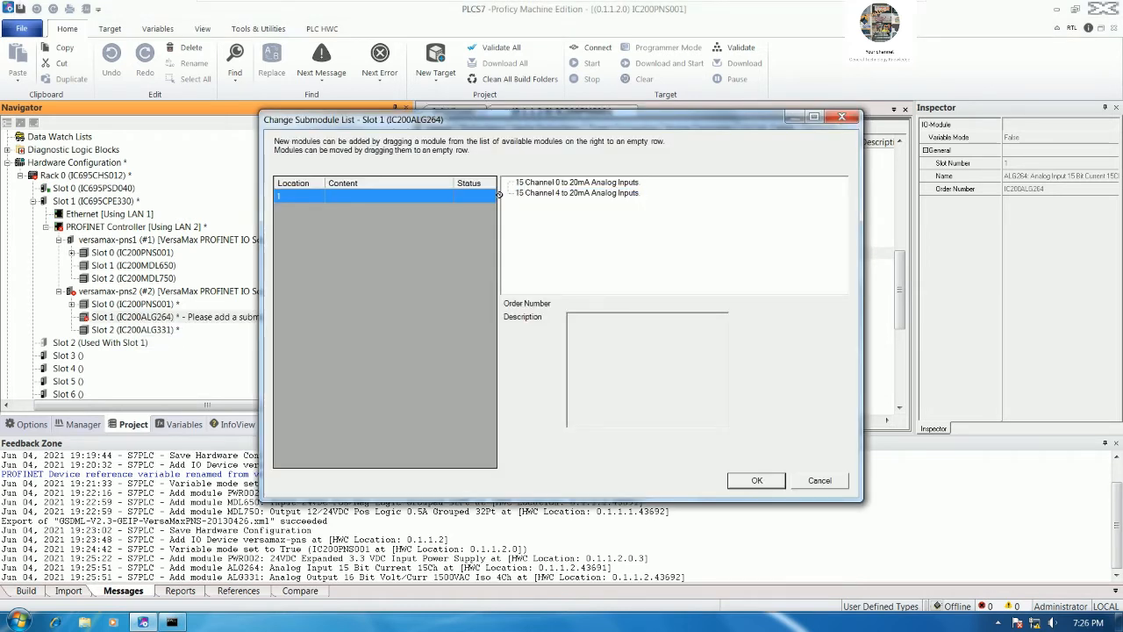
pyautogui.moveTo(443, 199); pyautogui.dragTo(377, 196)
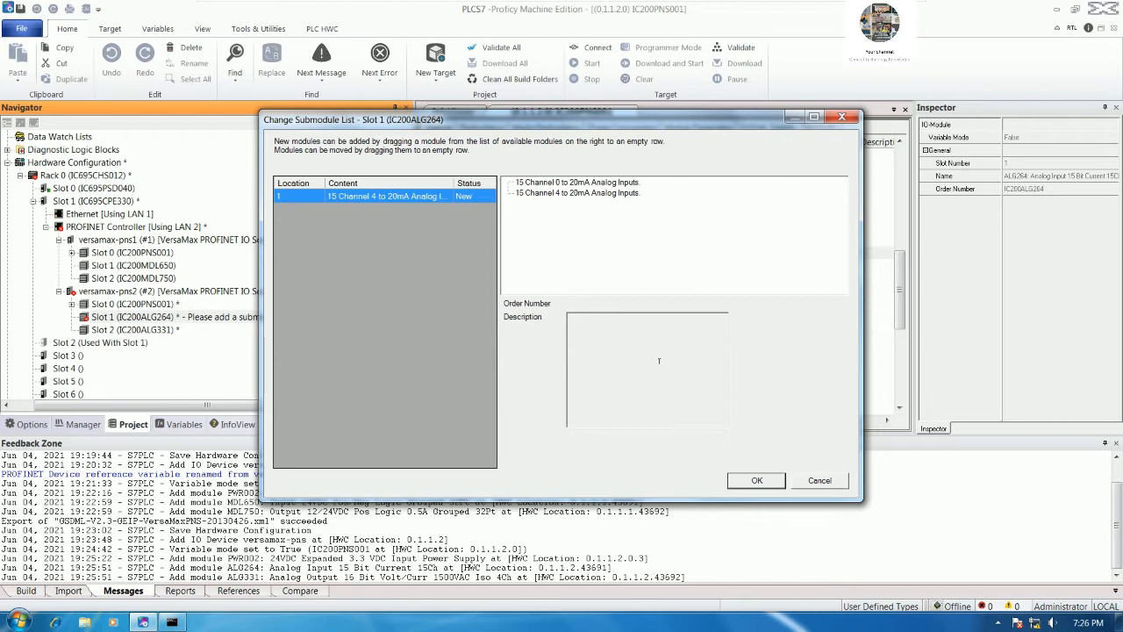
pyautogui.click(732, 482)
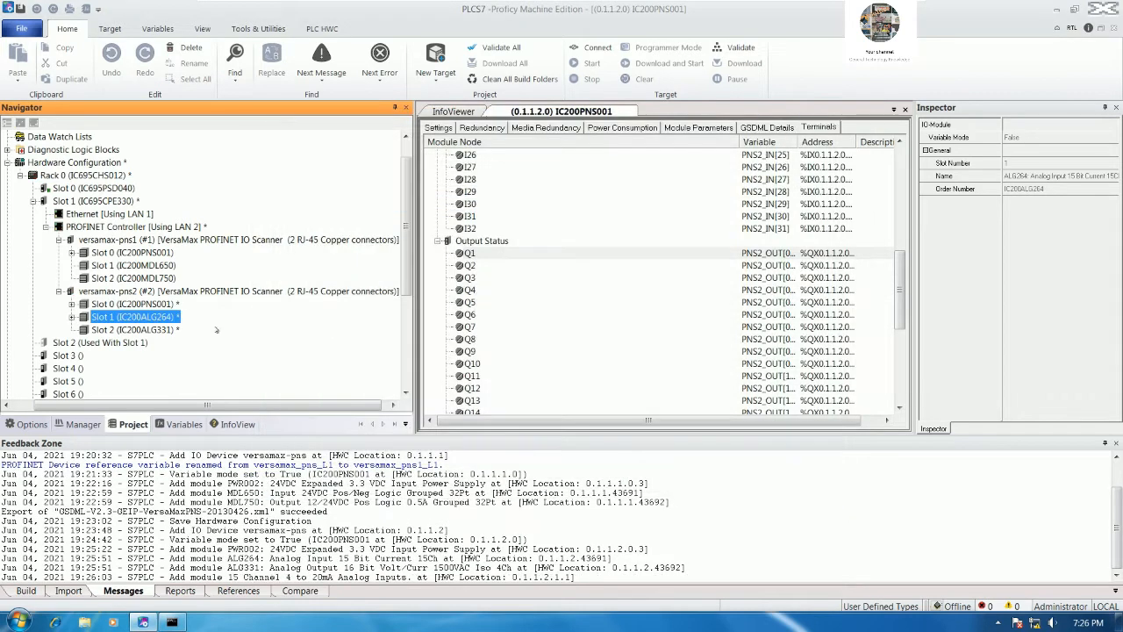
# Step: Review the settings of the IC200ALG264's 4 to 20mA subslot and of the IC200ALG331 in Slot 2, closing the IC200ALG331 settings
pyautogui.click(72, 316)
pyautogui.doubleClick(193, 329)
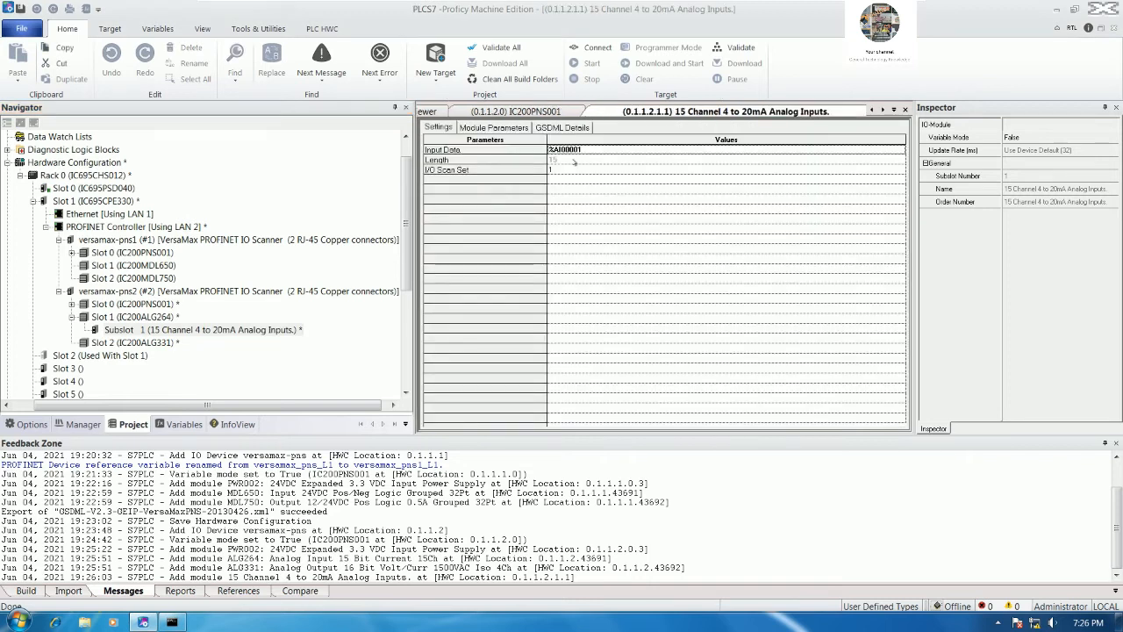
pyautogui.doubleClick(162, 342)
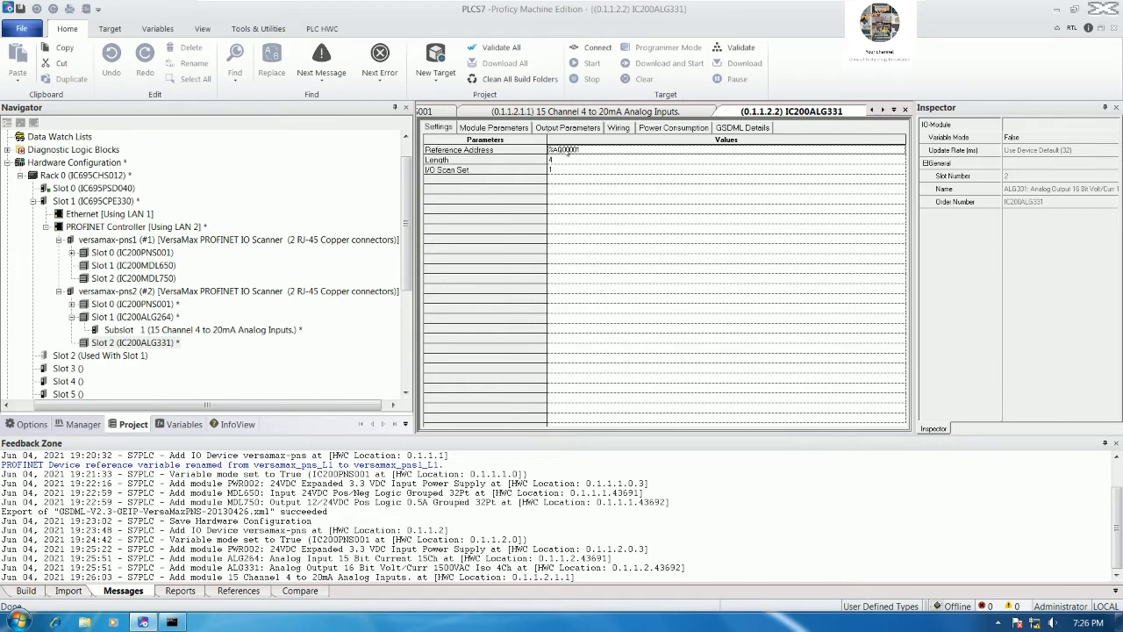
pyautogui.click(906, 110)
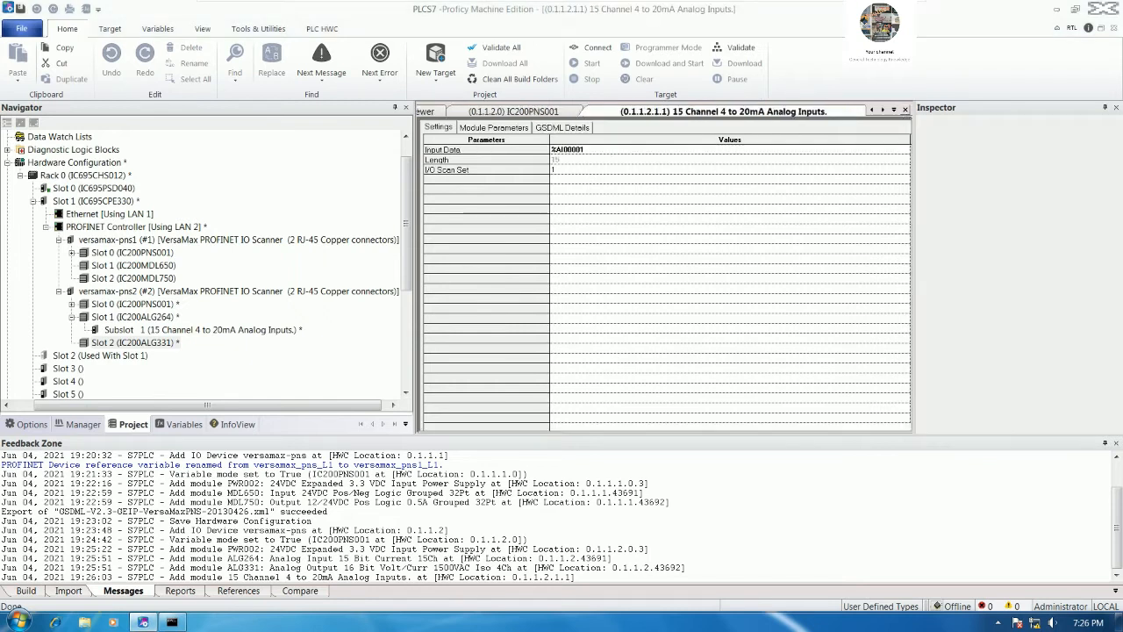
# Step: Close the analog input subslot and IC200PNS001 settings windows and save the hardware configuration
pyautogui.click(906, 109)
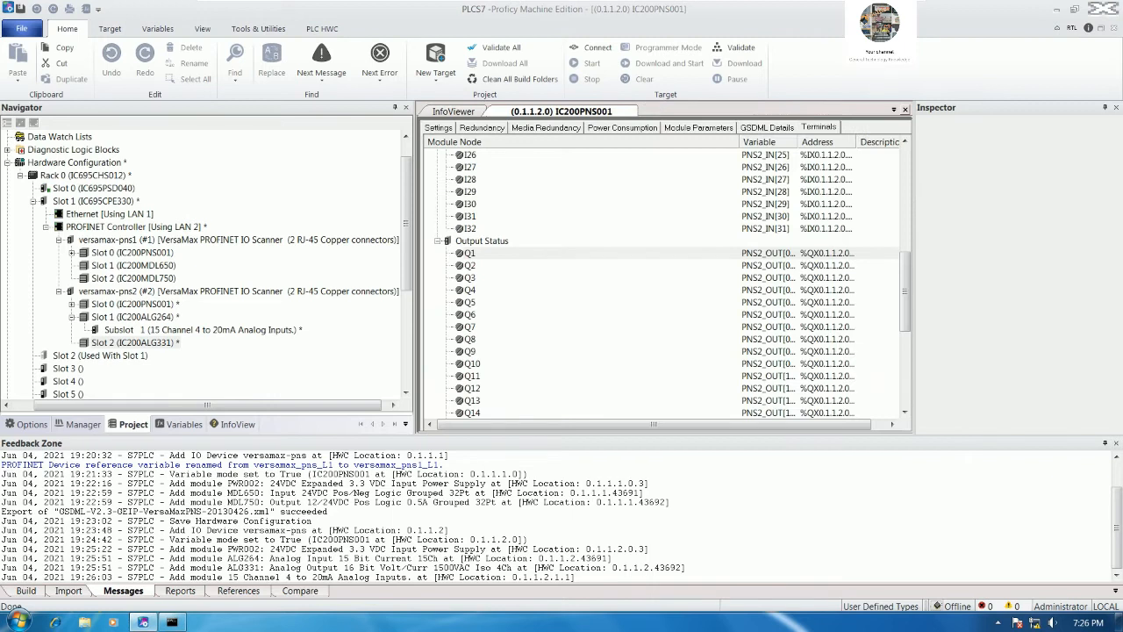
pyautogui.click(906, 109)
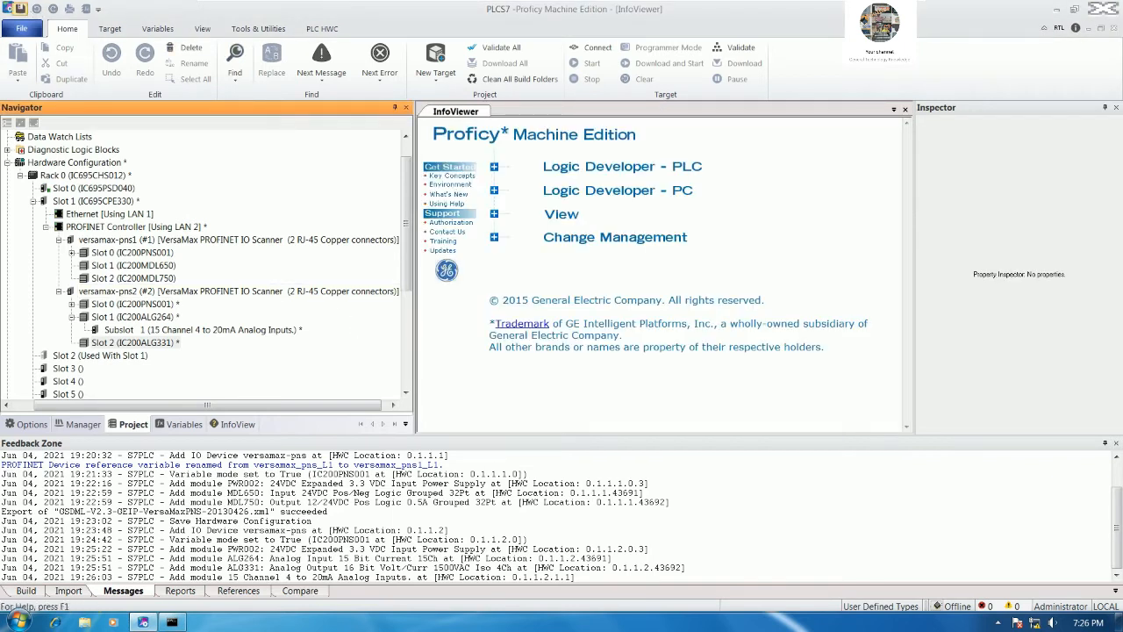
pyautogui.hotkey('ctrl', 's')
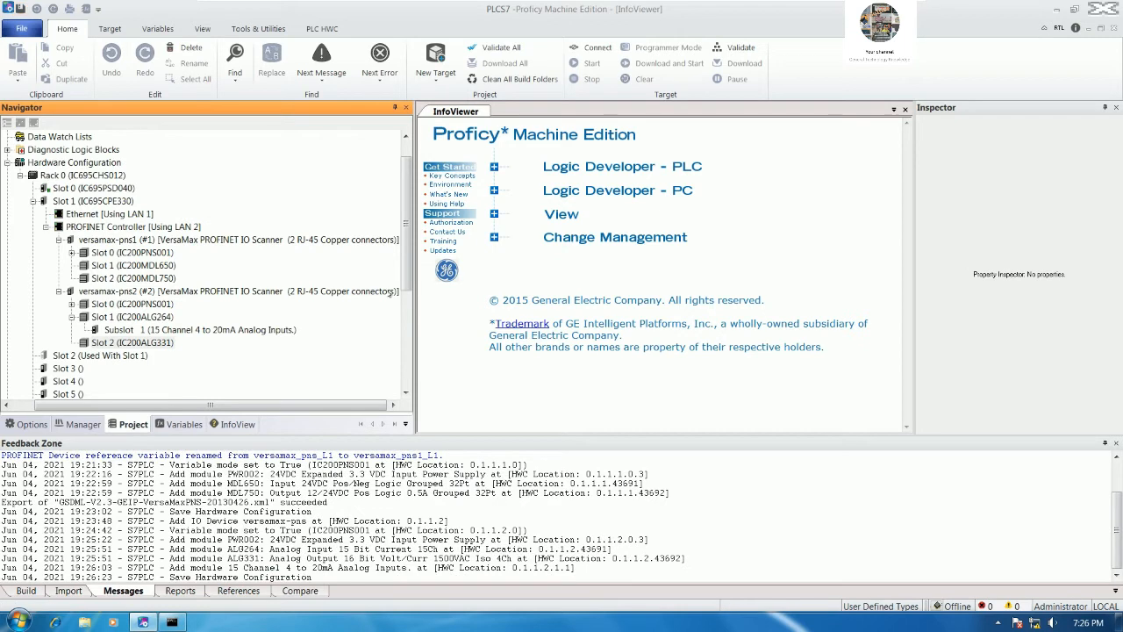
# Step: Switch to the PowerPoint slide to check the PNS001(3) station in the network layout, then return to Proficy Machine Edition
pyautogui.moveTo(406, 275); pyautogui.dragTo(410, 306)
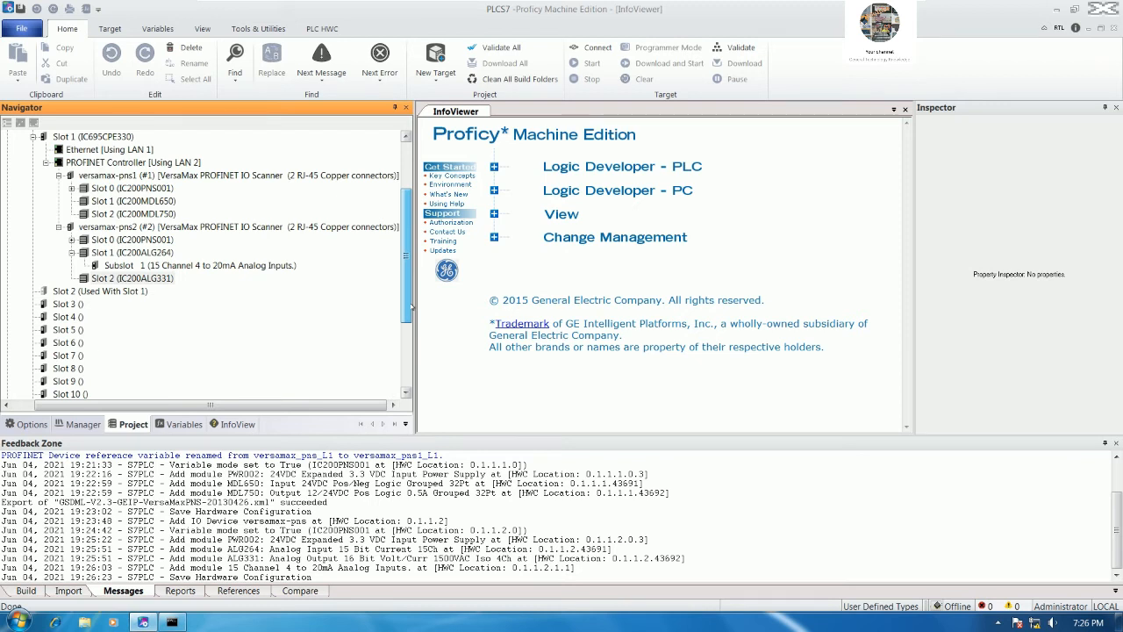
pyautogui.moveTo(674, 4)
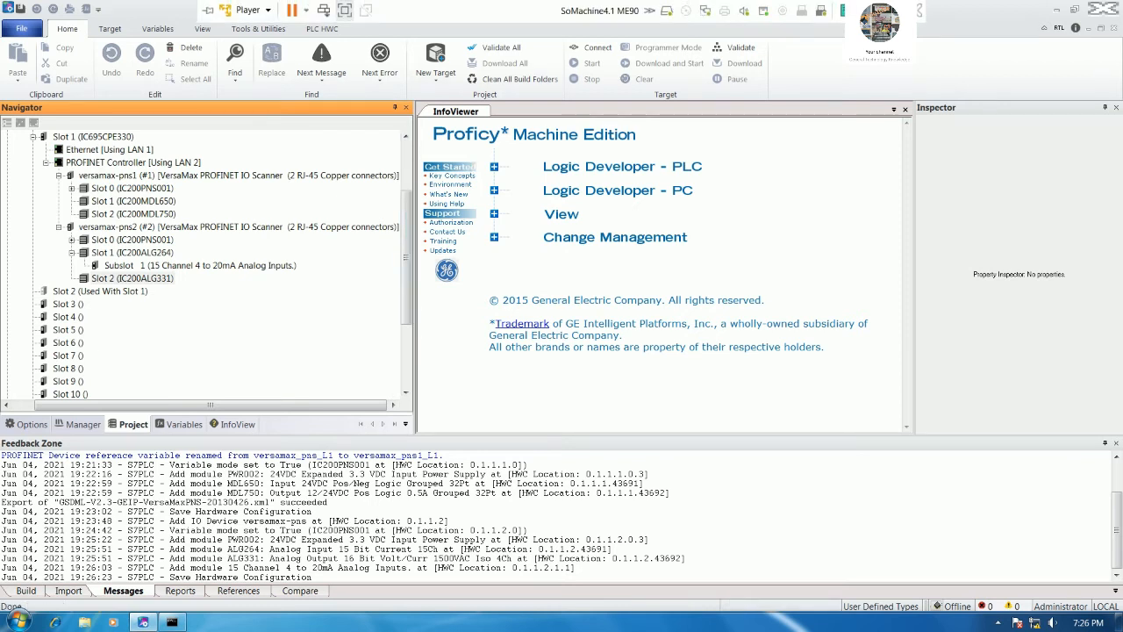
pyautogui.click(840, 8)
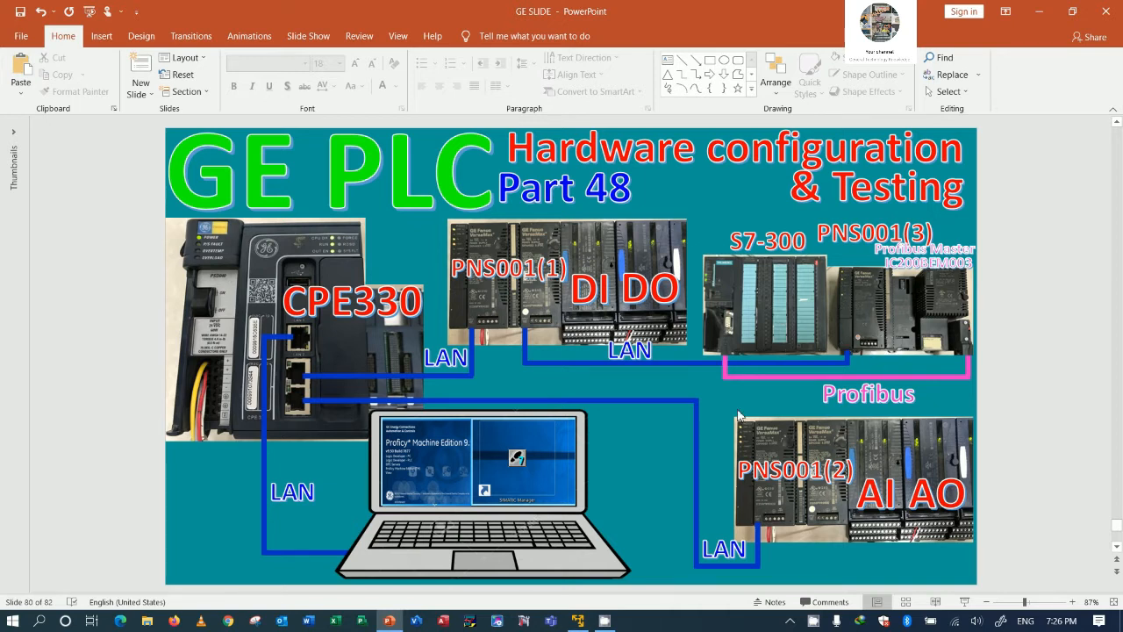
pyautogui.click(577, 620)
pyautogui.scroll(2, 364, 307)
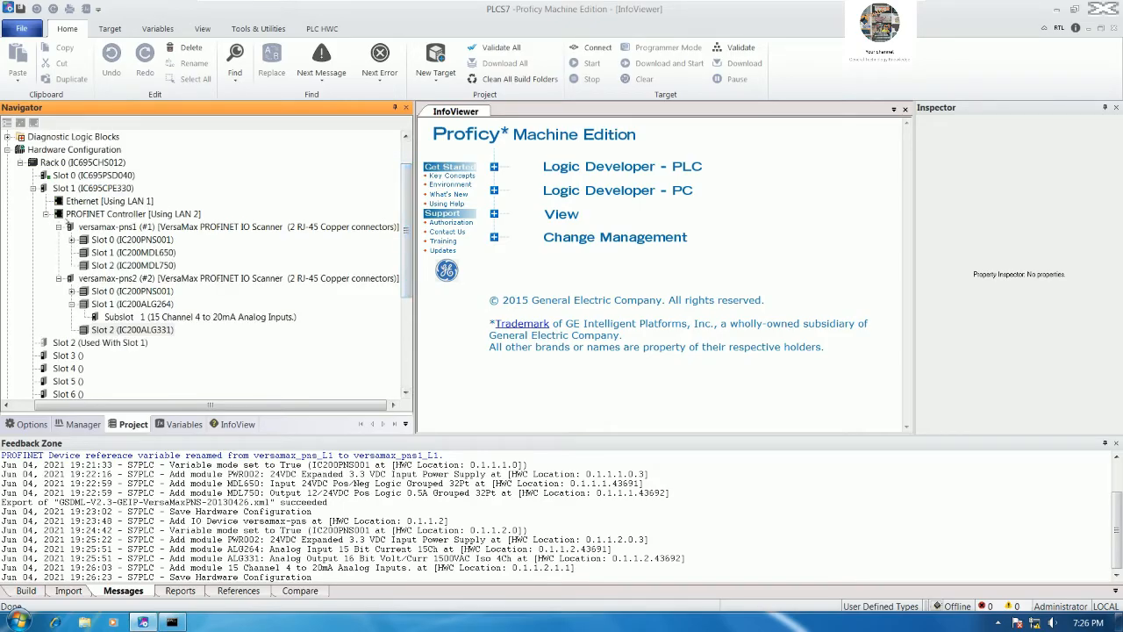
# Step: Collapse versamax-pns1 and versamax-pns2, then add a VersaMax PROFINET IO Scanner (2 RJ-45 Copper connectors), IC200PNS001, to the PROFINET Controller
pyautogui.click(59, 227)
pyautogui.click(59, 239)
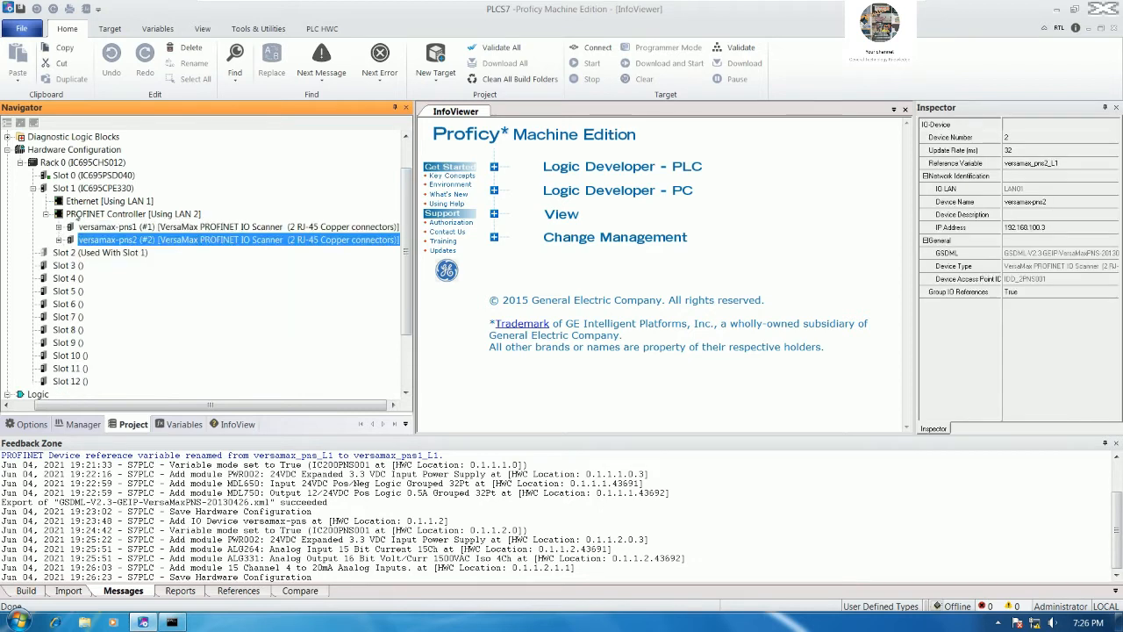
pyautogui.rightClick(121, 214)
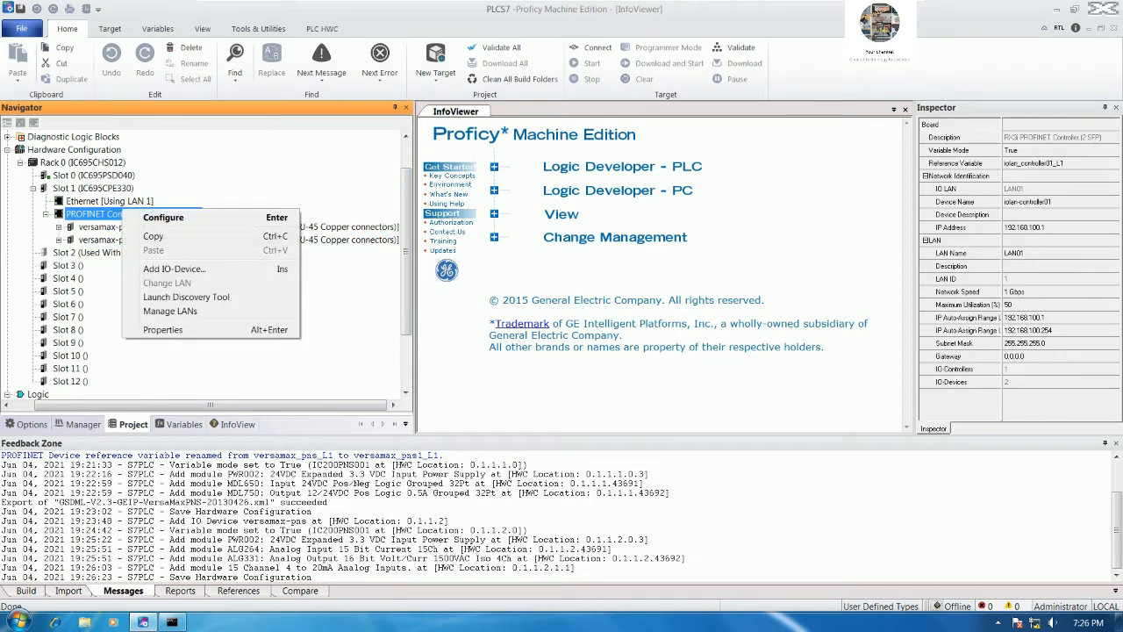
pyautogui.click(166, 269)
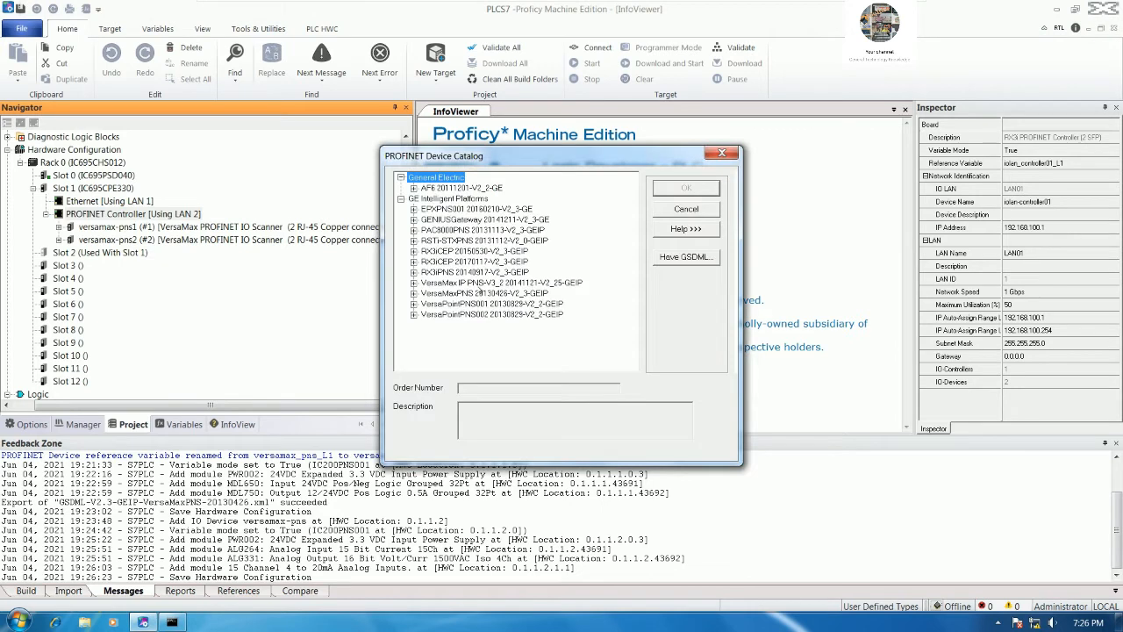
pyautogui.click(413, 293)
pyautogui.click(515, 304)
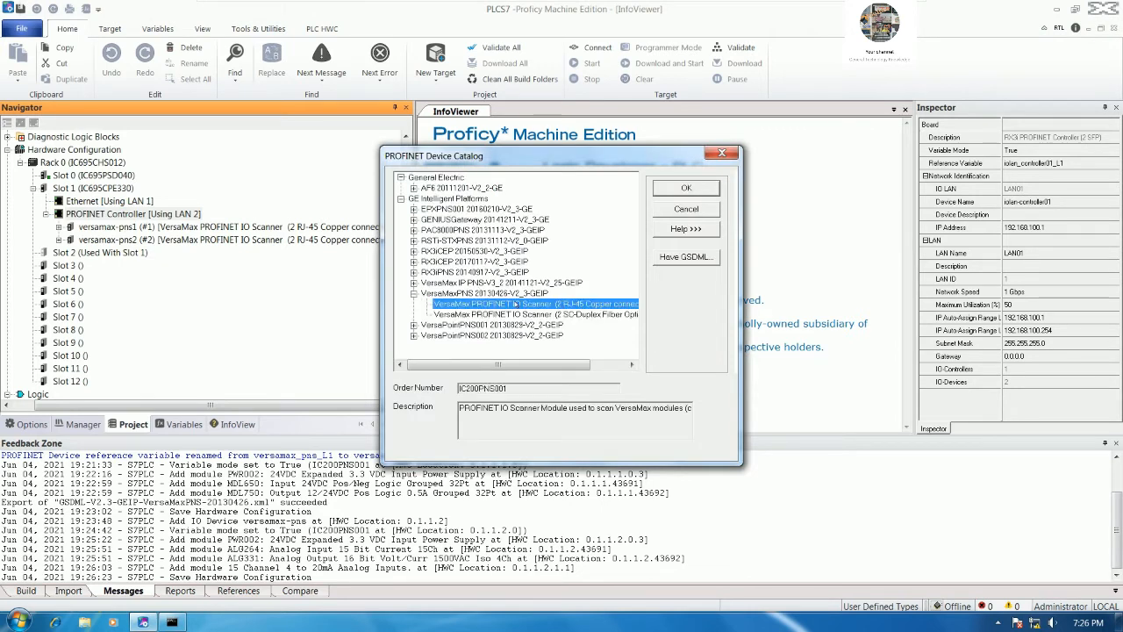
pyautogui.doubleClick(539, 383)
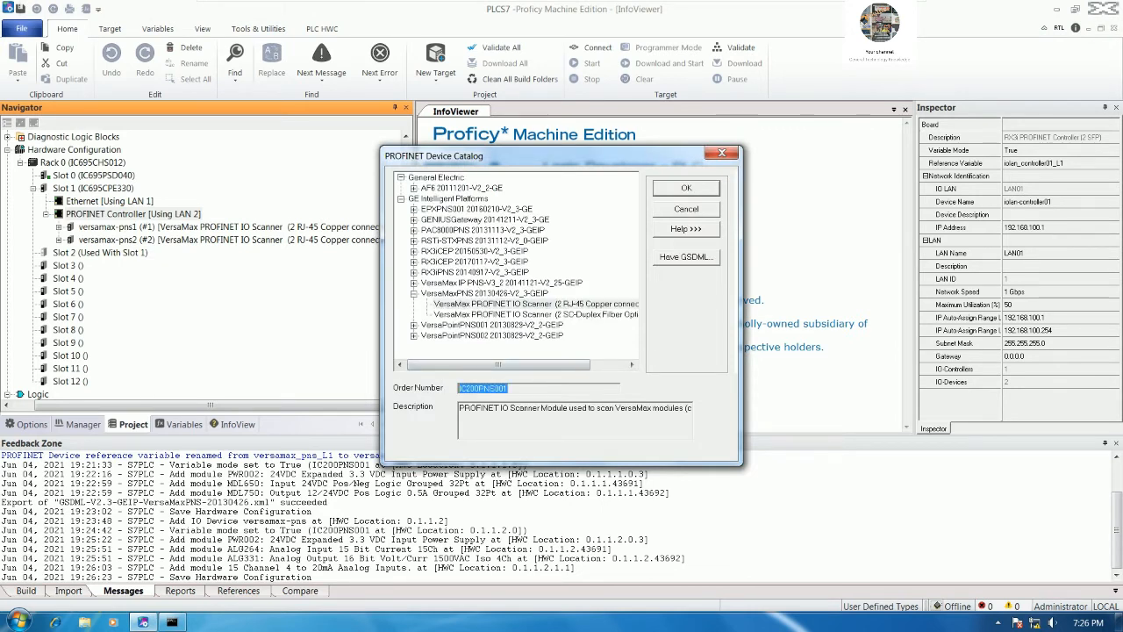
pyautogui.doubleClick(527, 304)
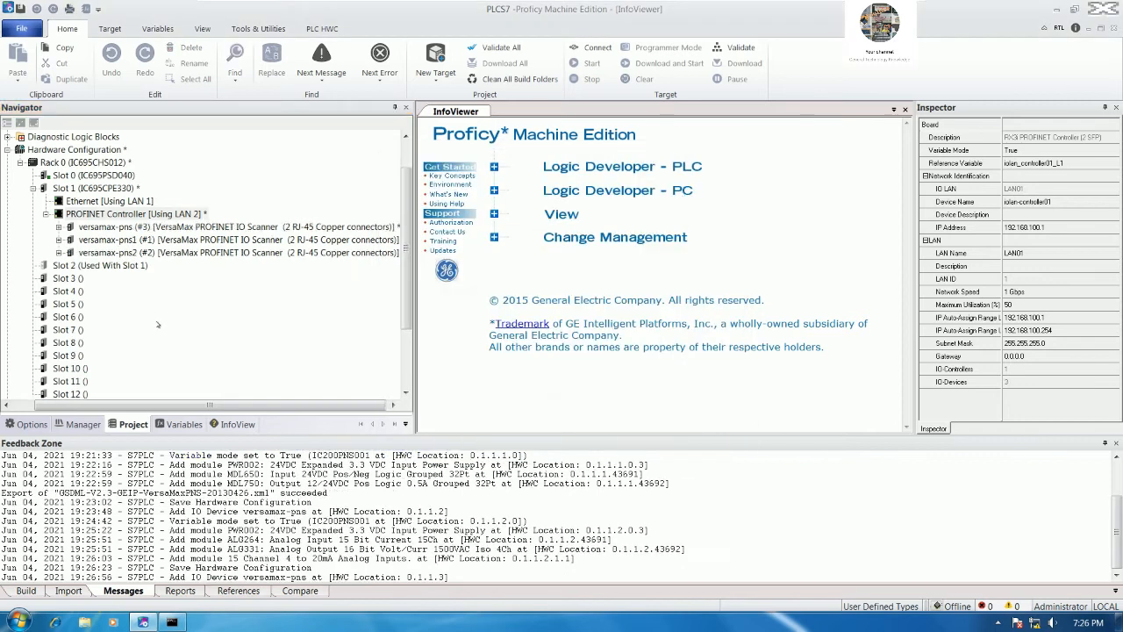
pyautogui.click(1060, 203)
pyautogui.click(1059, 203)
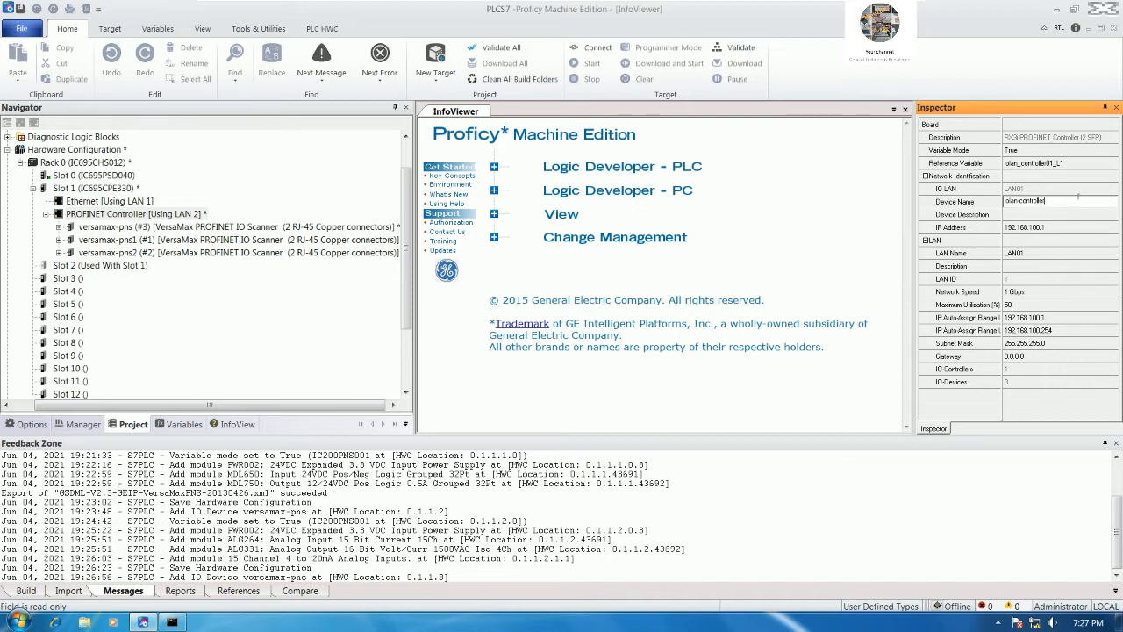
pyautogui.press('Return')
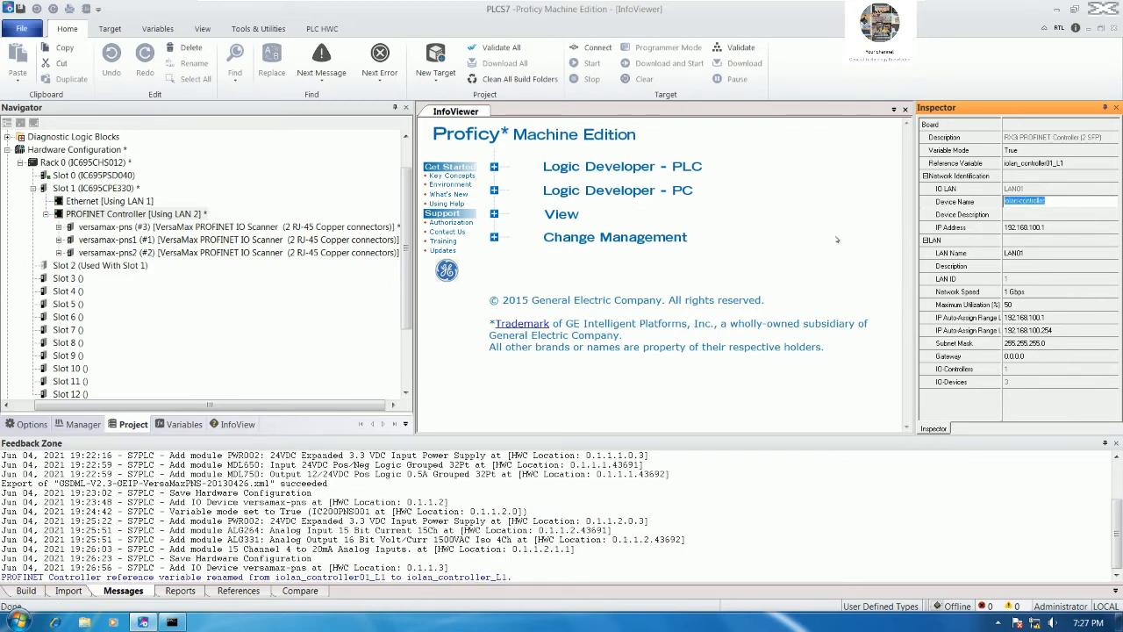
# Step: Compare the device names and IP addresses of the VersaMax scanners under the PROFINET Controller
pyautogui.click(149, 226)
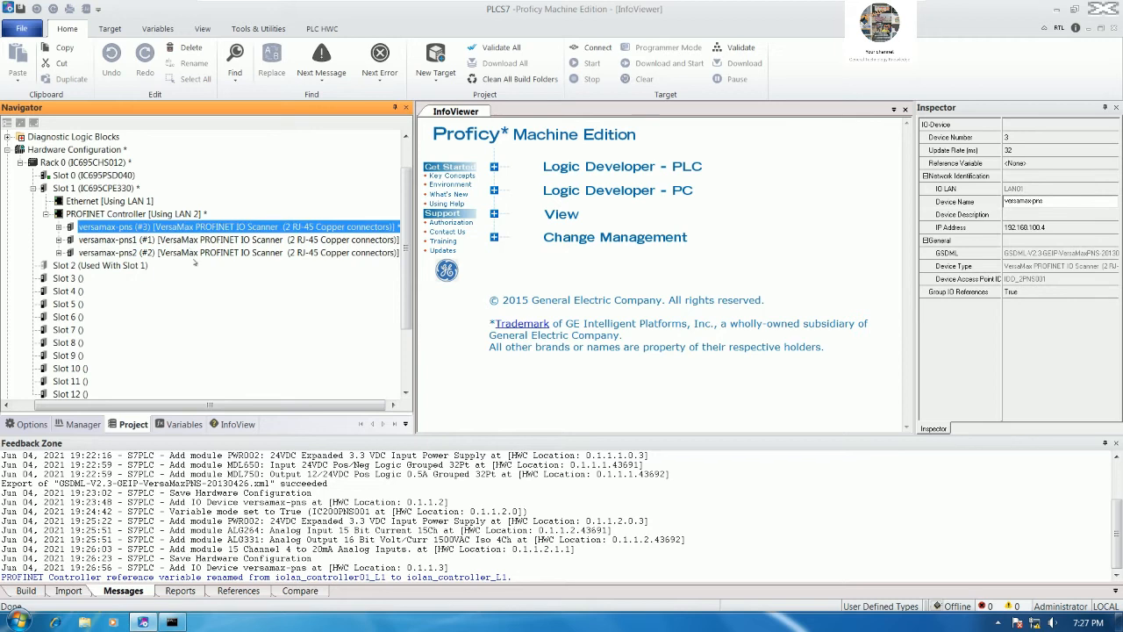
pyautogui.press('Down')
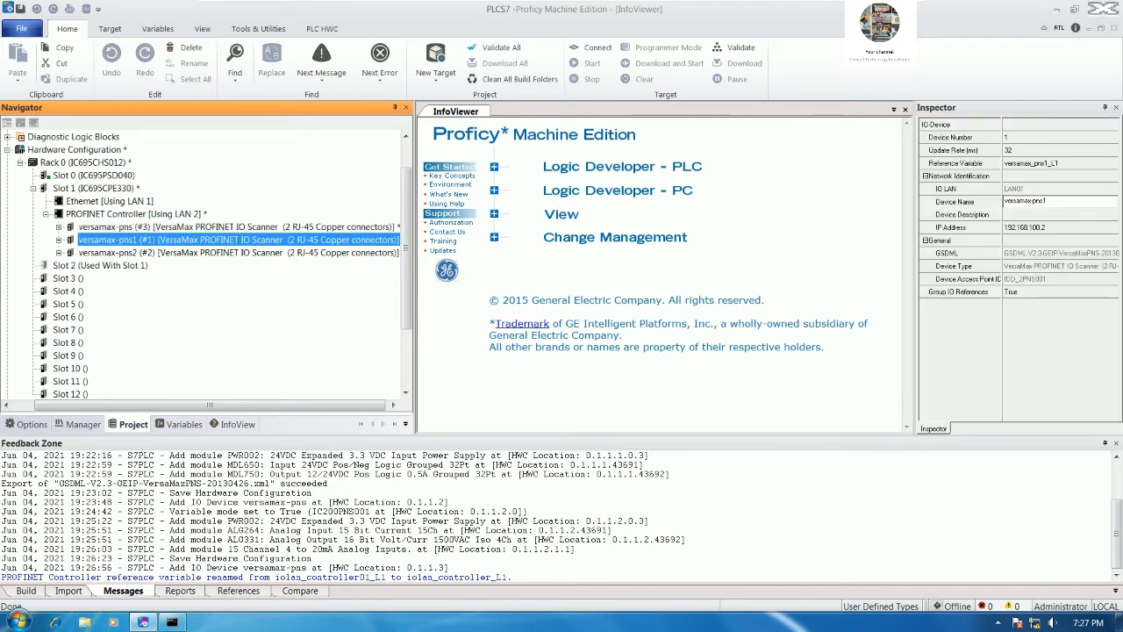
pyautogui.press('Down')
pyautogui.click(185, 241)
# Step: Copy versamax-pns2's device name to the new scanner #3 and change it to versamax-pns3
pyautogui.click(331, 253)
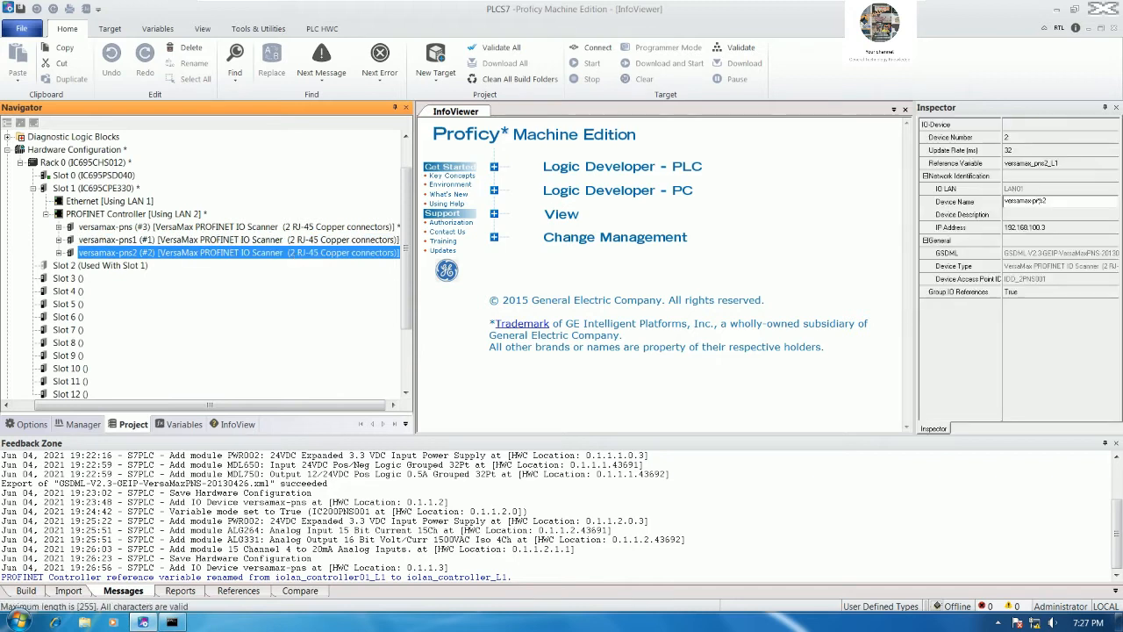
pyautogui.click(971, 202)
pyautogui.hotkey('ctrl', 'c')
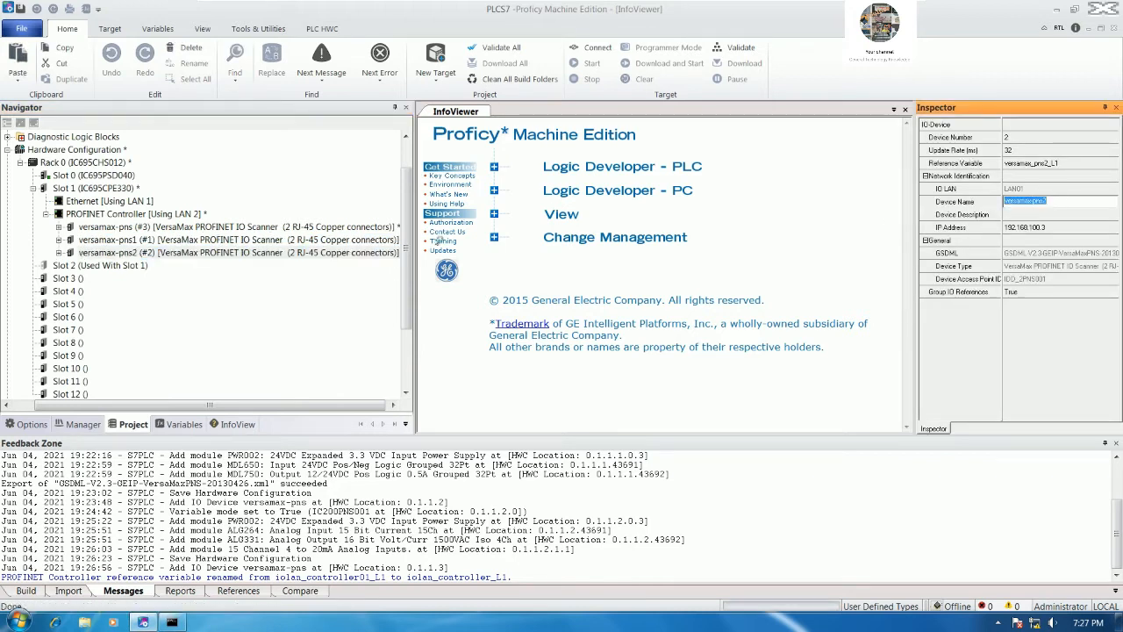
pyautogui.click(175, 226)
pyautogui.moveTo(1051, 201); pyautogui.dragTo(1002, 204)
pyautogui.hotkey('ctrl', 'v')
pyautogui.click(949, 229)
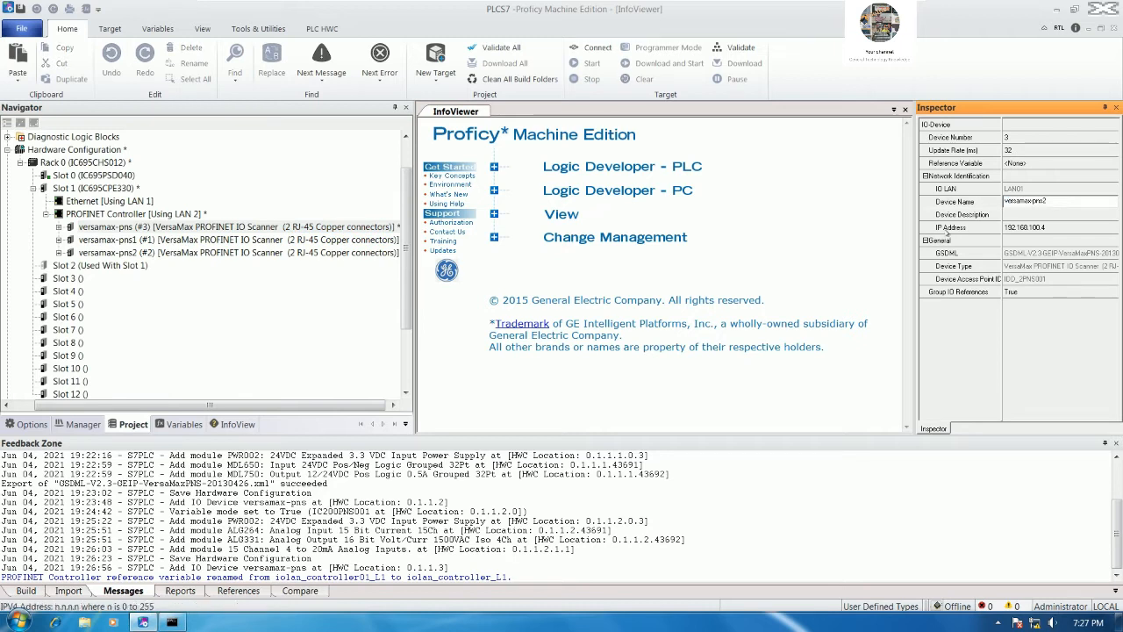
pyautogui.write('3')
pyautogui.press('Return')
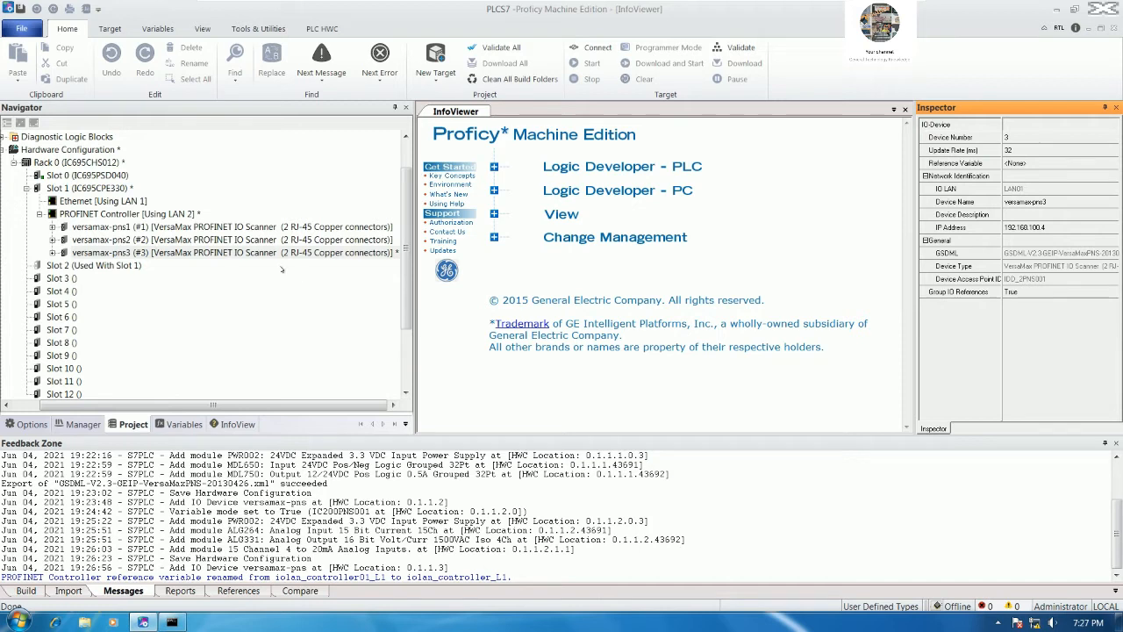
# Step: Assign the reference variable versamax_pns3_L1 to the versamax-pns3 scanner
pyautogui.click(127, 252)
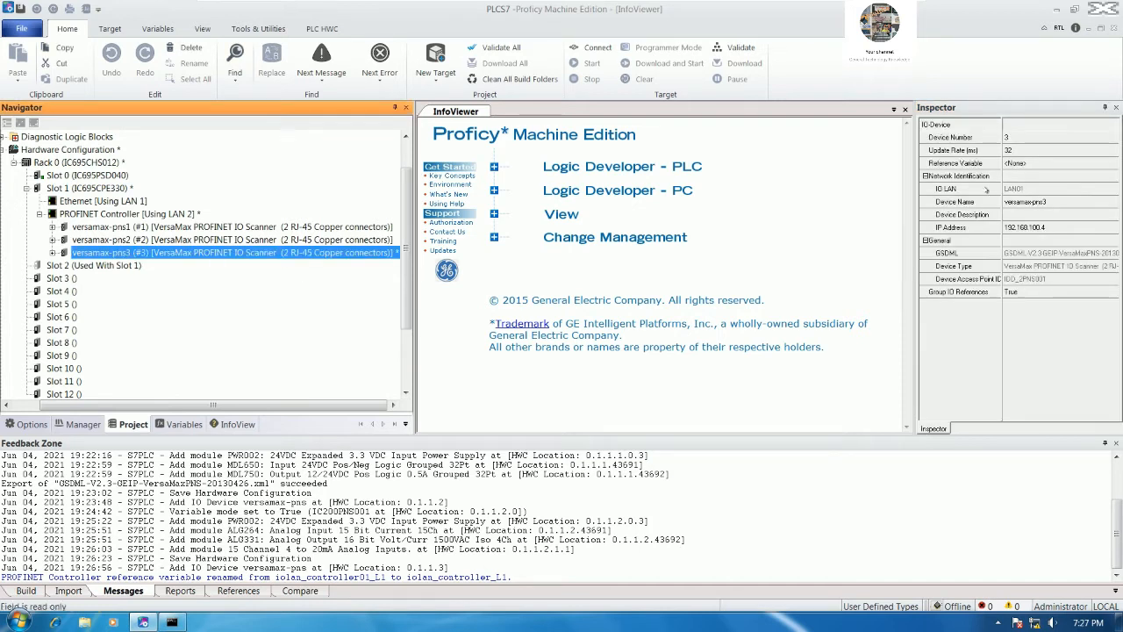
pyautogui.click(1044, 163)
pyautogui.click(1032, 182)
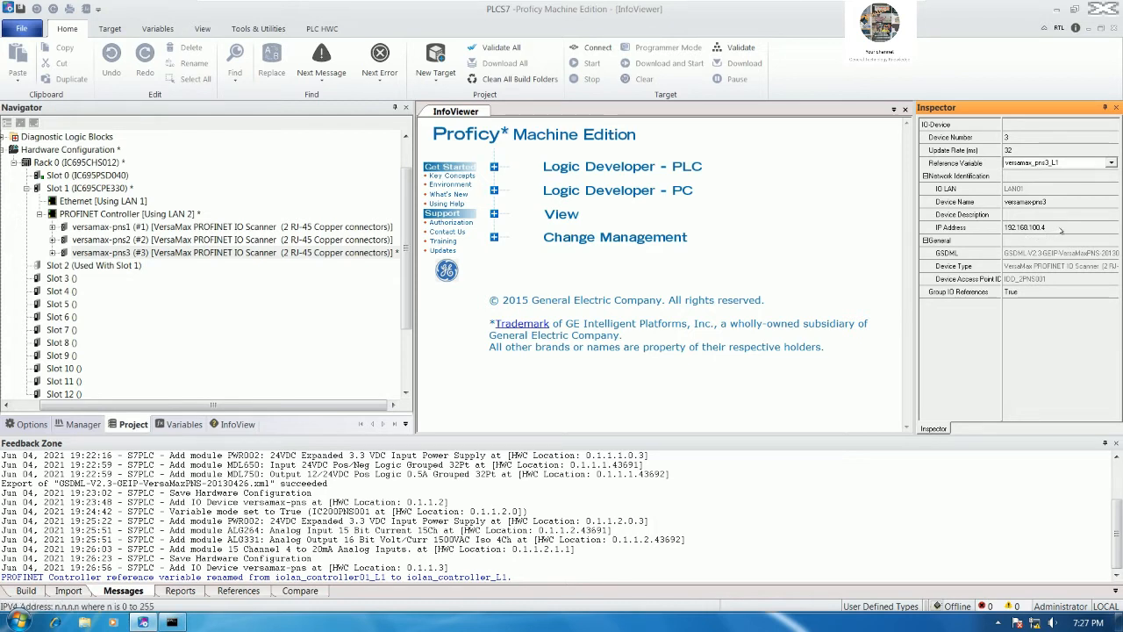
# Step: Expand versamax-pns3 and set Variable Mode of its Slot 0 IC200PNS001 module to True
pyautogui.doubleClick(114, 253)
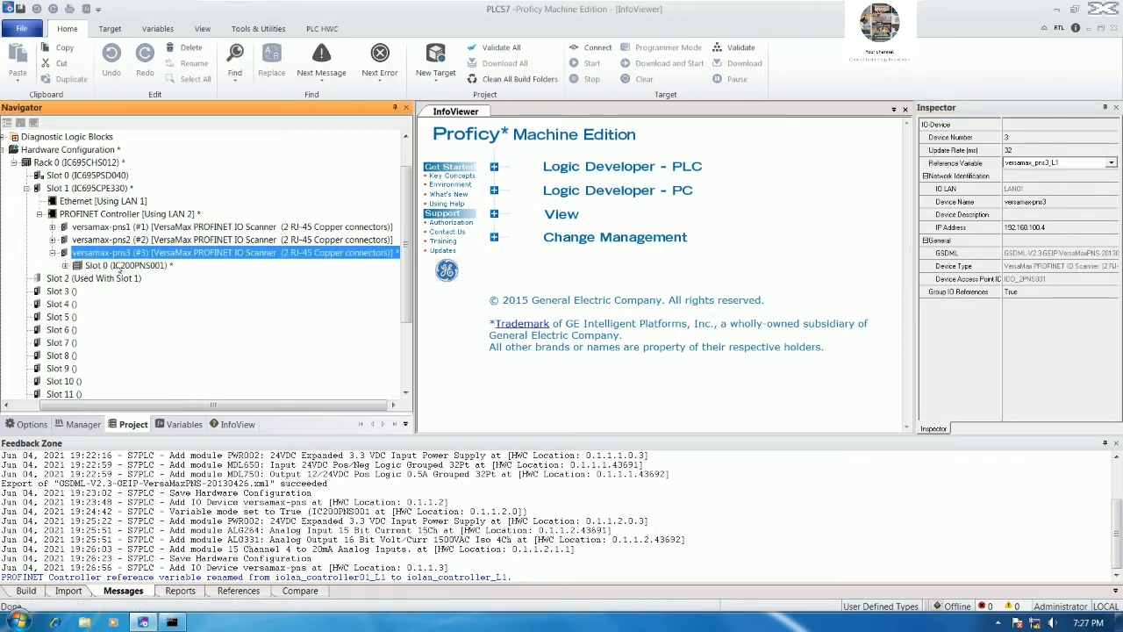
pyautogui.click(120, 266)
pyautogui.click(1018, 137)
pyautogui.click(1011, 155)
pyautogui.click(625, 362)
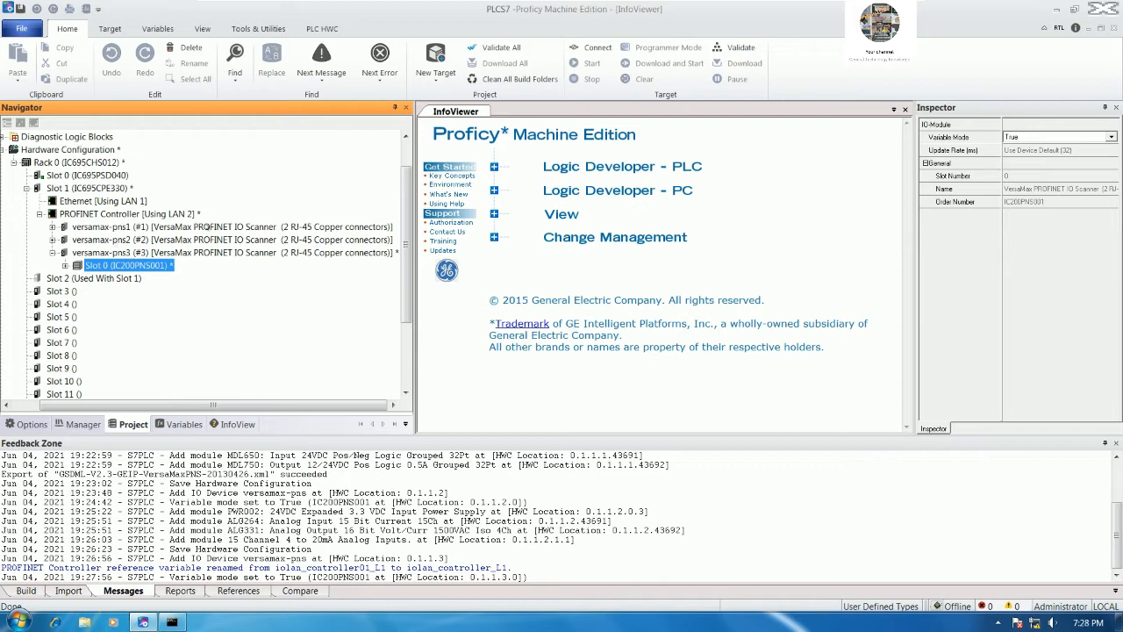
# Step: Create the variable PNS3_IN on Input Status point I1 of versamax-pns3's IC200PNS001 and set its Array Dimension 1 to 32
pyautogui.doubleClick(141, 263)
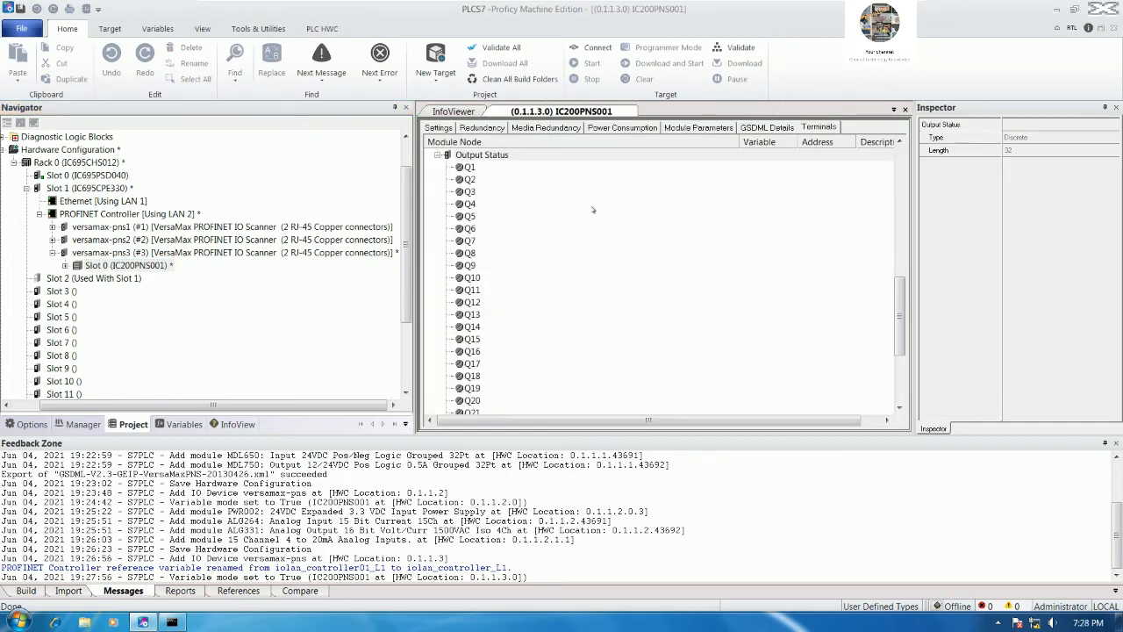
pyautogui.moveTo(895, 281); pyautogui.dragTo(896, 147)
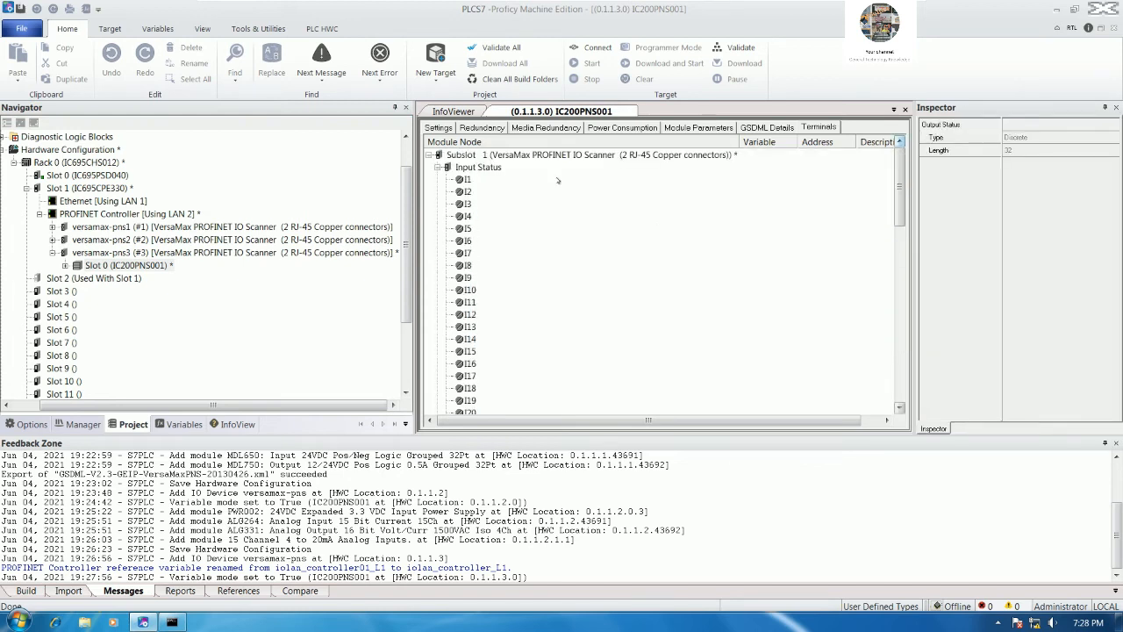
pyautogui.click(459, 179)
pyautogui.rightClick(459, 179)
pyautogui.click(507, 184)
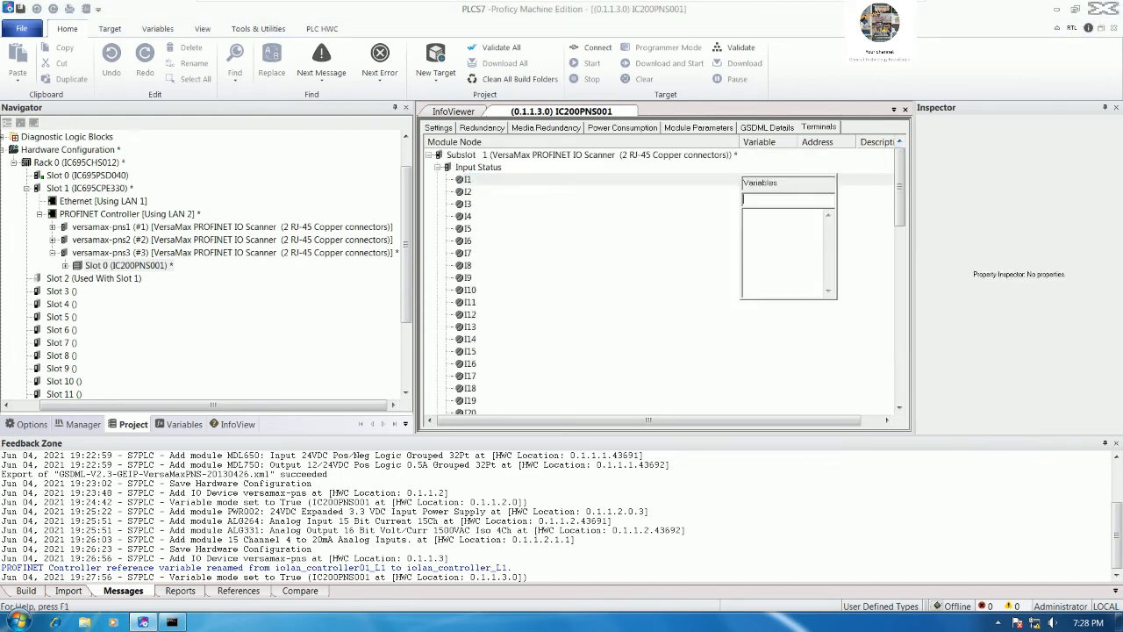
pyautogui.write('PNS3_IN')
pyautogui.press('Return')
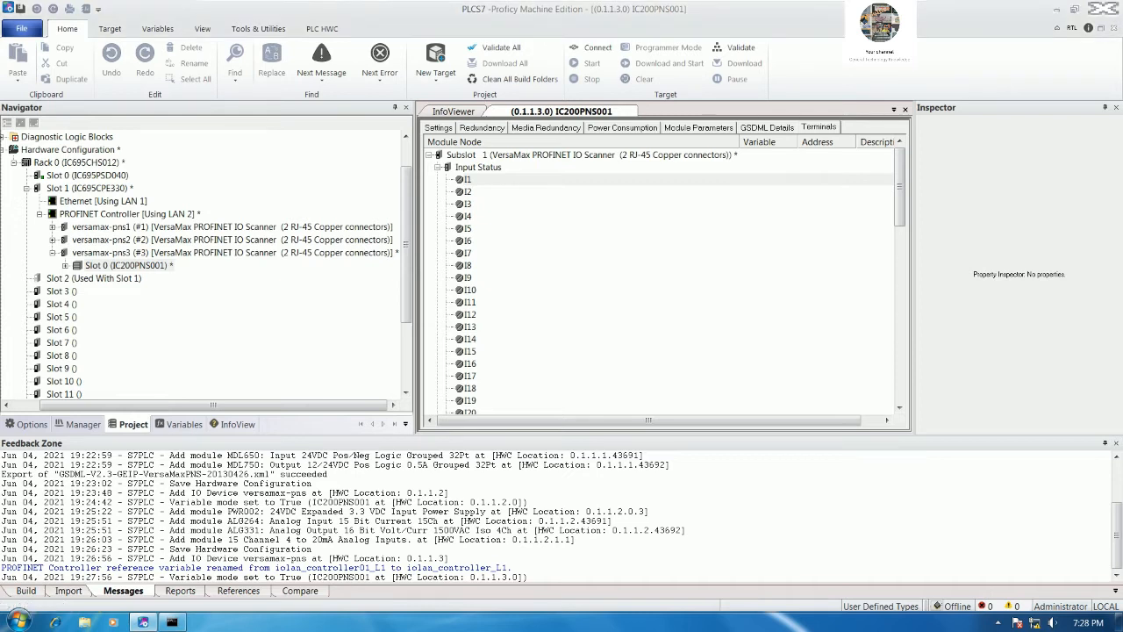
pyautogui.click(1033, 176)
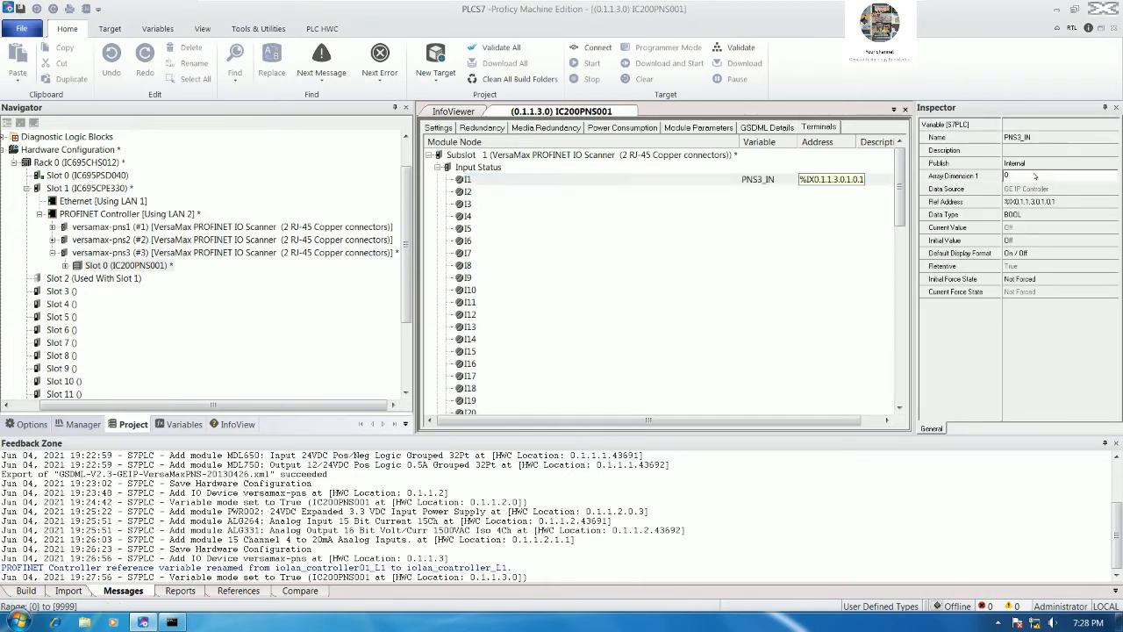
pyautogui.write('32')
pyautogui.press('Return')
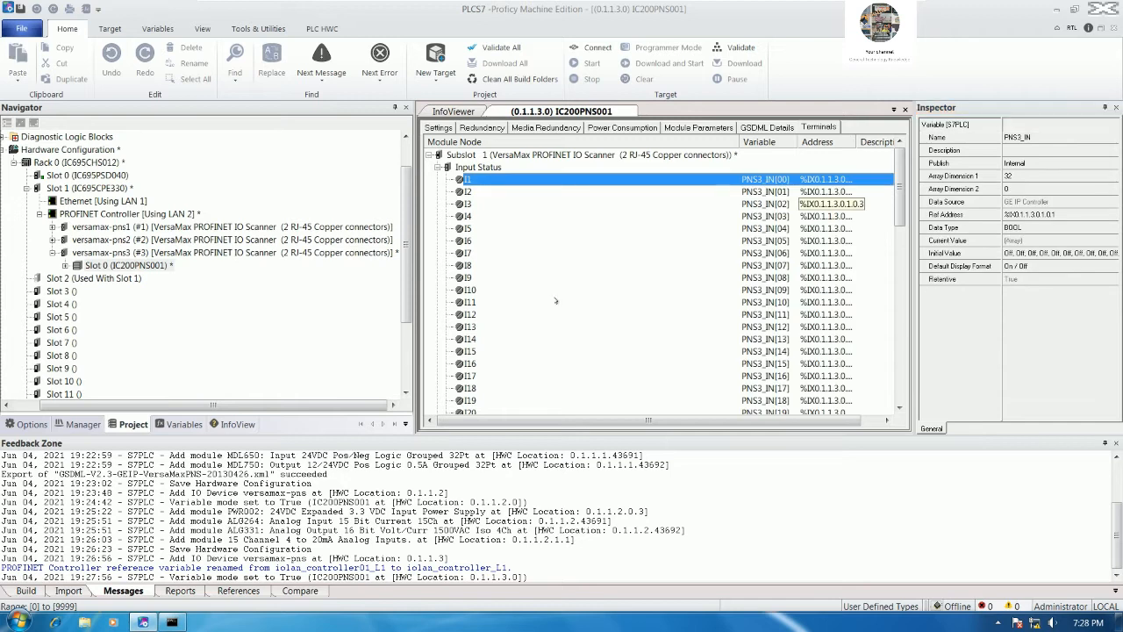
# Step: Create the variable PNS3_OUT on Output Status point Q1 of versamax-pns3's IC200PNS001, set its Array Dimension 1 to 32, and close the module editor
pyautogui.scroll(-8, 639, 312)
pyautogui.scroll(-1, 640, 313)
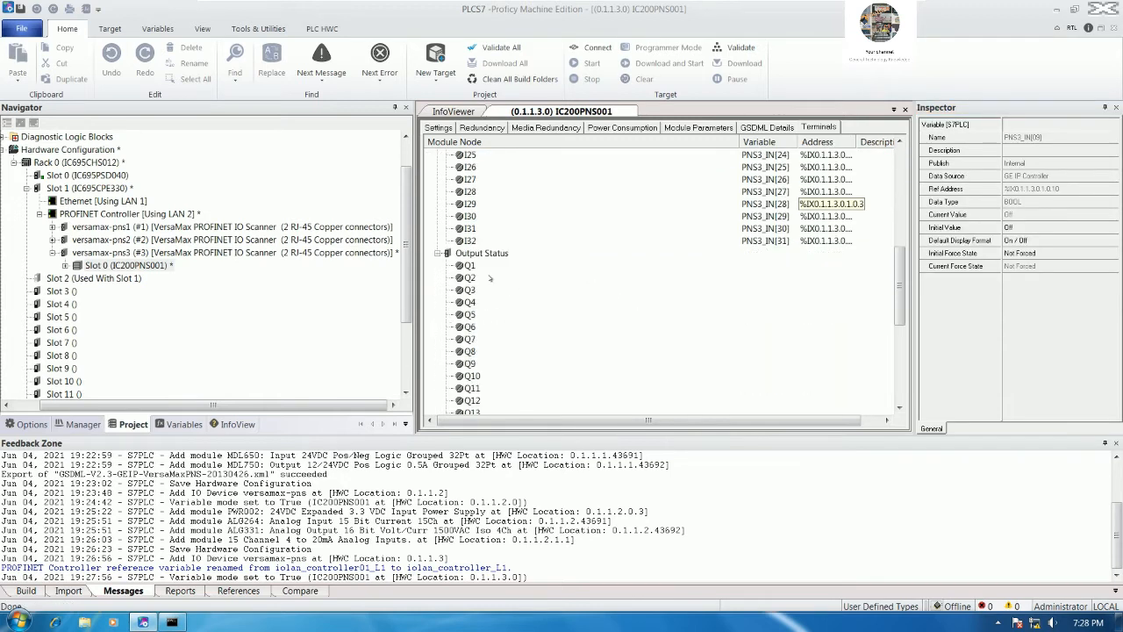
pyautogui.rightClick(487, 266)
pyautogui.click(532, 276)
pyautogui.write('PNS')
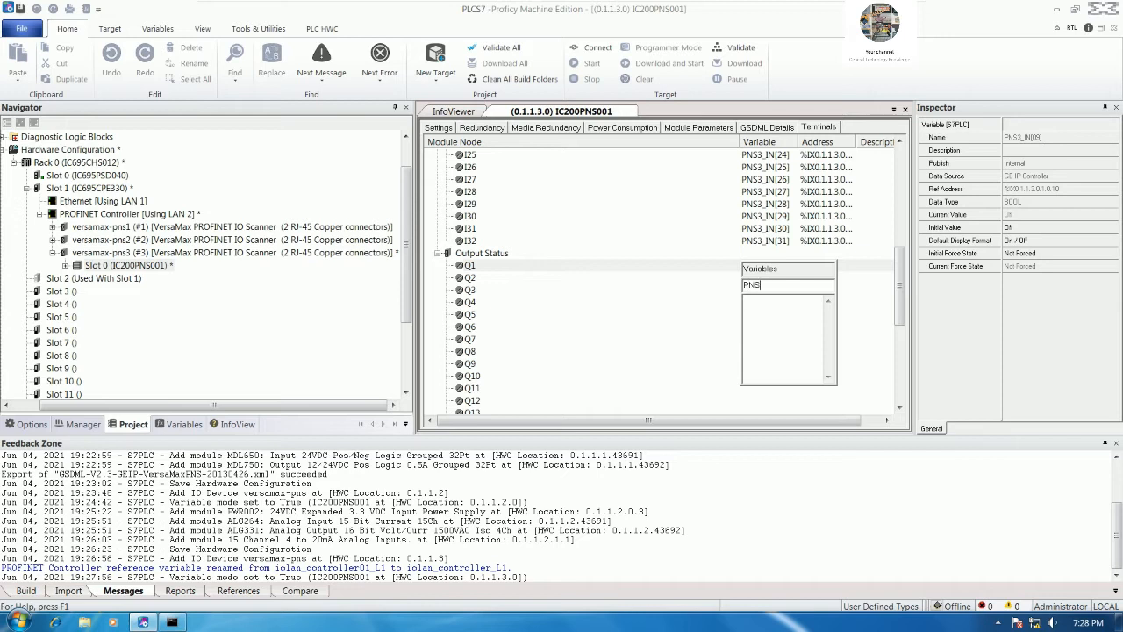
pyautogui.write('3_OUT')
pyautogui.press('Return')
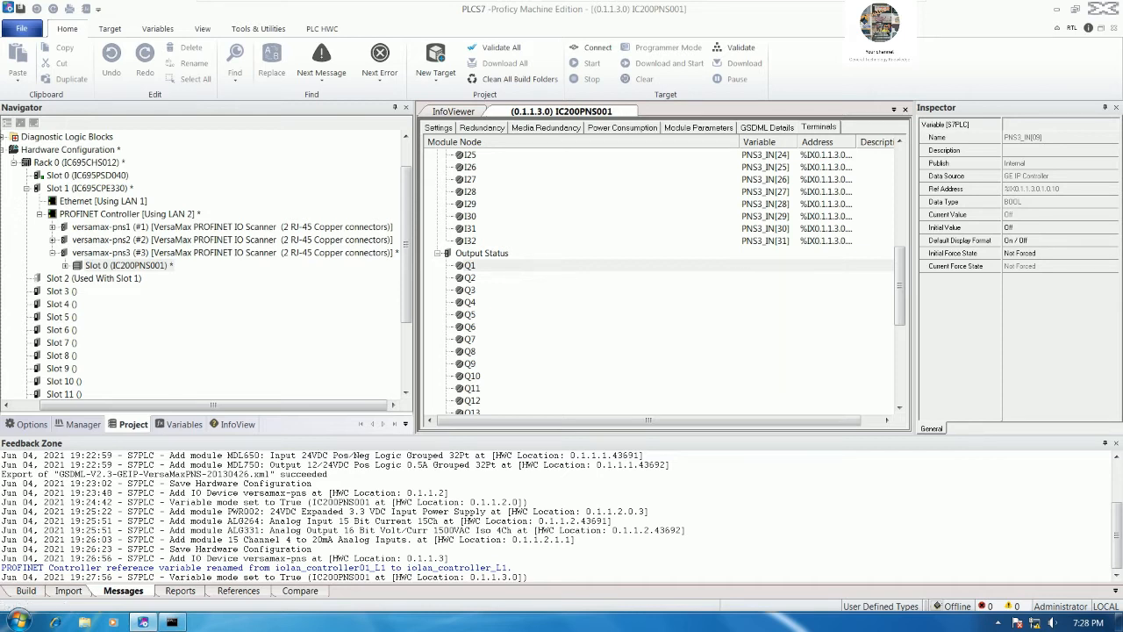
pyautogui.click(1053, 176)
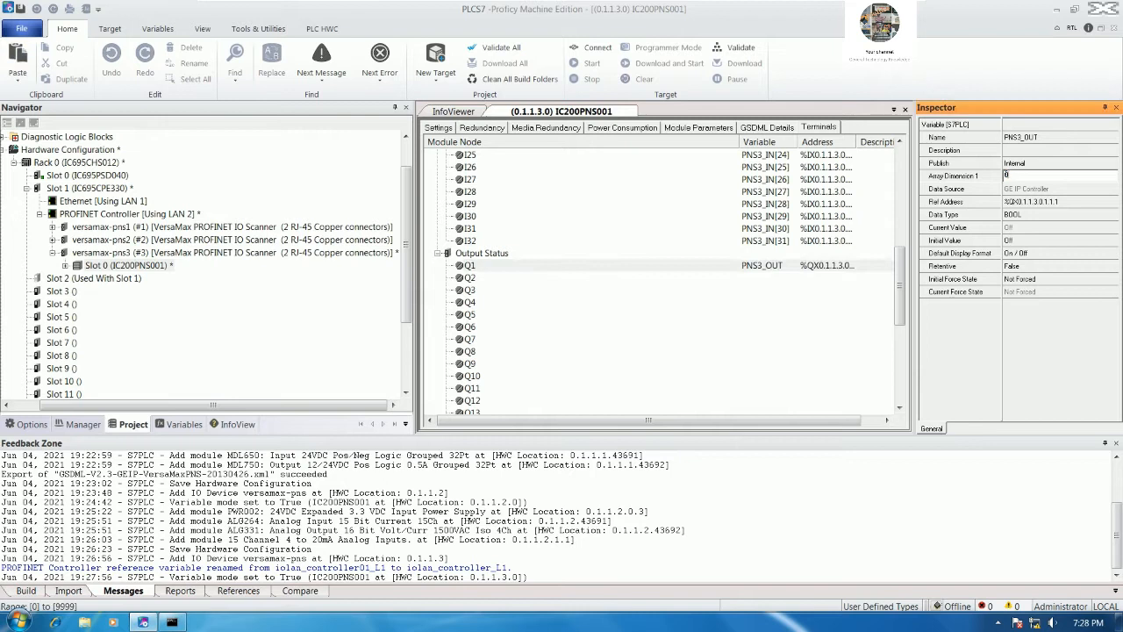
pyautogui.write('32')
pyautogui.press('Return')
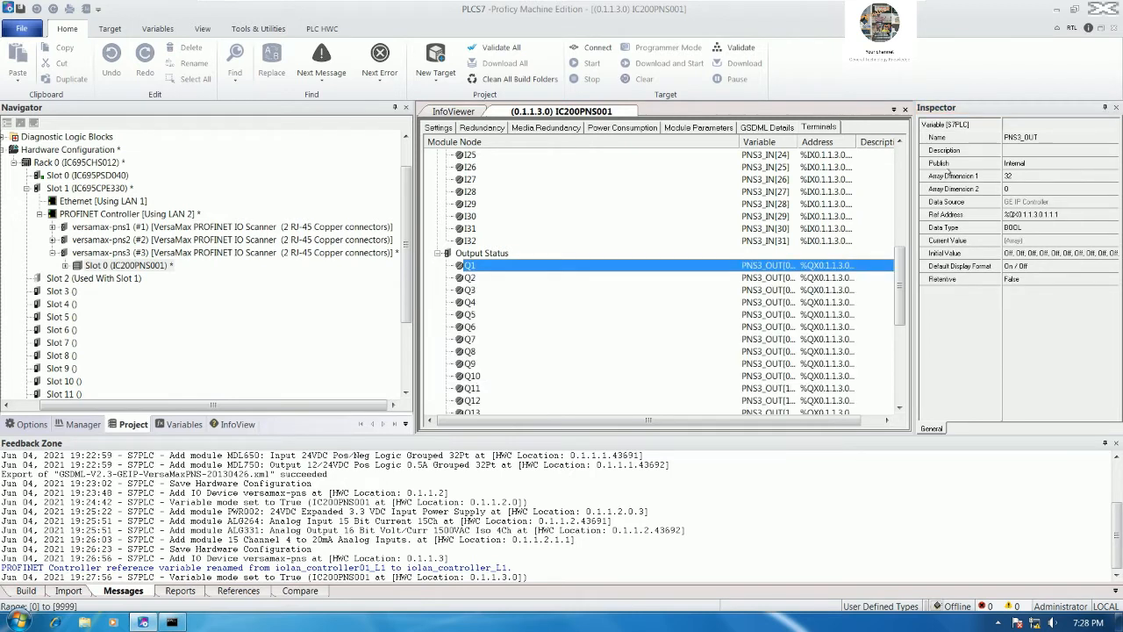
pyautogui.click(904, 110)
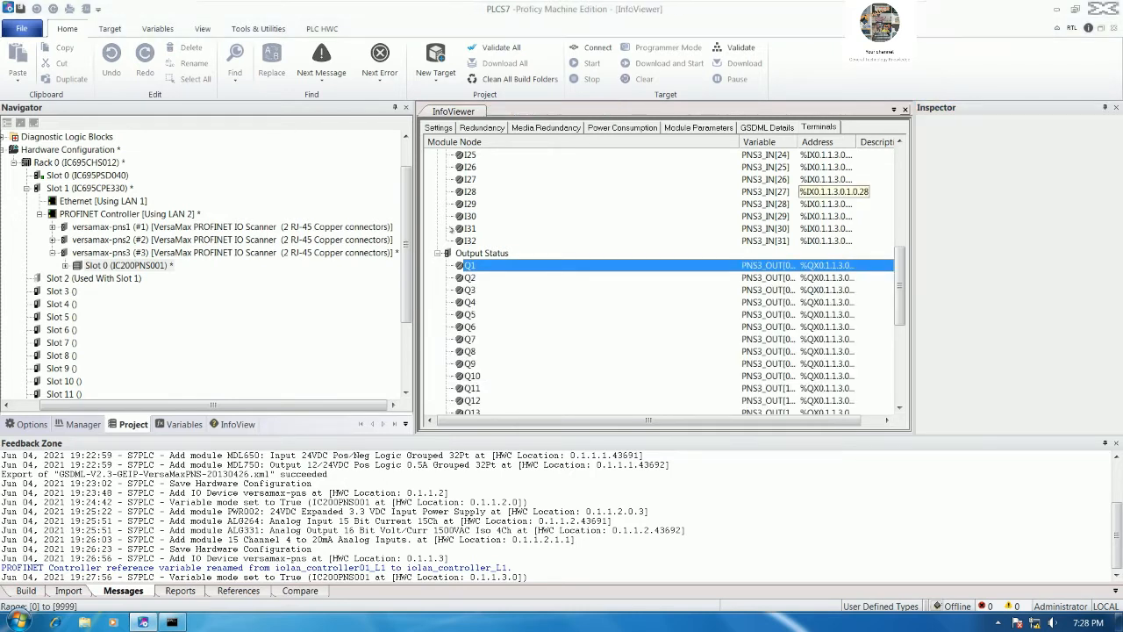
pyautogui.click(66, 266)
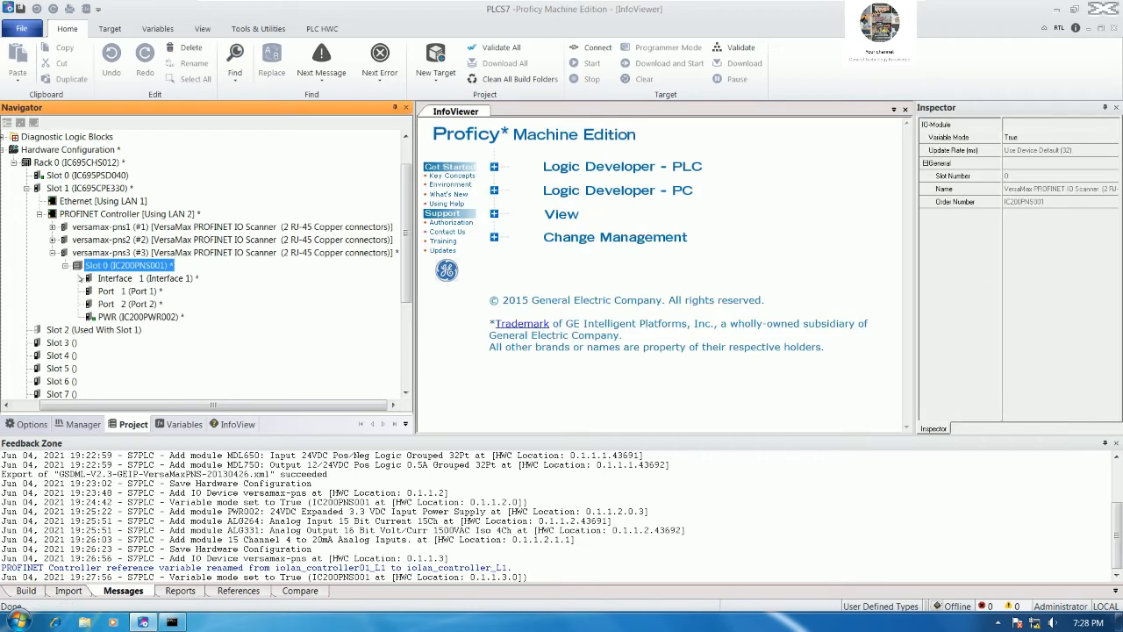
pyautogui.rightClick(153, 268)
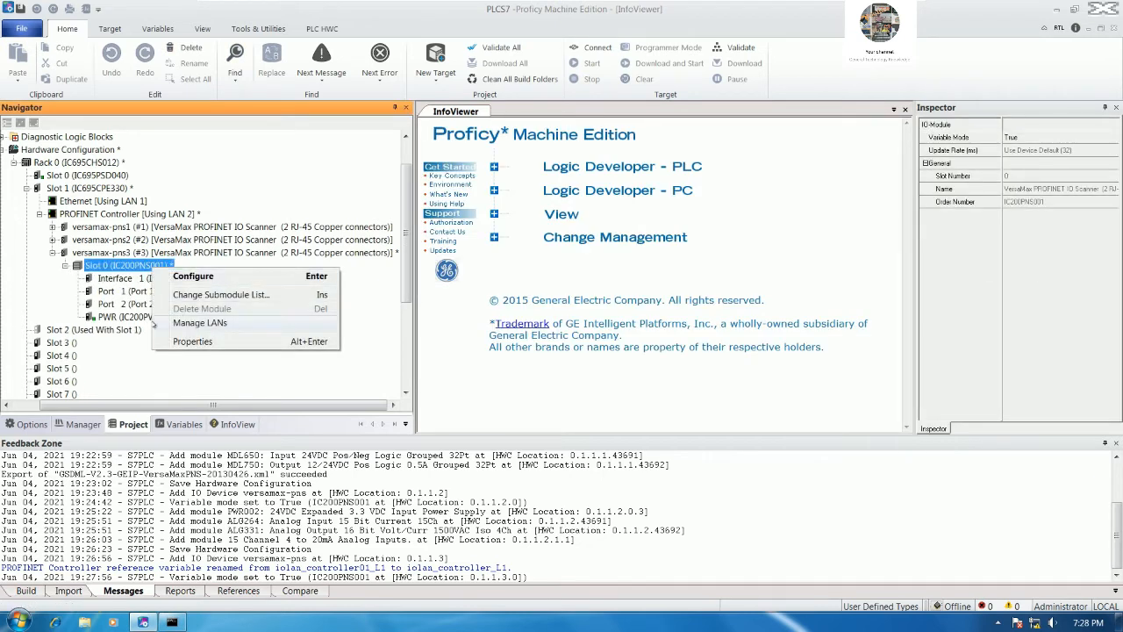
pyautogui.click(131, 292)
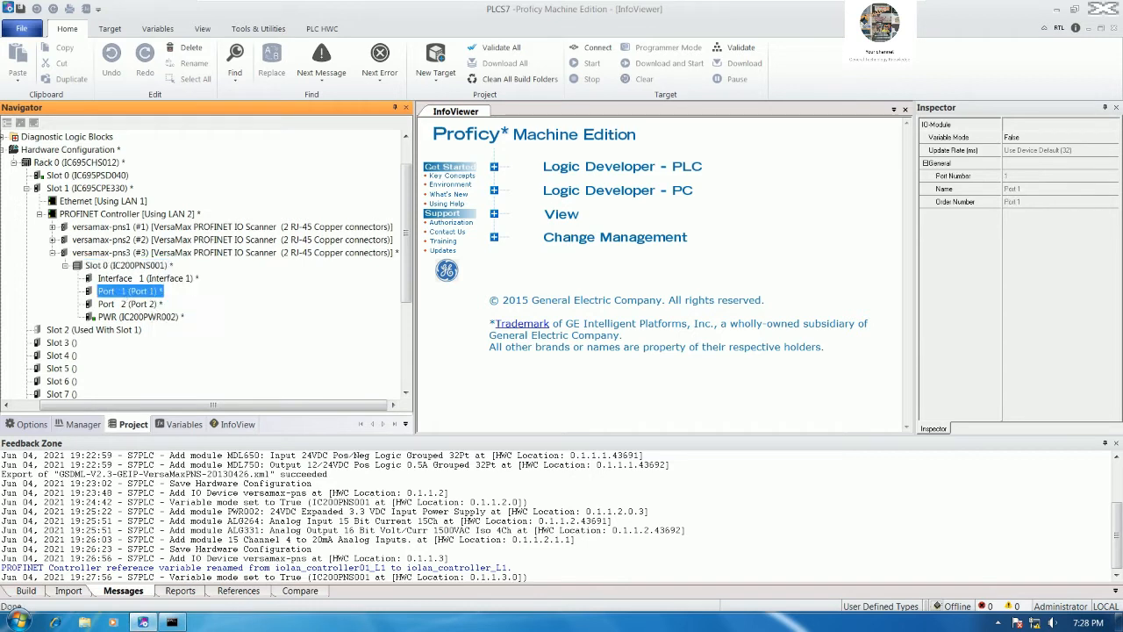
pyautogui.click(141, 316)
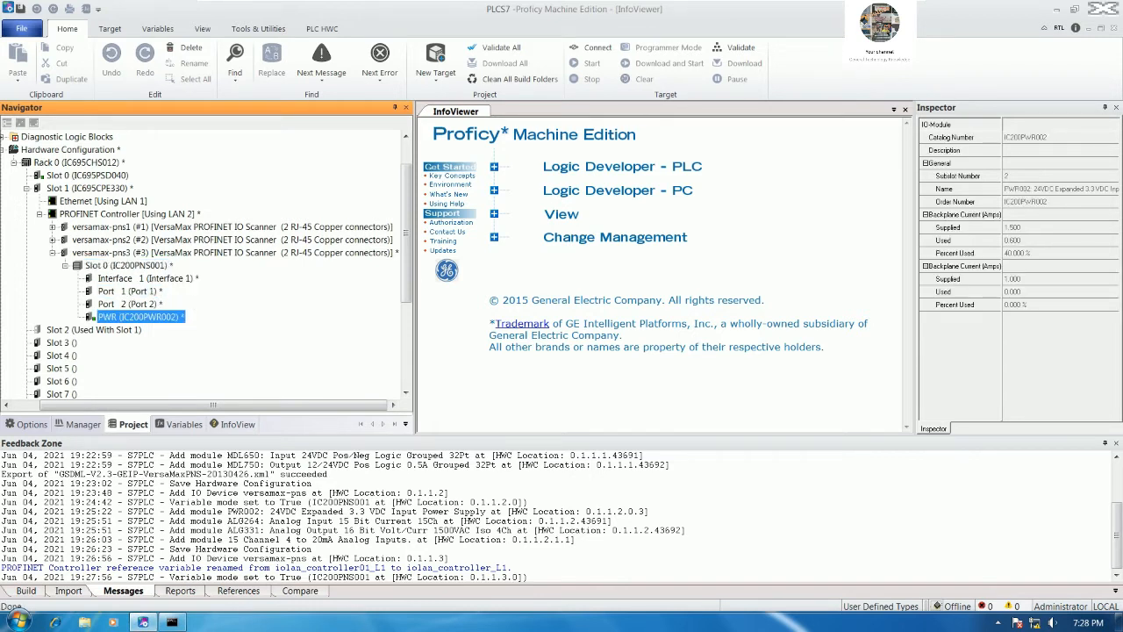
pyautogui.rightClick(141, 315)
pyautogui.click(143, 289)
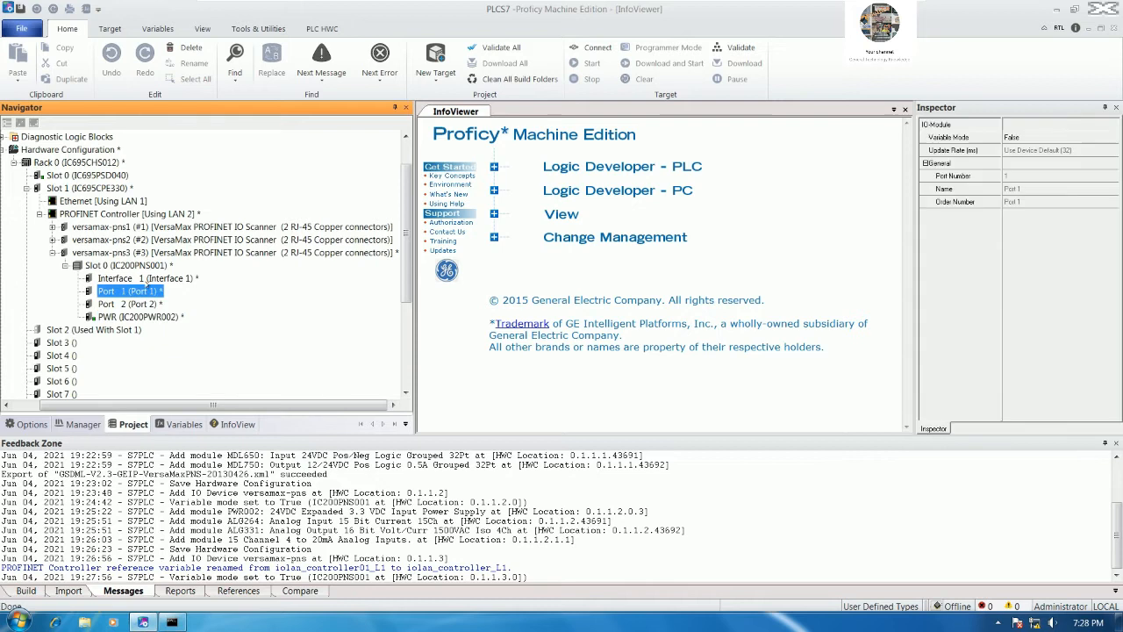
pyautogui.click(146, 278)
pyautogui.click(163, 254)
pyautogui.rightClick(163, 254)
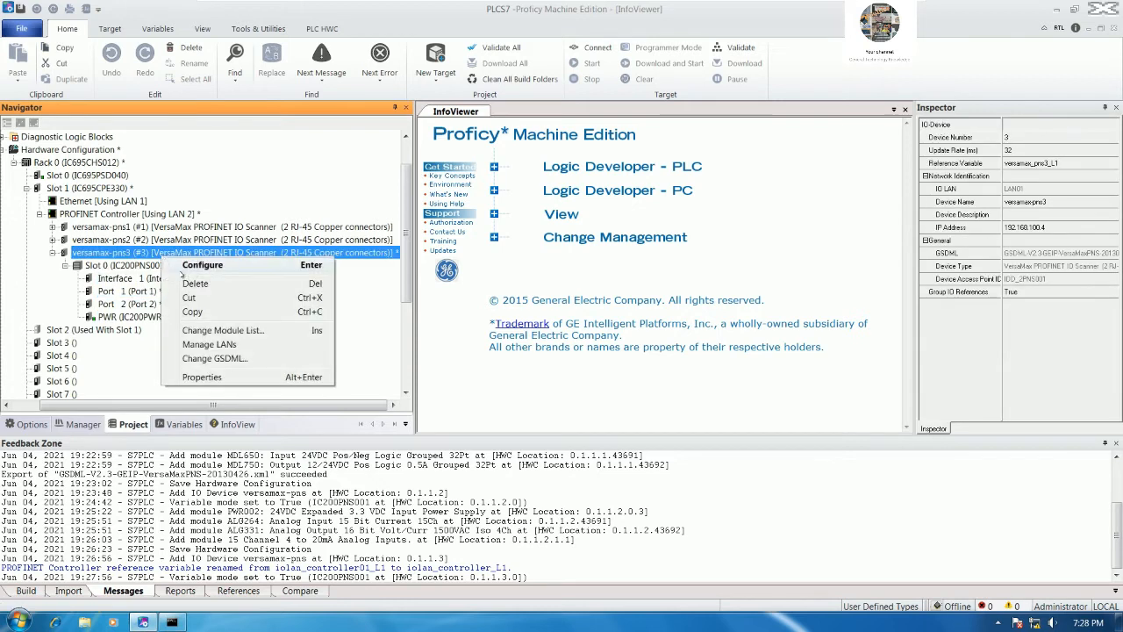
pyautogui.click(213, 330)
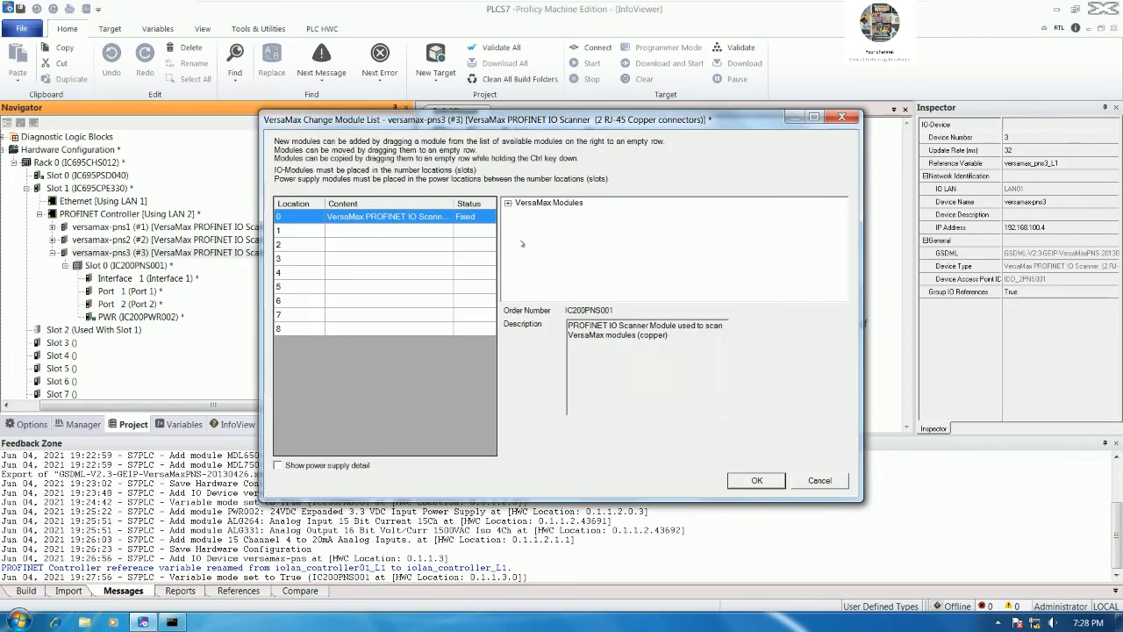
pyautogui.click(841, 116)
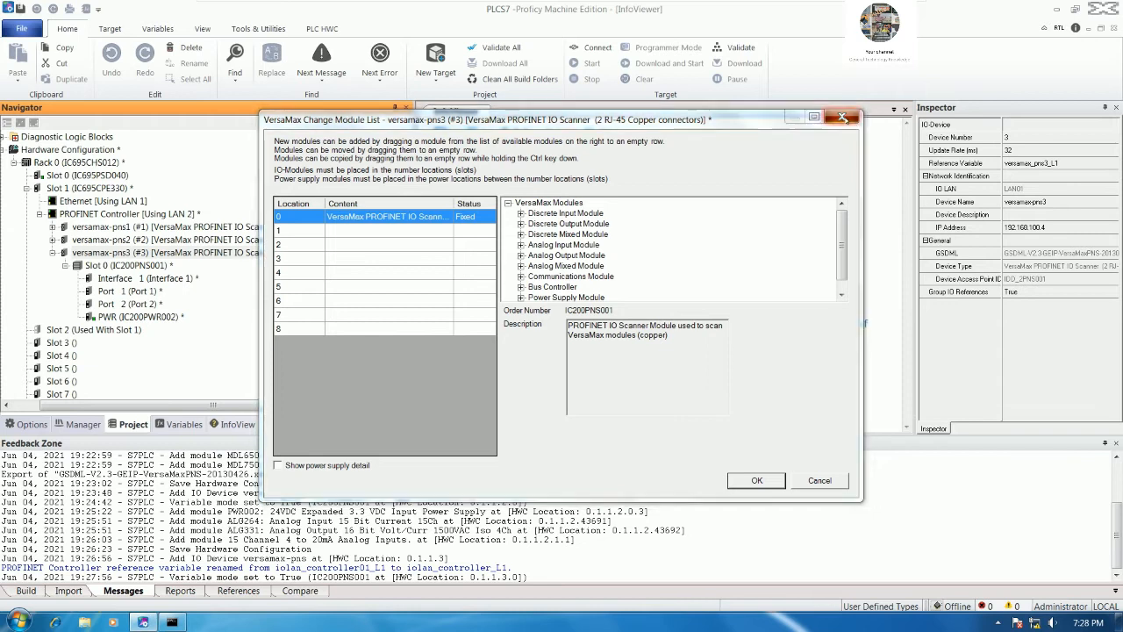
# Step: Add a second IC200PWR002 power supply to the submodule list of versamax-pns3's Slot 0 IC200PNS001 module
pyautogui.rightClick(166, 279)
pyautogui.rightClick(167, 265)
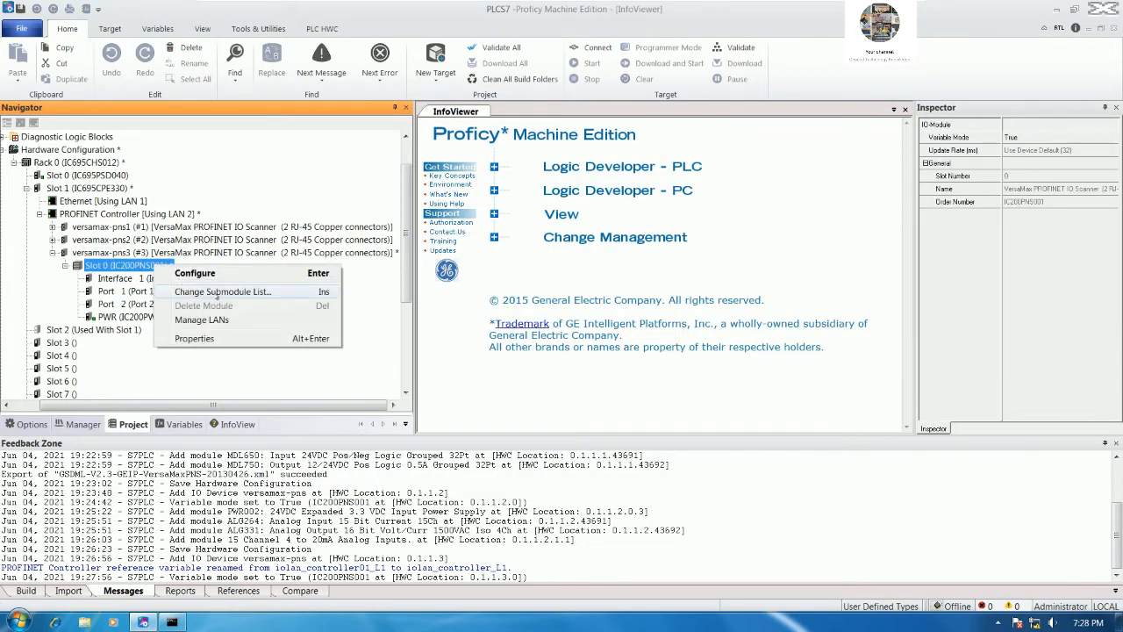
pyautogui.click(218, 293)
pyautogui.click(509, 183)
pyautogui.moveTo(537, 194); pyautogui.dragTo(437, 210)
pyautogui.click(757, 480)
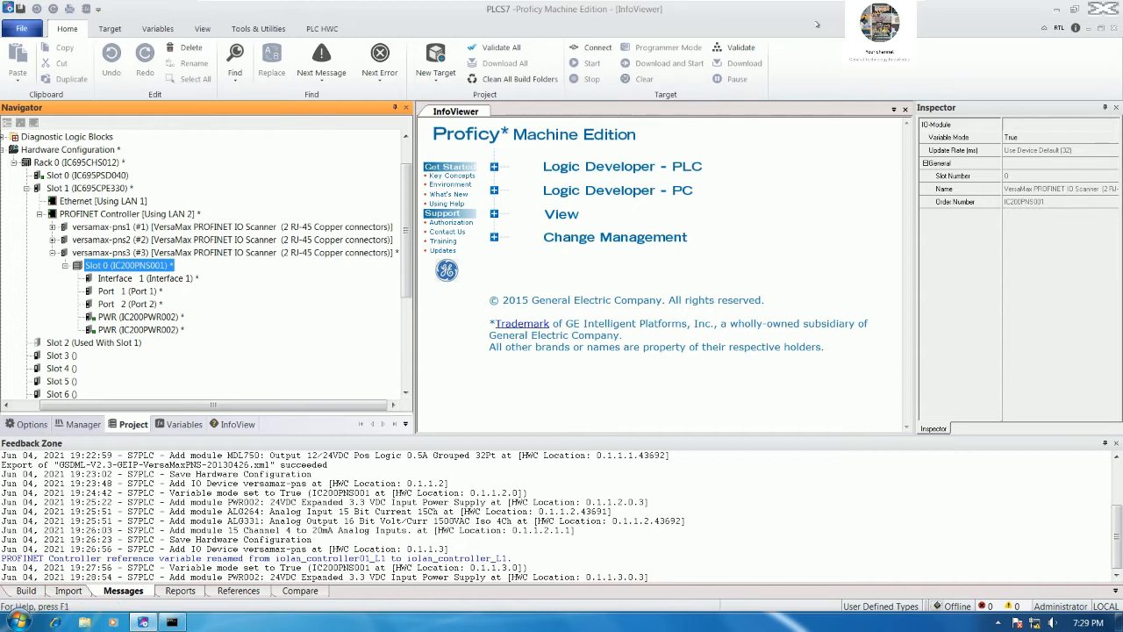
# Step: Switch to PowerPoint to check the PNS001(3) station on the hardware slide, and return to Proficy Machine Edition
pyautogui.moveTo(809, 1)
pyautogui.click(868, 8)
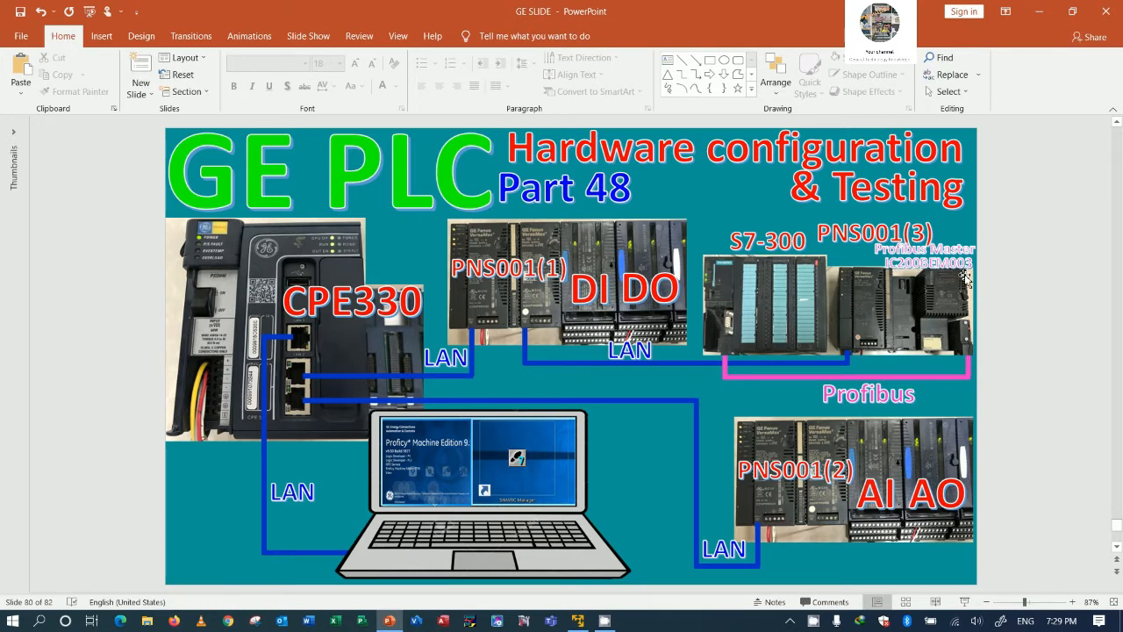
pyautogui.click(578, 620)
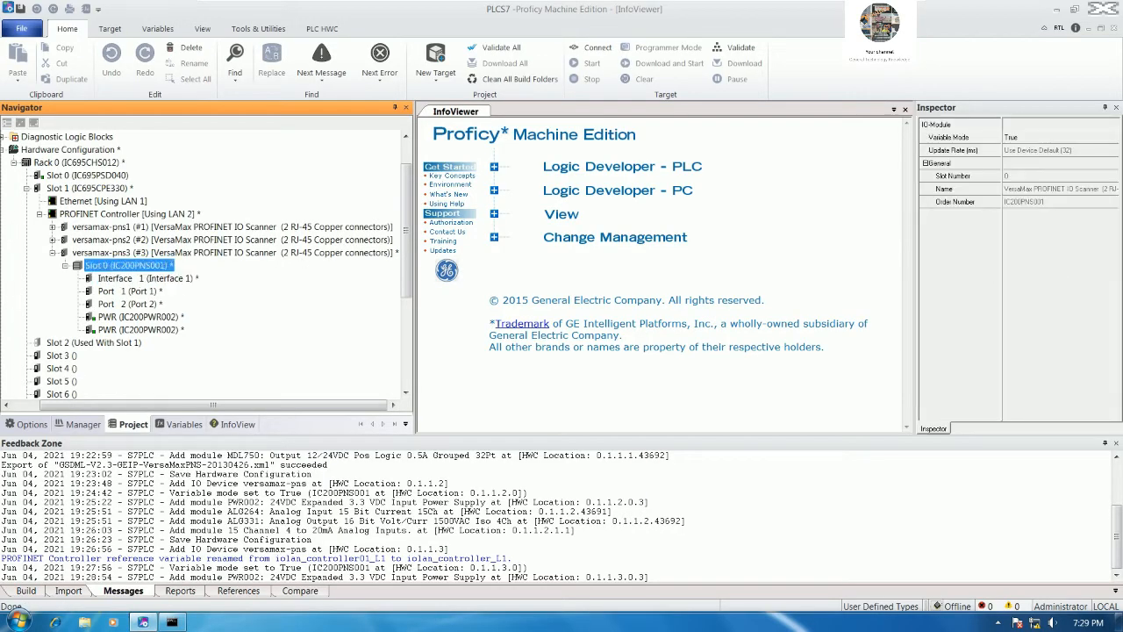
# Step: Add the BEM003 ProfiBus Master bus controller to location 1 in versamax-pns3's module list
pyautogui.rightClick(183, 252)
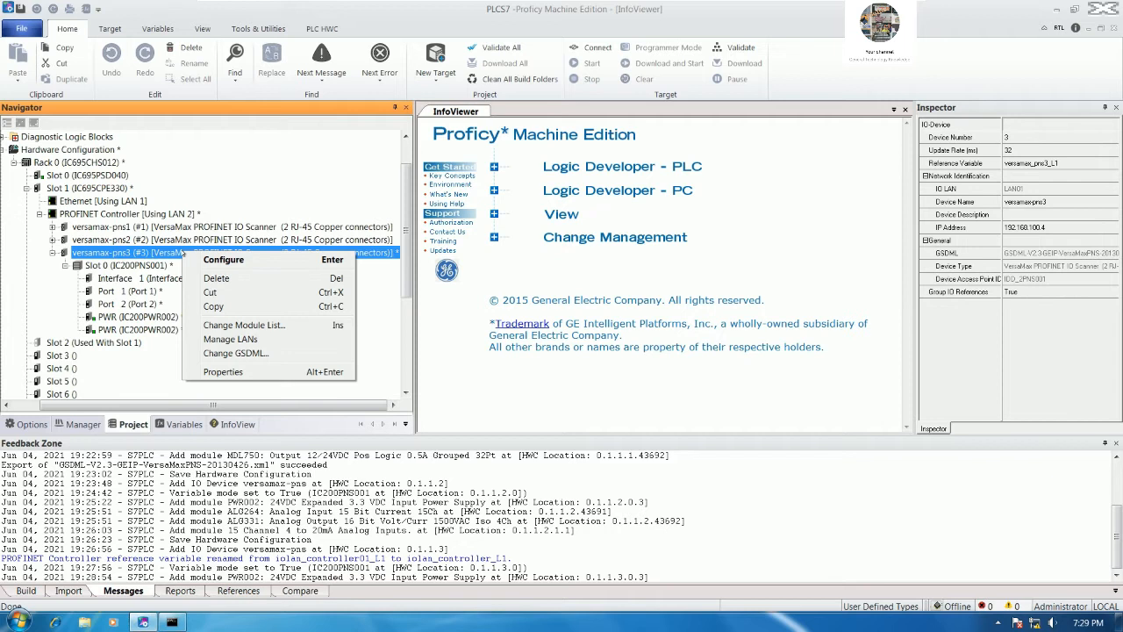
pyautogui.click(237, 324)
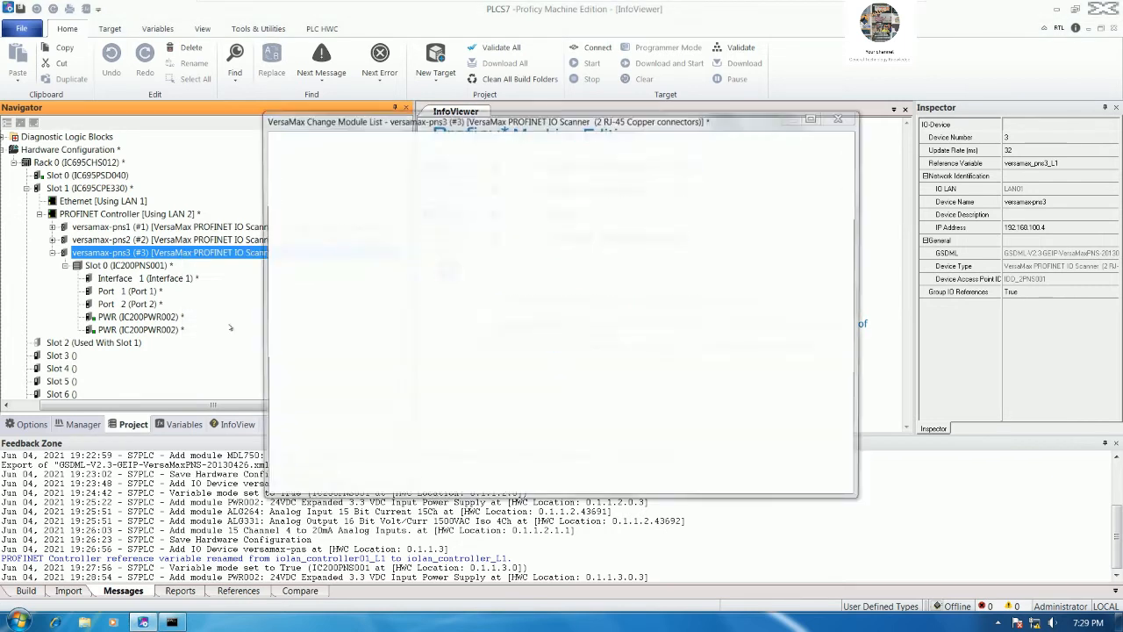
pyautogui.click(508, 204)
pyautogui.scroll(-1, 619, 277)
pyautogui.click(522, 276)
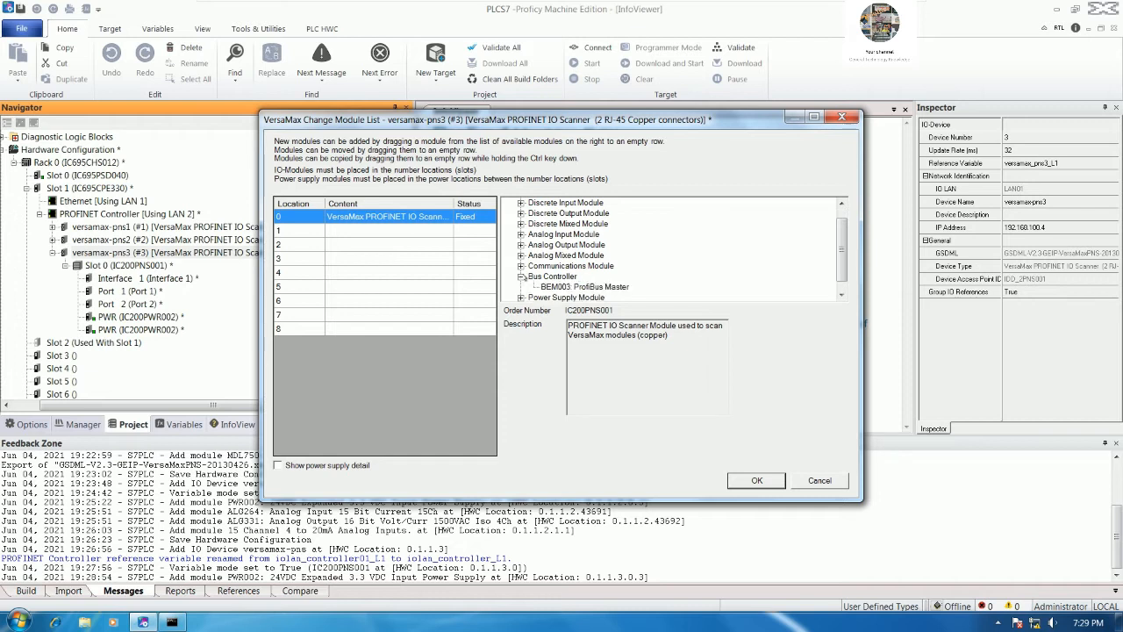
pyautogui.click(564, 287)
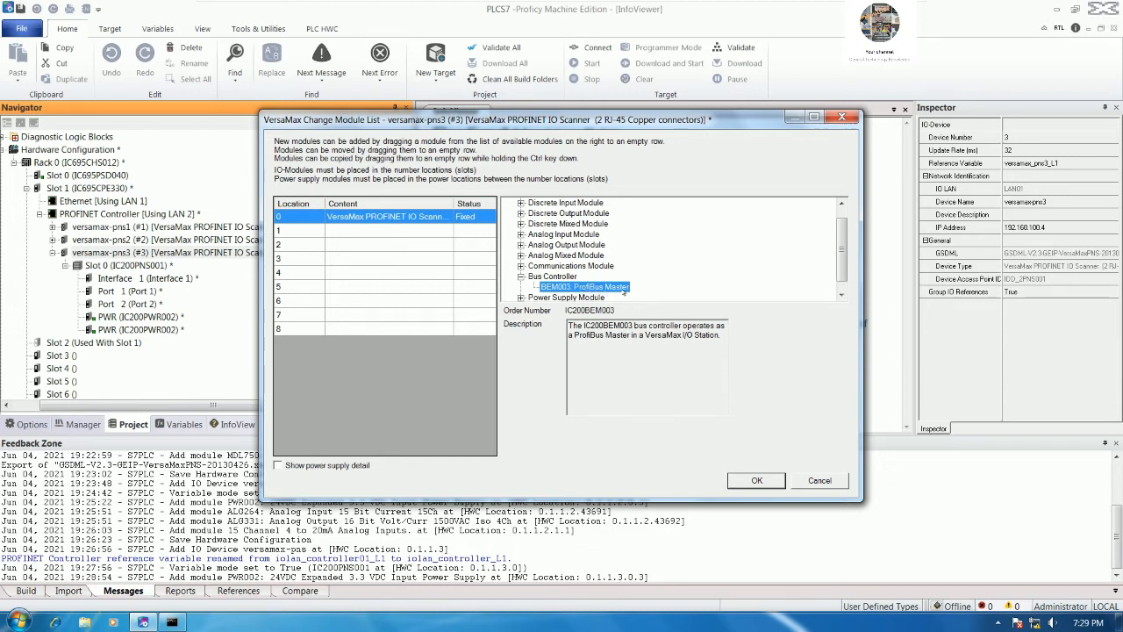
pyautogui.moveTo(574, 278); pyautogui.dragTo(378, 230)
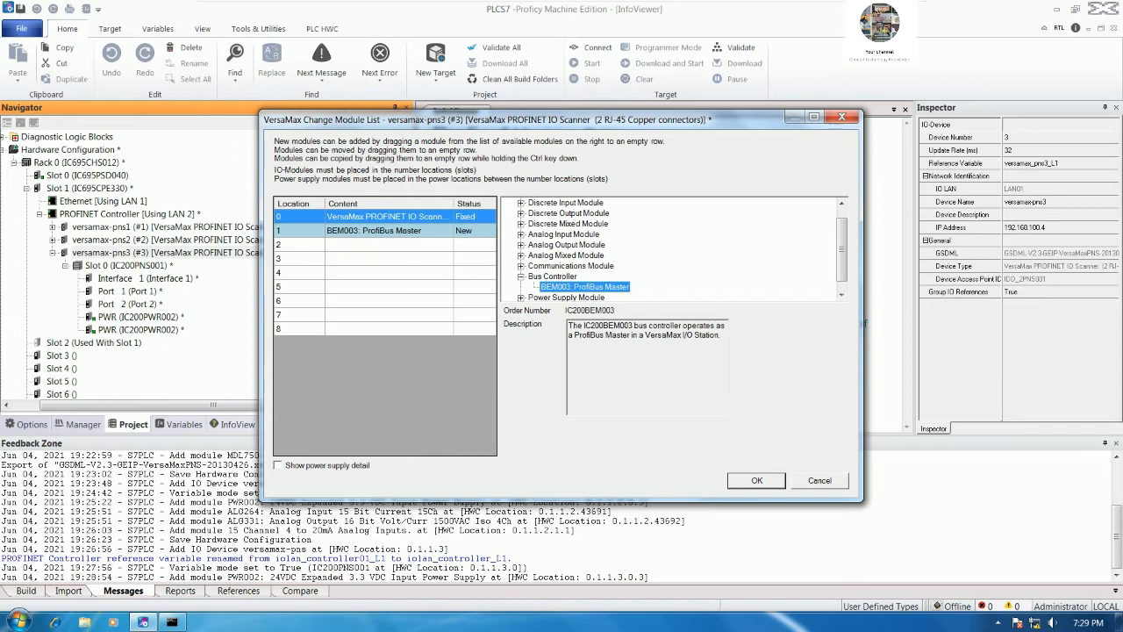
pyautogui.click(756, 480)
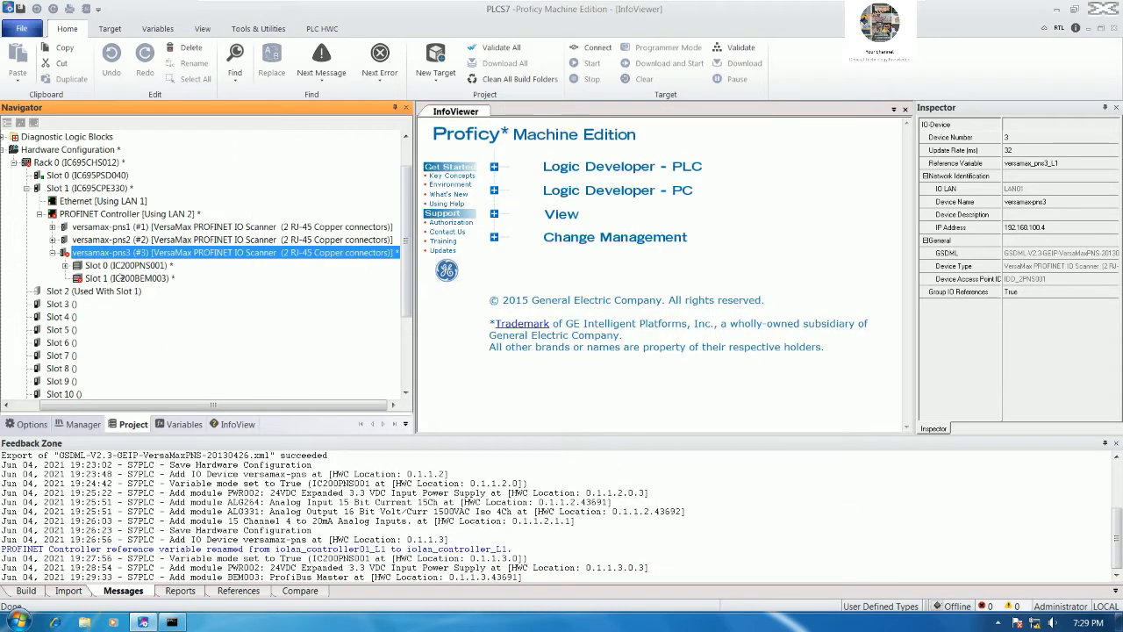
# Step: In the IC200BEM003 settings, set the Slave Diagnostics/Firmware ID address to %AI00016 and DPV1 Status to %AI00018
pyautogui.doubleClick(114, 277)
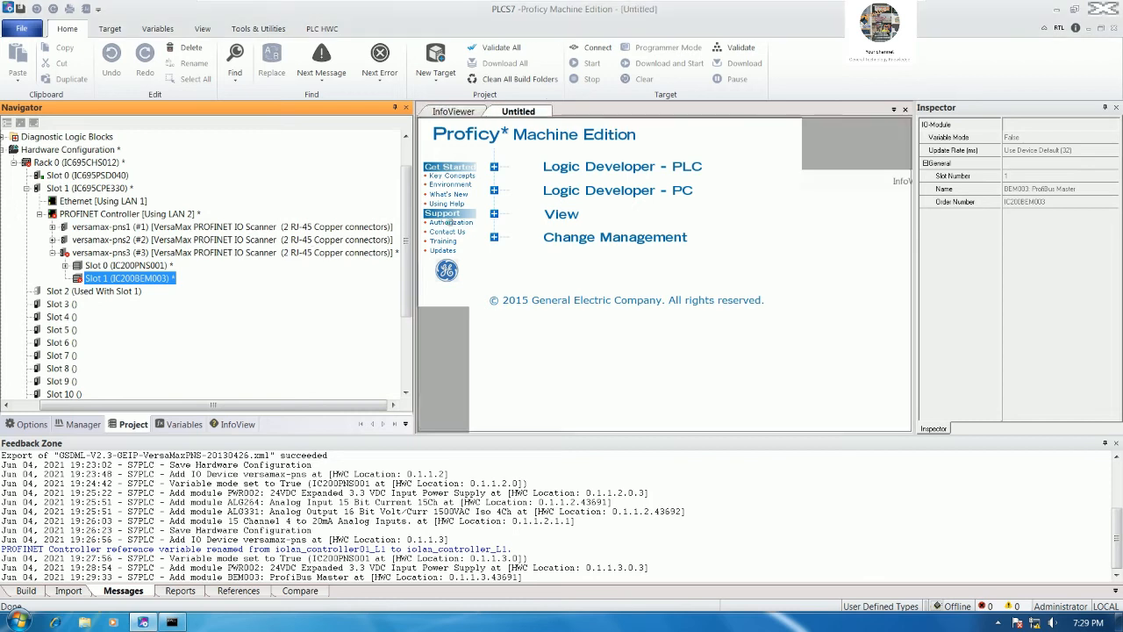
pyautogui.moveTo(590, 172)
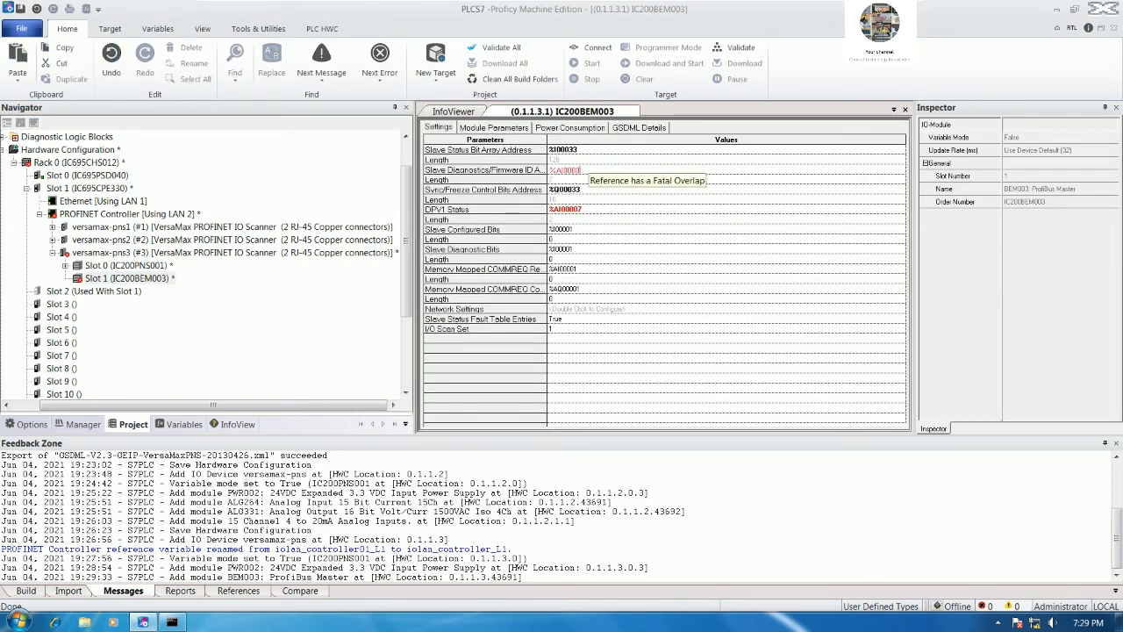
pyautogui.press('Return')
pyautogui.doubleClick(595, 210)
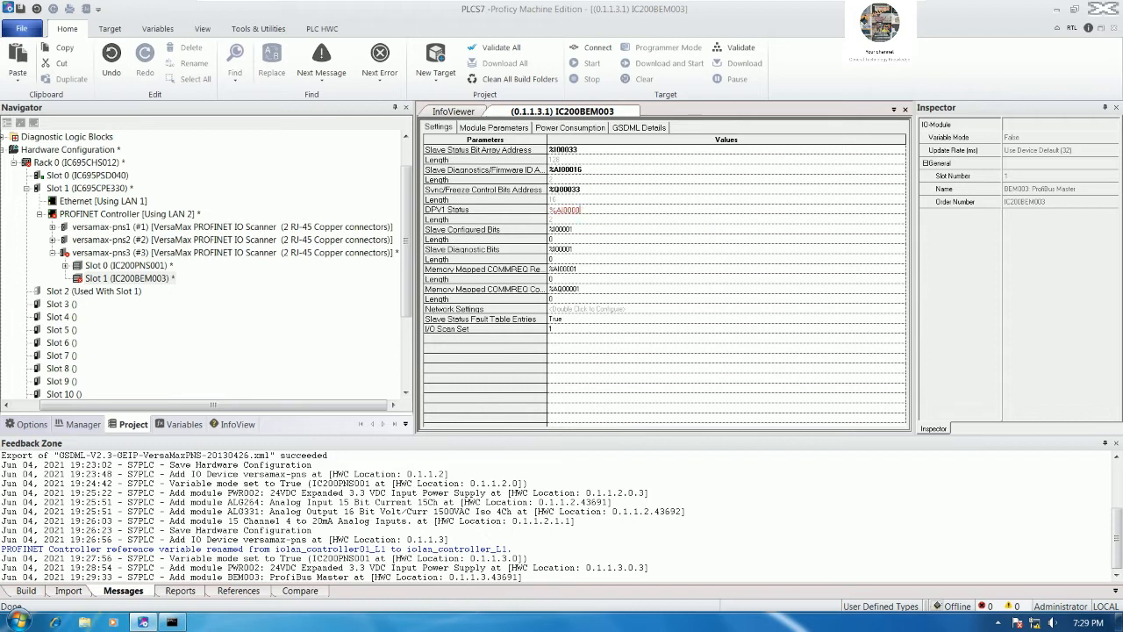
pyautogui.write('18')
pyautogui.press('Return')
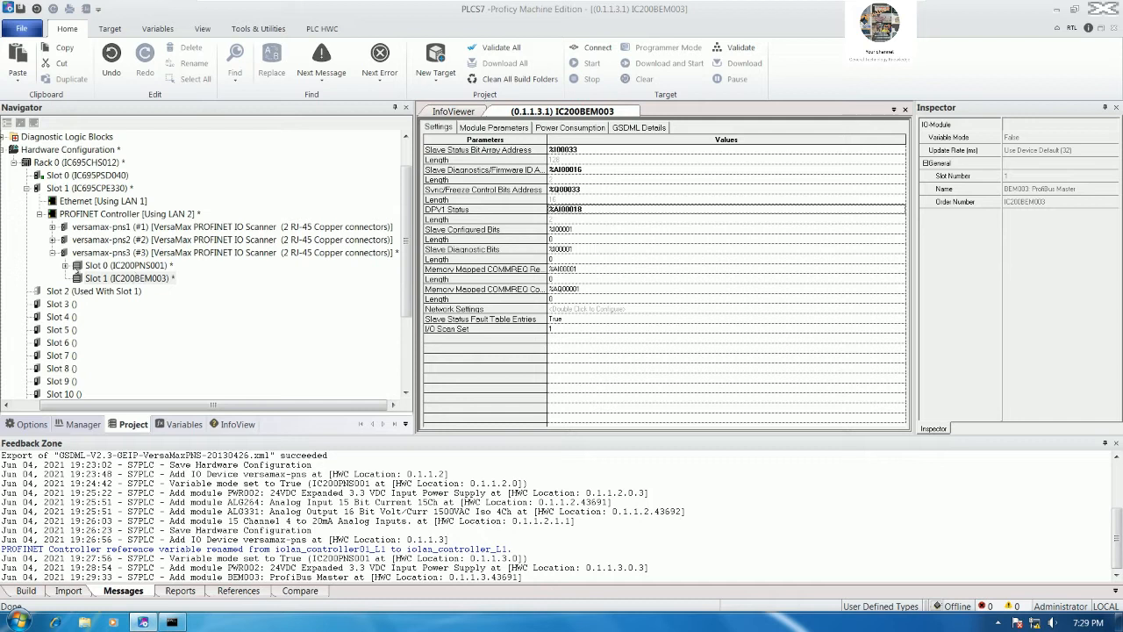
# Step: Review the modules under versamax-pns3 and compare them with the PNS001(3) station on the PowerPoint hardware slide
pyautogui.click(122, 279)
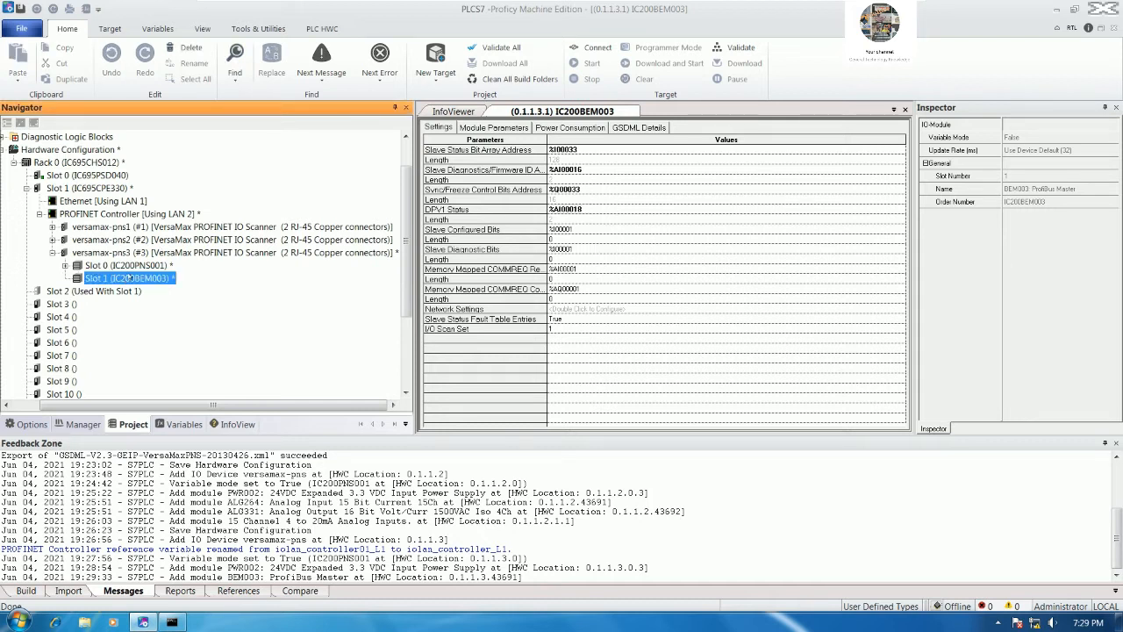
pyautogui.click(67, 265)
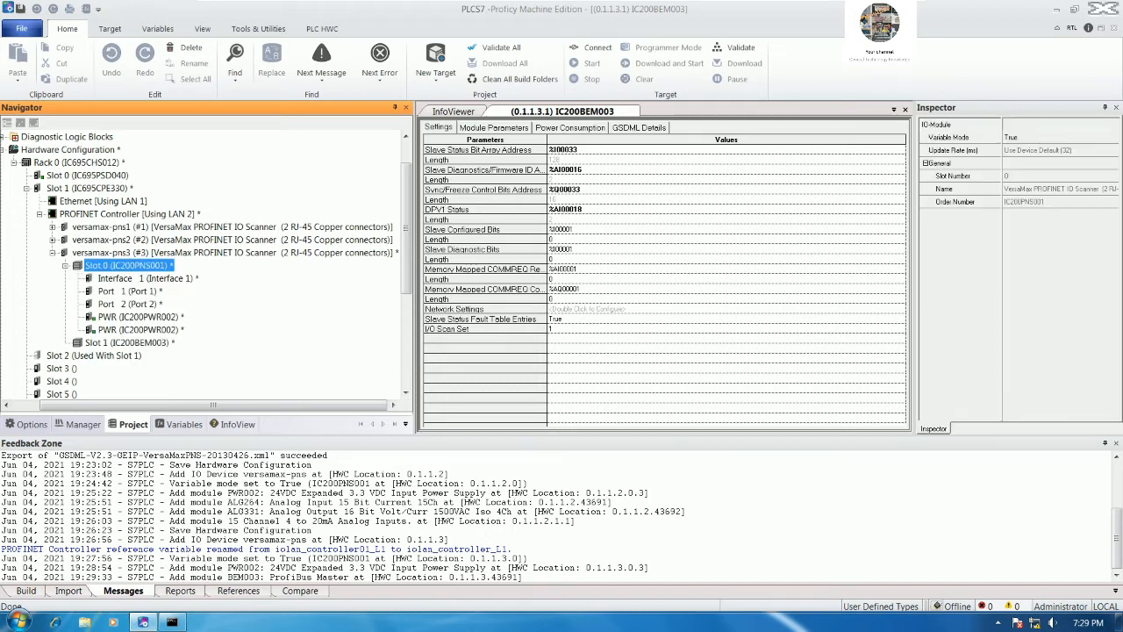
pyautogui.scroll(-2, 167, 276)
pyautogui.scroll(2, 178, 278)
pyautogui.click(162, 340)
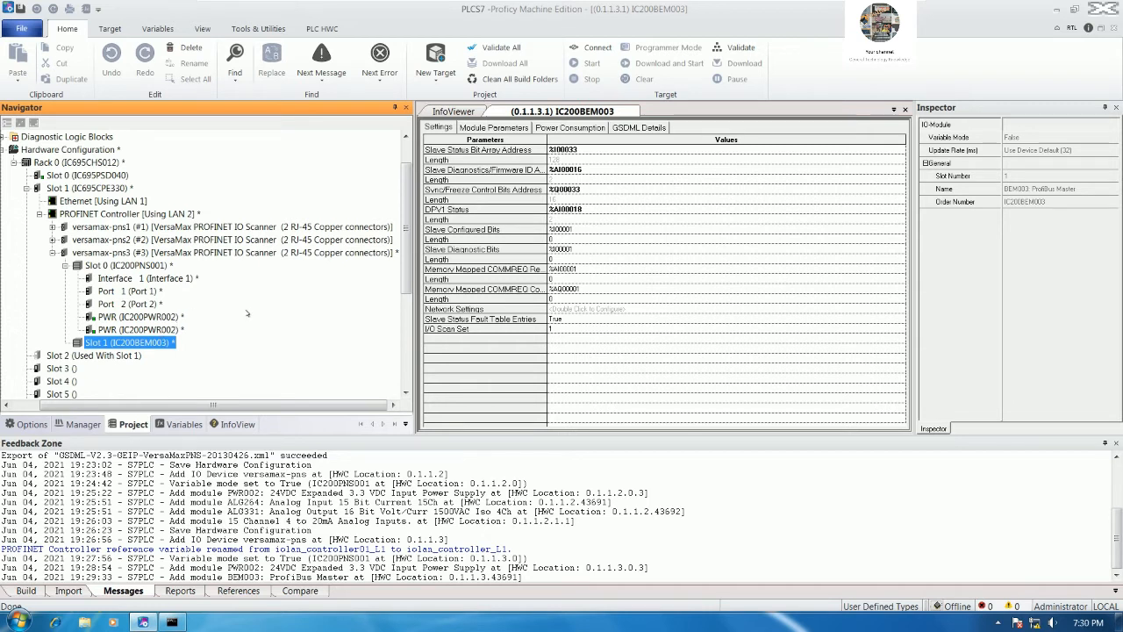
pyautogui.moveTo(823, 3)
pyautogui.click(875, 6)
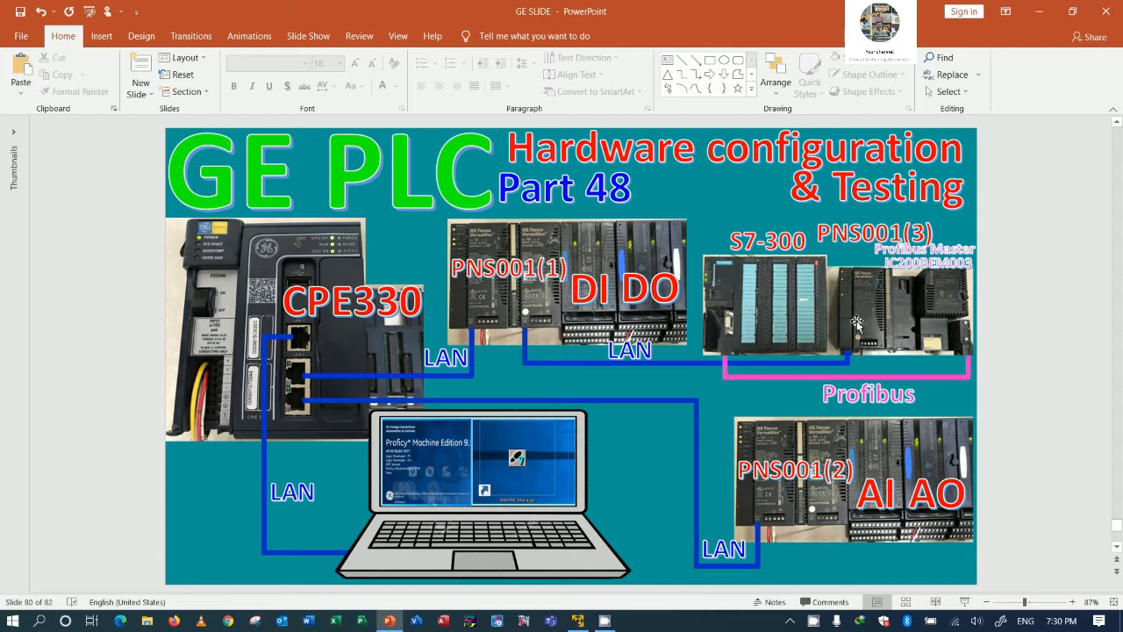
pyautogui.click(604, 621)
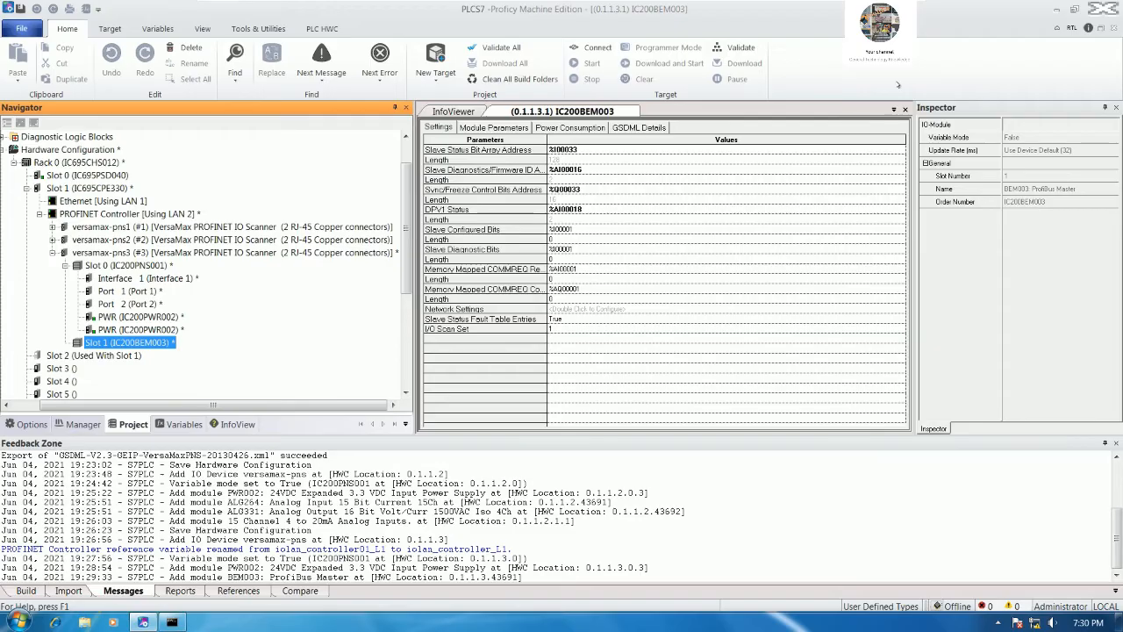
# Step: Minimize Proficy Machine Edition and move the CPU314C-2PN_V3 folder to the desktop's upper area, near the Proficy shortcut
pyautogui.click(1055, 9)
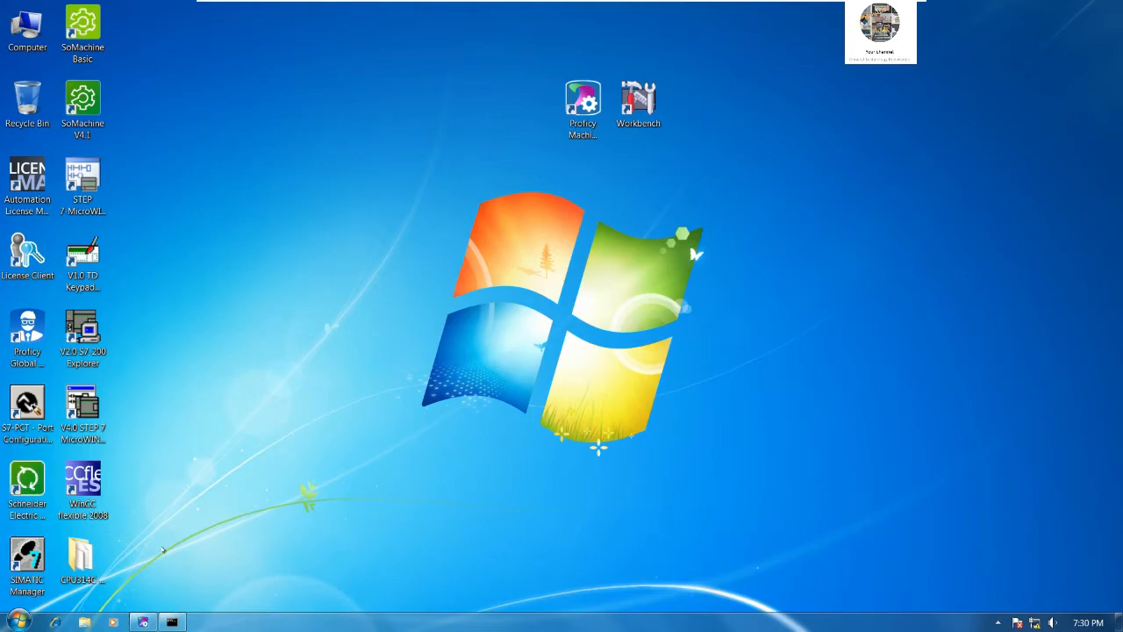
pyautogui.moveTo(82, 560); pyautogui.dragTo(448, 141)
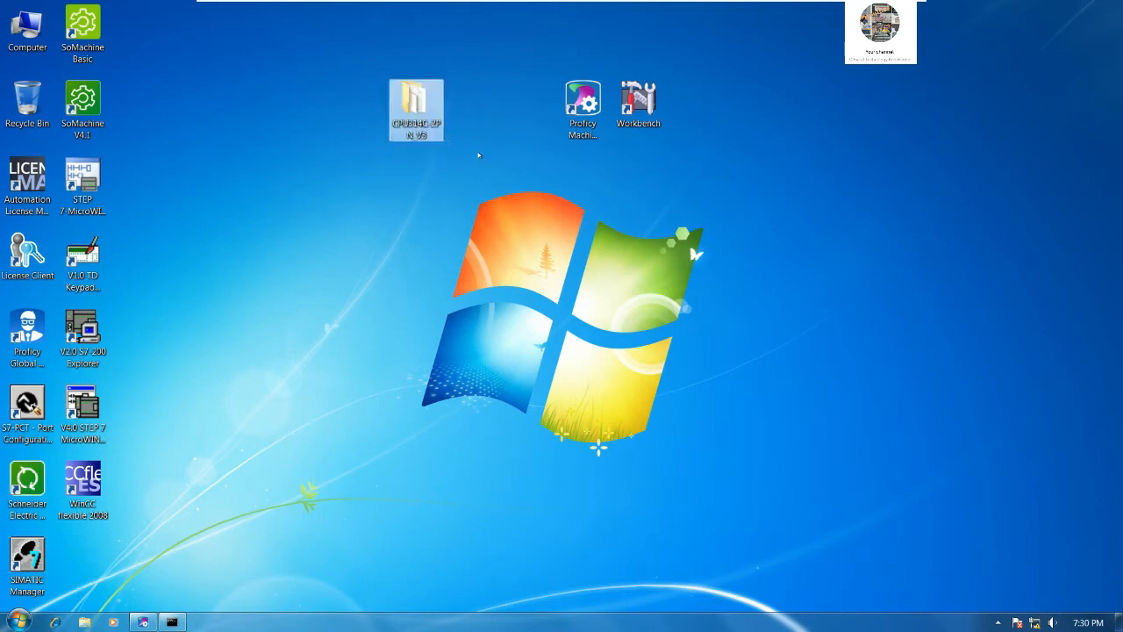
# Step: Open the CPU314C-2PN_V3 folder, inspect the properties of siem8198.gse, and close the folder
pyautogui.doubleClick(416, 107)
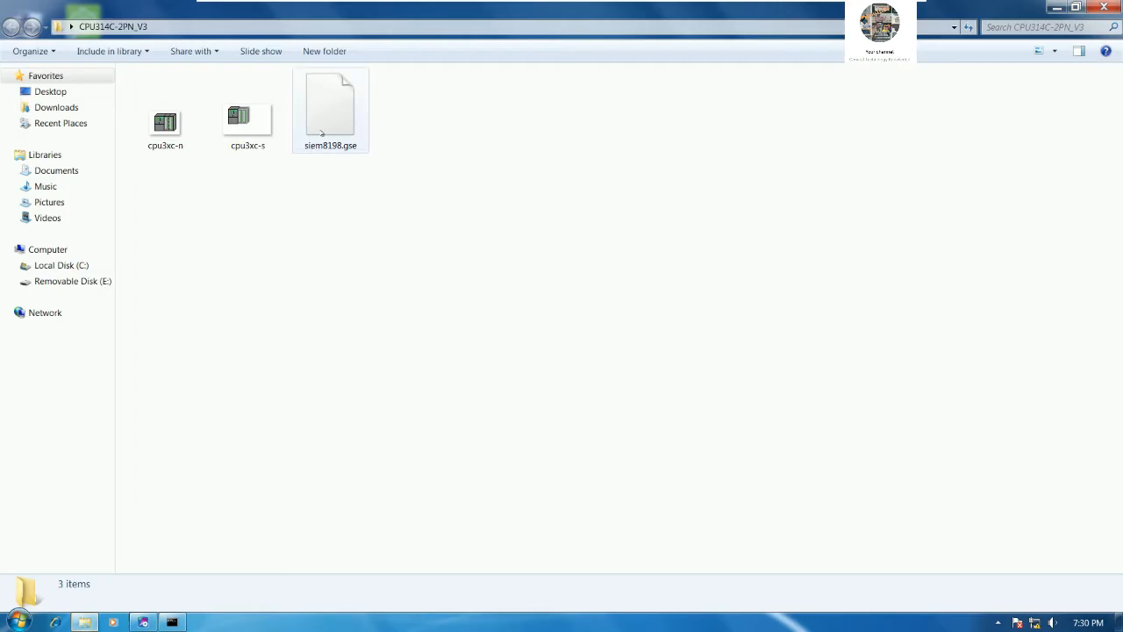
pyautogui.click(322, 131)
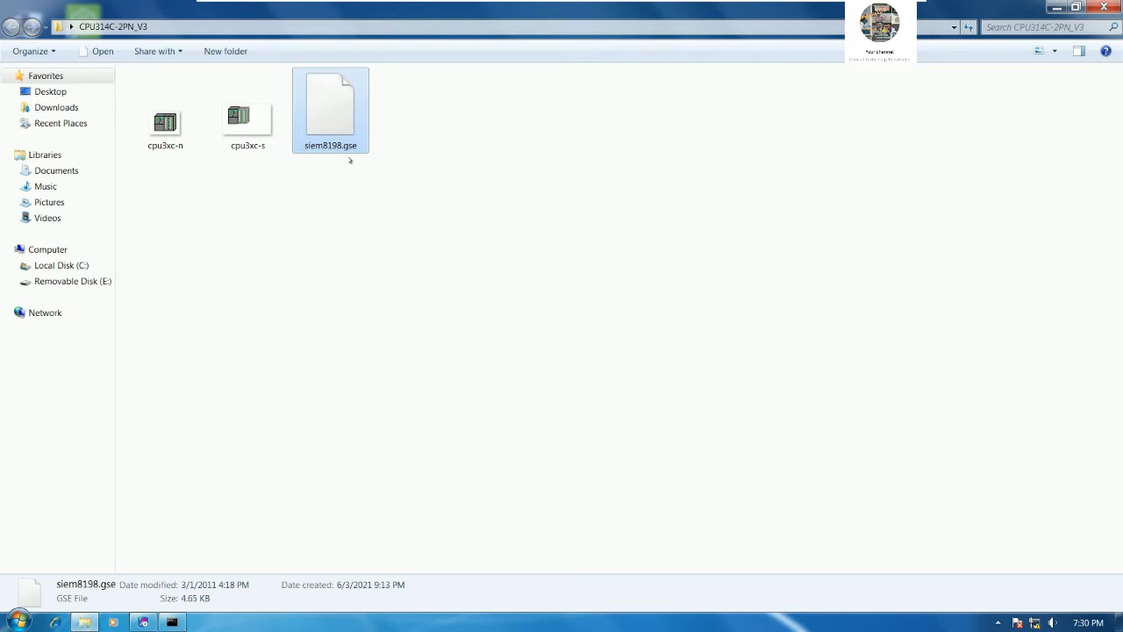
pyautogui.rightClick(335, 122)
pyautogui.click(361, 352)
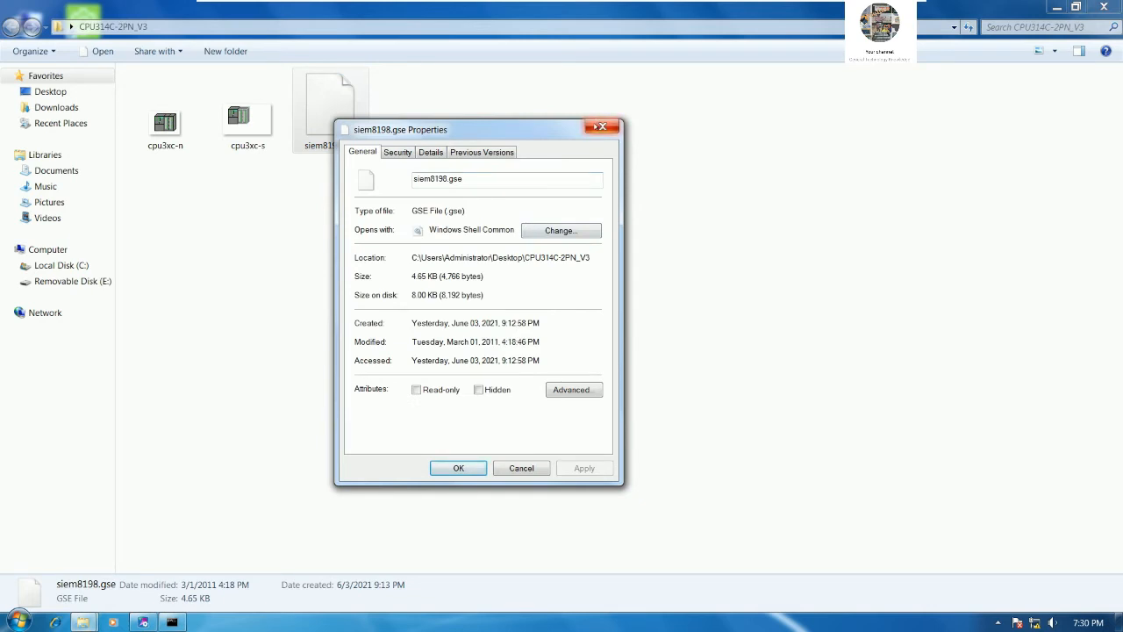
pyautogui.click(602, 126)
pyautogui.click(1104, 7)
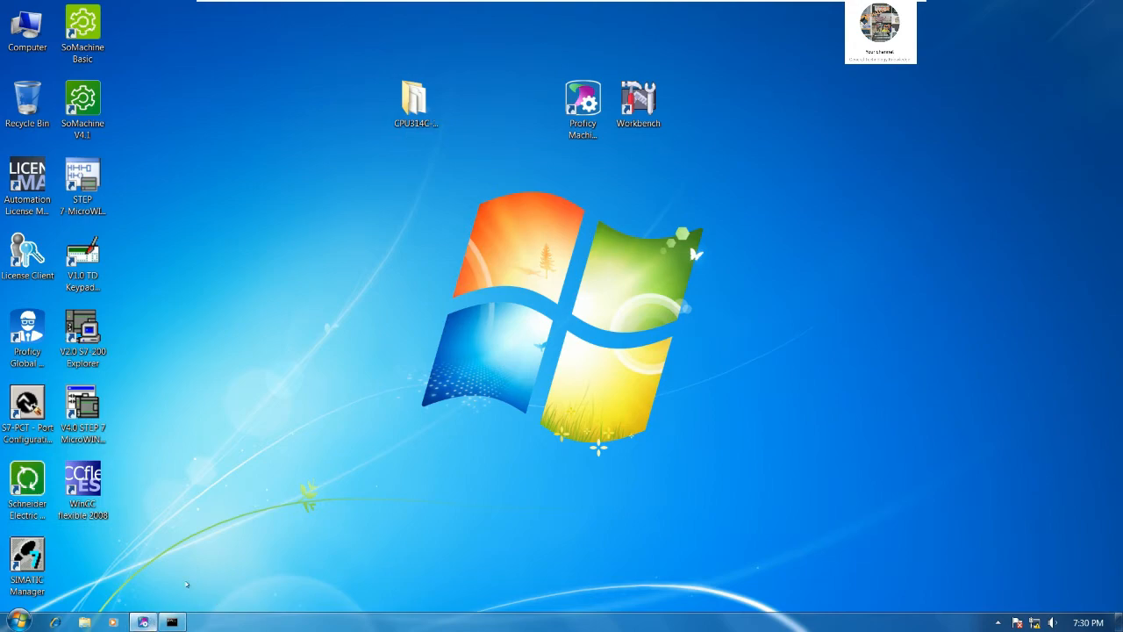
# Step: Switch to Proficy Machine Edition and look up the Siemens CPU314C-2PN/DP V3 in the Slave Catalog for IC200BEM003 under versamax-pns3
pyautogui.click(143, 622)
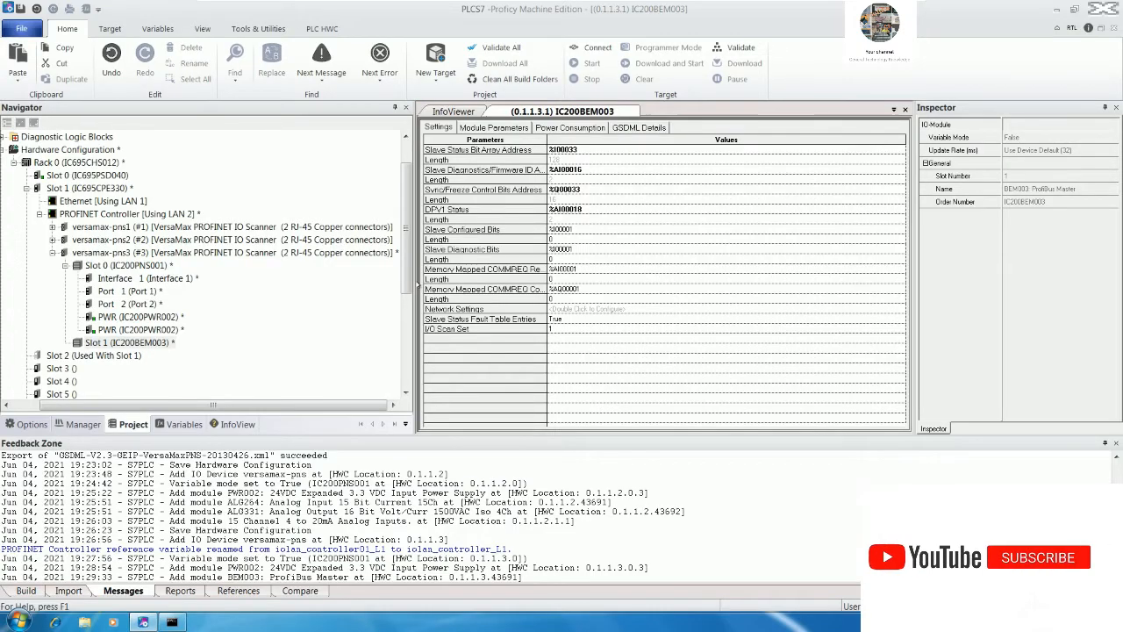
pyautogui.scroll(-2, 406, 317)
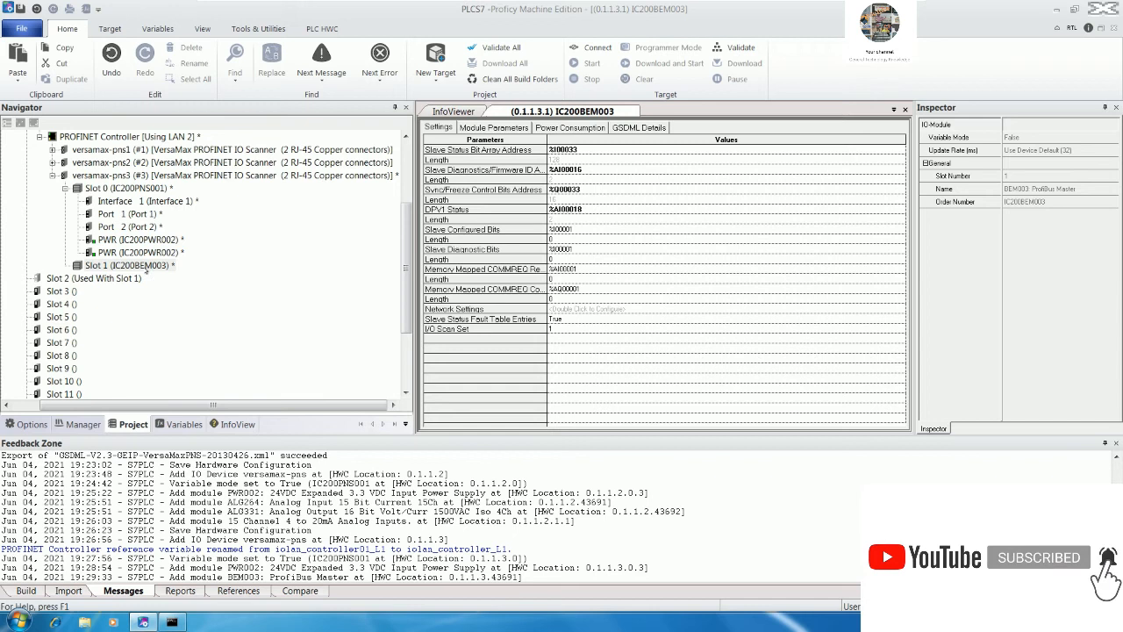
pyautogui.rightClick(146, 270)
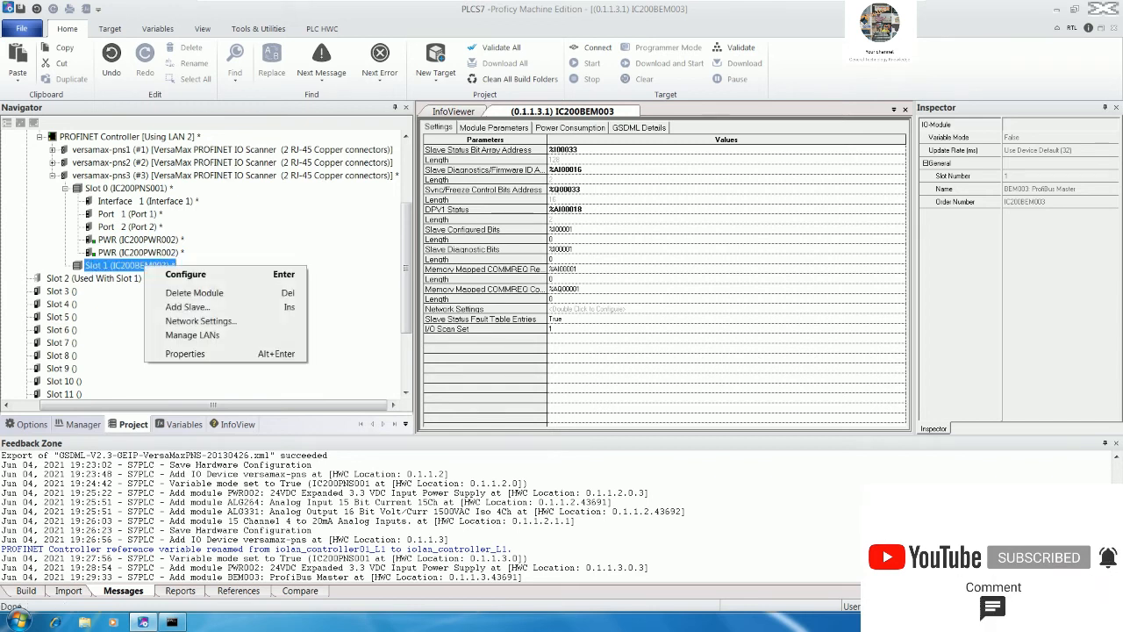
pyautogui.click(181, 307)
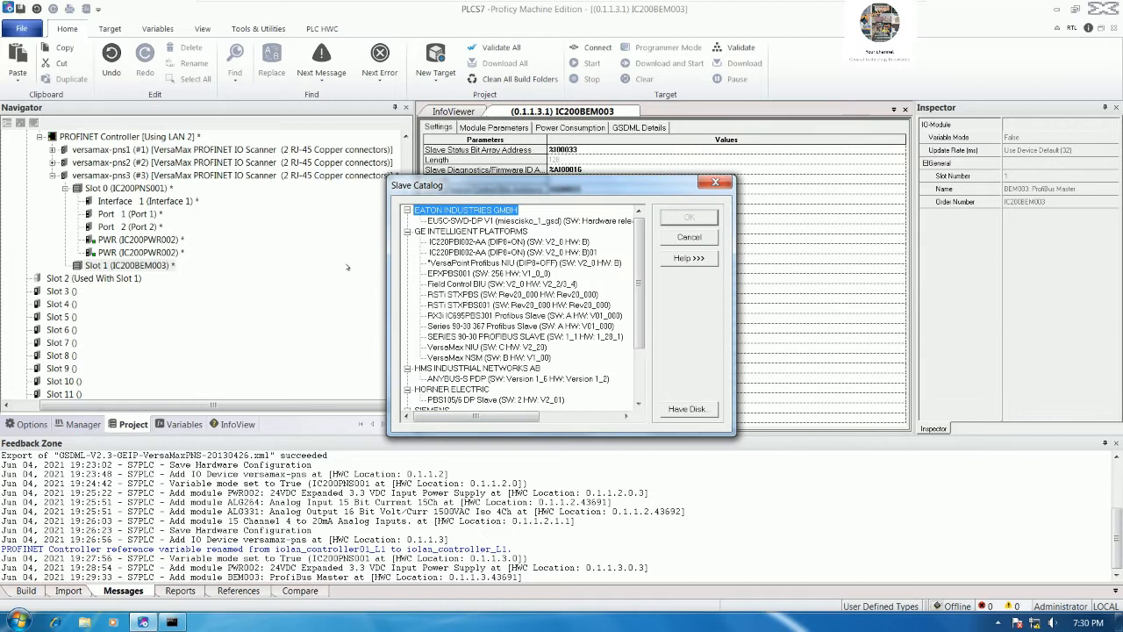
pyautogui.moveTo(639, 325); pyautogui.dragTo(638, 376)
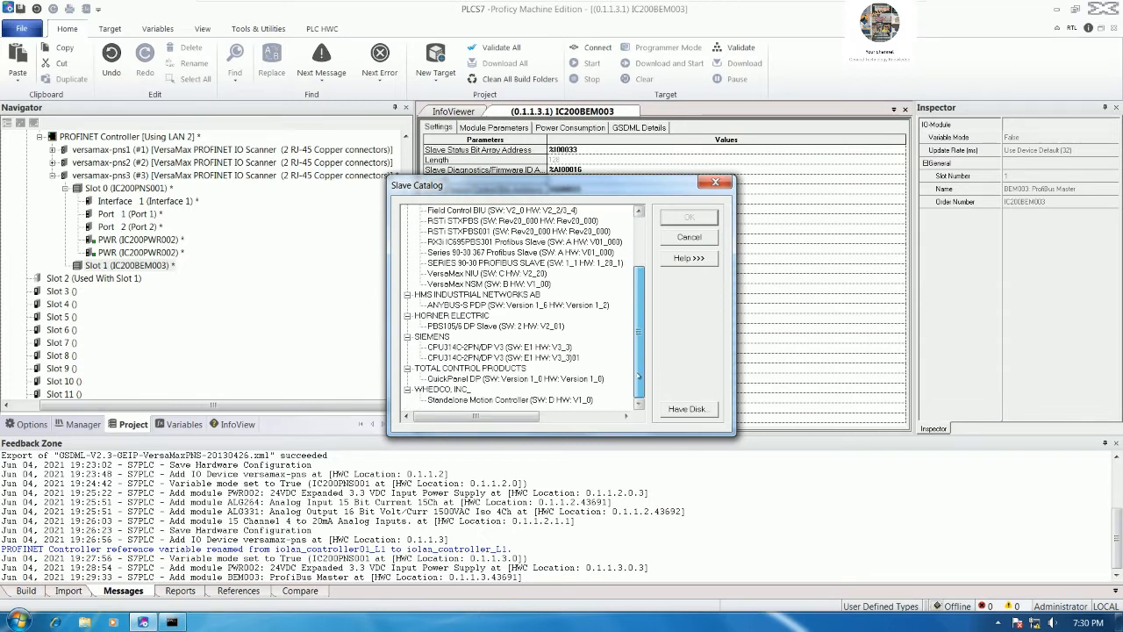
pyautogui.click(465, 347)
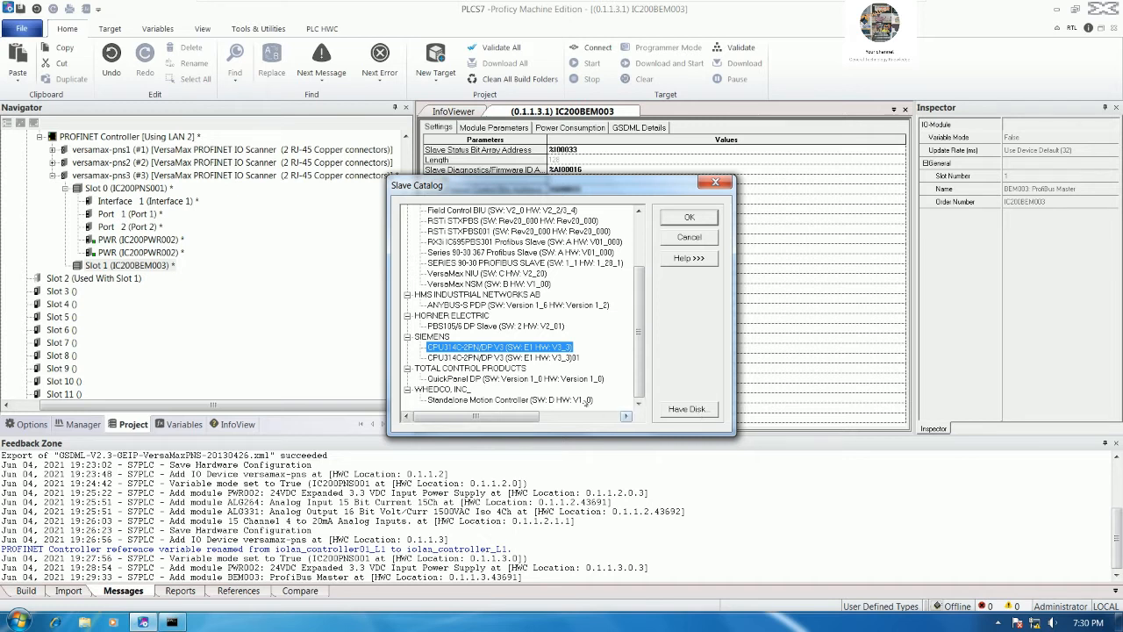
pyautogui.click(715, 182)
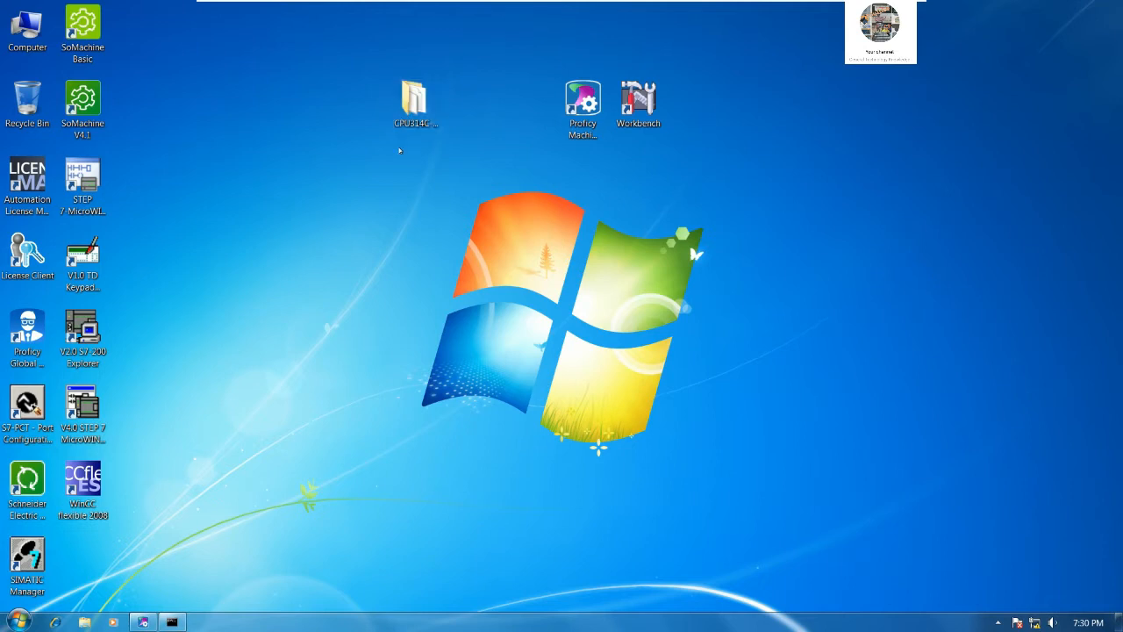
# Step: Return to Proficy Machine Edition, add a Siemens CPU314C-2PN/DP V3 slave to IC200BEM003, and set its station to 5
pyautogui.click(144, 621)
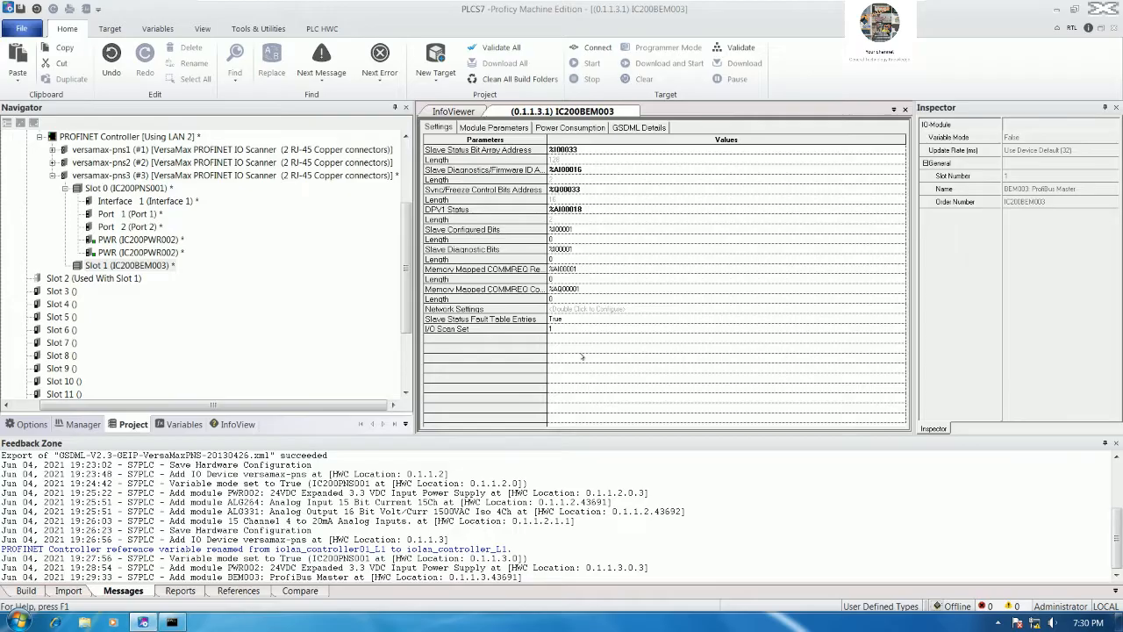
pyautogui.rightClick(158, 266)
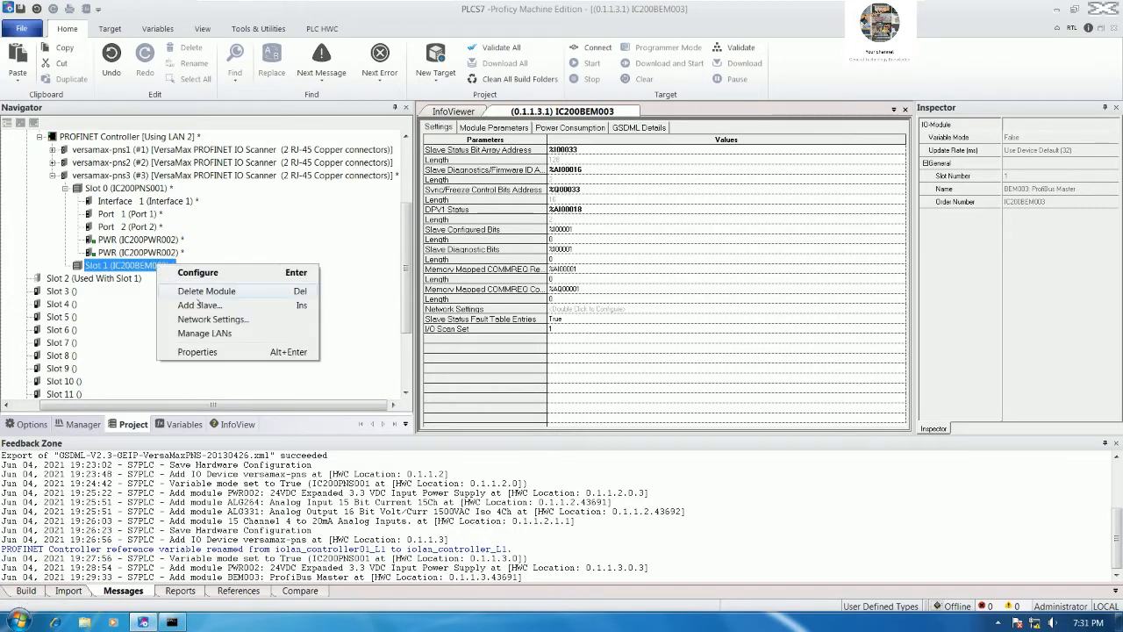
pyautogui.click(200, 304)
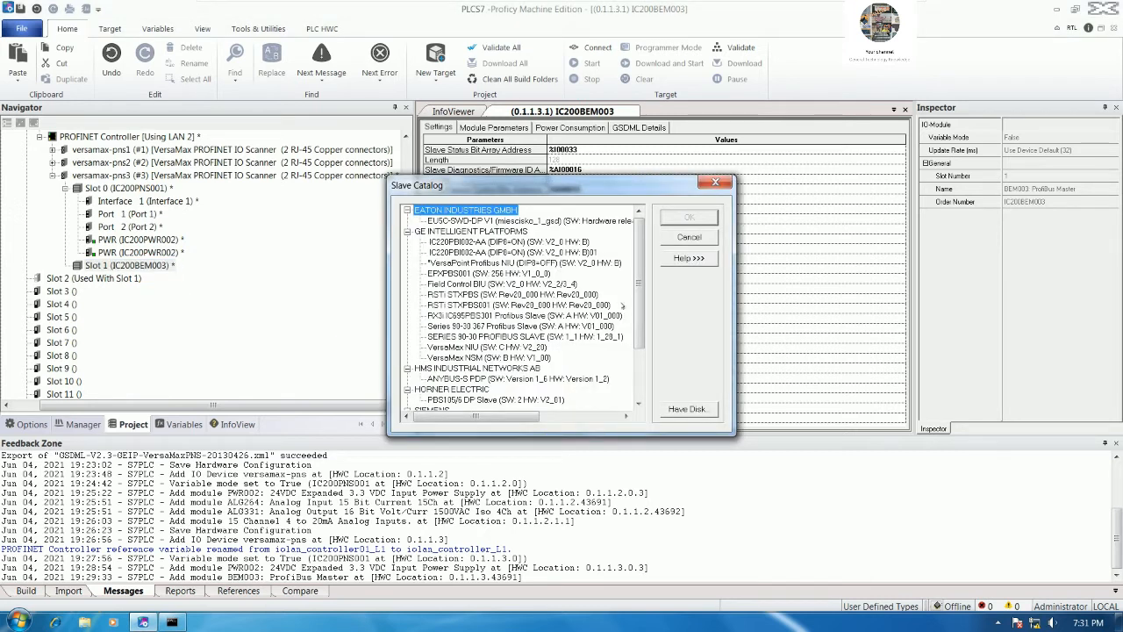
pyautogui.moveTo(636, 332); pyautogui.dragTo(636, 362)
pyautogui.click(474, 369)
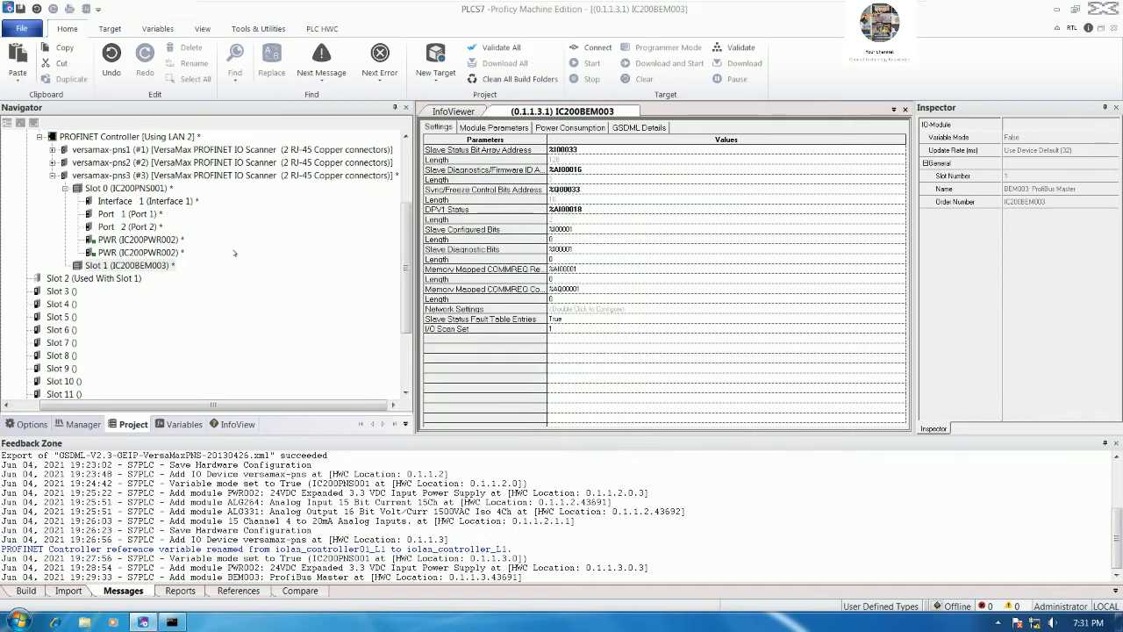
pyautogui.moveTo(618, 237); pyautogui.dragTo(530, 190)
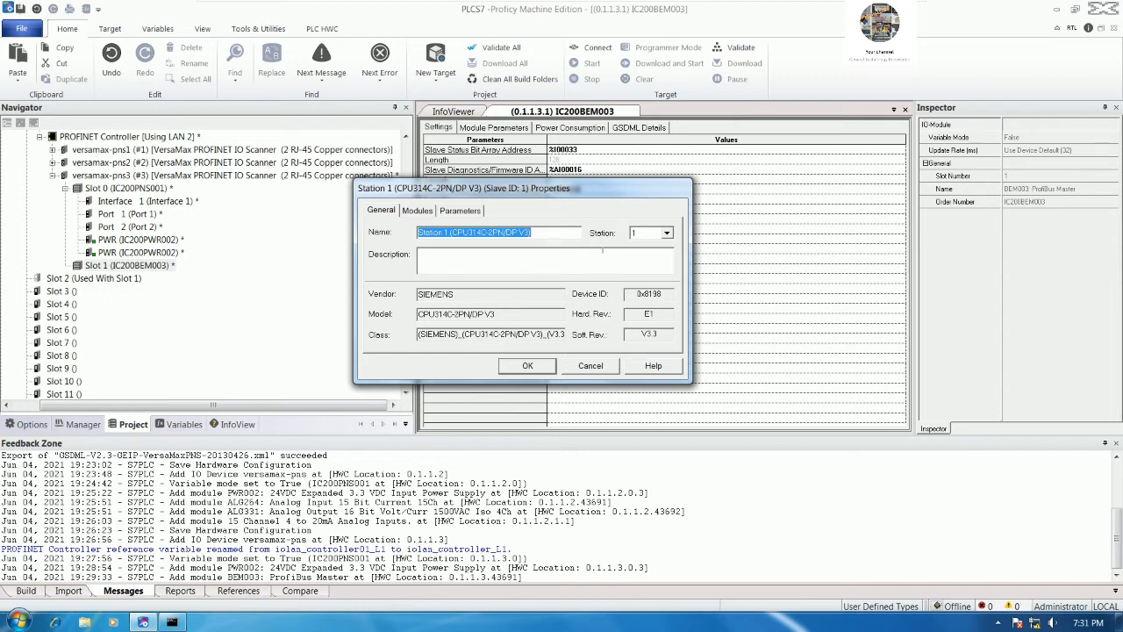
pyautogui.click(666, 232)
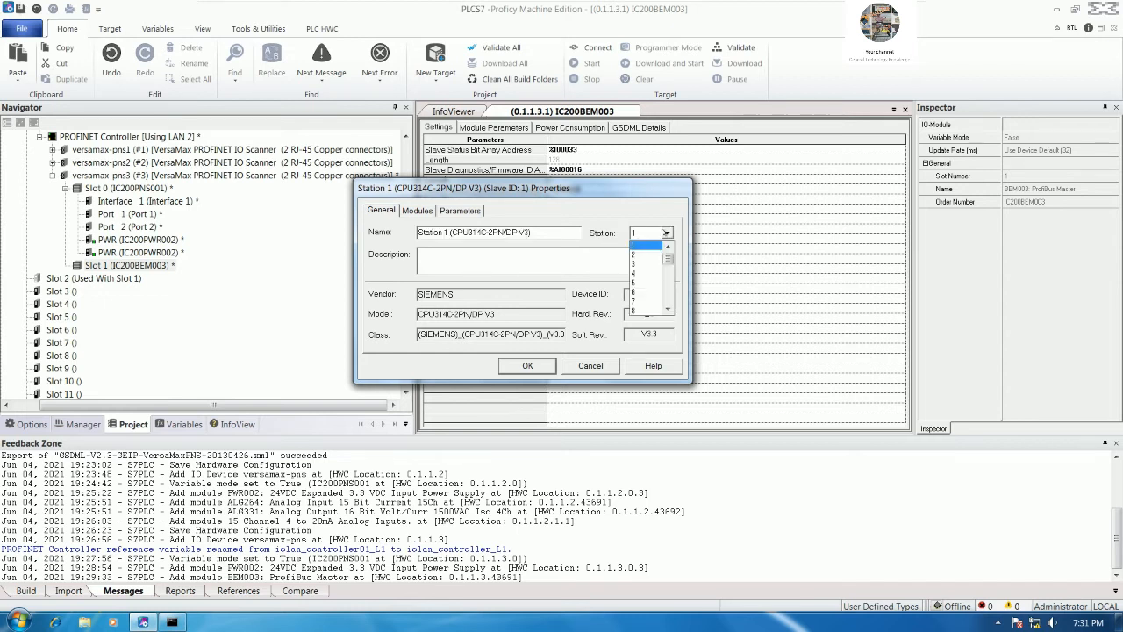
pyautogui.click(647, 284)
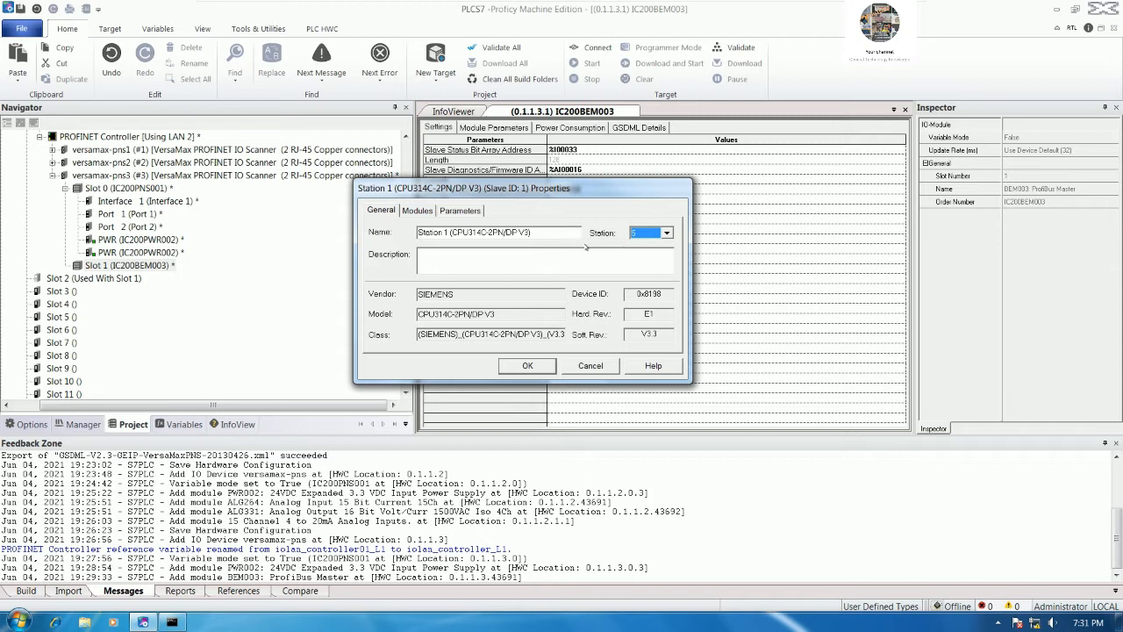
# Step: Add the 1st general ID, 2nd general ID and 3rd general ID modules to the CPU314C-2PN/DP V3 slave
pyautogui.click(418, 211)
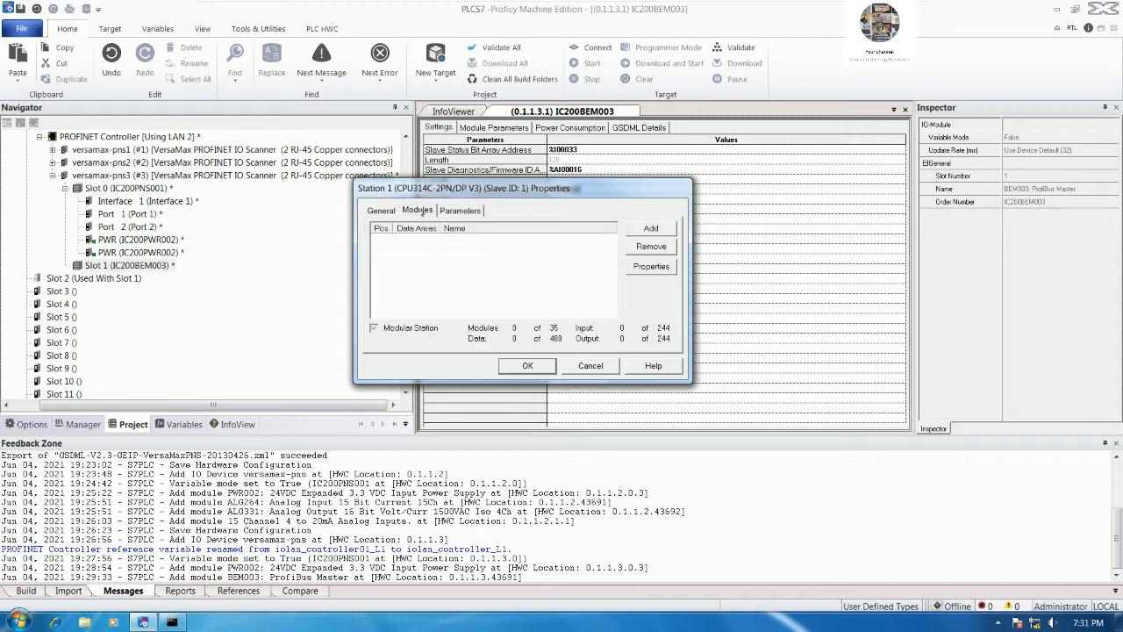
pyautogui.click(652, 228)
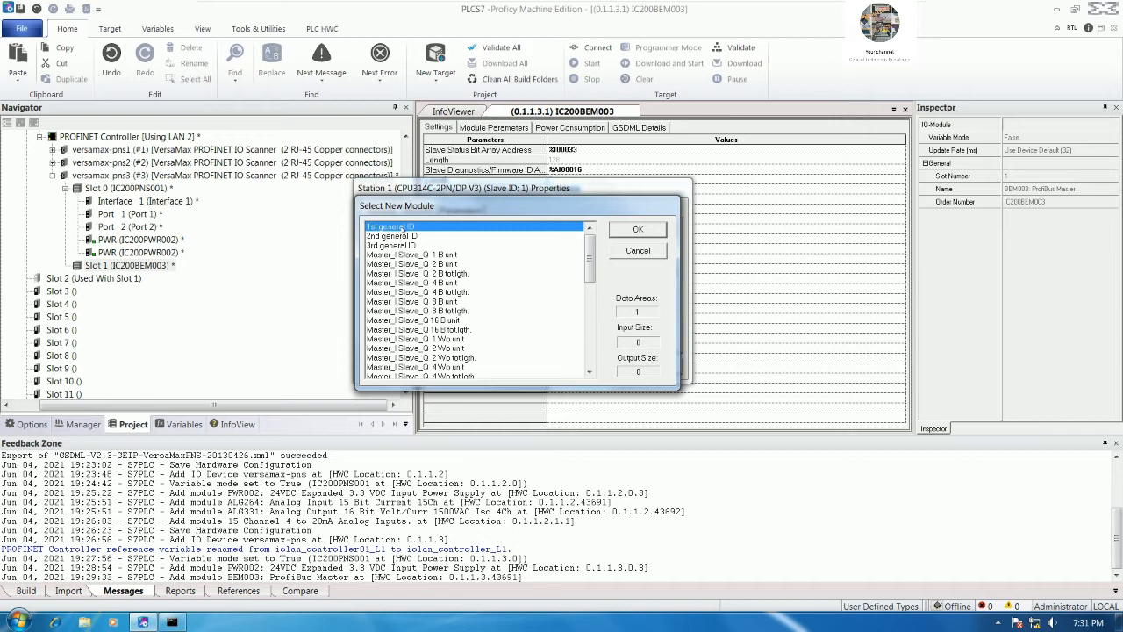
pyautogui.click(626, 228)
pyautogui.click(643, 229)
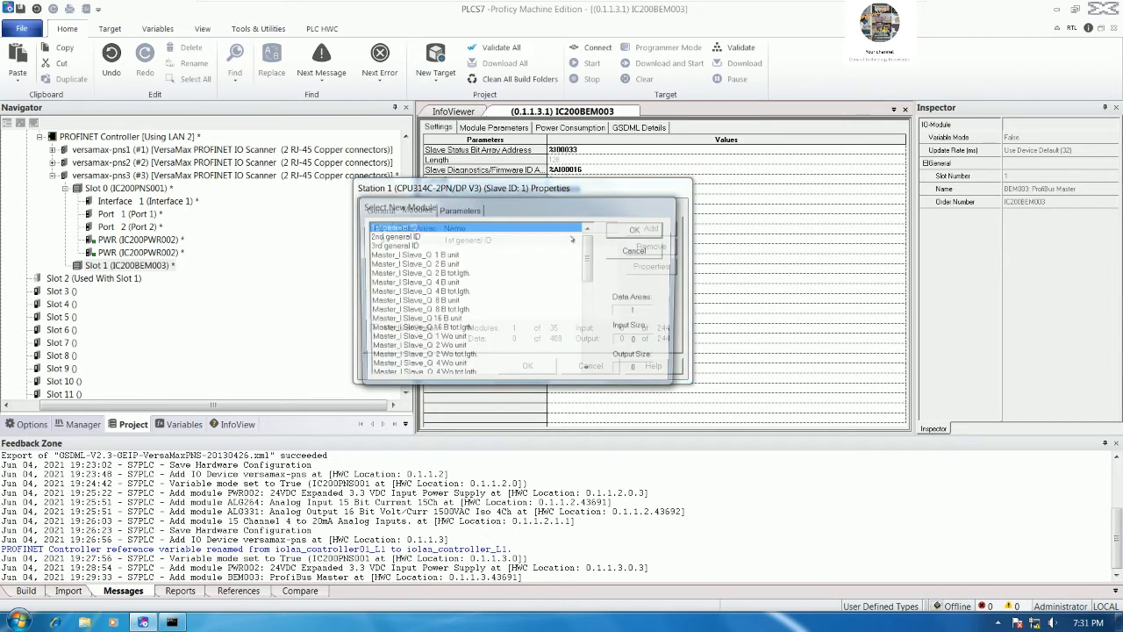
pyautogui.click(412, 237)
pyautogui.click(625, 230)
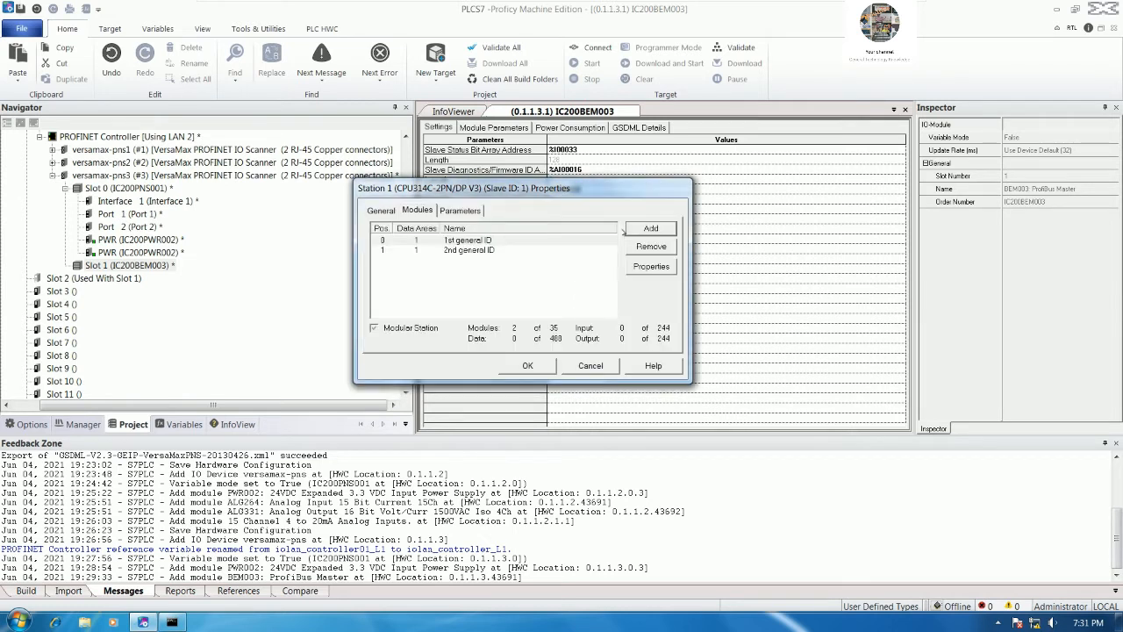
pyautogui.click(642, 230)
pyautogui.click(403, 246)
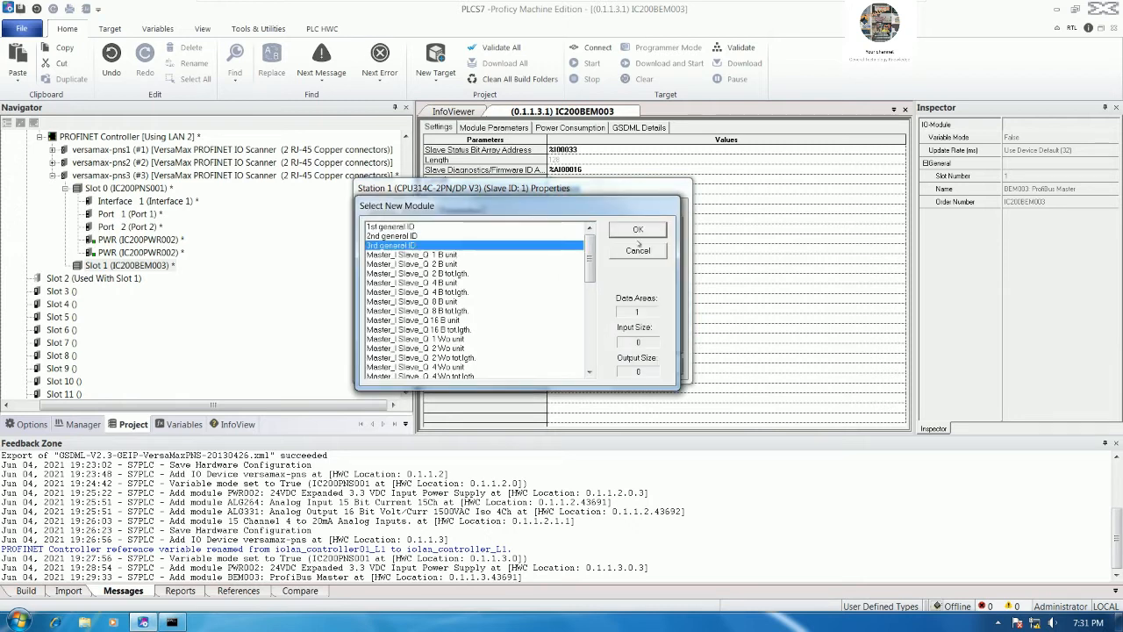
pyautogui.click(638, 230)
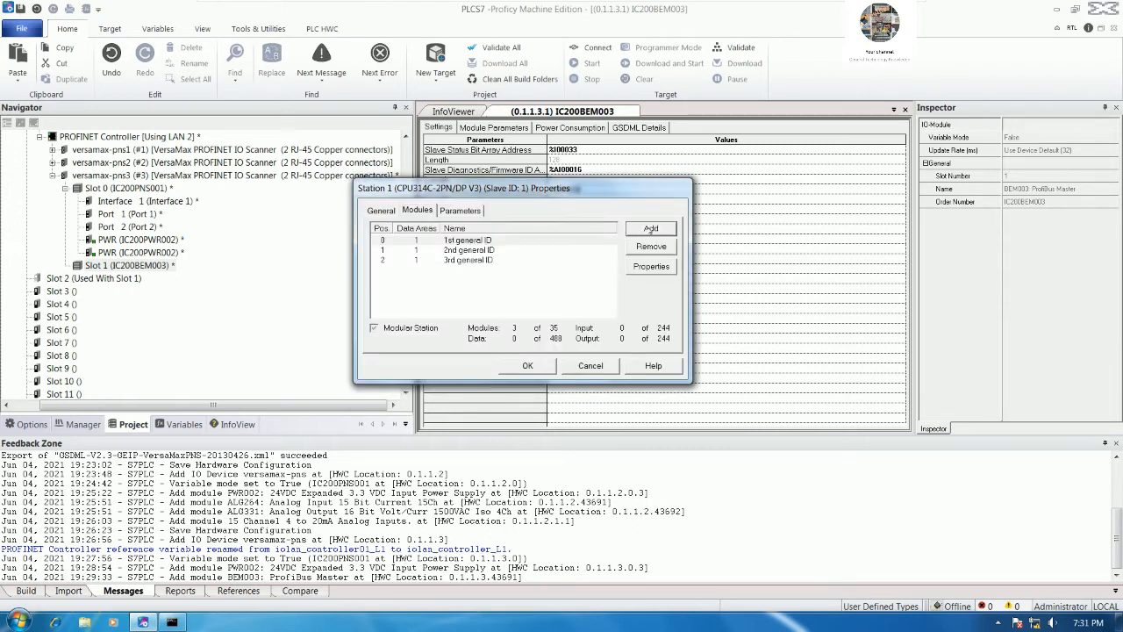
# Step: Add the Master_I Slave_Q 8 B tot.lgth. input module to the CPU314C-2PN/DP V3 slave
pyautogui.click(651, 230)
pyautogui.moveTo(590, 264); pyautogui.dragTo(590, 272)
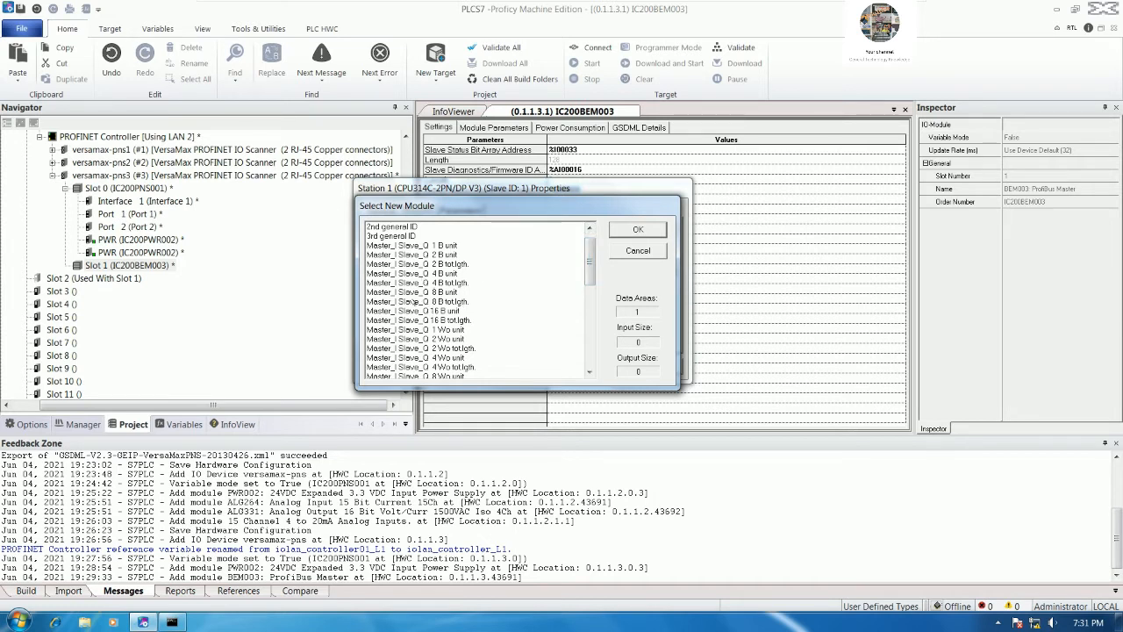
pyautogui.click(415, 301)
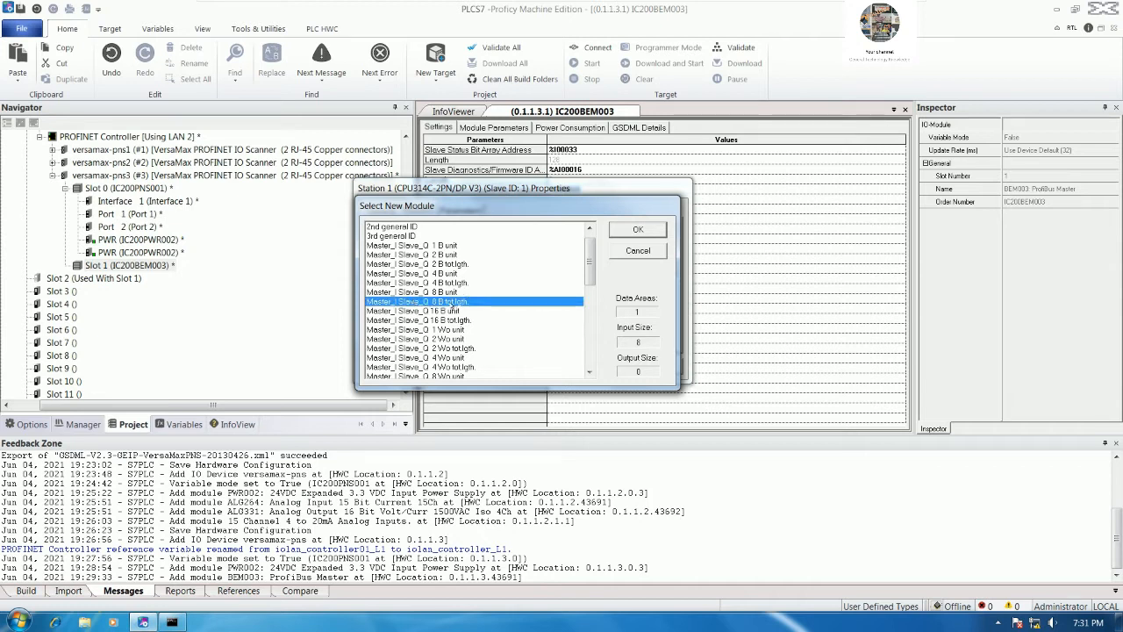
pyautogui.click(625, 231)
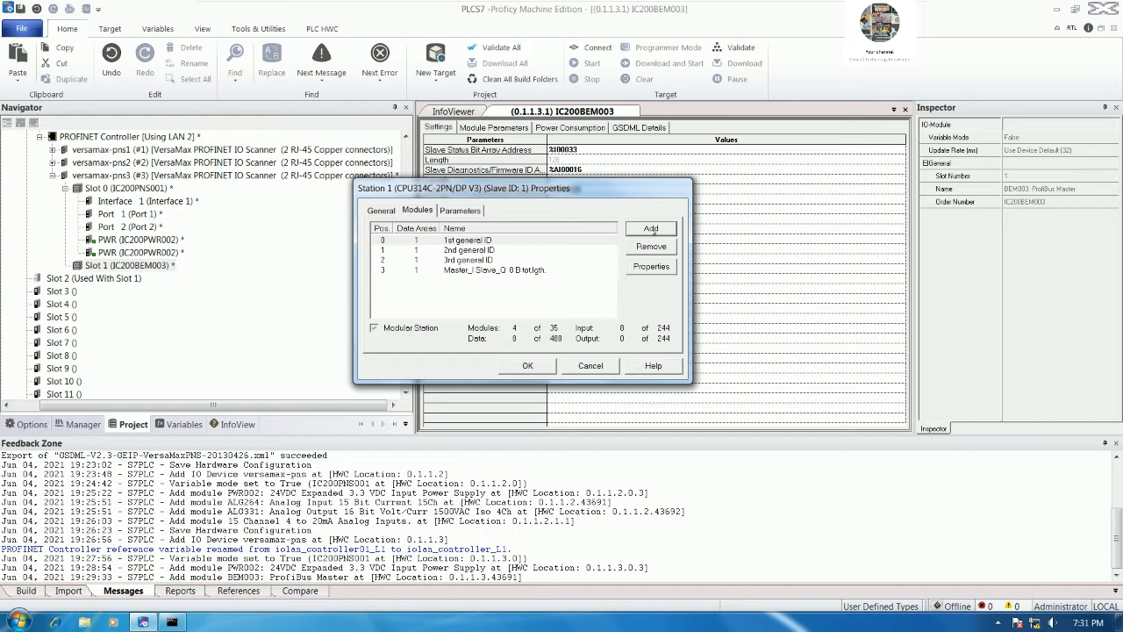
# Step: Add the Master_Q Slave_I 8 B tot.lgth. output module and accept the CPU314C-2PN/DP V3 slave's properties
pyautogui.click(653, 229)
pyautogui.moveTo(583, 208); pyautogui.dragTo(580, 297)
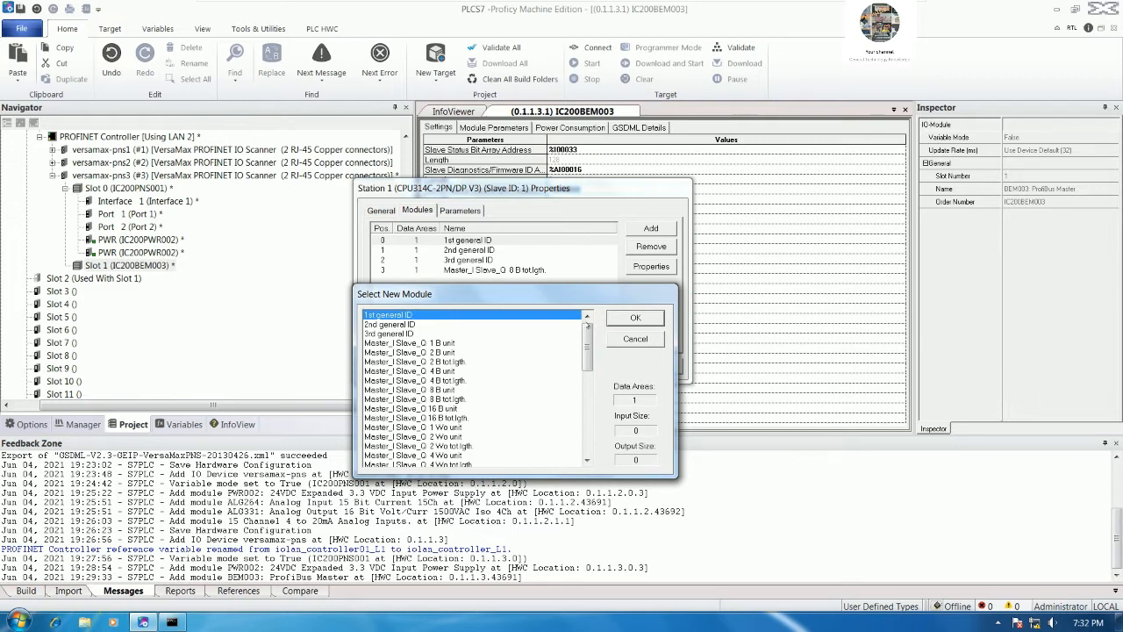
pyautogui.moveTo(588, 354); pyautogui.dragTo(587, 422)
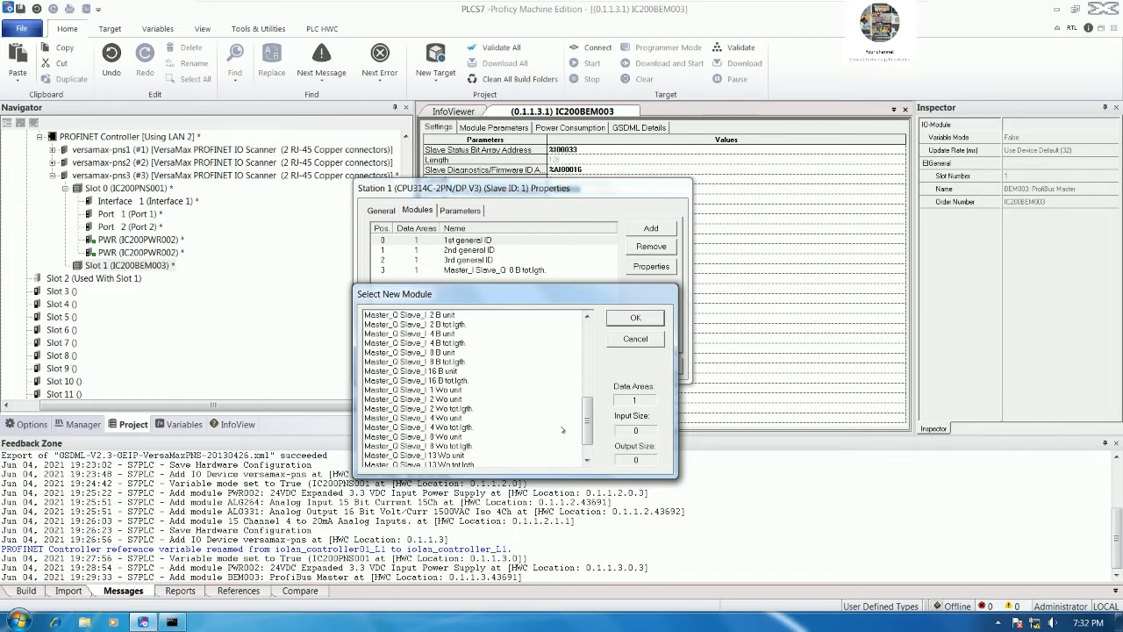
pyautogui.moveTo(587, 421); pyautogui.dragTo(588, 411)
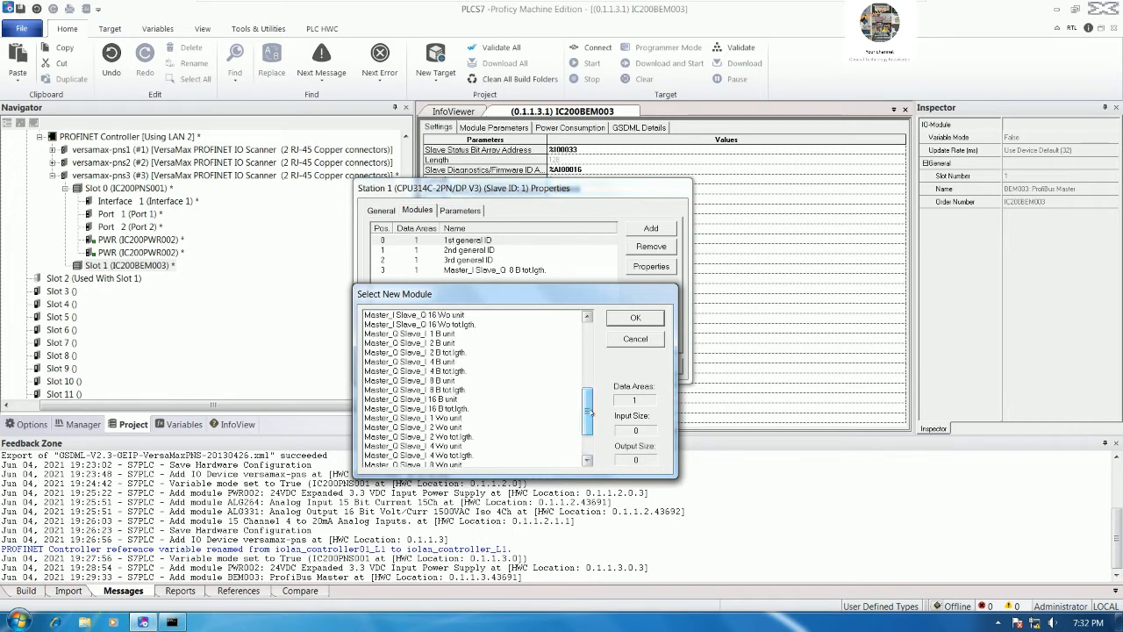
pyautogui.click(524, 394)
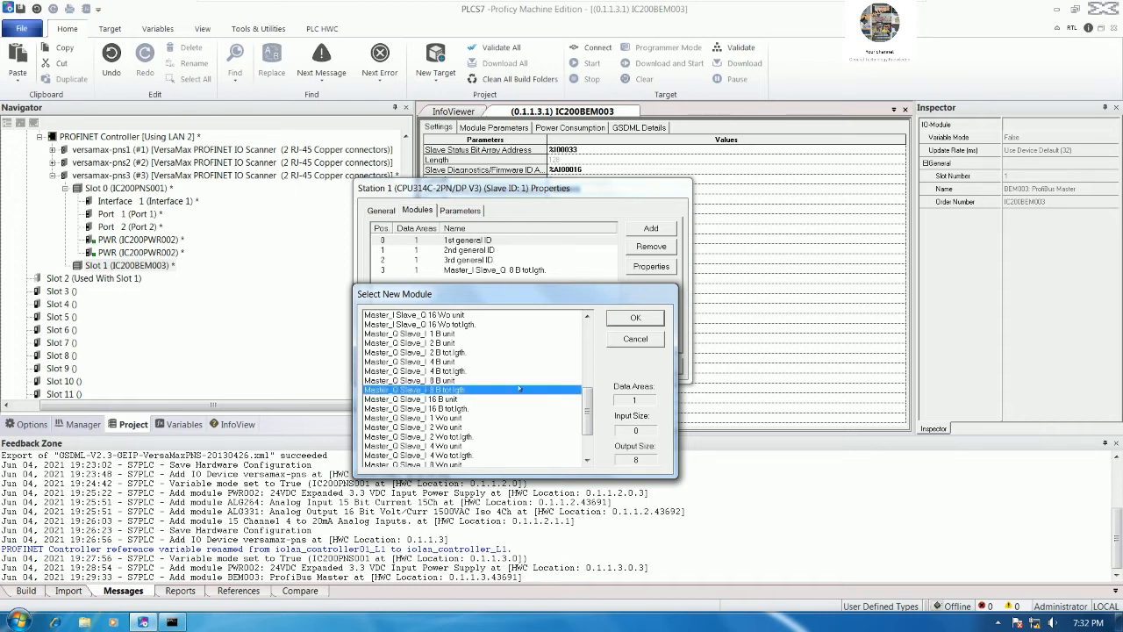
pyautogui.click(635, 316)
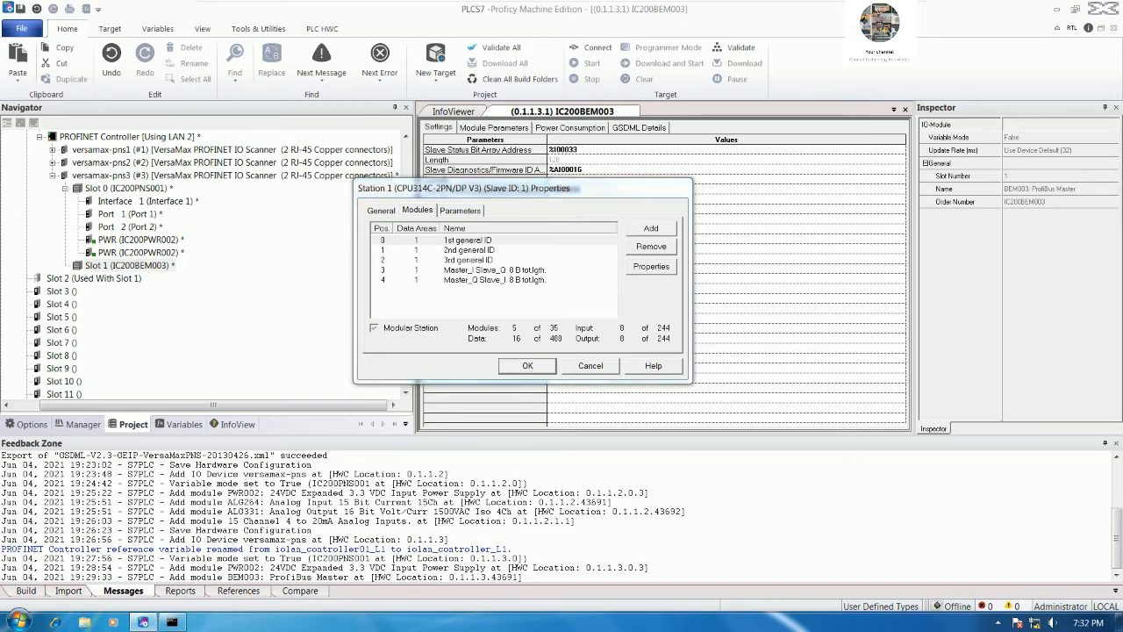
pyautogui.click(527, 365)
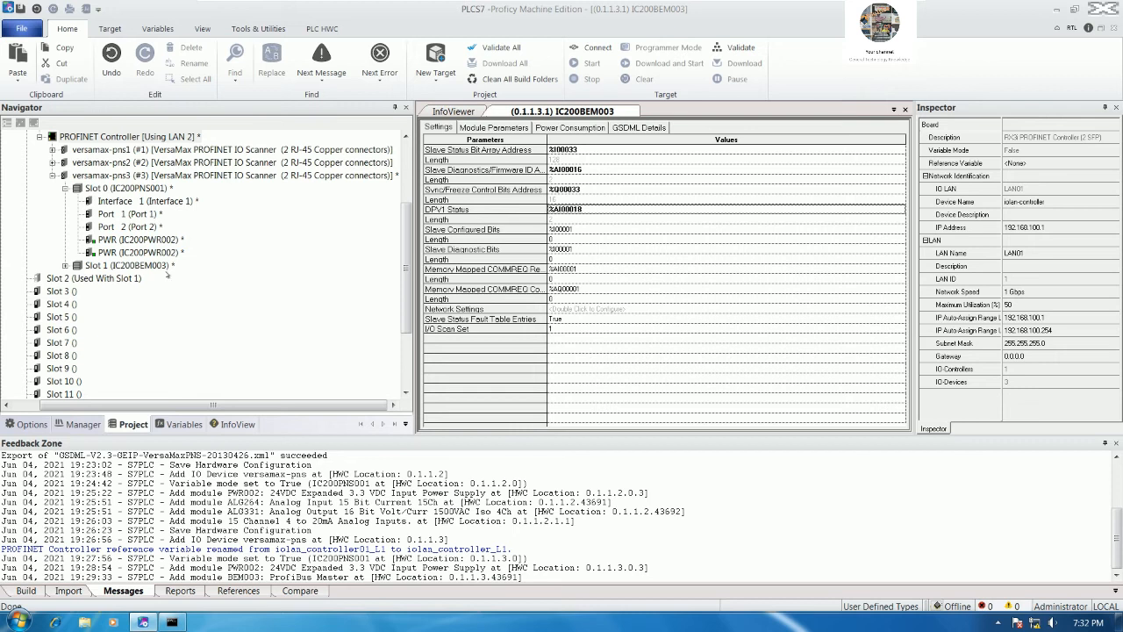
# Step: Expand IC200BEM003 and its CPU314C-2PN/DP V3 slave in the hardware tree to review the slave's modules
pyautogui.click(65, 265)
pyautogui.doubleClick(90, 278)
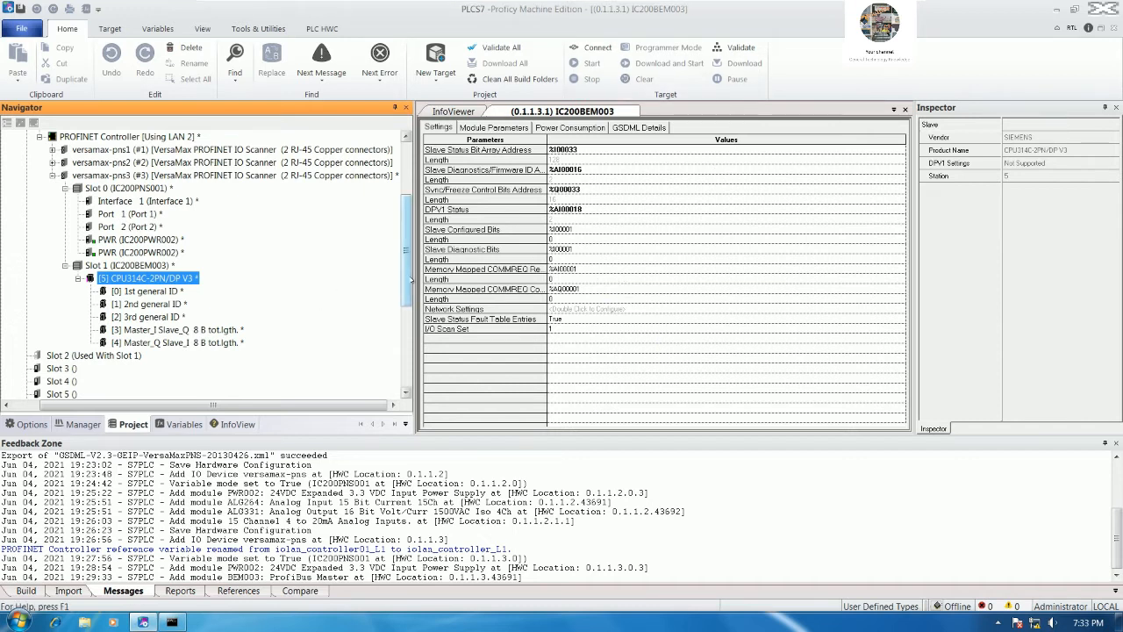
pyautogui.scroll(1, 404, 284)
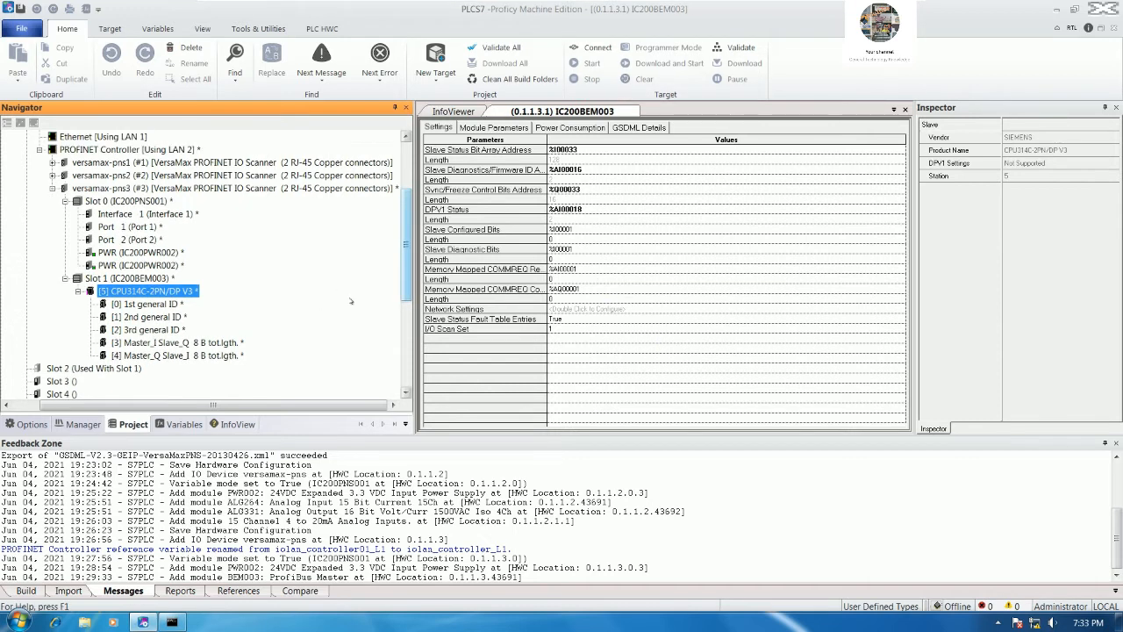
# Step: Review the data areas of the slave's Master_I Slave_Q and Master_Q Slave_I 8 B modules, and close the open editors
pyautogui.click(163, 343)
pyautogui.doubleClick(163, 343)
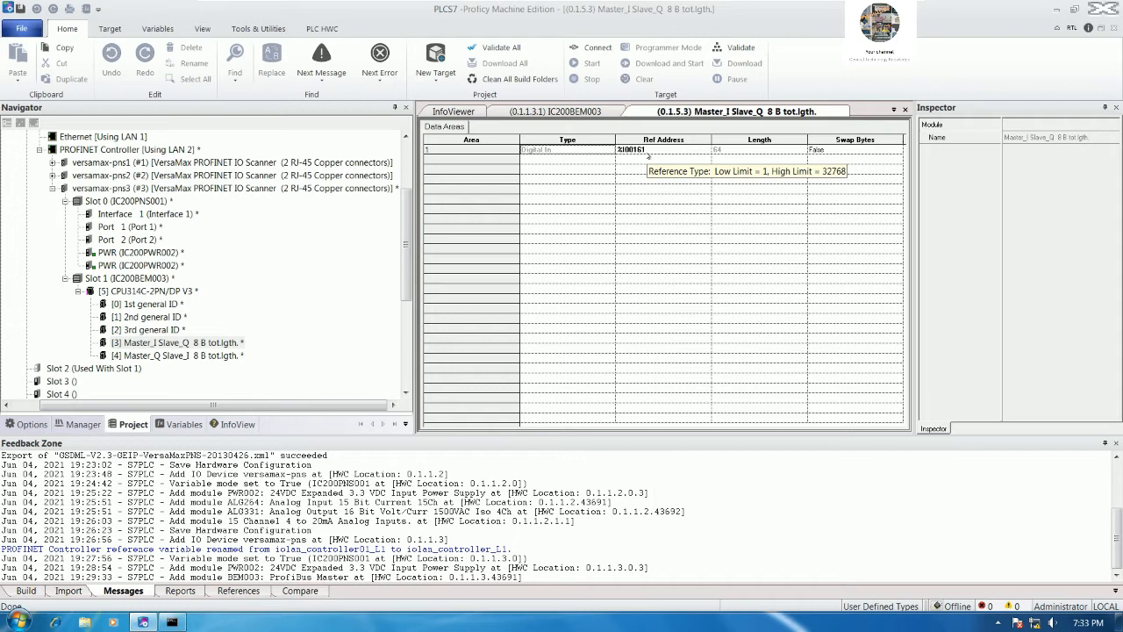
pyautogui.doubleClick(156, 355)
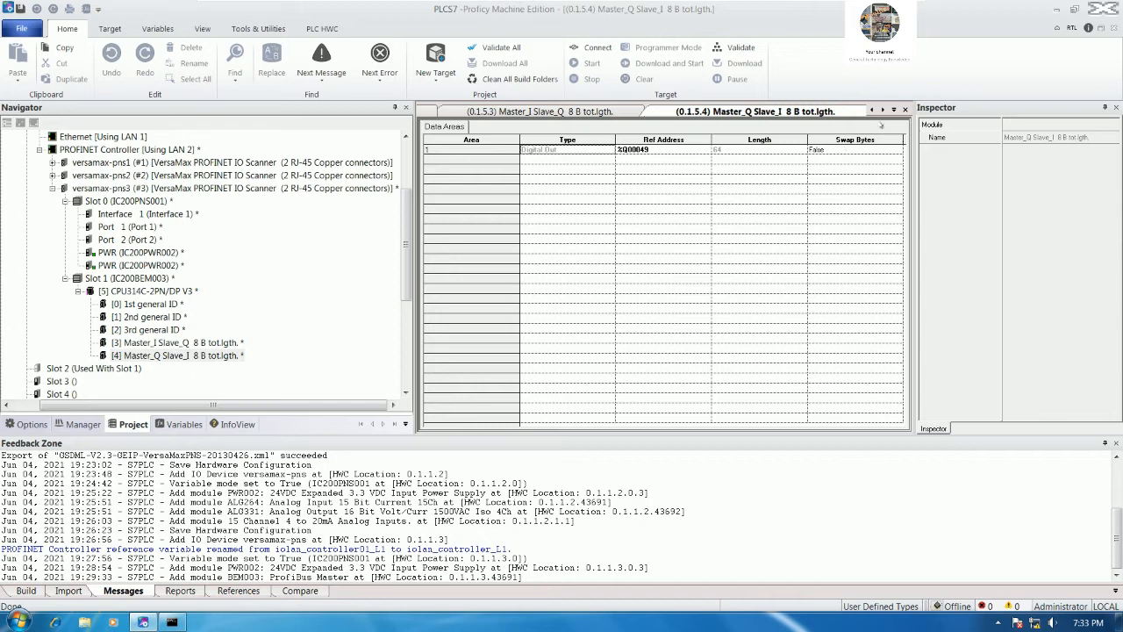
pyautogui.click(905, 109)
pyautogui.click(905, 110)
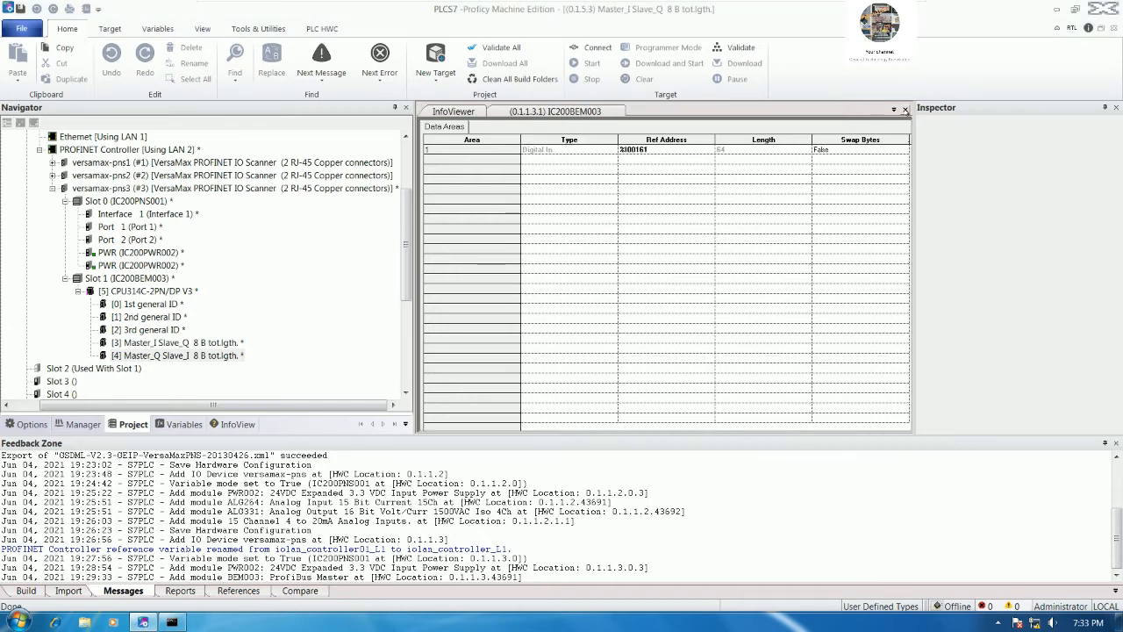
pyautogui.click(905, 109)
# Step: Select the S7PLC target and save the hardware configuration
pyautogui.moveTo(409, 227); pyautogui.dragTo(418, 184)
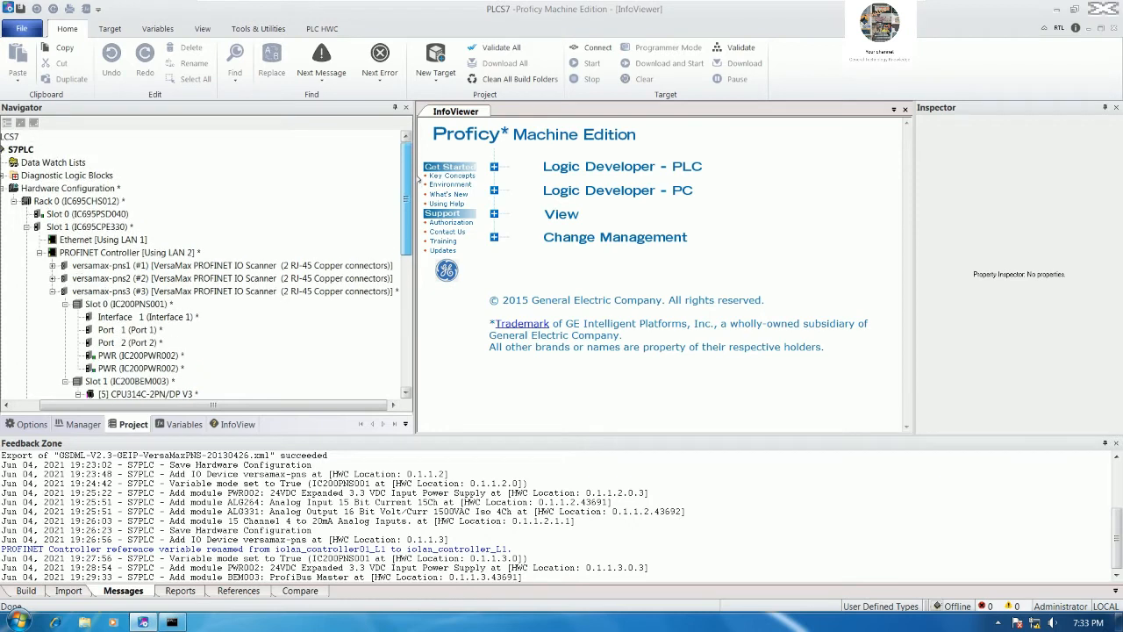
pyautogui.moveTo(254, 404); pyautogui.dragTo(223, 405)
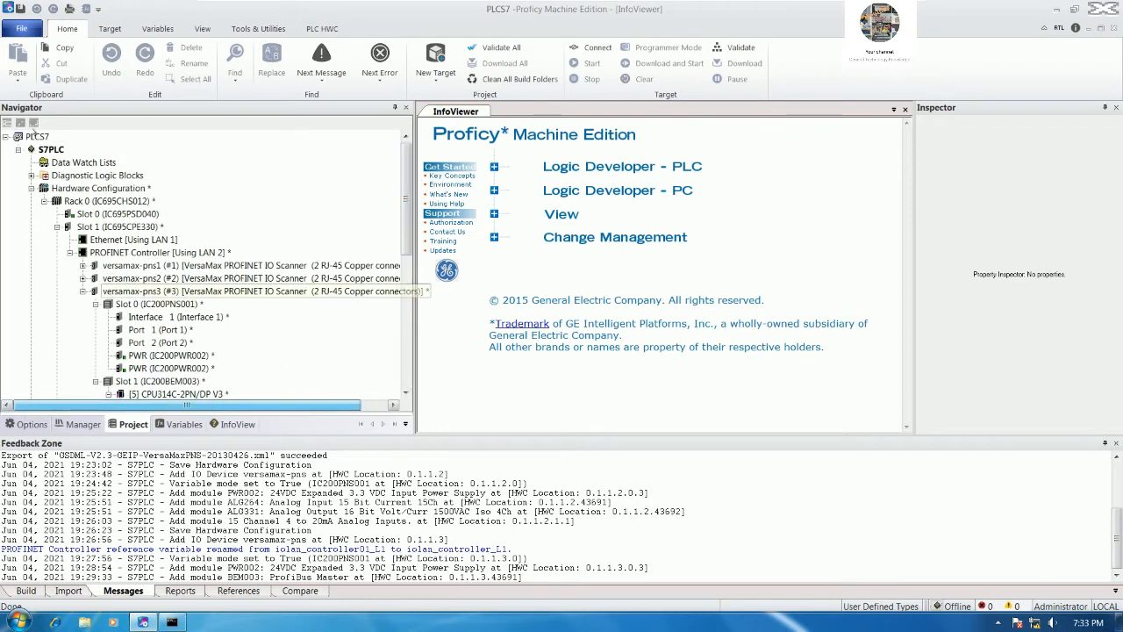
pyautogui.click(51, 149)
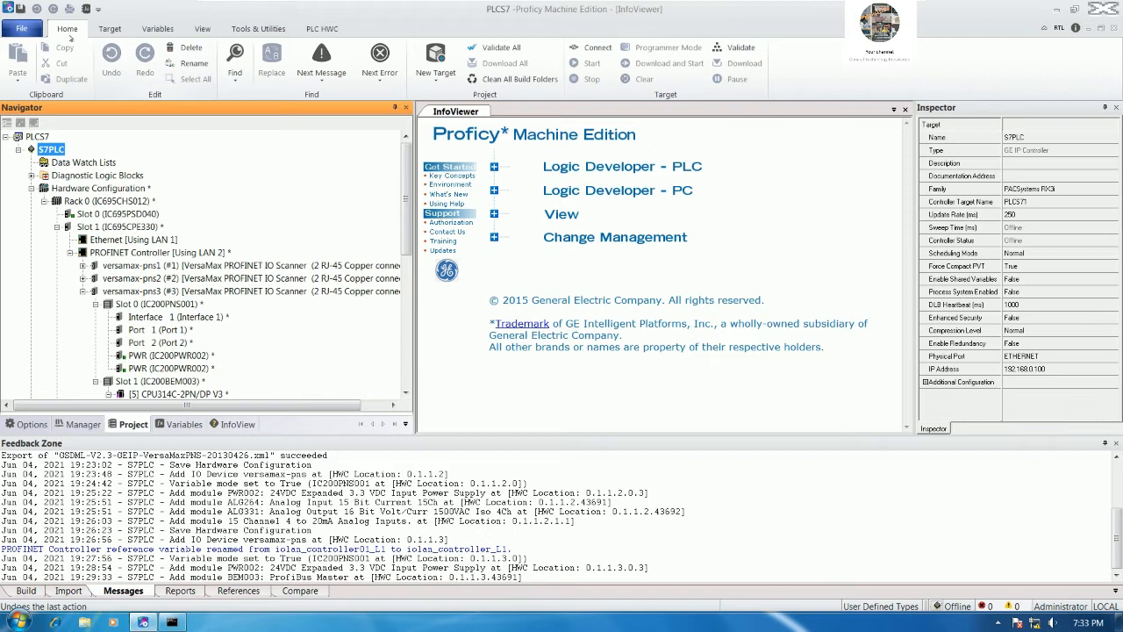
pyautogui.hotkey('ctrl', 's')
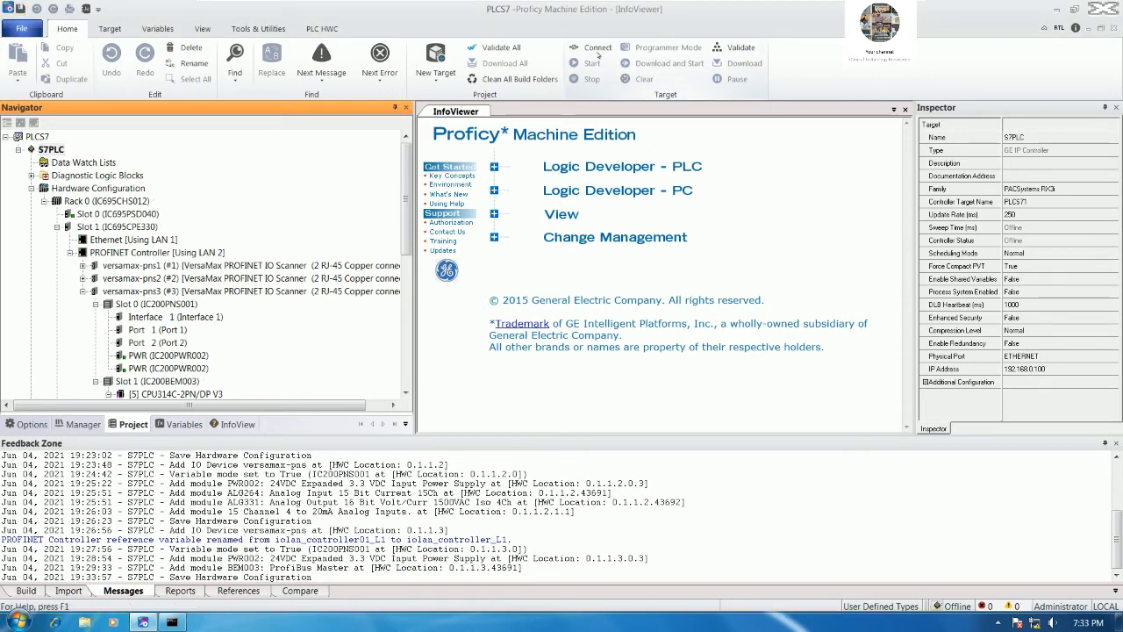
# Step: Connect to the S7PLC controller and stop it with outputs disabled
pyautogui.click(597, 49)
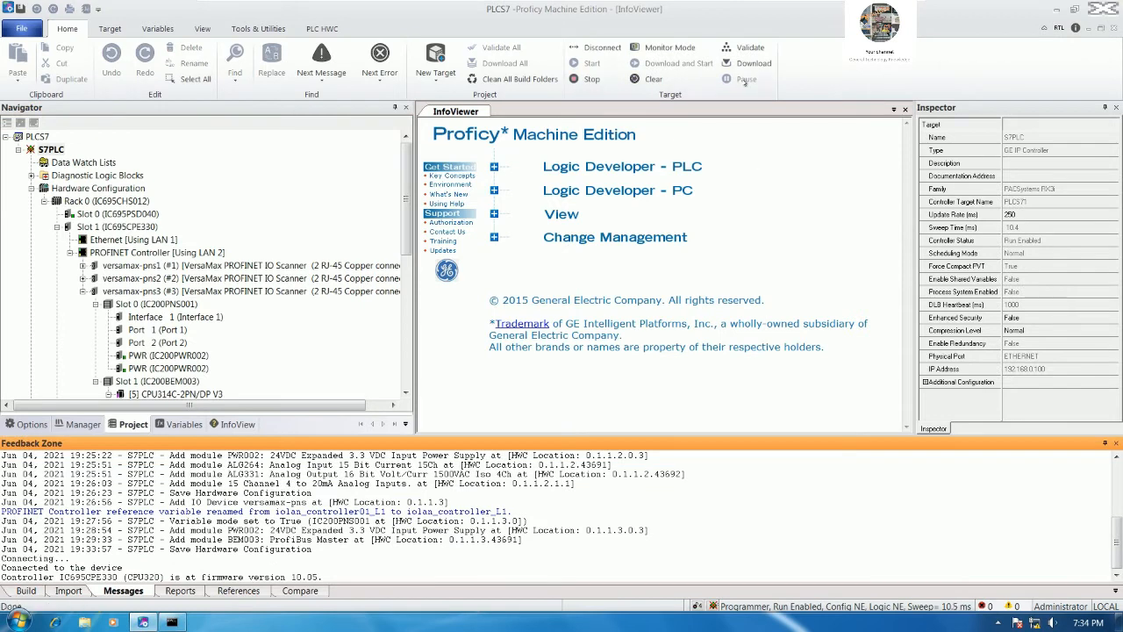
pyautogui.click(593, 79)
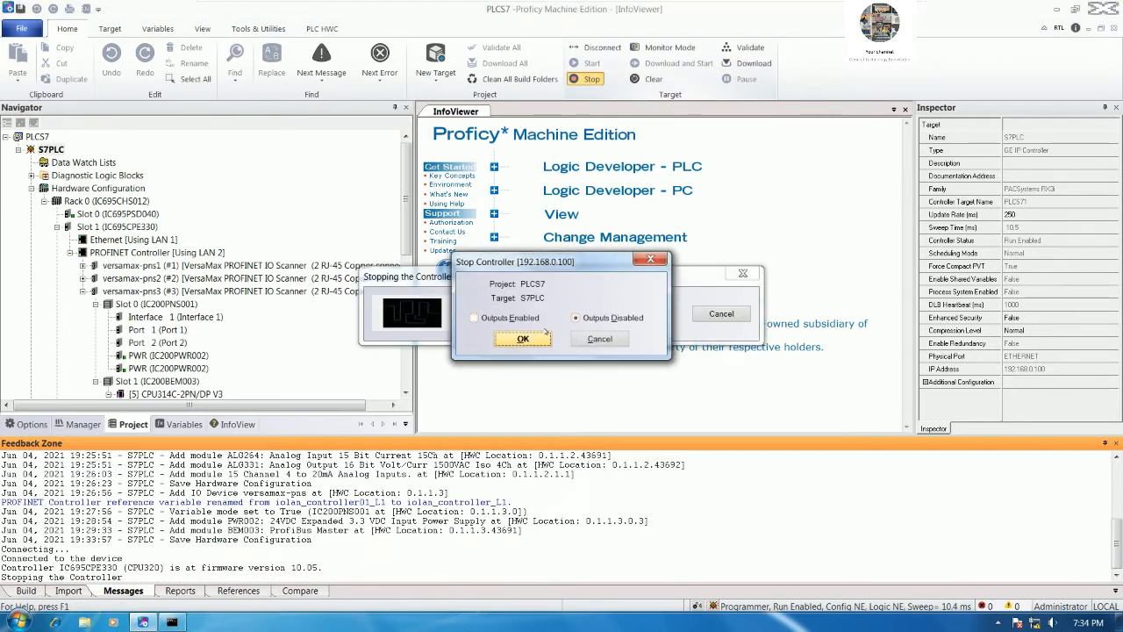
pyautogui.click(537, 337)
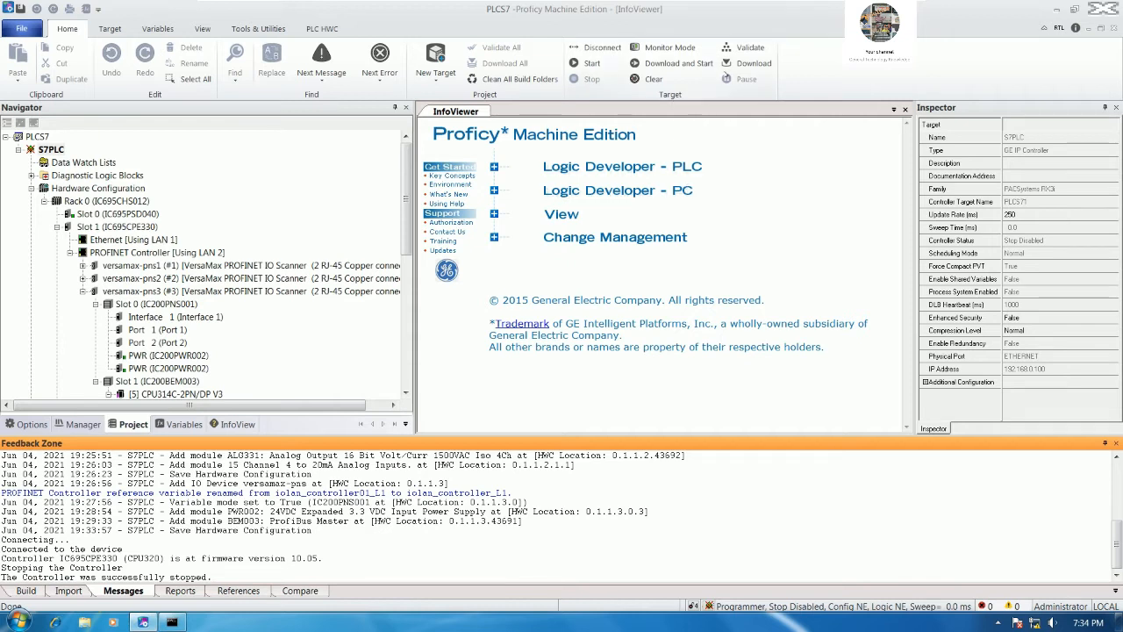
# Step: Try to download hardware configuration, logic and initial values with all items written to flash, overwriting the controller's target name, and select the reported error
pyautogui.click(750, 63)
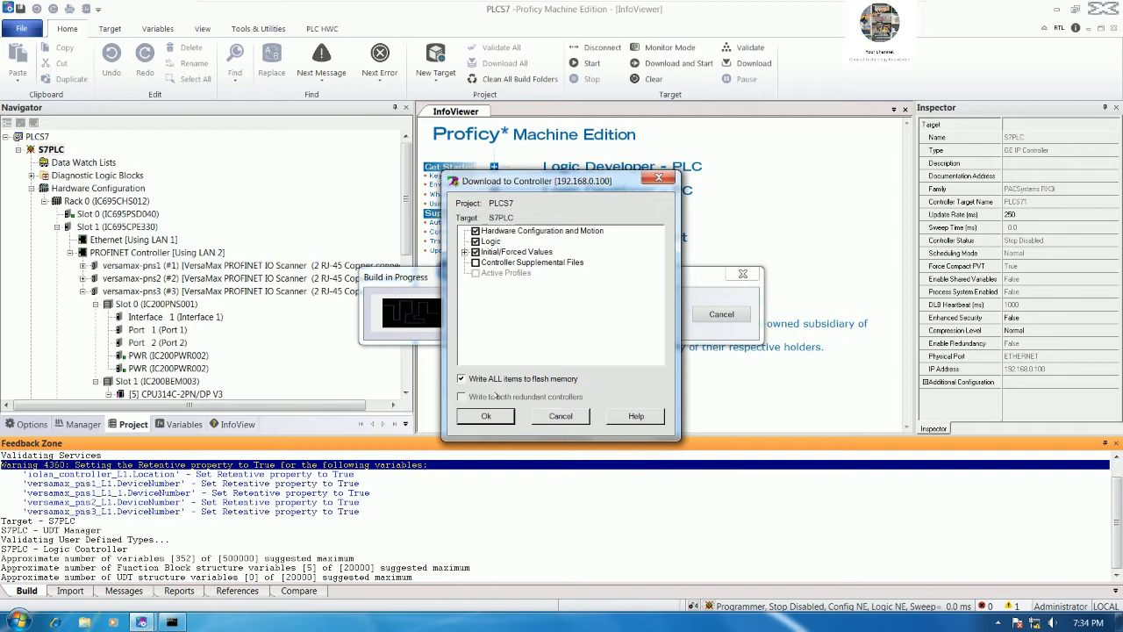
pyautogui.click(484, 416)
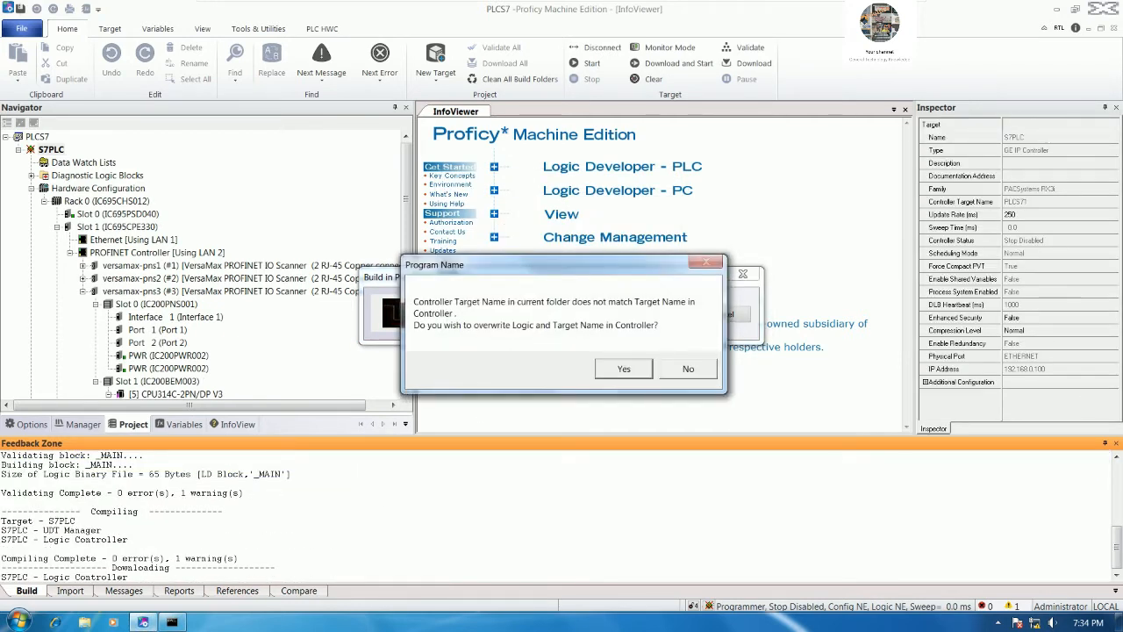
pyautogui.click(618, 371)
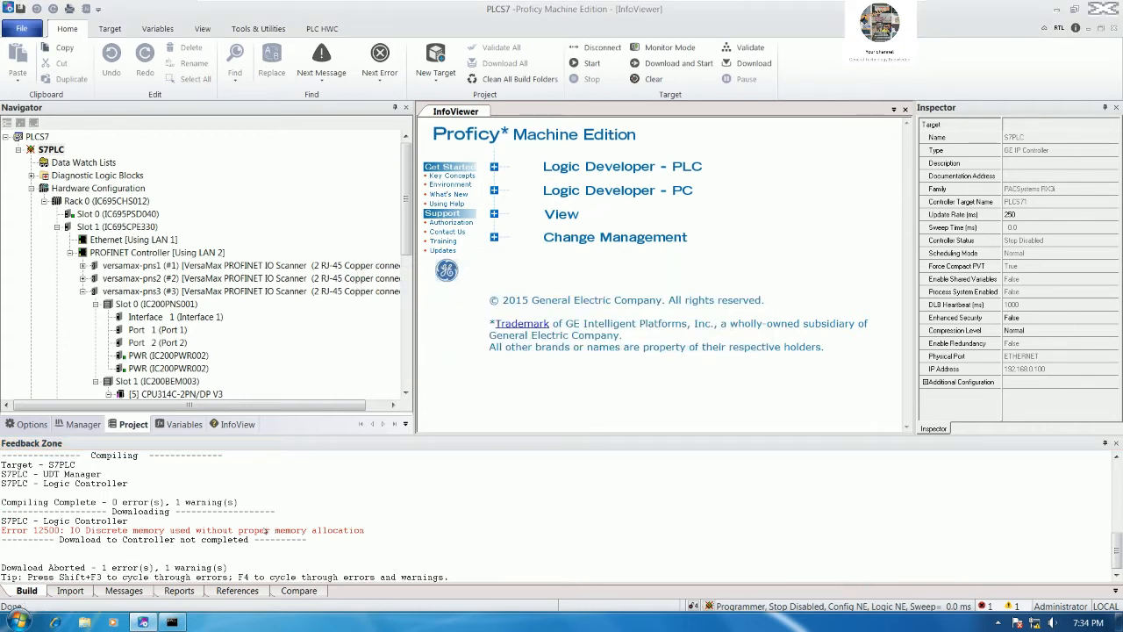
pyautogui.click(264, 530)
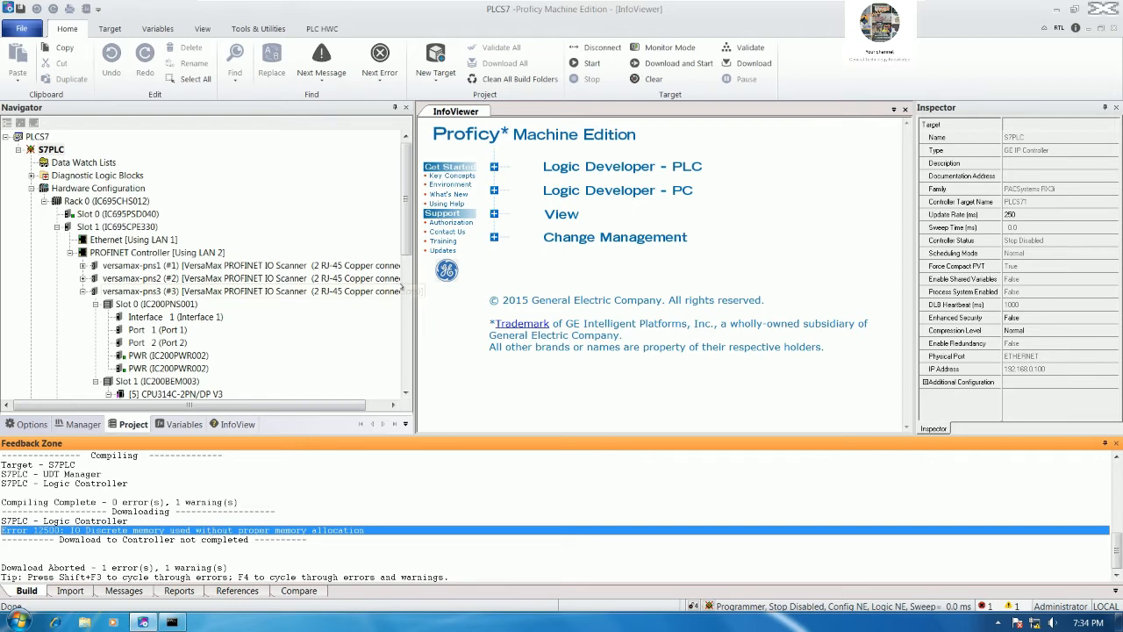
# Step: Open the IC695CPE330 CPU's memory parameters and set %W Bulk Memory to 2048
pyautogui.doubleClick(117, 227)
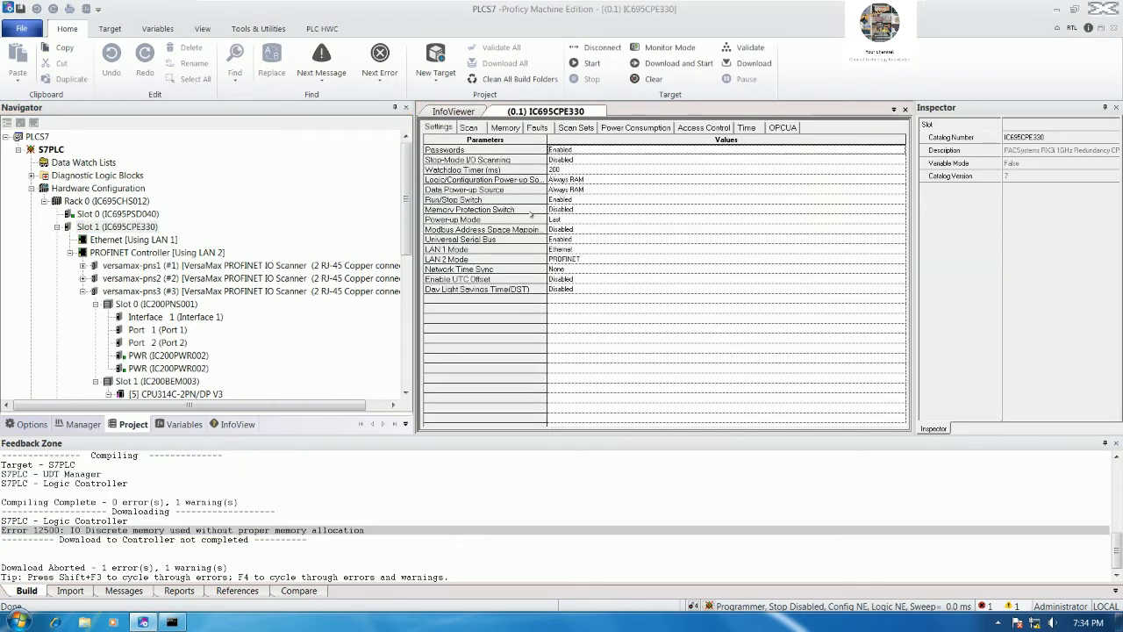
pyautogui.click(506, 128)
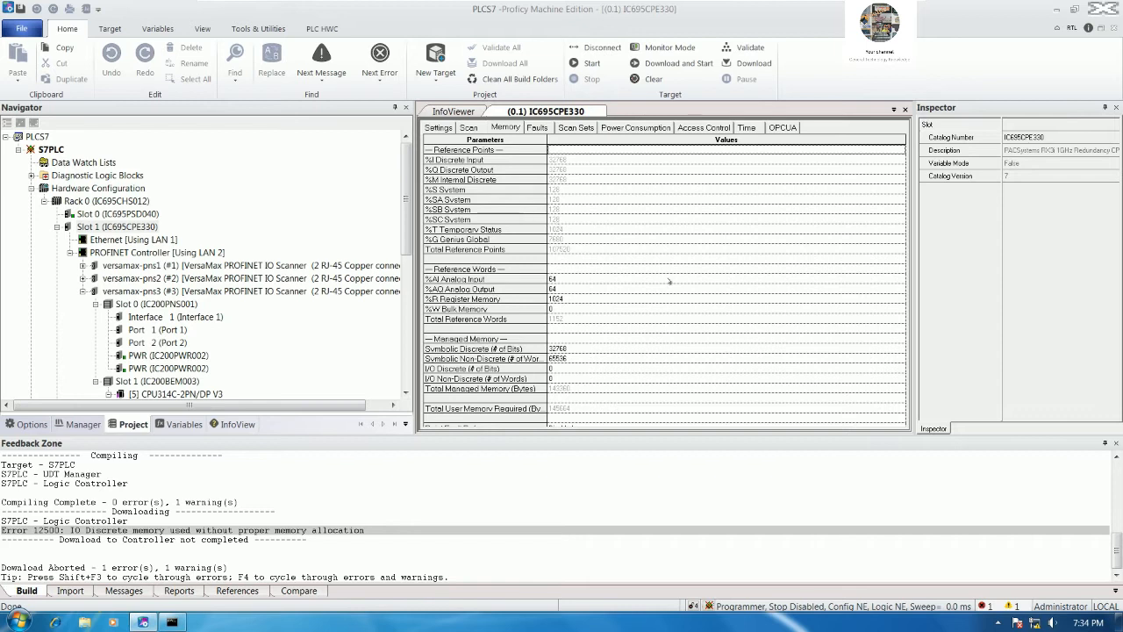
pyautogui.click(575, 279)
pyautogui.click(558, 309)
pyautogui.write('2048')
pyautogui.press('Return')
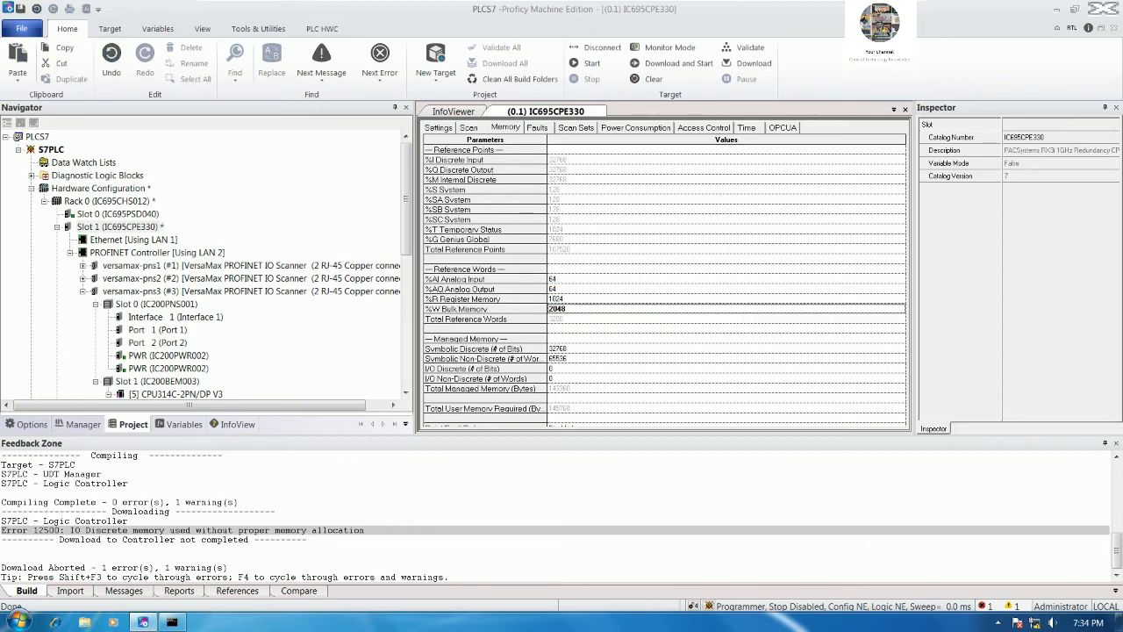
# Step: Set the CPU's managed memory to 32768 bits for I/O Discrete and 2048 words for I/O Non-Discrete
pyautogui.click(552, 370)
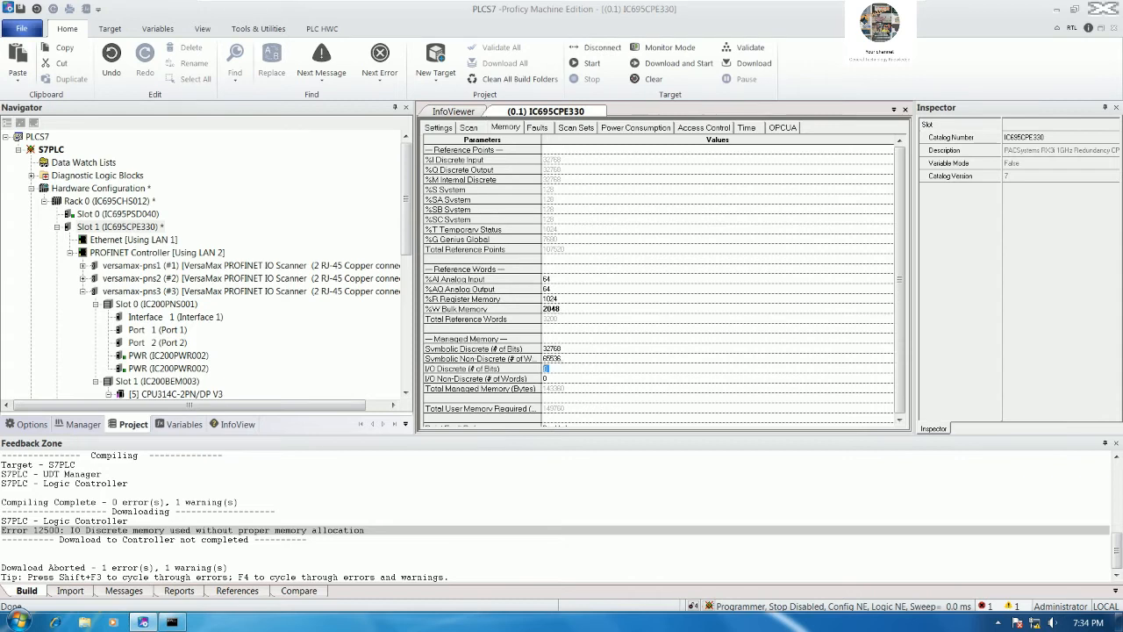
pyautogui.write('1024')
pyautogui.press('Return')
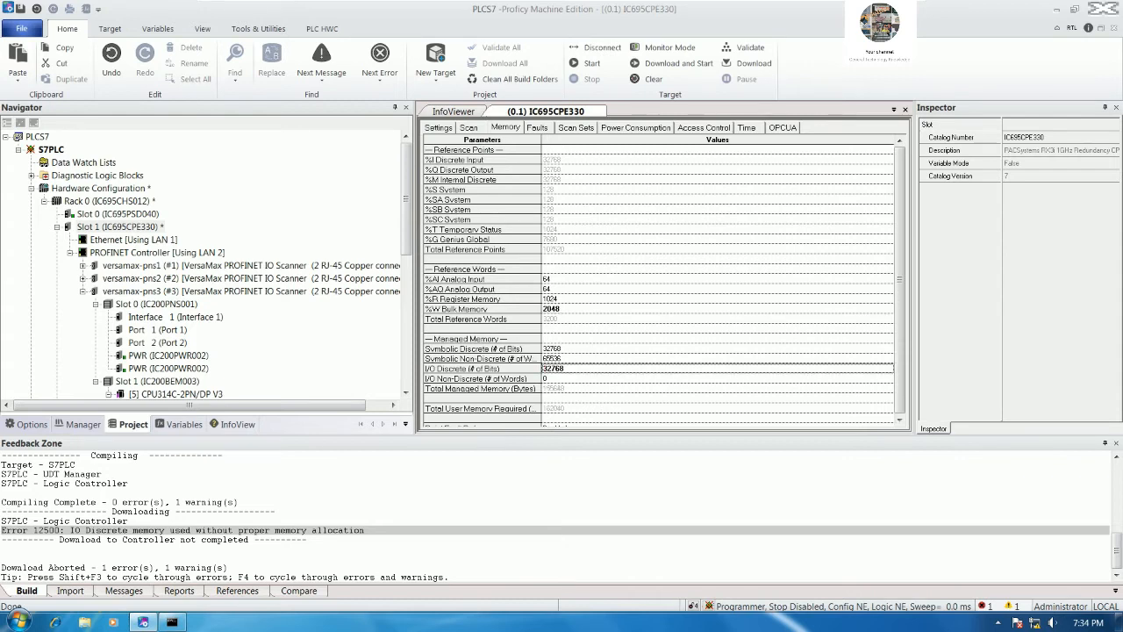
pyautogui.write('2048')
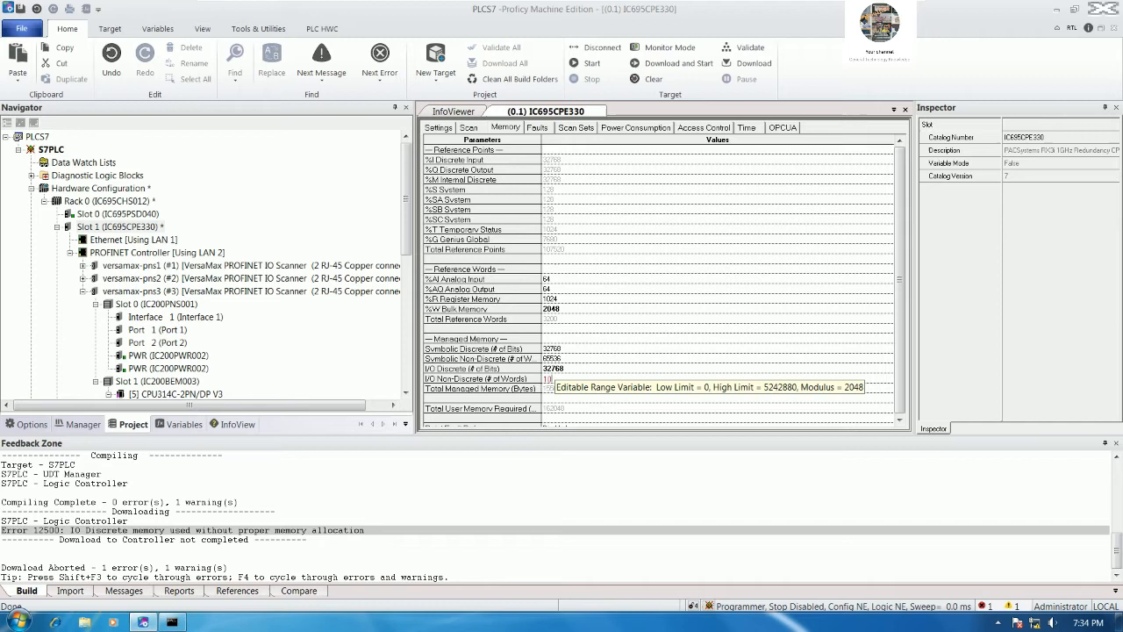
pyautogui.press('Return')
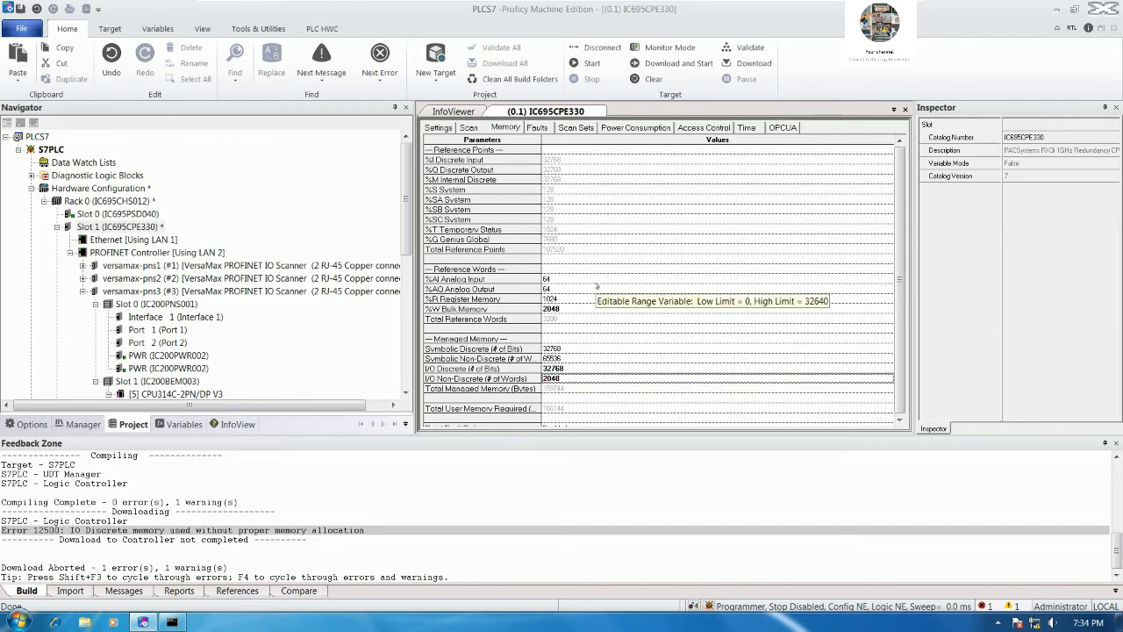
# Step: Set both %AI Analog Input and %AQ Analog Output memory to 500 and save the hardware configuration
pyautogui.scroll(-1, 597, 290)
pyautogui.click(562, 249)
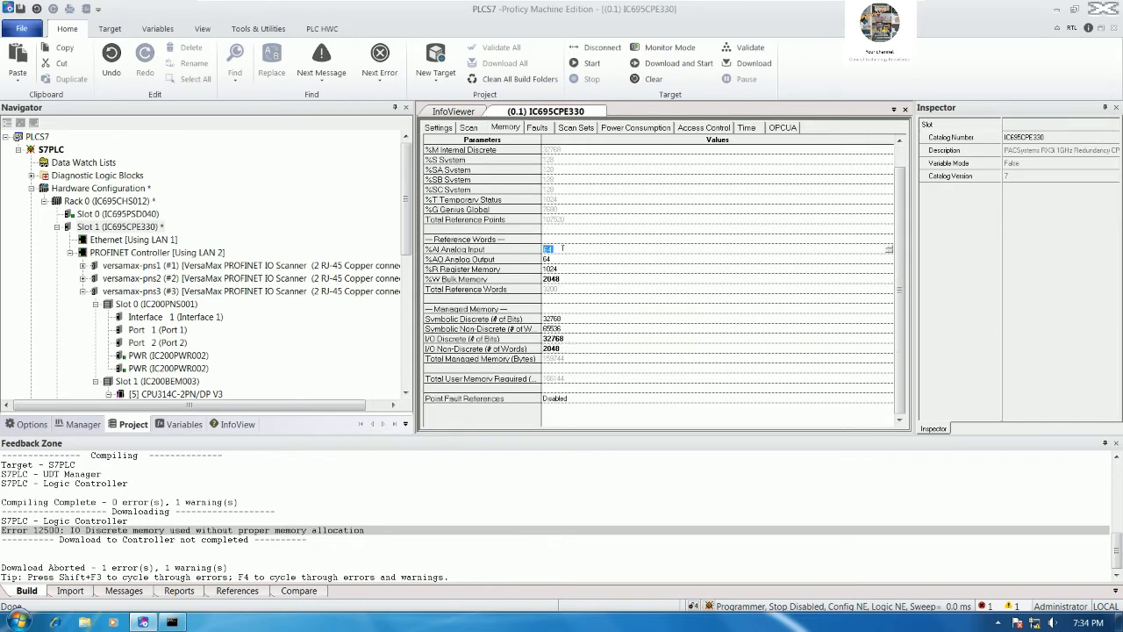
pyautogui.write('500')
pyautogui.press('Return')
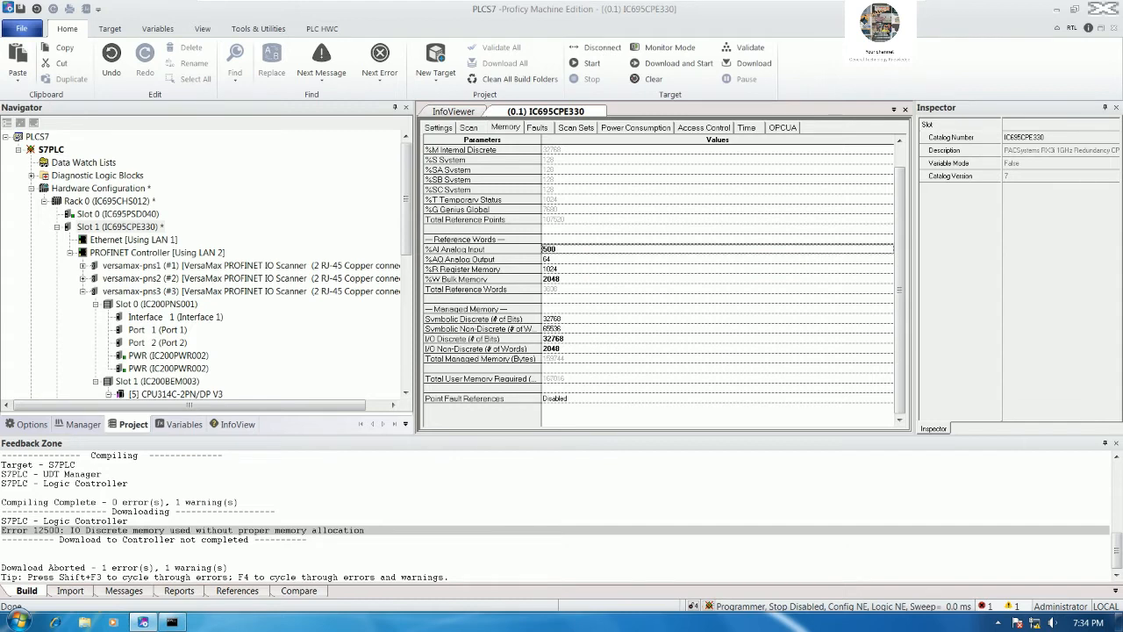
pyautogui.click(563, 260)
pyautogui.write('500')
pyautogui.press('Return')
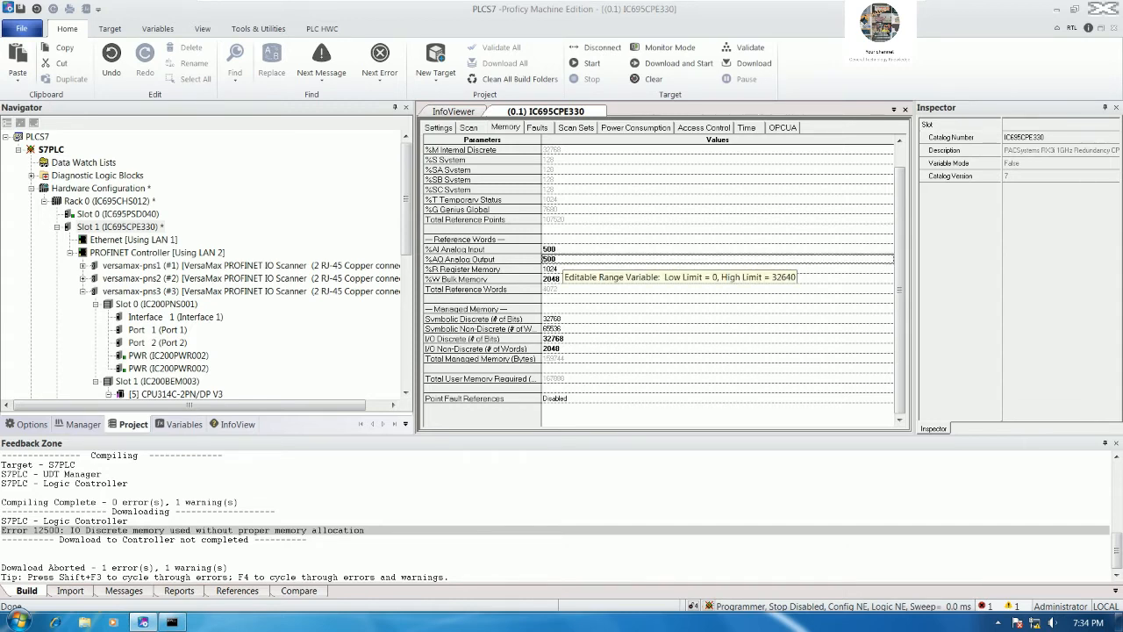
pyautogui.click(23, 9)
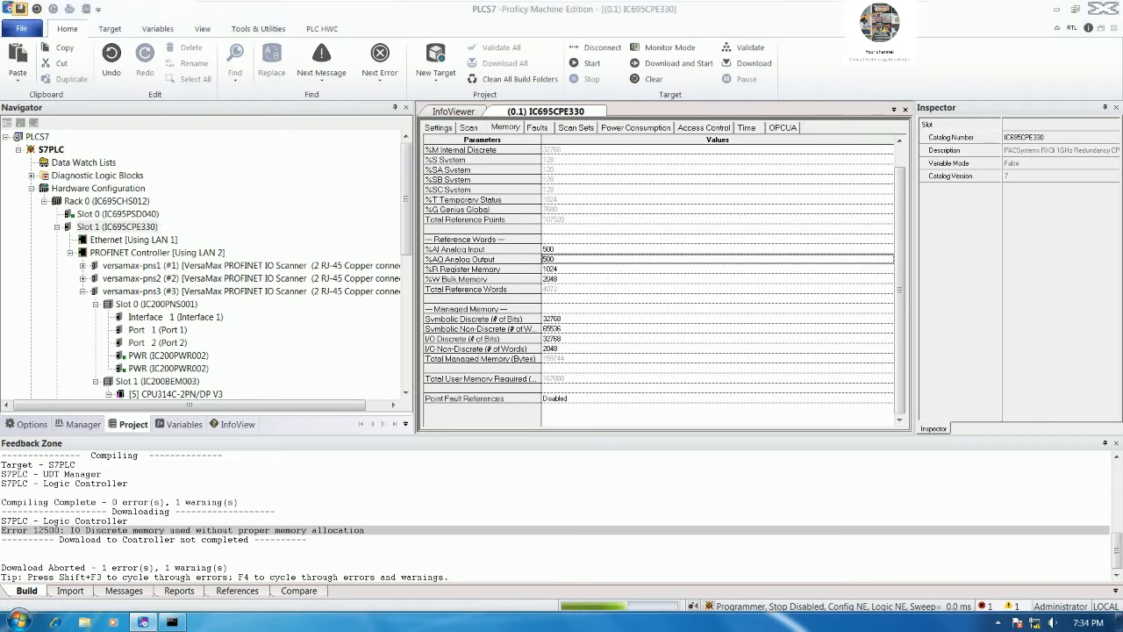
# Step: Download hardware configuration, logic and initial values to the controller with all items written to flash, overwriting its logic and target name
pyautogui.click(747, 63)
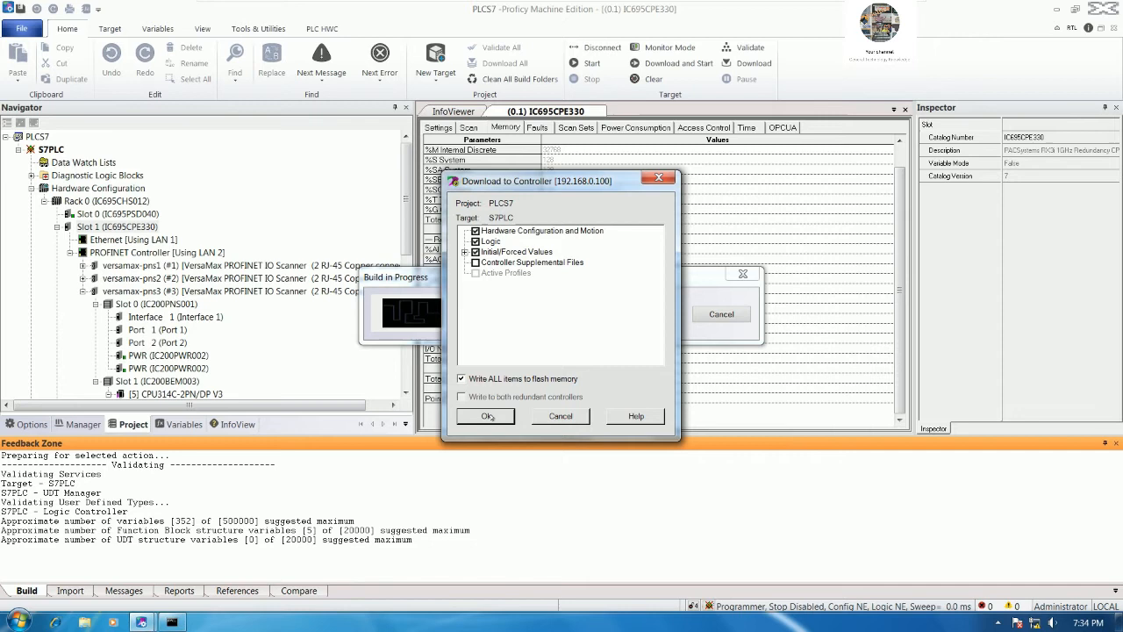
pyautogui.click(492, 417)
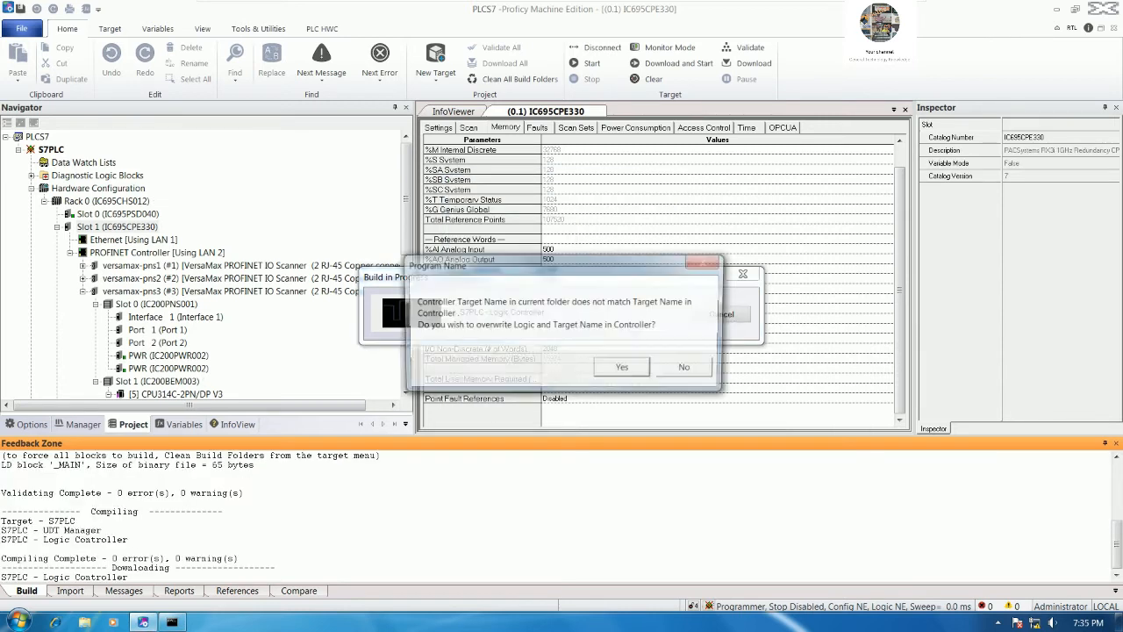
pyautogui.click(626, 368)
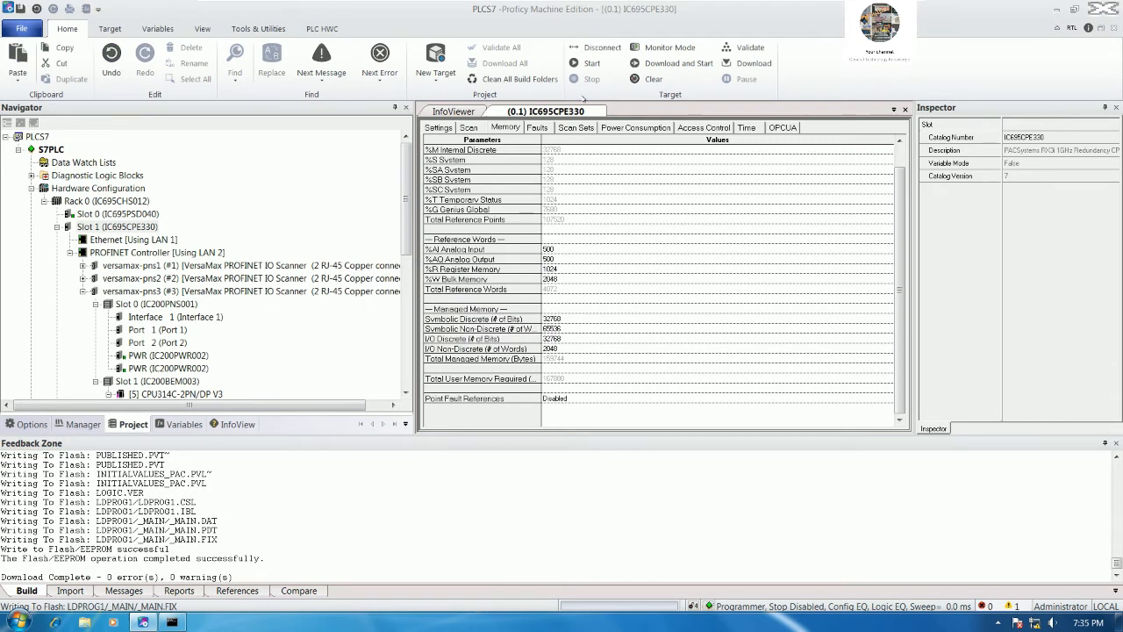
# Step: Start the controller and dock the Feedback Zone back beneath the Navigator and editor
pyautogui.click(575, 64)
pyautogui.press('Return')
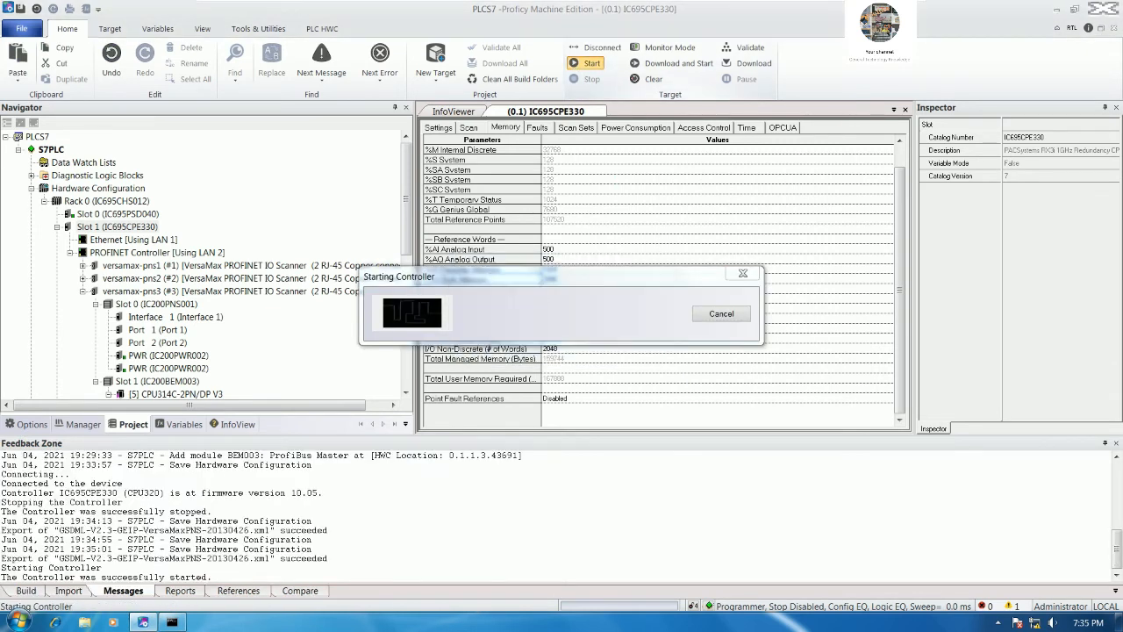
pyautogui.doubleClick(578, 446)
pyautogui.moveTo(597, 443); pyautogui.dragTo(561, 583)
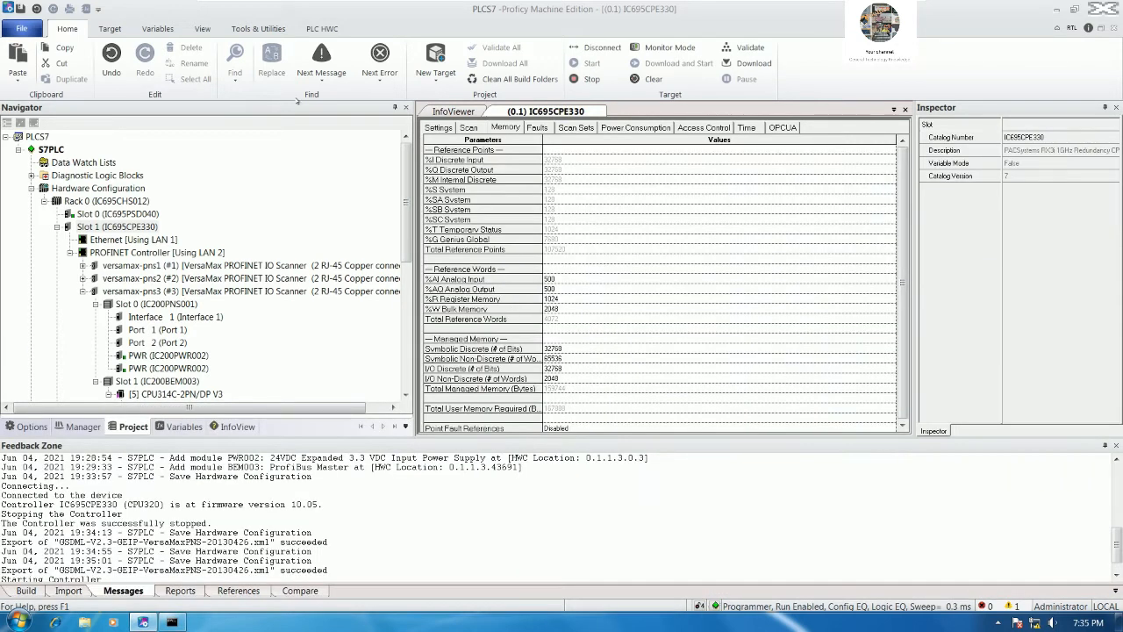
# Step: Show the Companion window and dock it beside the Feedback Zone
pyautogui.click(201, 28)
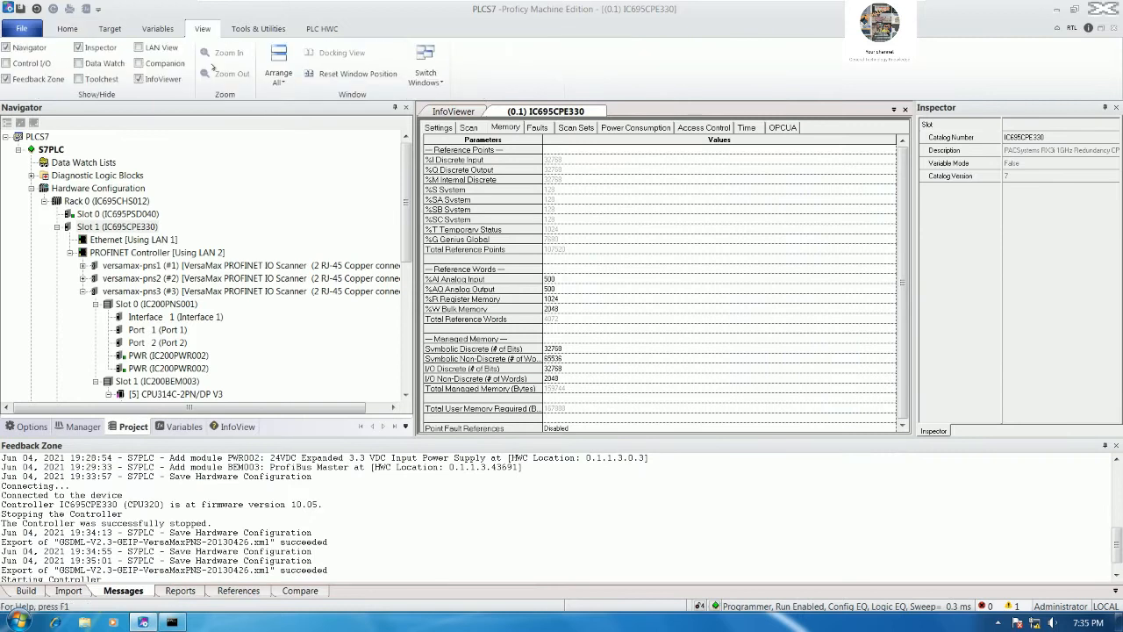
pyautogui.click(139, 63)
pyautogui.moveTo(432, 447); pyautogui.dragTo(247, 474)
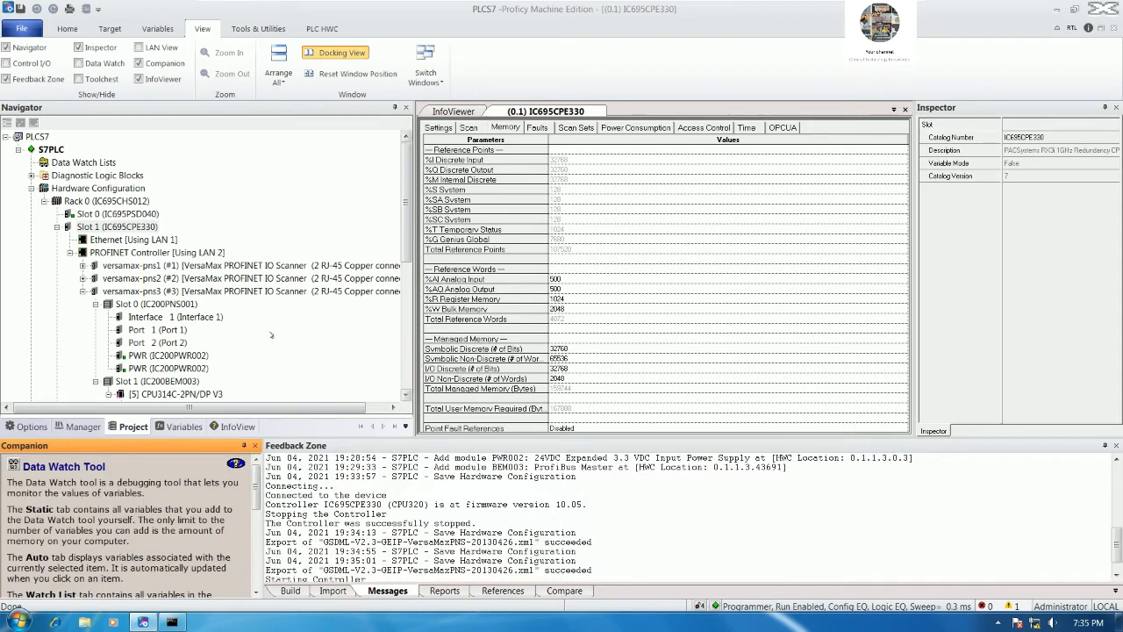
# Step: Collapse versamax-pns3 and its module slots in the hardware tree and select the PROFINET Controller
pyautogui.click(96, 380)
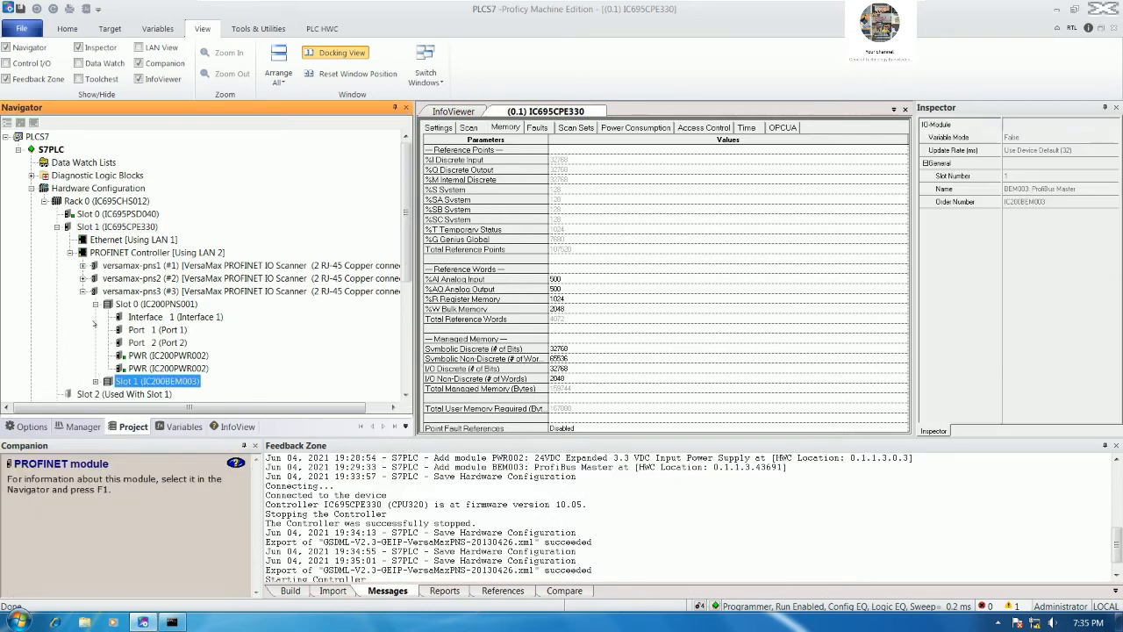
pyautogui.click(96, 304)
pyautogui.click(82, 291)
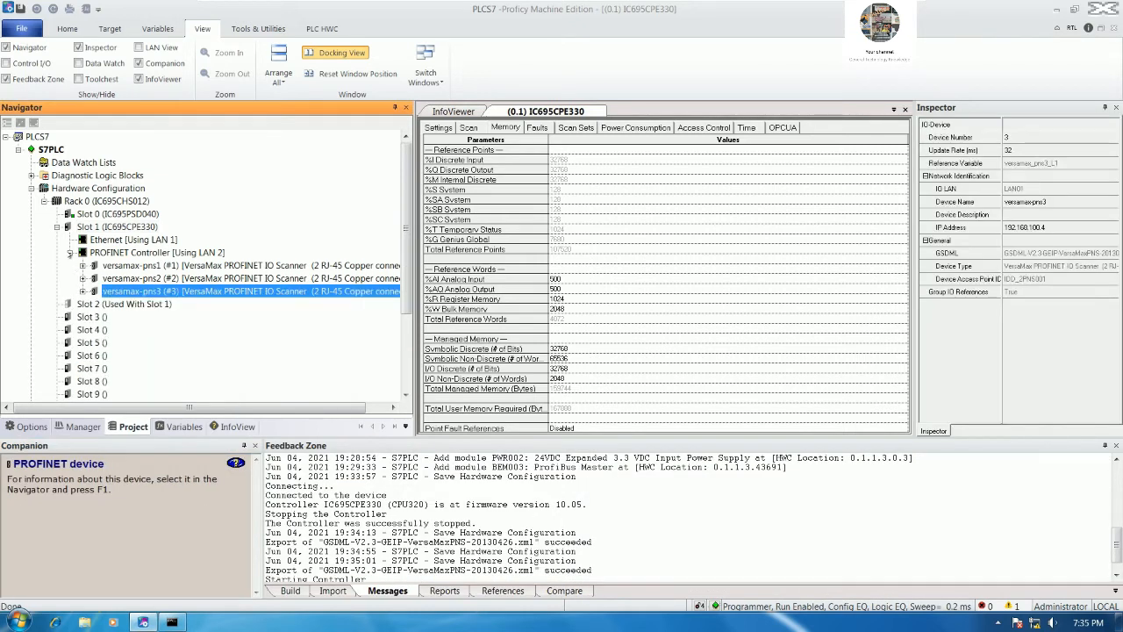
pyautogui.click(75, 253)
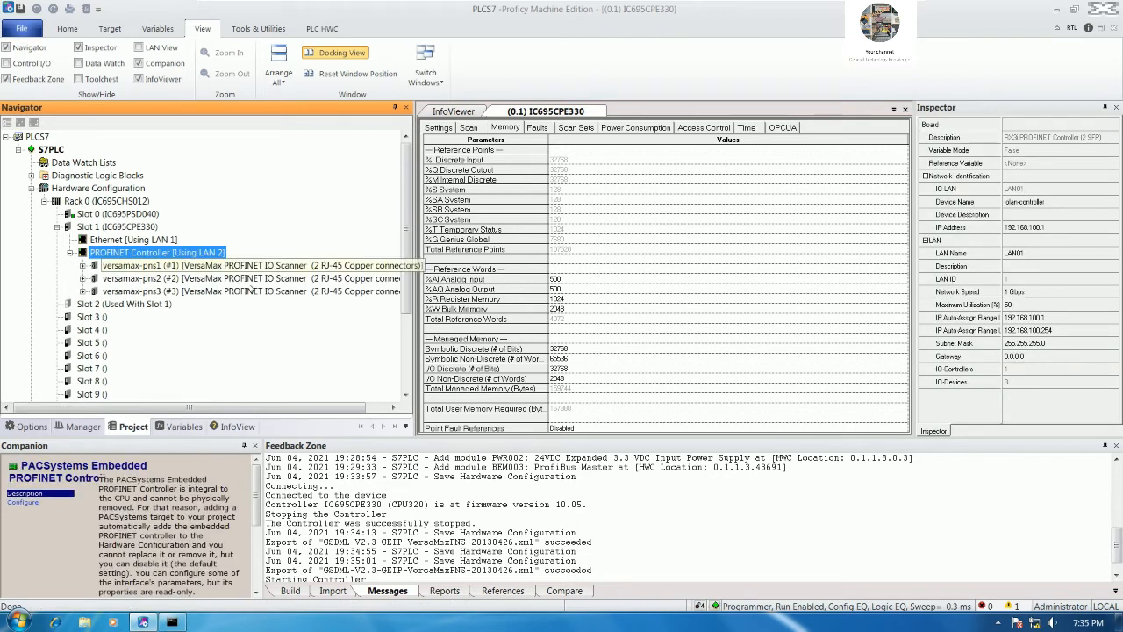
# Step: Narrow the Navigator pane to give the IC695CPE330 memory settings more width, keeping the scanner names readable
pyautogui.click(393, 407)
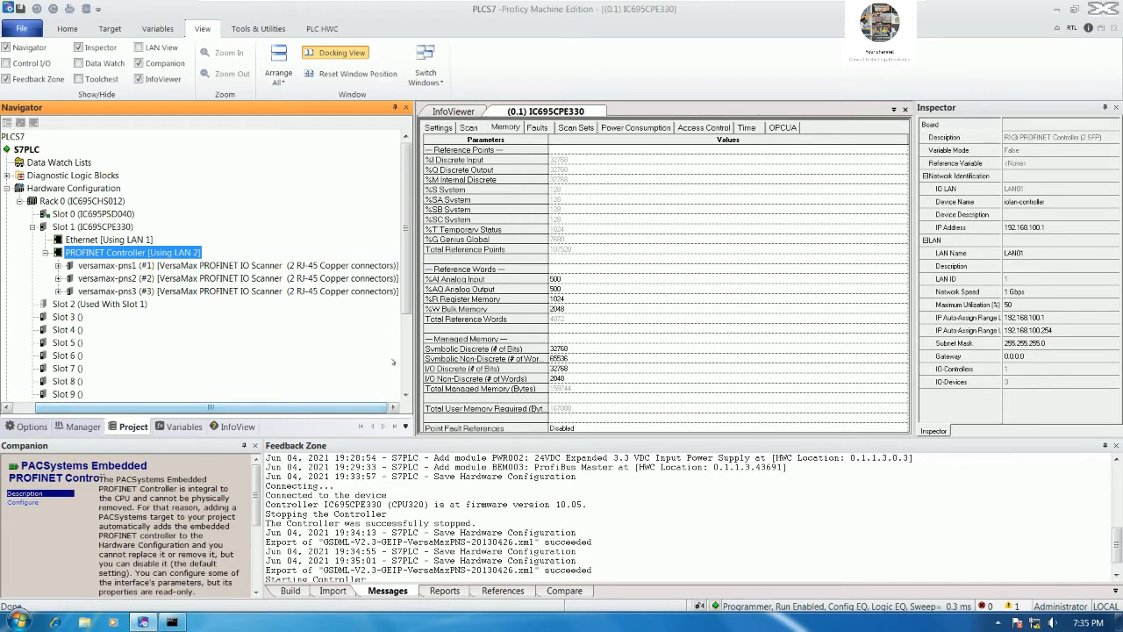
pyautogui.moveTo(412, 339); pyautogui.dragTo(219, 334)
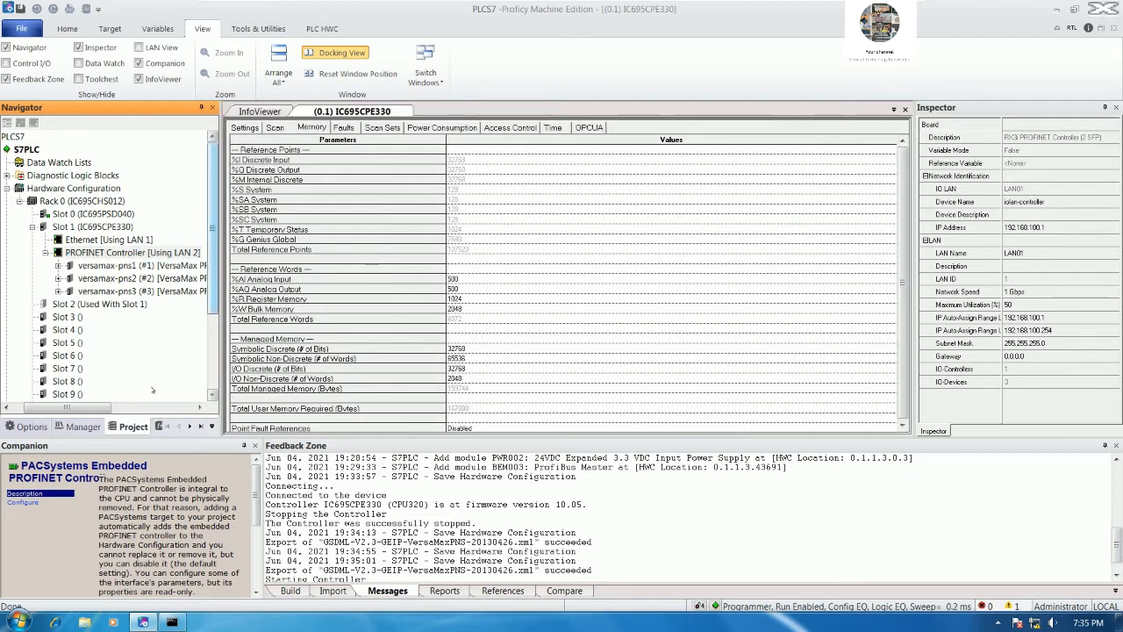
pyautogui.moveTo(86, 408); pyautogui.dragTo(67, 408)
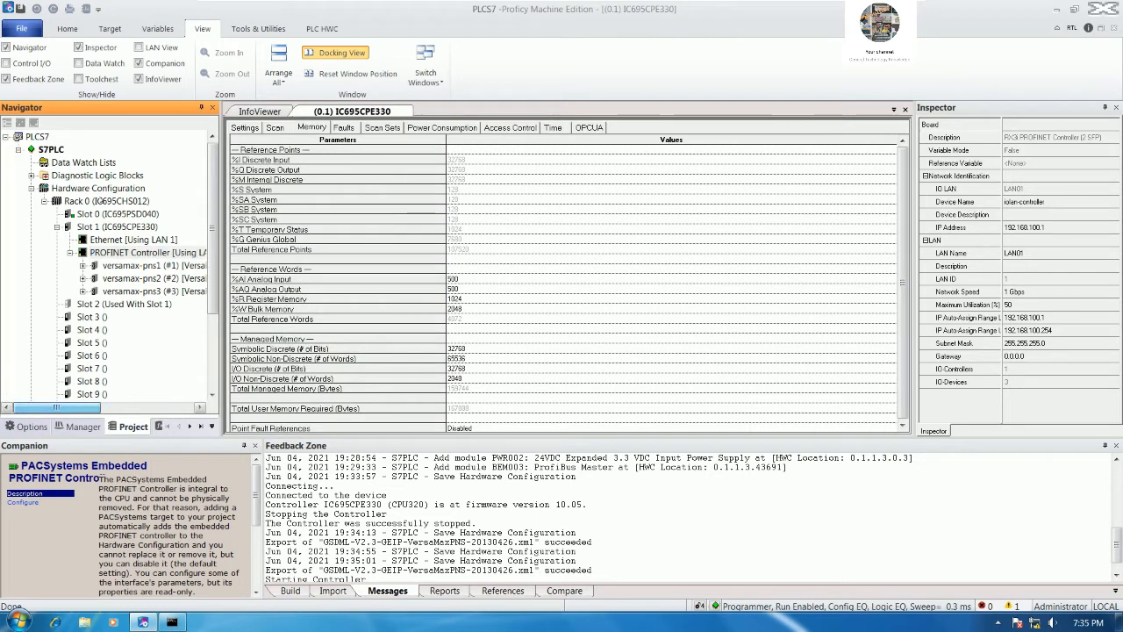
pyautogui.click(67, 28)
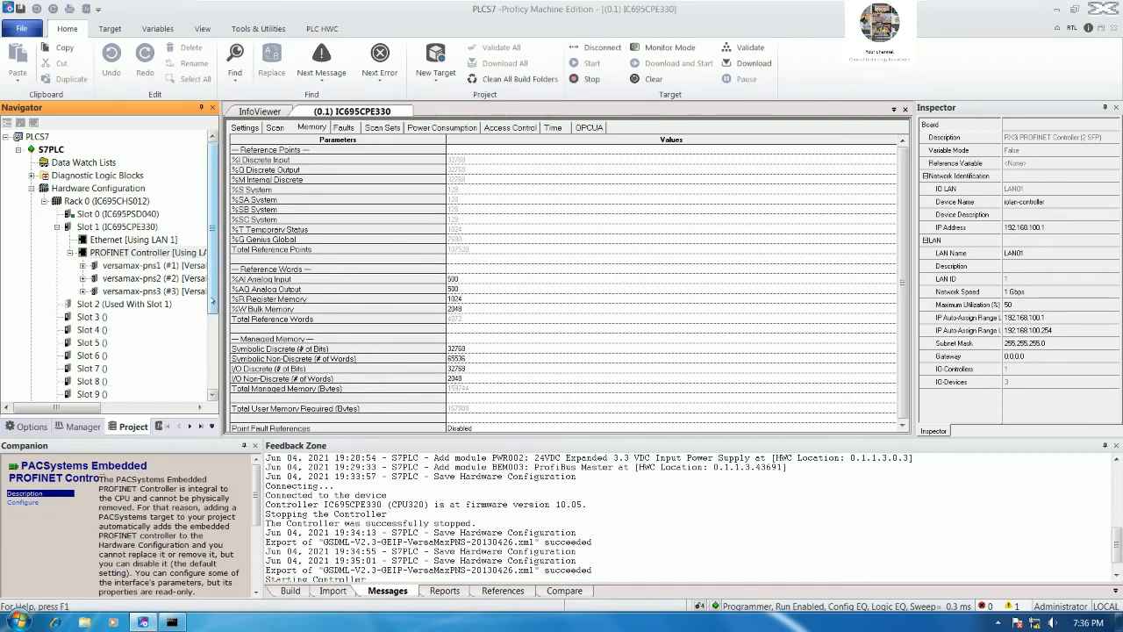
pyautogui.scroll(-1, 212, 305)
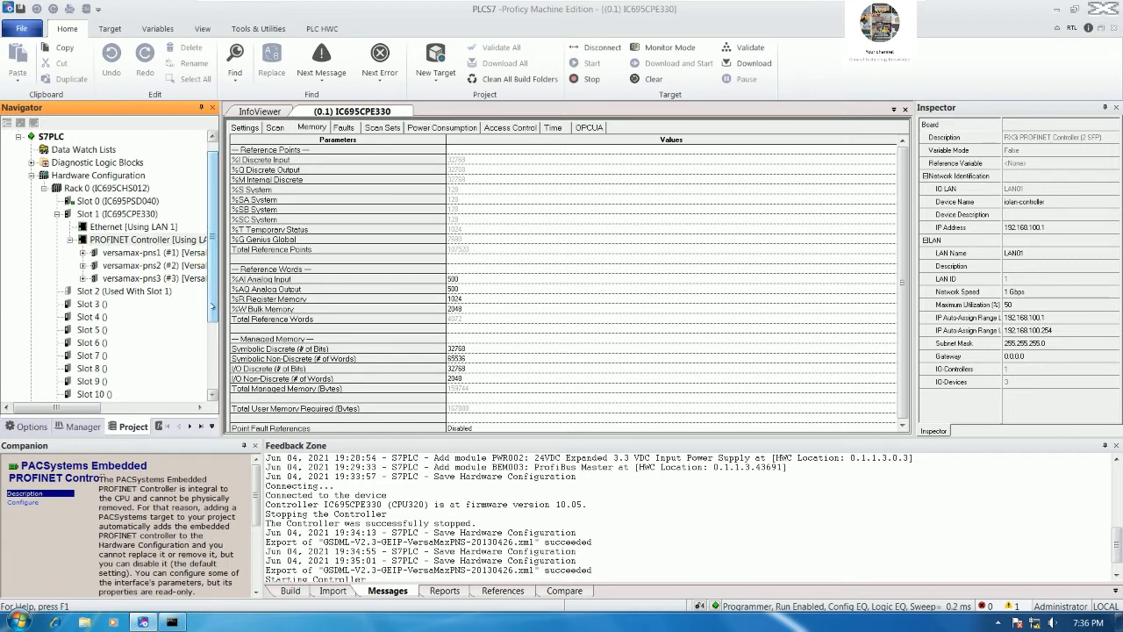
pyautogui.moveTo(218, 264); pyautogui.dragTo(269, 263)
# Step: Check the device name and IP address of versamax-pns1, versamax-pns2 and versamax-pns3 under the PROFINET Controller
pyautogui.click(175, 252)
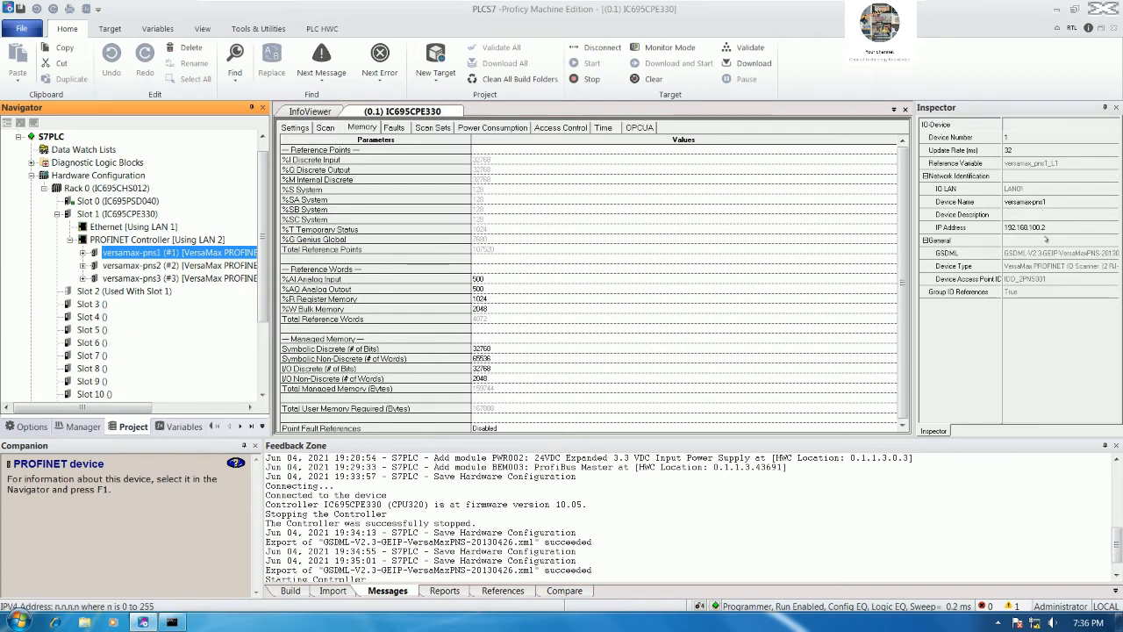
pyautogui.click(210, 267)
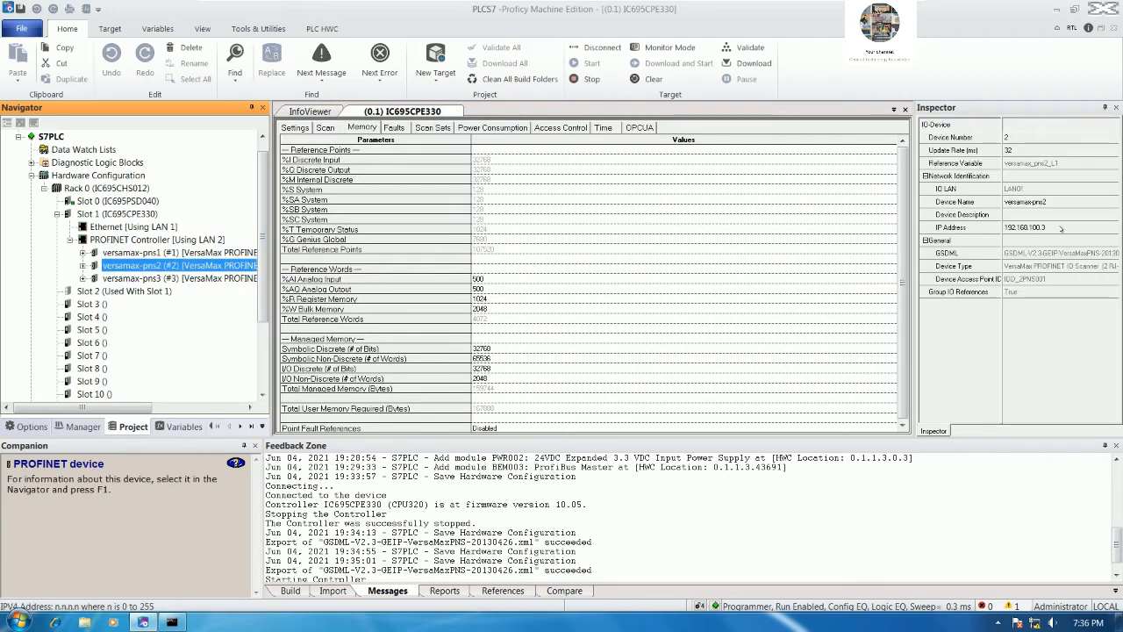
pyautogui.click(175, 278)
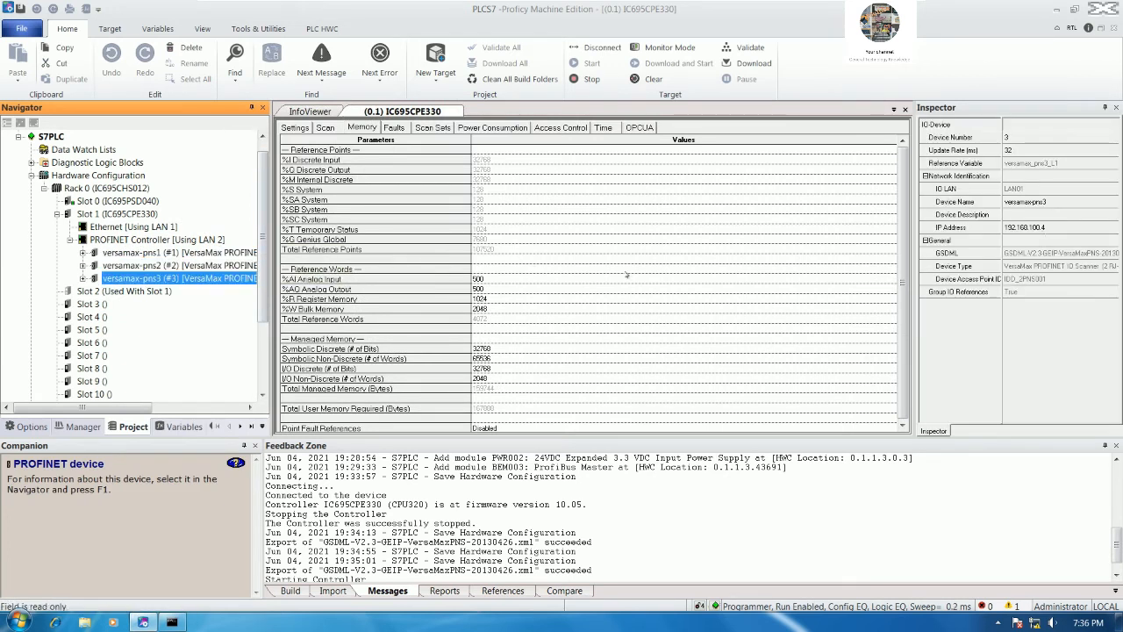
pyautogui.click(140, 252)
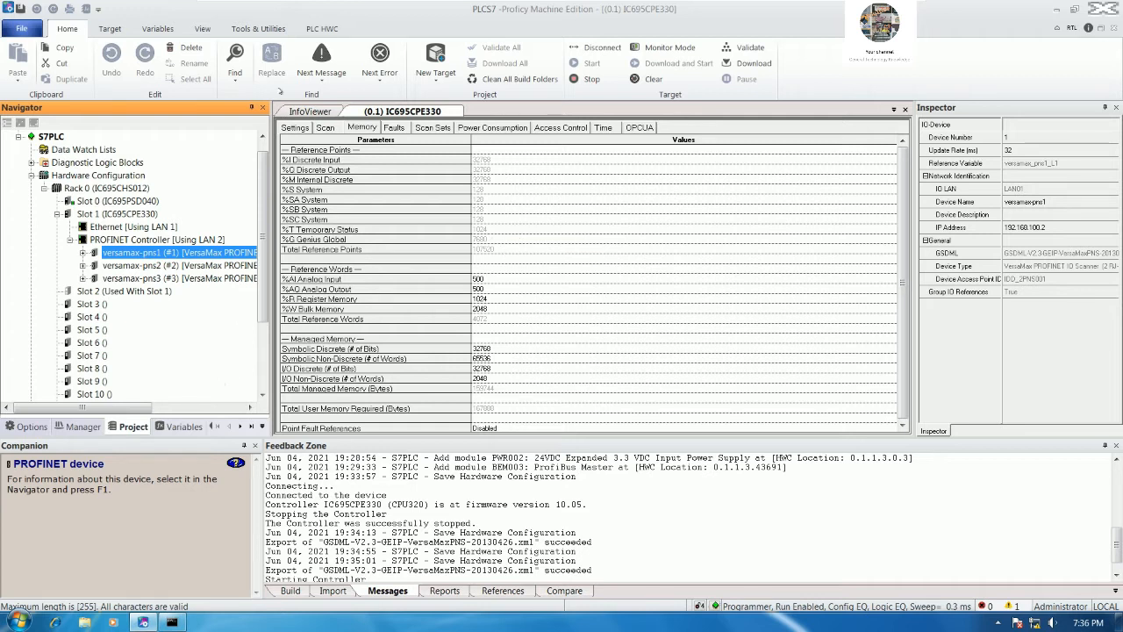
# Step: Scan the LAN connection for devices with the PROFINET DCP tool, examine the device list and close the tool
pyautogui.click(250, 28)
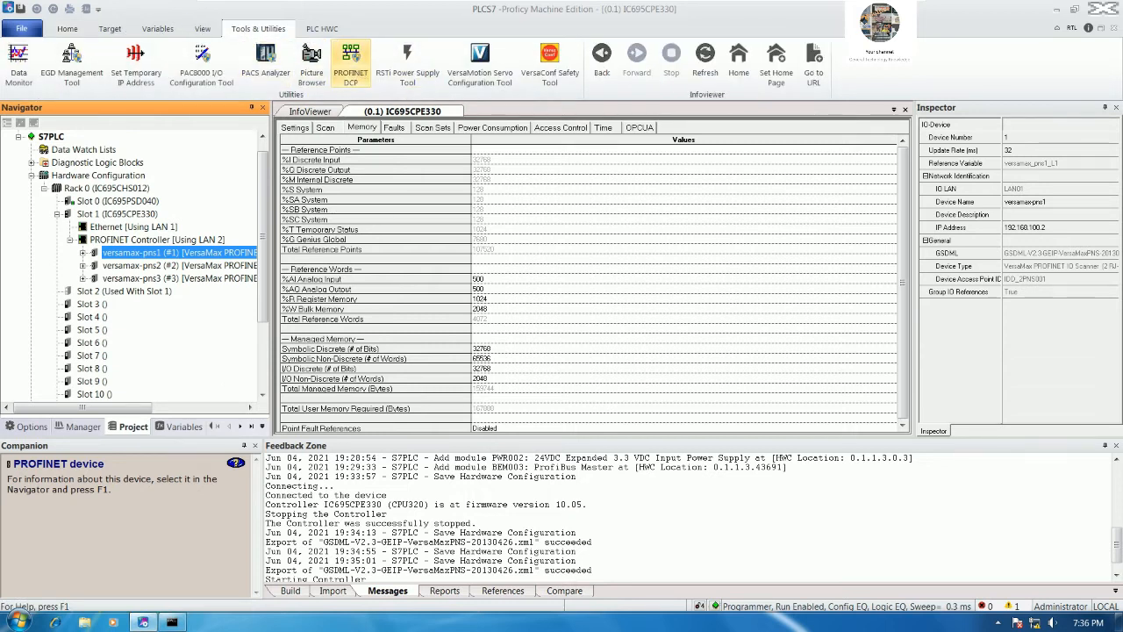
pyautogui.click(351, 65)
pyautogui.click(303, 79)
pyautogui.click(302, 89)
pyautogui.click(552, 82)
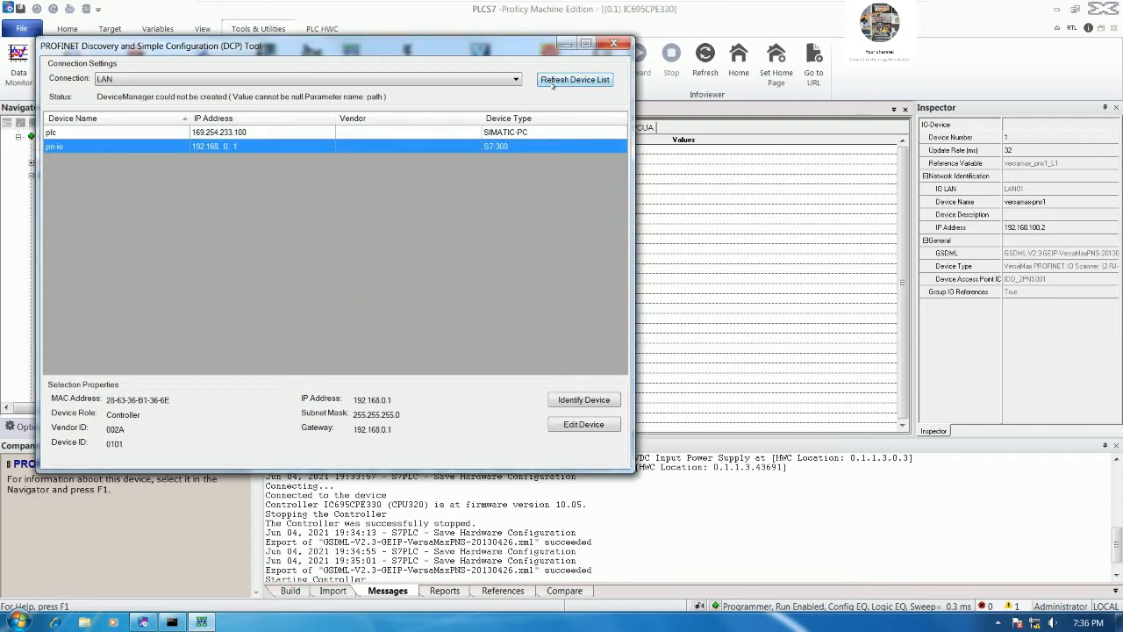
pyautogui.moveTo(333, 50); pyautogui.dragTo(584, 76)
pyautogui.click(482, 162)
pyautogui.click(512, 176)
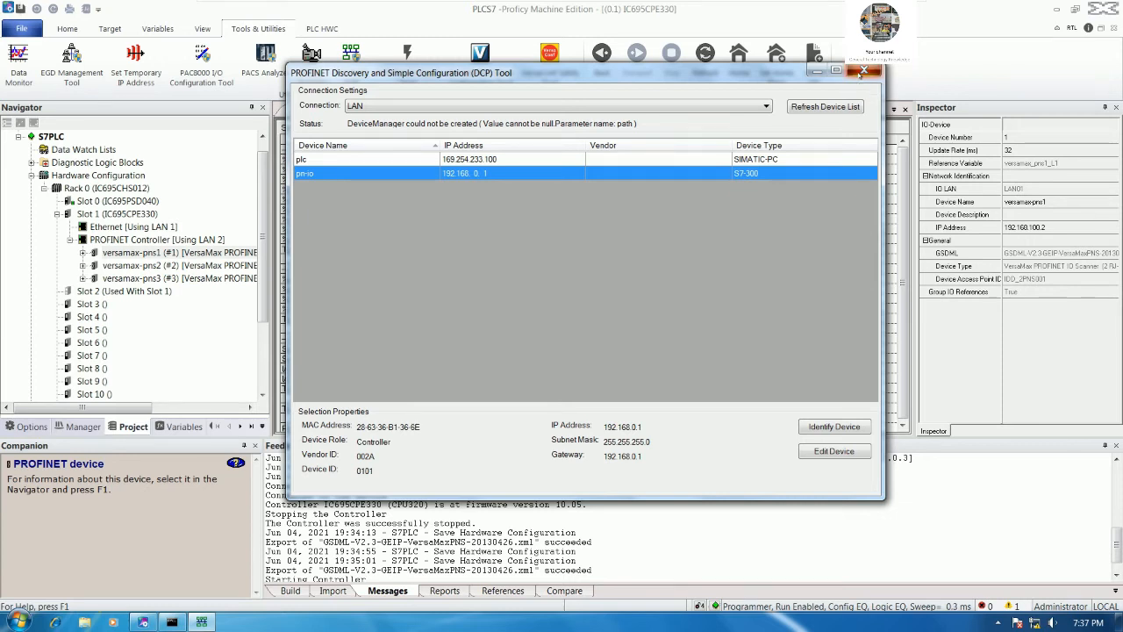
pyautogui.click(863, 70)
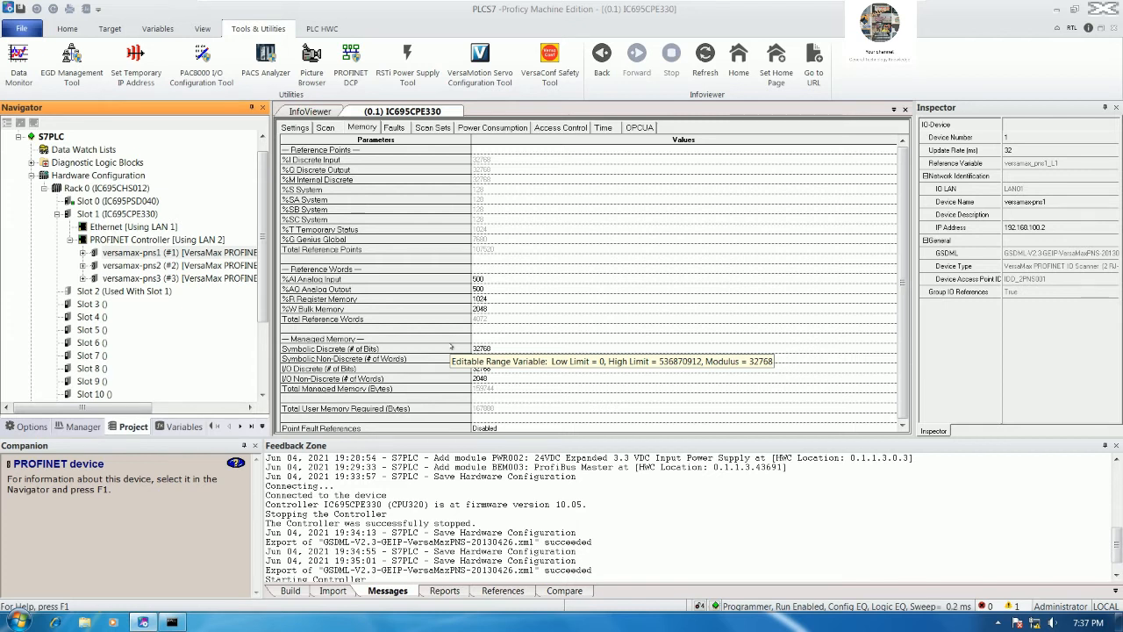
# Step: Disconnect from the controller and select versamax-pns1 in the hardware tree
pyautogui.click(67, 28)
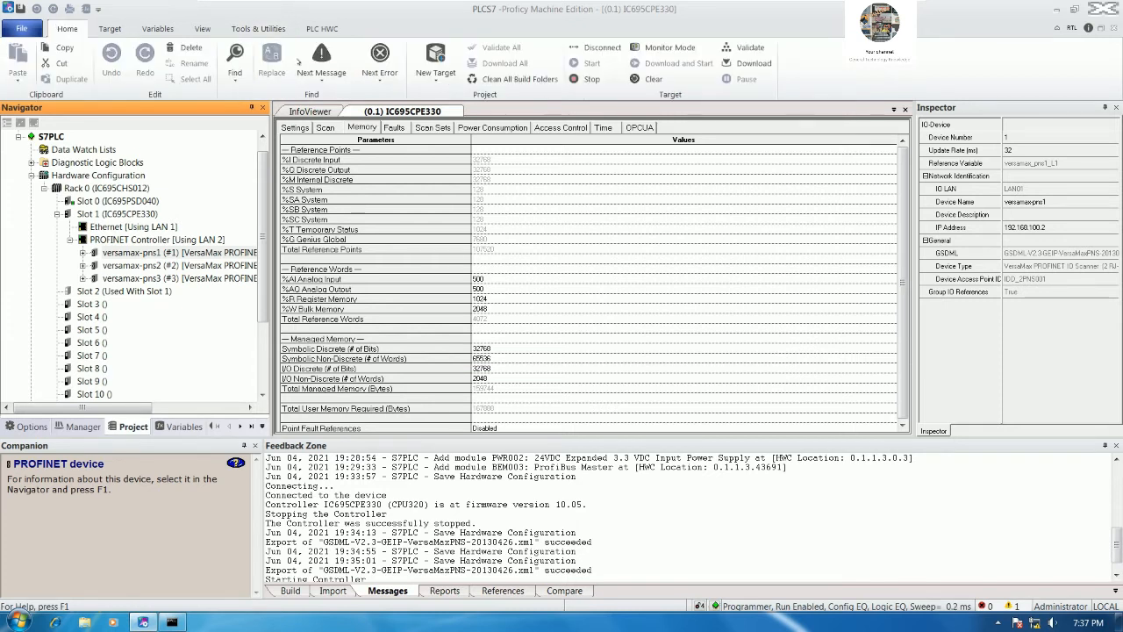
pyautogui.click(593, 47)
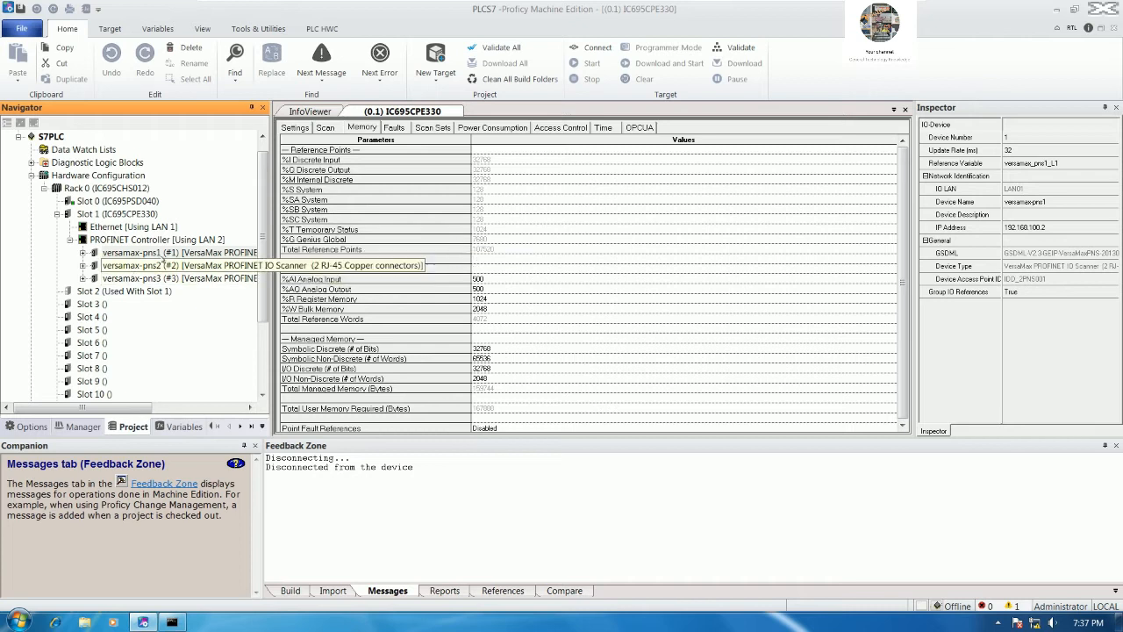
pyautogui.click(197, 253)
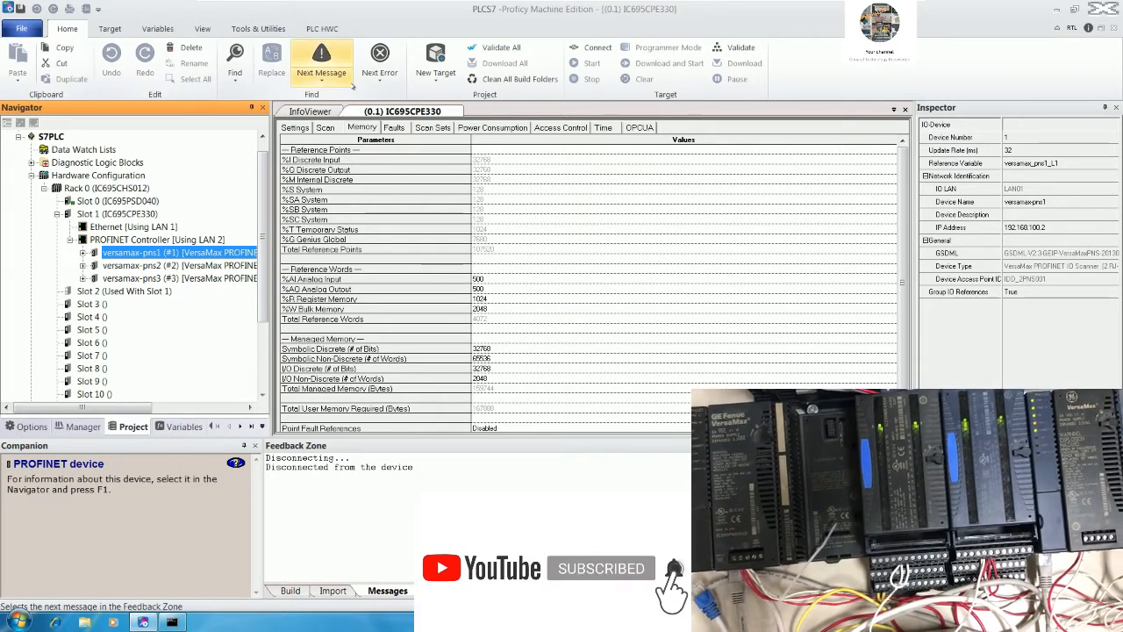
# Step: Reopen the PROFINET DCP tool and refresh its device list over the LAN connection
pyautogui.click(246, 29)
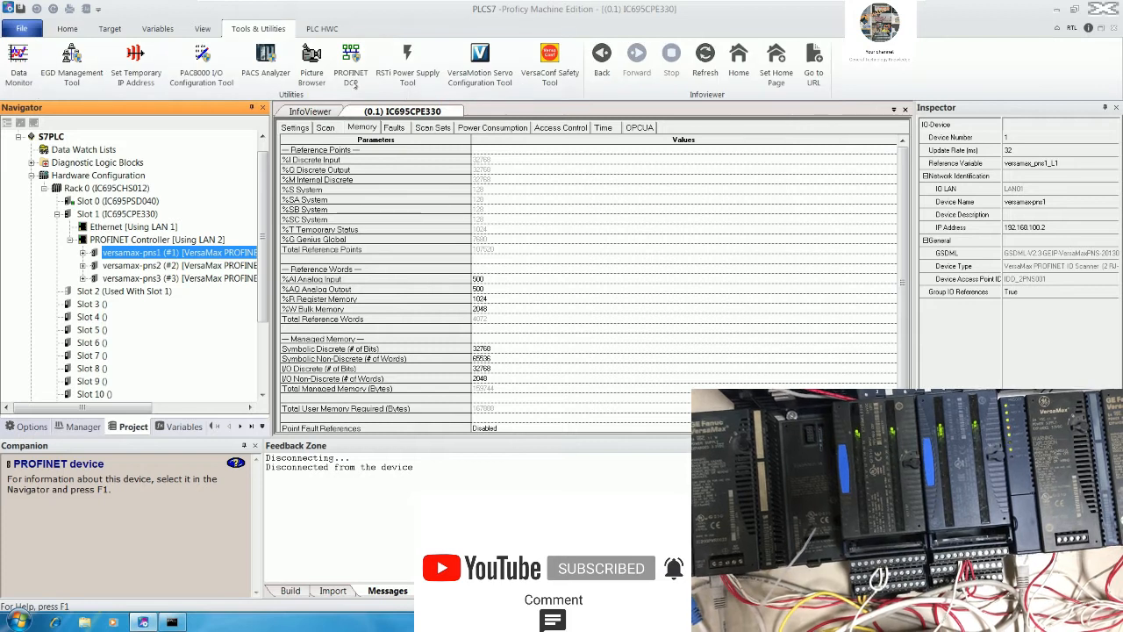
pyautogui.click(351, 63)
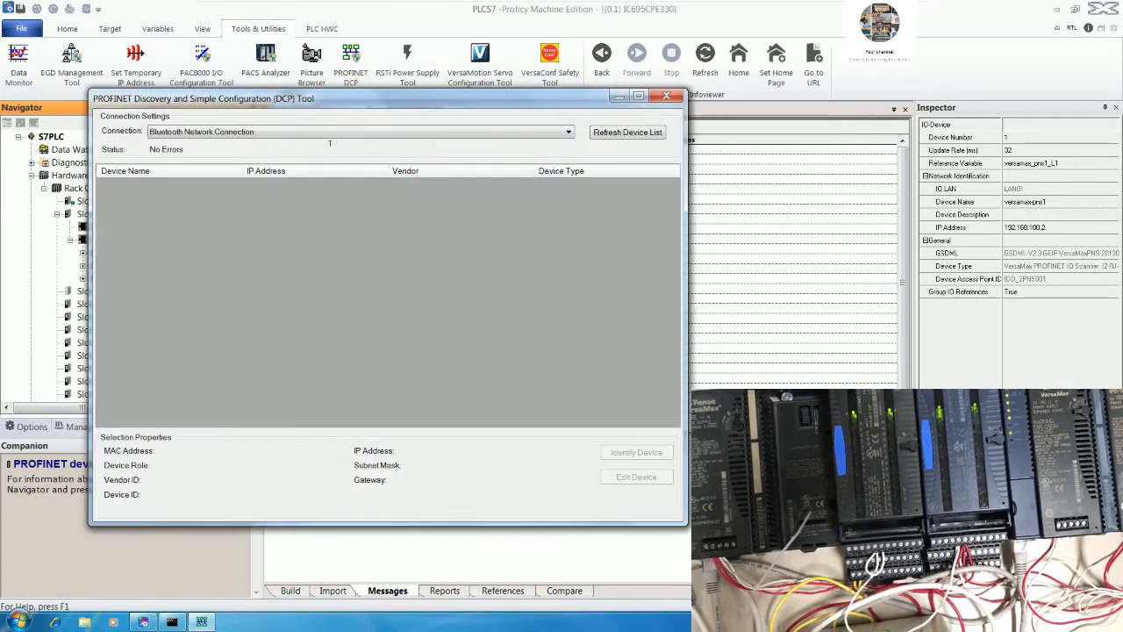
pyautogui.click(263, 131)
pyautogui.click(262, 154)
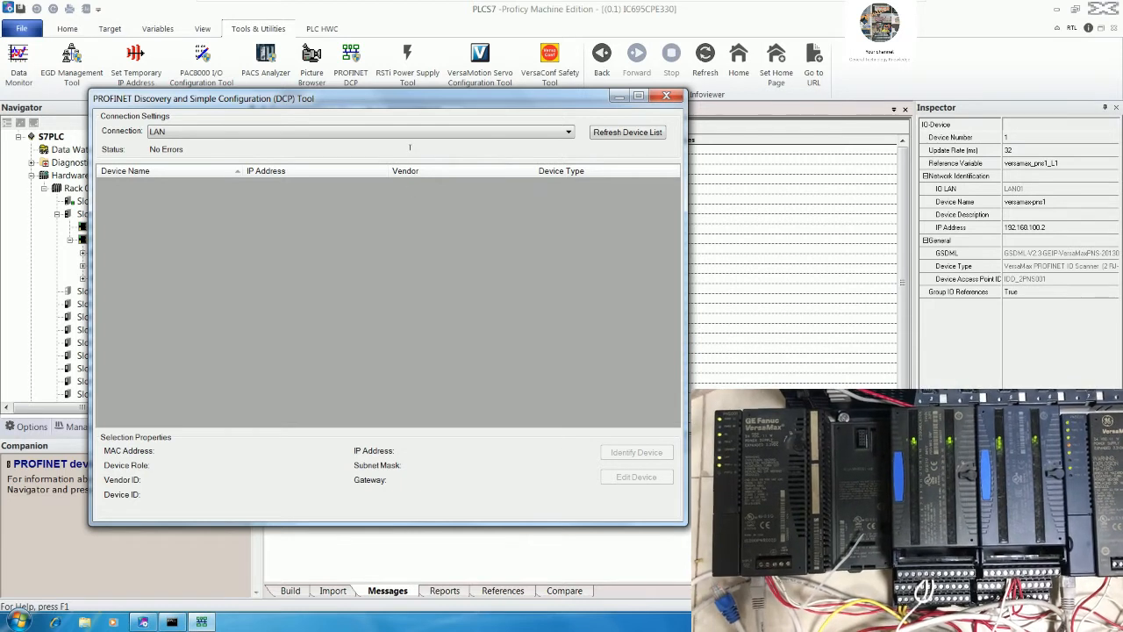
pyautogui.click(600, 131)
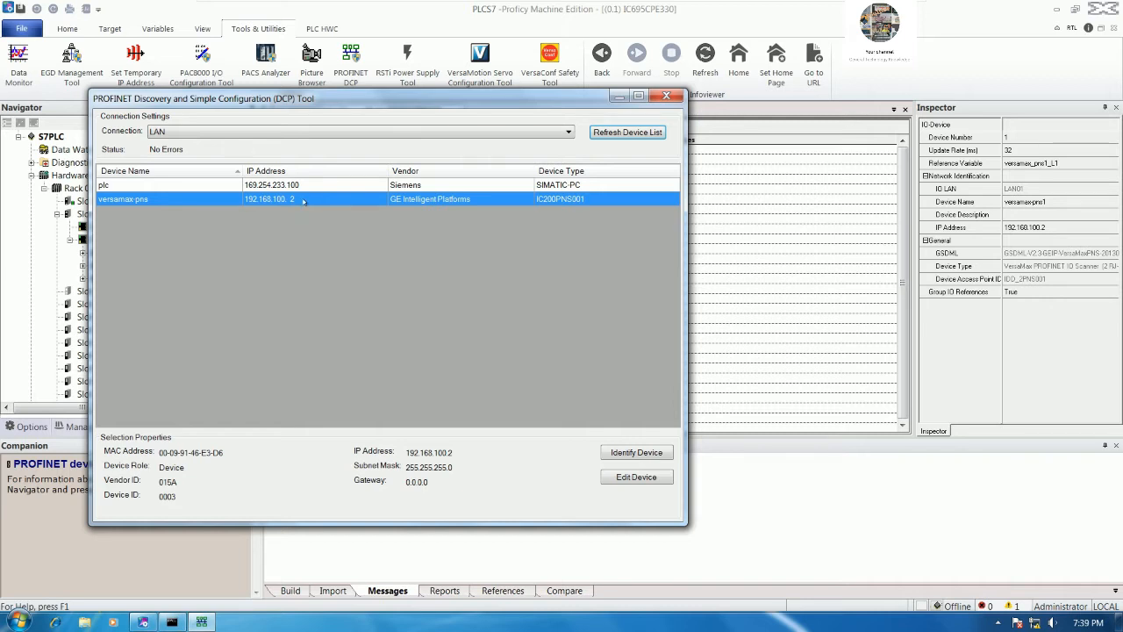
# Step: Move the DCP tool clear of the hardware tree and copy the configured device name of versamax-pns1
pyautogui.moveTo(384, 103); pyautogui.dragTo(614, 92)
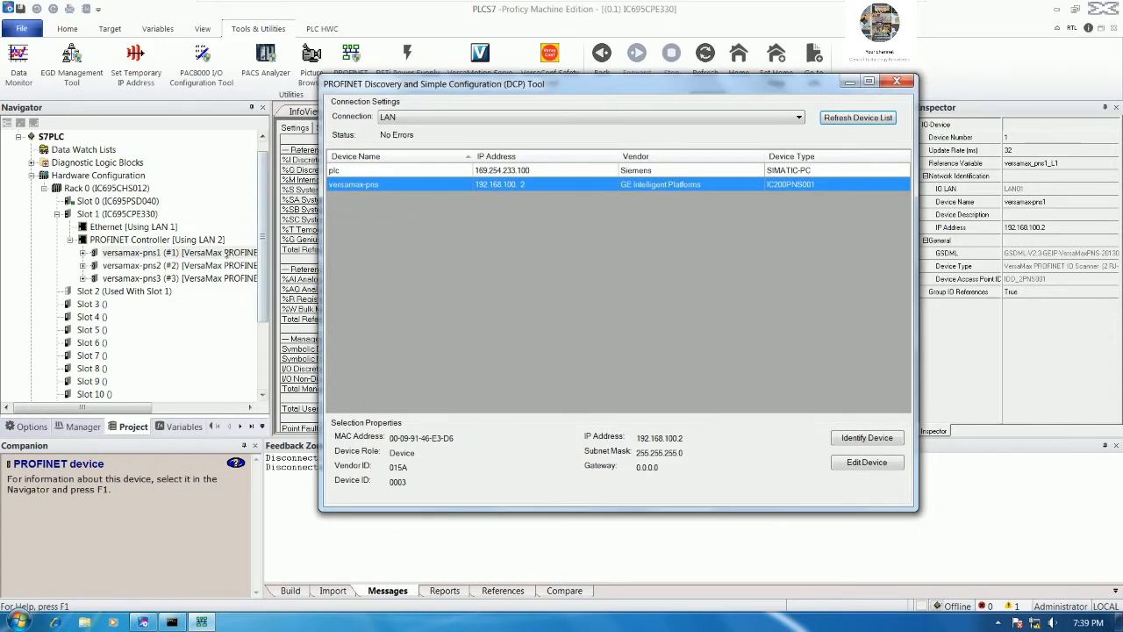
pyautogui.click(226, 252)
pyautogui.click(1045, 202)
pyautogui.hotkey('ctrl', 'c')
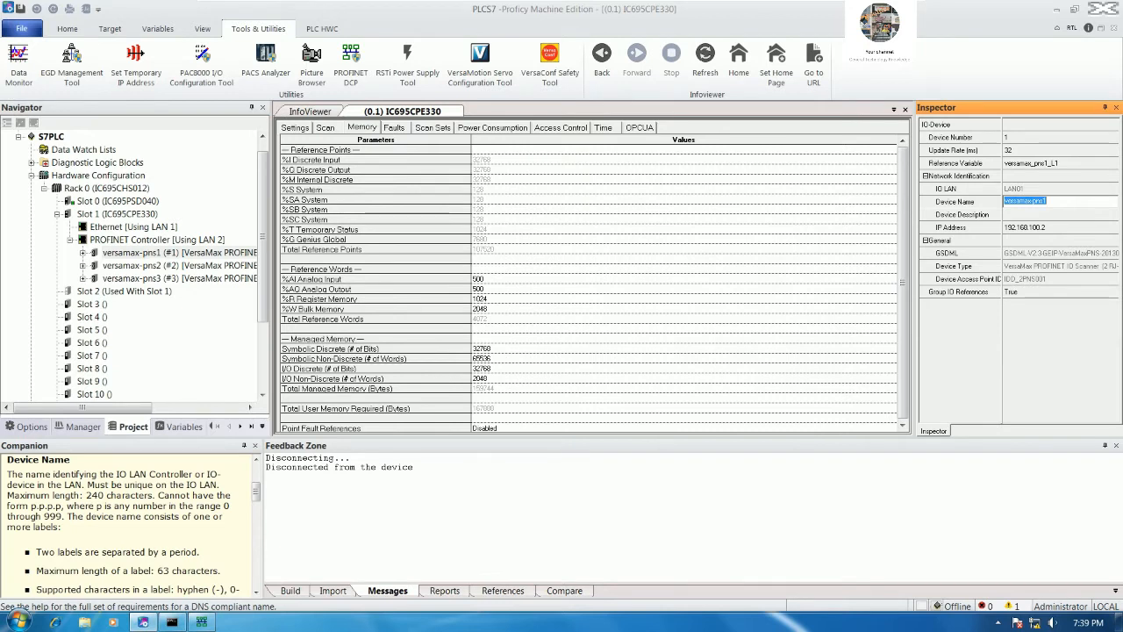
# Step: Set the discovered VersaMax device's name to versamax-pns1 in the PROFINET DCP tool and close its properties
pyautogui.click(201, 623)
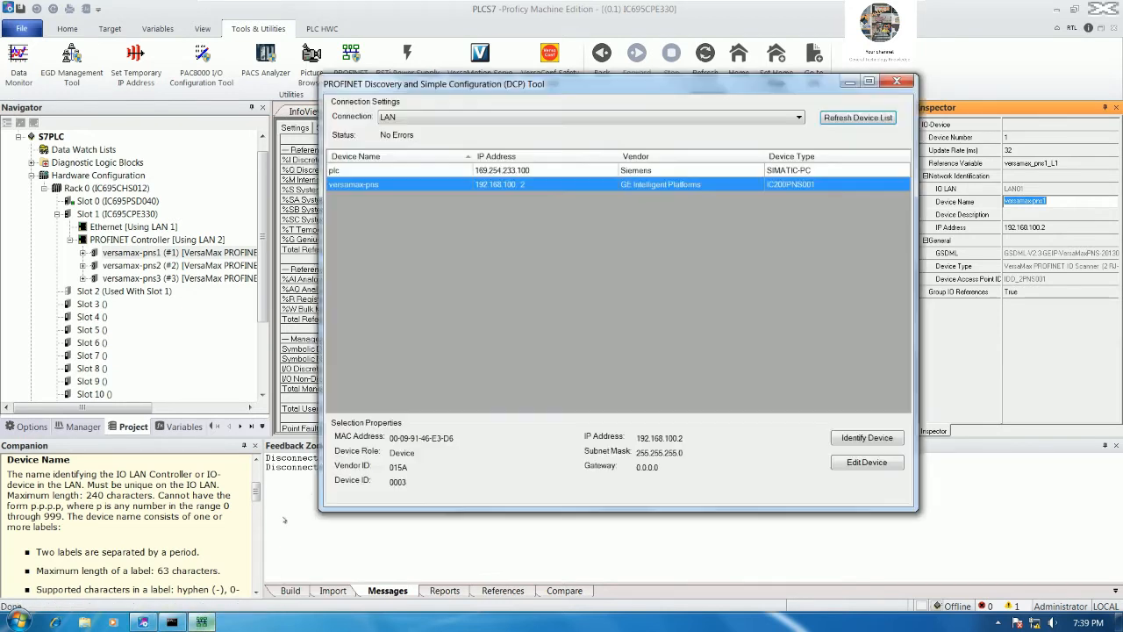
pyautogui.doubleClick(495, 186)
pyautogui.moveTo(491, 213); pyautogui.dragTo(401, 215)
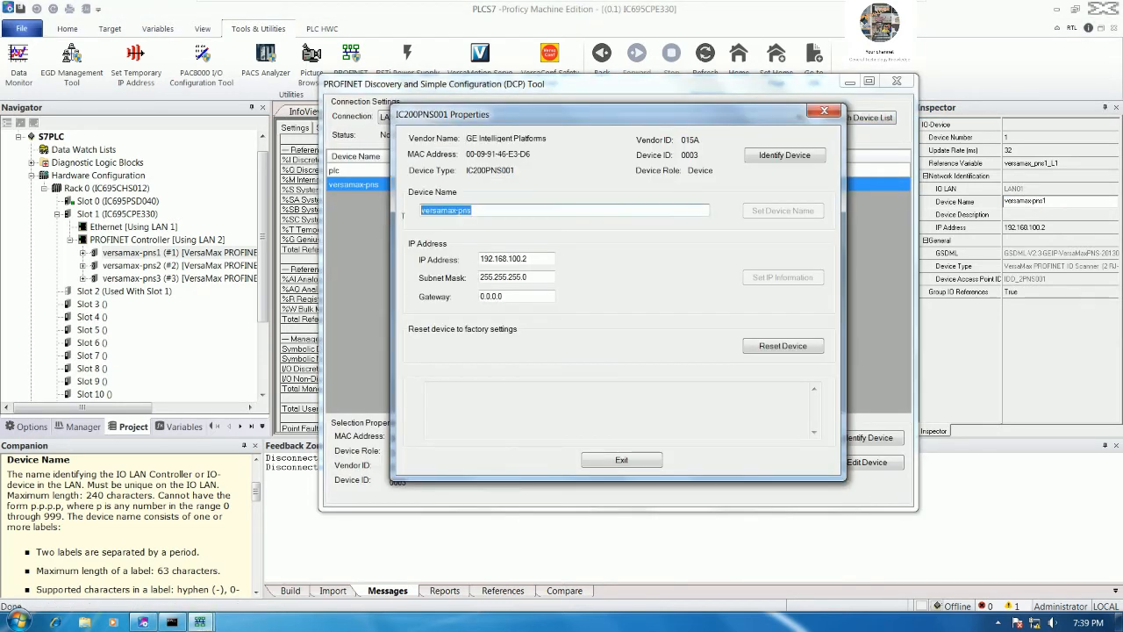
pyautogui.hotkey('ctrl', 'v')
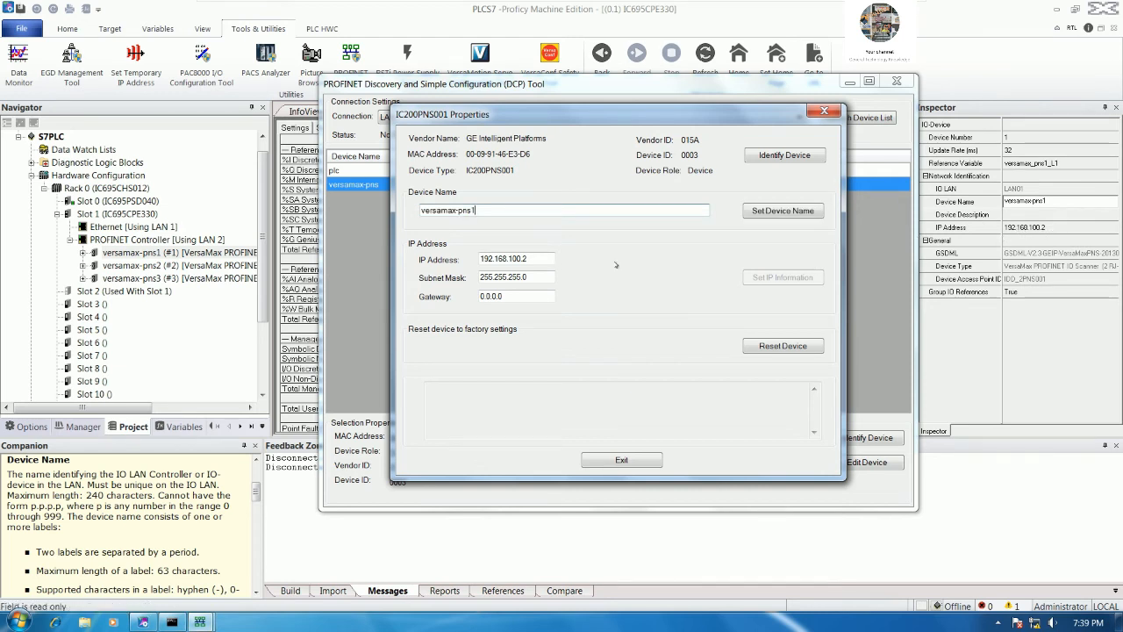
pyautogui.click(778, 211)
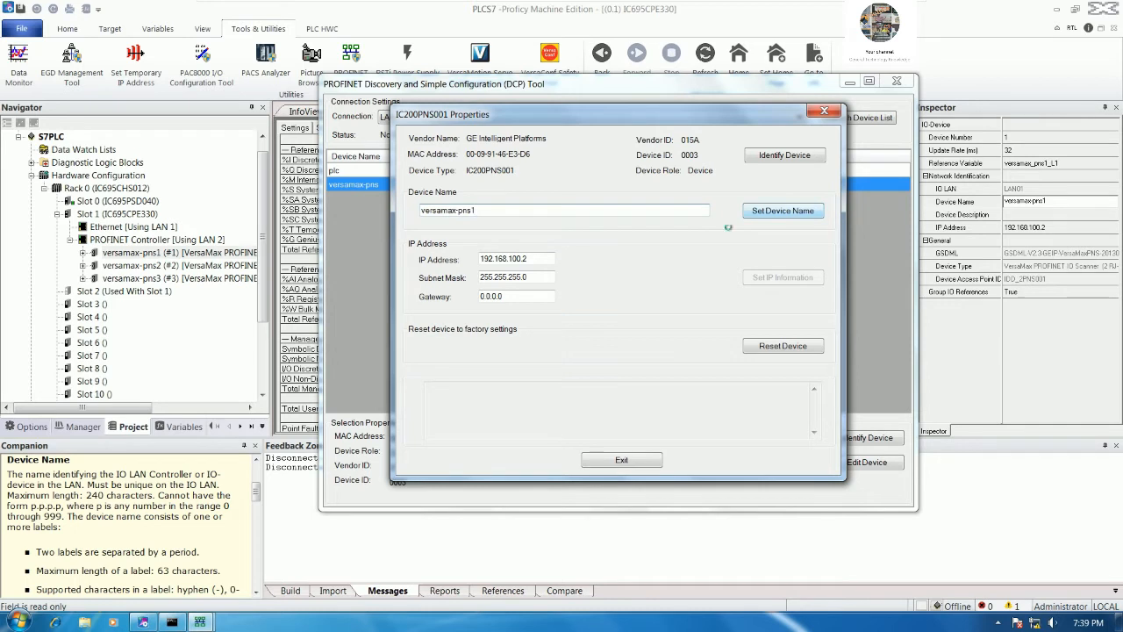
pyautogui.click(622, 460)
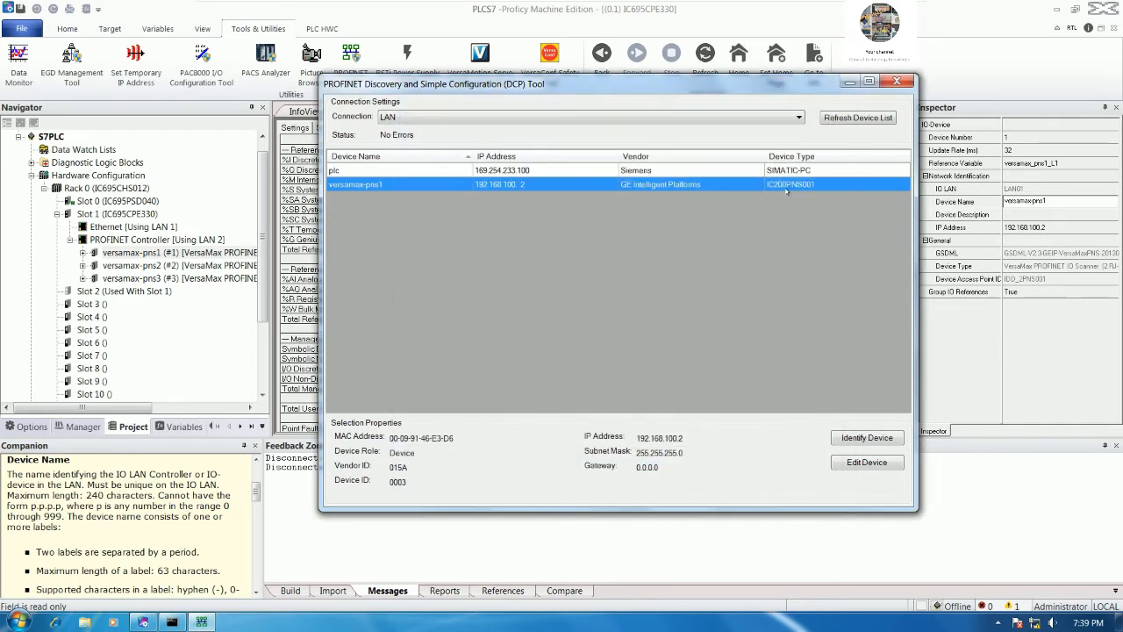
# Step: Refresh the DCP device list and look up the device name configured for the second VersaMax scanner in the project
pyautogui.click(842, 119)
pyautogui.click(858, 117)
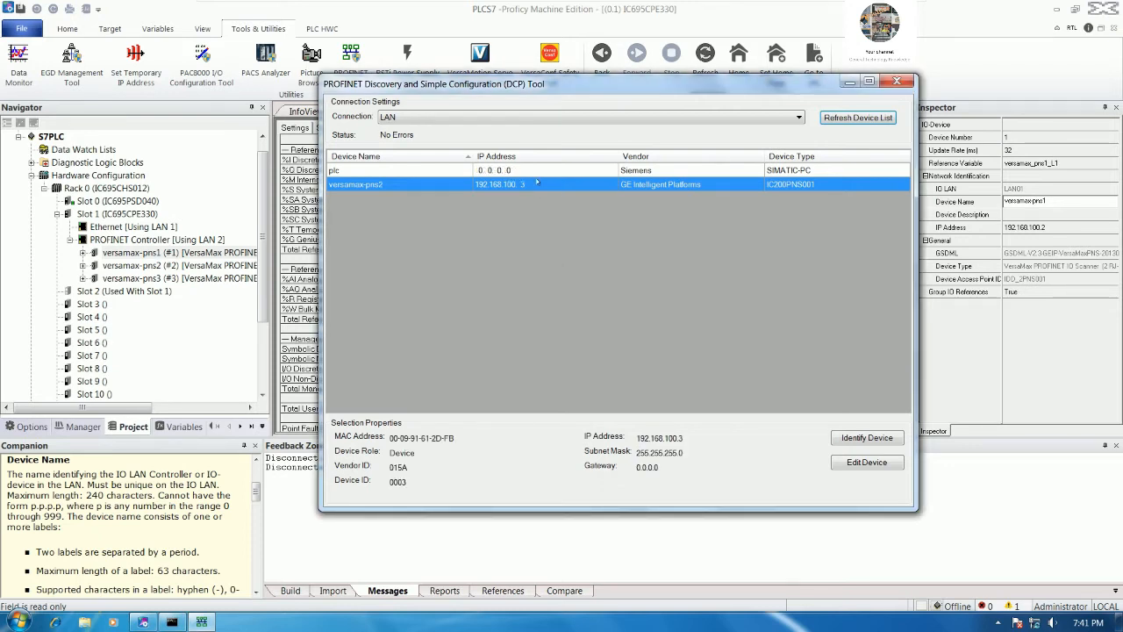
pyautogui.moveTo(572, 88); pyautogui.dragTo(600, 130)
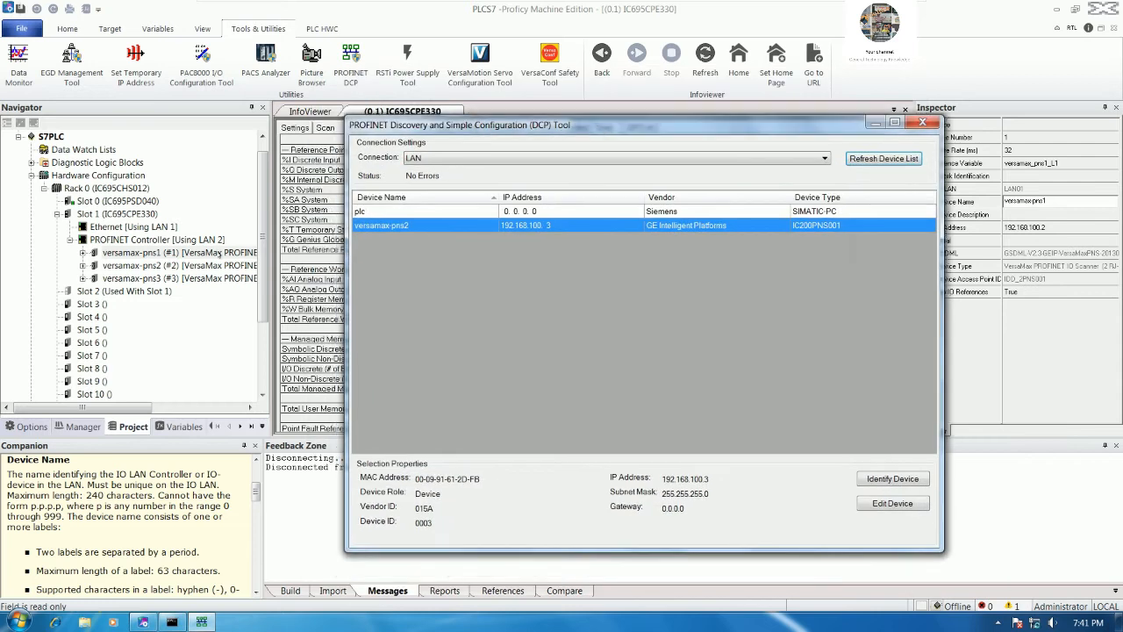
pyautogui.click(218, 265)
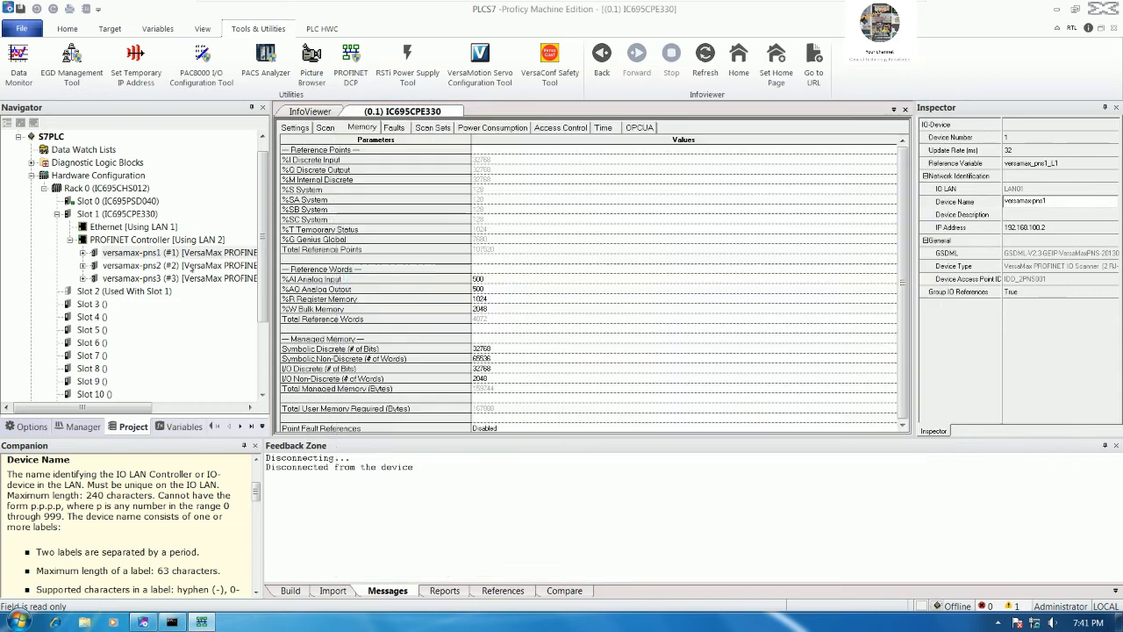
pyautogui.click(1067, 197)
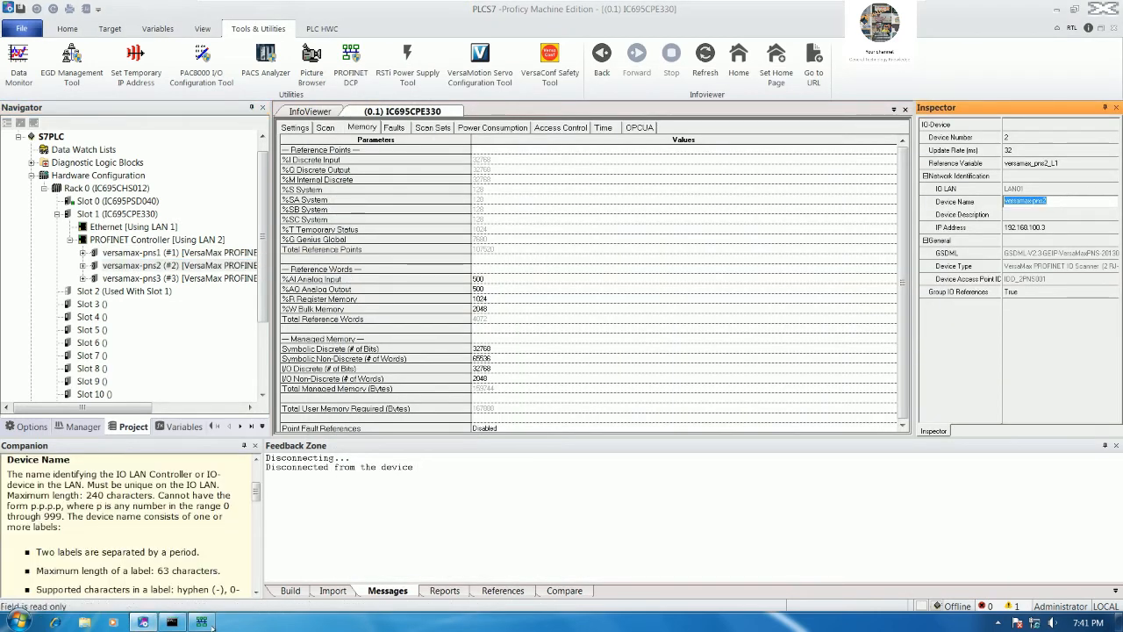
# Step: Check the name and IP address in the discovered versamax-pns2 device's properties and close the DCP tool
pyautogui.click(207, 623)
pyautogui.doubleClick(525, 225)
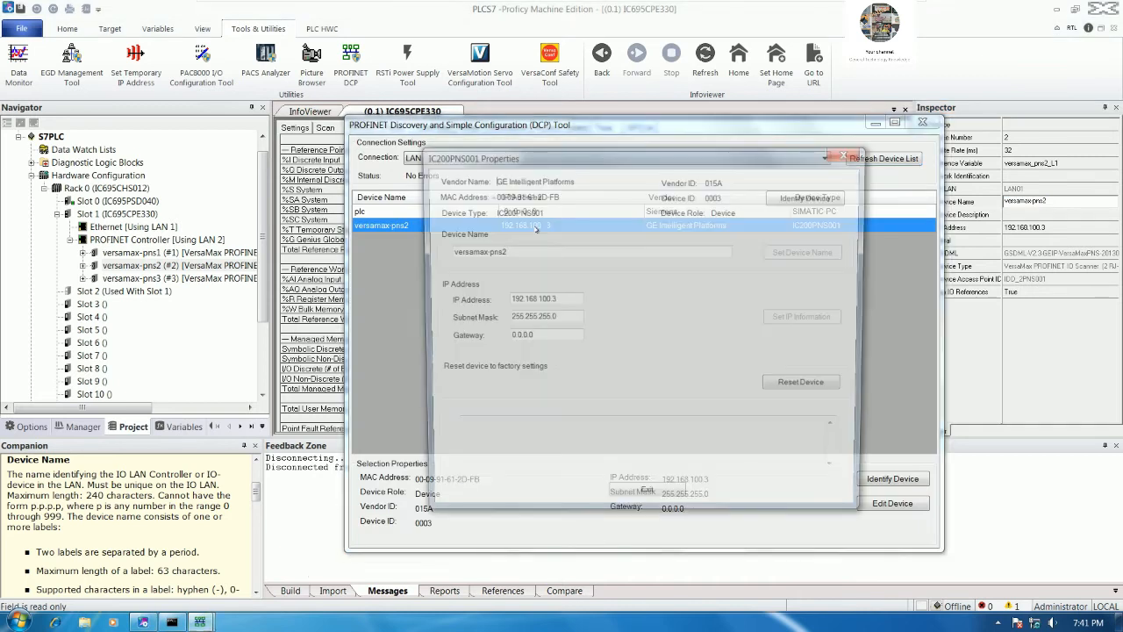
pyautogui.moveTo(505, 251); pyautogui.dragTo(446, 251)
pyautogui.click(449, 252)
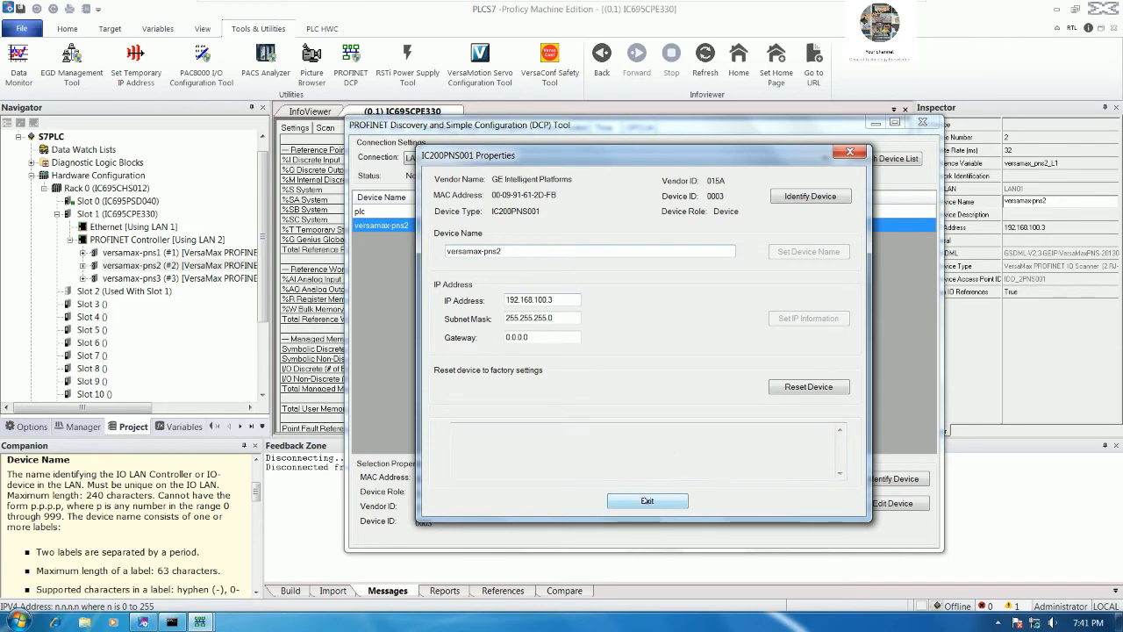
pyautogui.click(647, 500)
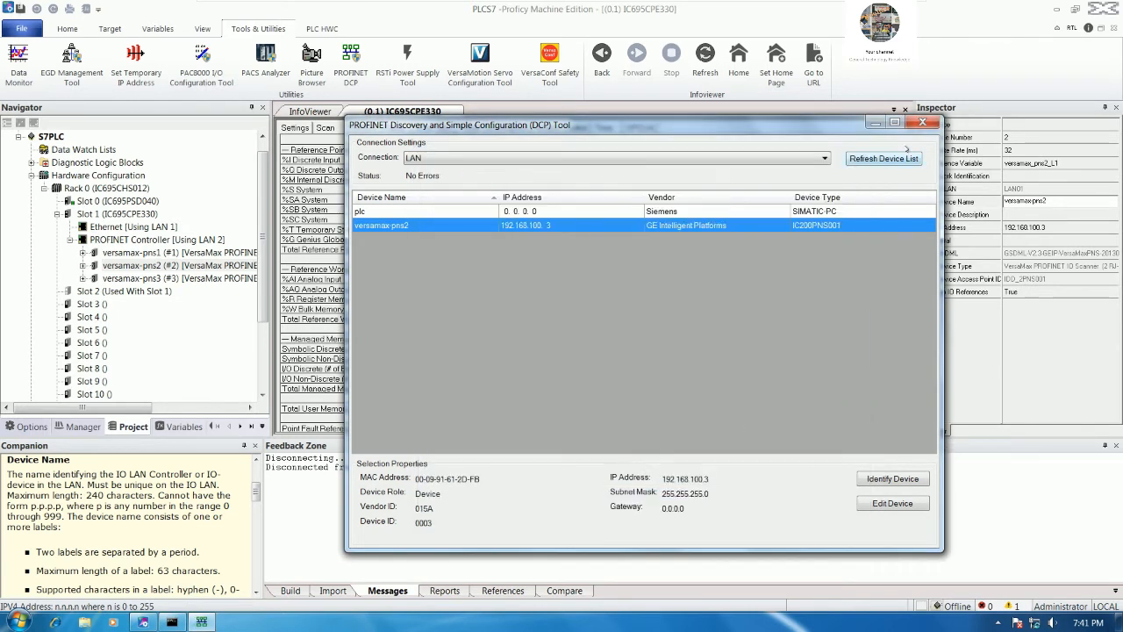
pyautogui.click(923, 122)
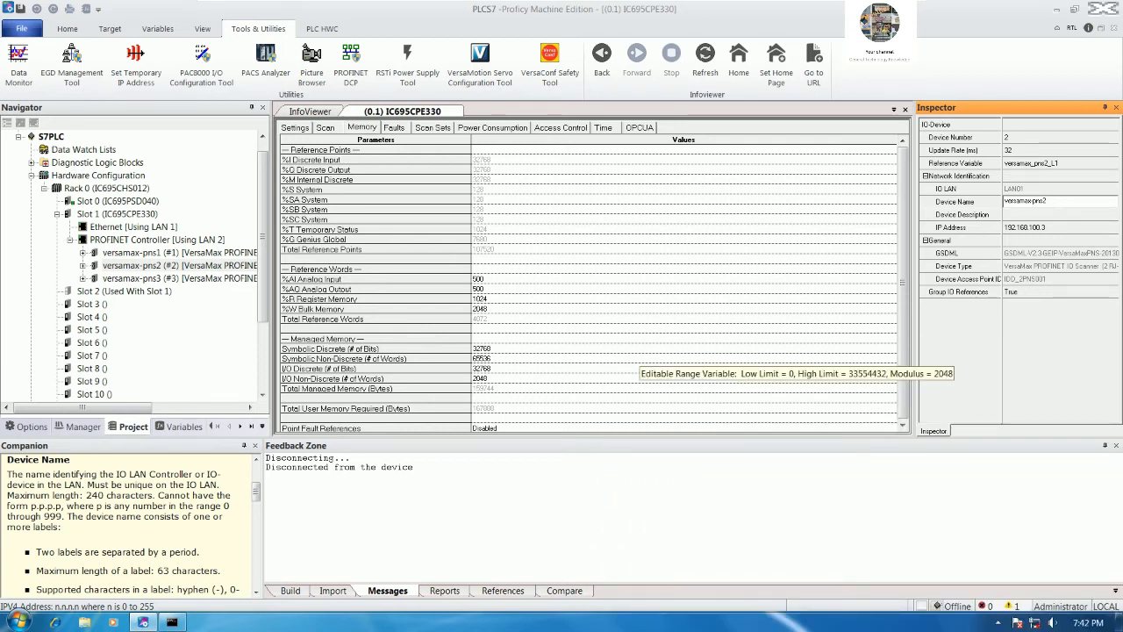
# Step: Select versamax-pns3 in the project, reopen the PROFINET DCP tool and discover devices over the LAN connection
pyautogui.click(157, 277)
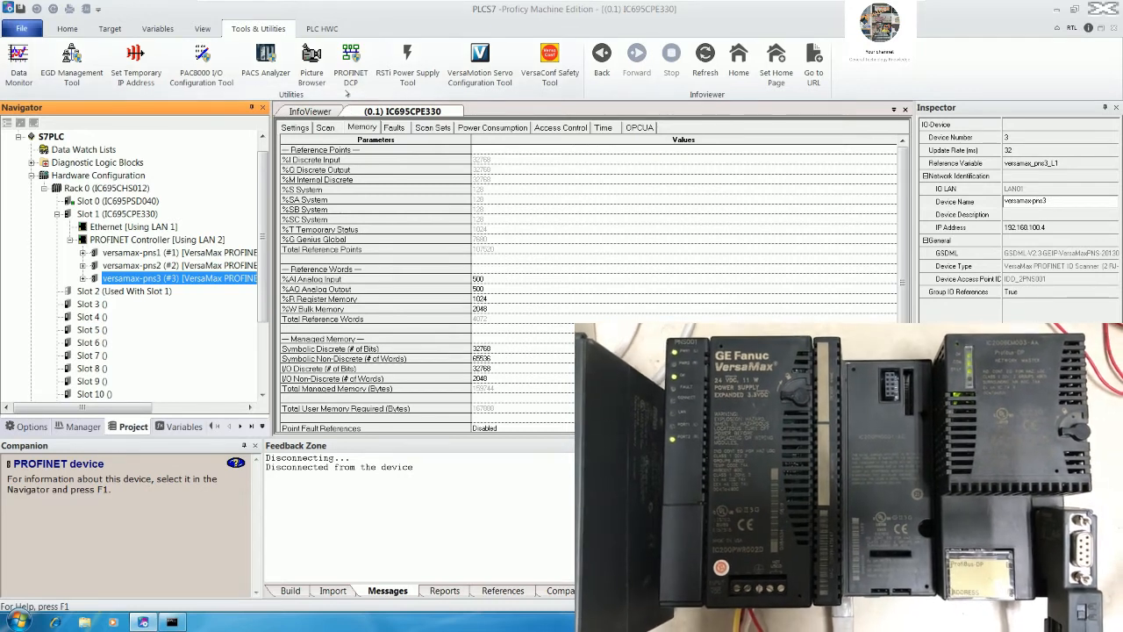
pyautogui.click(351, 60)
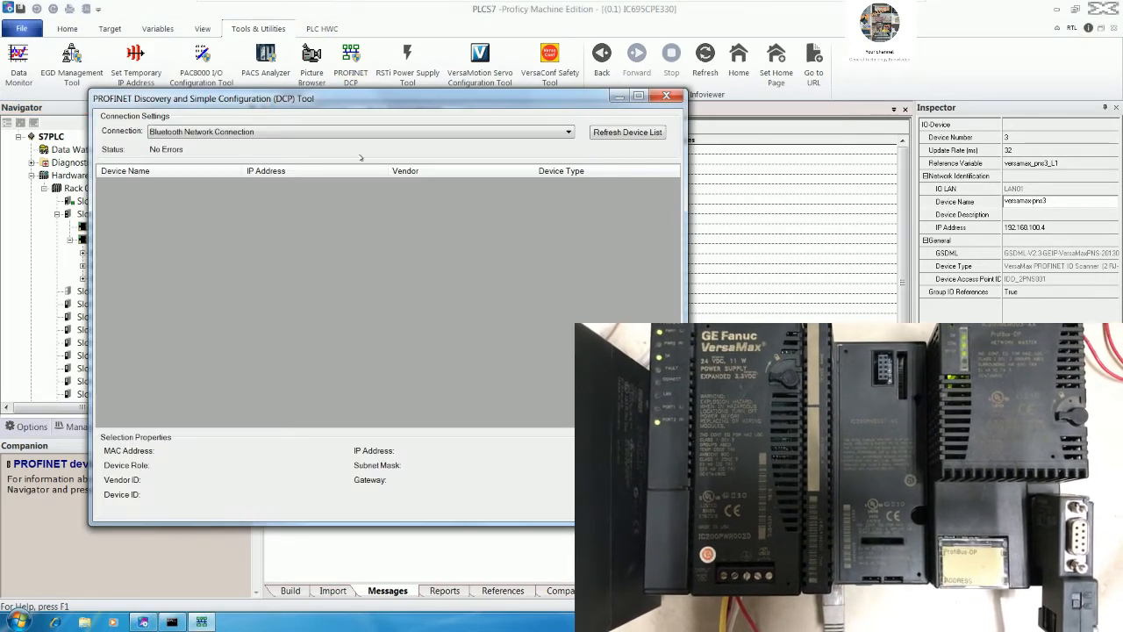
pyautogui.click(327, 134)
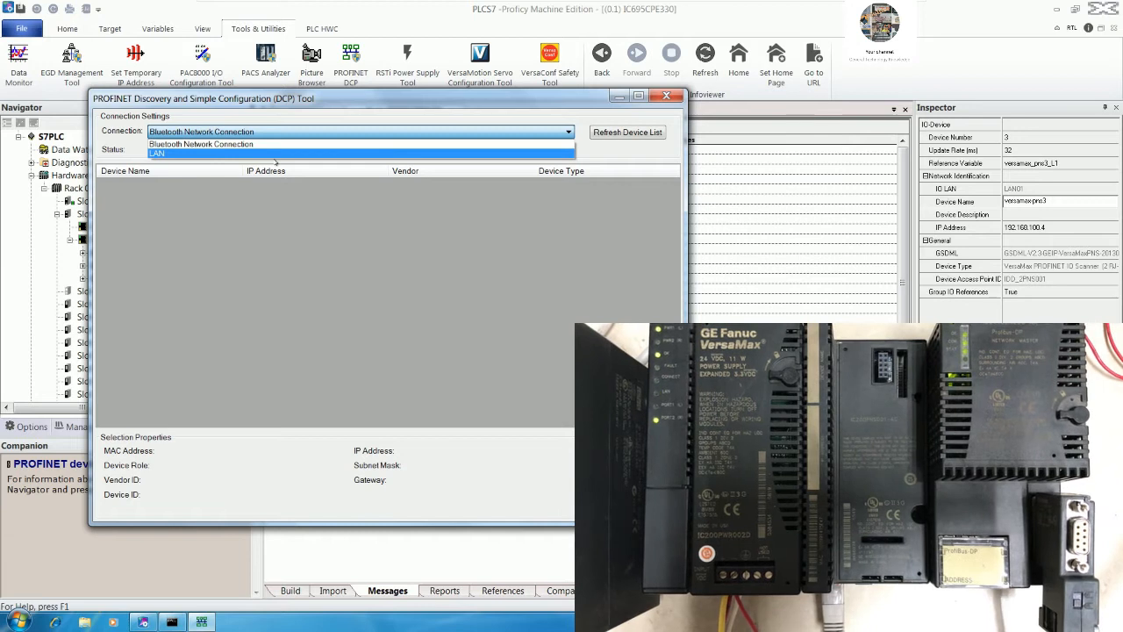
pyautogui.click(367, 144)
pyautogui.click(300, 133)
pyautogui.click(303, 149)
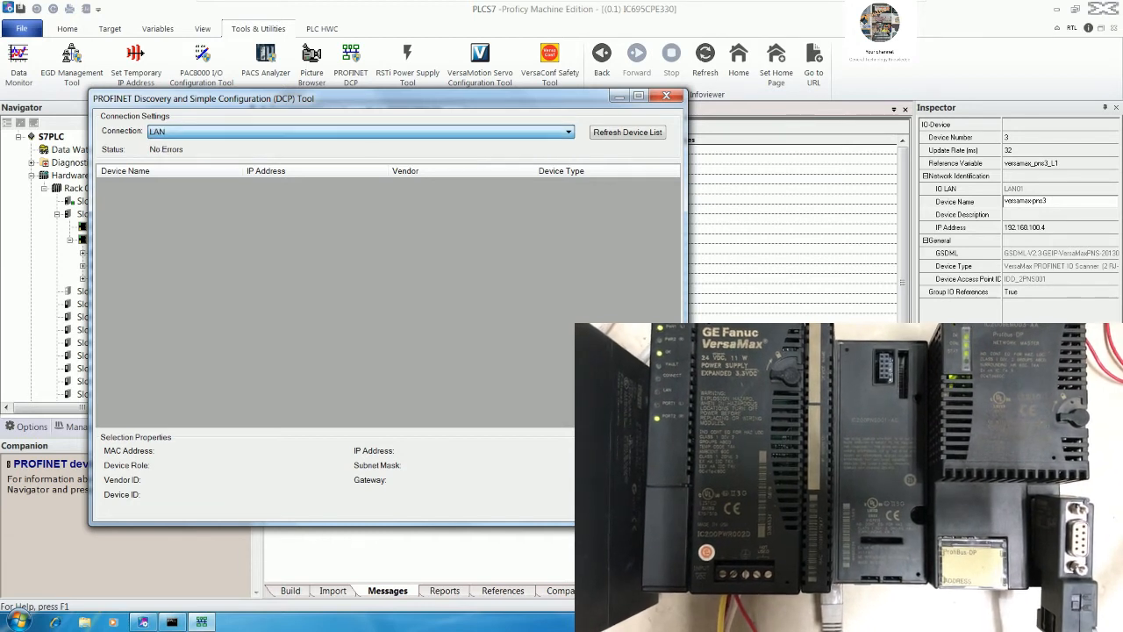
pyautogui.click(611, 136)
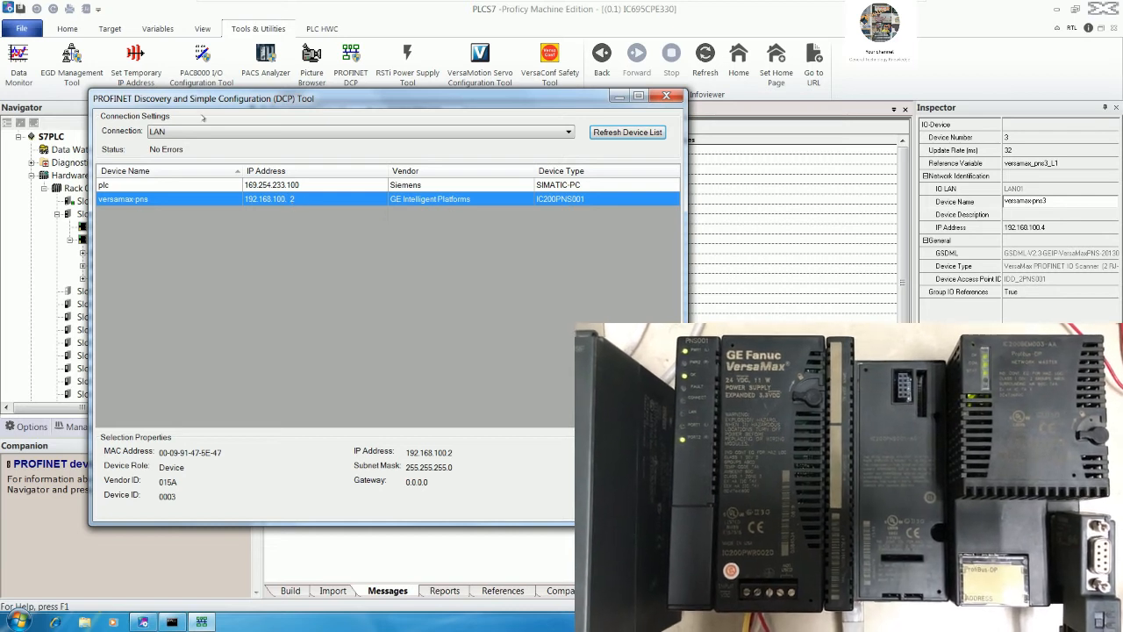
# Step: Copy the device name versamax-pns3 from the project into the discovered VersaMax device's name field
pyautogui.moveTo(222, 100); pyautogui.dragTo(421, 114)
pyautogui.click(167, 278)
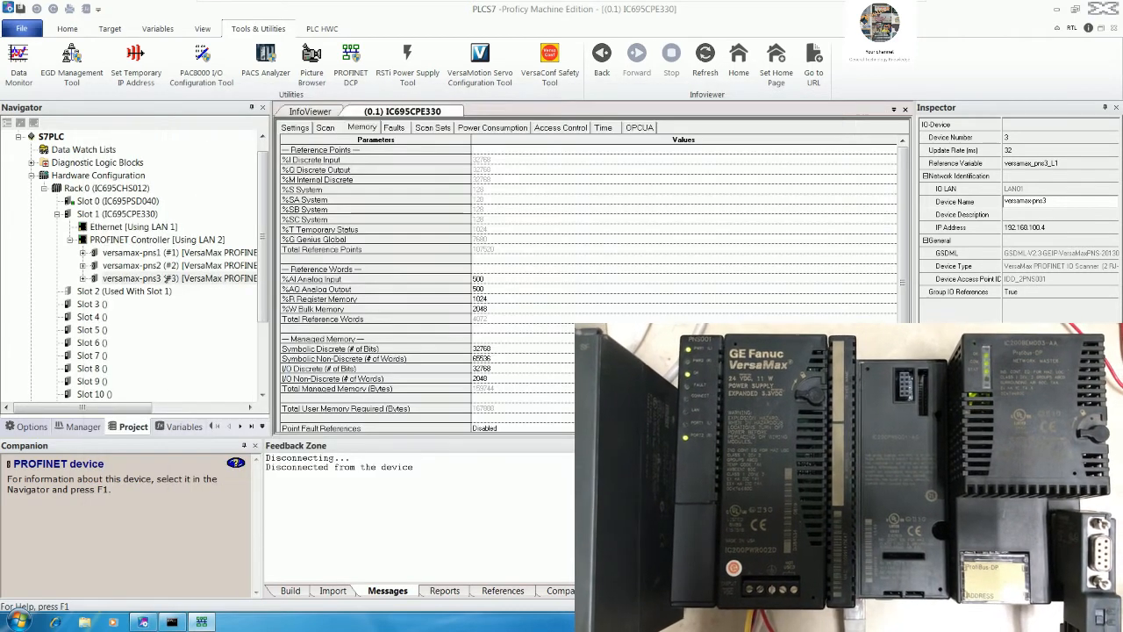
pyautogui.click(1056, 200)
pyautogui.hotkey('ctrl', 'c')
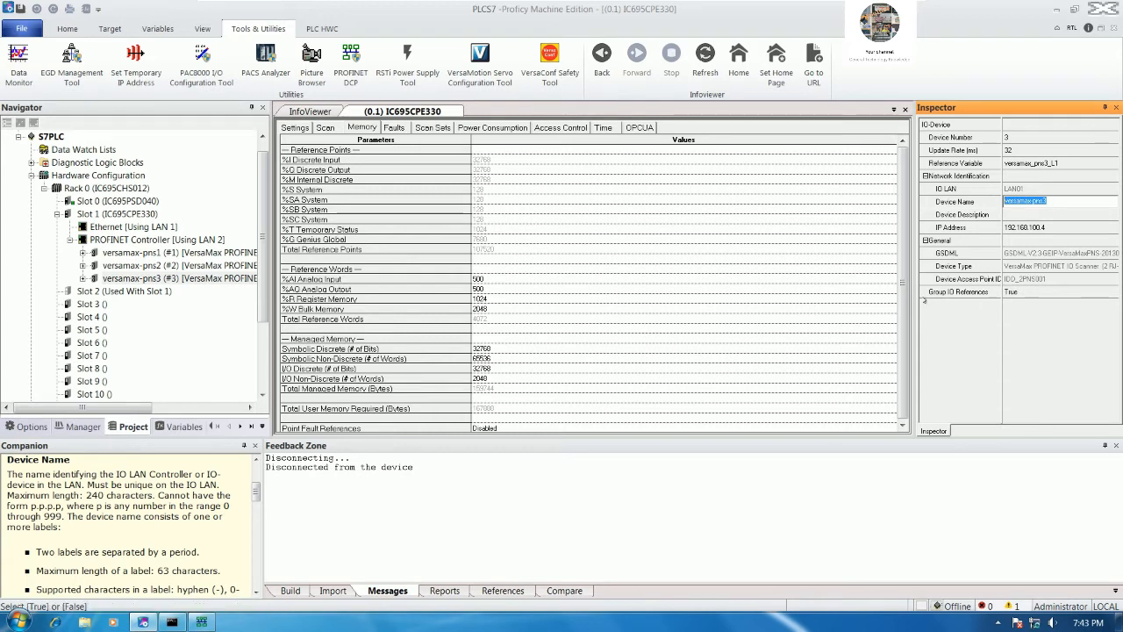
pyautogui.click(202, 622)
pyautogui.doubleClick(520, 212)
pyautogui.moveTo(440, 237); pyautogui.dragTo(340, 252)
pyautogui.hotkey('ctrl', 'v')
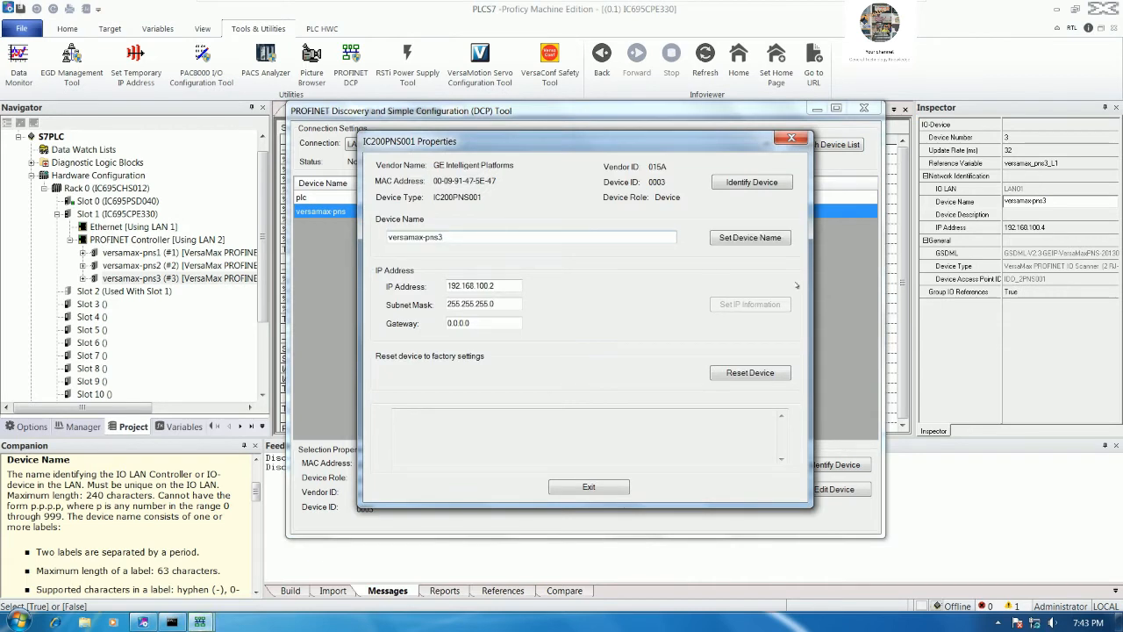
# Step: Set the device's IP address to 192.168.100.4 and send the IP information to it
pyautogui.click(502, 286)
pyautogui.press('BackSpace')
pyautogui.write('4')
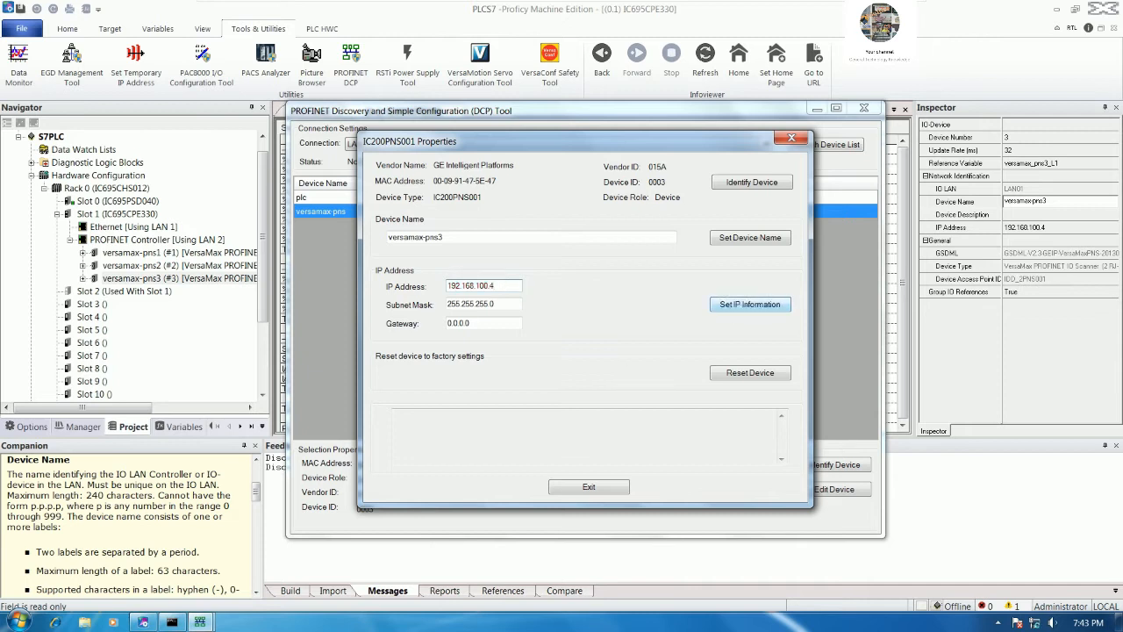
pyautogui.click(749, 304)
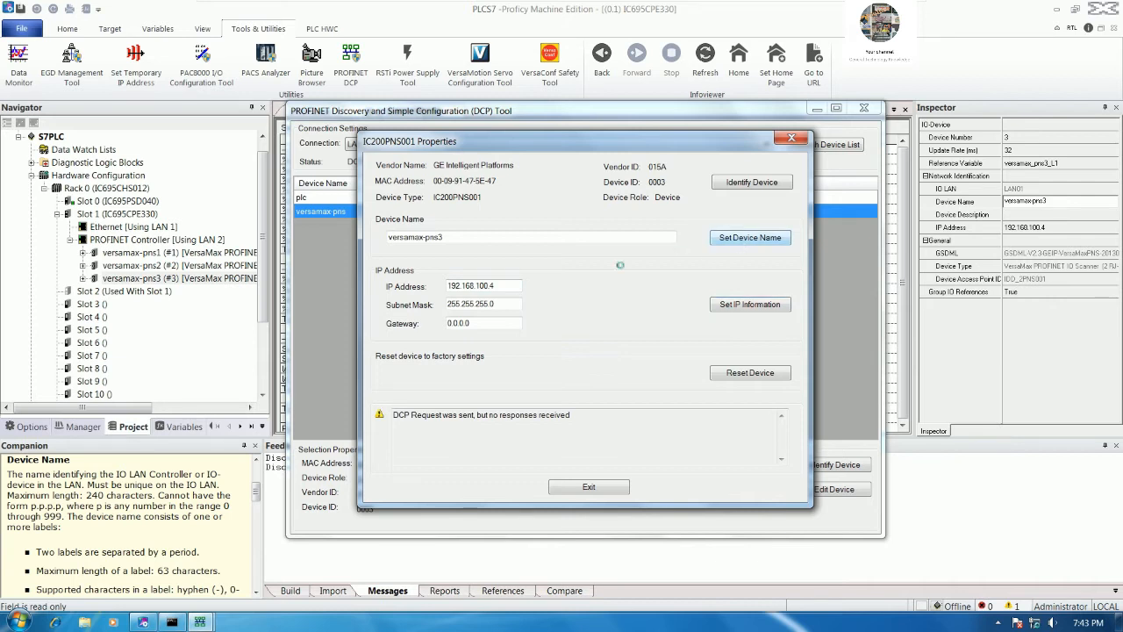
# Step: Try to apply the device name versamax-pns3, refresh the device list and close the DCP tool
pyautogui.click(749, 237)
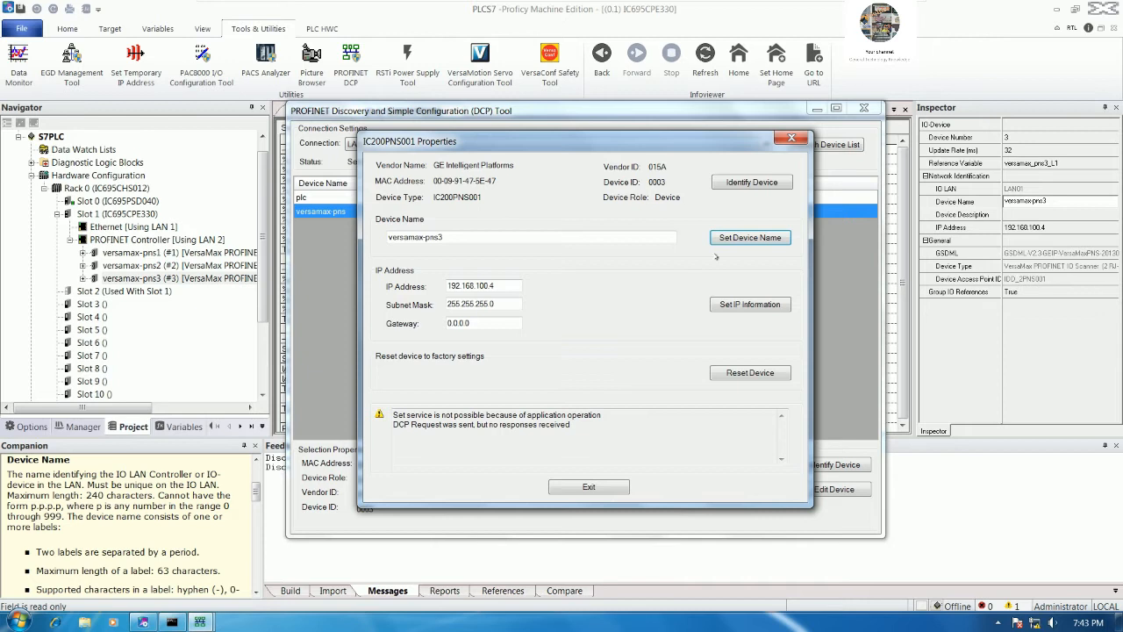
pyautogui.click(573, 487)
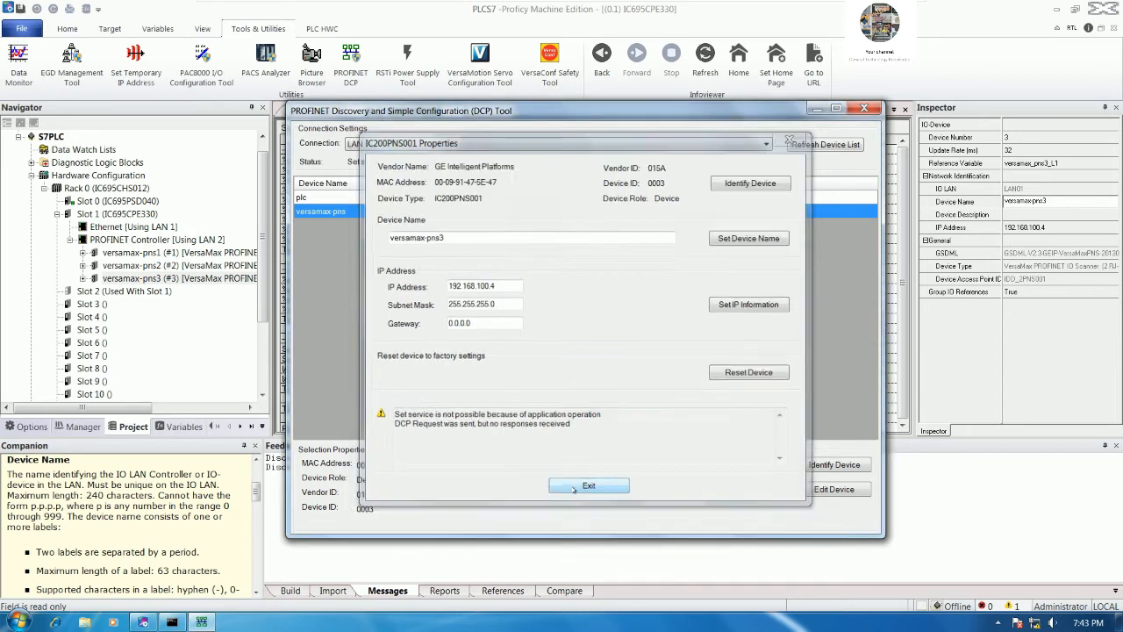
pyautogui.click(823, 145)
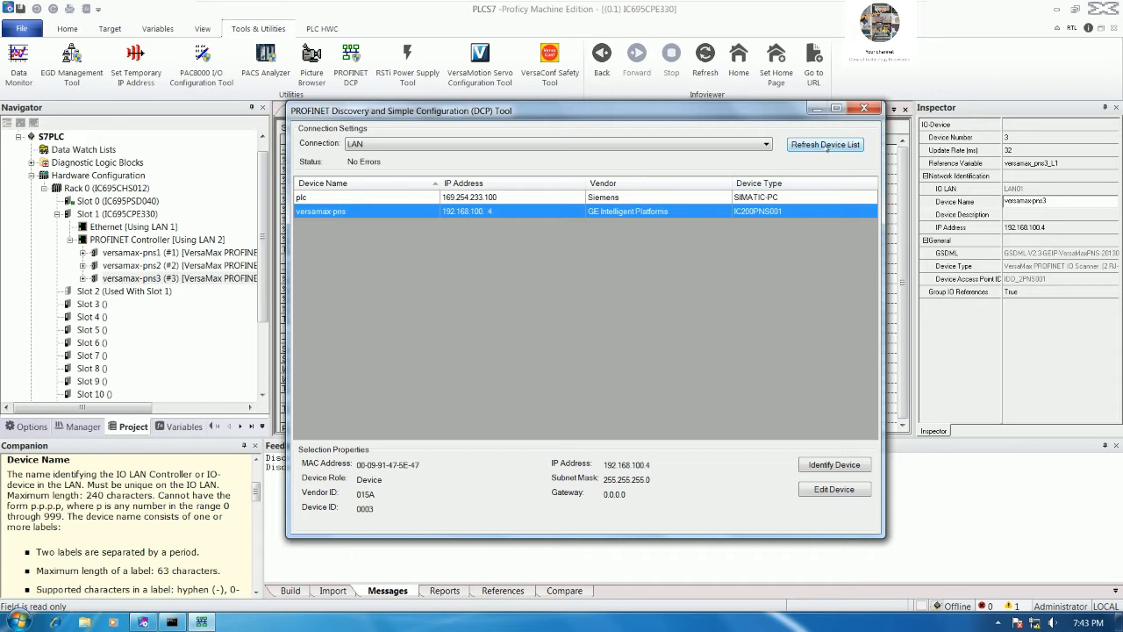
pyautogui.click(864, 108)
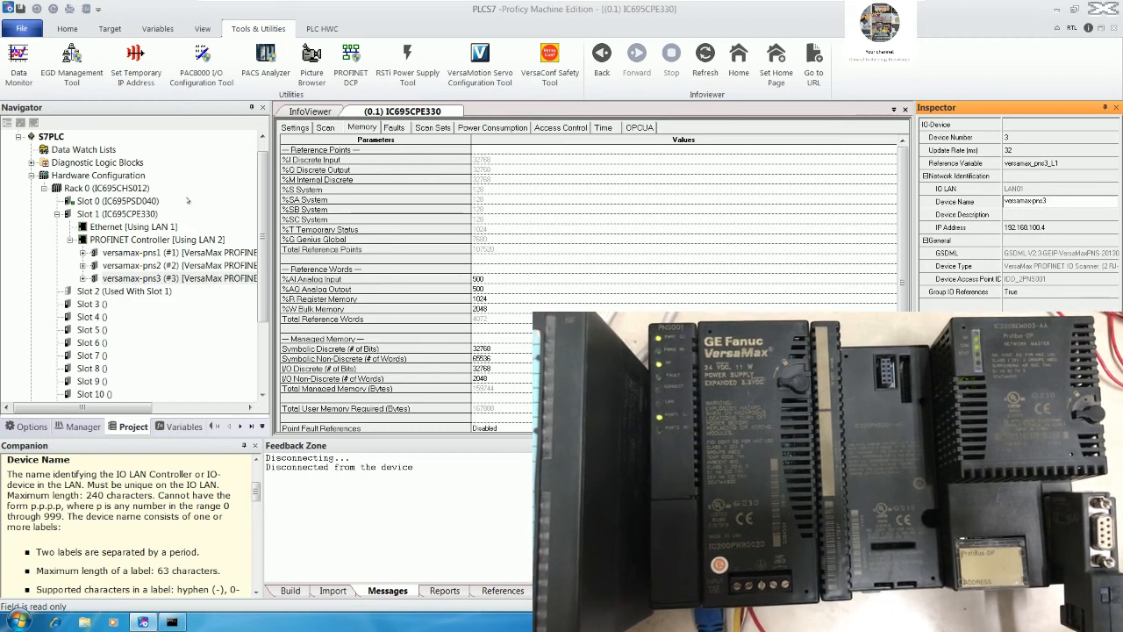
# Step: Select the S7PLC target in the project and connect to the controller
pyautogui.moveTo(262, 220); pyautogui.dragTo(262, 210)
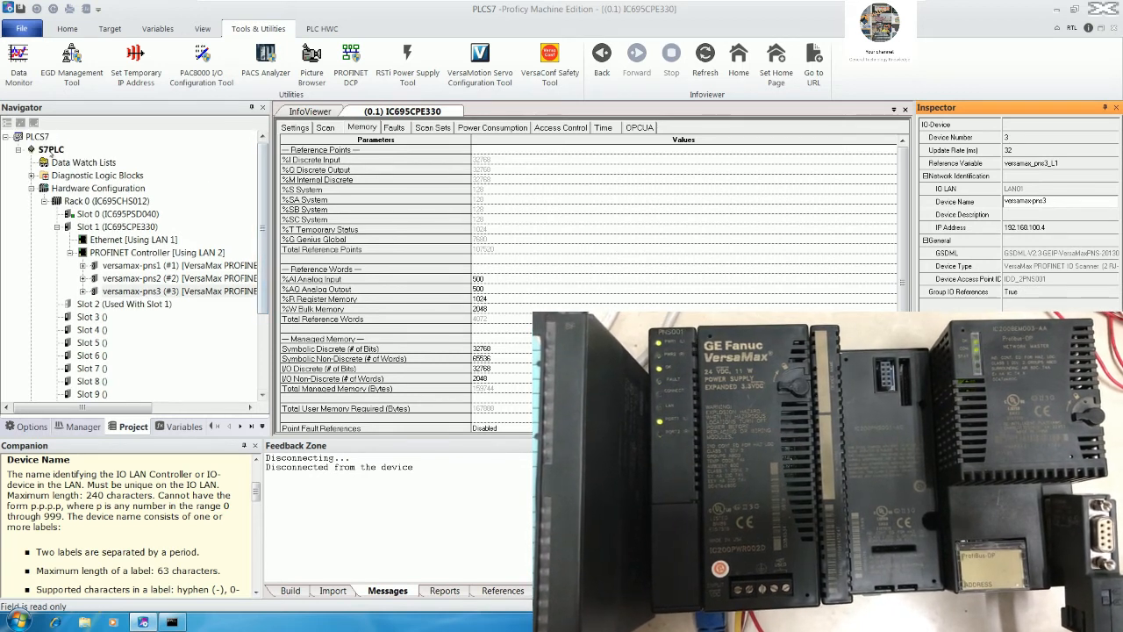
pyautogui.click(53, 149)
pyautogui.click(67, 28)
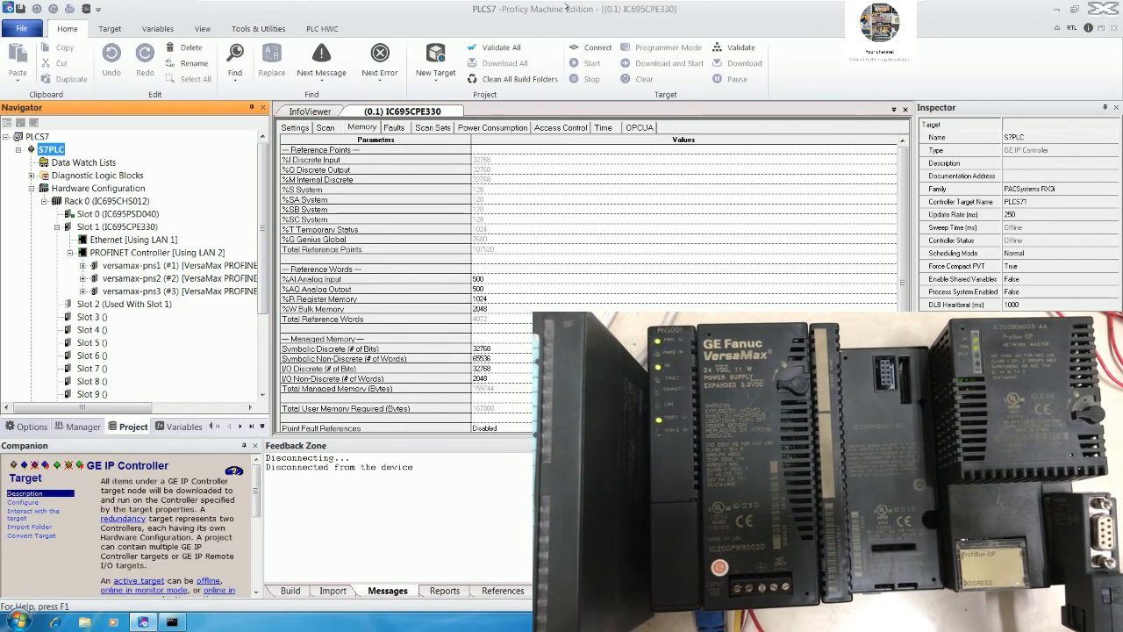
pyautogui.click(593, 47)
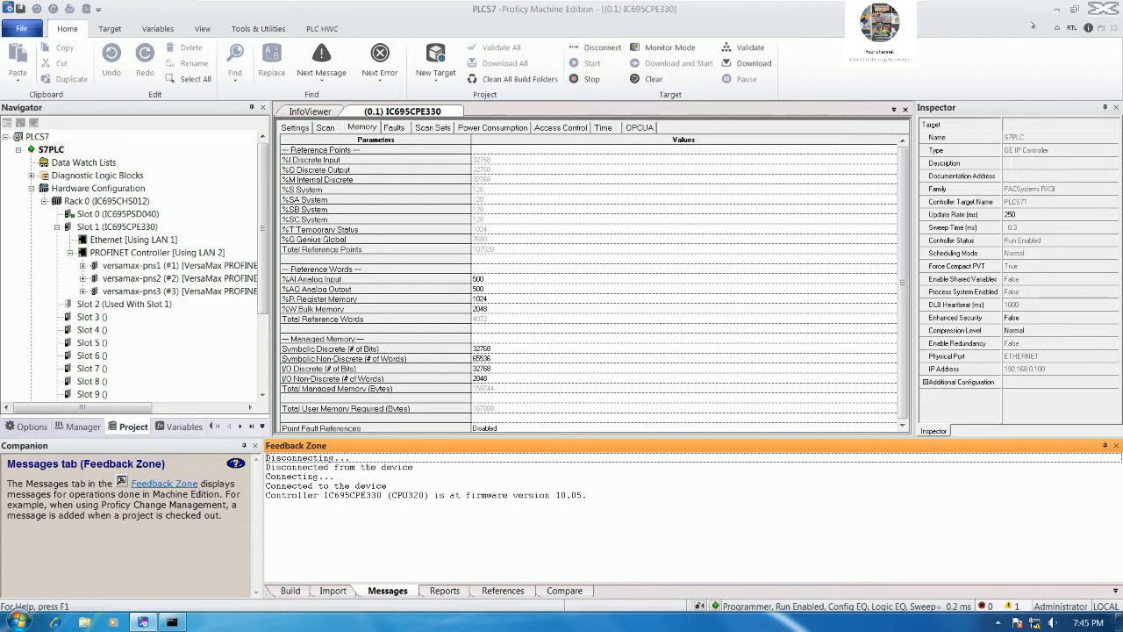
# Step: Go to the desktop, launch SIMATIC Manager and minimize its window
pyautogui.click(1056, 8)
pyautogui.rightClick(415, 255)
pyautogui.click(448, 291)
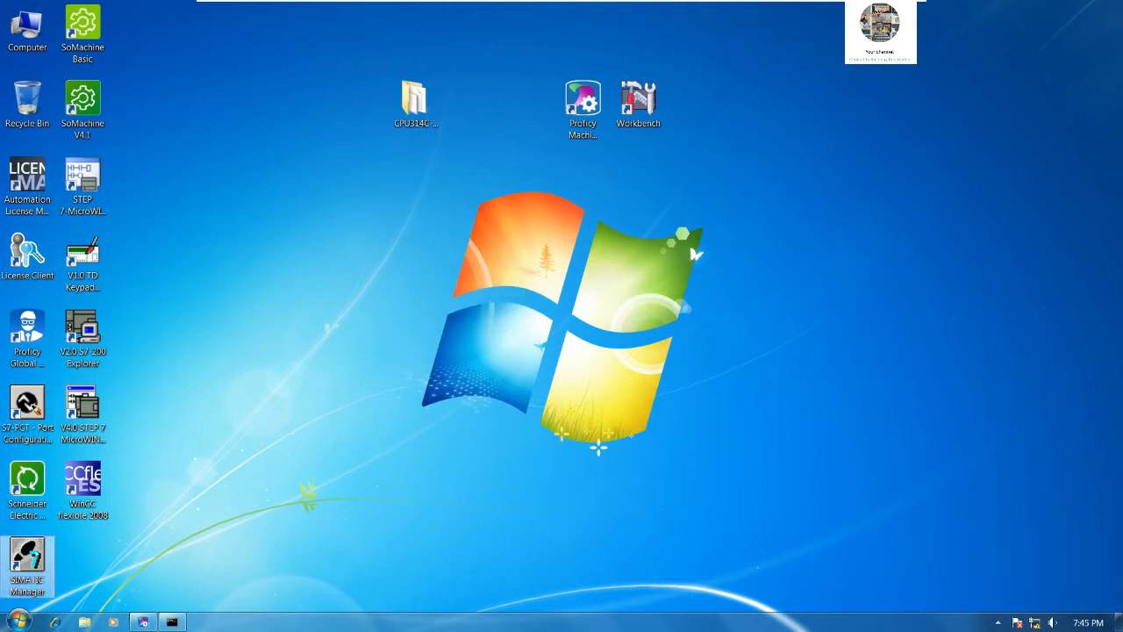
pyautogui.doubleClick(27, 562)
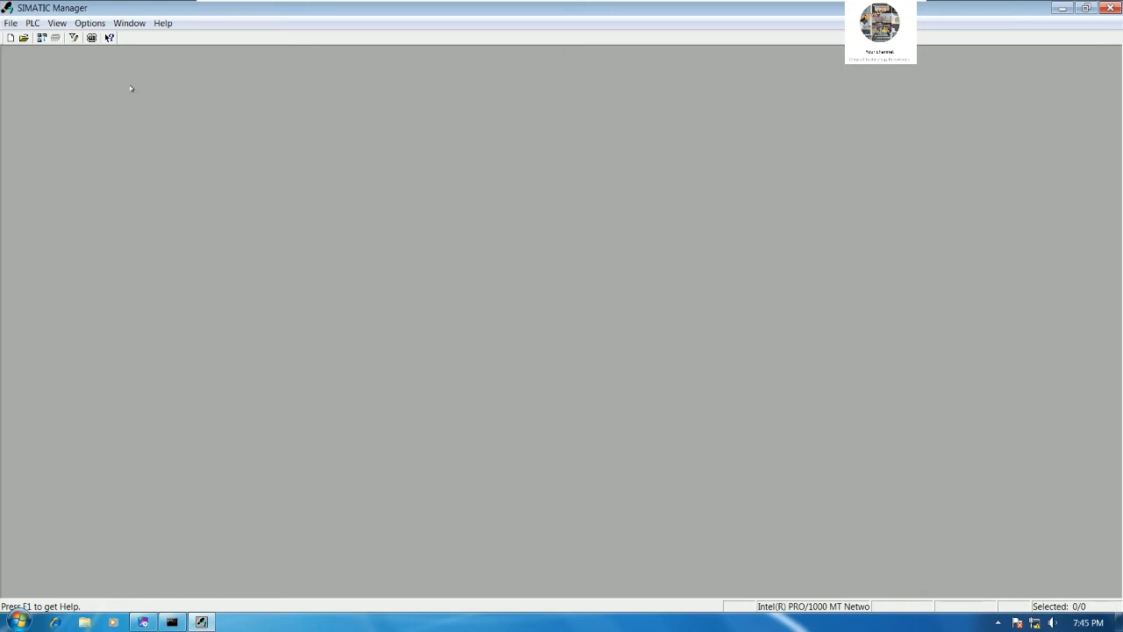
pyautogui.click(1062, 8)
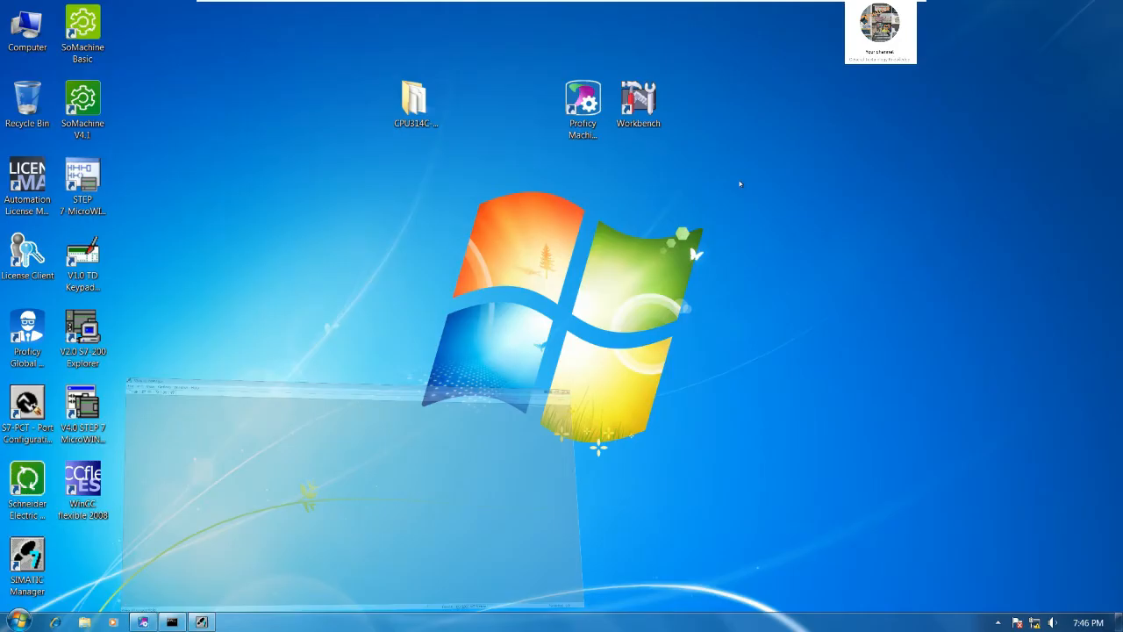
# Step: Create a desktop folder named LINKTOGE and place it beside the Workbench shortcut
pyautogui.rightClick(580, 211)
pyautogui.moveTo(644, 302)
pyautogui.click(816, 299)
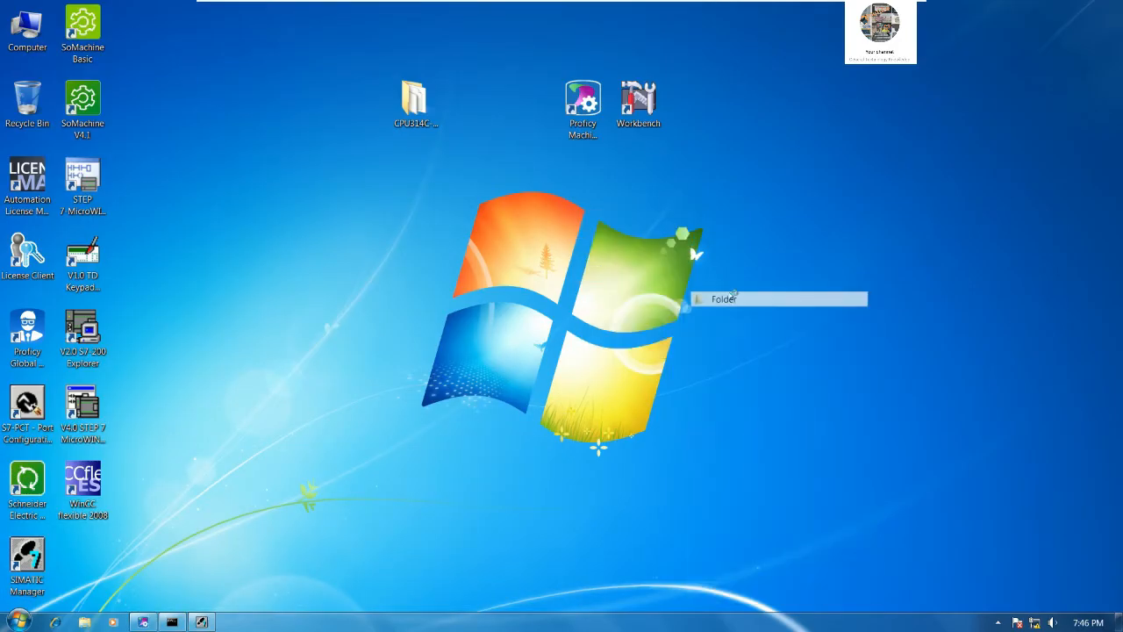
pyautogui.write('li')
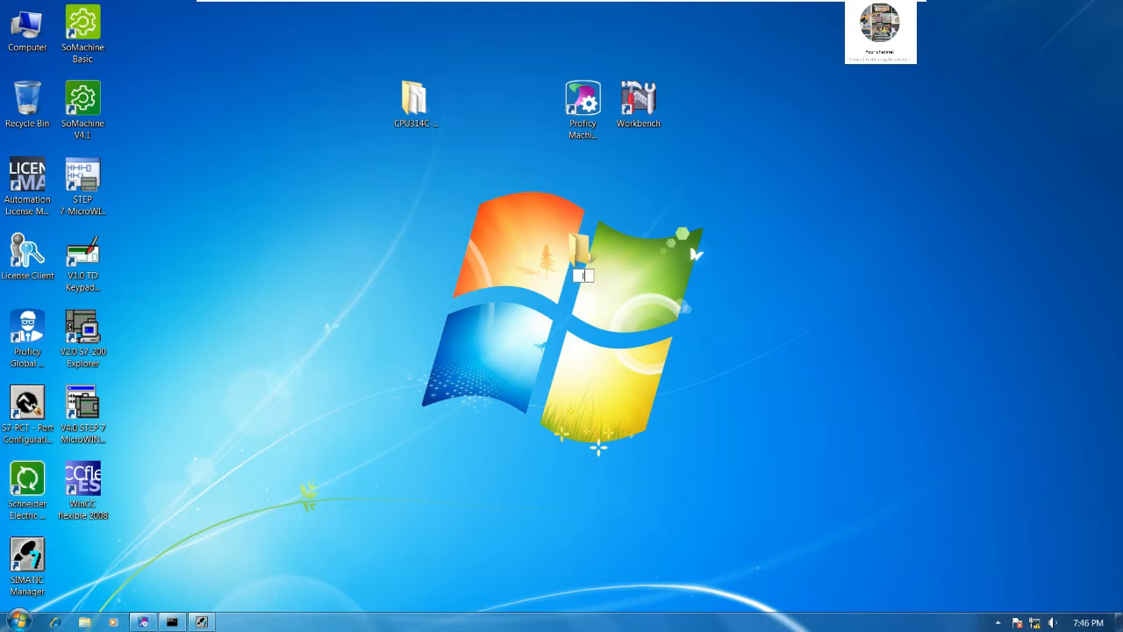
pyautogui.write('NKTOGE')
pyautogui.press('Return')
pyautogui.moveTo(584, 254); pyautogui.dragTo(754, 103)
pyautogui.click(762, 155)
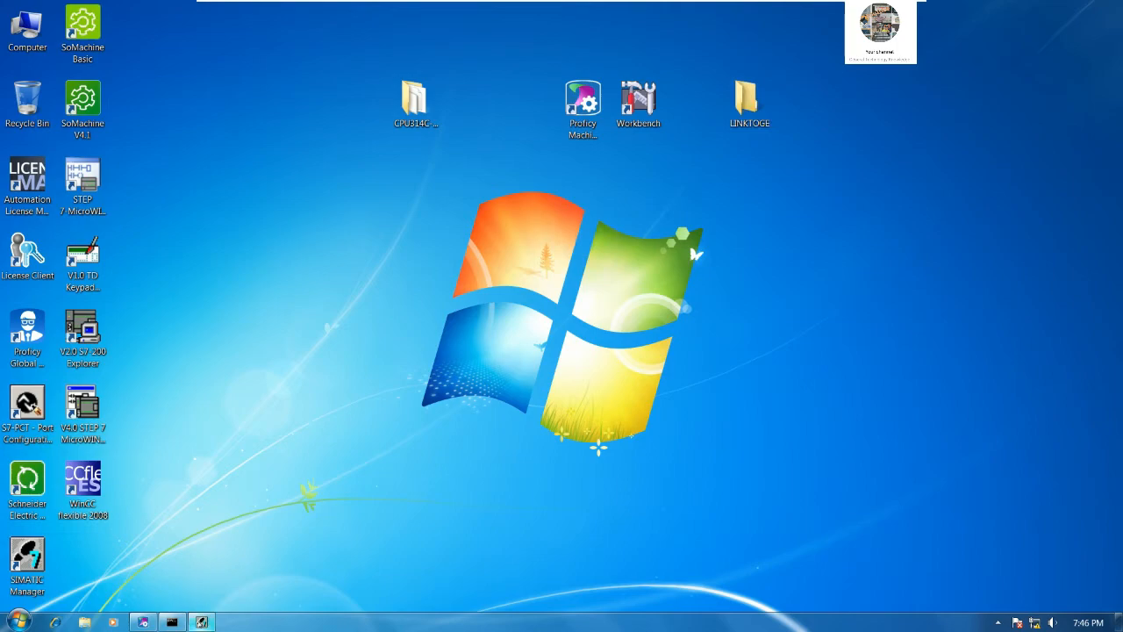
# Step: Create a new SIMATIC Manager project named LINKTOGE, stored in the desktop LINKTOGE folder, and maximize its window
pyautogui.click(201, 622)
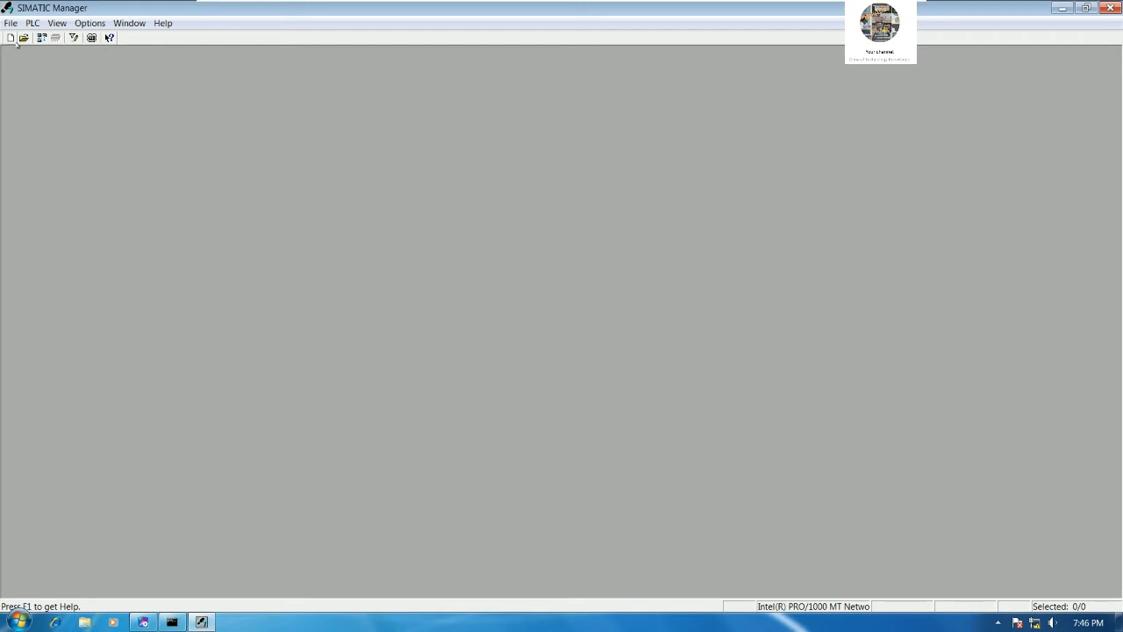
pyautogui.click(9, 37)
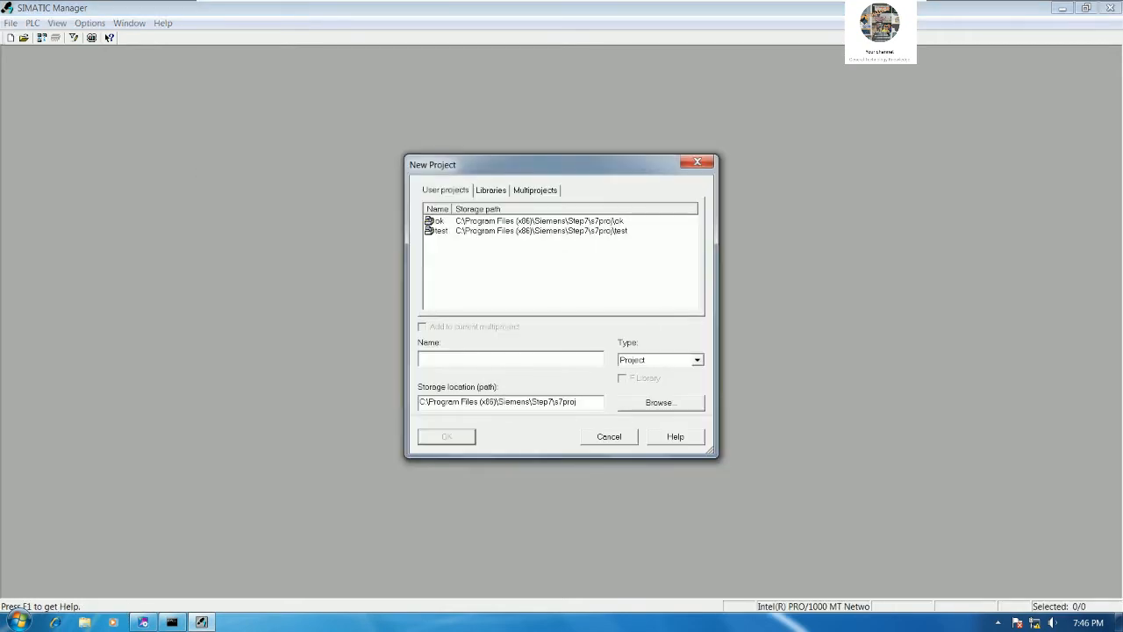
pyautogui.write('LINKTOGE')
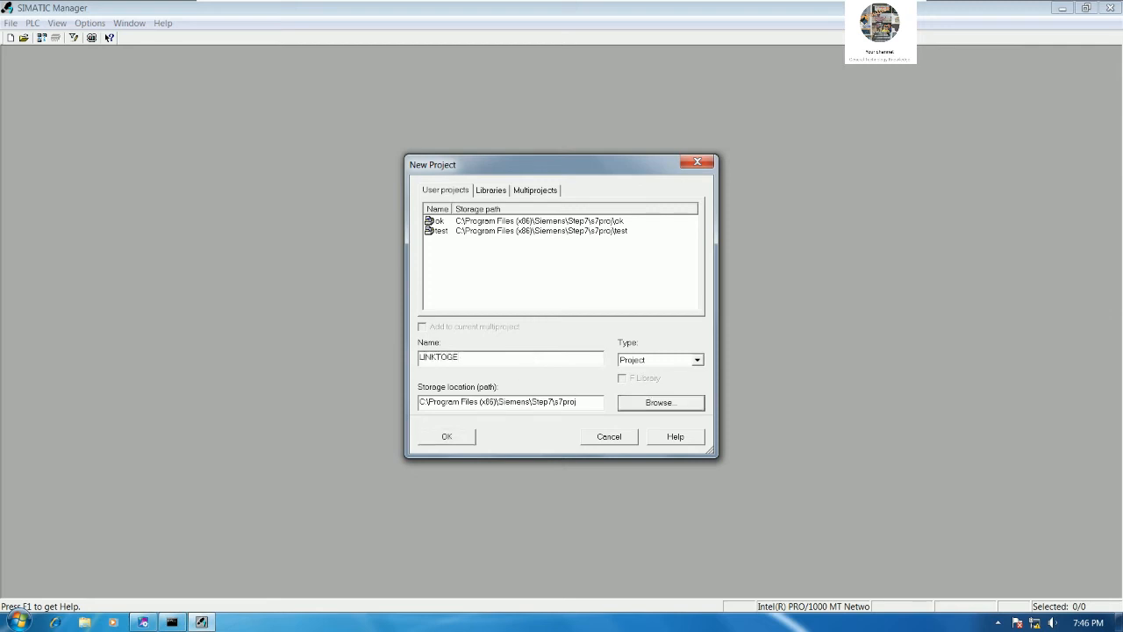
pyautogui.click(659, 402)
pyautogui.scroll(-10, 583, 322)
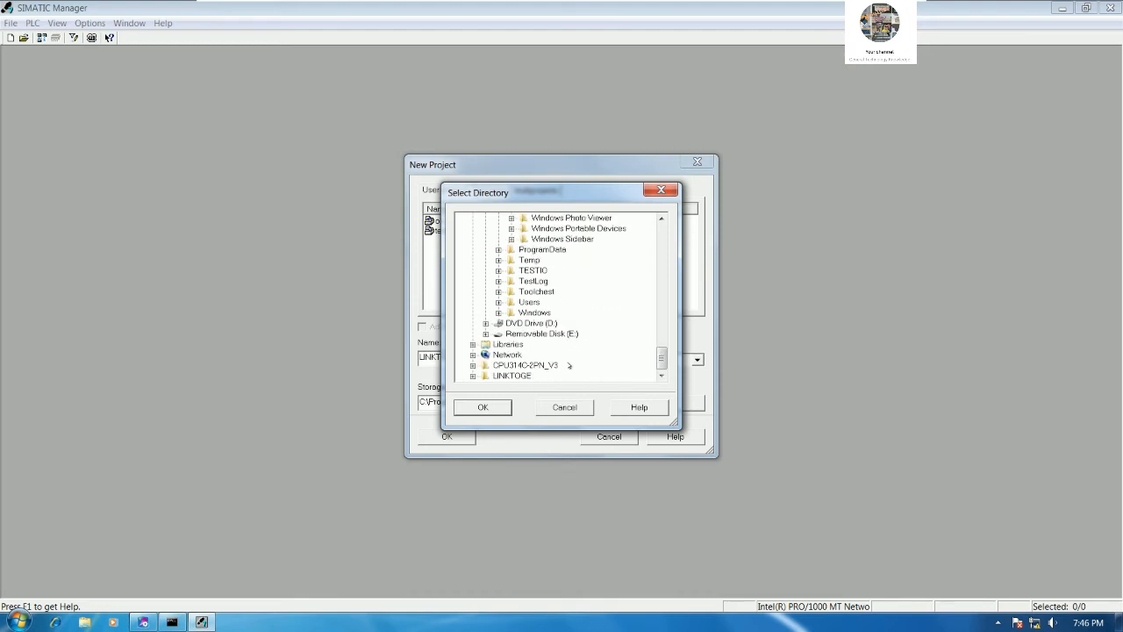
pyautogui.click(512, 376)
pyautogui.click(482, 407)
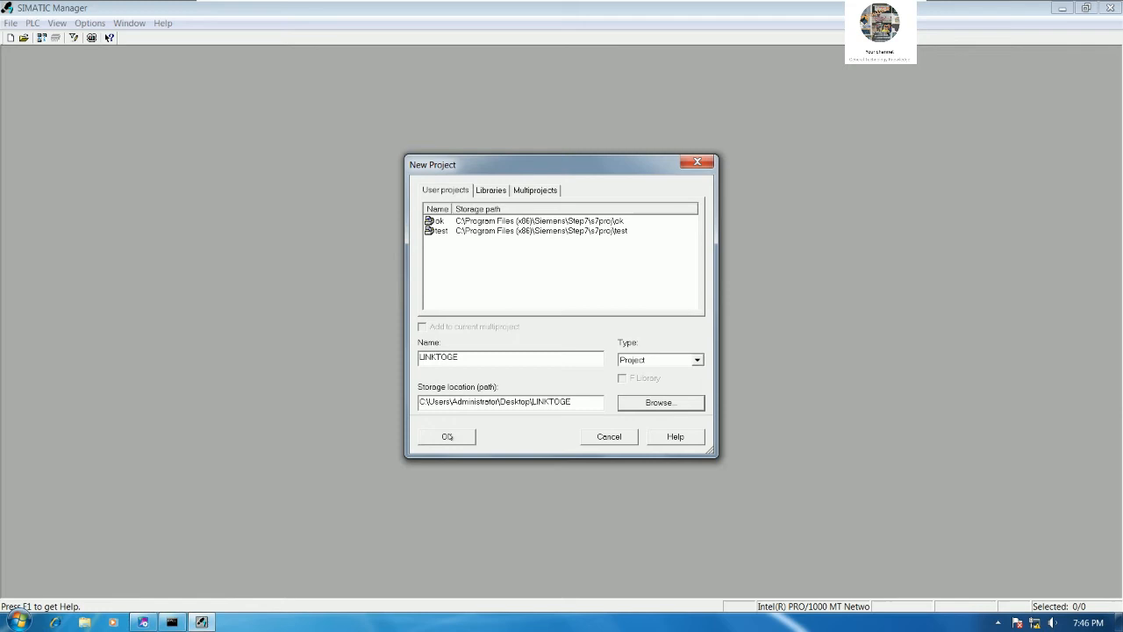
pyautogui.click(446, 436)
pyautogui.doubleClick(247, 58)
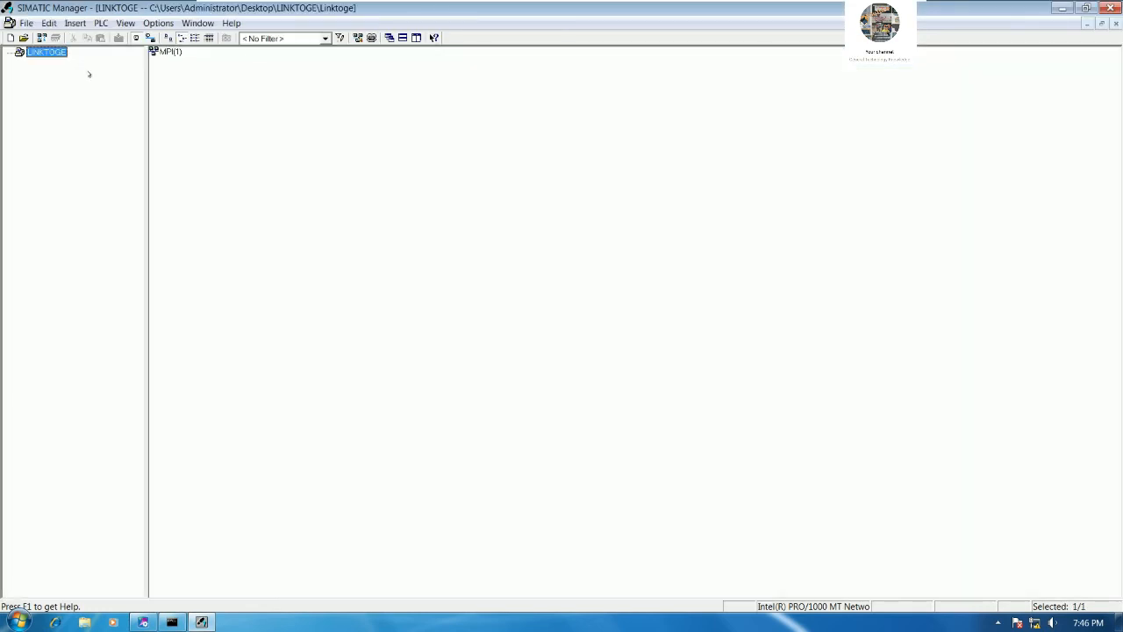
# Step: Insert a SIMATIC 300 station named LINKTOGE into the project and open its hardware configuration
pyautogui.rightClick(57, 51)
pyautogui.moveTo(217, 123)
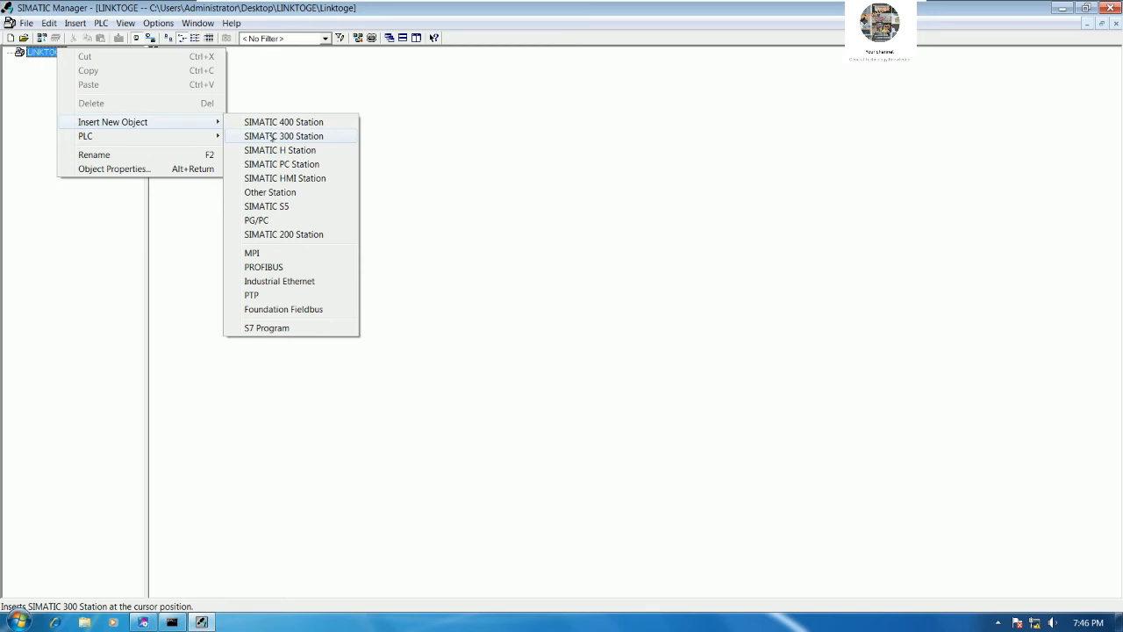
pyautogui.click(272, 138)
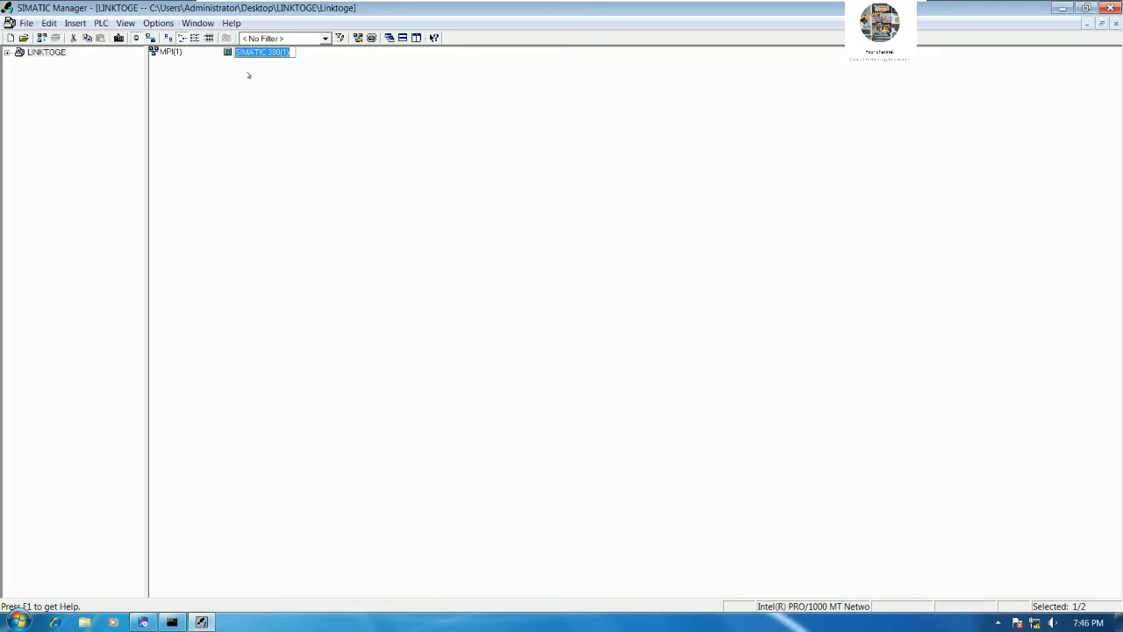
pyautogui.write('LINKTOGE')
pyautogui.press('Return')
pyautogui.click(238, 80)
pyautogui.doubleClick(252, 54)
pyautogui.doubleClick(175, 52)
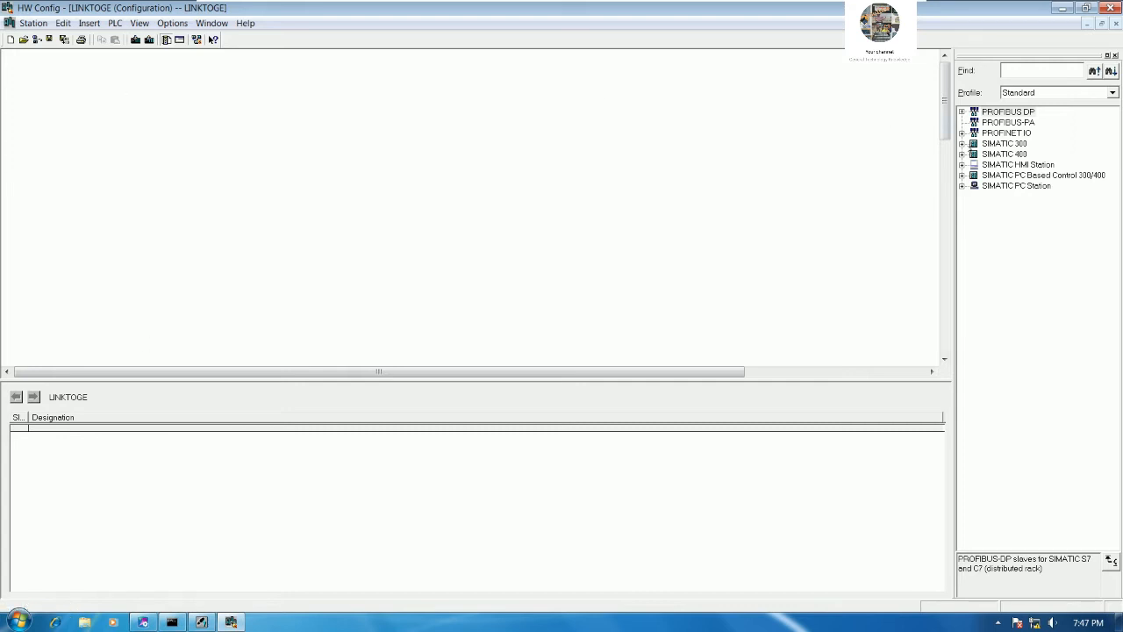
# Step: Place a RACK-300 rail in the station and enlarge the rack window to fill the configuration area
pyautogui.click(961, 143)
pyautogui.click(974, 227)
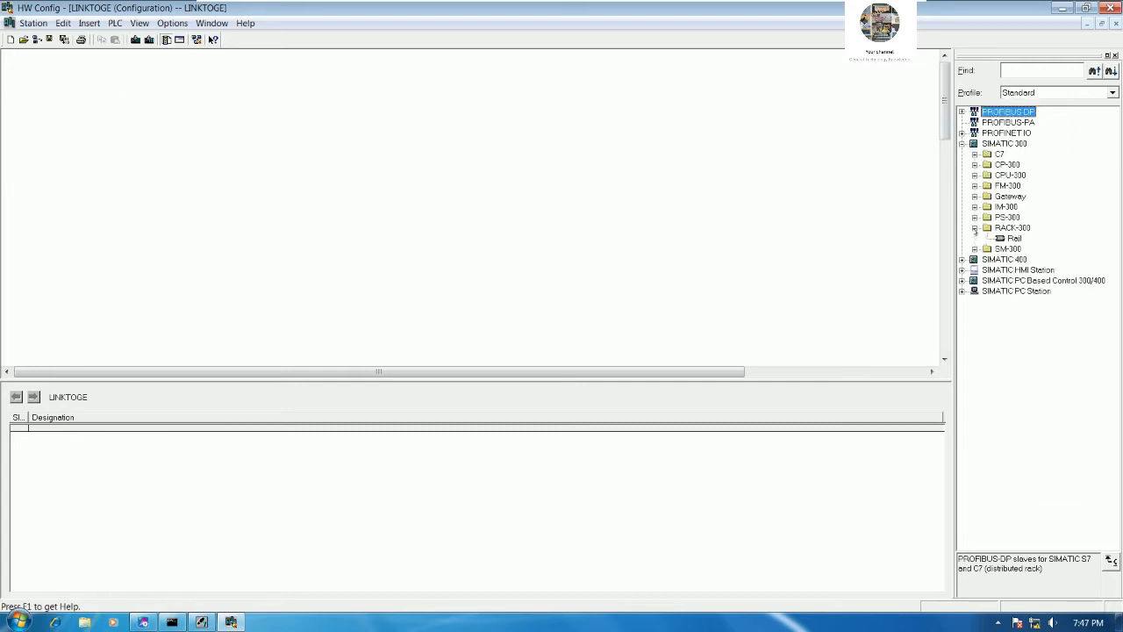
pyautogui.moveTo(1011, 238); pyautogui.dragTo(14, 60)
pyautogui.moveTo(161, 143); pyautogui.dragTo(934, 359)
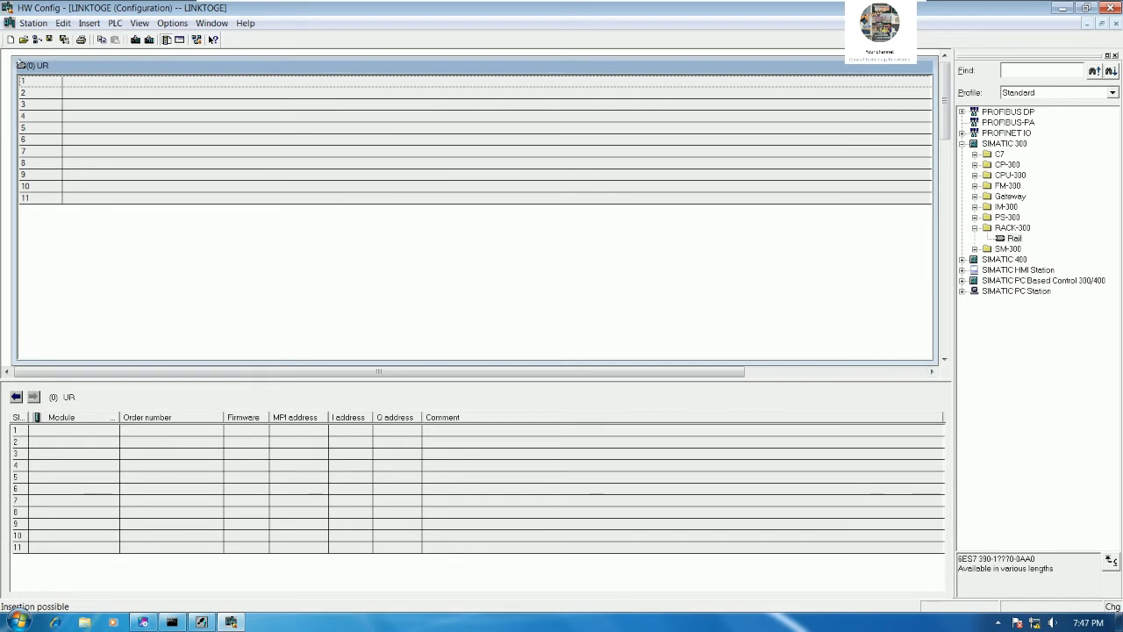
pyautogui.moveTo(11, 57); pyautogui.dragTo(2, 51)
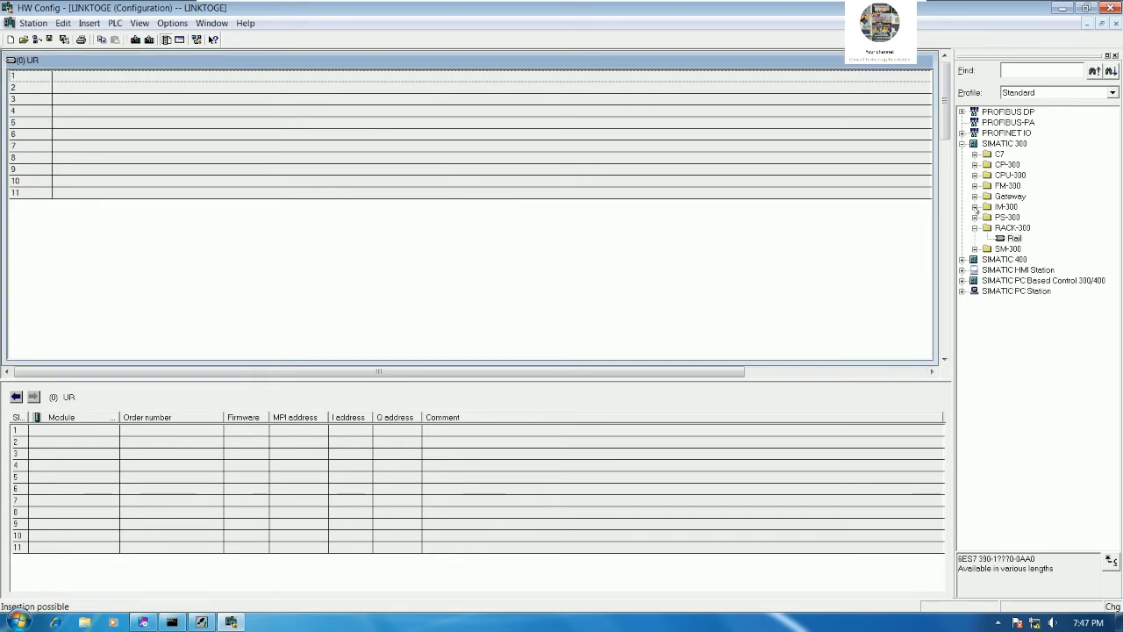
# Step: Insert the CPU 314C-2 PN/DP, order number 6ES7 314-6EH04-0AB0, version V3.3, into slot 2 of the rack
pyautogui.click(975, 176)
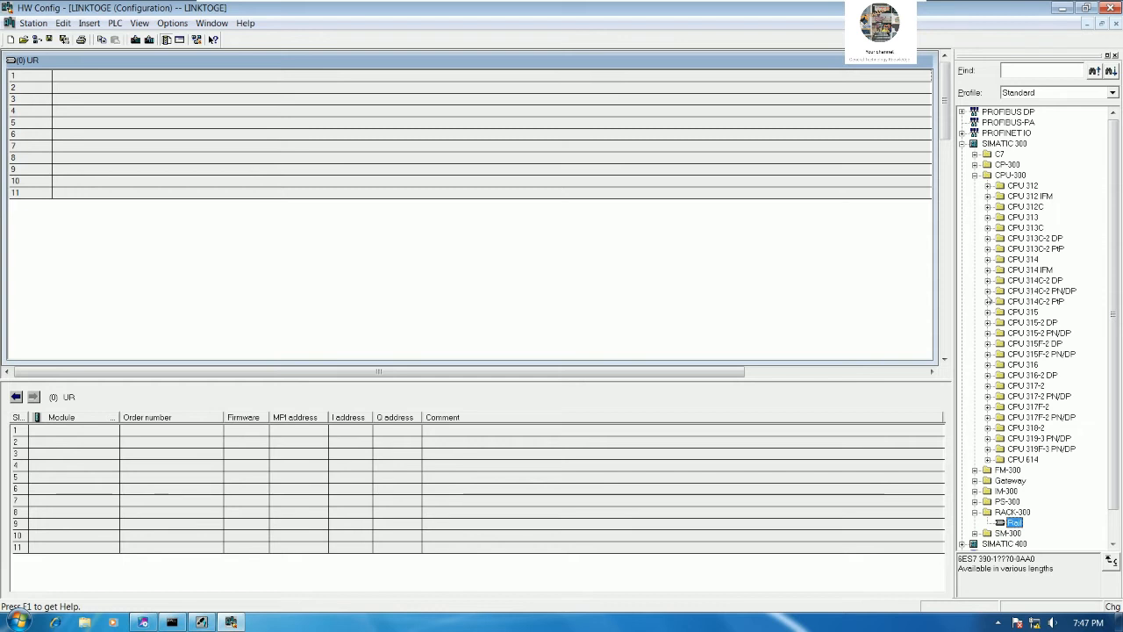
pyautogui.click(998, 292)
pyautogui.click(988, 292)
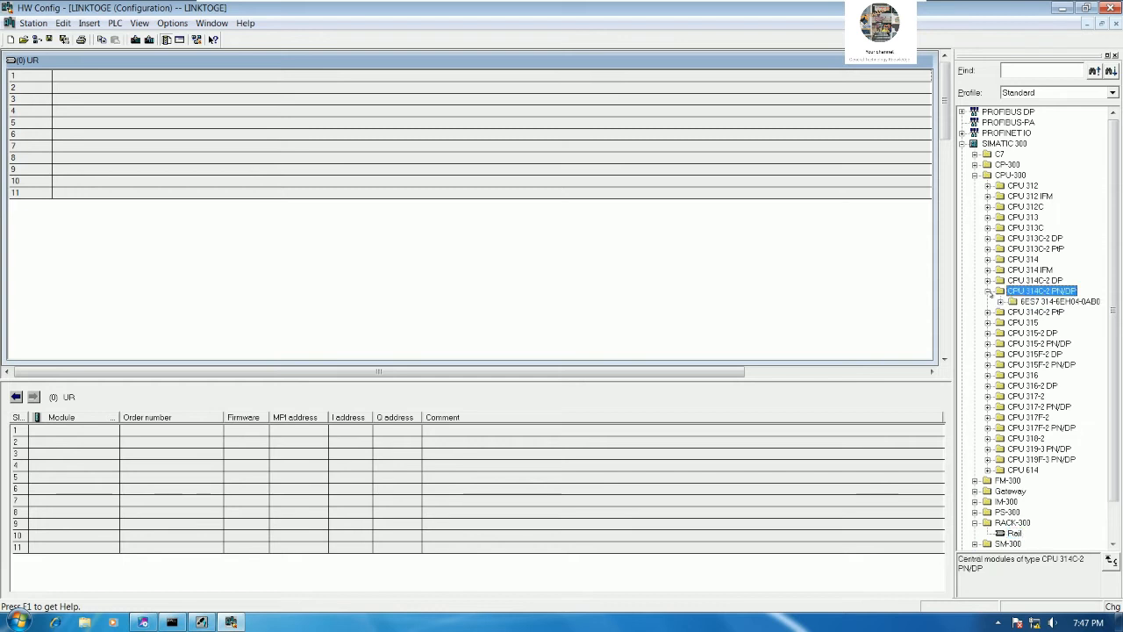
pyautogui.click(1001, 301)
pyautogui.moveTo(1039, 312); pyautogui.dragTo(93, 88)
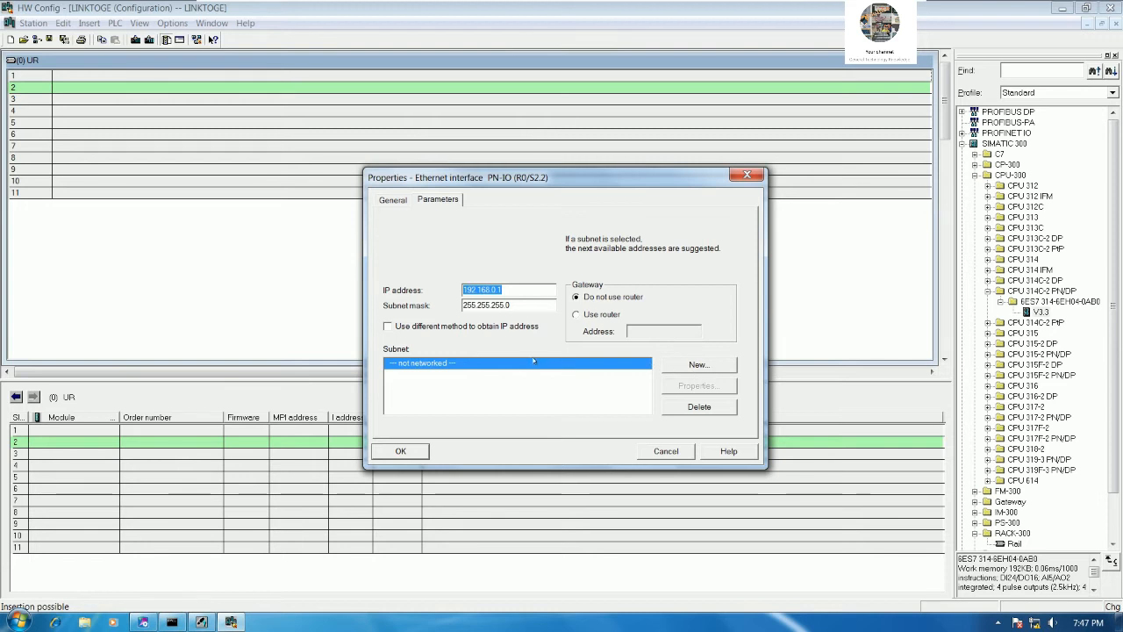
# Step: Try connecting the CPU's PN-IO interface to a new Industrial Ethernet subnet
pyautogui.moveTo(657, 3)
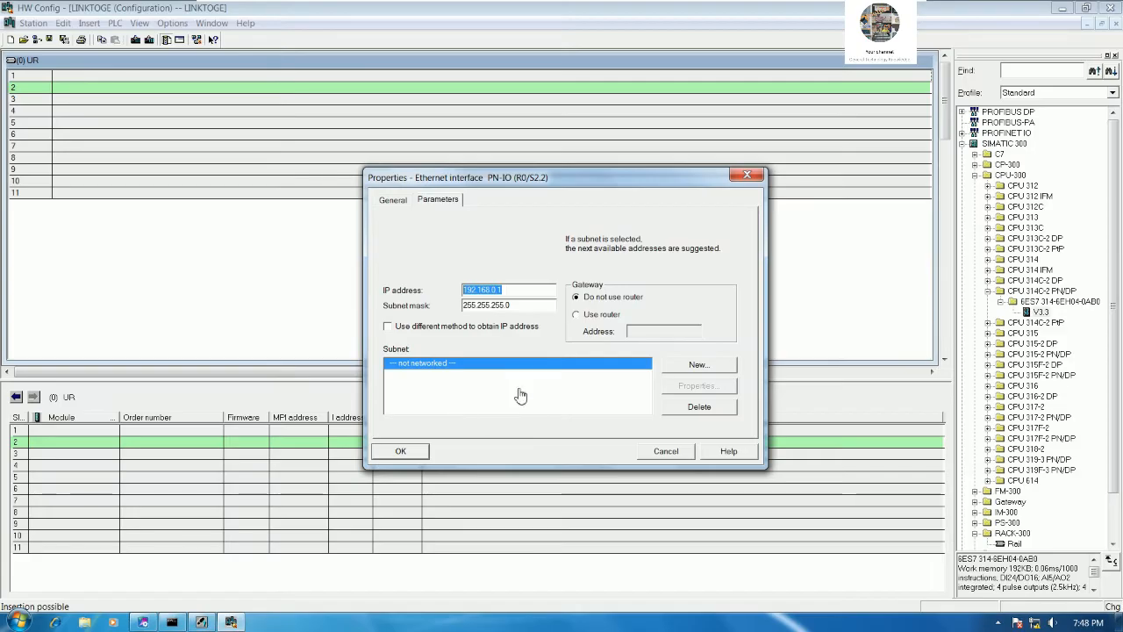
pyautogui.click(474, 365)
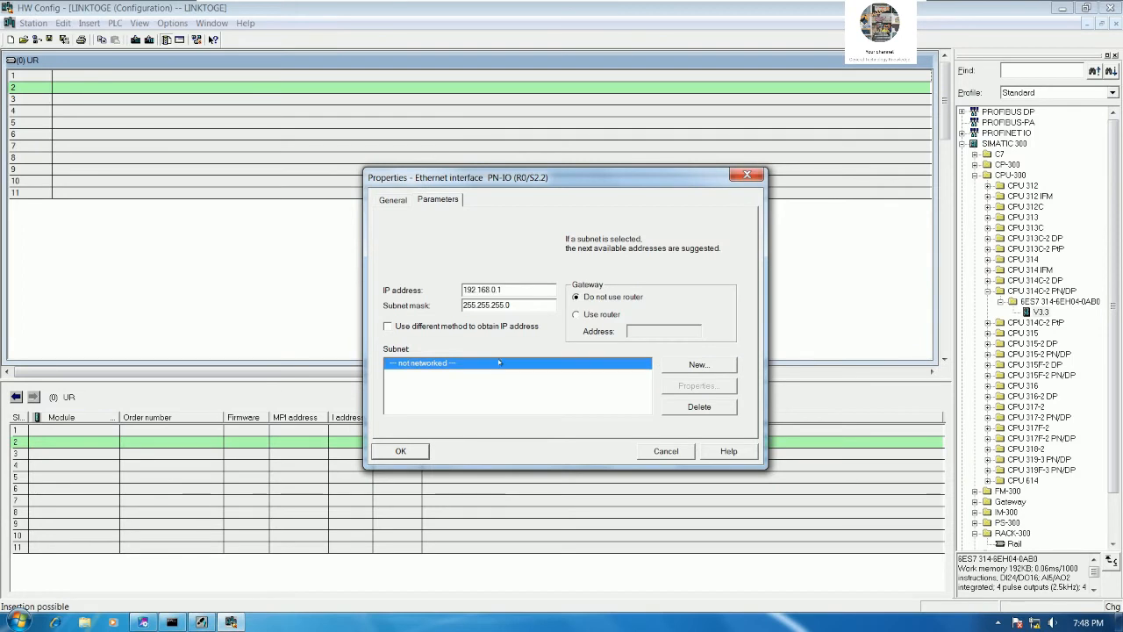
pyautogui.click(696, 365)
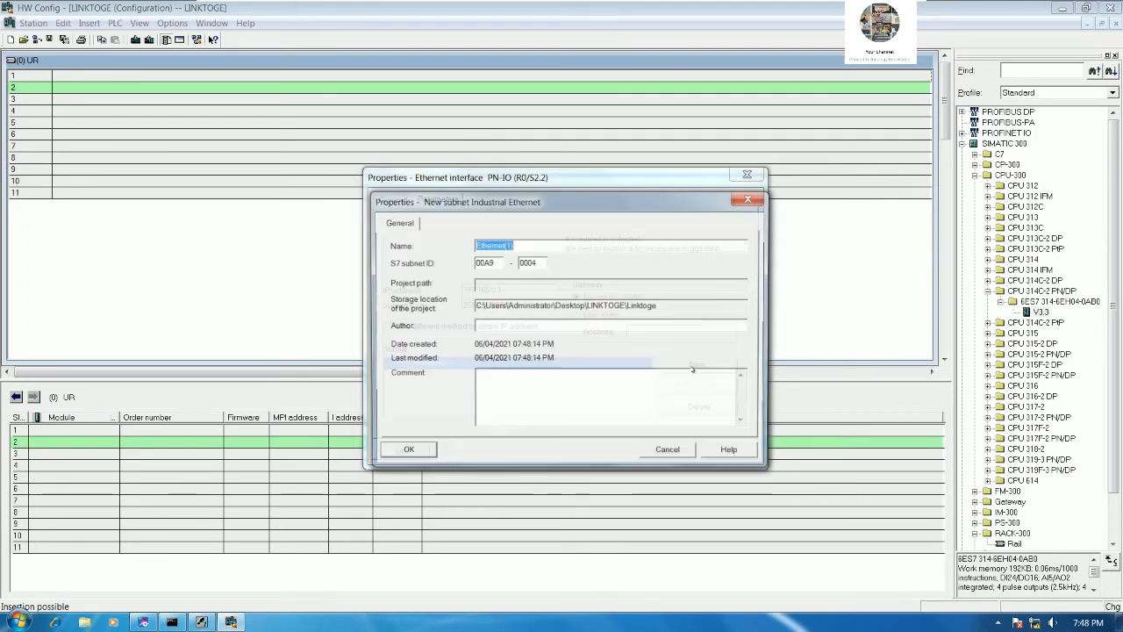
pyautogui.click(405, 452)
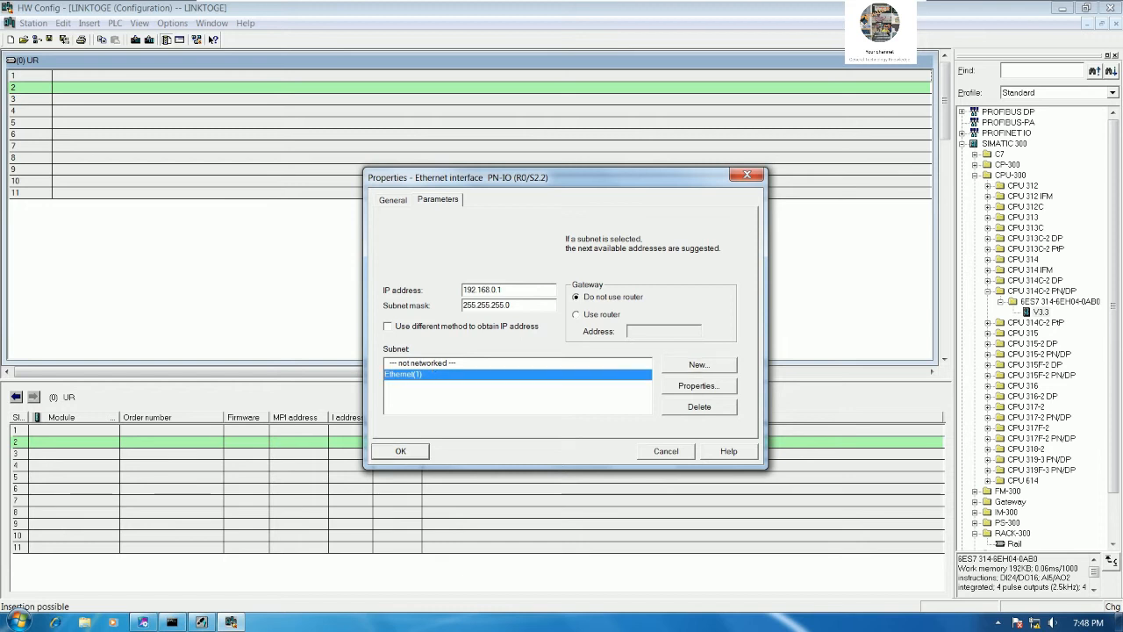
pyautogui.click(549, 366)
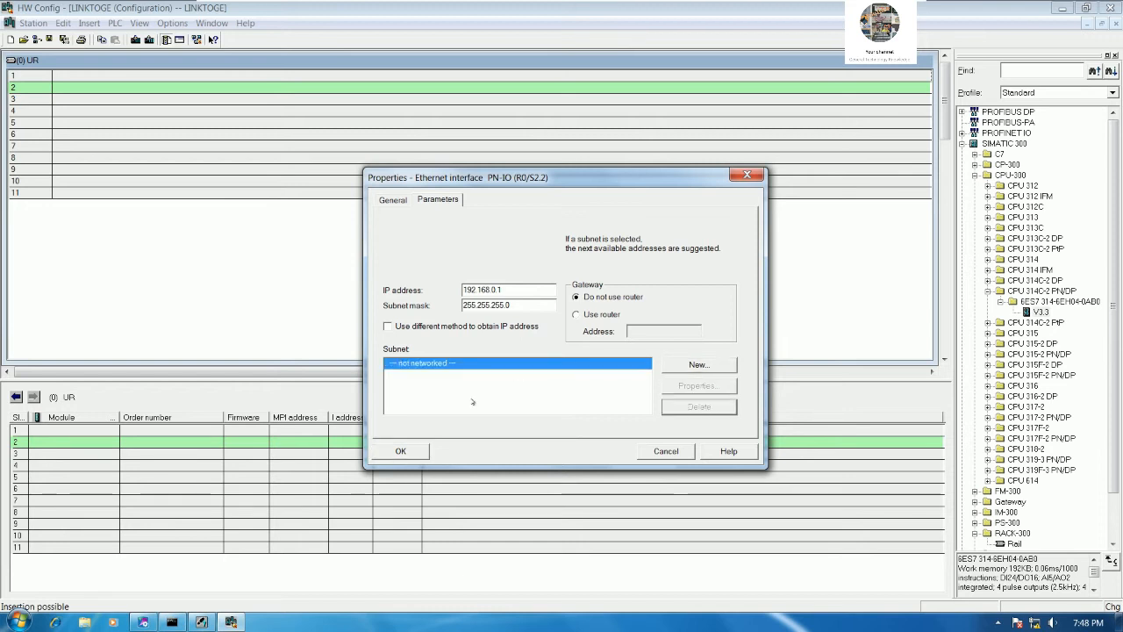
# Step: Review the PN-IO interface's general properties and accept its Ethernet settings as not networked
pyautogui.click(393, 200)
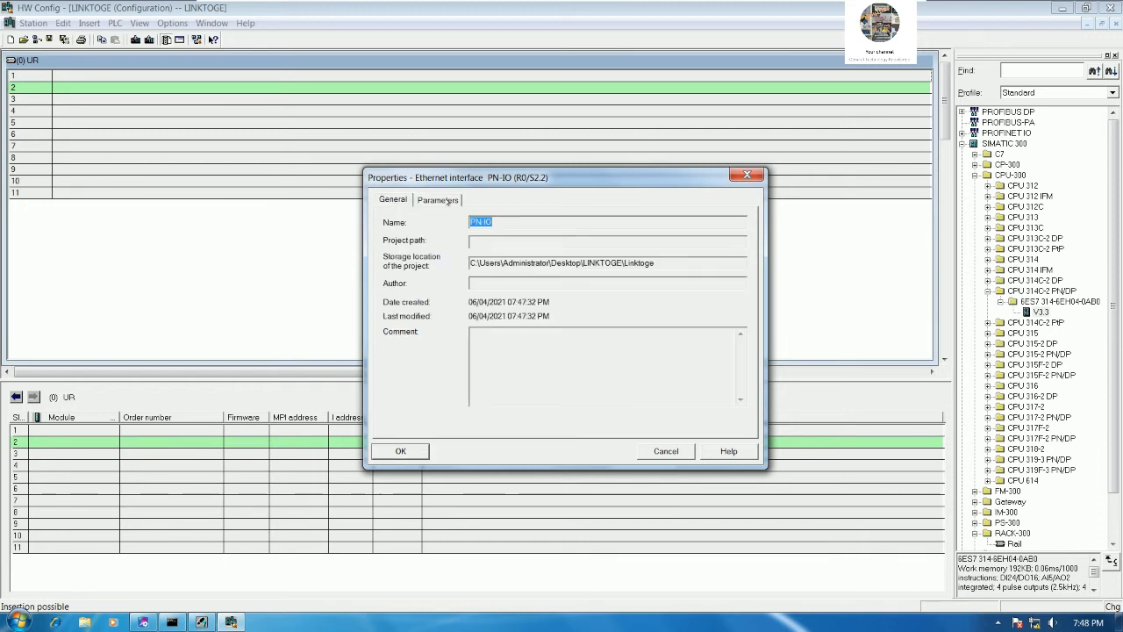
pyautogui.click(437, 199)
pyautogui.click(400, 451)
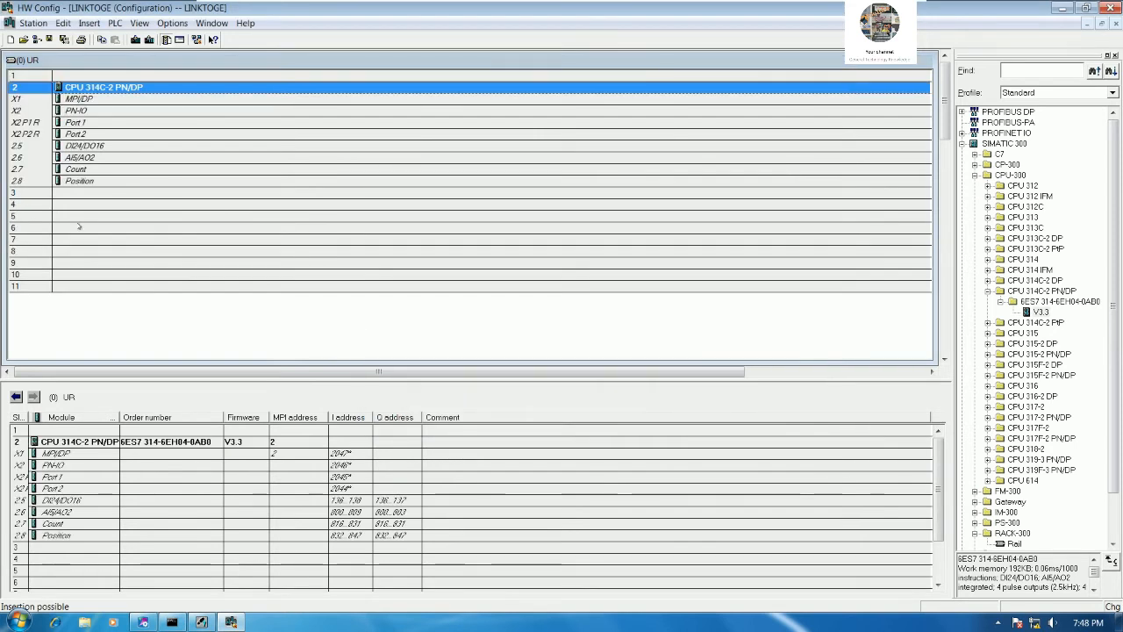
# Step: Change the CPU's MPI/DP interface type to PROFIBUS and open the list of PROFIBUS addresses
pyautogui.click(90, 100)
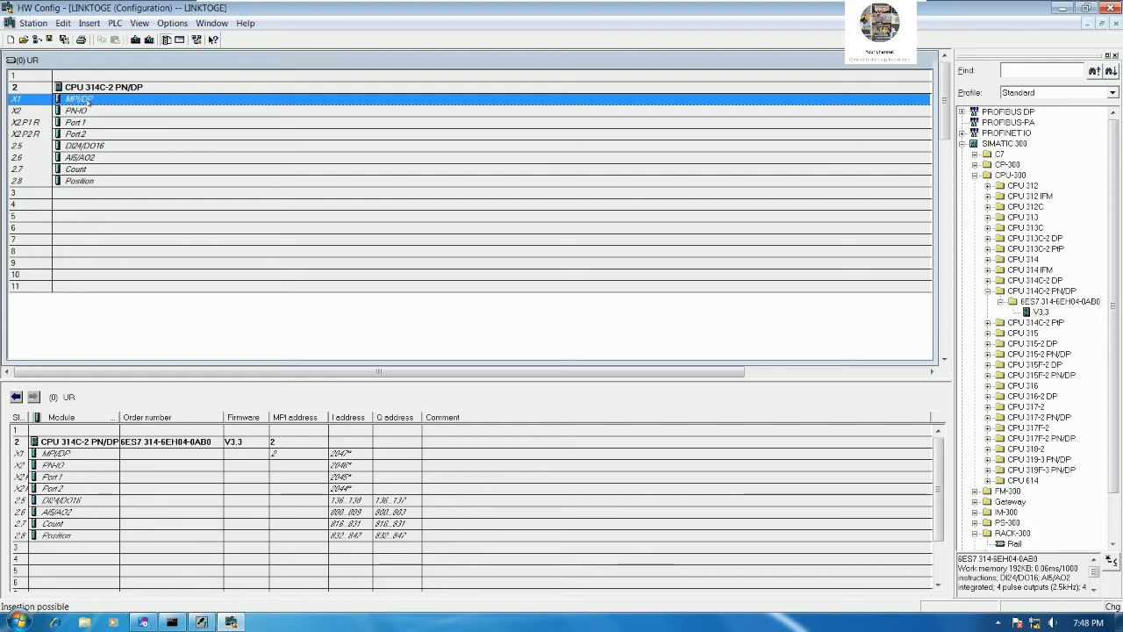
pyautogui.doubleClick(91, 101)
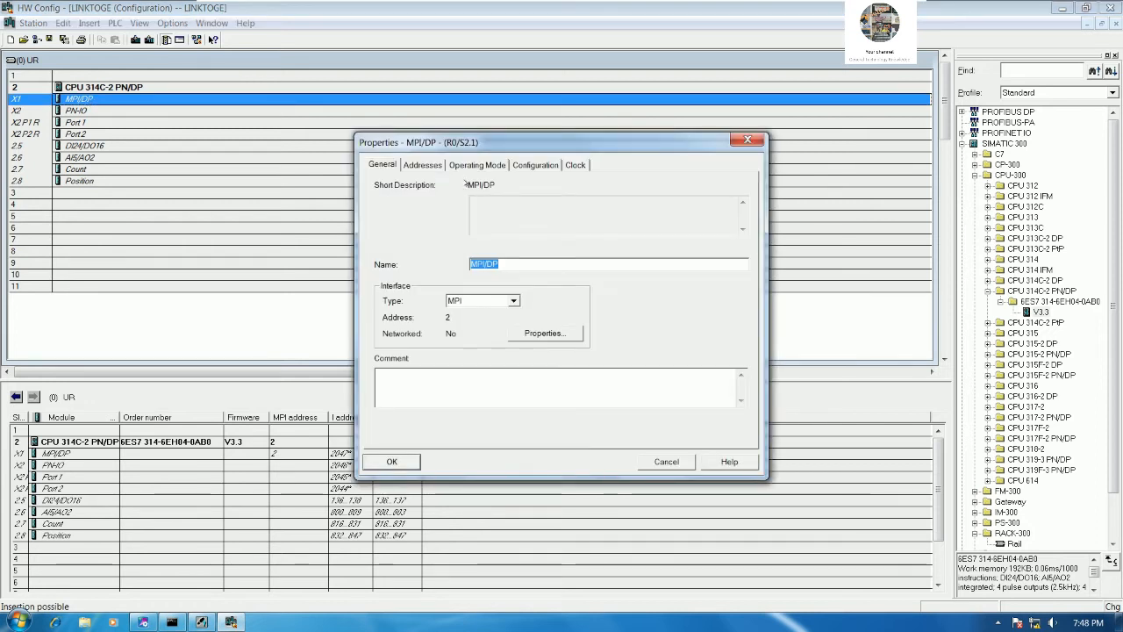
pyautogui.click(513, 301)
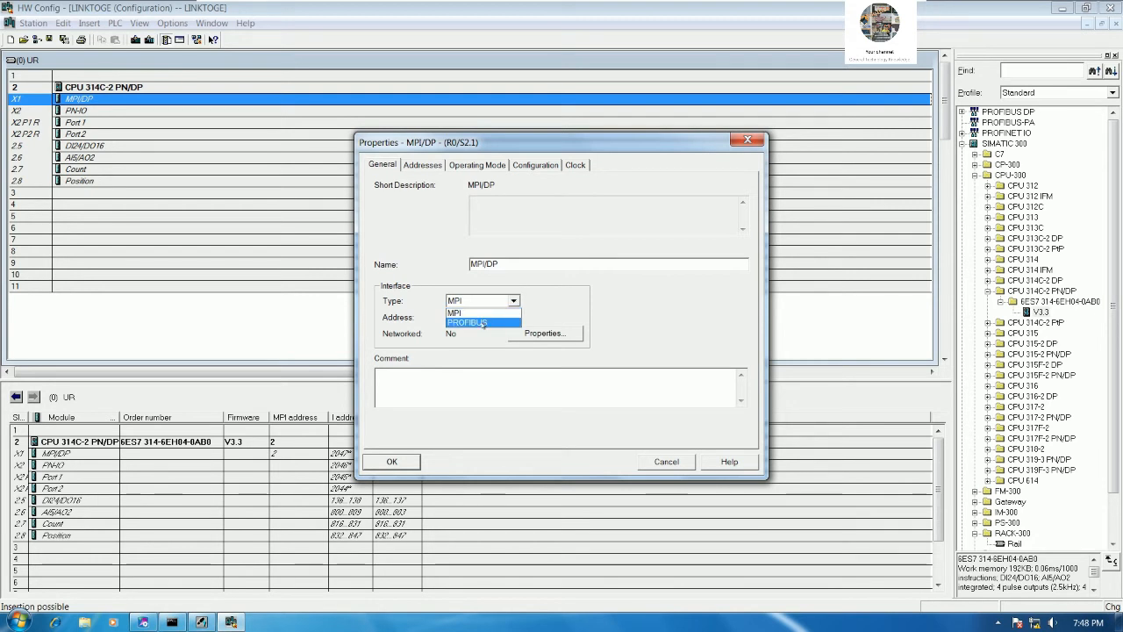
pyautogui.click(482, 324)
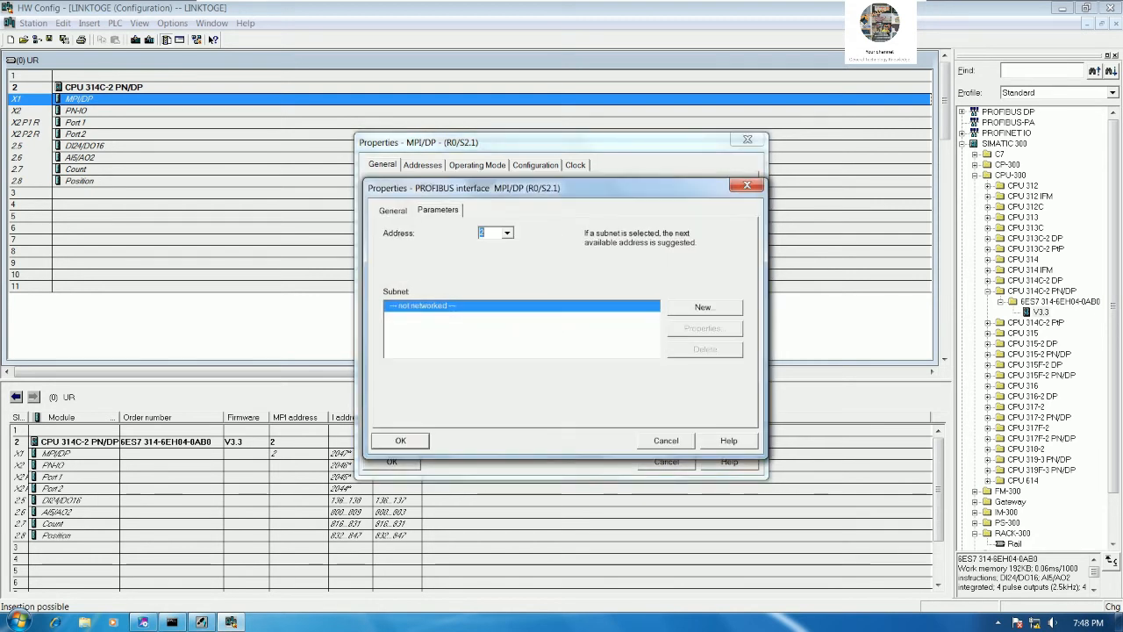
pyautogui.click(507, 235)
pyautogui.moveTo(509, 257); pyautogui.dragTo(508, 248)
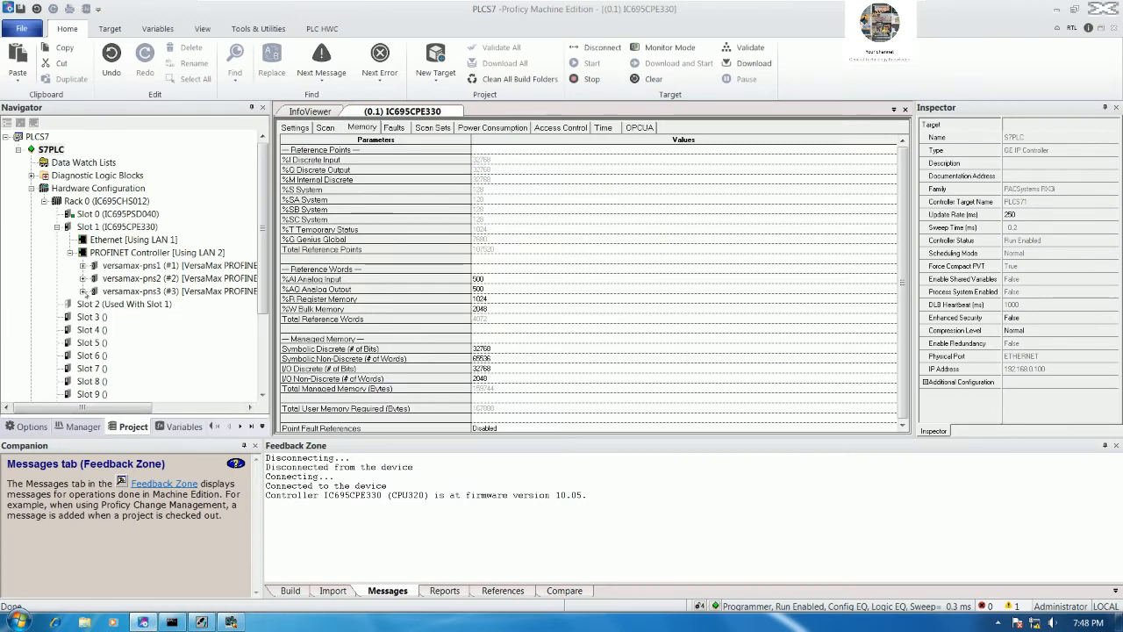
# Step: In Proficy Machine Edition, check the station address of the CPU314C-2PN/DP V3 slave under versamax-pns3's IC200BEM003 module
pyautogui.click(82, 290)
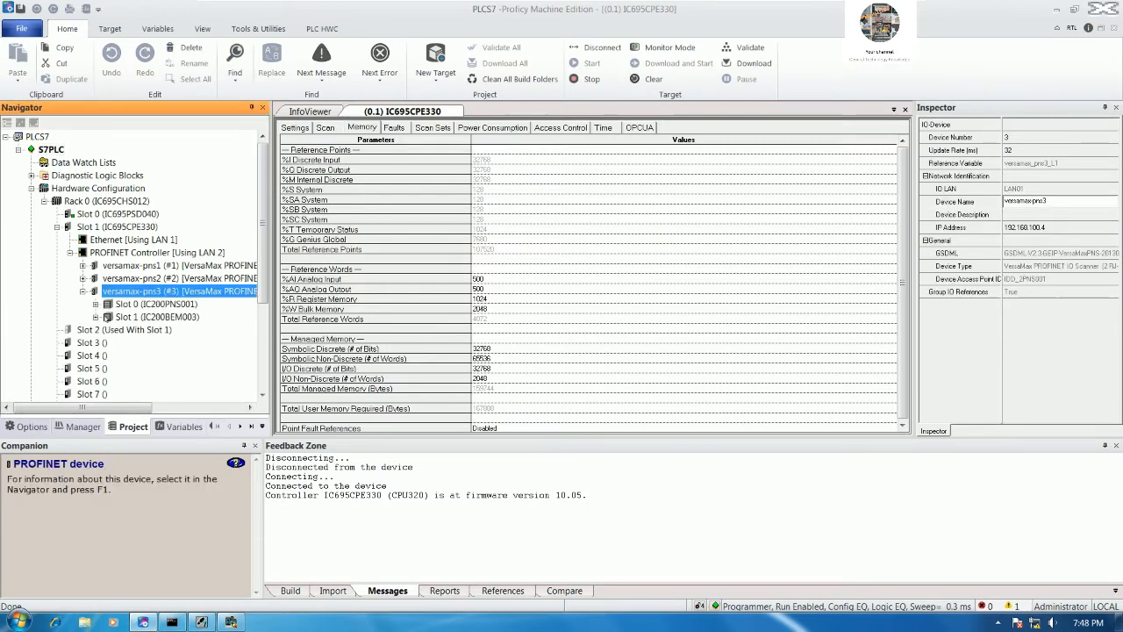
pyautogui.doubleClick(108, 317)
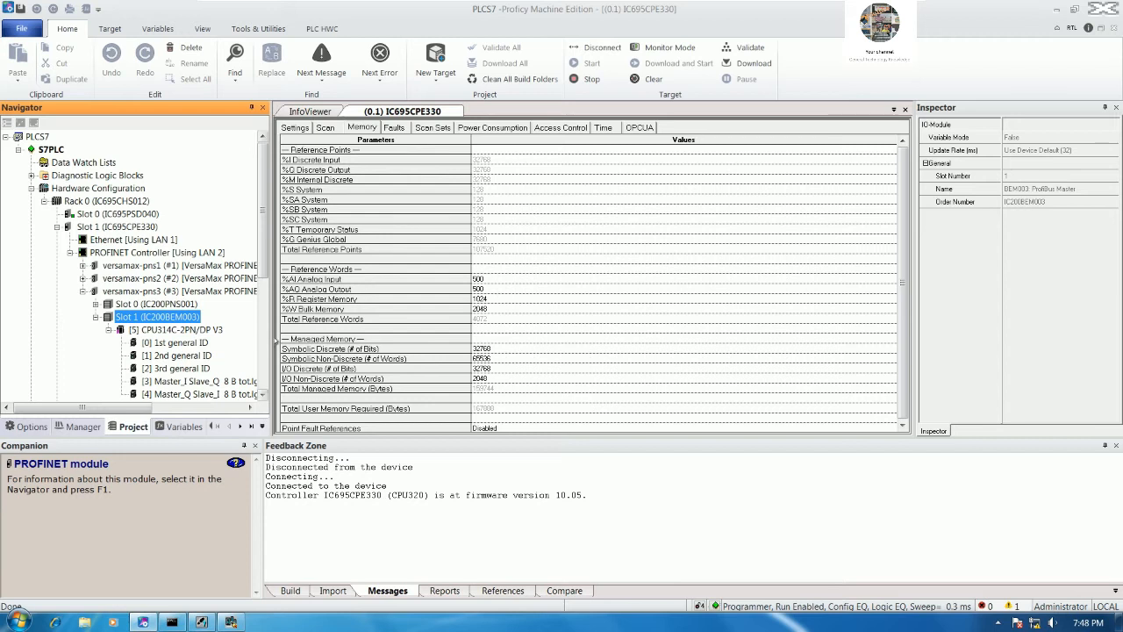
pyautogui.moveTo(274, 342); pyautogui.dragTo(313, 331)
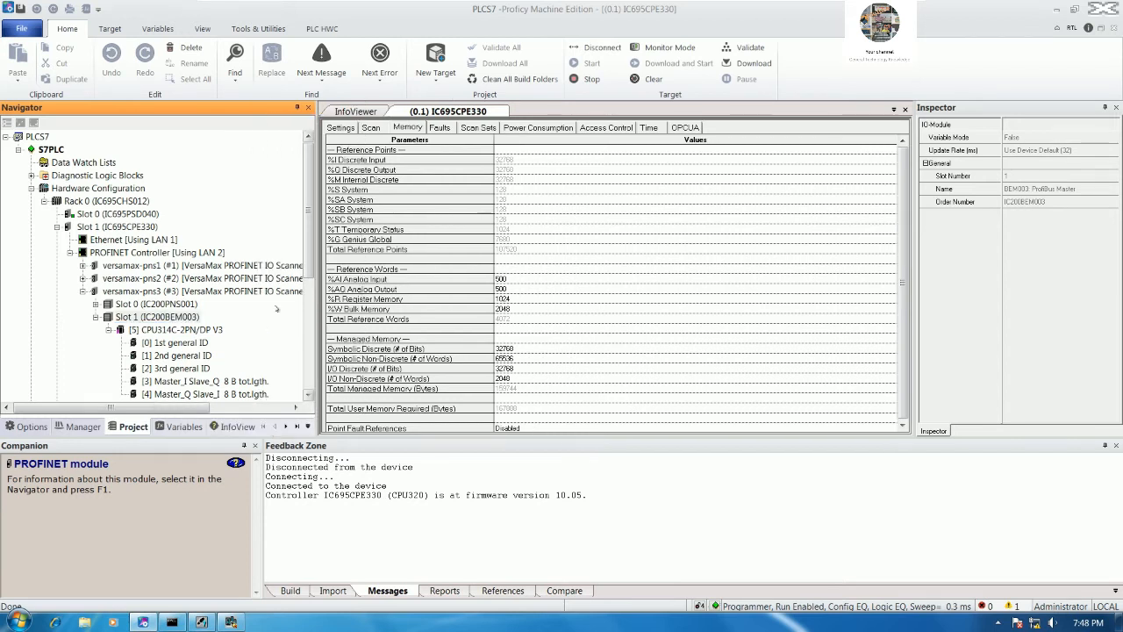
pyautogui.click(186, 331)
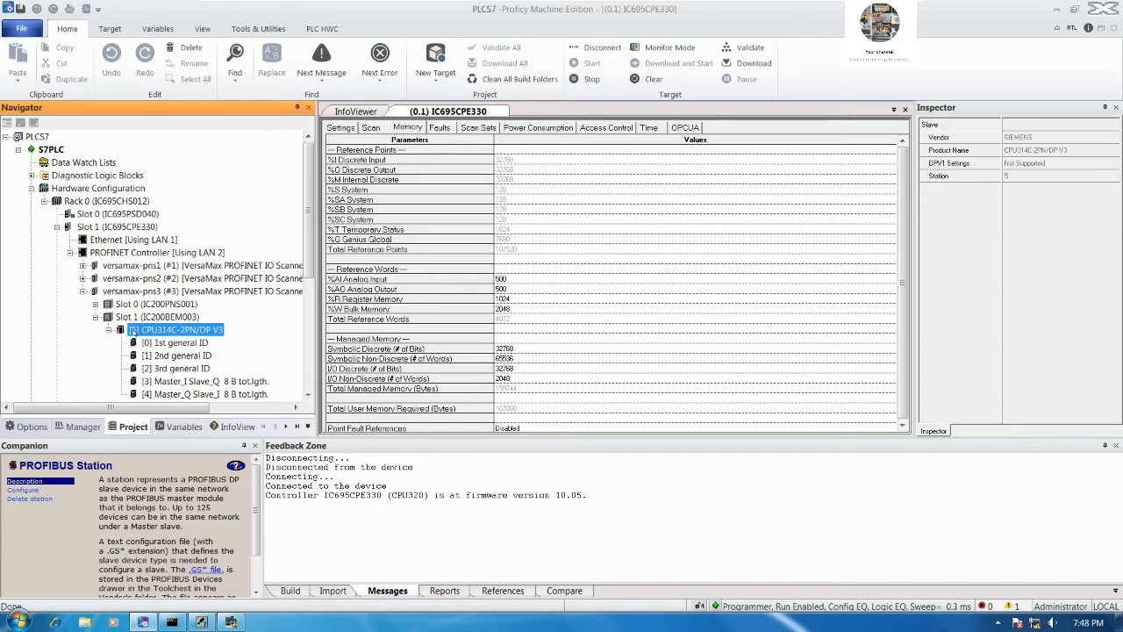
pyautogui.doubleClick(143, 333)
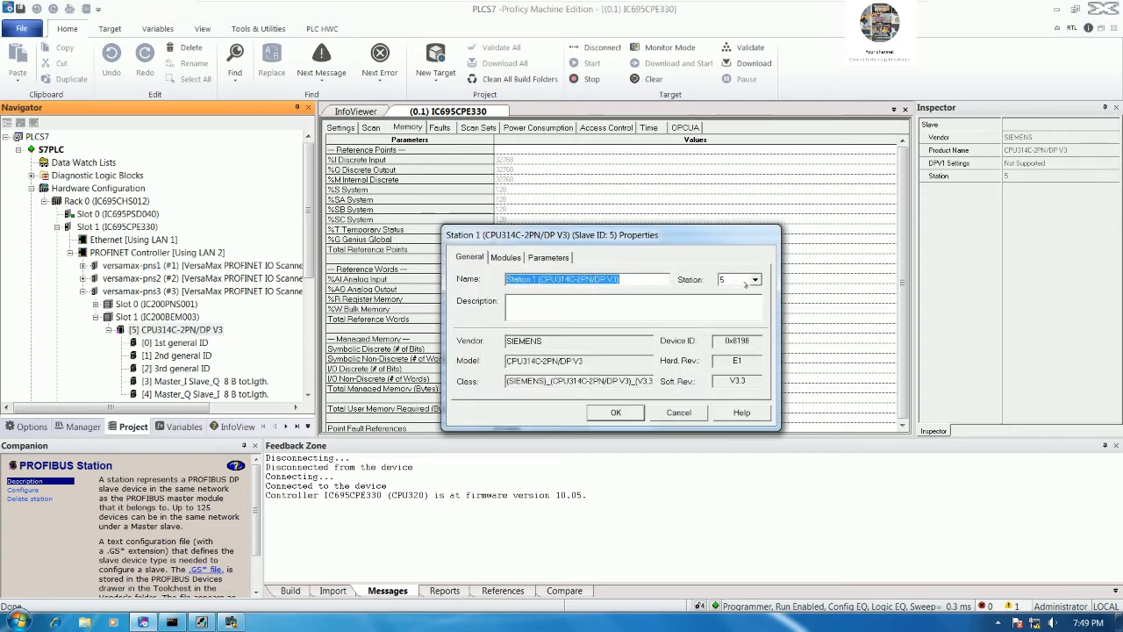
# Step: Accept the slave's station properties, return to HW Config, and set the MPI/DP interface's PROFIBUS address to 5
pyautogui.click(615, 412)
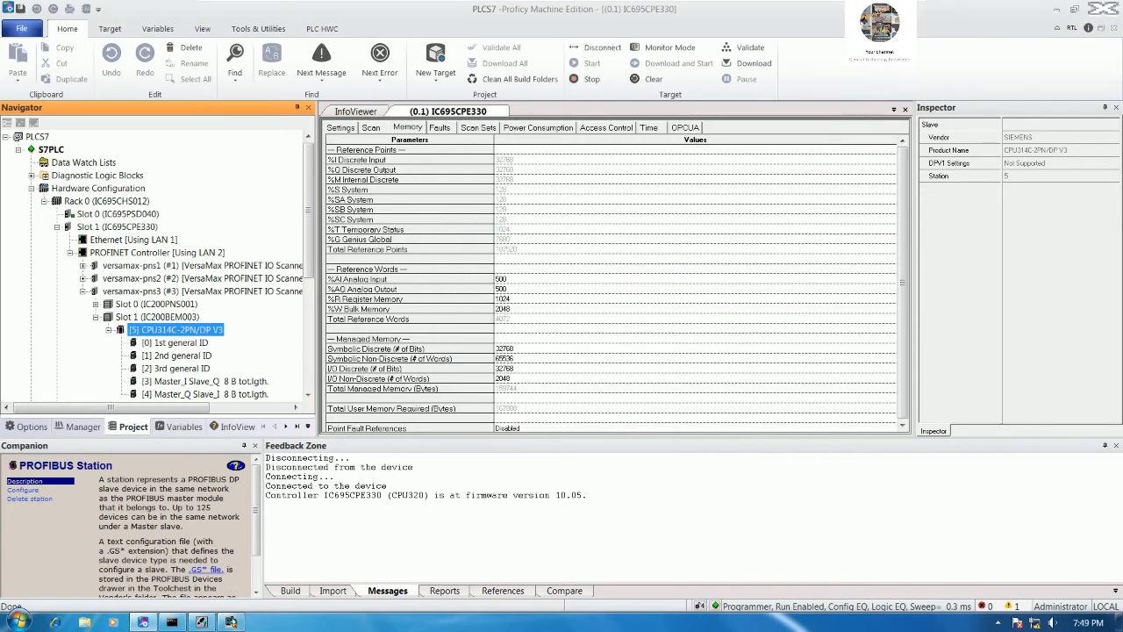
pyautogui.click(231, 622)
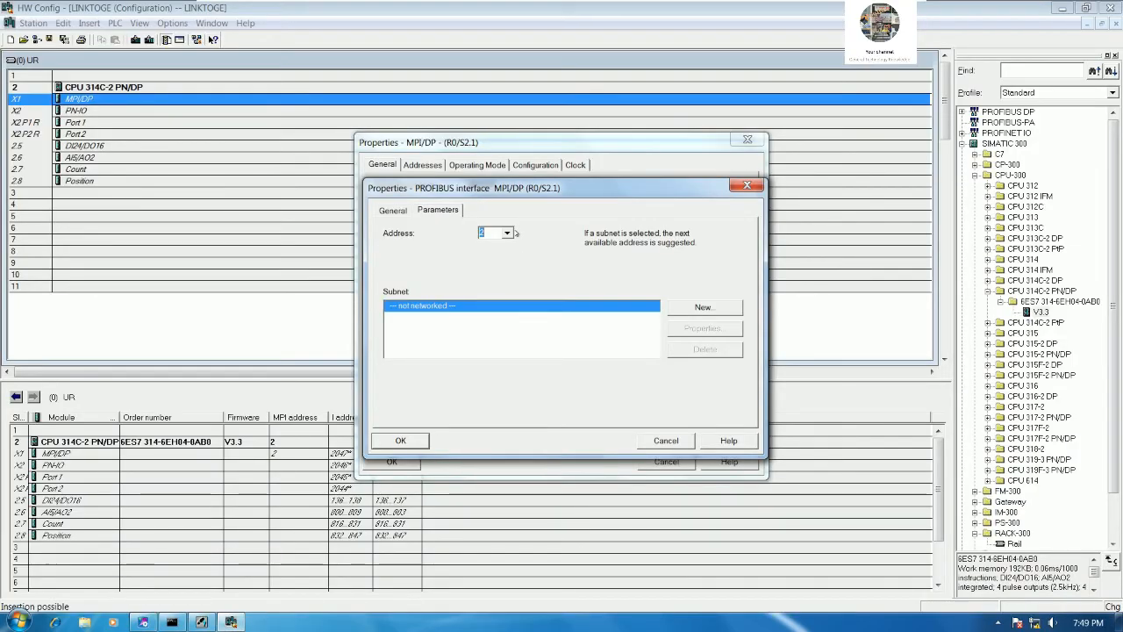
pyautogui.click(506, 233)
pyautogui.click(497, 273)
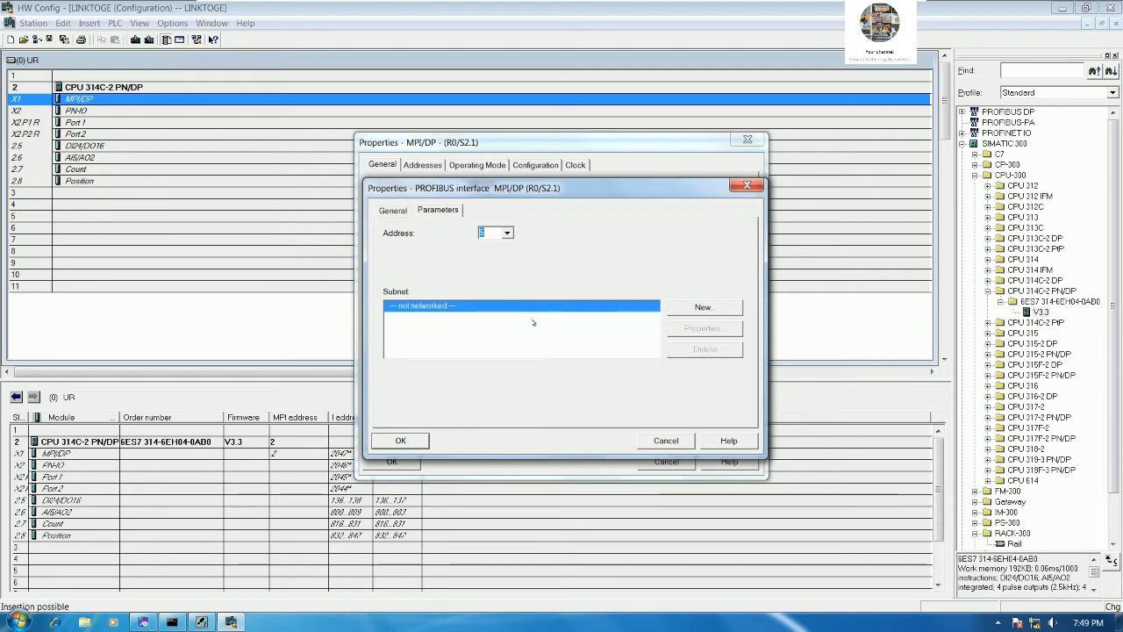
# Step: Create a new PROFIBUS subnet for the interface with a 1.5 Mbps transmission rate and the DP profile
pyautogui.click(703, 307)
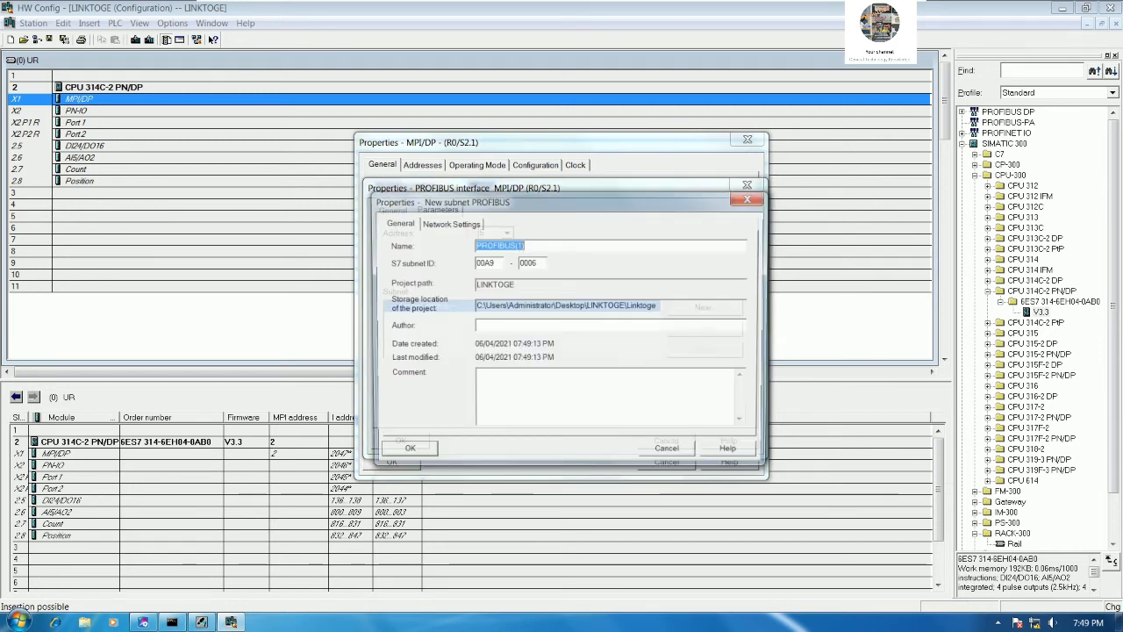
pyautogui.click(450, 224)
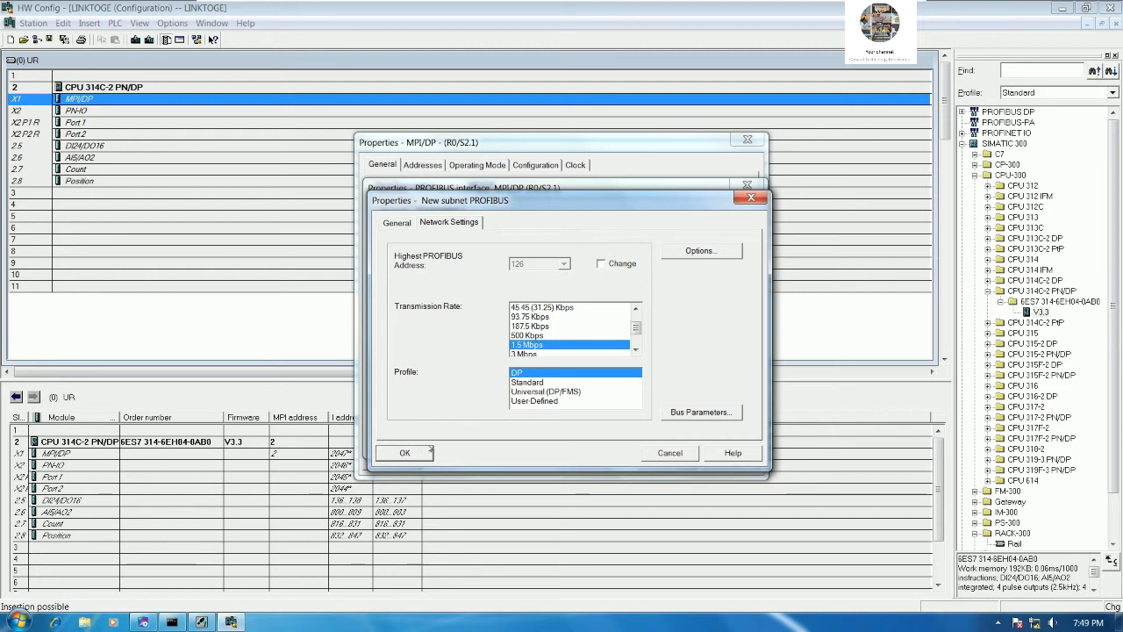
pyautogui.click(406, 453)
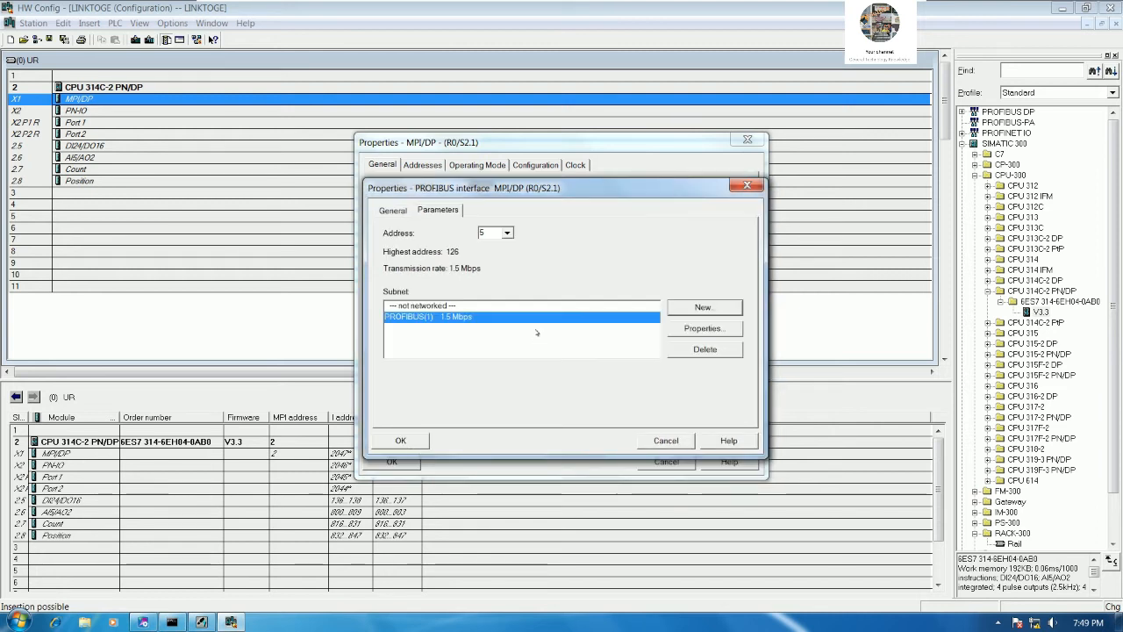
# Step: Review the PROFIBUS(1) subnet's network and general settings, and accept the subnet and interface properties
pyautogui.click(698, 328)
pyautogui.click(433, 222)
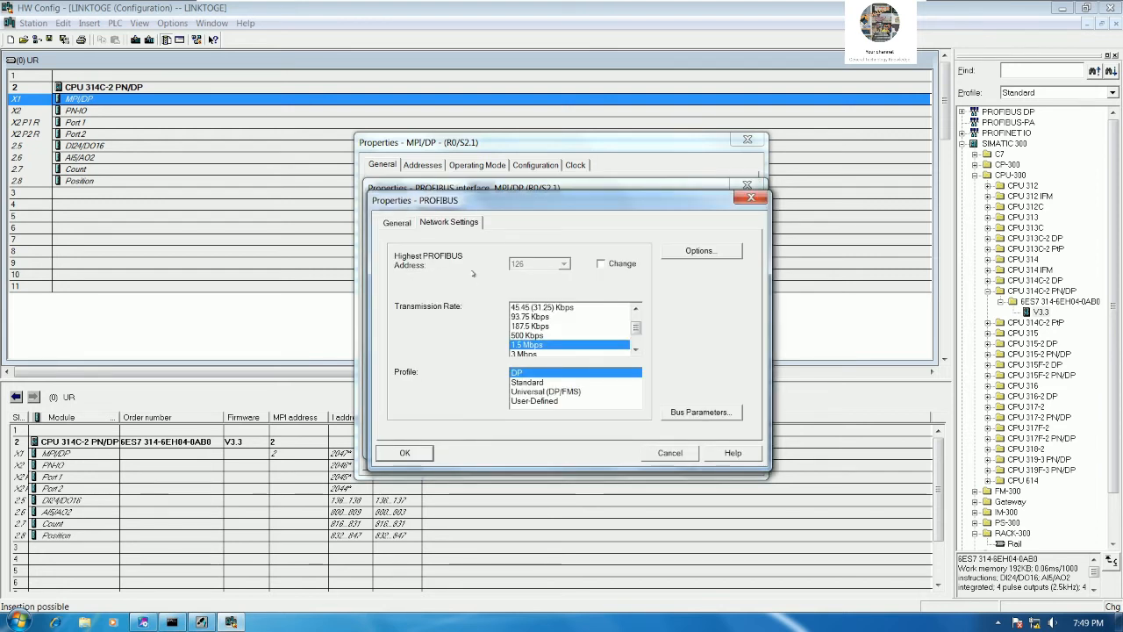
pyautogui.click(396, 223)
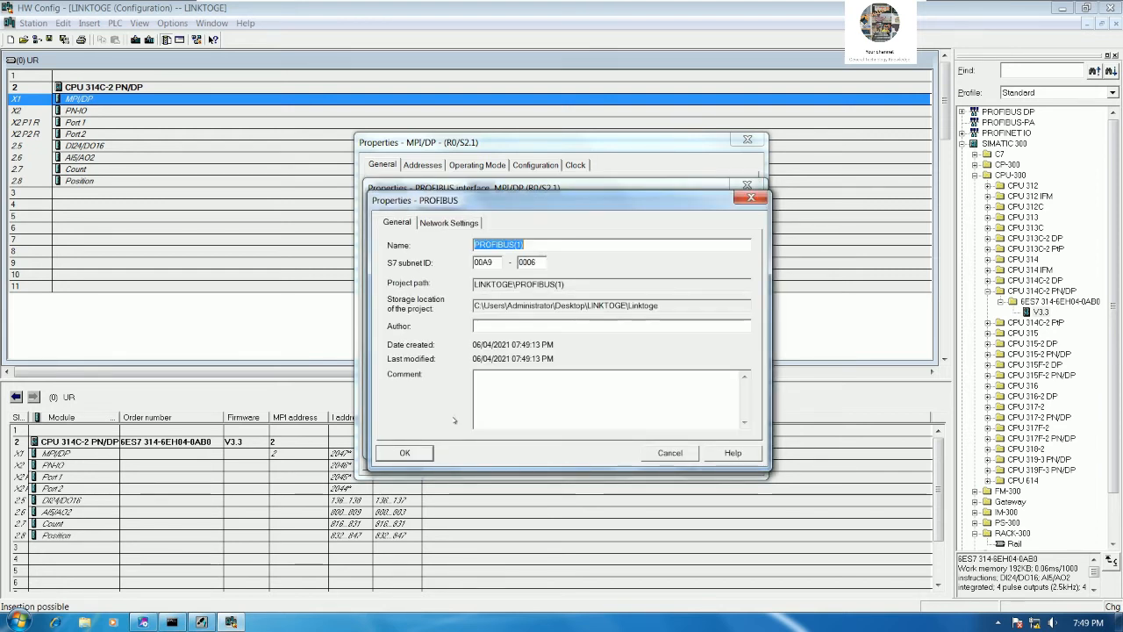
pyautogui.click(404, 453)
pyautogui.click(401, 441)
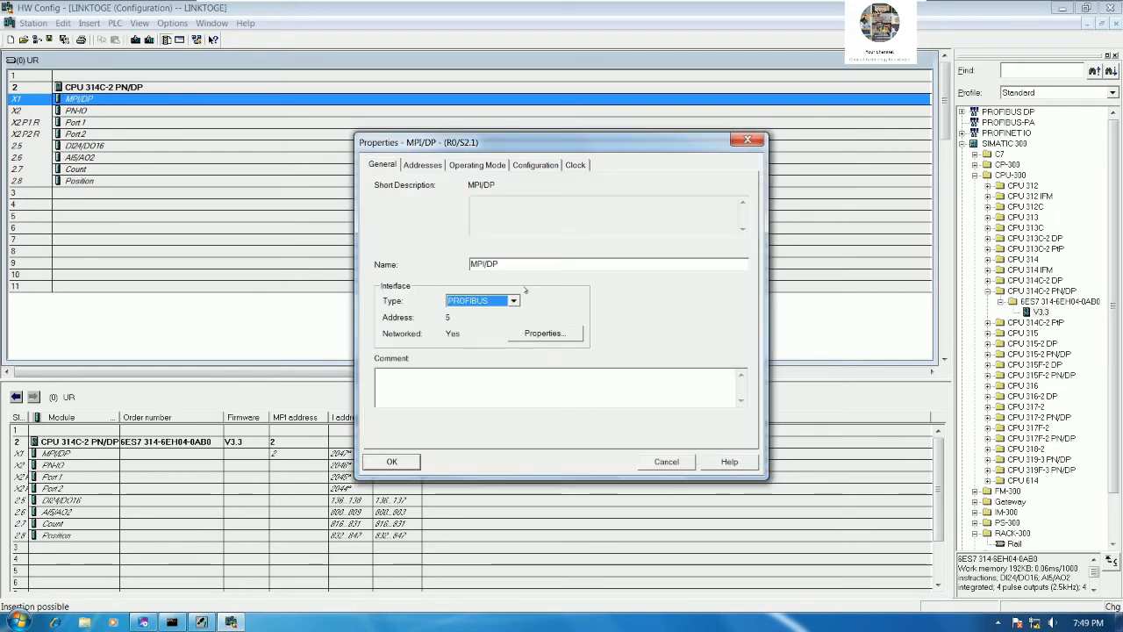
# Step: Review the MPI/DP interface's diagnostic addresses and set its operating mode to DP slave
pyautogui.click(427, 166)
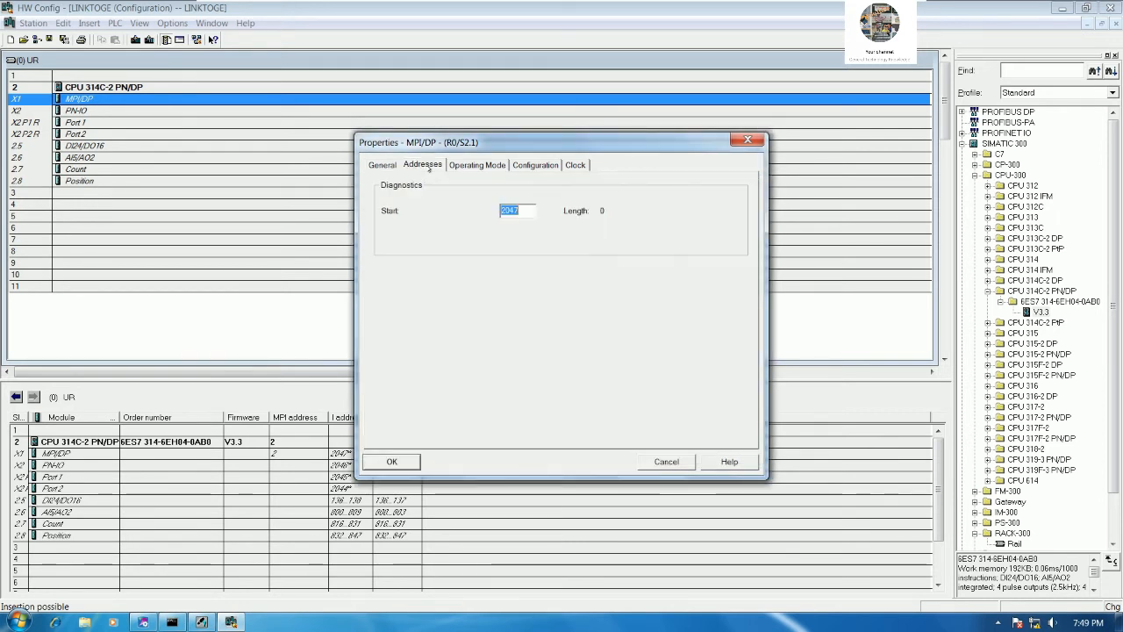
pyautogui.click(475, 165)
pyautogui.click(422, 166)
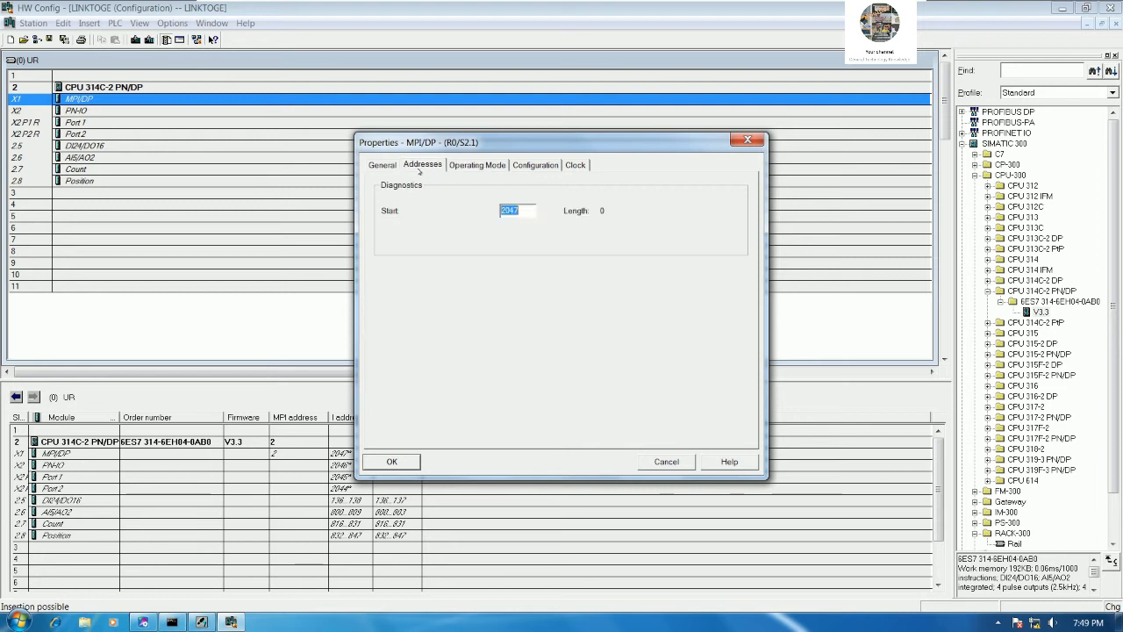
pyautogui.click(474, 167)
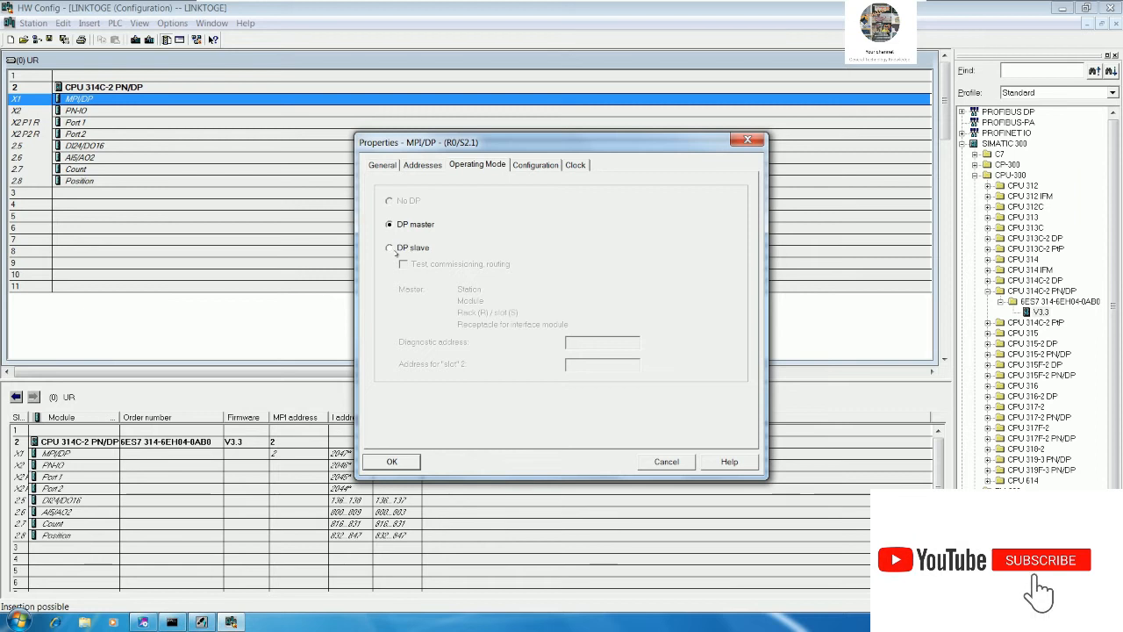
pyautogui.click(390, 249)
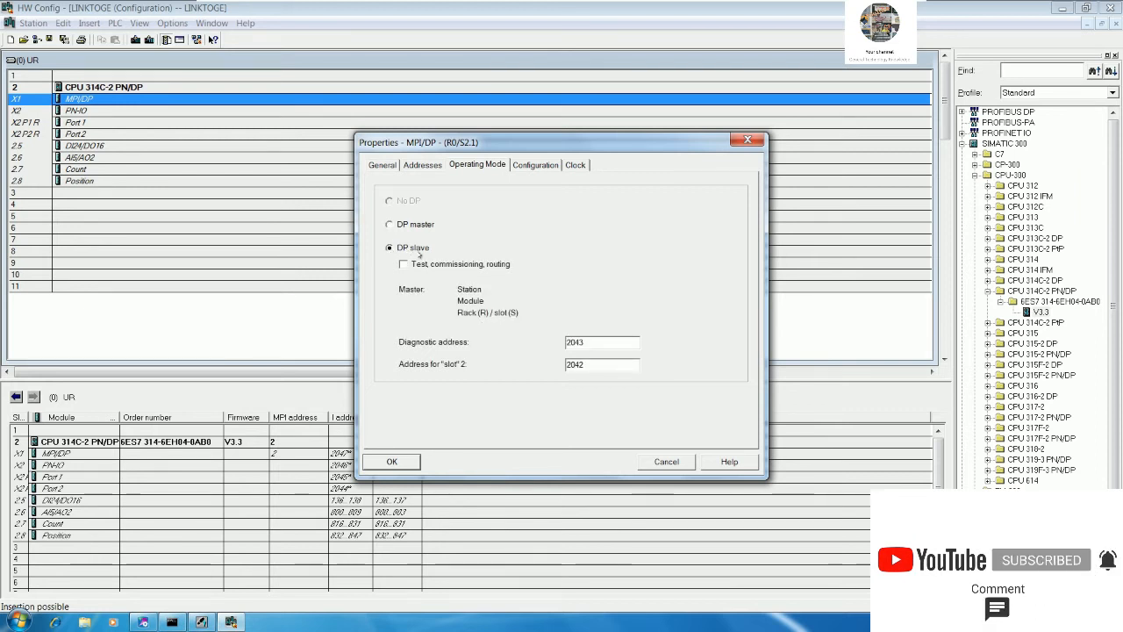
pyautogui.doubleClick(591, 342)
pyautogui.press('Tab')
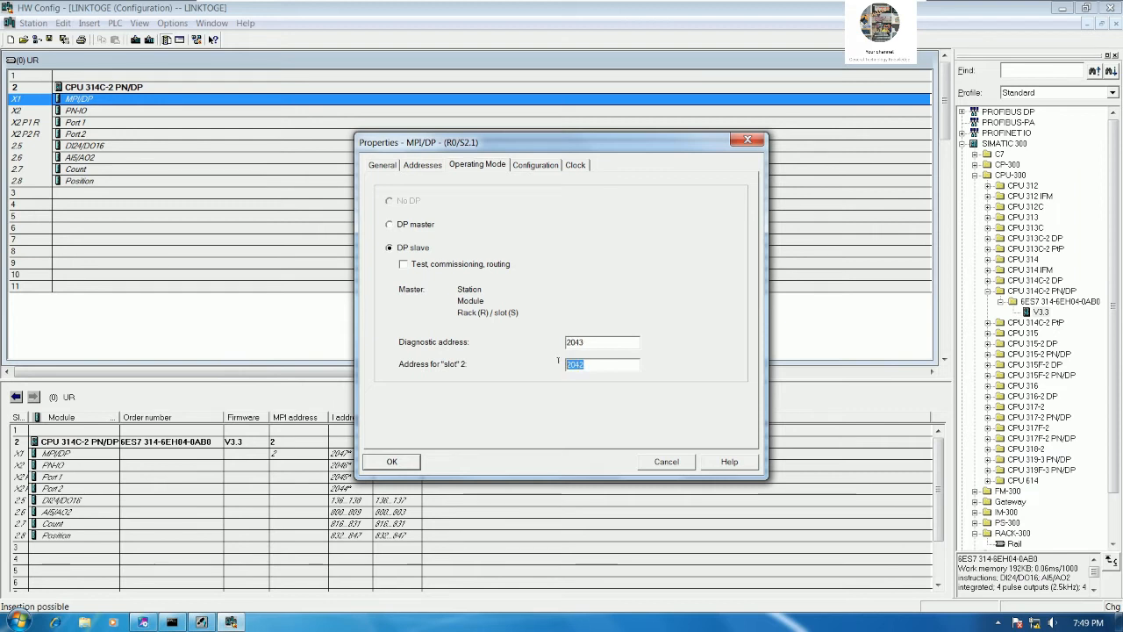
# Step: Open the DP slave's data exchange configuration and check the slave's Master_I Slave_Q module in Proficy Machine Edition
pyautogui.click(536, 166)
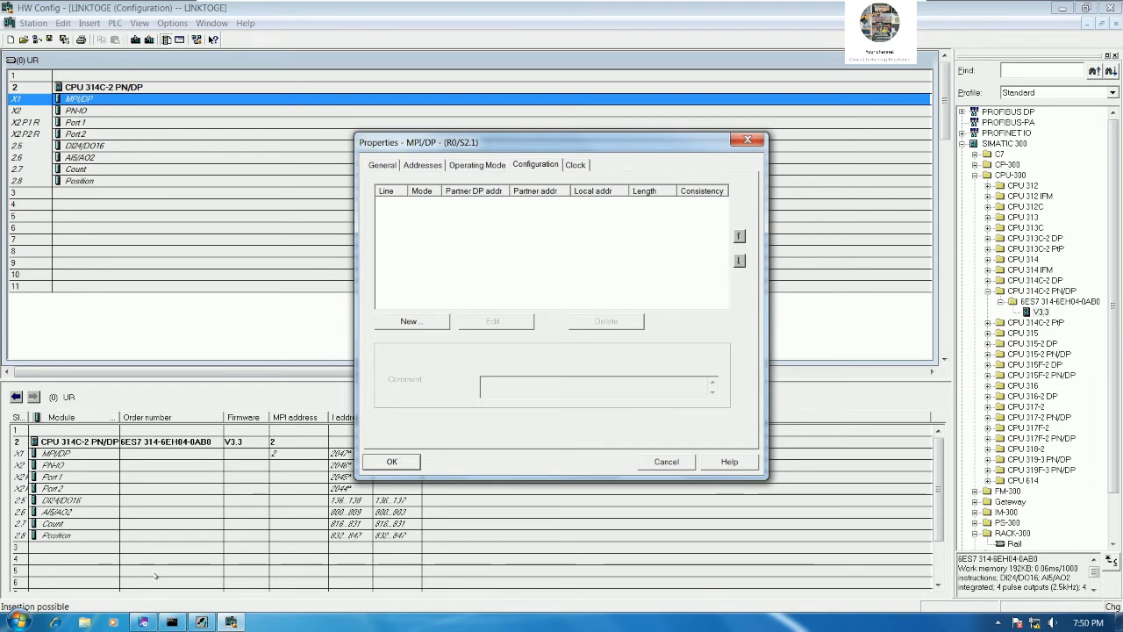
pyautogui.click(144, 620)
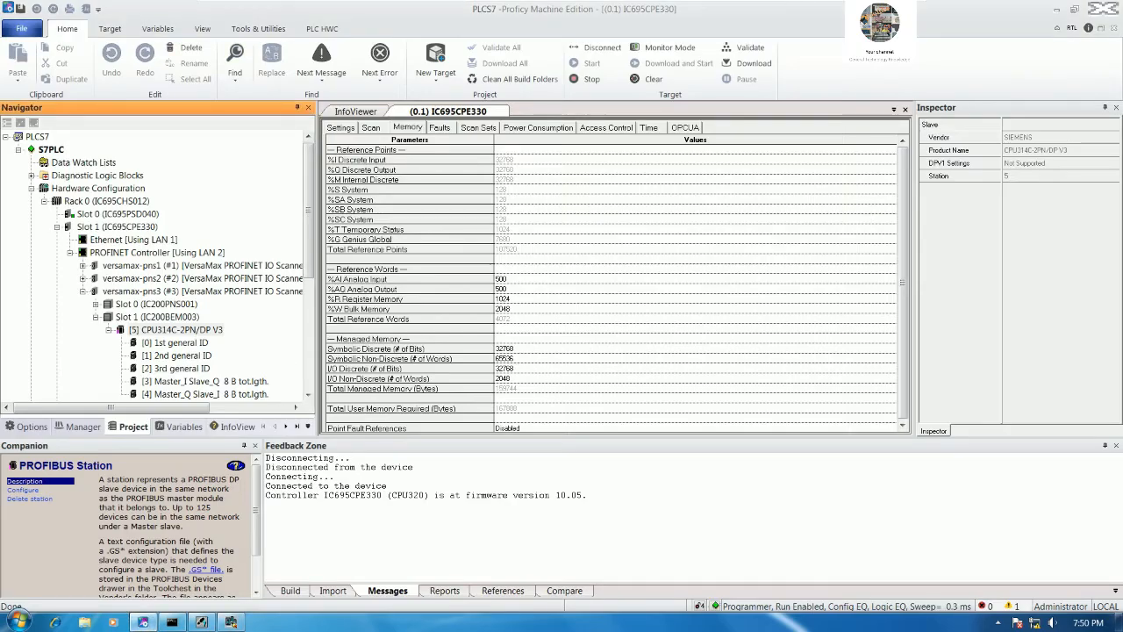
pyautogui.moveTo(338, 325); pyautogui.dragTo(342, 326)
pyautogui.moveTo(334, 239); pyautogui.dragTo(333, 290)
pyautogui.click(220, 279)
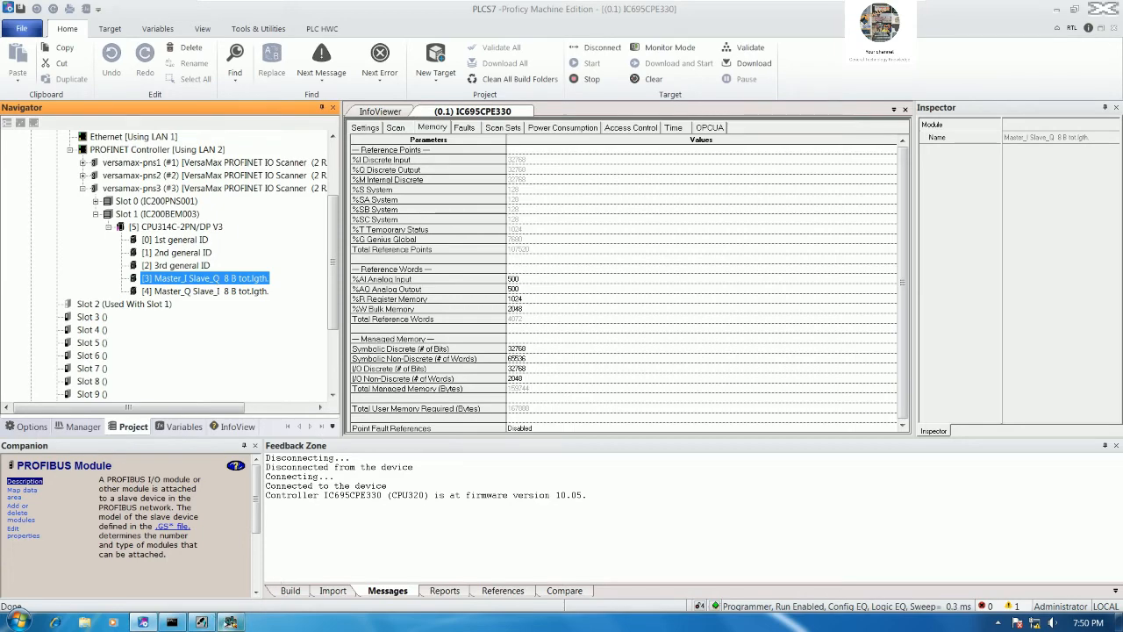
# Step: In HW Config, start a new master-slave configuration line and set its local address type to Output, matching Master_I Slave_Q
pyautogui.click(232, 622)
pyautogui.moveTo(585, 148); pyautogui.dragTo(558, 117)
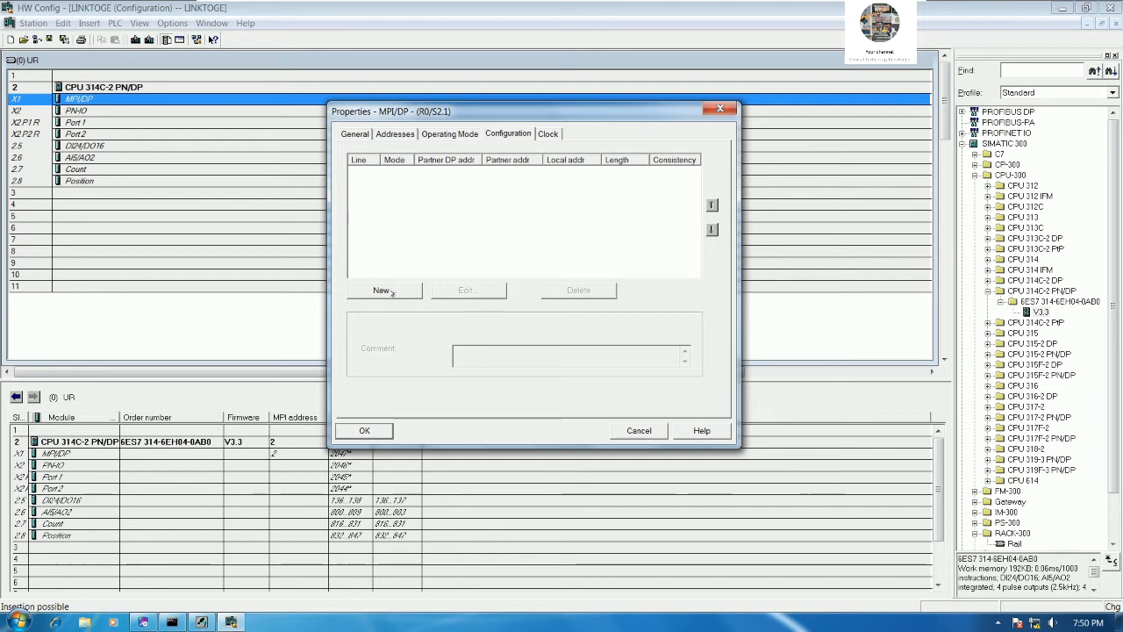
pyautogui.click(392, 292)
pyautogui.moveTo(825, 129); pyautogui.dragTo(788, 107)
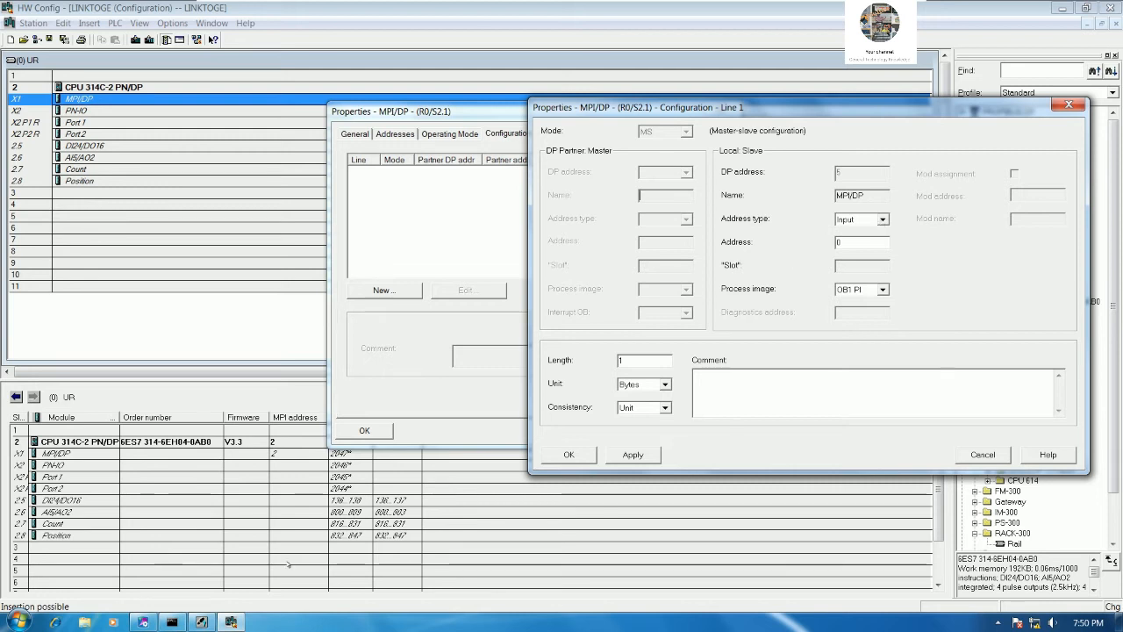
pyautogui.click(144, 622)
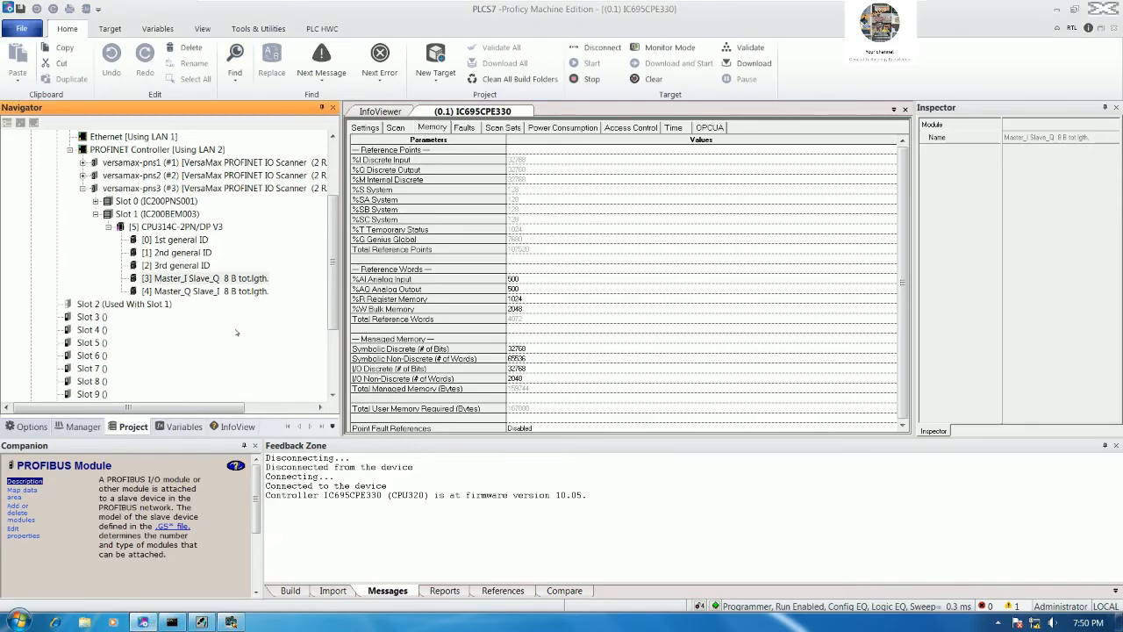
pyautogui.click(204, 278)
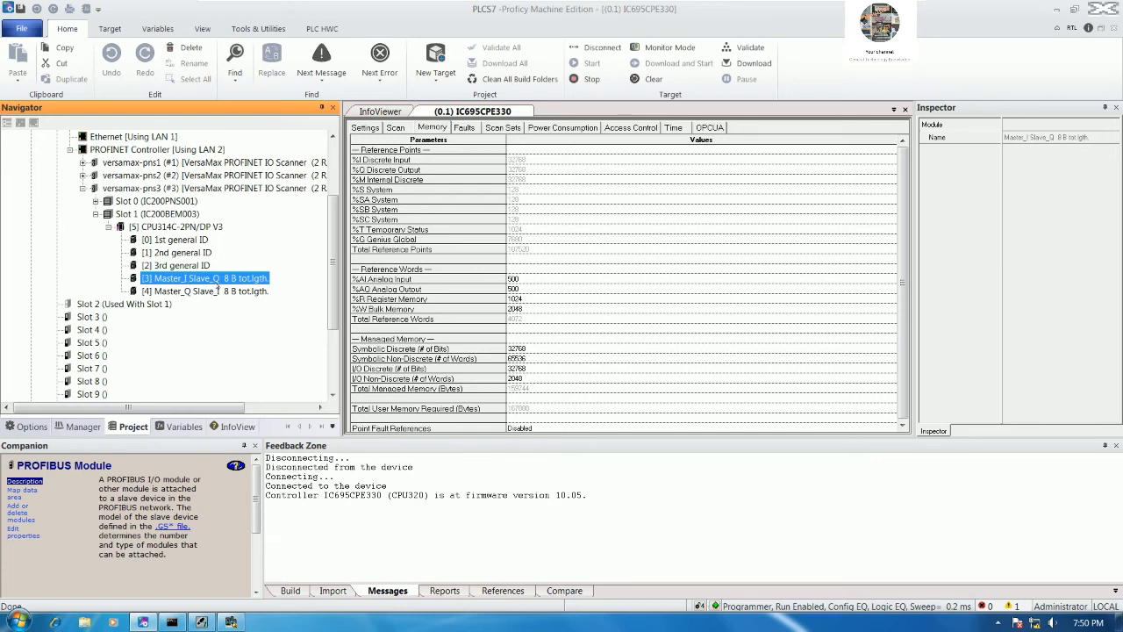
pyautogui.click(230, 622)
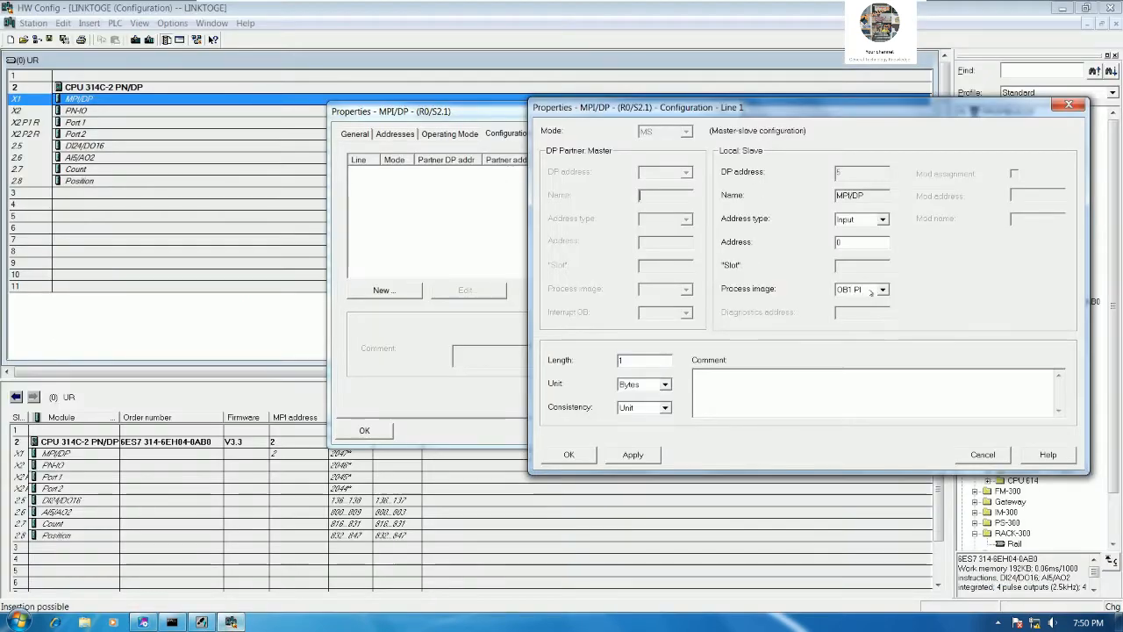
pyautogui.click(882, 219)
pyautogui.click(851, 241)
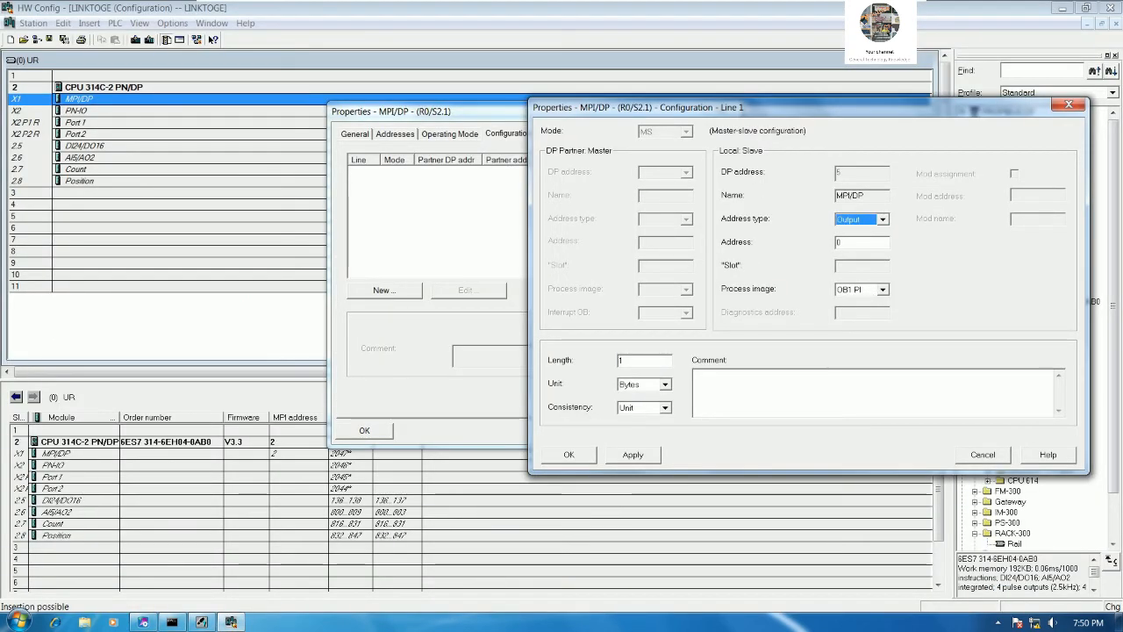
pyautogui.click(848, 244)
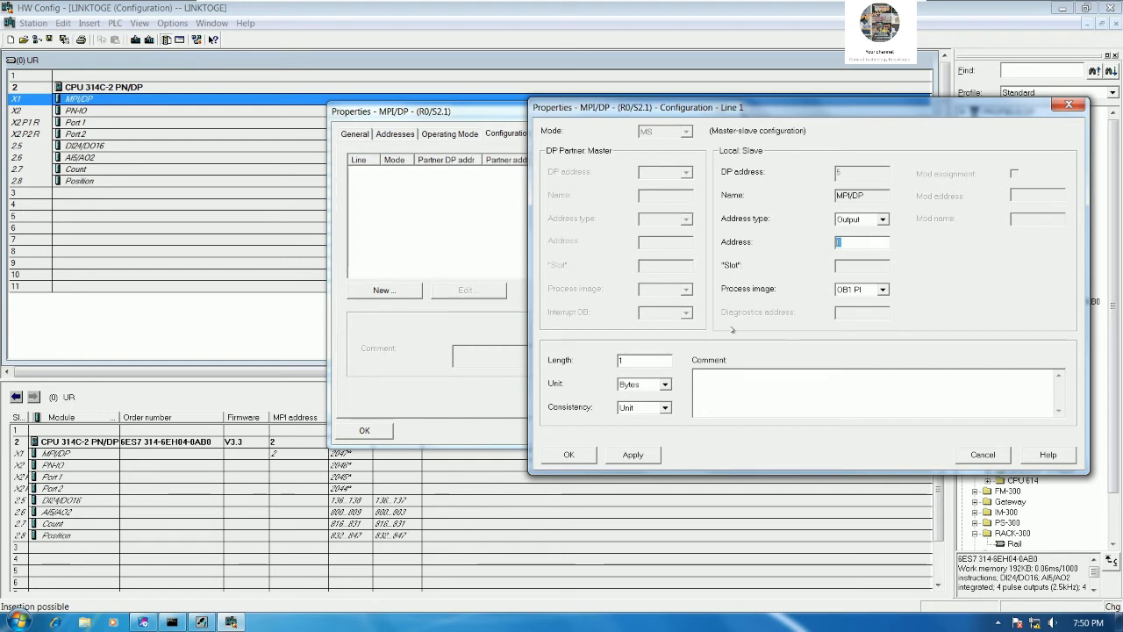
# Step: Recheck the Master_I Slave_Q module in Proficy Machine Edition, and complete the output line with length 8 bytes and consistency All
pyautogui.click(650, 359)
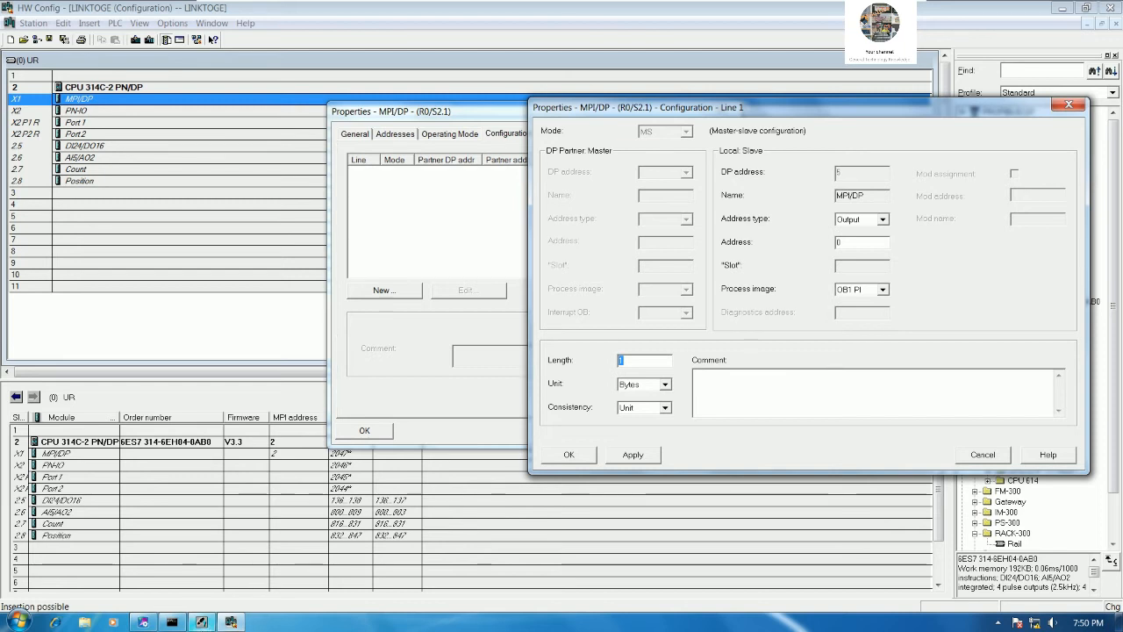
pyautogui.click(203, 624)
pyautogui.click(203, 623)
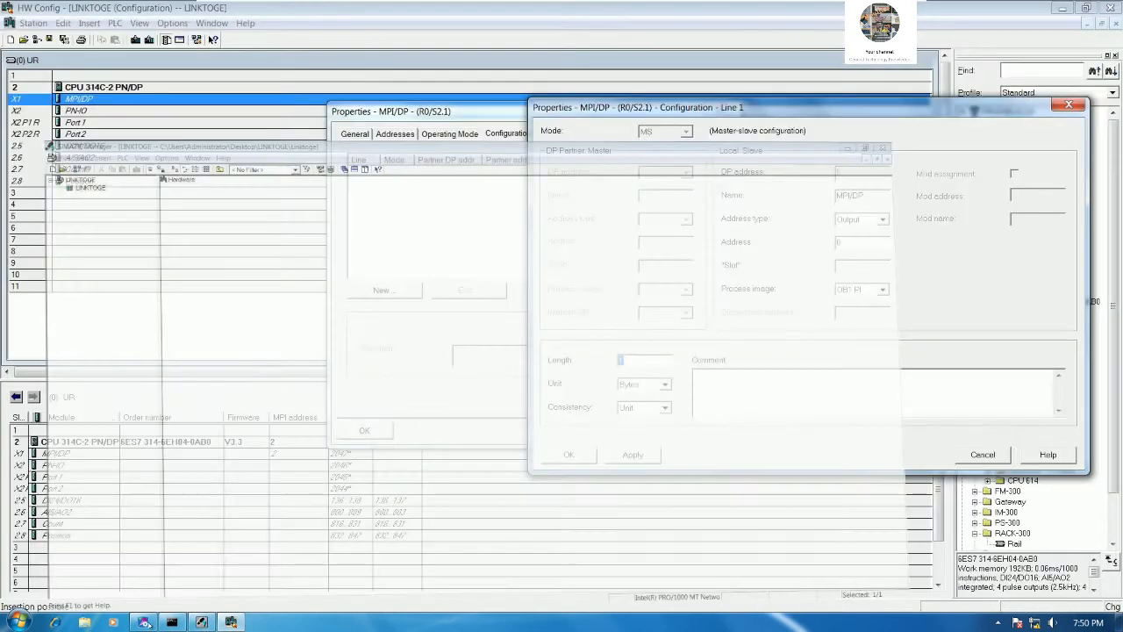
pyautogui.click(144, 623)
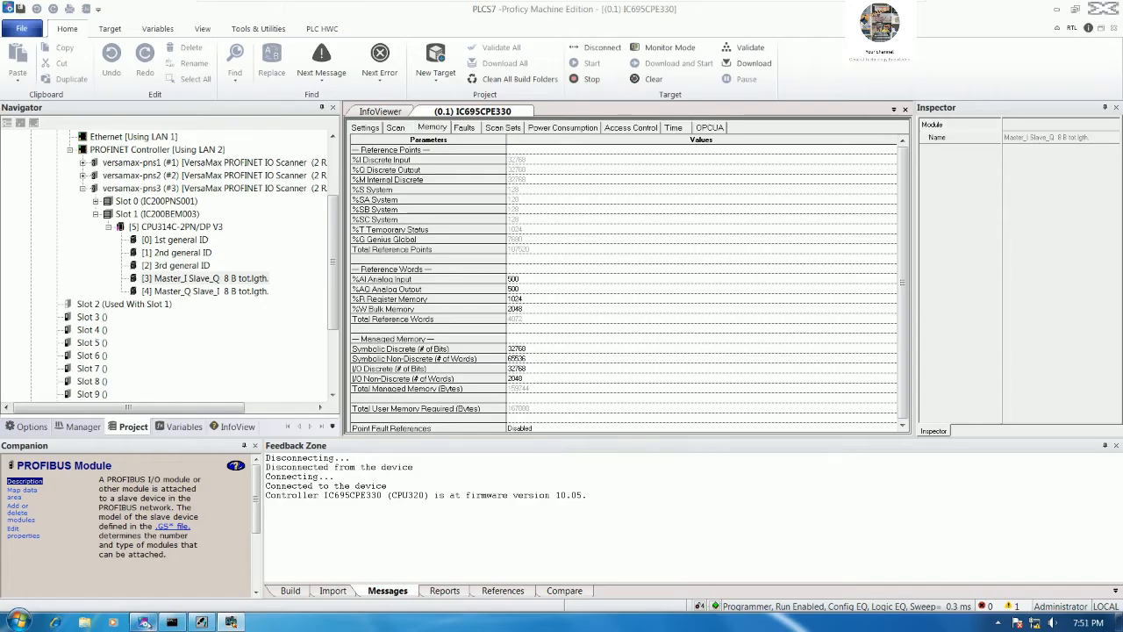
pyautogui.click(209, 278)
pyautogui.click(230, 622)
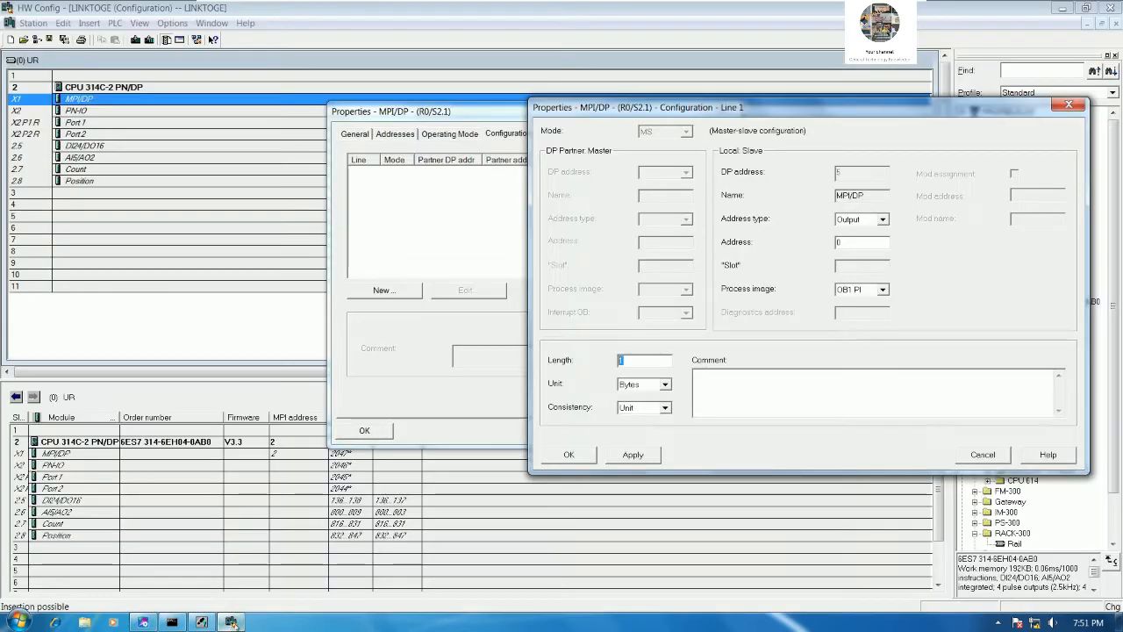
pyautogui.write('8')
pyautogui.click(637, 409)
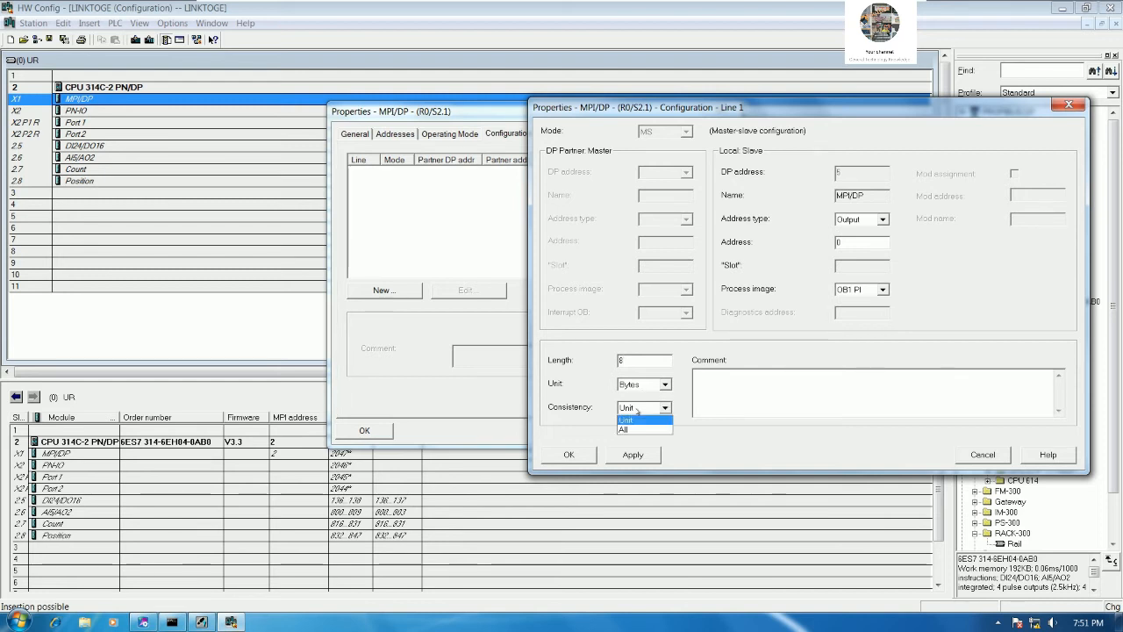
pyautogui.click(636, 429)
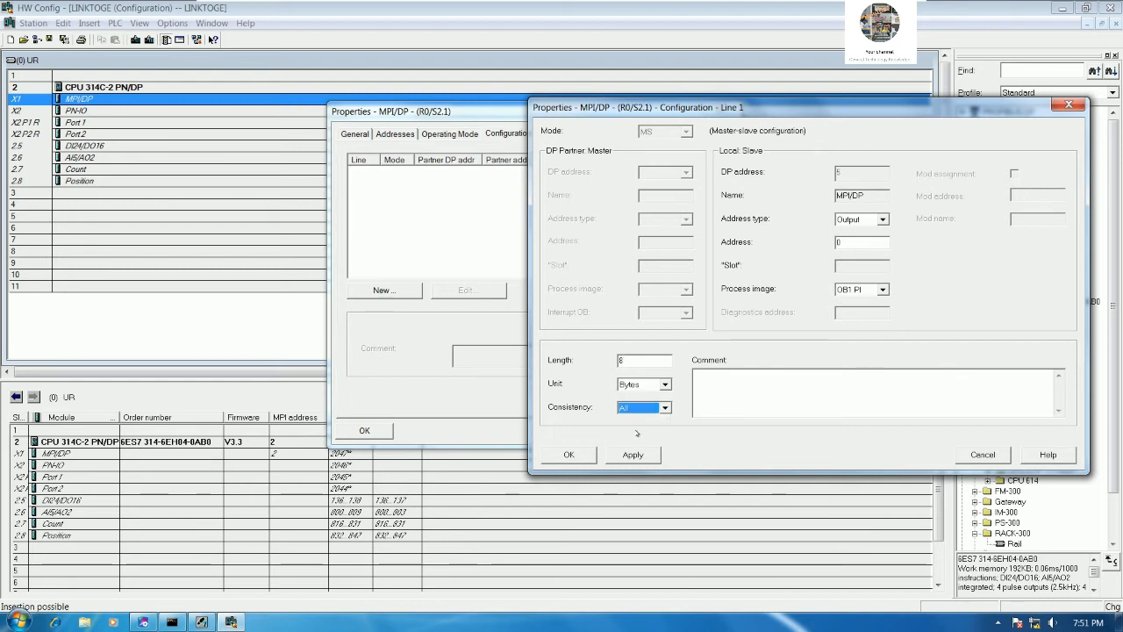
pyautogui.click(572, 454)
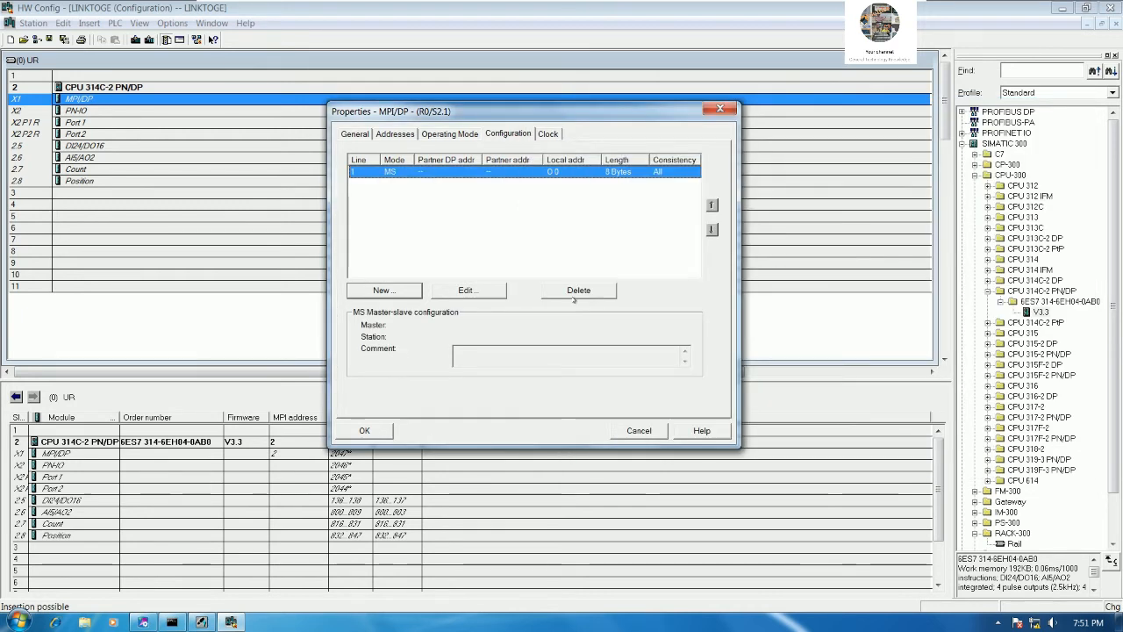
# Step: Start a second configuration line and compare it with the Master_Q Slave_I module in Proficy Machine Edition
pyautogui.click(383, 291)
pyautogui.click(143, 622)
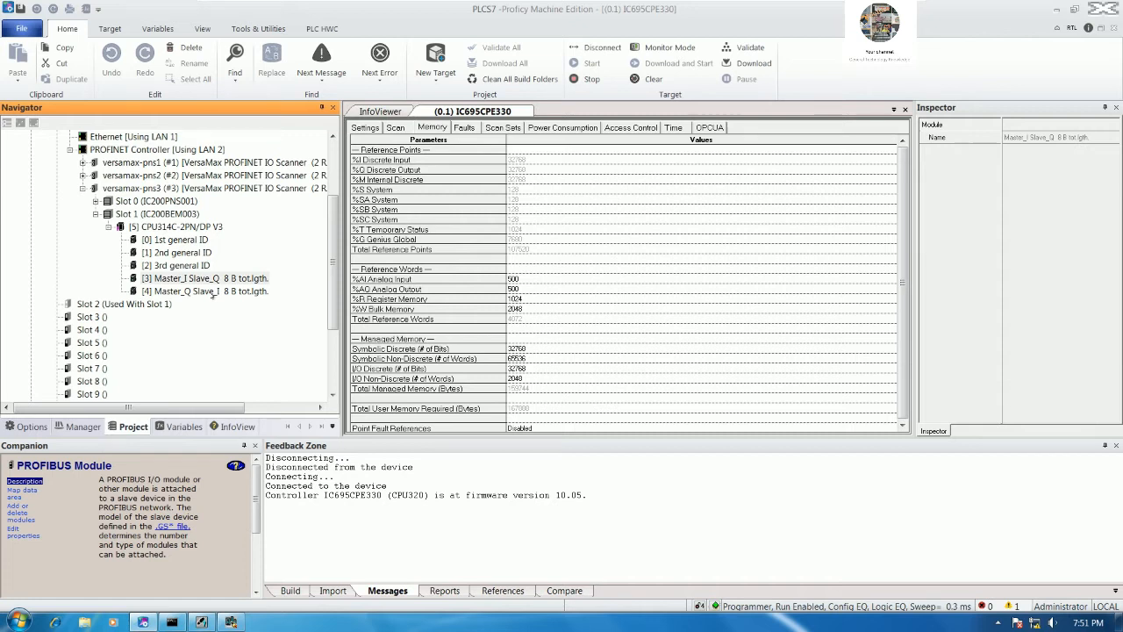
pyautogui.click(211, 293)
pyautogui.click(216, 281)
pyautogui.click(216, 292)
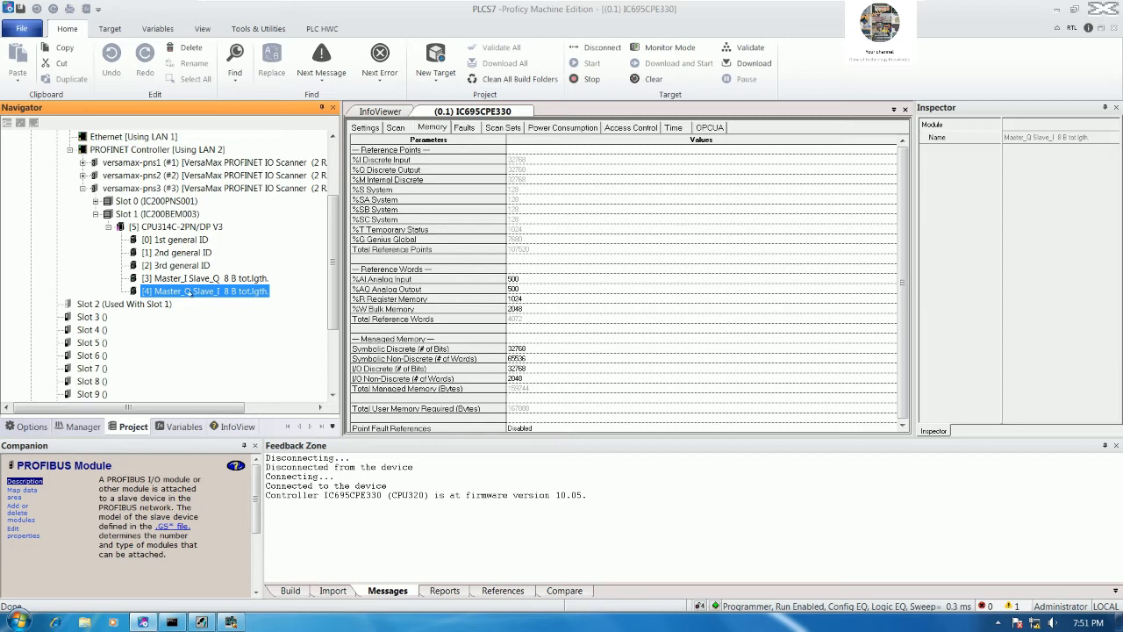
pyautogui.click(227, 623)
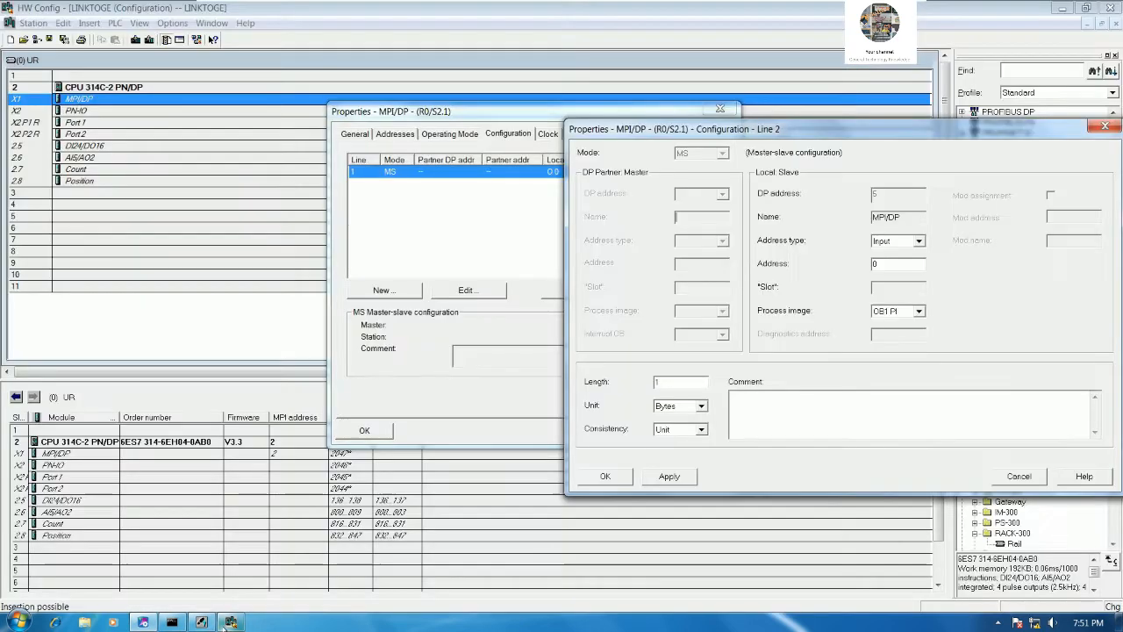
# Step: Complete the second configuration line with local address type Input, length 8 bytes and consistency All
pyautogui.click(895, 240)
pyautogui.click(881, 254)
pyautogui.doubleClick(658, 381)
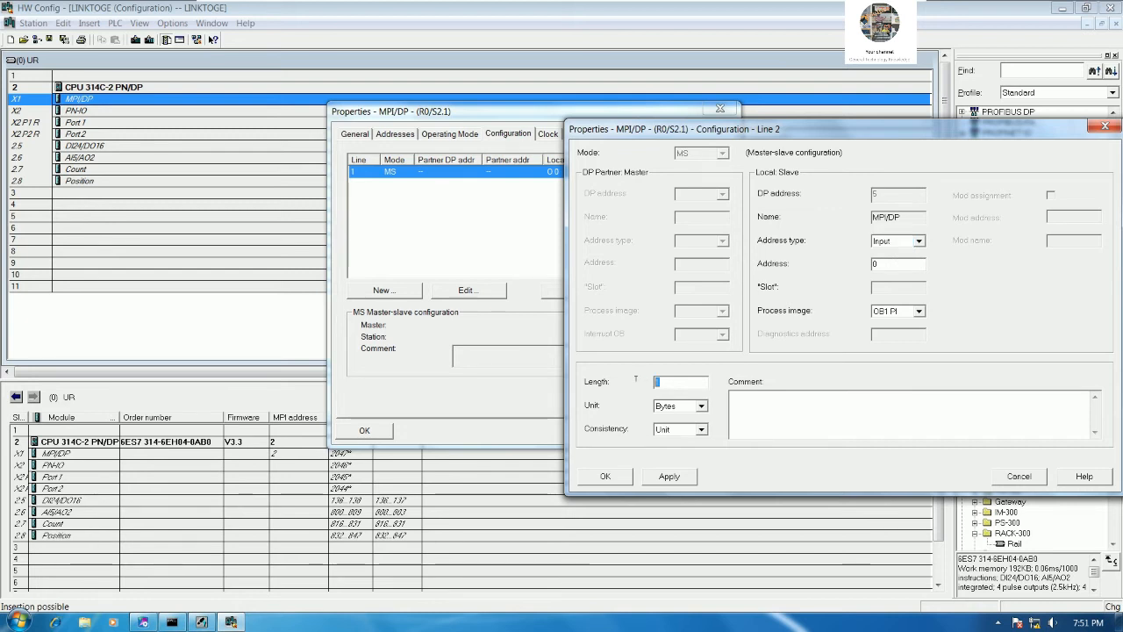
pyautogui.write('8')
pyautogui.click(686, 429)
pyautogui.click(661, 451)
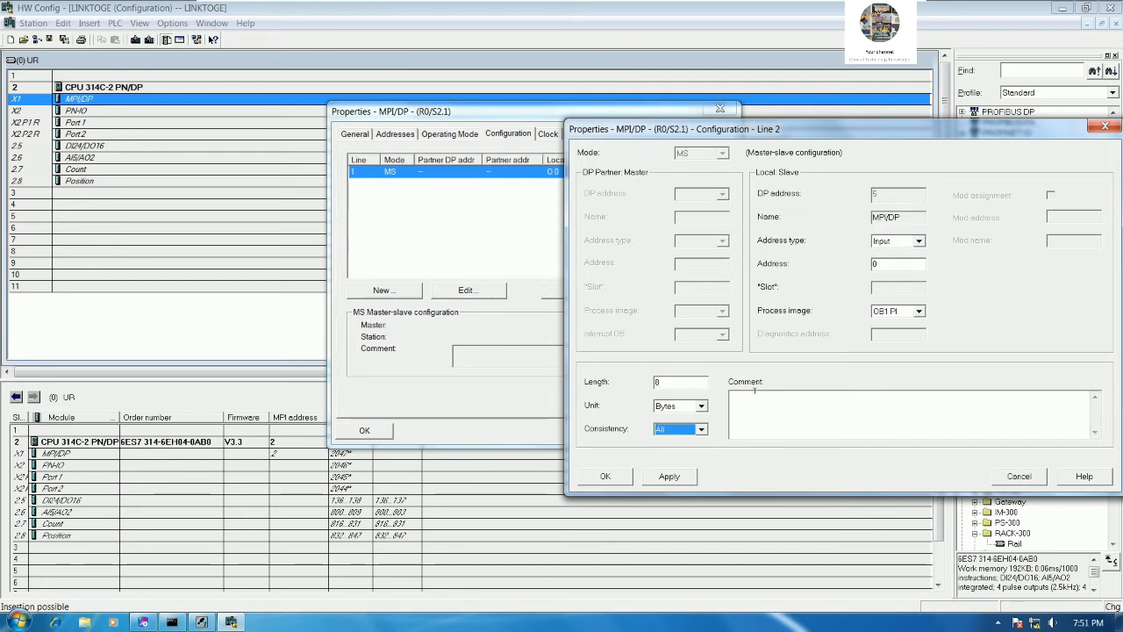
pyautogui.click(606, 476)
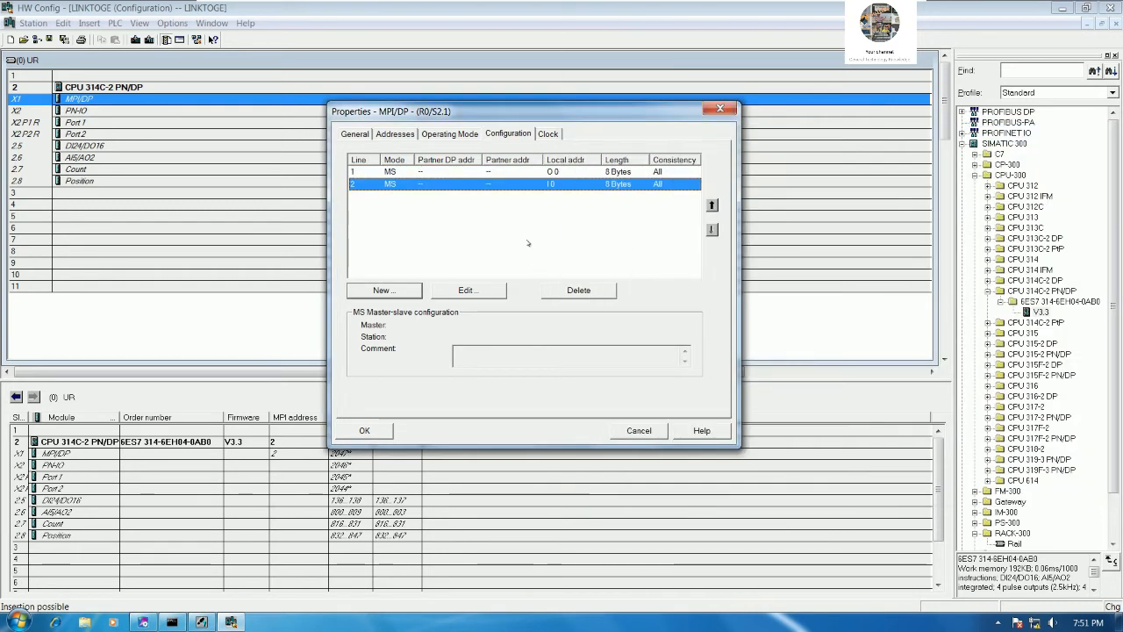
# Step: Review the output and input configuration lines and accept the MPI/DP interface properties
pyautogui.click(421, 173)
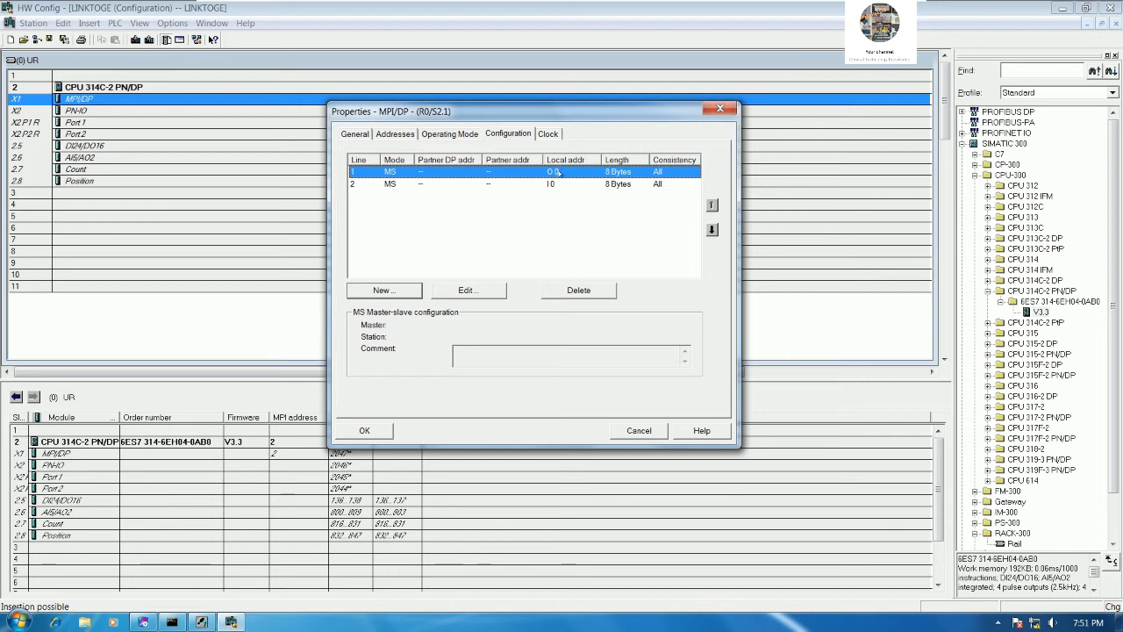
pyautogui.click(576, 186)
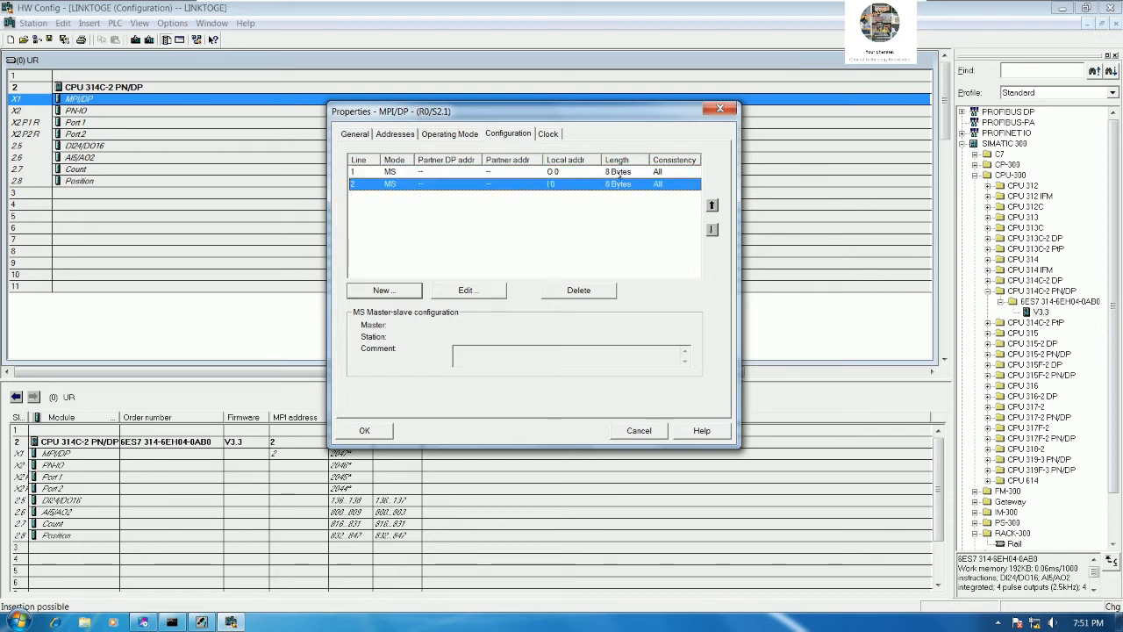
pyautogui.click(365, 430)
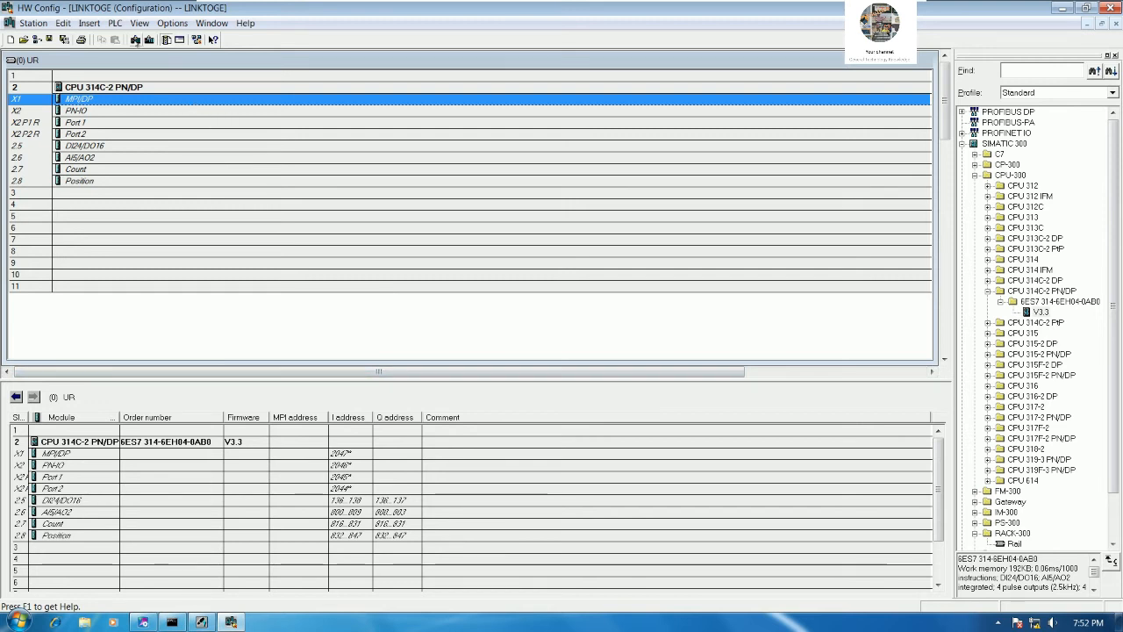
# Step: While preparing a download to the CPU 314C-2 PN/DP, ping 192.168.0.1 from a command prompt, and cancel the download
pyautogui.click(136, 40)
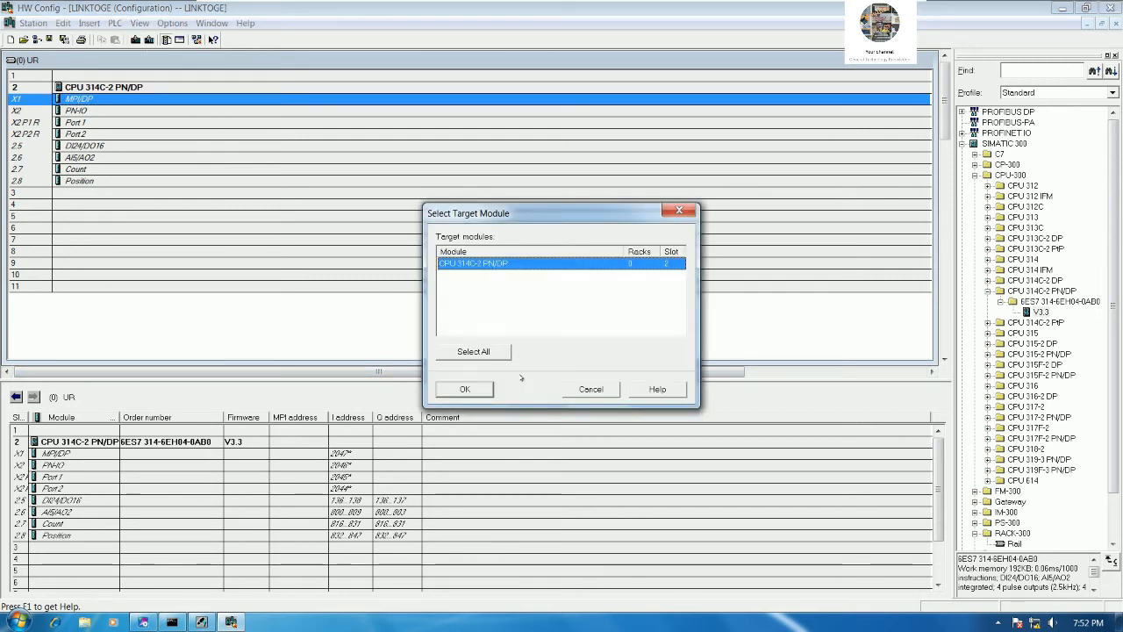
pyautogui.click(466, 390)
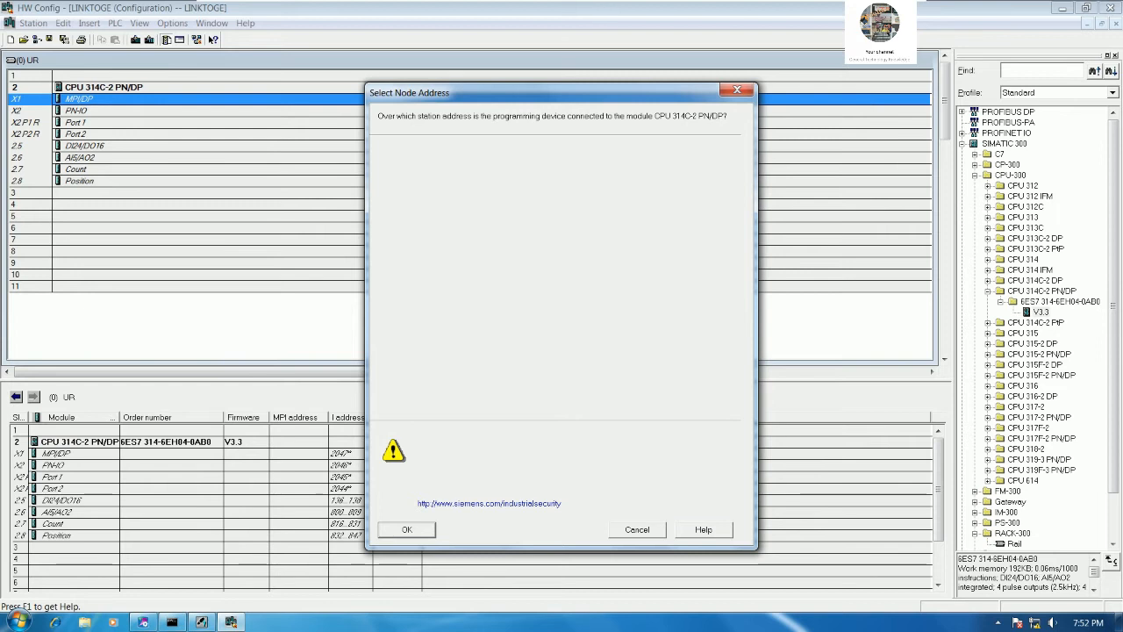
pyautogui.press('super+r')
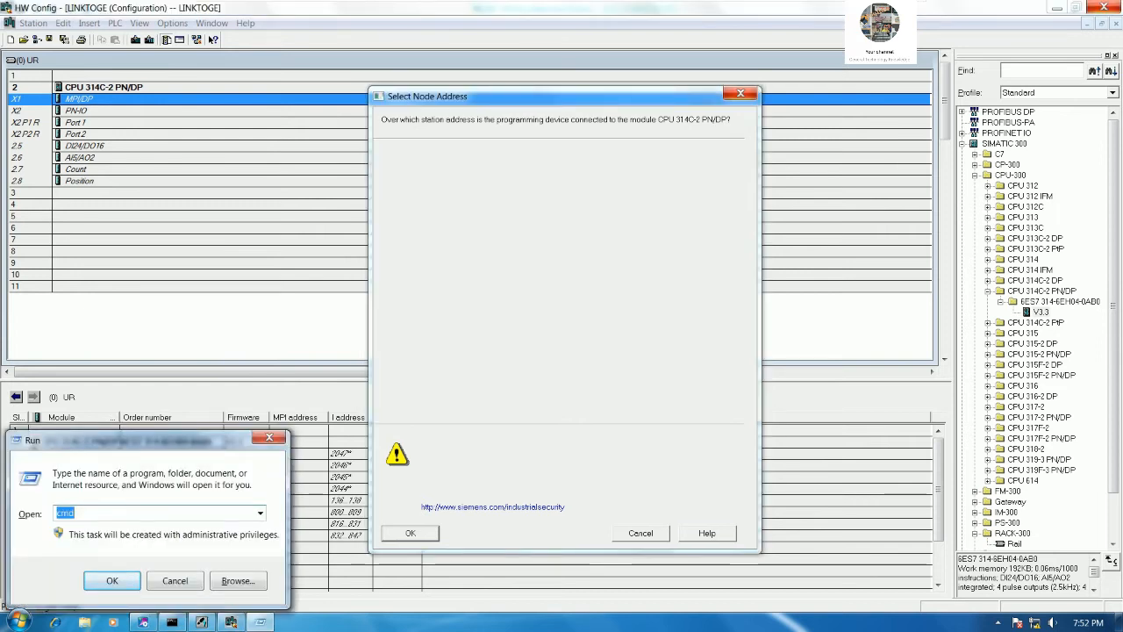
pyautogui.press('Return')
pyautogui.write('PING 192.')
pyautogui.write('.0')
pyautogui.press('Return')
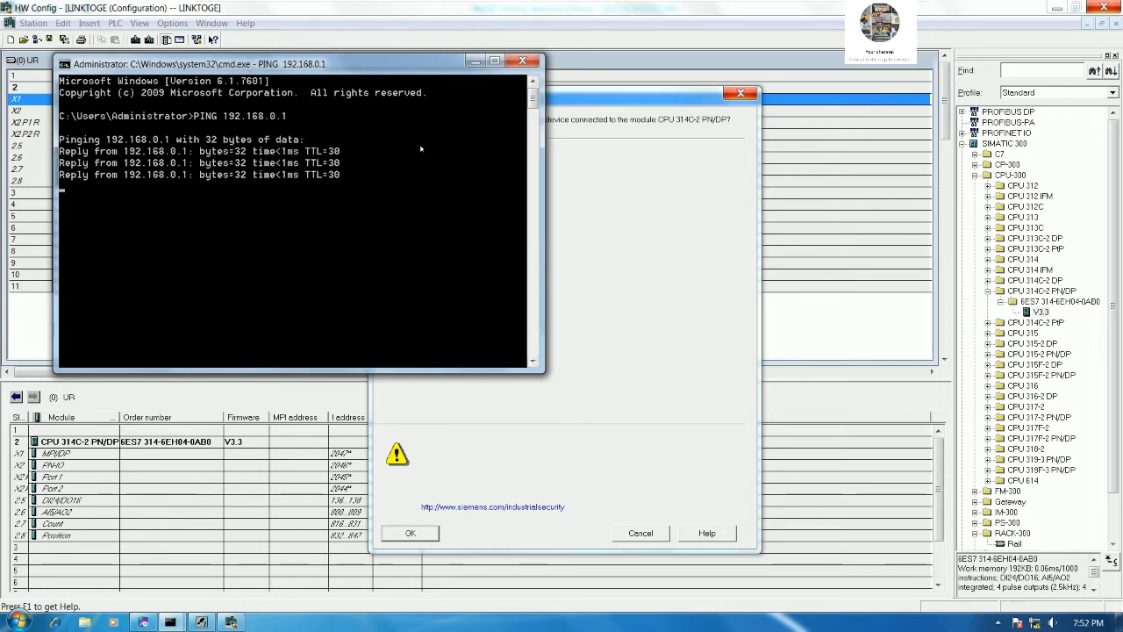
pyautogui.click(473, 64)
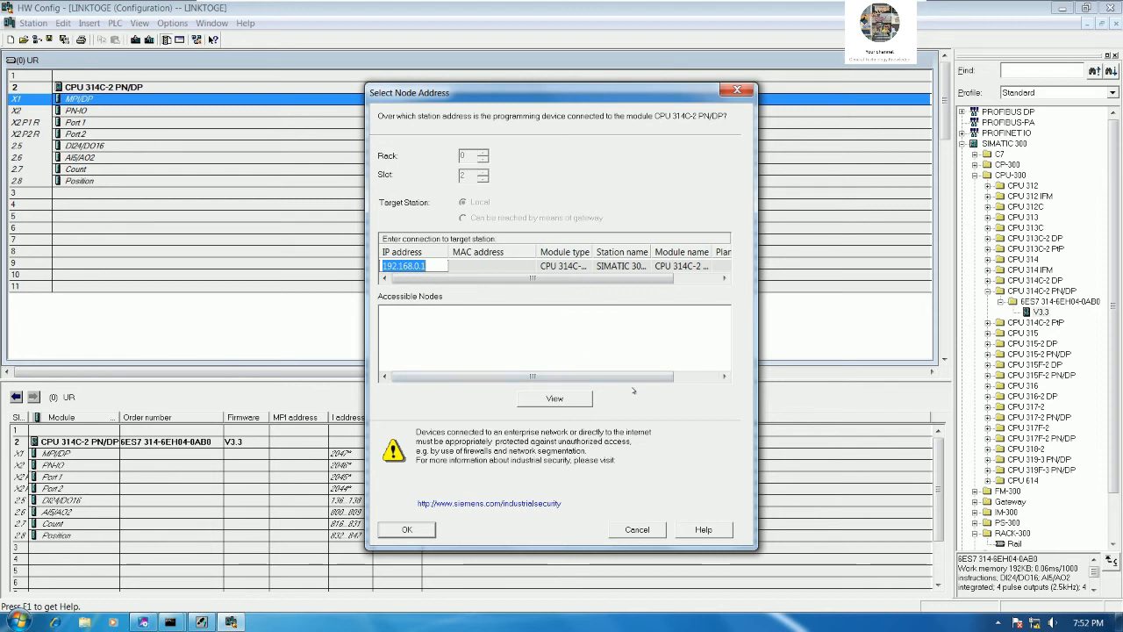
pyautogui.click(637, 530)
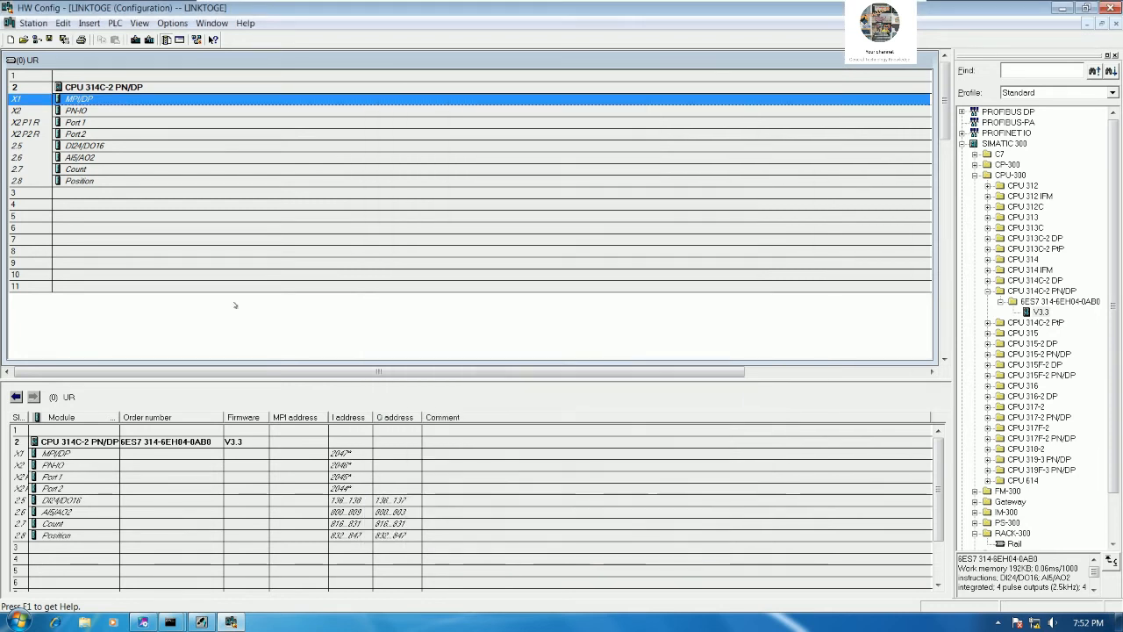
# Step: Insert the SM 331 AI8x12Bit analog input module, order number 6ES7 331-7KF02-0AB0, into slot 4 of the rack
pyautogui.click(92, 195)
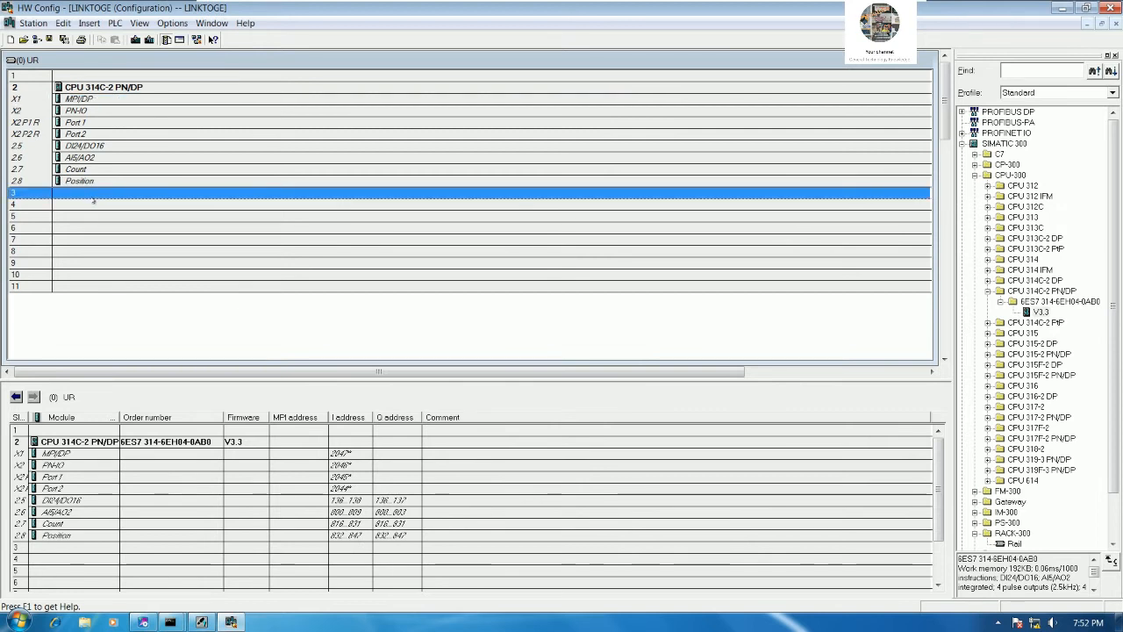
pyautogui.click(93, 203)
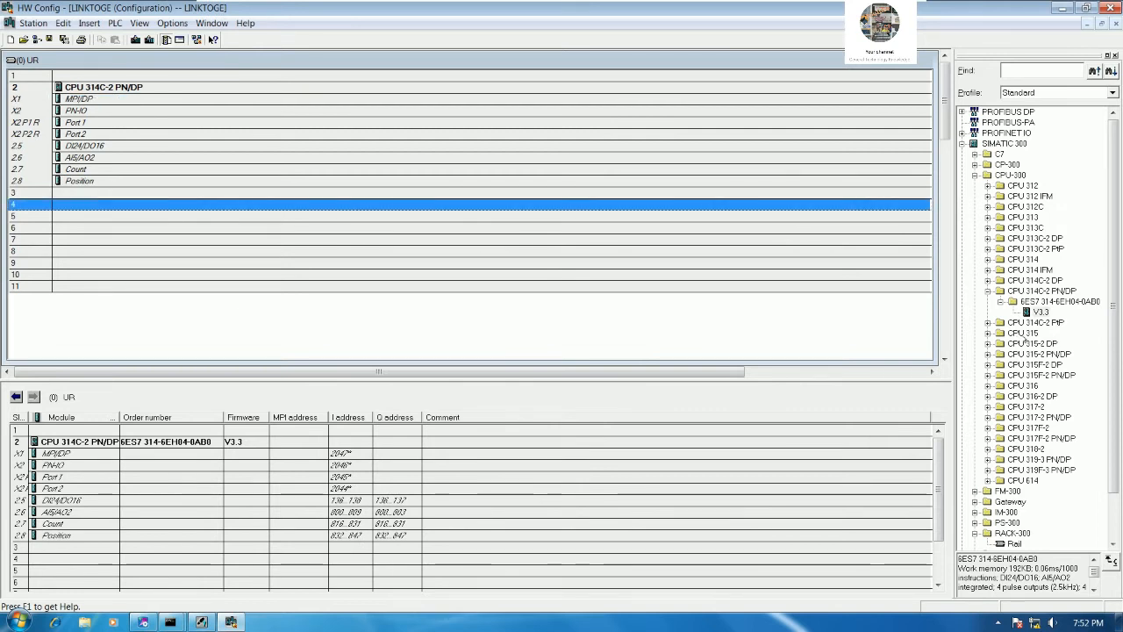
pyautogui.click(1000, 302)
pyautogui.click(988, 291)
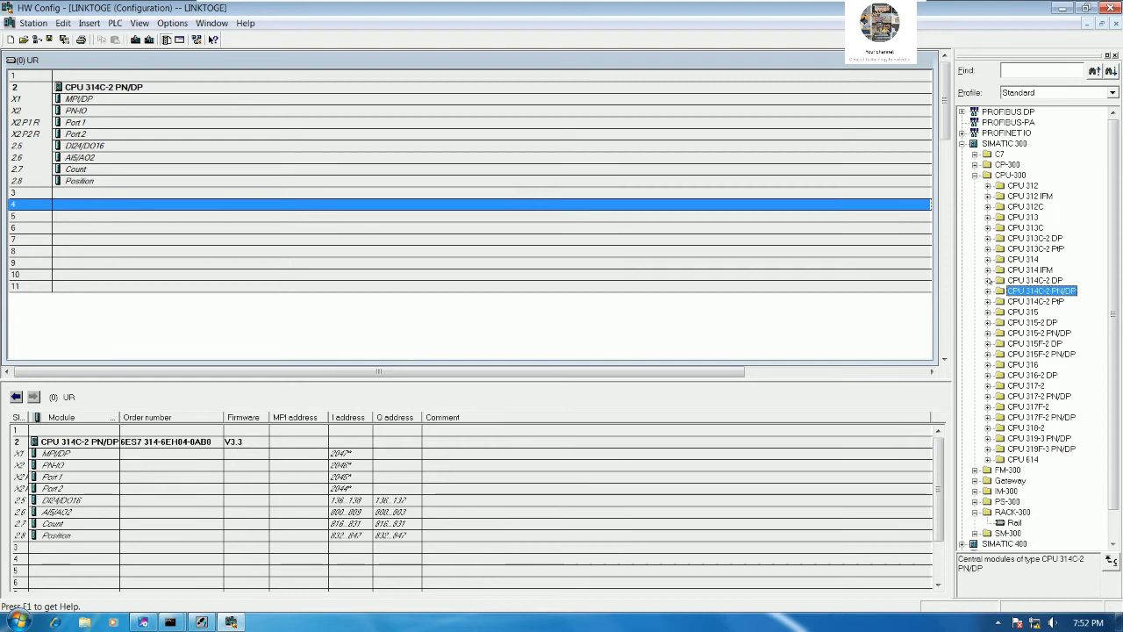
pyautogui.click(975, 175)
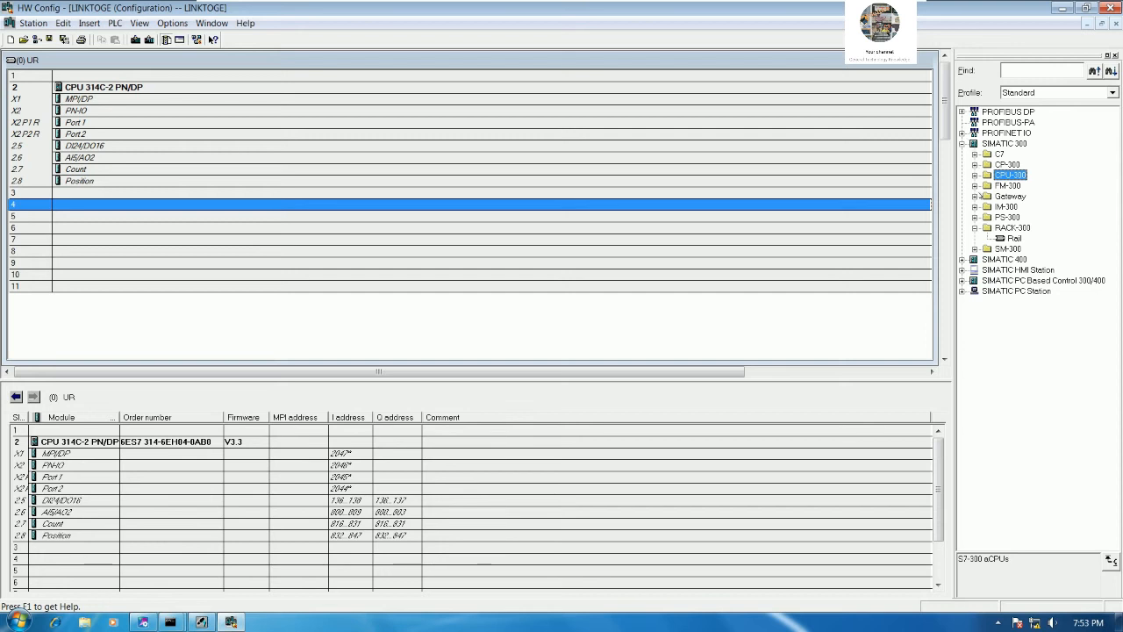
pyautogui.click(974, 249)
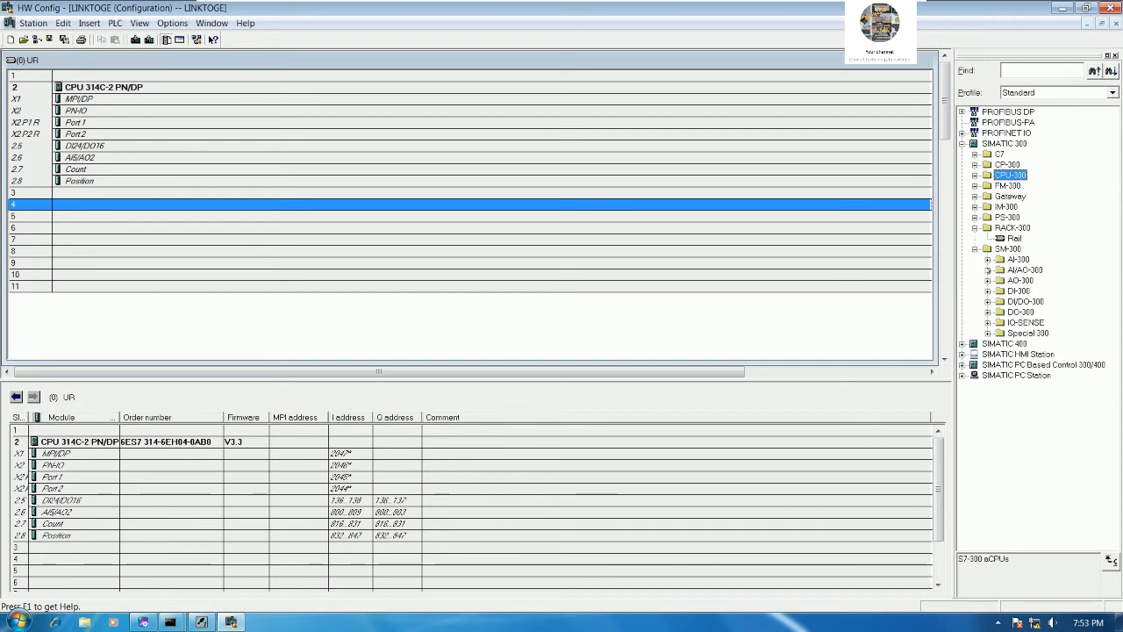
pyautogui.click(987, 261)
pyautogui.click(1063, 355)
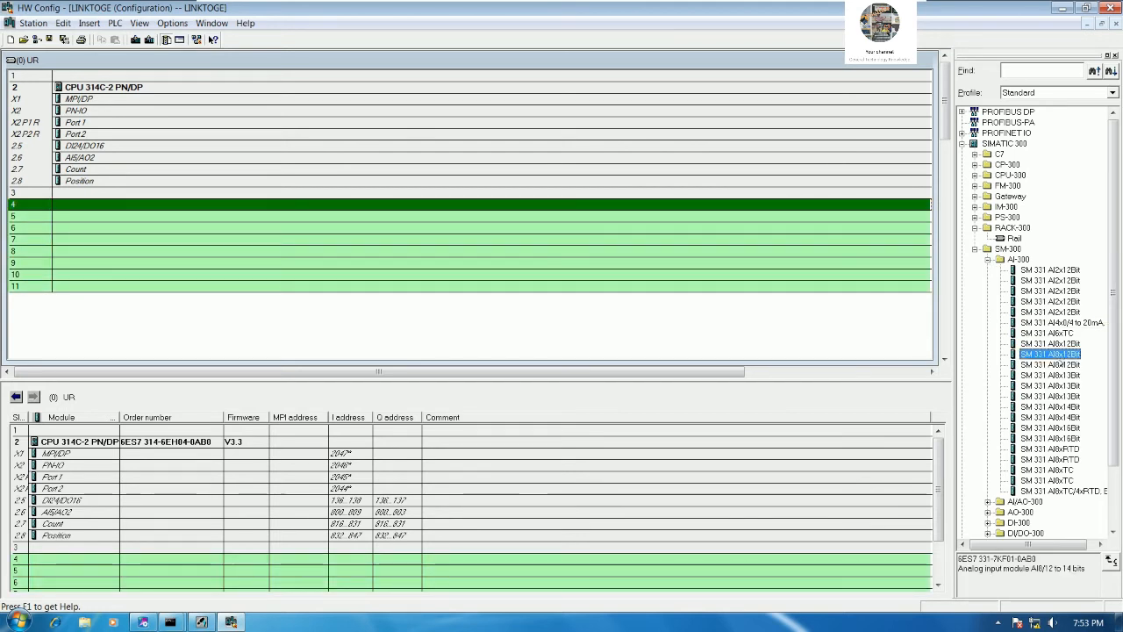
pyautogui.click(1062, 364)
pyautogui.moveTo(1062, 364); pyautogui.dragTo(174, 209)
# Step: Set the AI8x12Bit module's measuring types to RT for inputs 0-1, 4DMU for inputs 4-5 and 2DMU for inputs 6-7
pyautogui.doubleClick(174, 209)
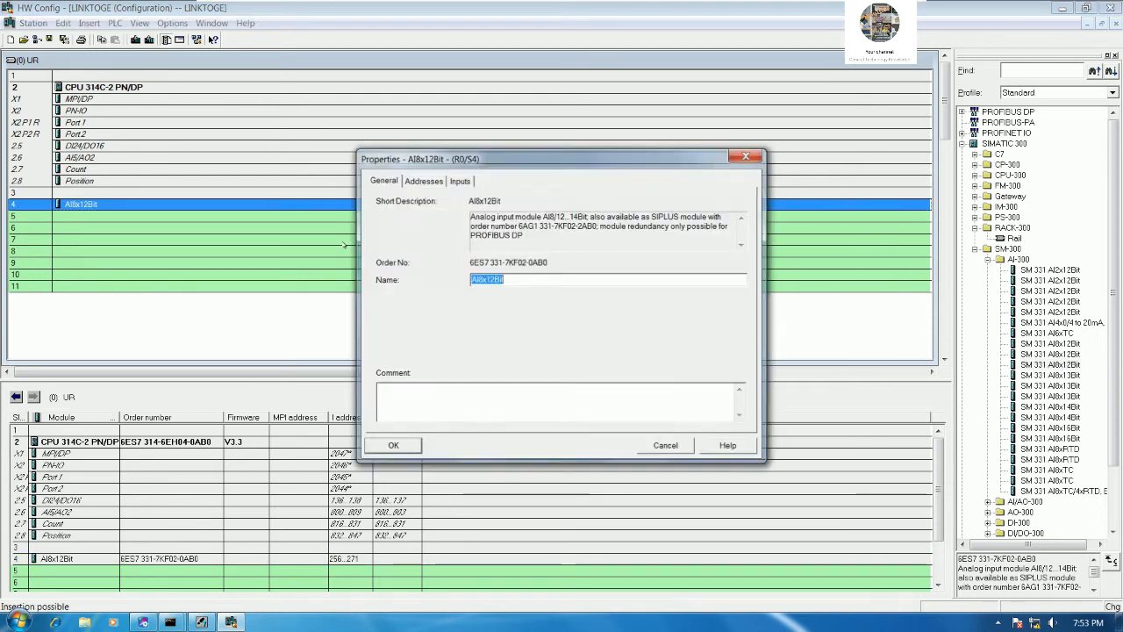
pyautogui.click(458, 180)
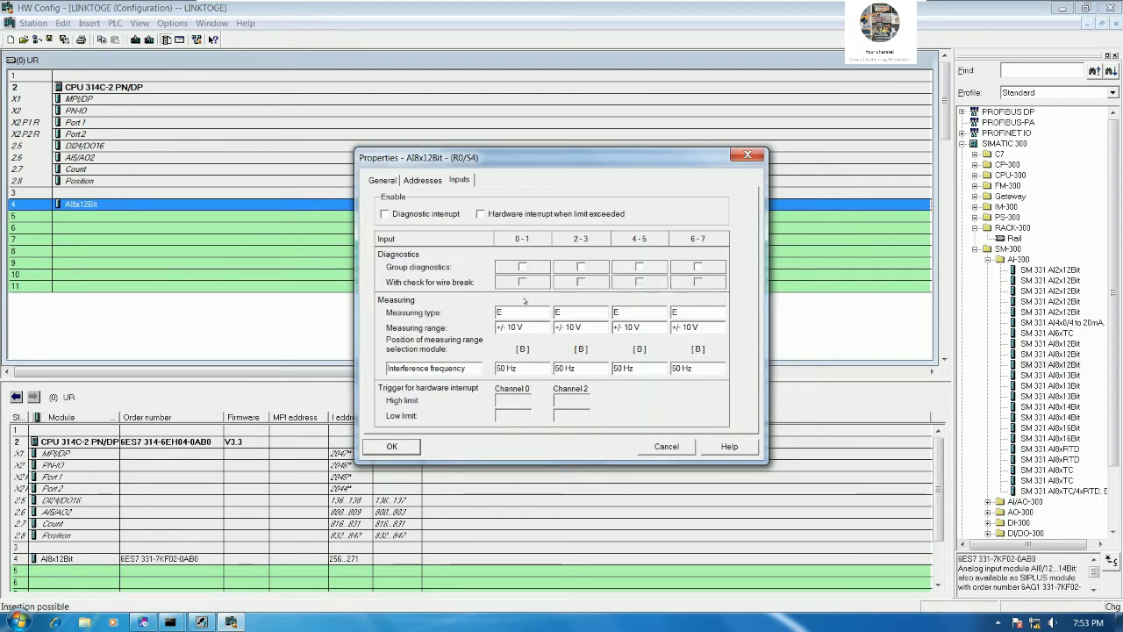
pyautogui.click(524, 312)
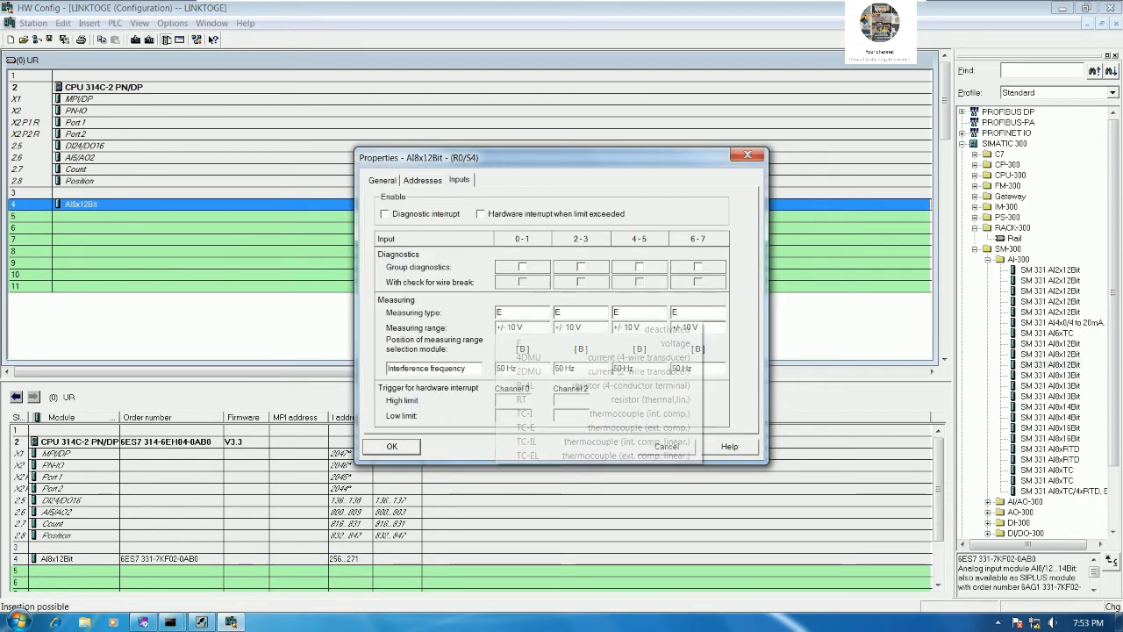
pyautogui.click(527, 399)
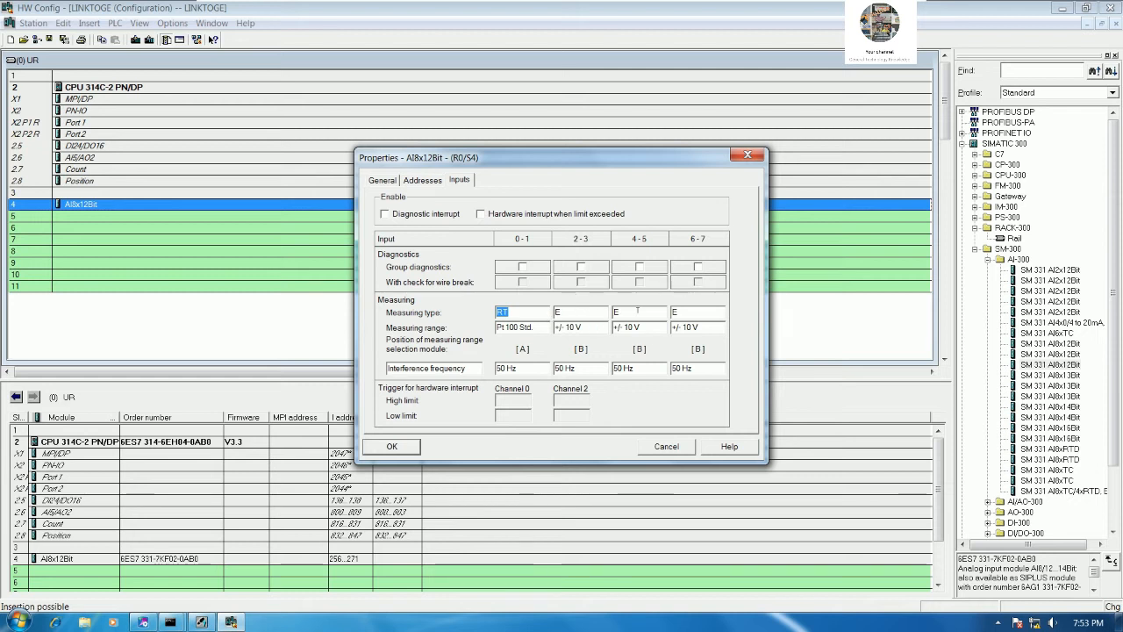
pyautogui.click(637, 311)
pyautogui.click(684, 366)
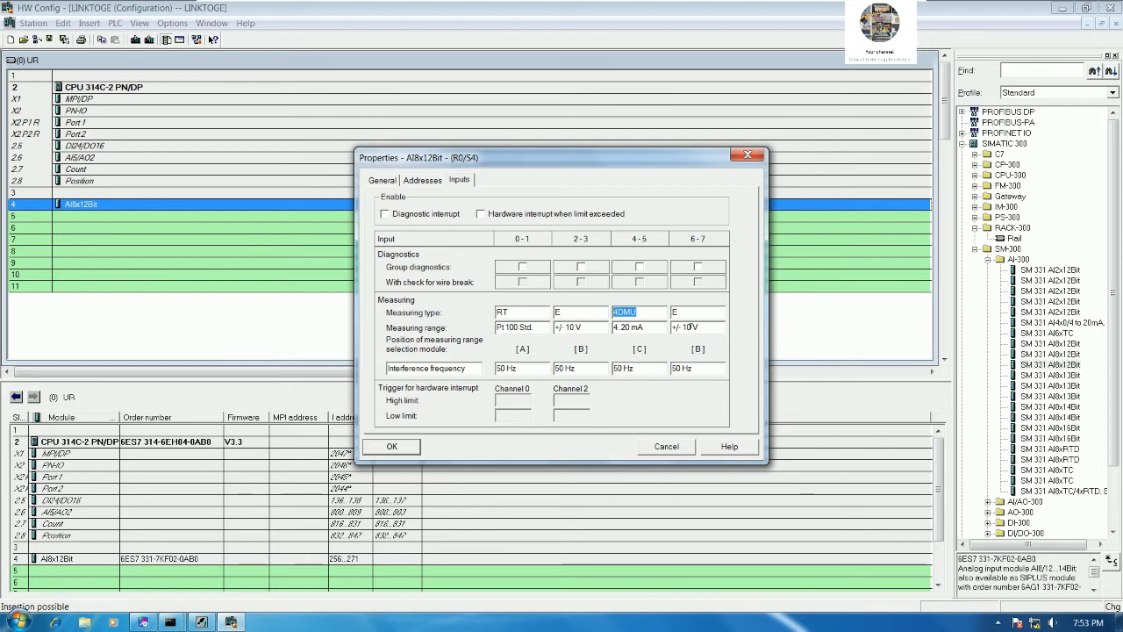
pyautogui.click(693, 312)
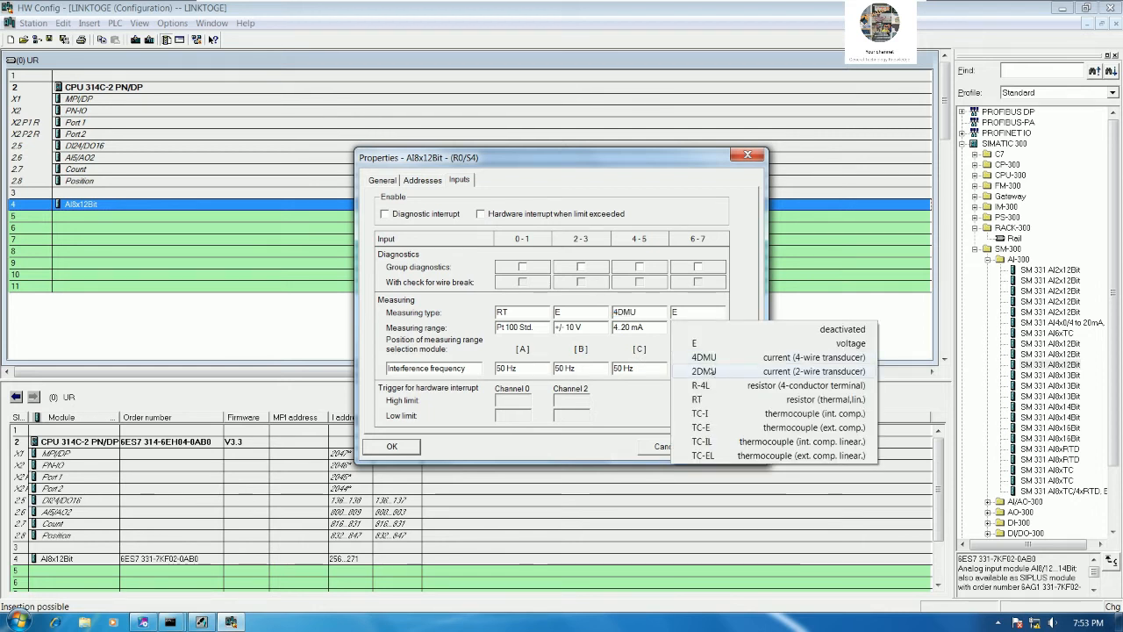
pyautogui.click(673, 367)
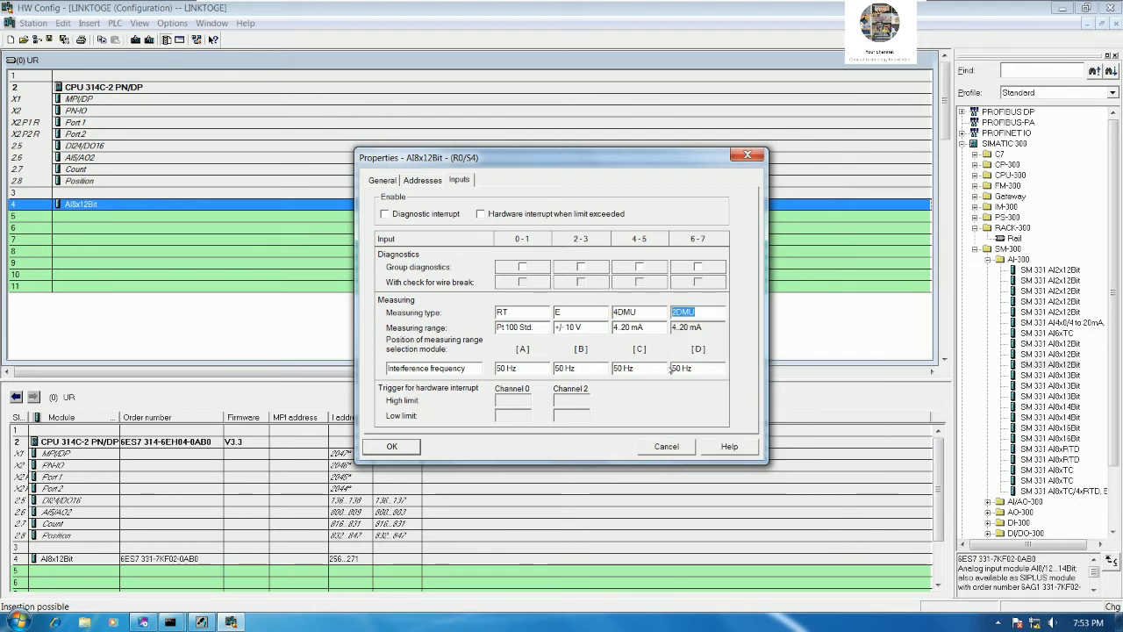
pyautogui.click(392, 446)
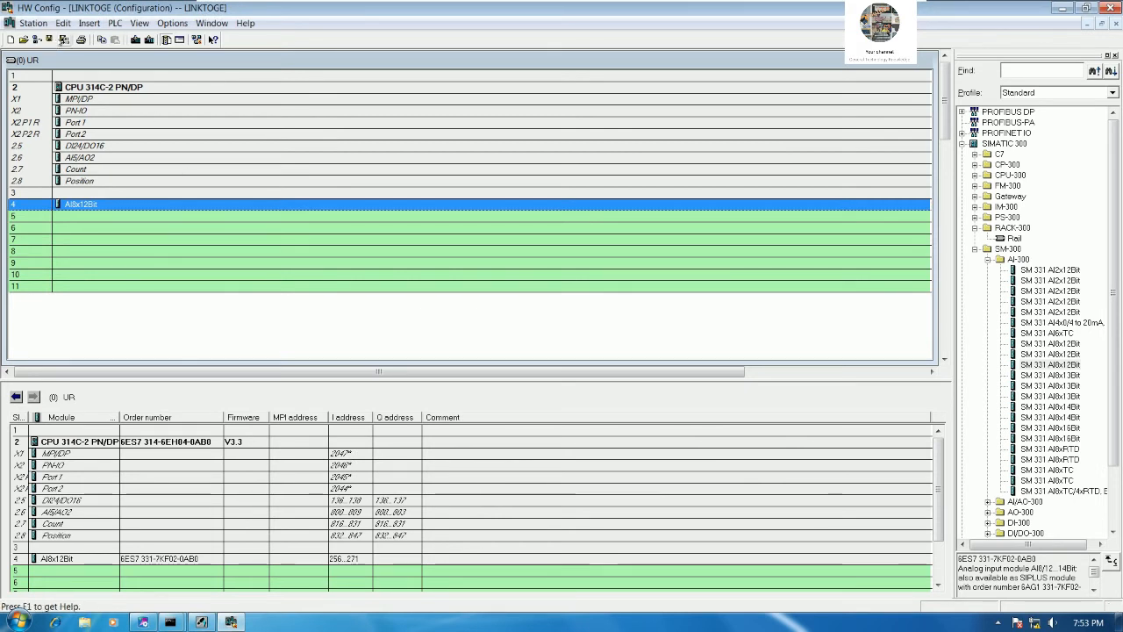
# Step: Download the LINKTOGE hardware configuration to the CPU 314C-2 PN/DP
pyautogui.click(136, 40)
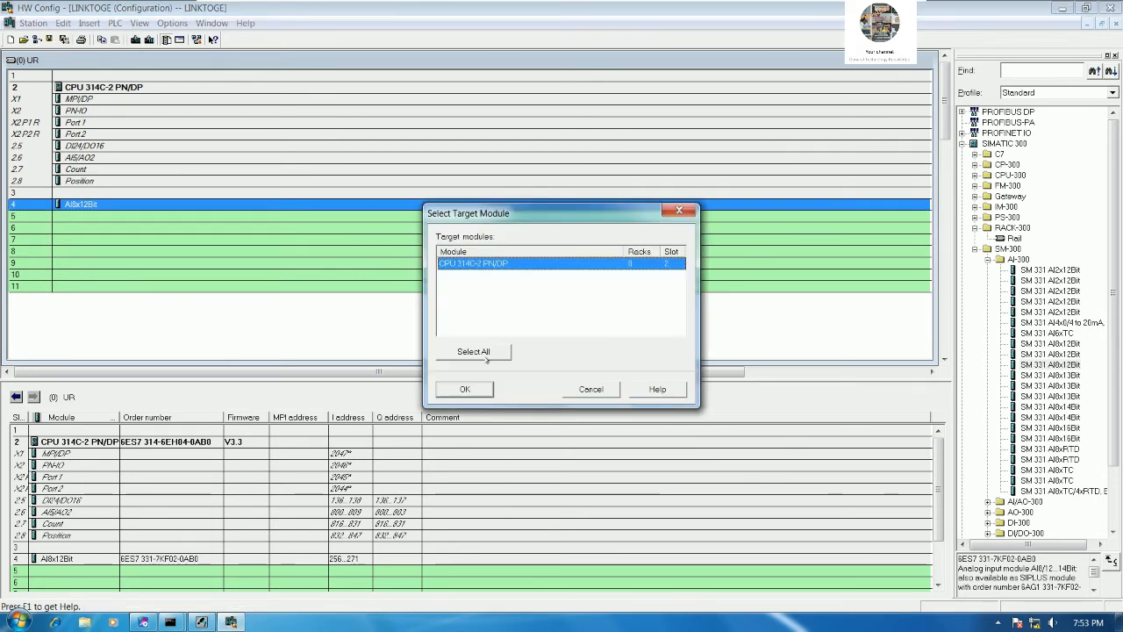
pyautogui.click(420, 528)
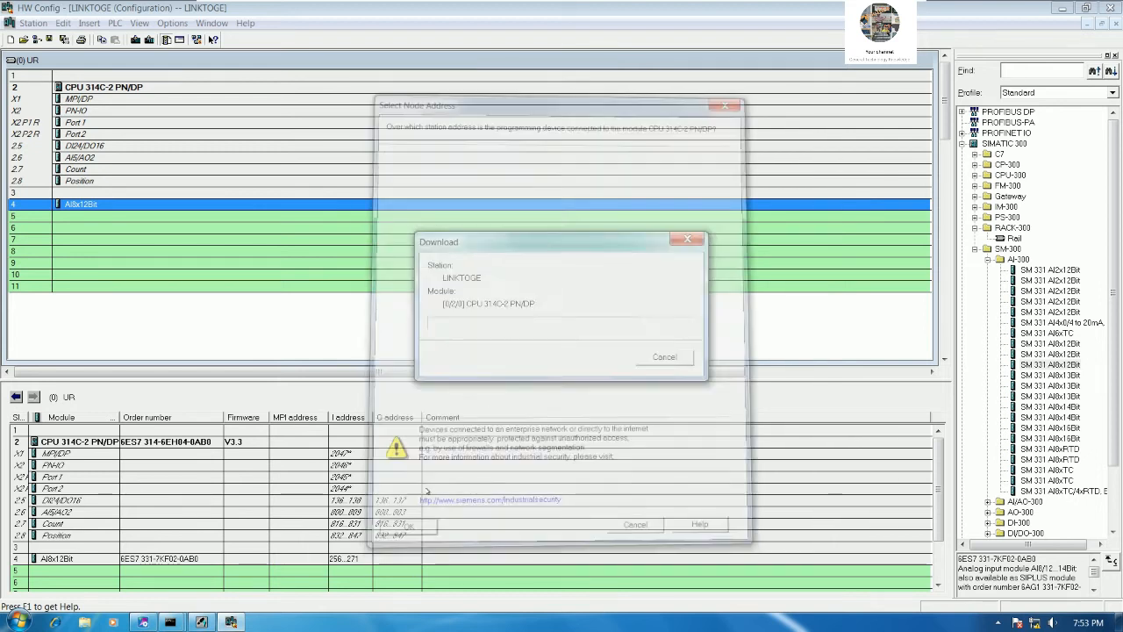
pyautogui.click(410, 383)
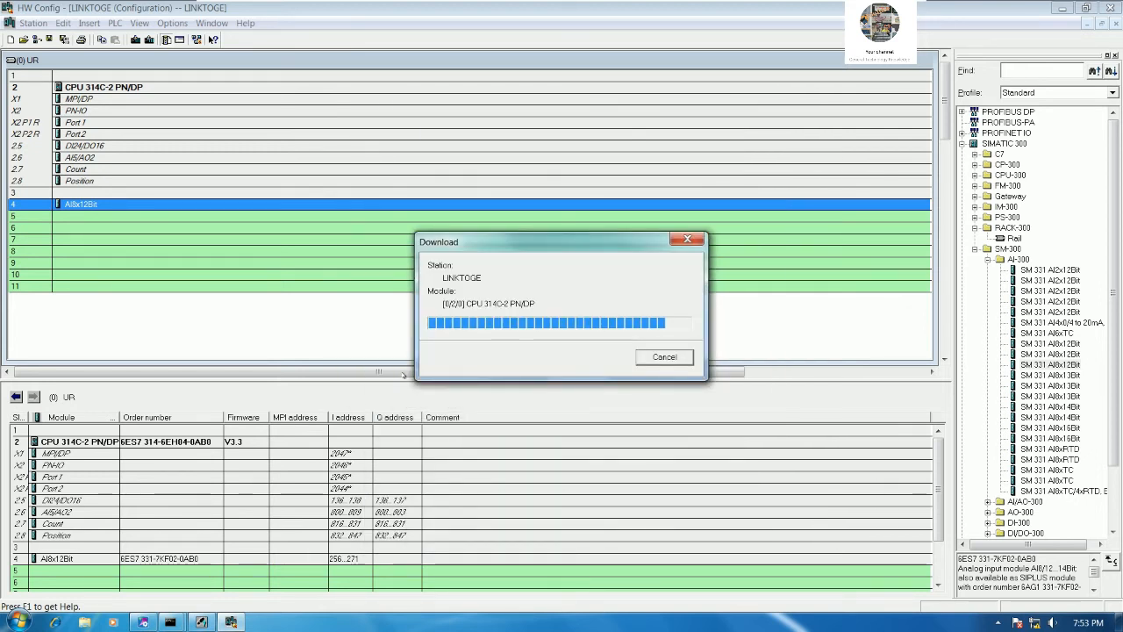
pyautogui.click(465, 347)
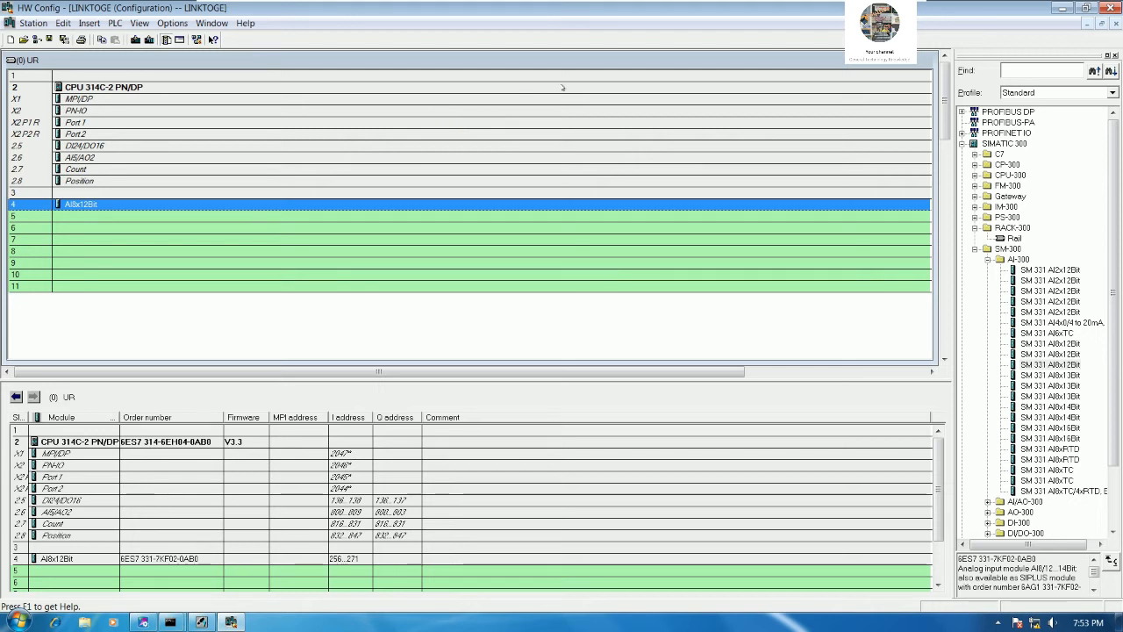
# Step: Switch to Proficy Machine Edition and check the data area of the slave's Master_Q Slave_I module
pyautogui.click(1060, 9)
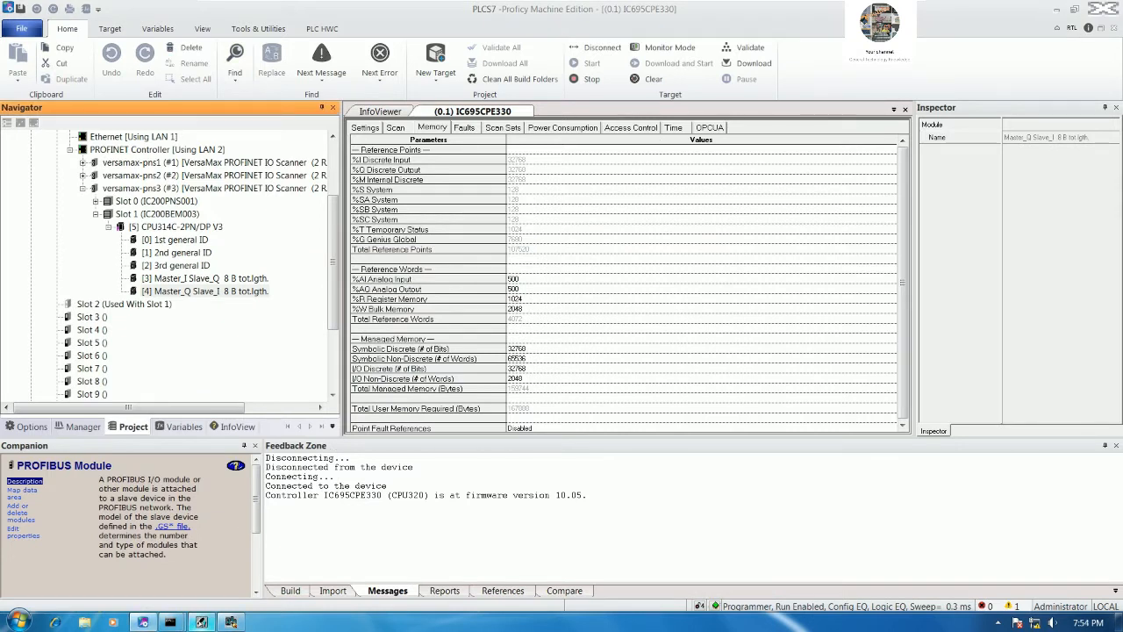
pyautogui.click(201, 622)
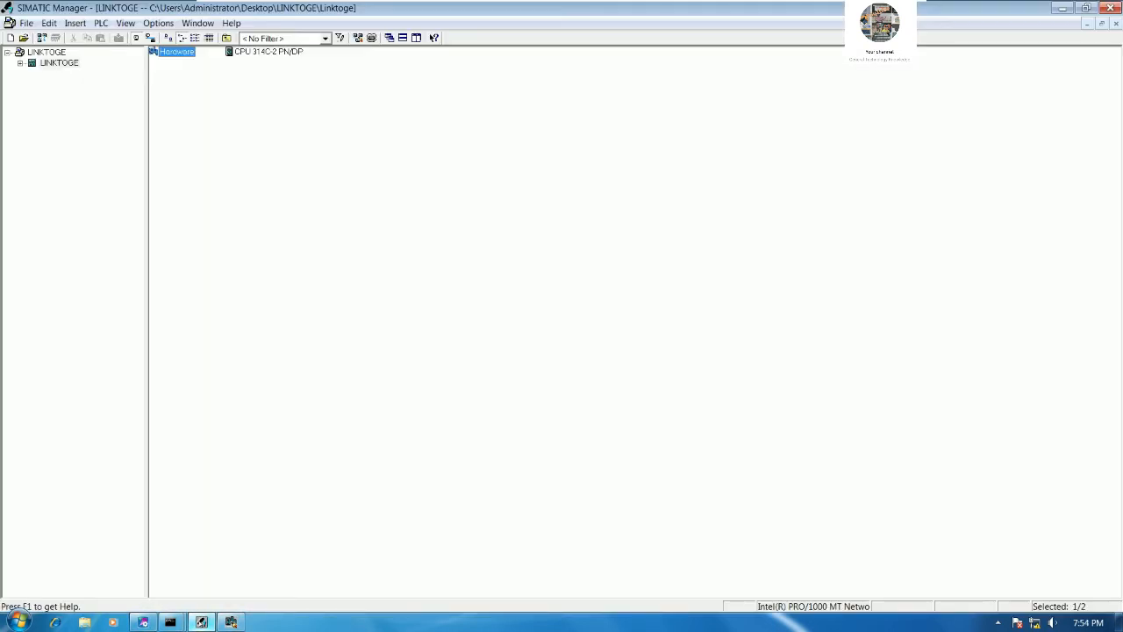
pyautogui.click(1062, 9)
pyautogui.click(231, 281)
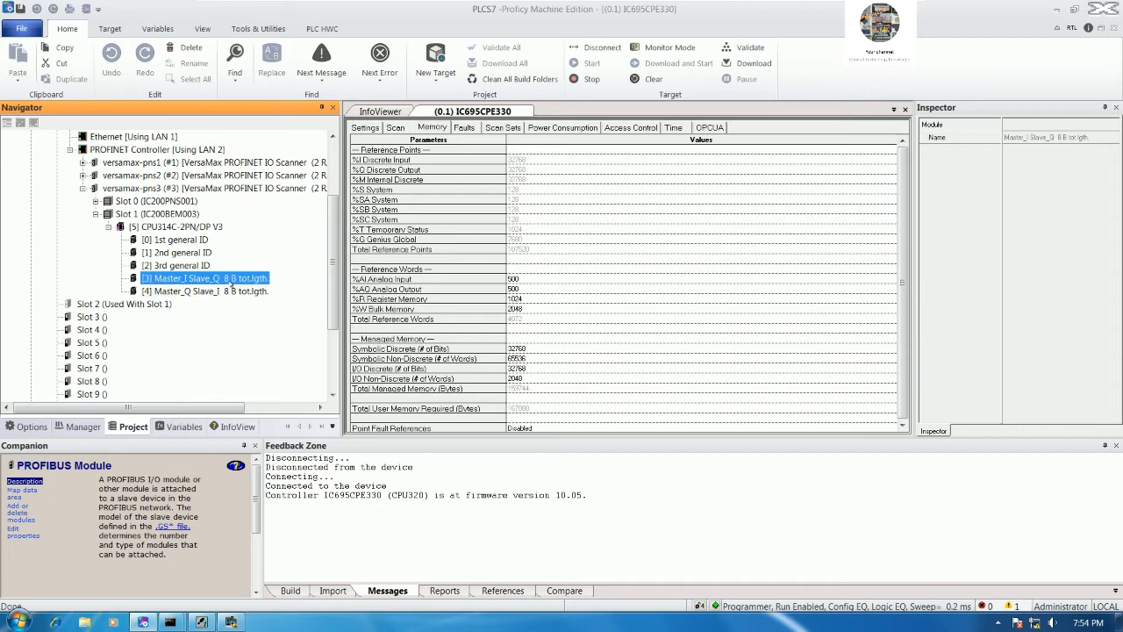
pyautogui.click(220, 291)
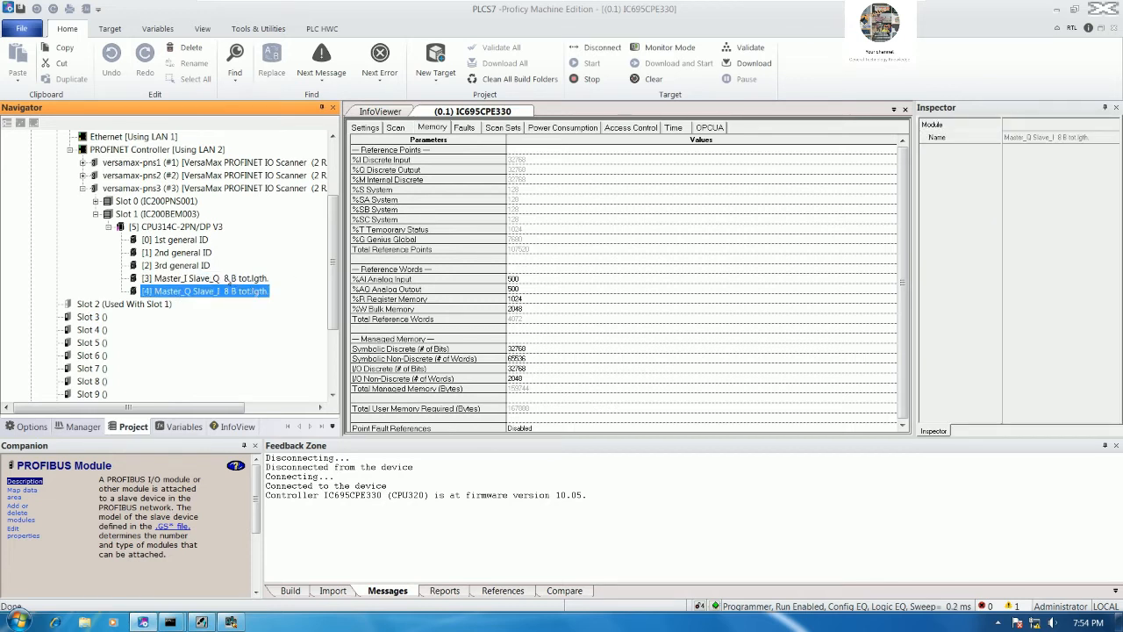
pyautogui.doubleClick(211, 291)
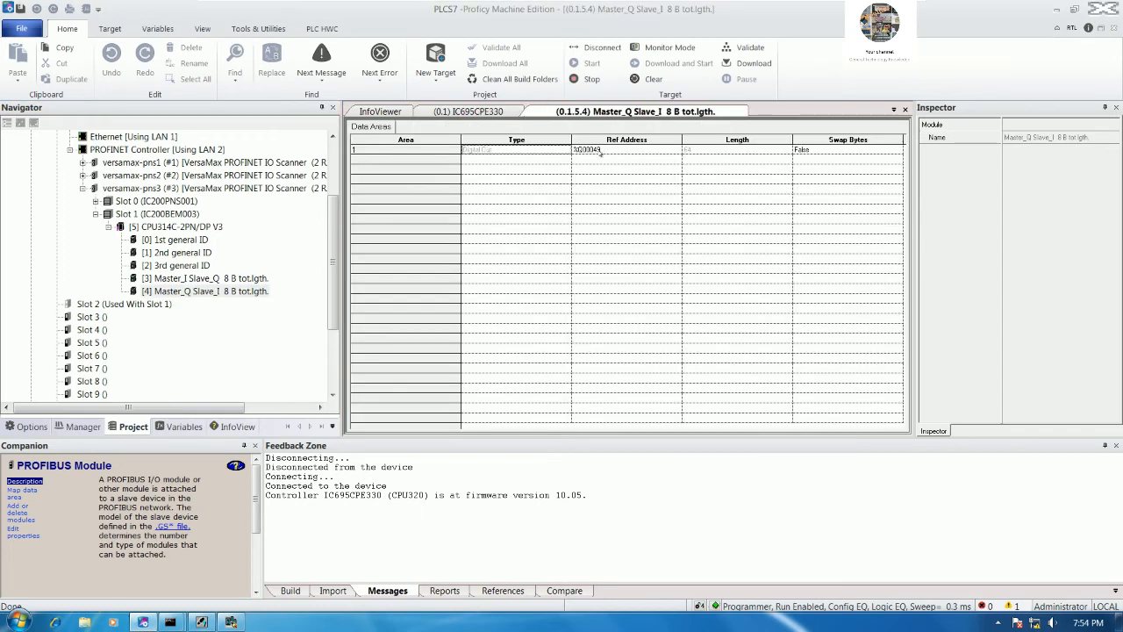
# Step: Check the reference address of the Master_Q Slave_I data area
pyautogui.doubleClick(601, 151)
pyautogui.click(610, 150)
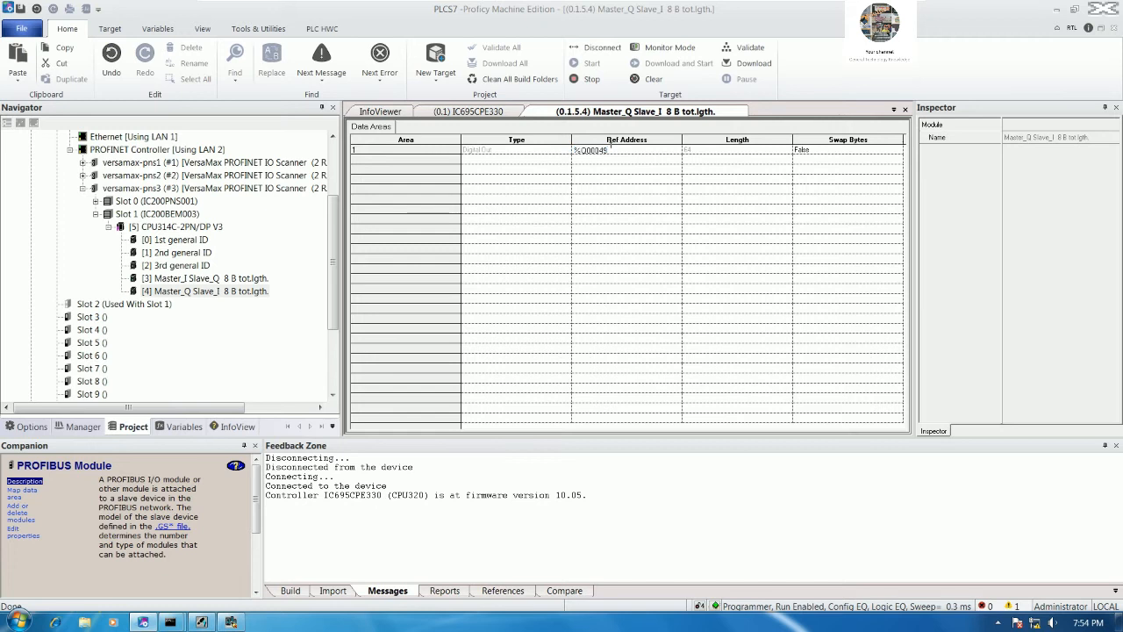
pyautogui.scroll(3, 332, 220)
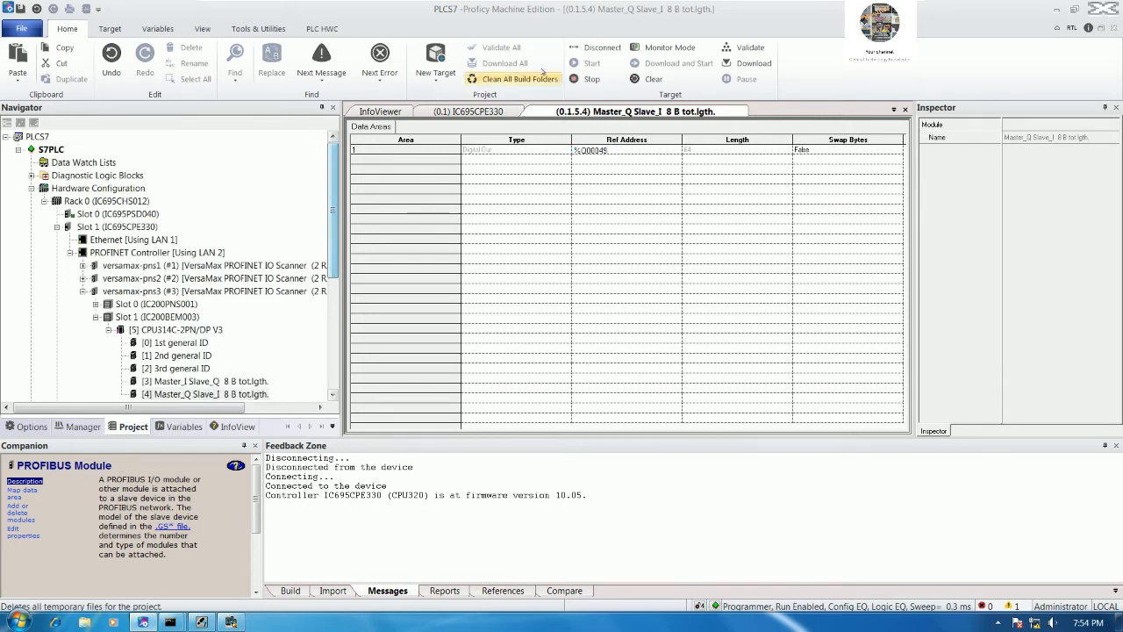
# Step: Disconnect from the GE controller and connect to it again
pyautogui.click(590, 46)
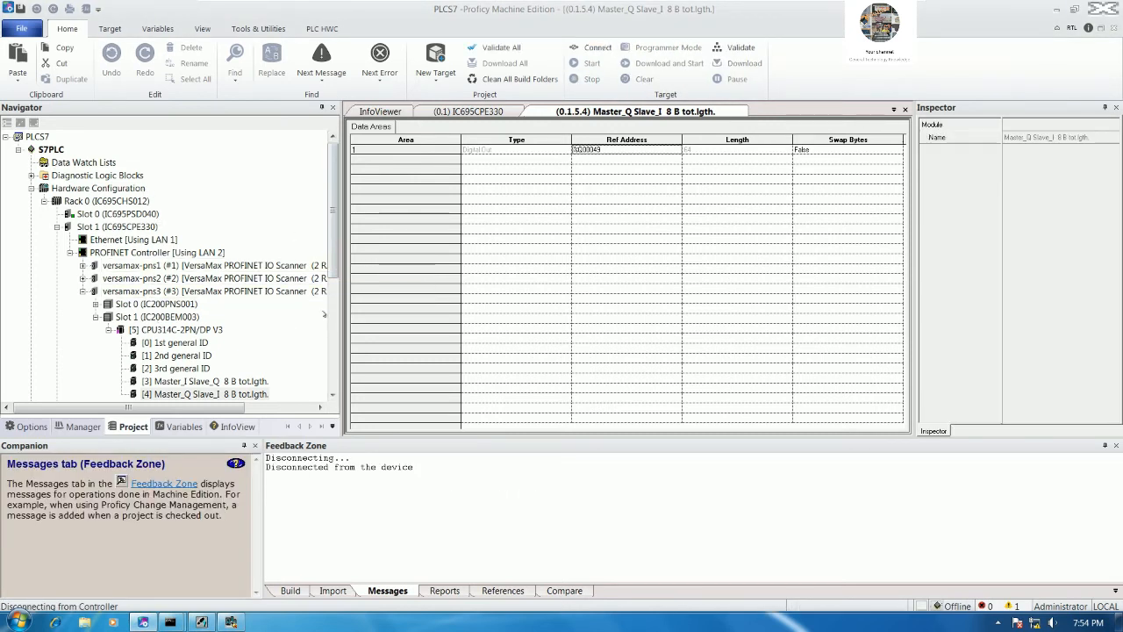
pyautogui.moveTo(333, 263); pyautogui.dragTo(342, 354)
pyautogui.click(597, 48)
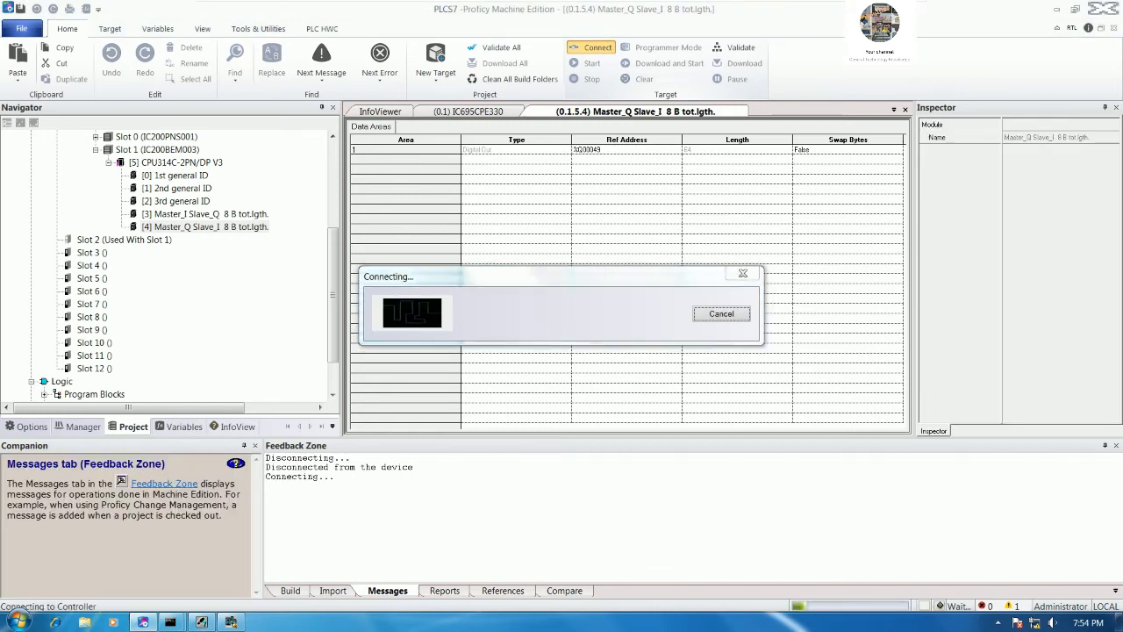
pyautogui.moveTo(334, 299); pyautogui.dragTo(334, 329)
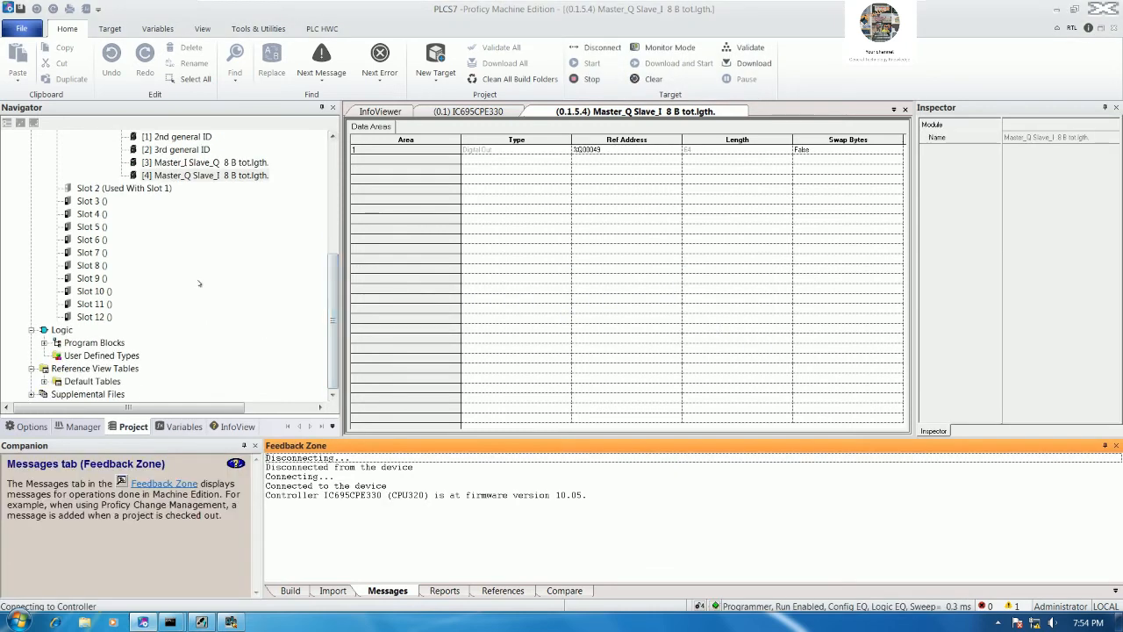
# Step: Collapse the PROFINET Controller branch of the hardware configuration and expand the default tables under Reference View Tables
pyautogui.moveTo(335, 291); pyautogui.dragTo(334, 226)
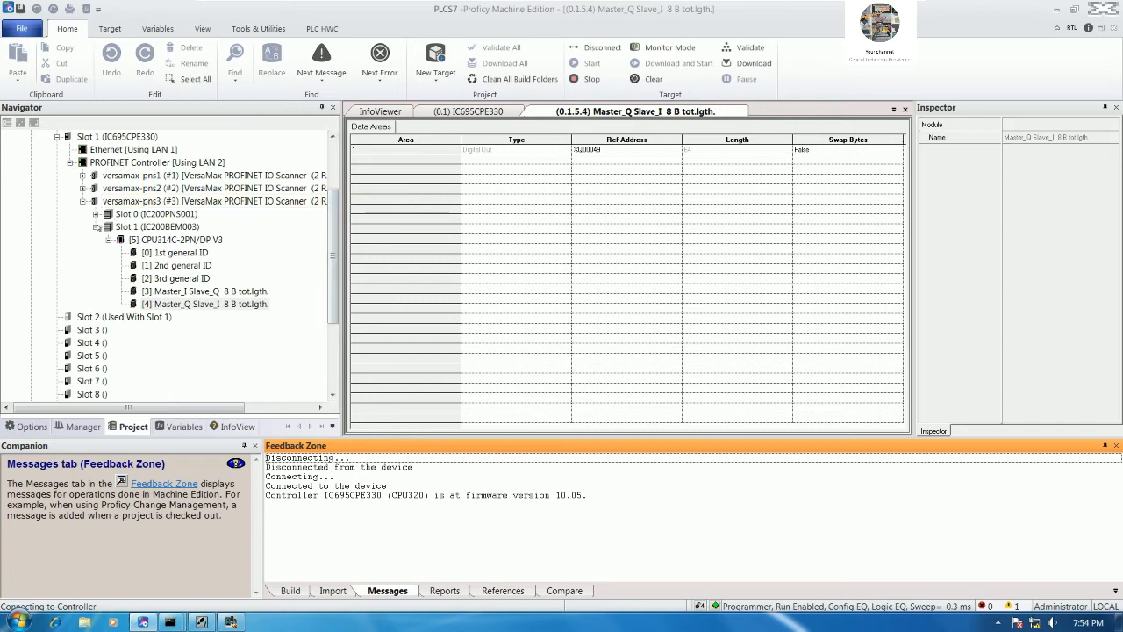
pyautogui.click(97, 227)
pyautogui.click(83, 201)
pyautogui.click(70, 162)
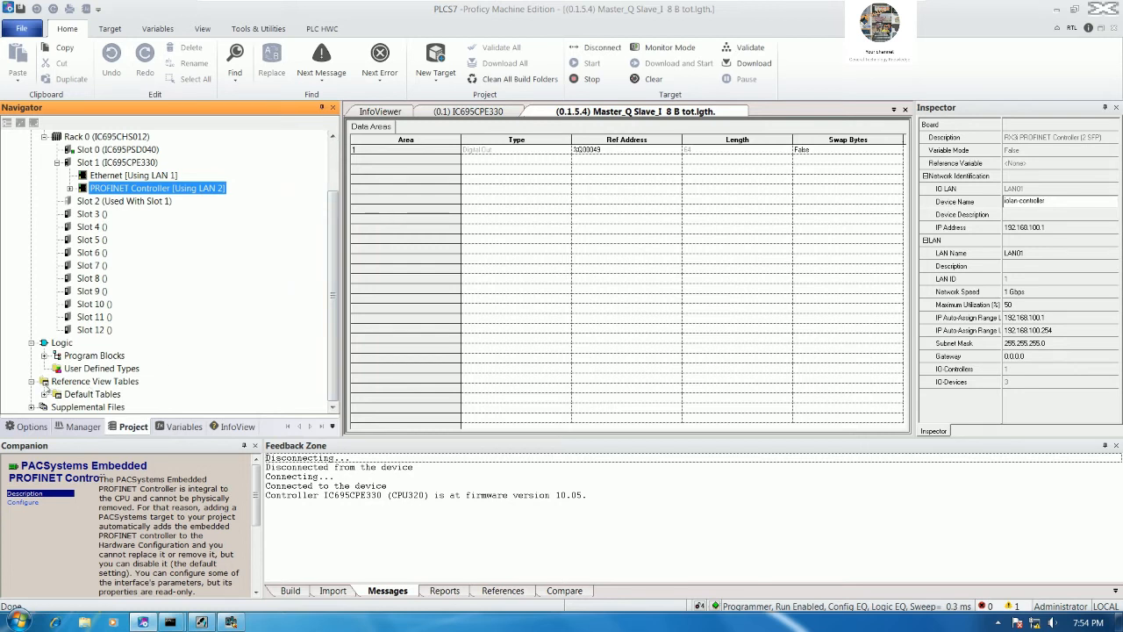
pyautogui.doubleClick(46, 382)
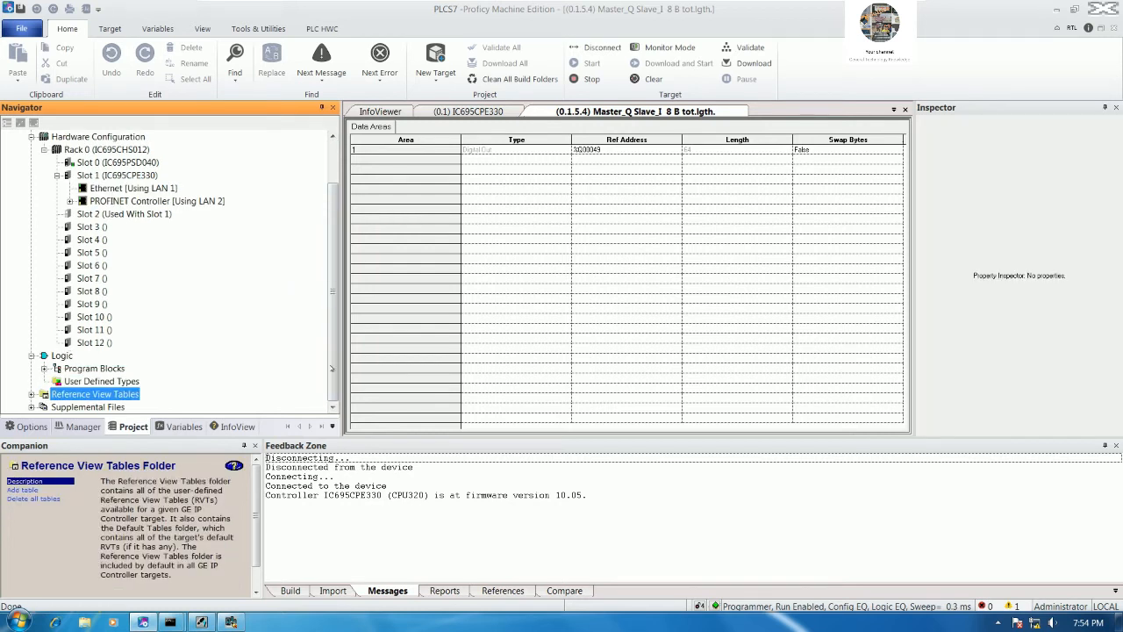
pyautogui.click(33, 394)
pyautogui.scroll(-1, 205, 335)
pyautogui.doubleClick(83, 394)
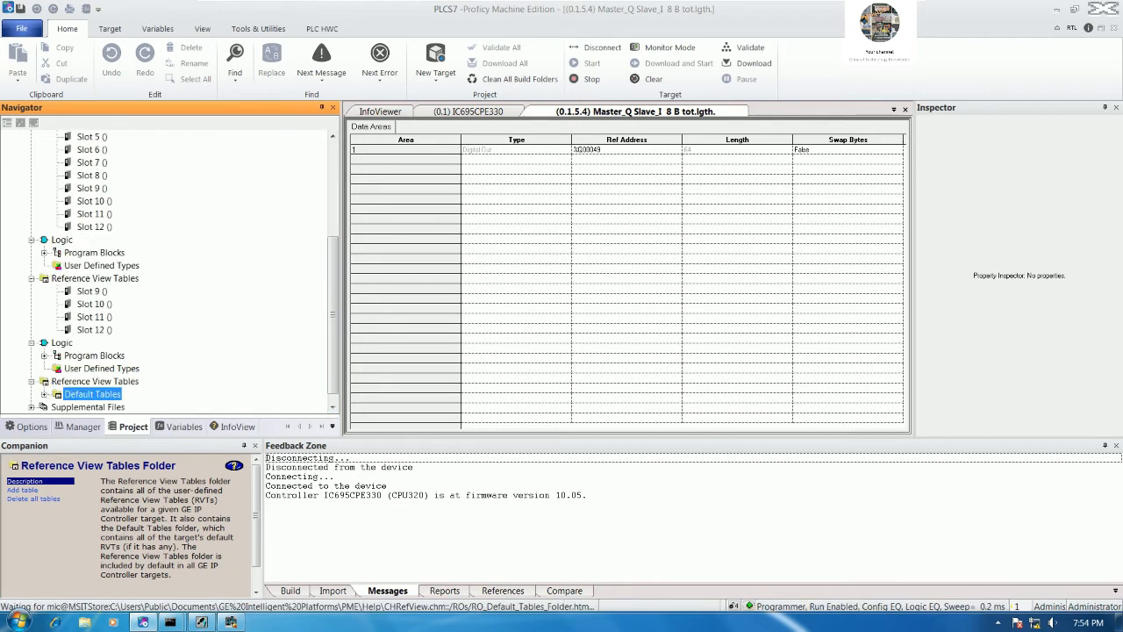
# Step: Create a new reference view table named LINKTOS7
pyautogui.rightClick(119, 265)
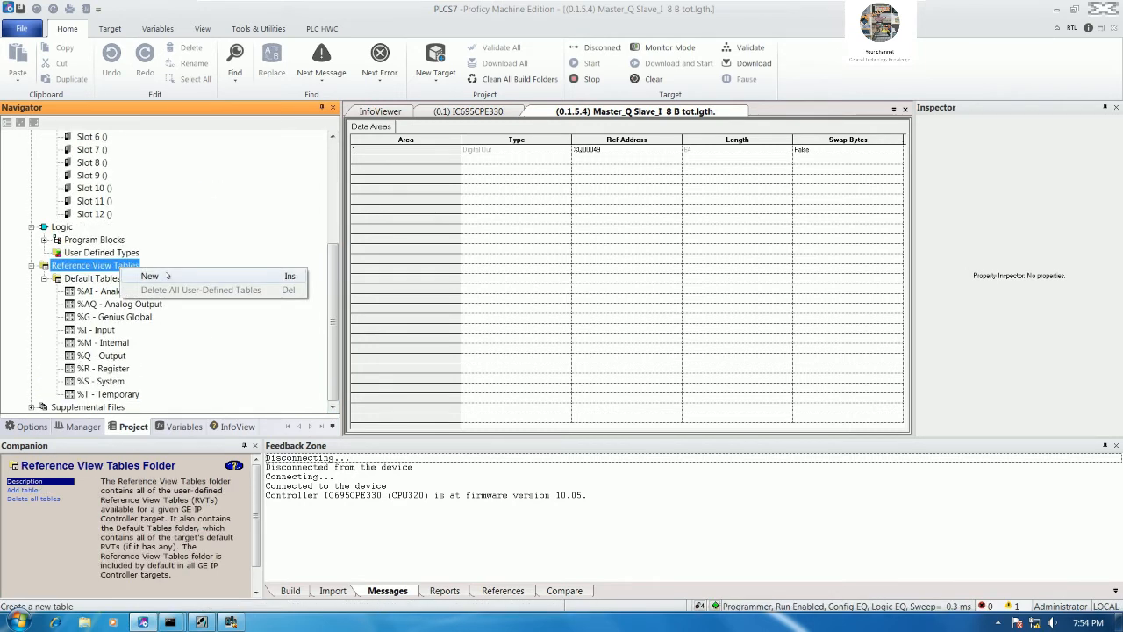
pyautogui.click(167, 276)
pyautogui.write('INK')
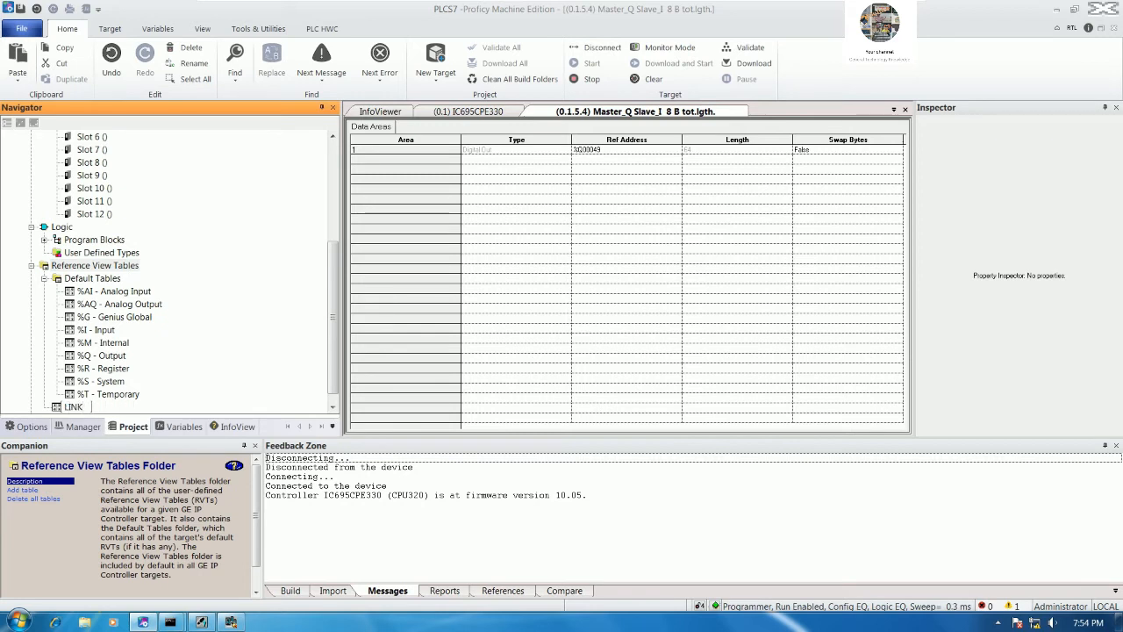
pyautogui.write('INKS')
pyautogui.press('BackSpace')
pyautogui.write('TOSY7')
pyautogui.press('Return')
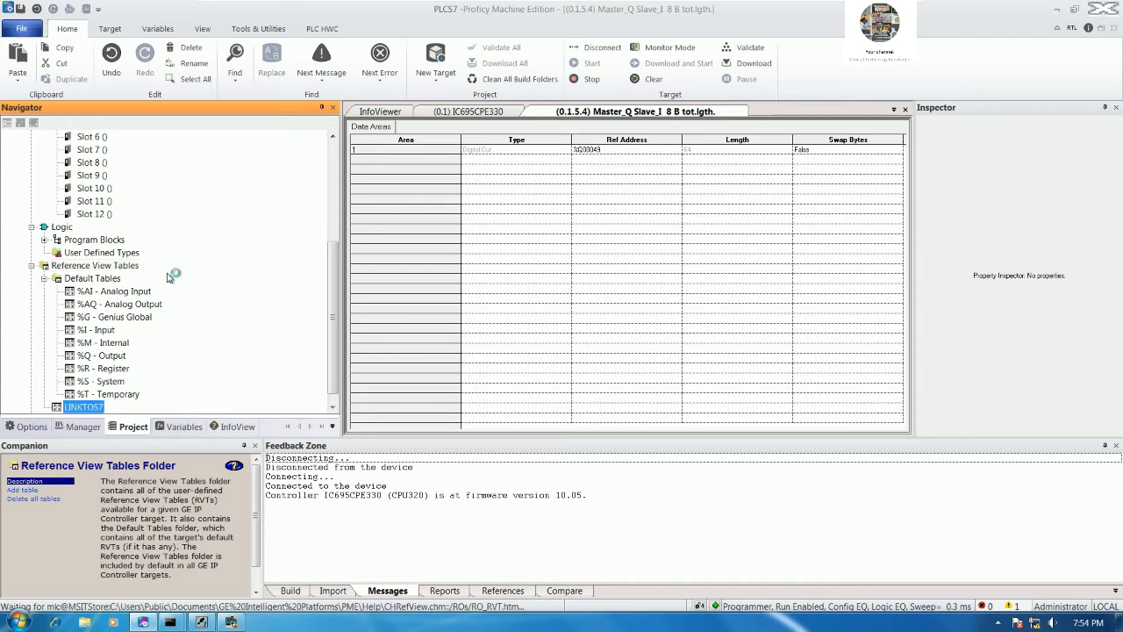
# Step: Open the LINKTOS7 table, add the Master_Q Slave_I address %Q49 to it, and narrow the Navigator
pyautogui.doubleClick(84, 407)
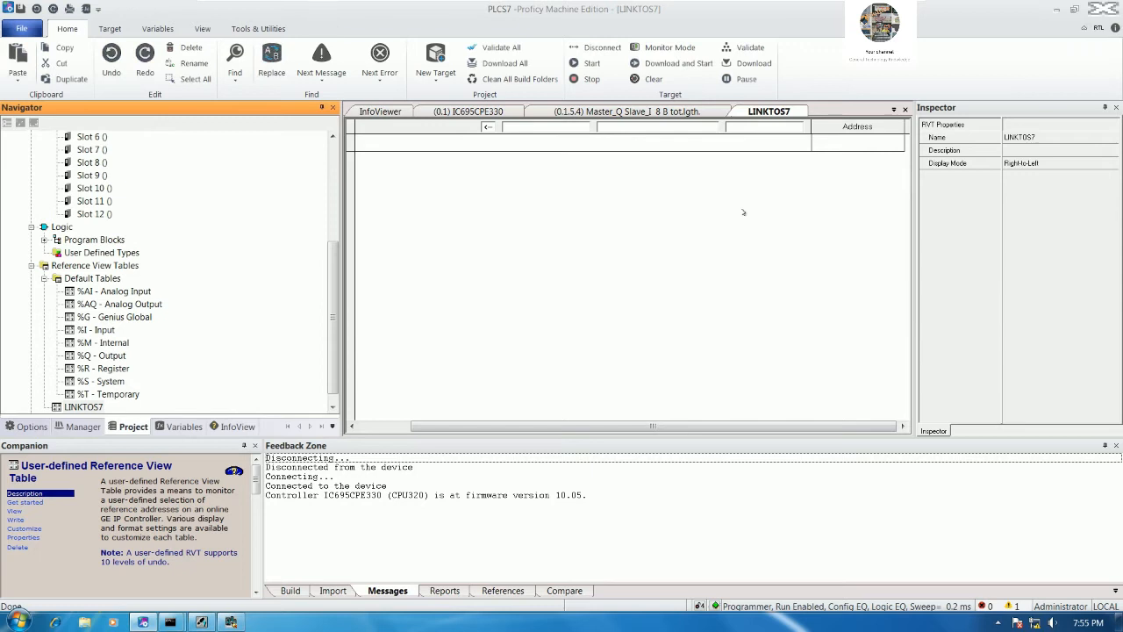
pyautogui.click(600, 114)
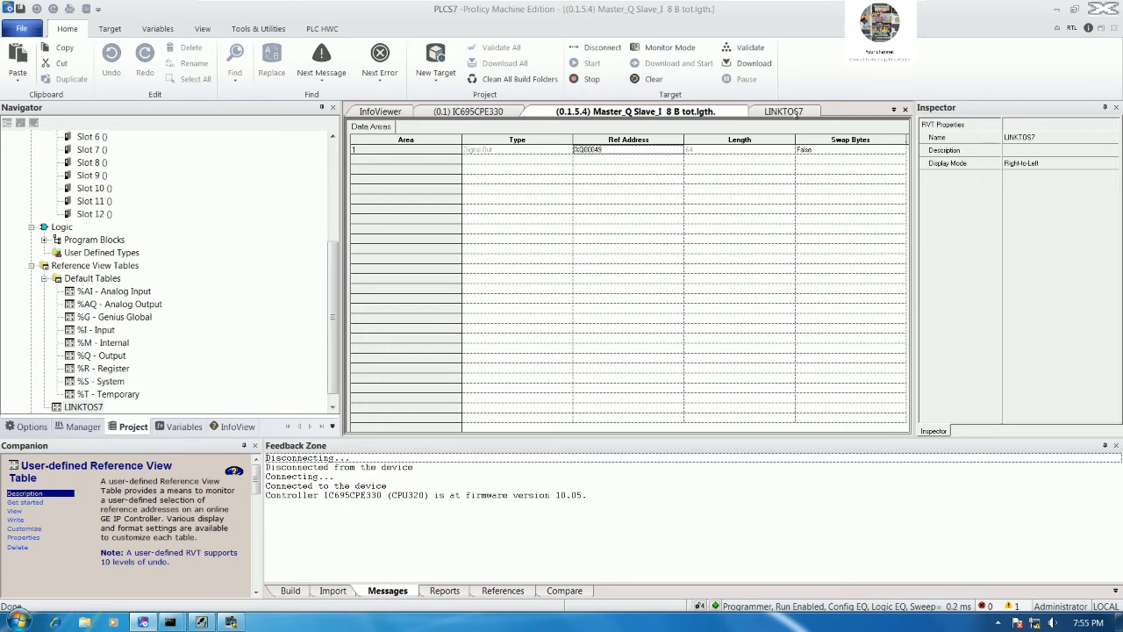
pyautogui.click(795, 113)
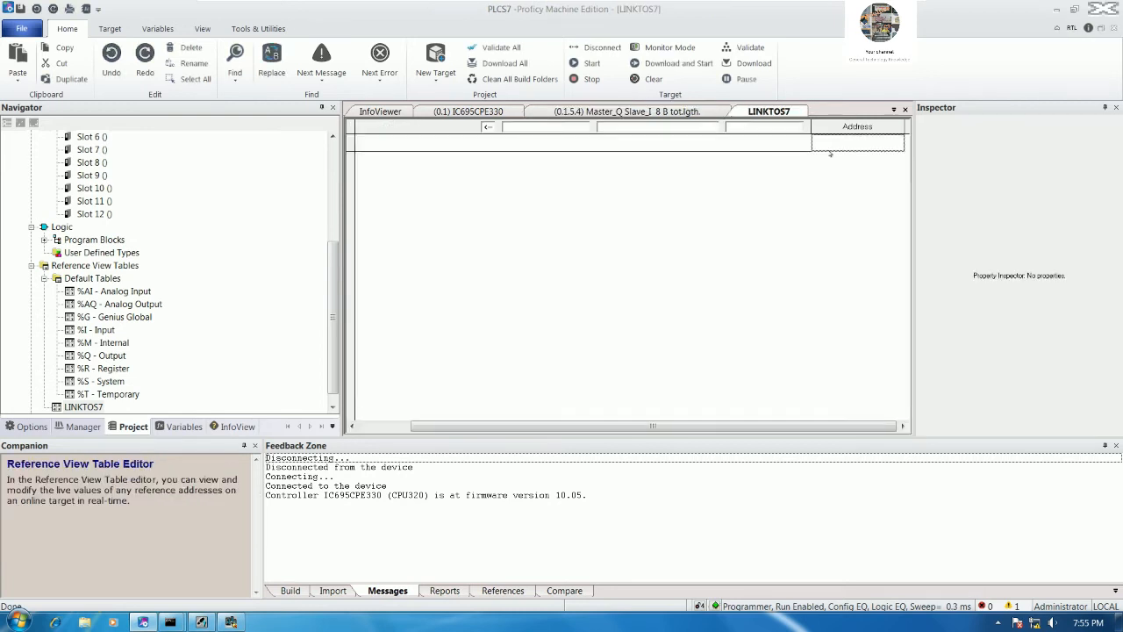
pyautogui.click(839, 148)
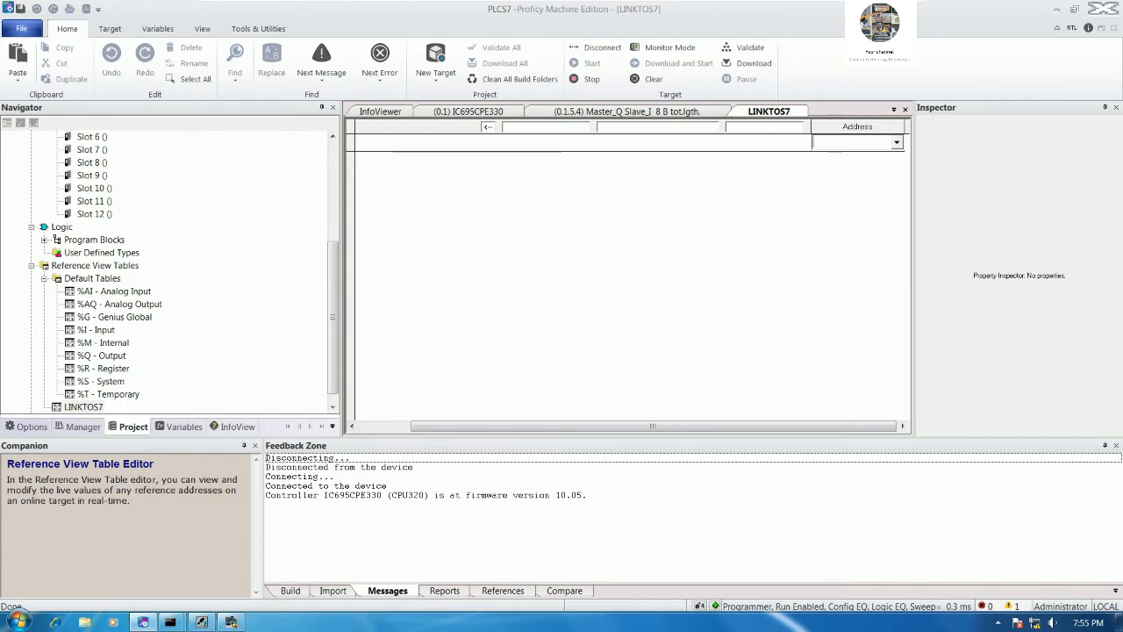
pyautogui.write('%Q49')
pyautogui.press('Return')
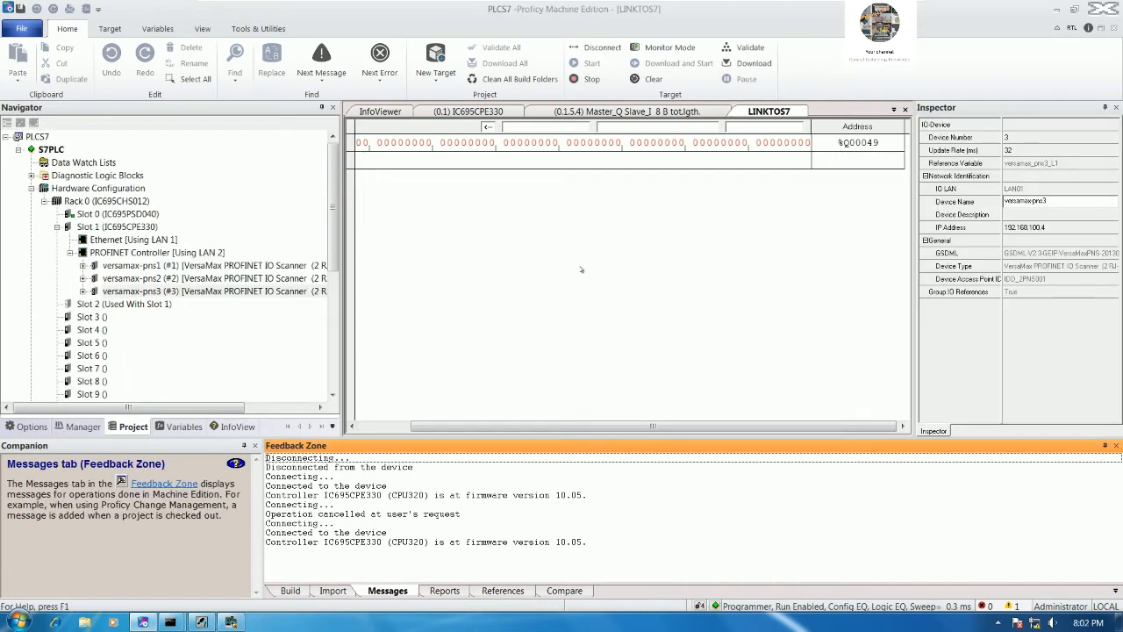
pyautogui.click(581, 270)
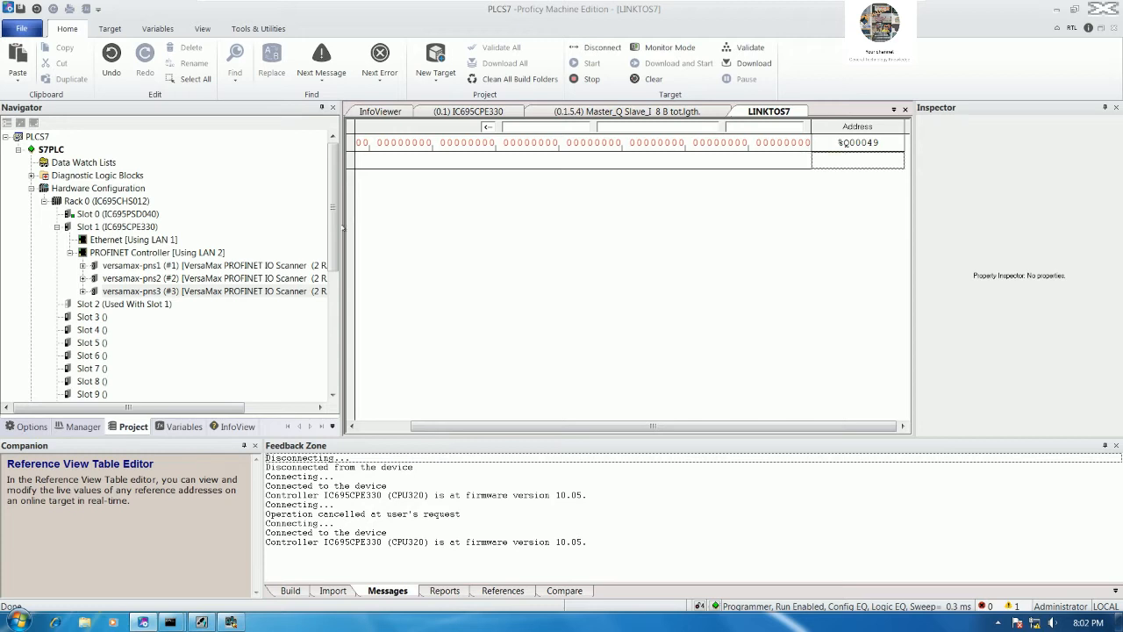
pyautogui.moveTo(336, 236); pyautogui.dragTo(263, 236)
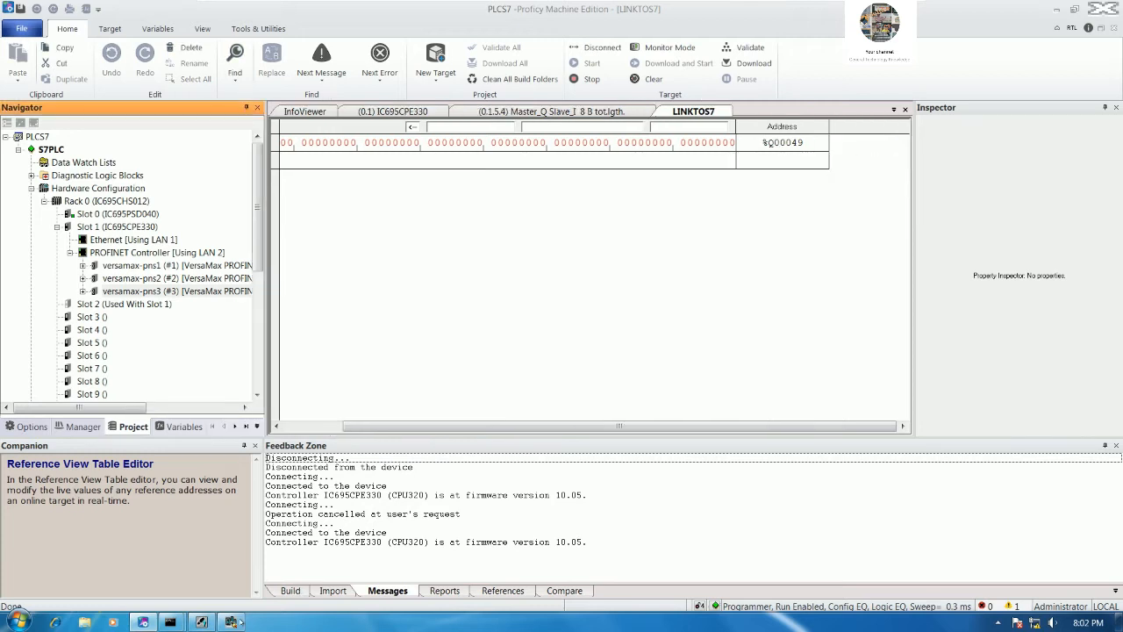
# Step: Switch to SIMATIC Manager and open a Monitor/Modify Variables table from the Blocks folder of the CPU 314C-2 PN/DP program
pyautogui.click(230, 621)
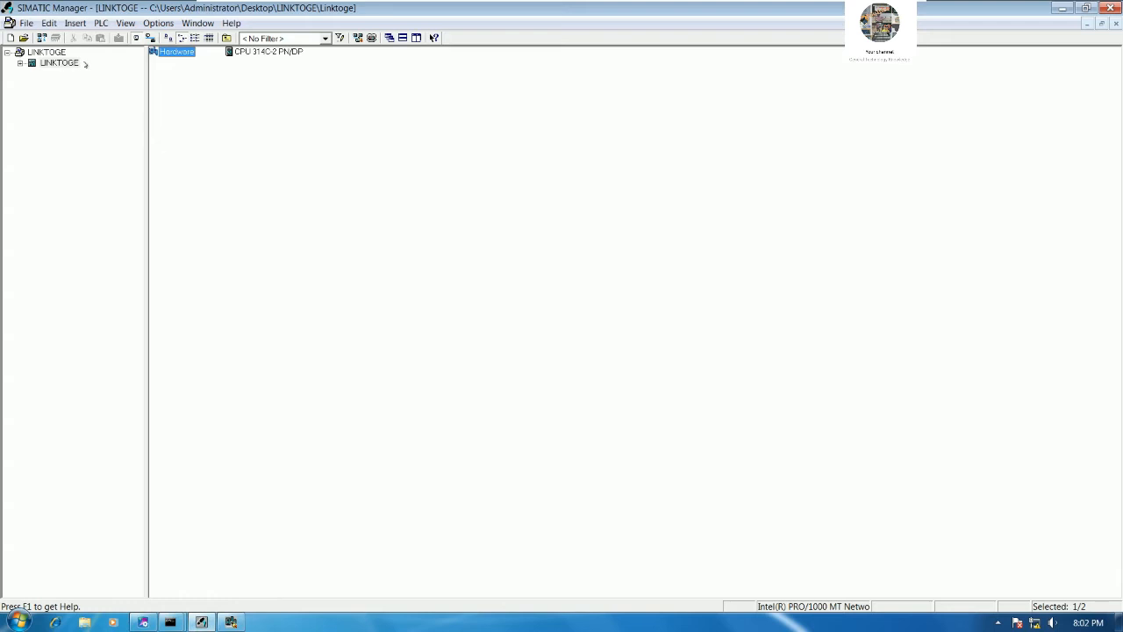
pyautogui.click(21, 63)
pyautogui.click(34, 73)
pyautogui.click(46, 84)
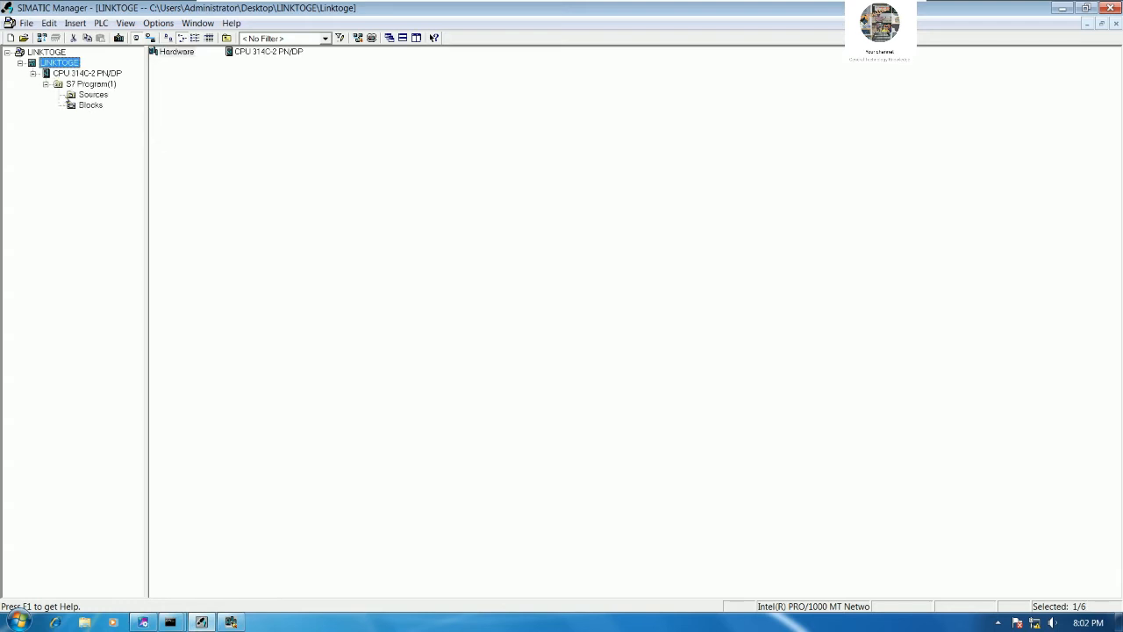
pyautogui.click(81, 105)
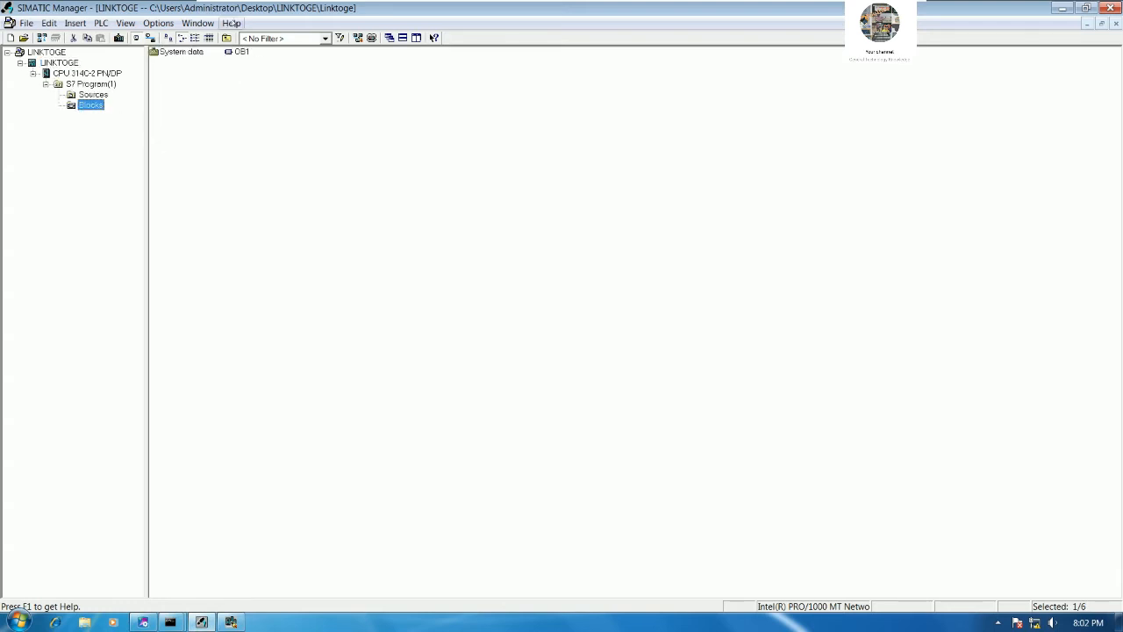
pyautogui.click(101, 23)
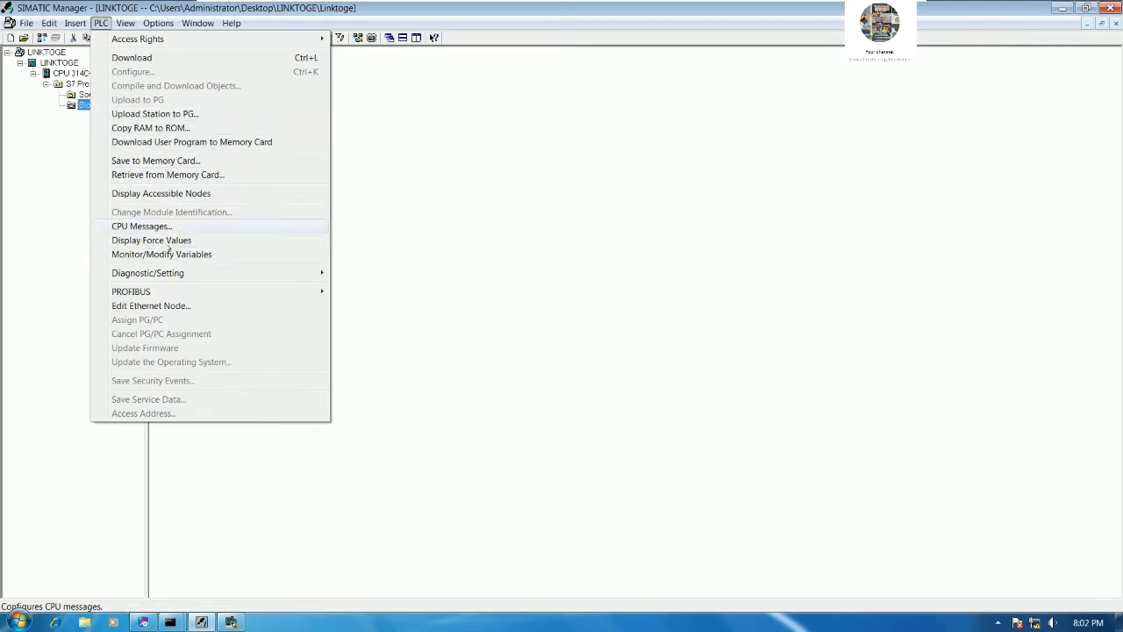
pyautogui.click(166, 255)
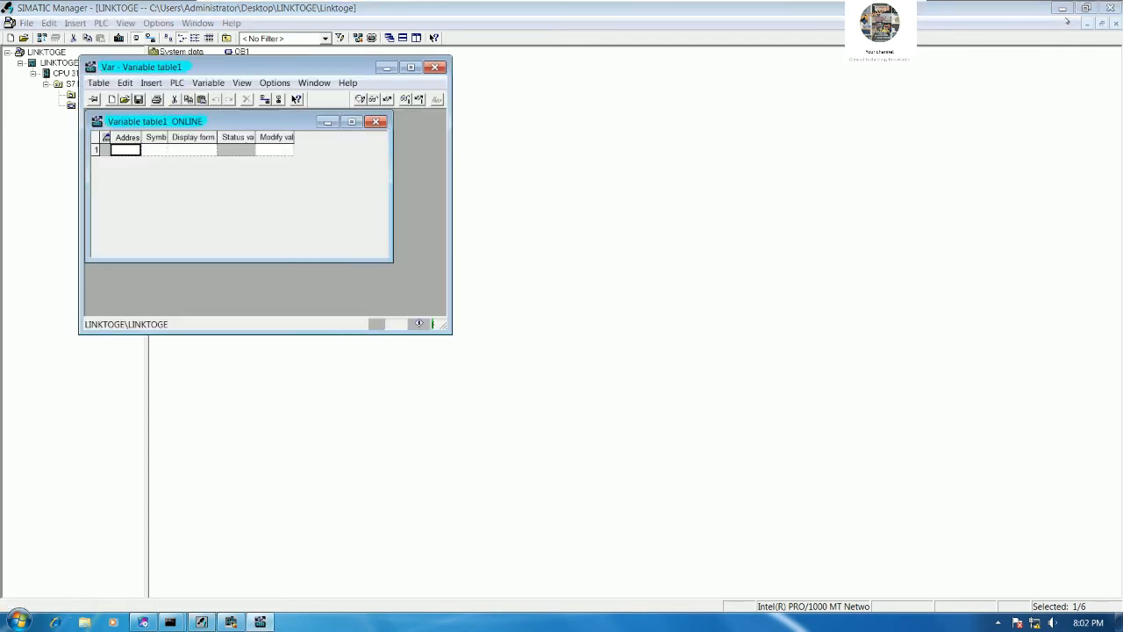
# Step: Minimize SIMATIC Manager and resize Proficy Machine Edition beside the variable table window, keeping the LINKTOS7 address column in view
pyautogui.click(1063, 8)
pyautogui.moveTo(582, 150); pyautogui.dragTo(930, 209)
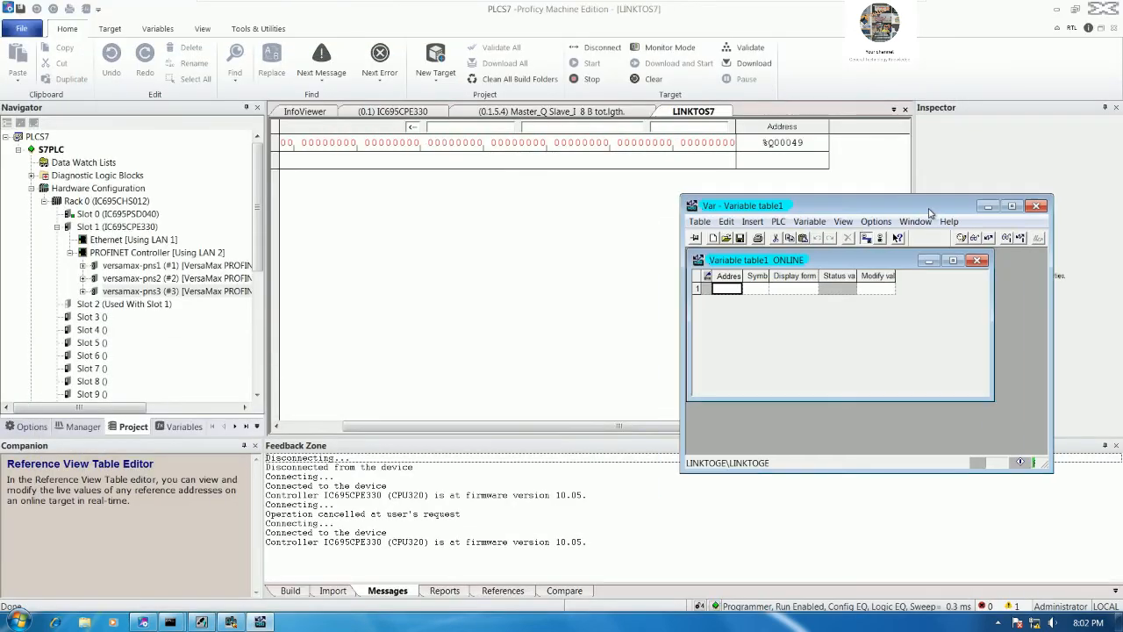
pyautogui.click(1074, 10)
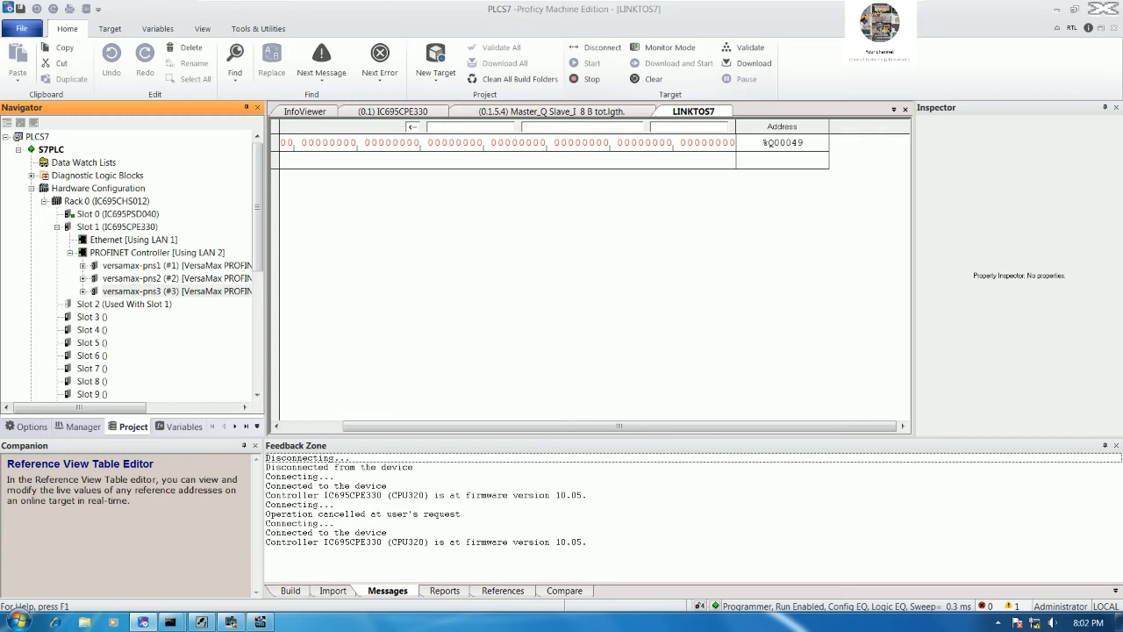
pyautogui.moveTo(893, 11); pyautogui.dragTo(445, 37)
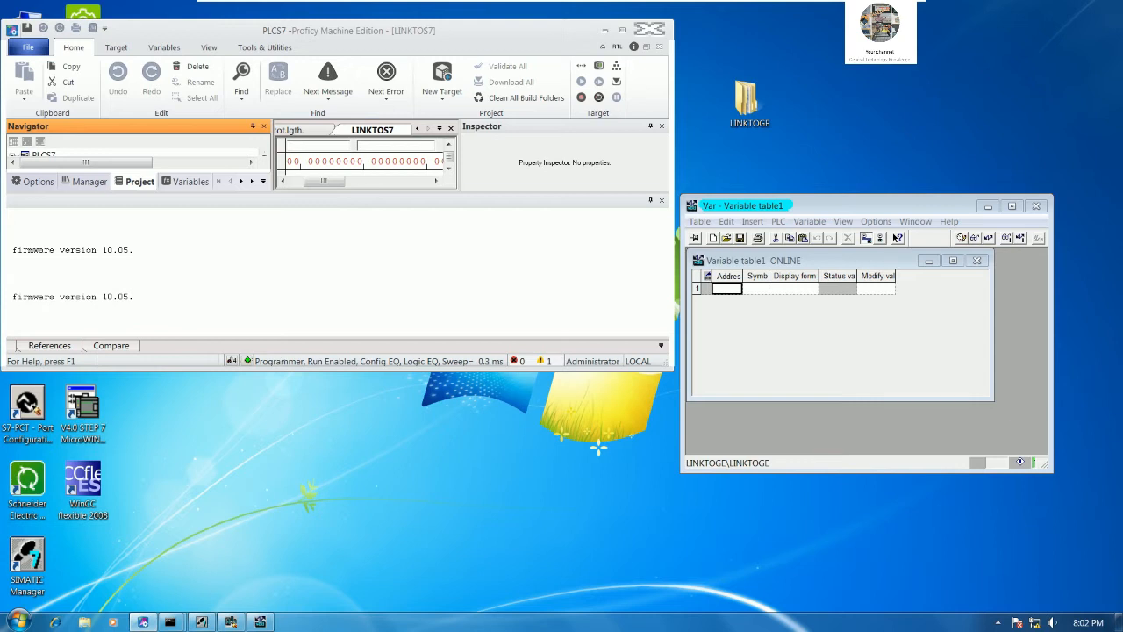
pyautogui.moveTo(208, 374); pyautogui.dragTo(208, 612)
pyautogui.moveTo(209, 509); pyautogui.dragTo(380, 258)
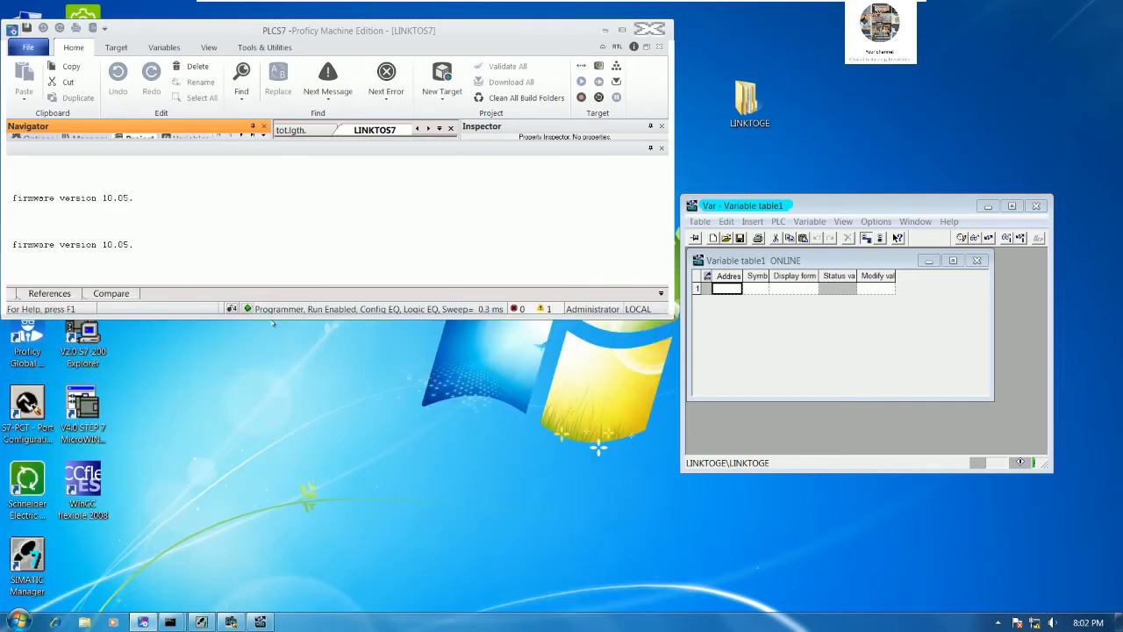
pyautogui.moveTo(239, 325)
pyautogui.mouseDown()
pyautogui.moveTo(224, 333)
pyautogui.moveTo(203, 602)
pyautogui.mouseUp()
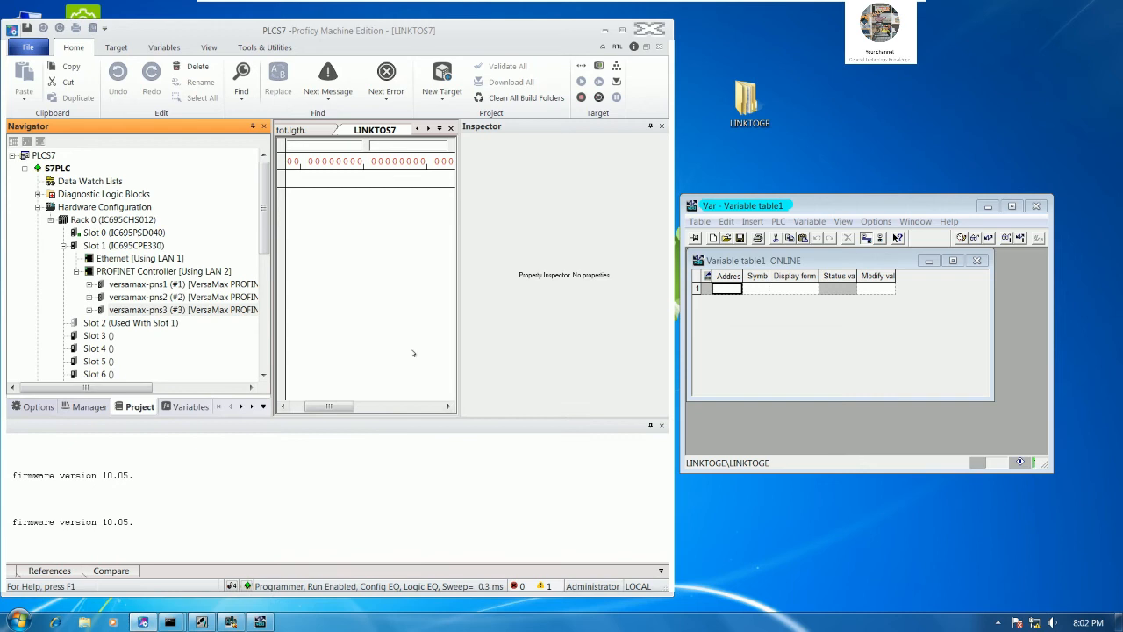
pyautogui.moveTo(270, 263); pyautogui.dragTo(135, 263)
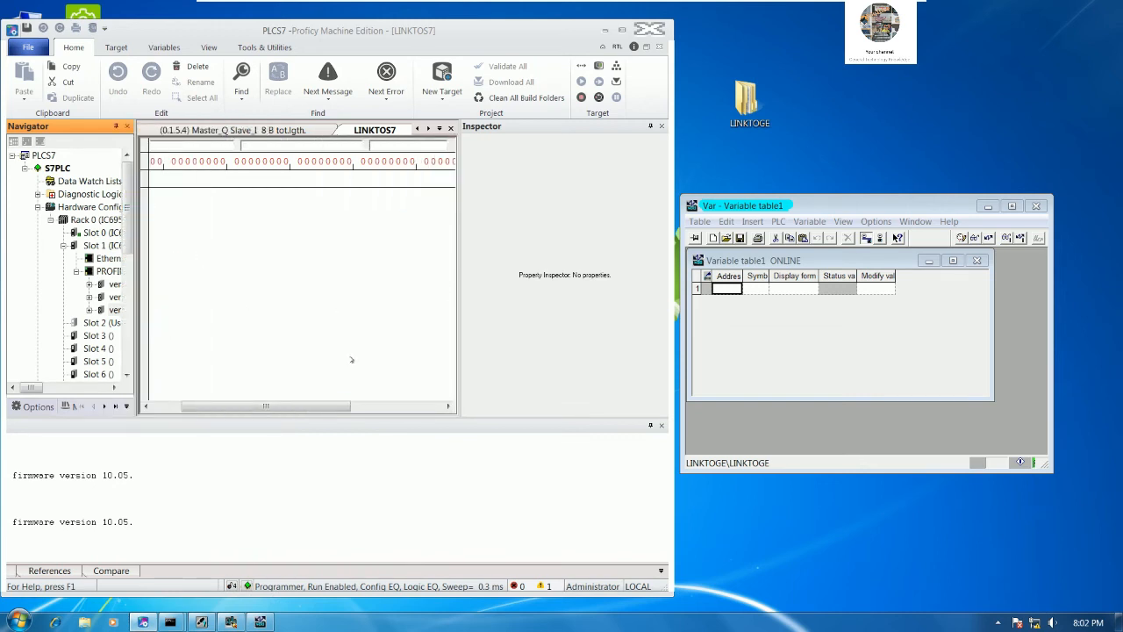
pyautogui.moveTo(266, 406); pyautogui.dragTo(412, 406)
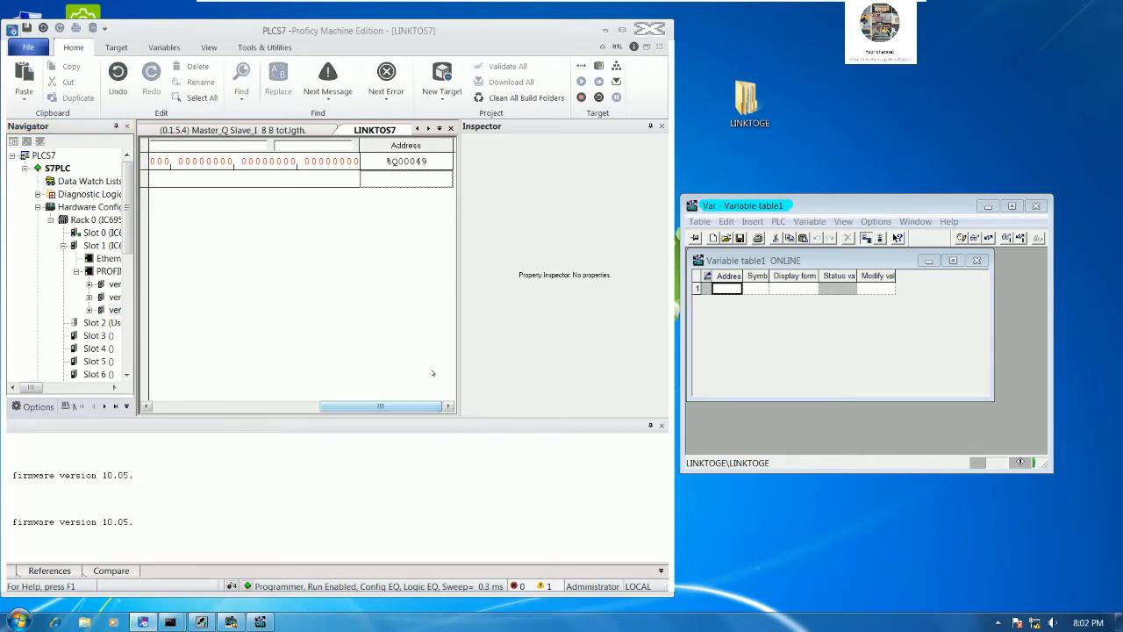
# Step: Align the variable table window with Machine Edition and enlarge both it and the table inside
pyautogui.moveTo(863, 206); pyautogui.dragTo(870, 32)
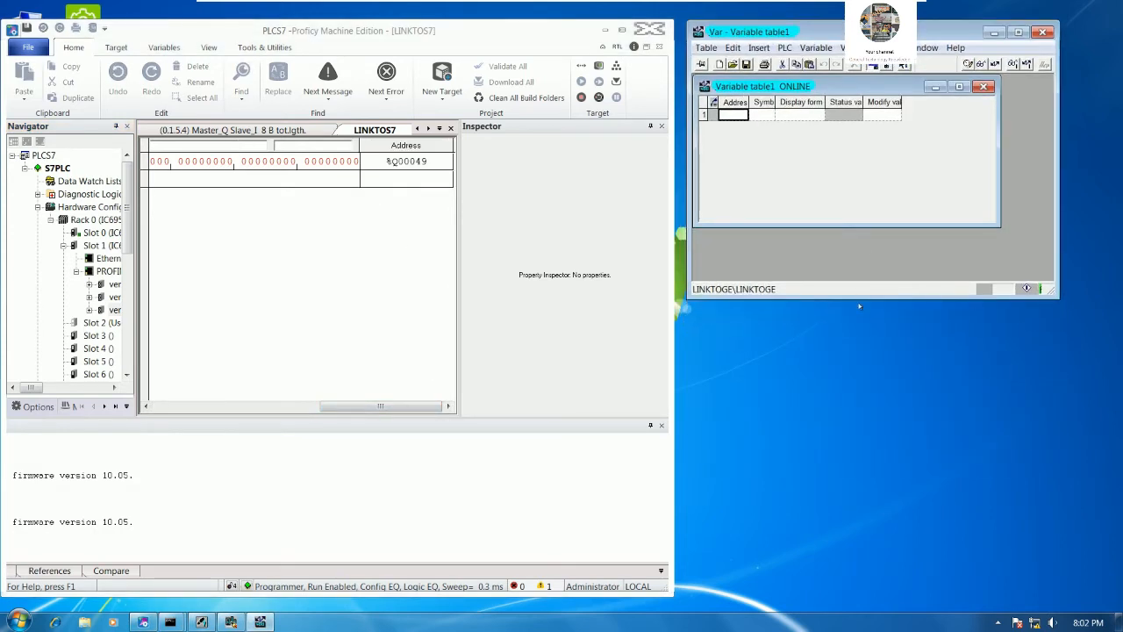
pyautogui.moveTo(859, 300); pyautogui.dragTo(865, 596)
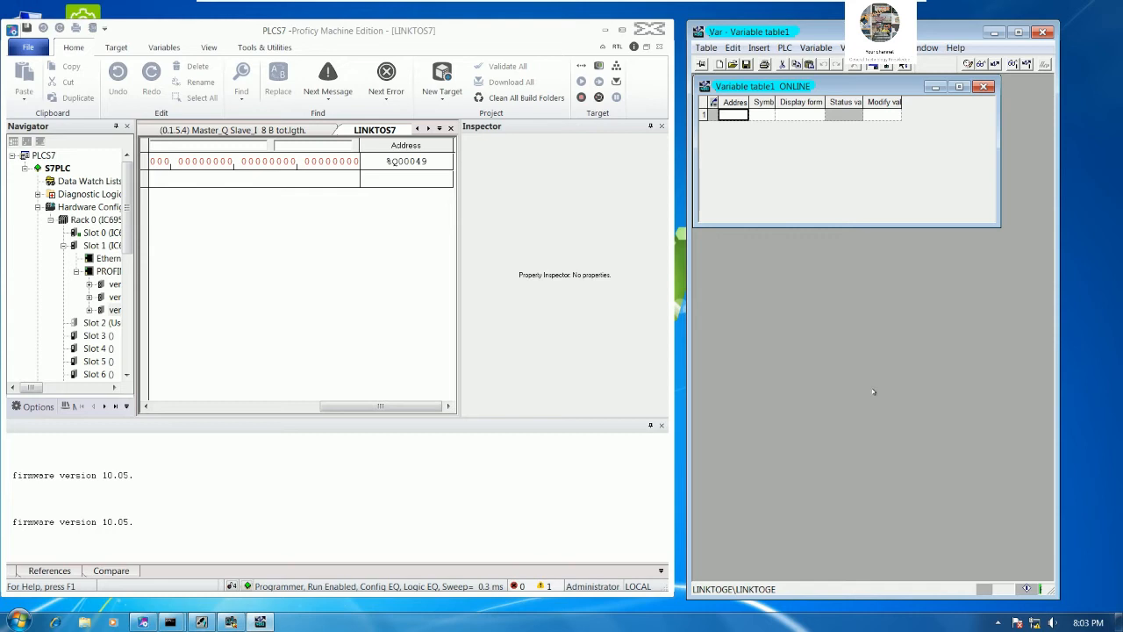
pyautogui.moveTo(836, 221); pyautogui.dragTo(839, 559)
pyautogui.moveTo(994, 155); pyautogui.dragTo(1052, 155)
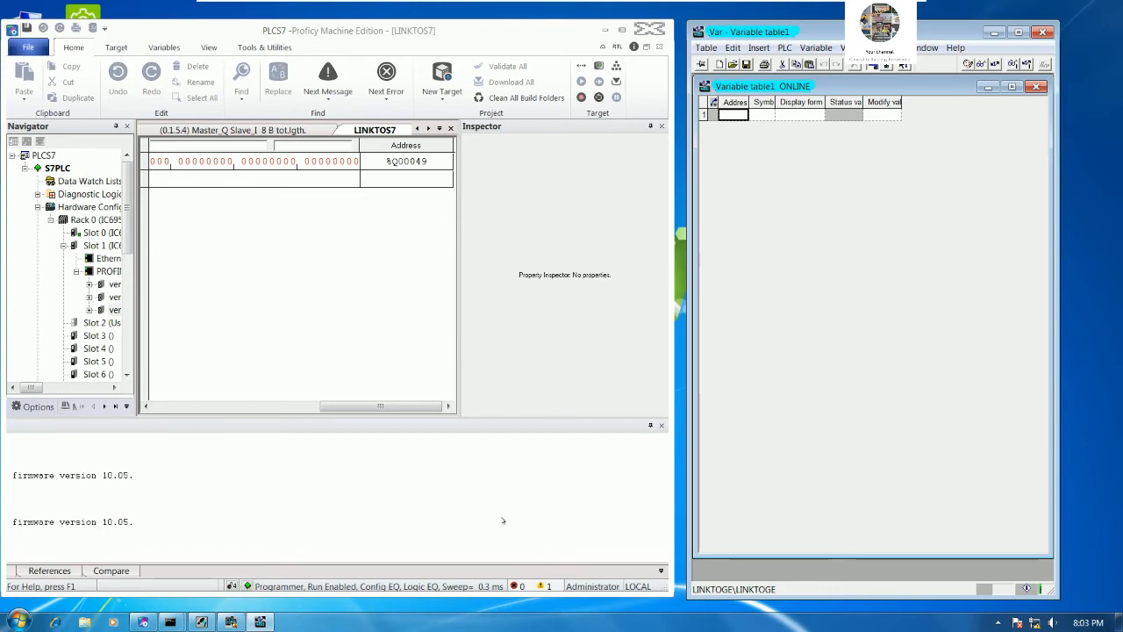
# Step: Switch to HW Config, review the local addresses in the MPI/DP interface's slave configuration, and return to the variable table
pyautogui.click(231, 622)
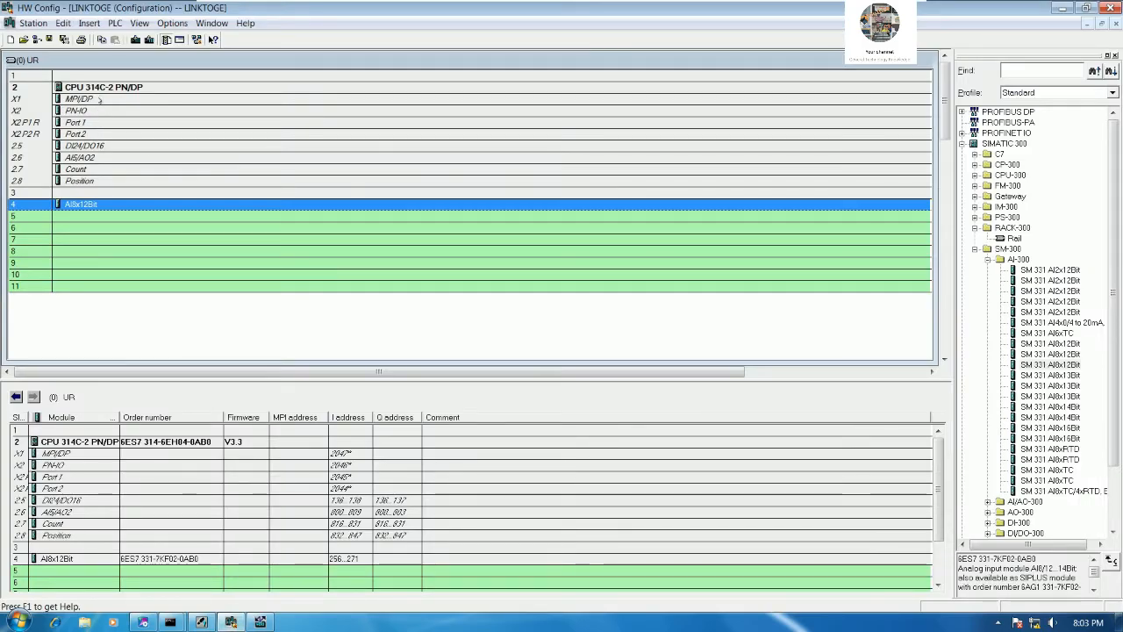
pyautogui.doubleClick(79, 98)
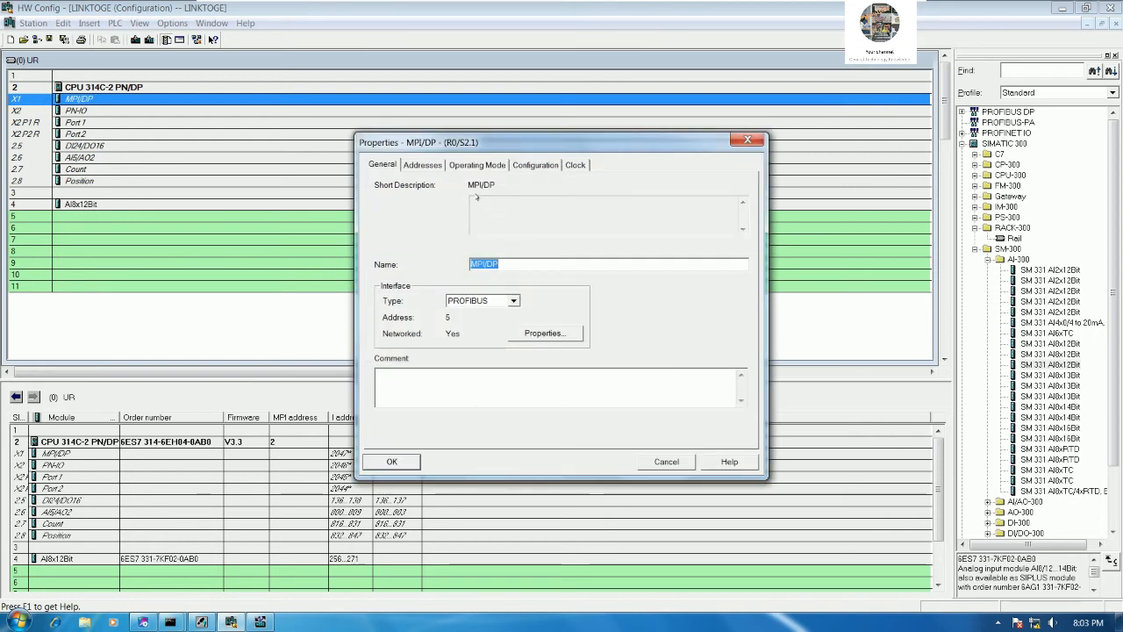
pyautogui.click(489, 167)
pyautogui.click(536, 165)
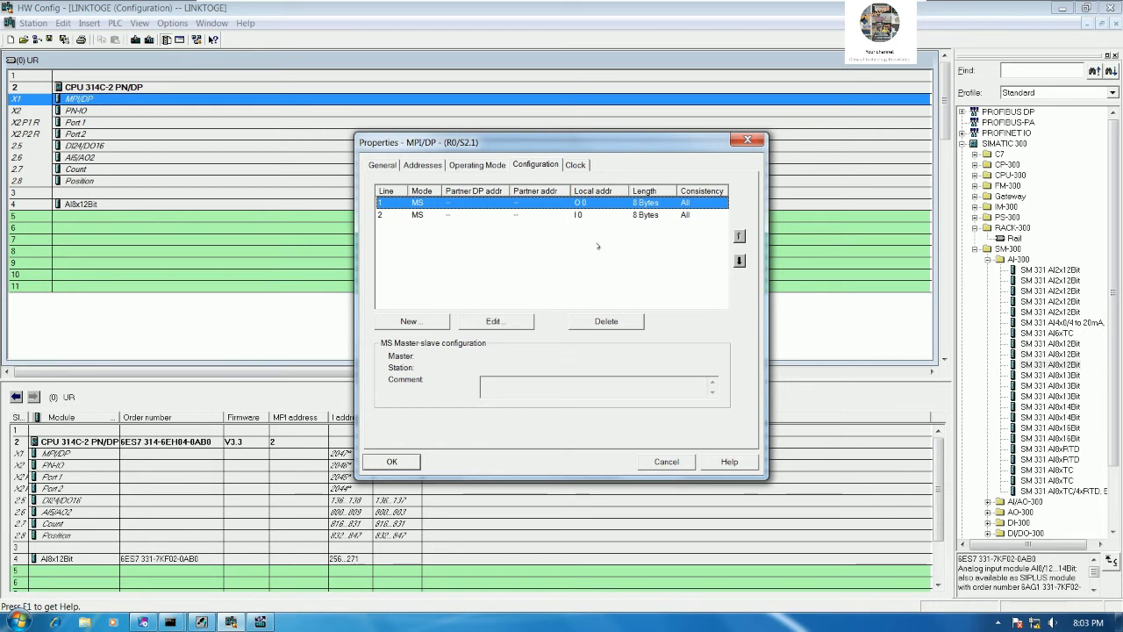
pyautogui.click(260, 622)
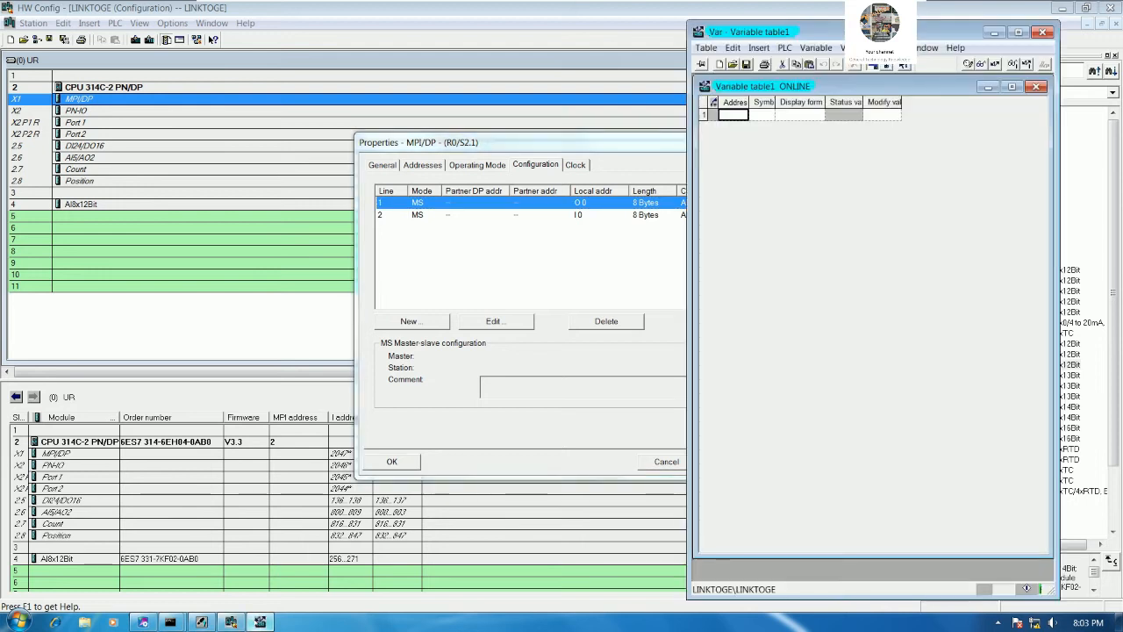
pyautogui.click(598, 11)
pyautogui.click(757, 141)
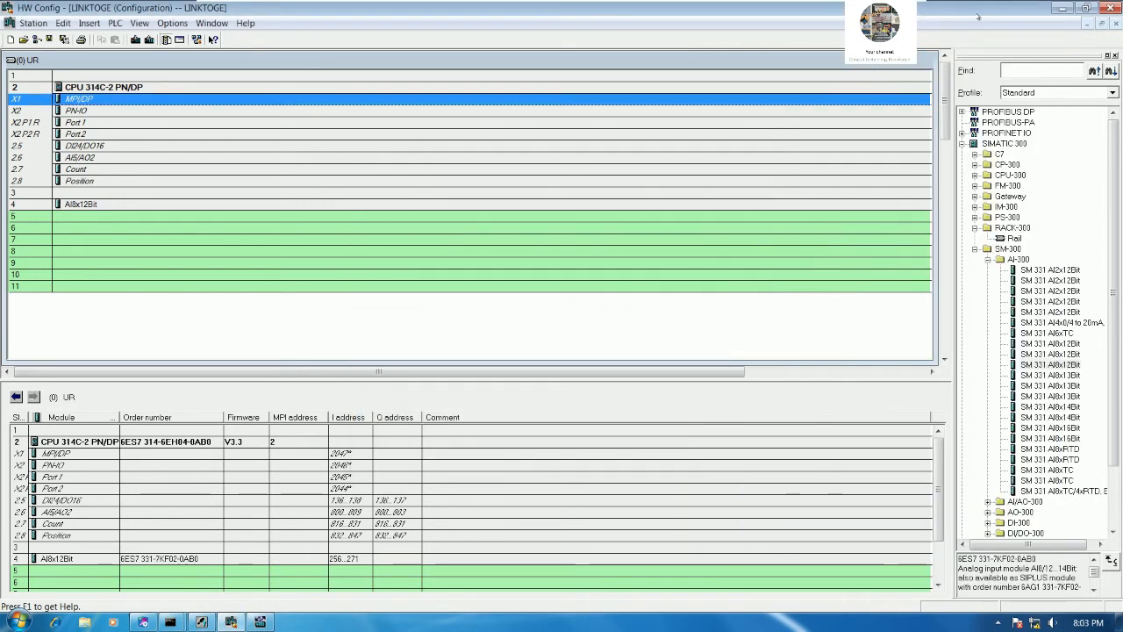
pyautogui.click(1062, 9)
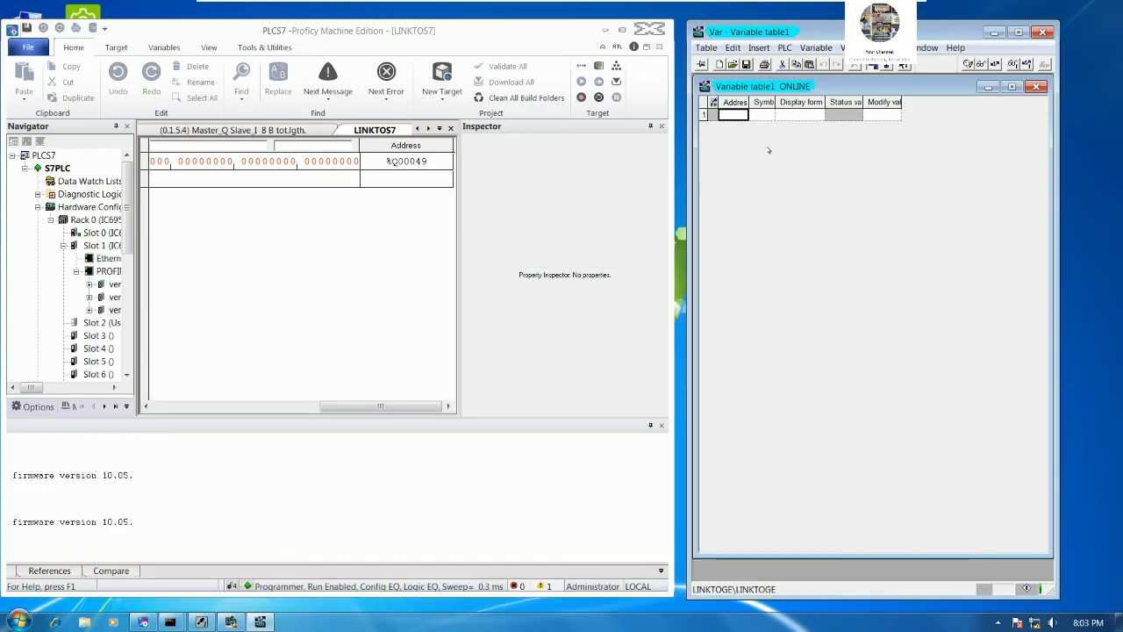
# Step: Add the inputs I 0.0 and I 0.1 to the variable table and start monitoring their status values
pyautogui.write('I0.0')
pyautogui.press('Return')
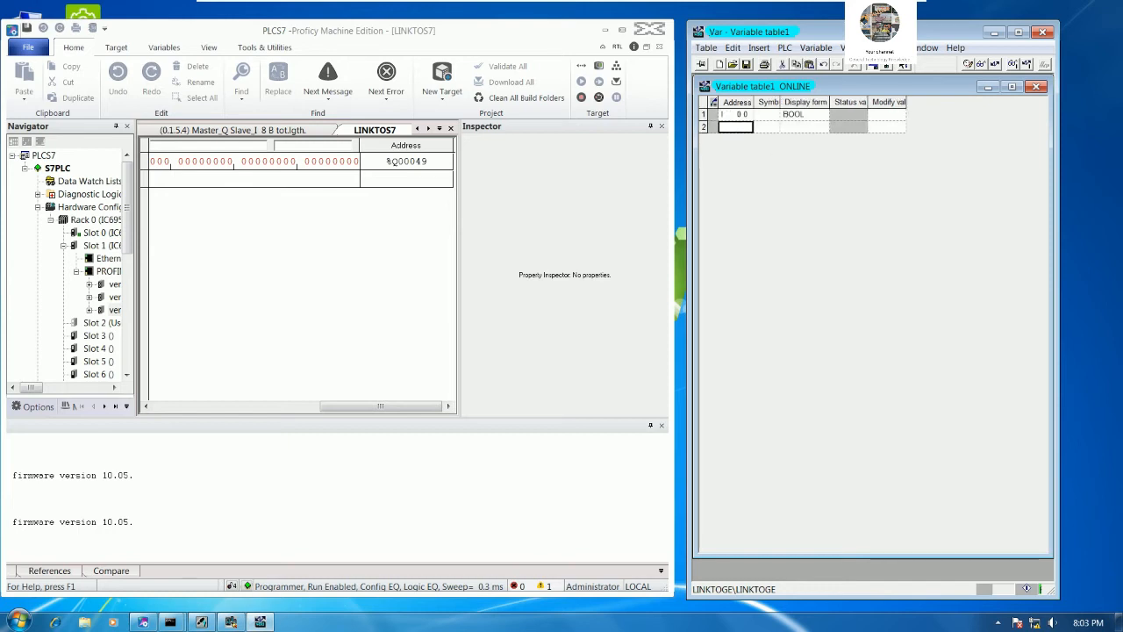
pyautogui.write('I 0.1')
pyautogui.press('Return')
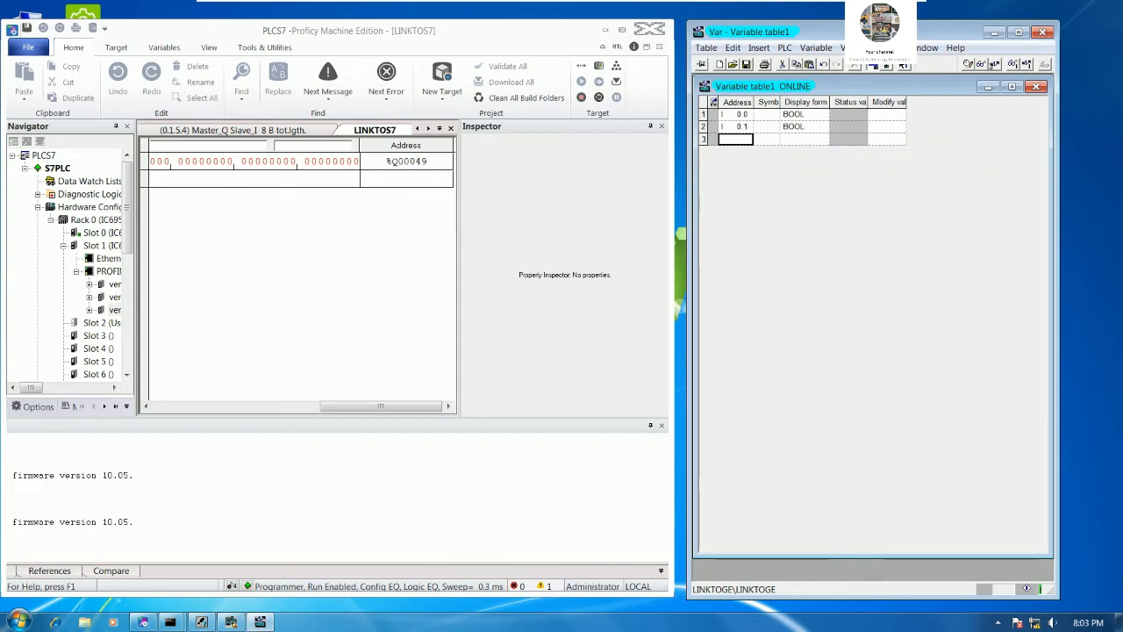
pyautogui.click(981, 65)
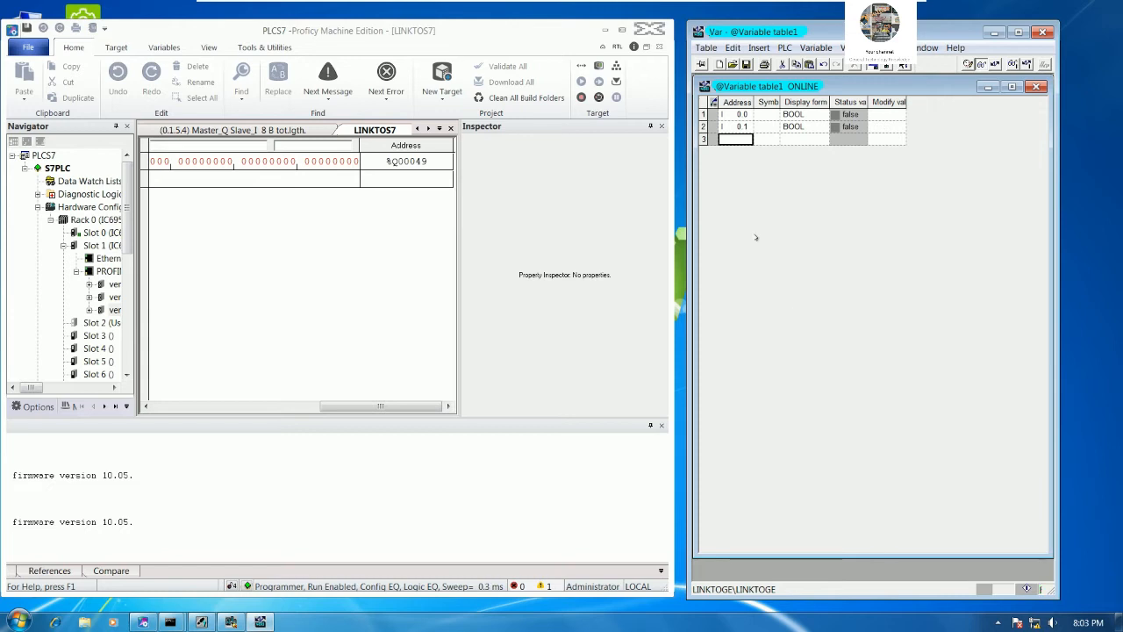
# Step: Set output bit %Q00049 to 1 in the LINKTOS7 table
pyautogui.click(356, 161)
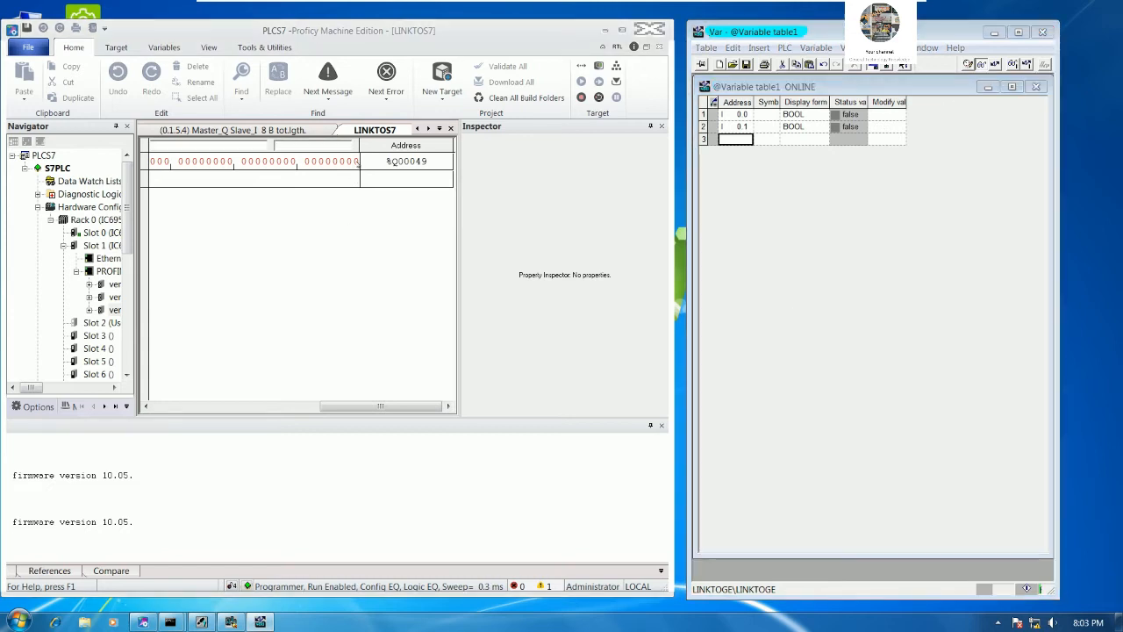
pyautogui.write('1')
pyautogui.press('Return')
pyautogui.press('Left')
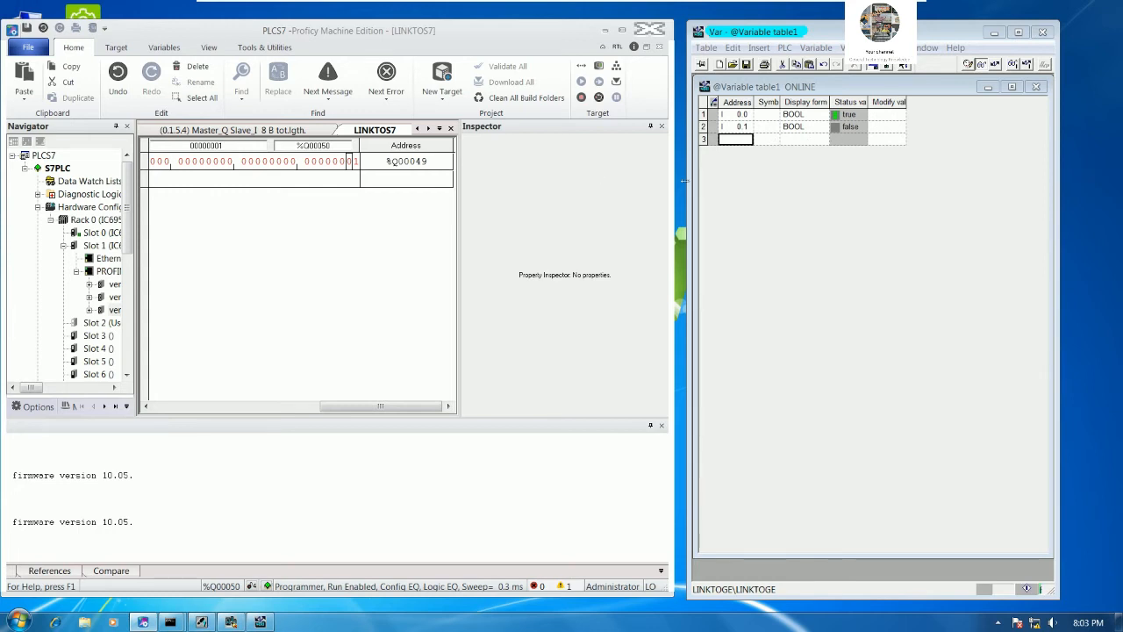
# Step: Widen the variable table window and set output bit %Q00050 to 1 in the LINKTOS7 table
pyautogui.moveTo(683, 180); pyautogui.dragTo(648, 180)
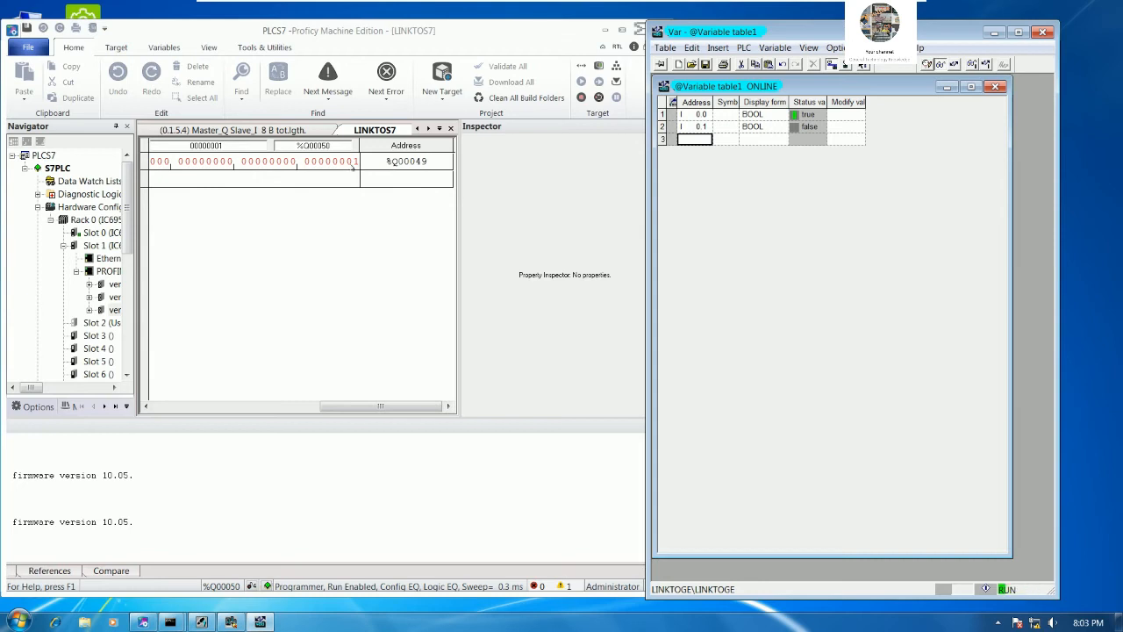
pyautogui.click(352, 169)
pyautogui.click(349, 161)
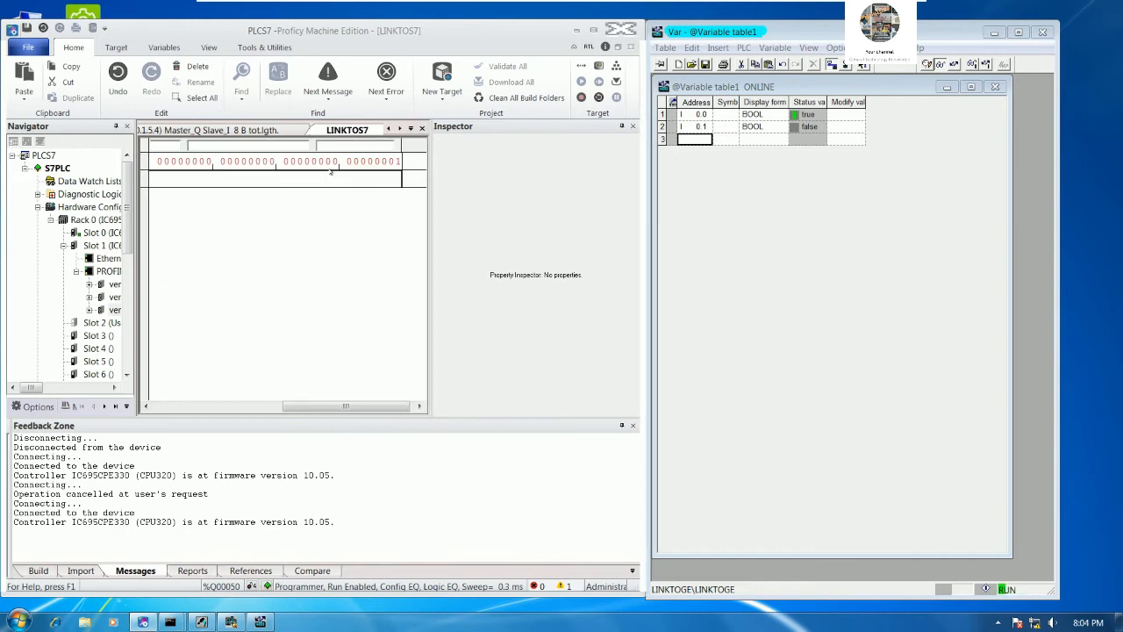
pyautogui.click(391, 162)
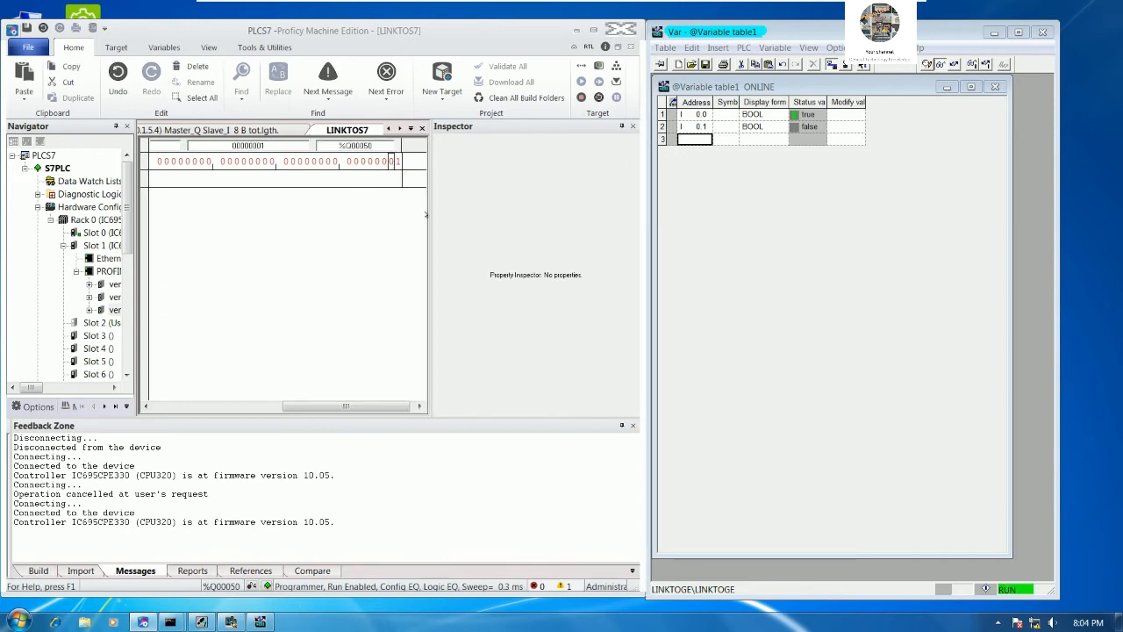
pyautogui.write('1')
pyautogui.press('Return')
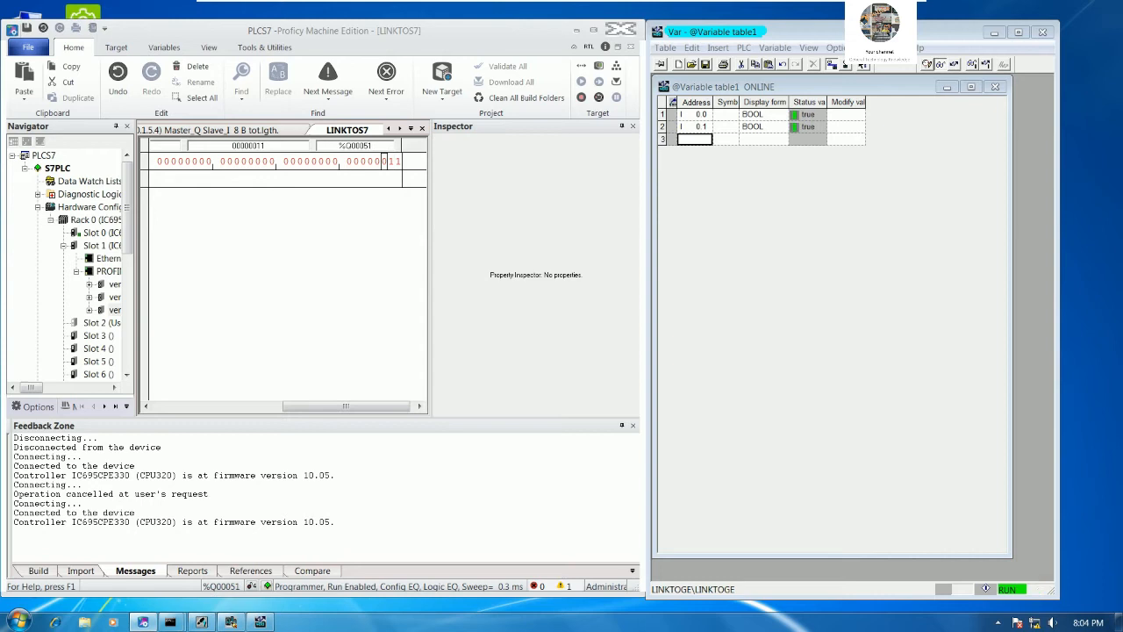
# Step: Add the inputs I 0.2, I 0.3 and I 0.4 to rows 3 to 5 of the variable table
pyautogui.click(703, 140)
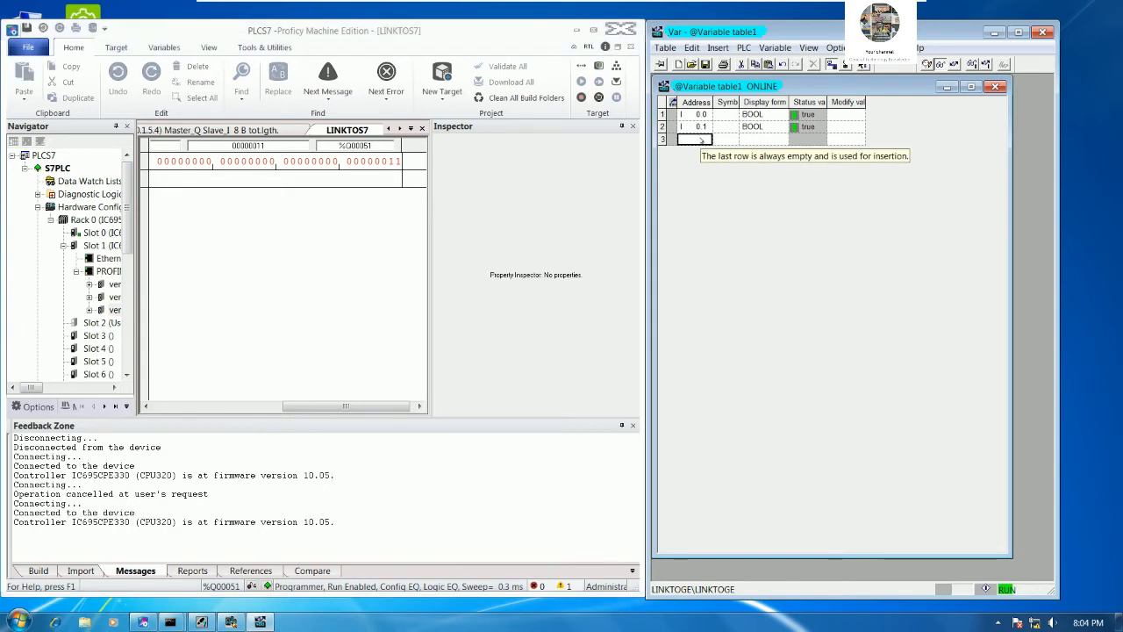
pyautogui.write('I    0.2')
pyautogui.press('Return')
pyautogui.write('I 0')
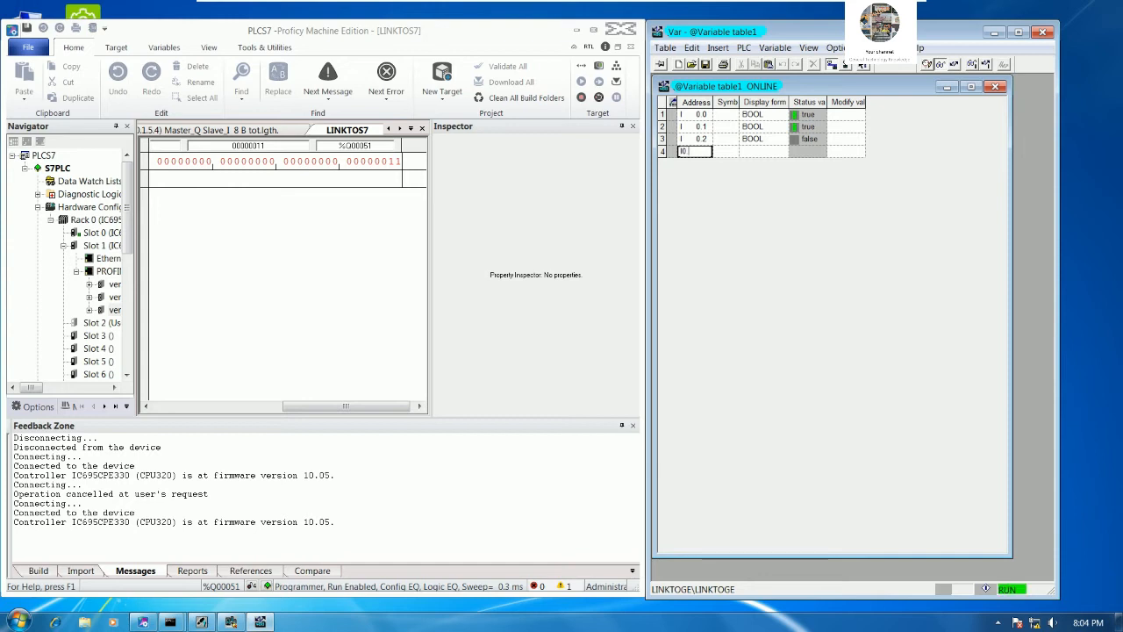
pyautogui.write('.4')
pyautogui.press('Return')
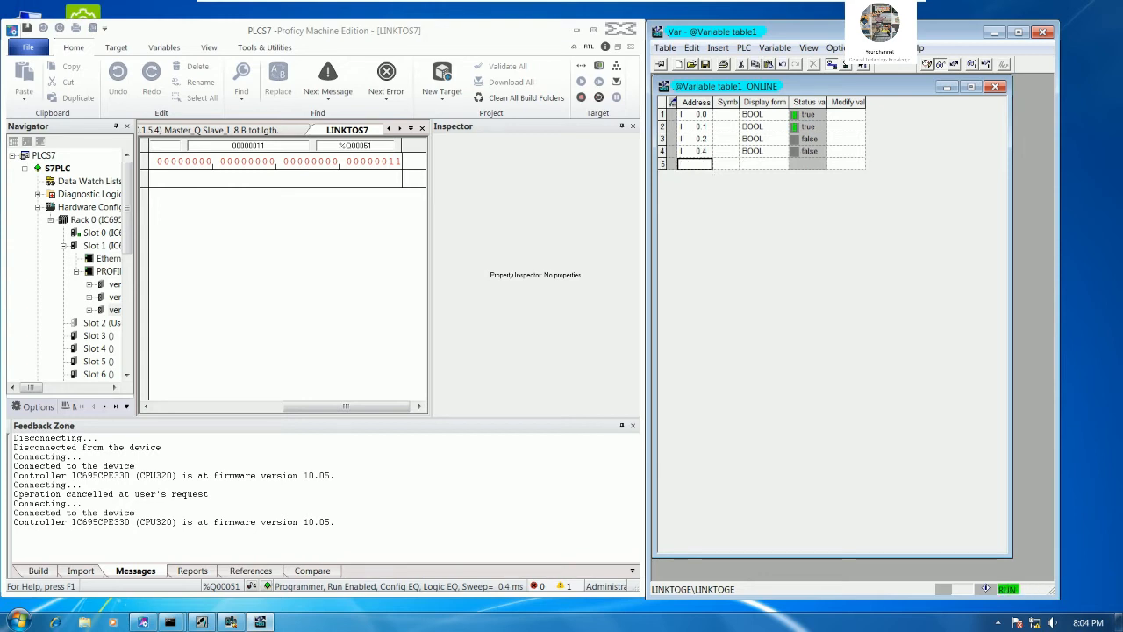
pyautogui.write('I 0')
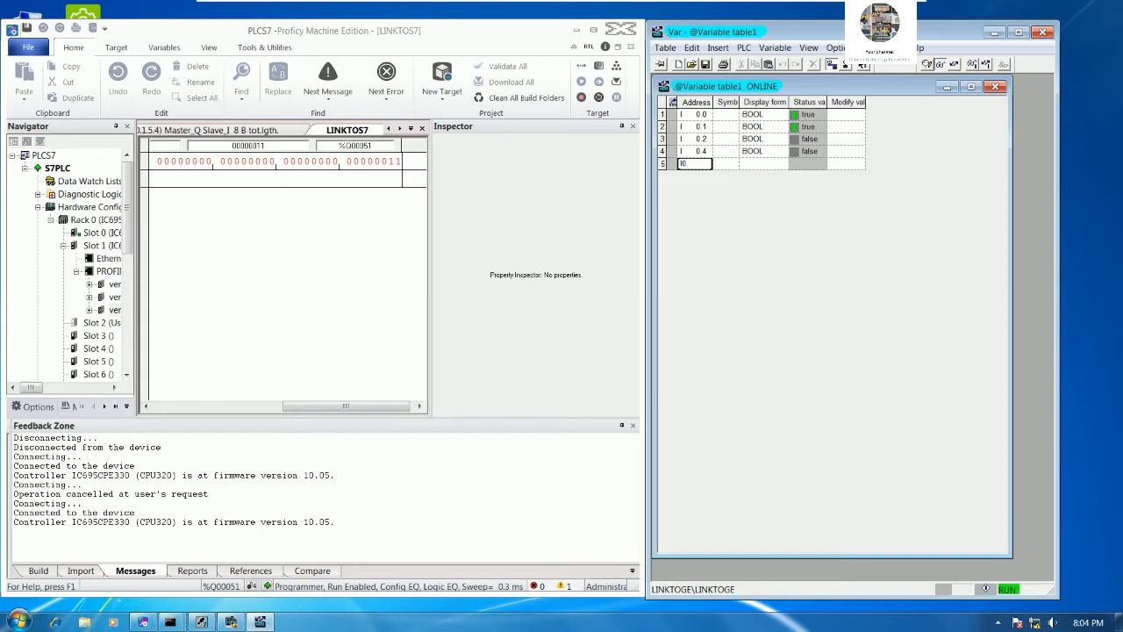
pyautogui.write('.4')
pyautogui.press('Return')
pyautogui.moveTo(680, 150); pyautogui.dragTo(799, 221)
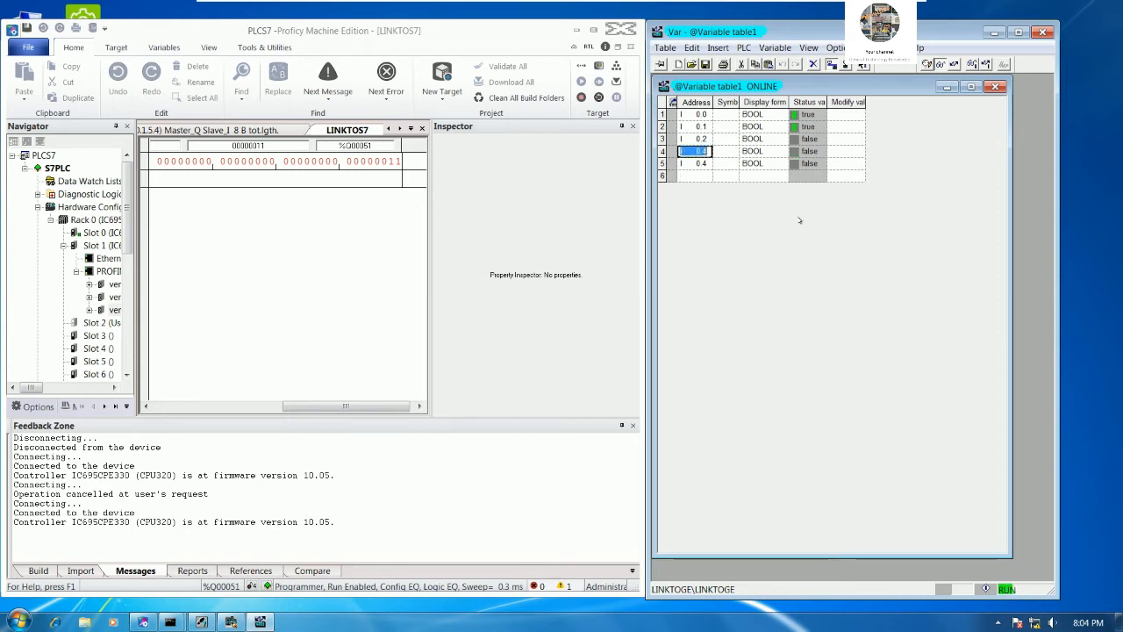
pyautogui.write('I 0.3')
pyautogui.press('Return')
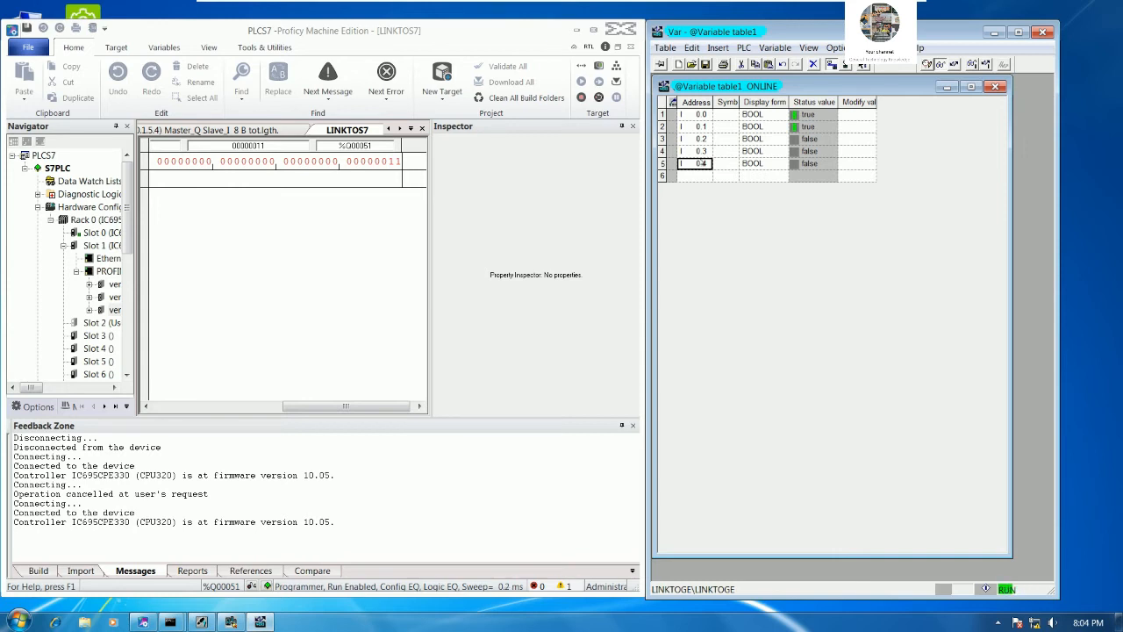
# Step: Set output bits %Q00051, %Q00052 and %Q00053 to 1 in LINKTOS7, and select the empty last row of the variable table
pyautogui.click(389, 164)
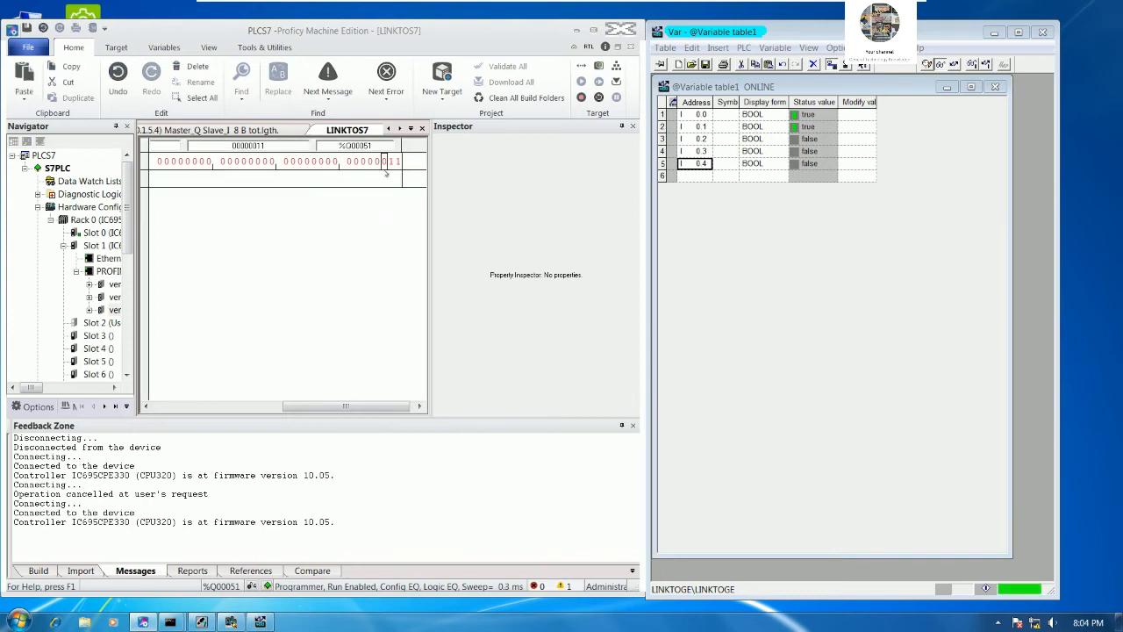
pyautogui.click(384, 163)
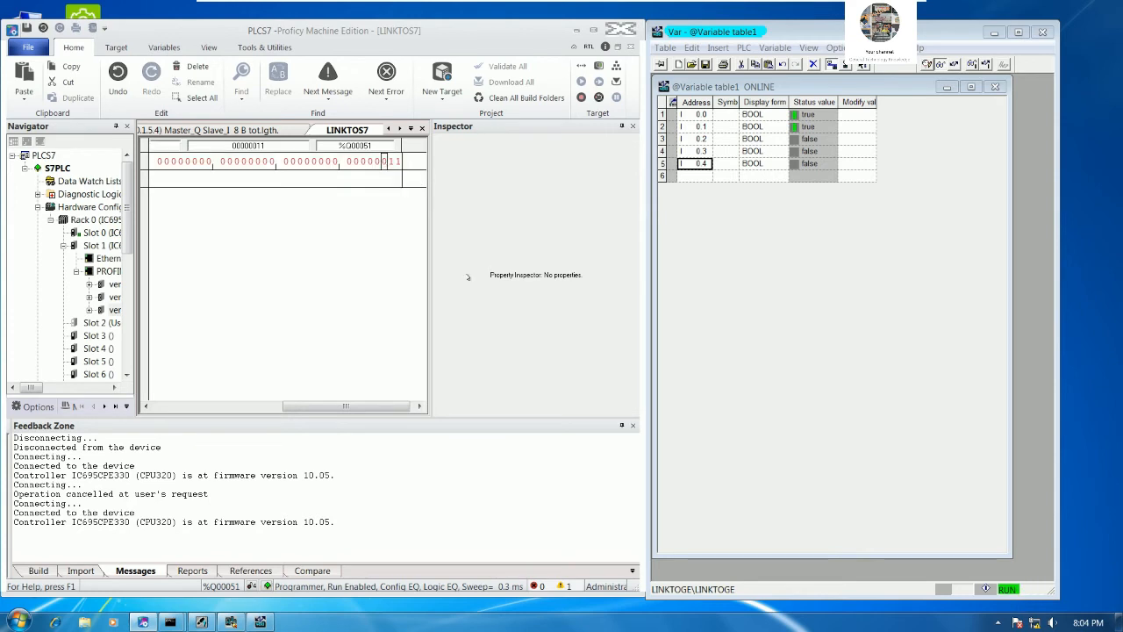
pyautogui.write('1')
pyautogui.press('Return')
pyautogui.write('1')
pyautogui.press('Return')
pyautogui.write('11')
pyautogui.press('Return')
pyautogui.click(701, 176)
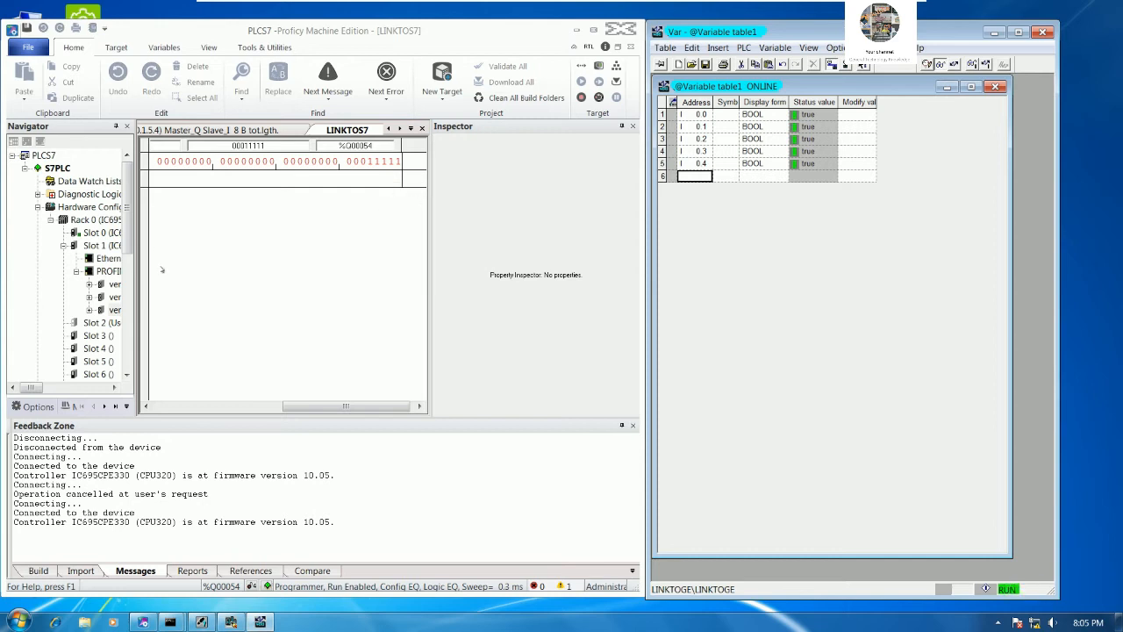
# Step: Maximize Machine Edition, widen the Navigator, and open the Master_I Slave_Q module of the CPU314C-2PN/DP slave under IC200BEM003
pyautogui.moveTo(136, 288); pyautogui.dragTo(168, 295)
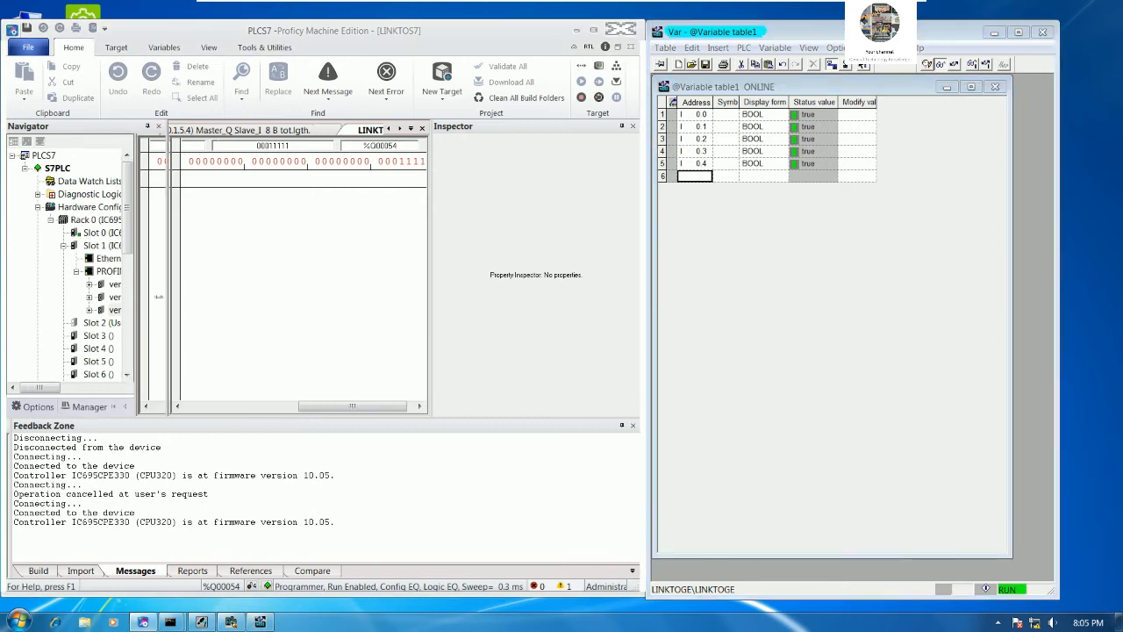
pyautogui.click(91, 313)
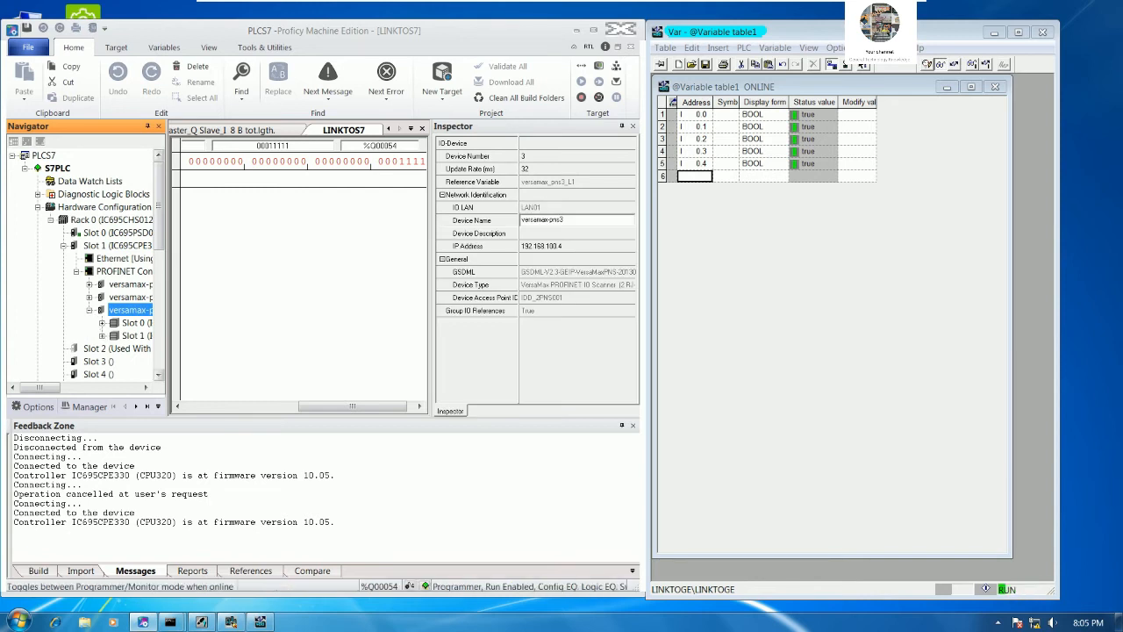
pyautogui.click(594, 31)
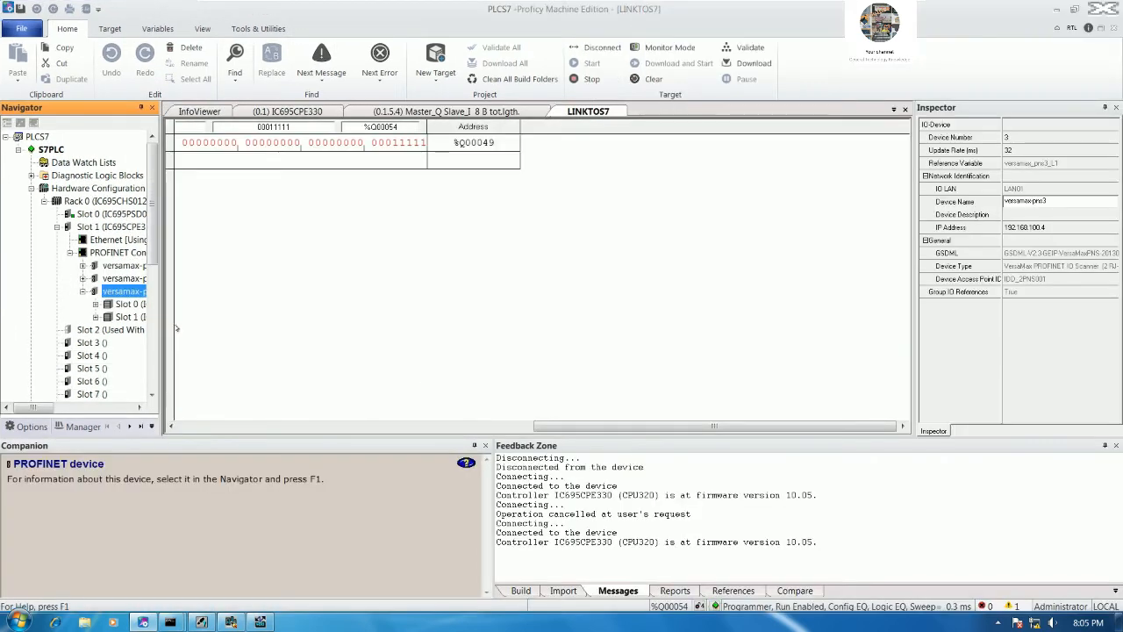
pyautogui.moveTo(161, 325); pyautogui.dragTo(229, 327)
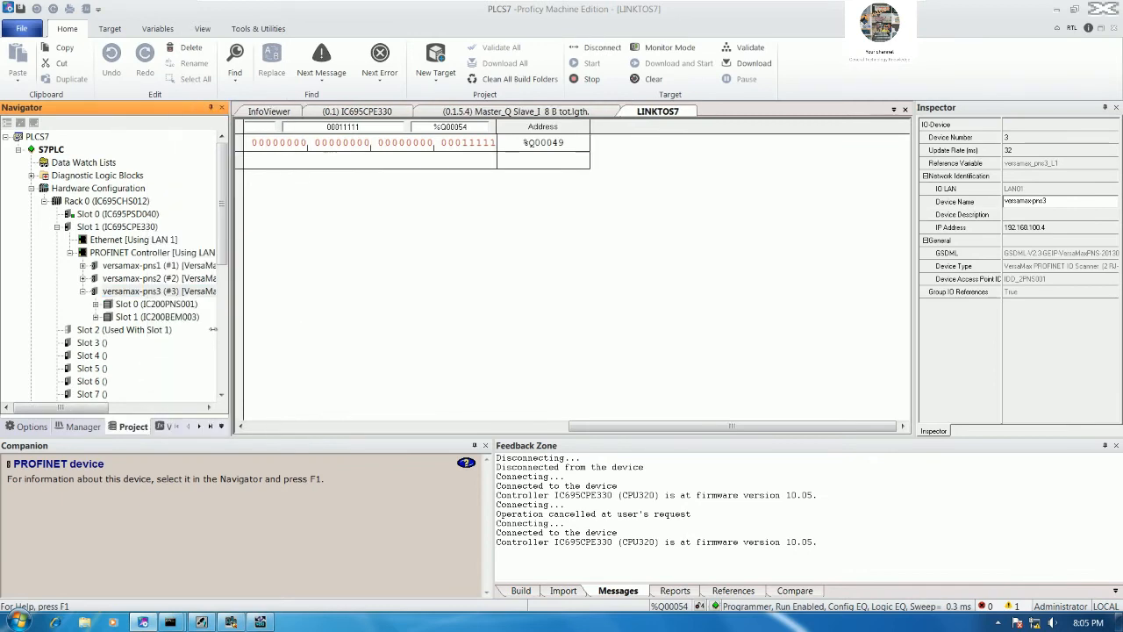
pyautogui.doubleClick(102, 317)
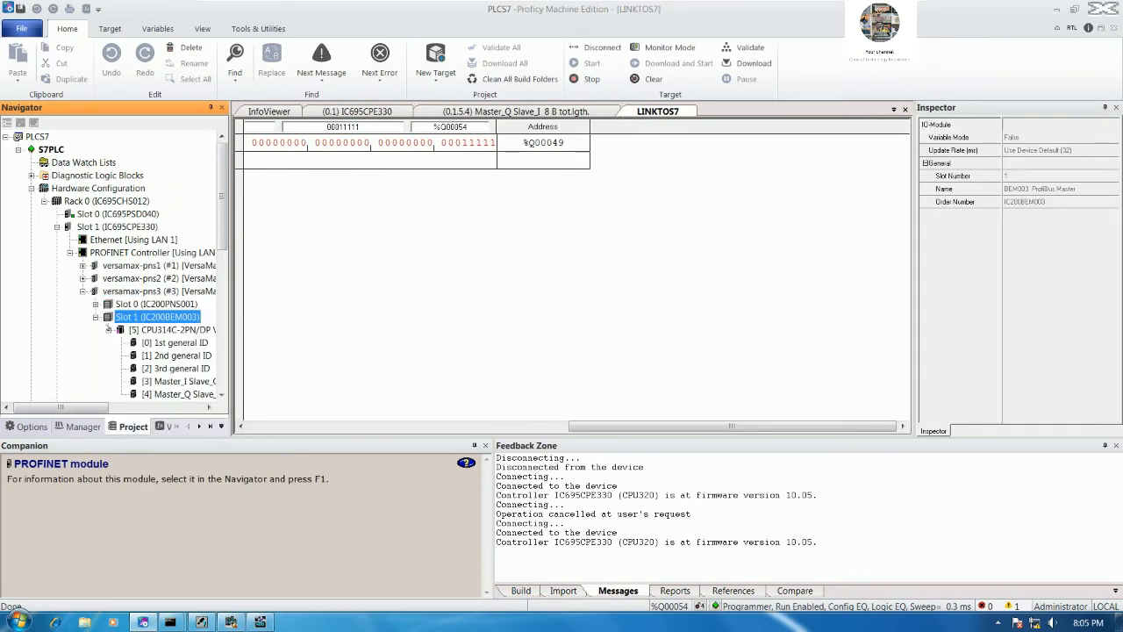
pyautogui.moveTo(225, 326); pyautogui.dragTo(260, 326)
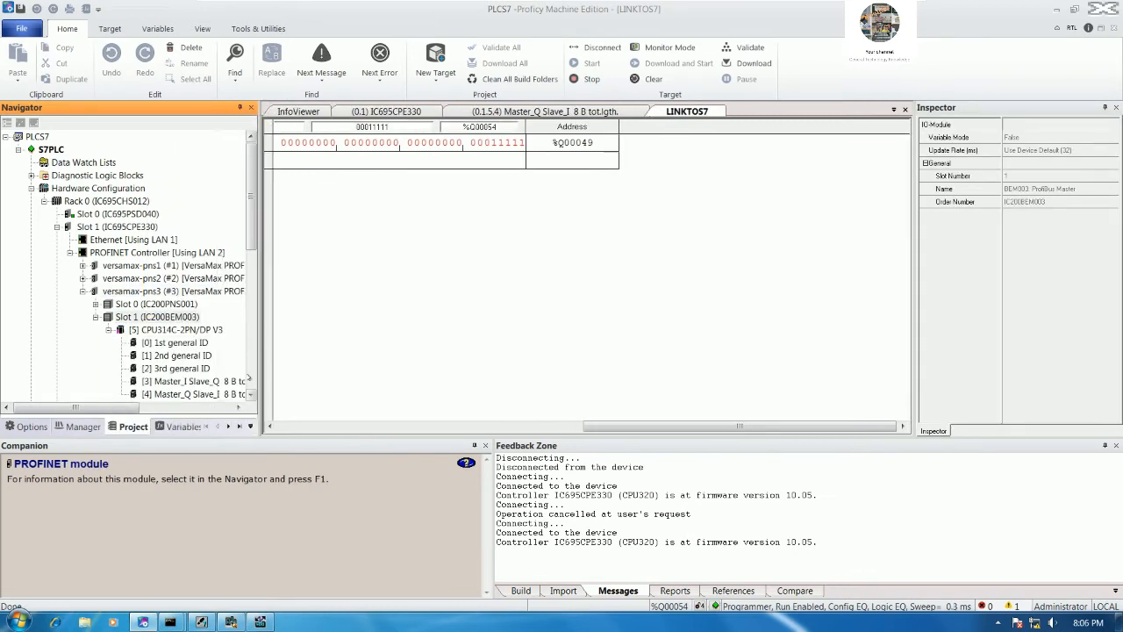
pyautogui.click(251, 395)
pyautogui.click(251, 395)
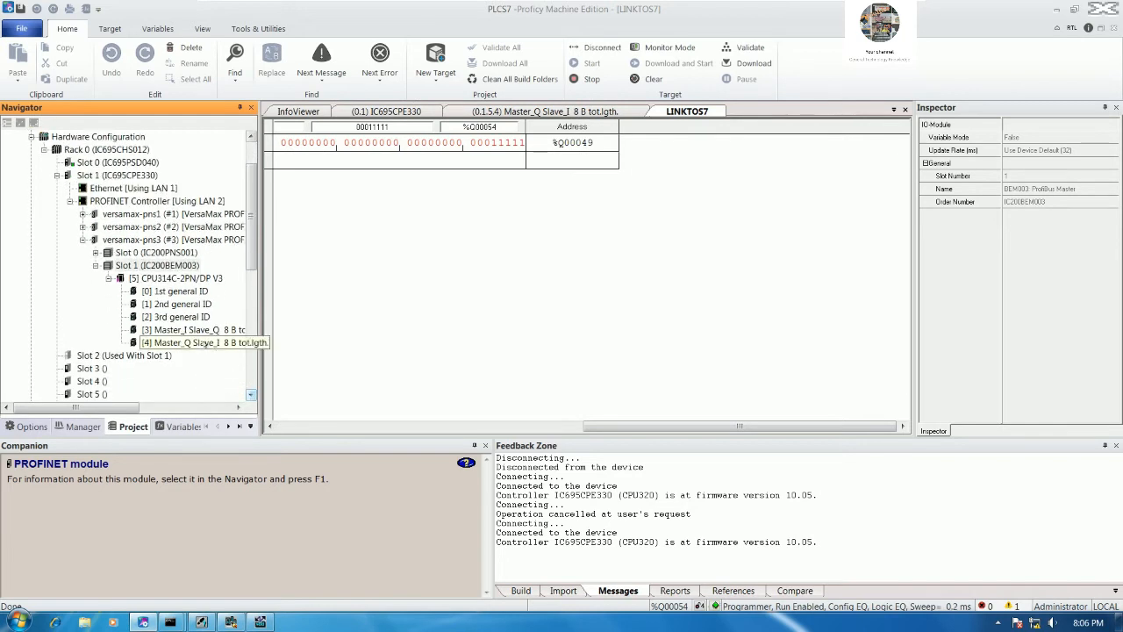
pyautogui.doubleClick(194, 331)
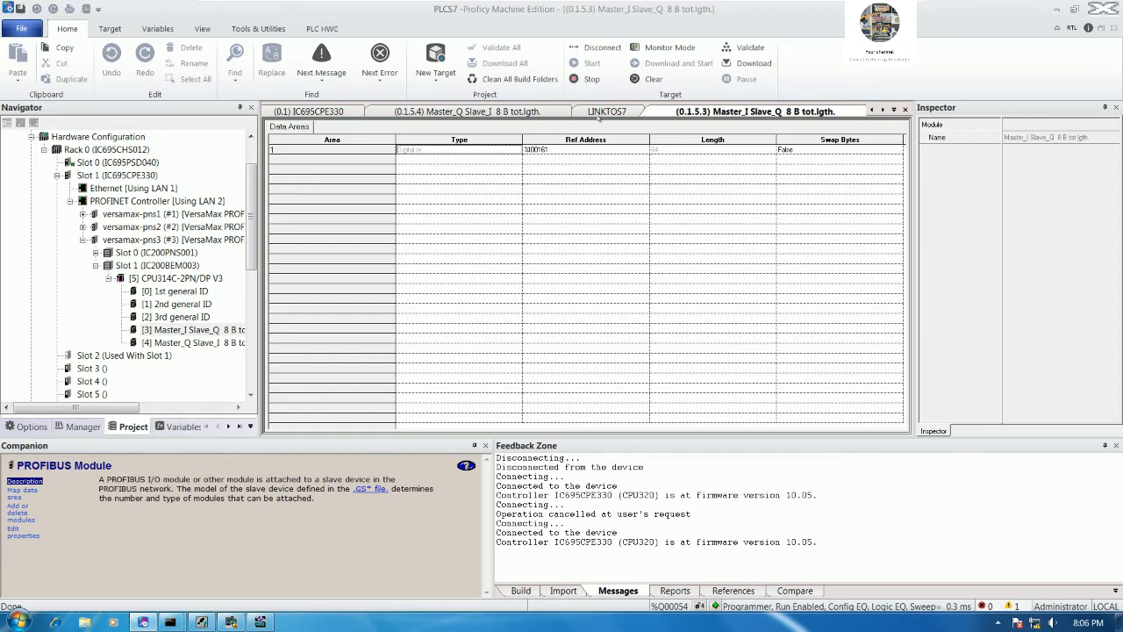
# Step: Return to the LINKTOS7 table and add the Master_I Slave_Q address %I161 in its second row
pyautogui.click(600, 112)
pyautogui.click(563, 164)
pyautogui.click(564, 164)
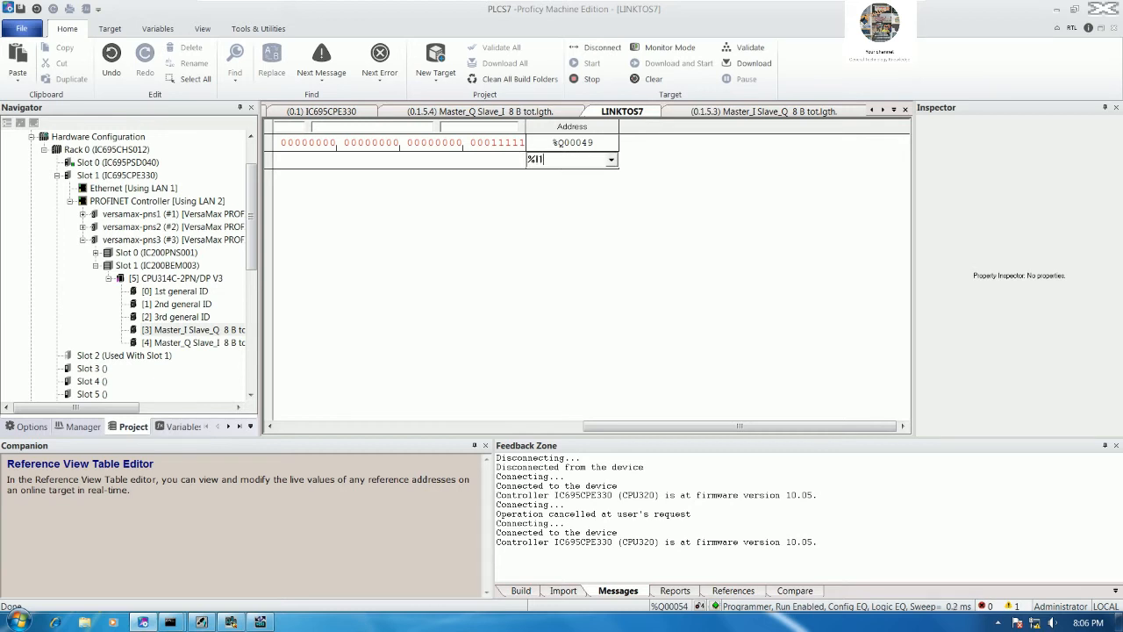
pyautogui.write('%I161')
pyautogui.press('Return')
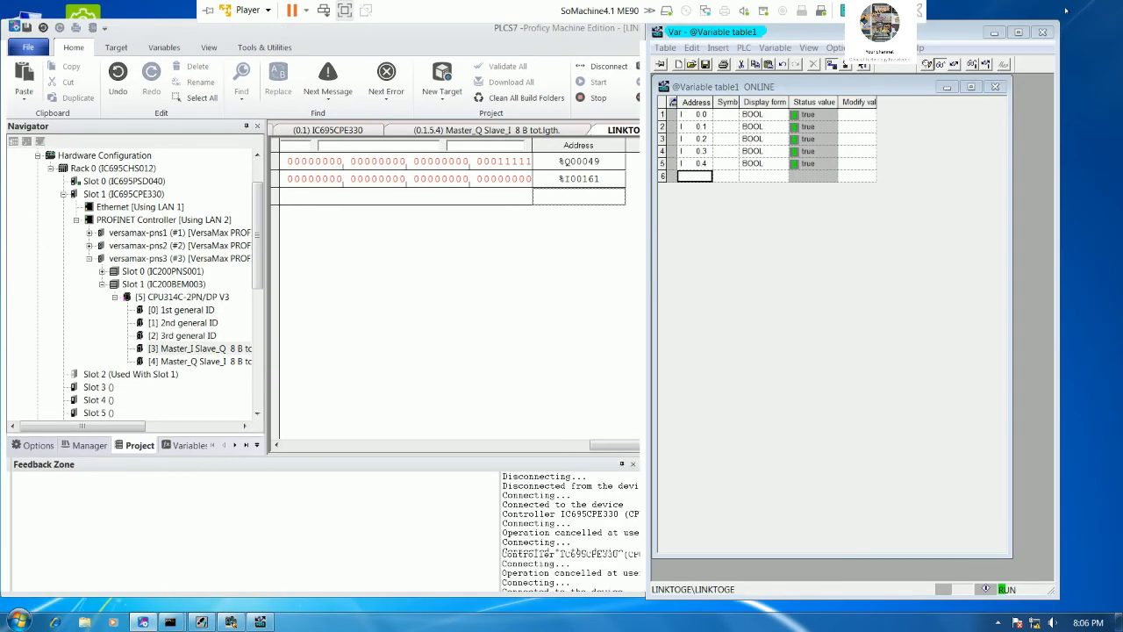
# Step: Restore the Machine Edition window beside the variable table and show the LINKTOS7 address column
pyautogui.click(1073, 11)
pyautogui.click(419, 406)
pyautogui.click(419, 407)
pyautogui.click(419, 407)
pyautogui.click(420, 406)
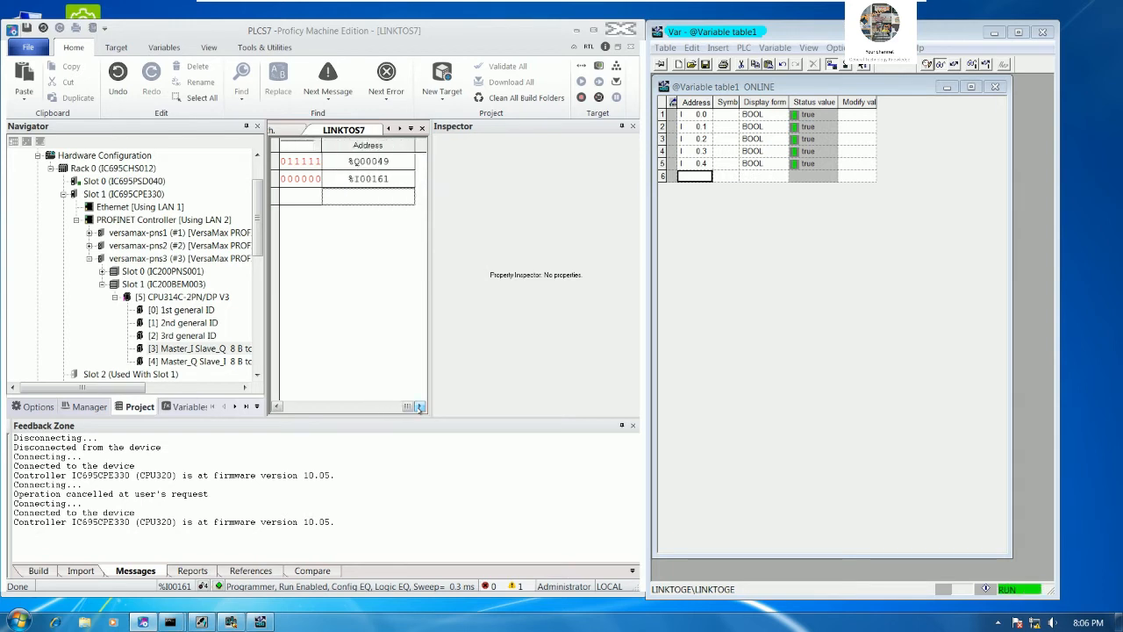
# Step: Narrow the Navigator and shift the LINKTOS7 columns so both rows' bit values and addresses fit in view
pyautogui.click(277, 407)
pyautogui.click(278, 406)
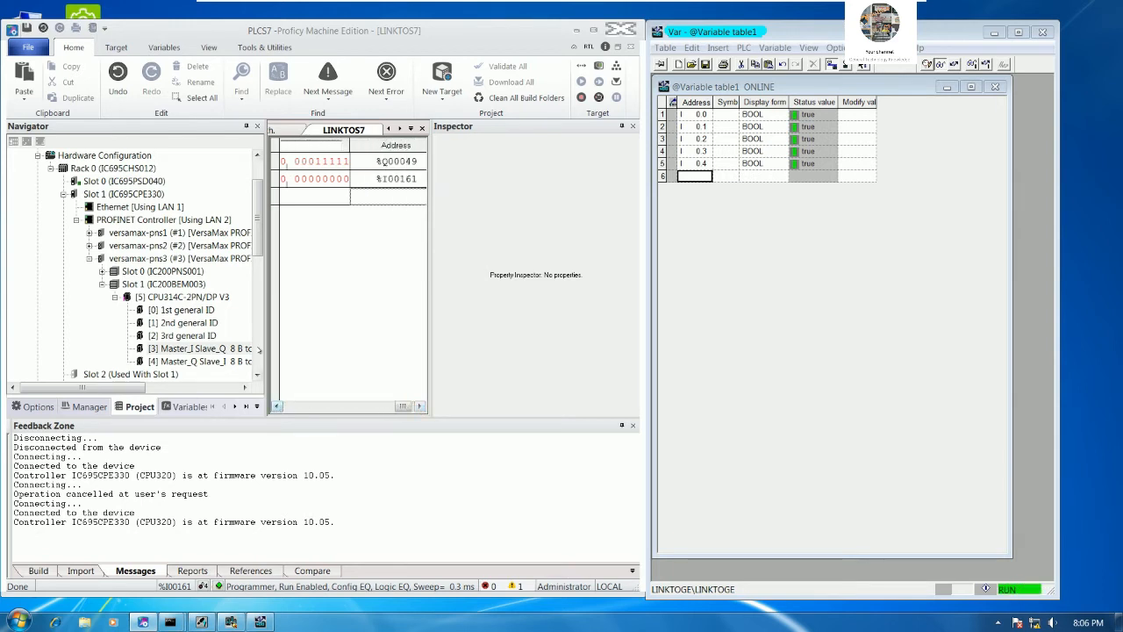
pyautogui.moveTo(266, 362); pyautogui.dragTo(203, 363)
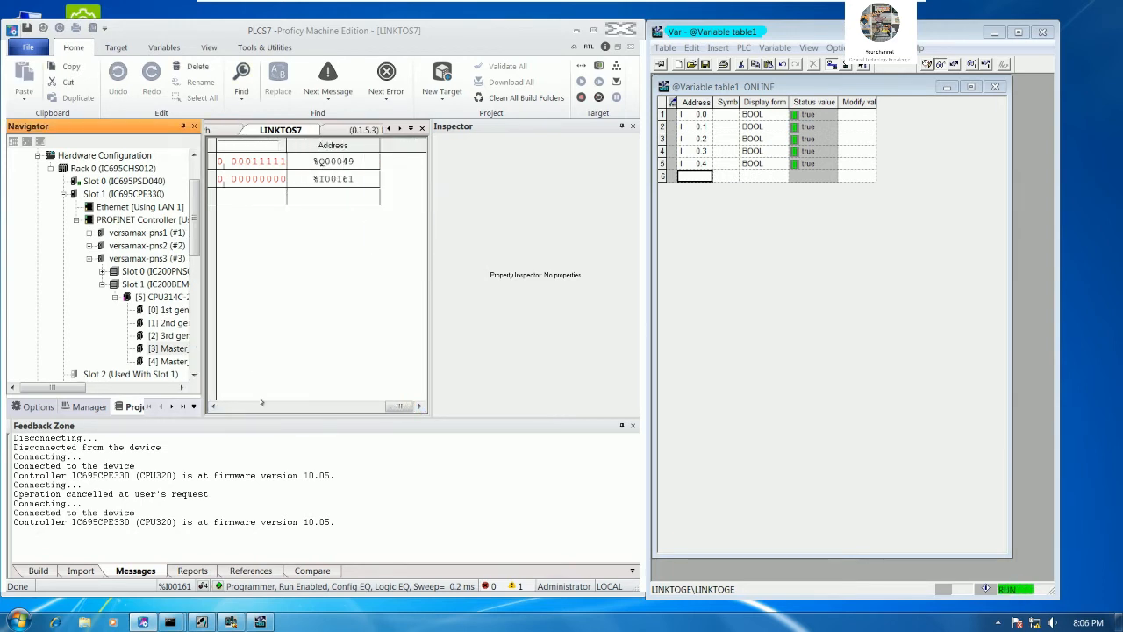
pyautogui.moveTo(300, 144); pyautogui.dragTo(329, 144)
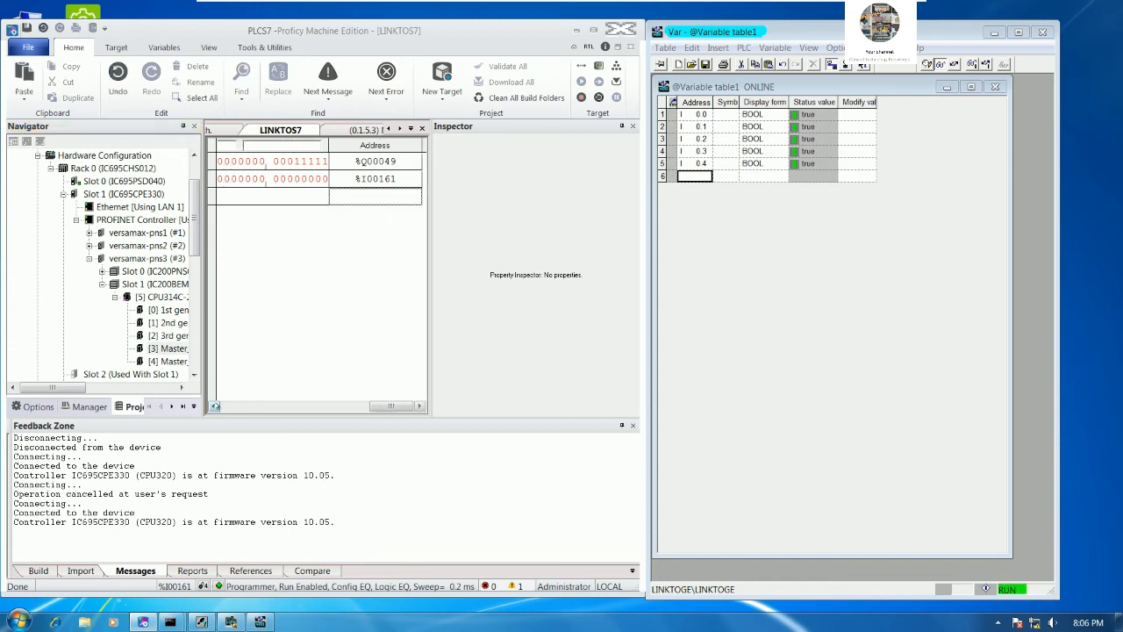
# Step: Switch to HW Config, review the MPI/DP interface's configured slave address areas, and minimize HW Config again
pyautogui.click(230, 621)
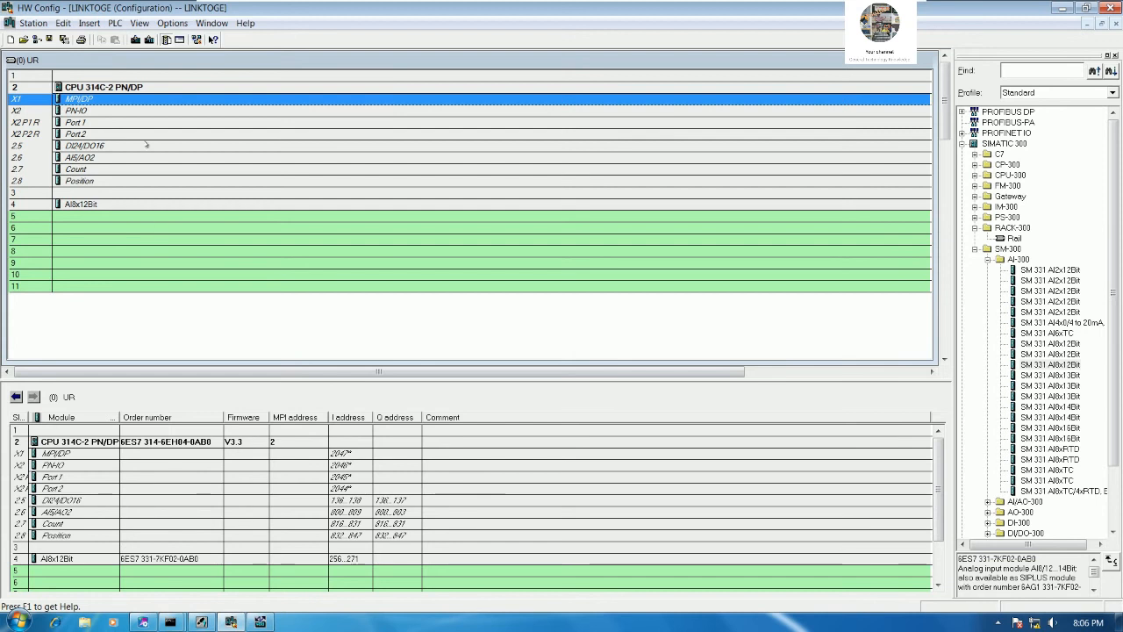
pyautogui.doubleClick(98, 100)
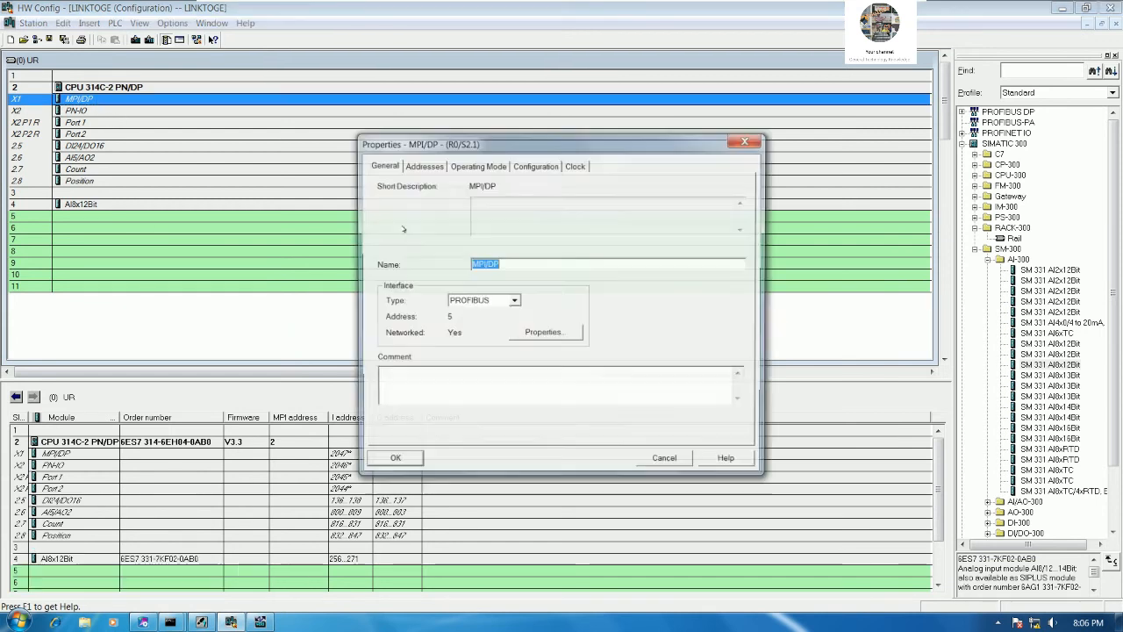
pyautogui.click(492, 165)
pyautogui.click(537, 165)
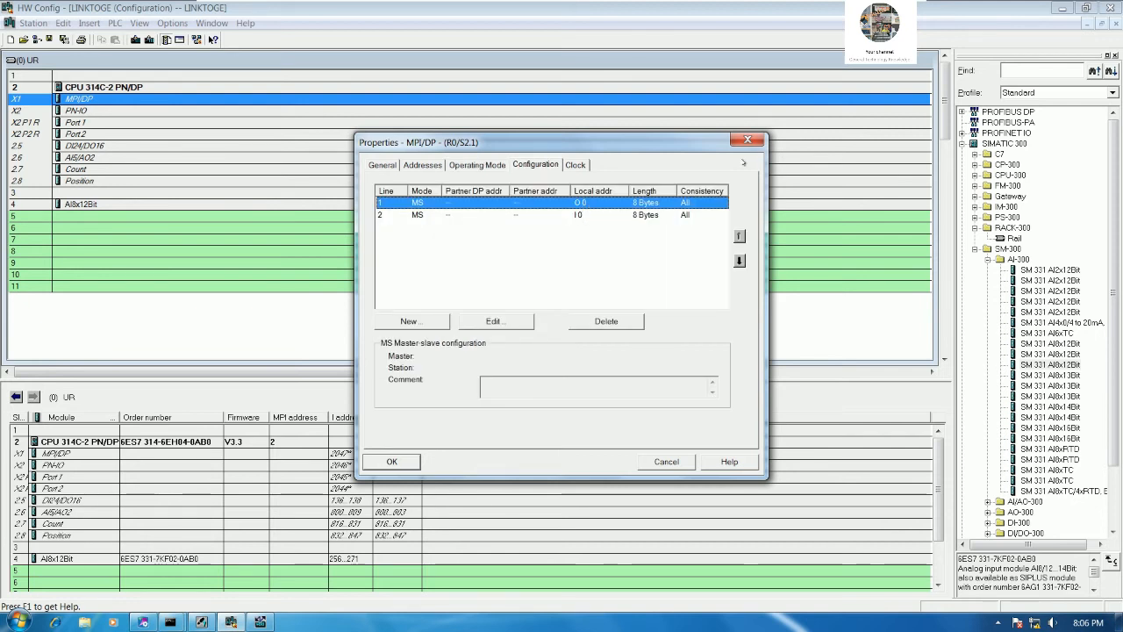
pyautogui.click(746, 139)
pyautogui.click(1063, 8)
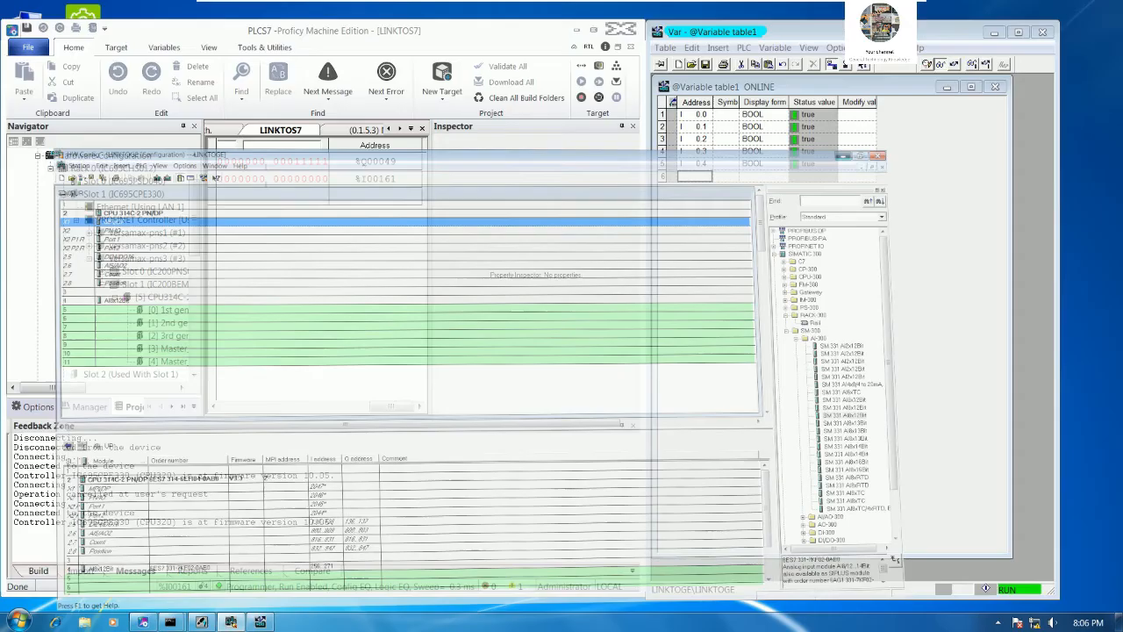
pyautogui.write('Q0.0')
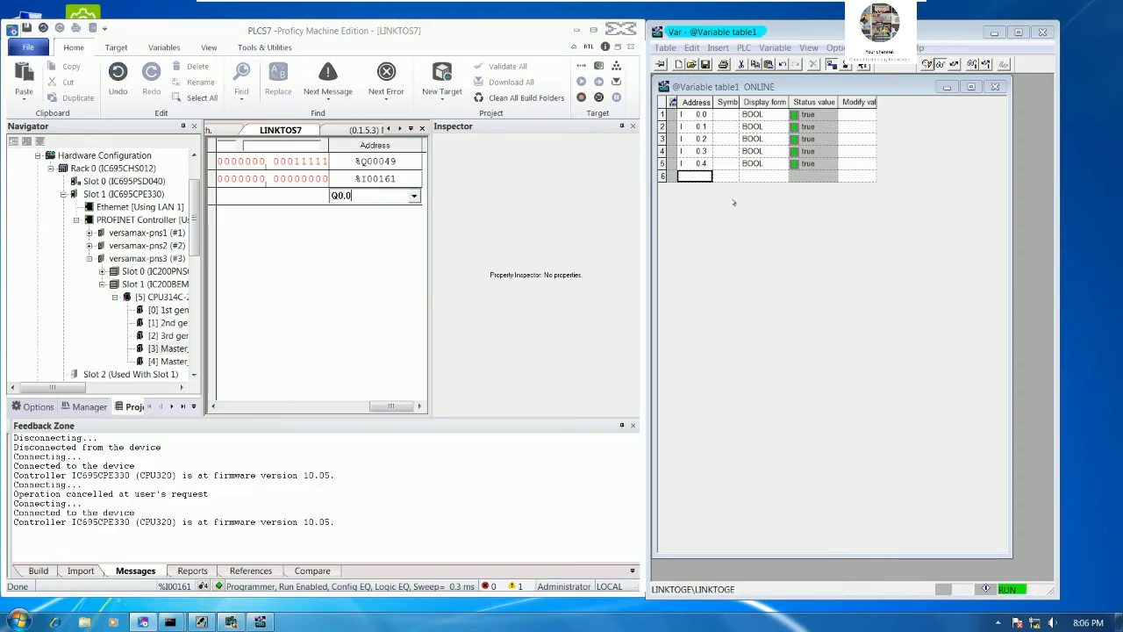
pyautogui.press('Return')
pyautogui.press('Return')
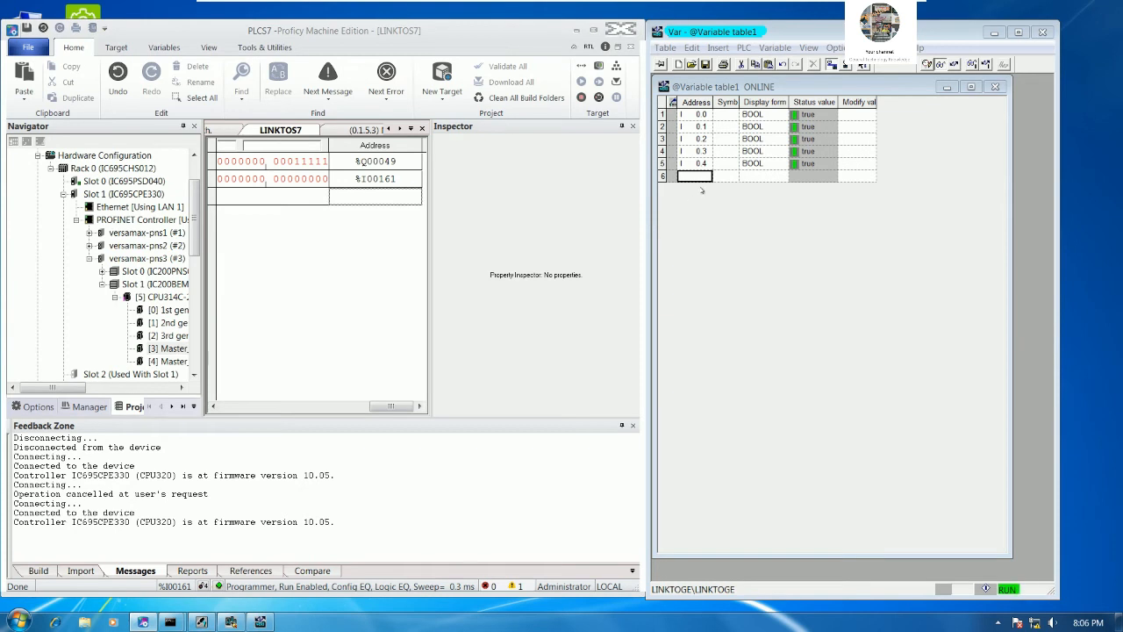
# Step: Add the output addresses Q 0.0, Q 0.1, Q 0.2 and Q 0.3 to the end of the online variable table
pyautogui.click(703, 179)
pyautogui.write('Q ')
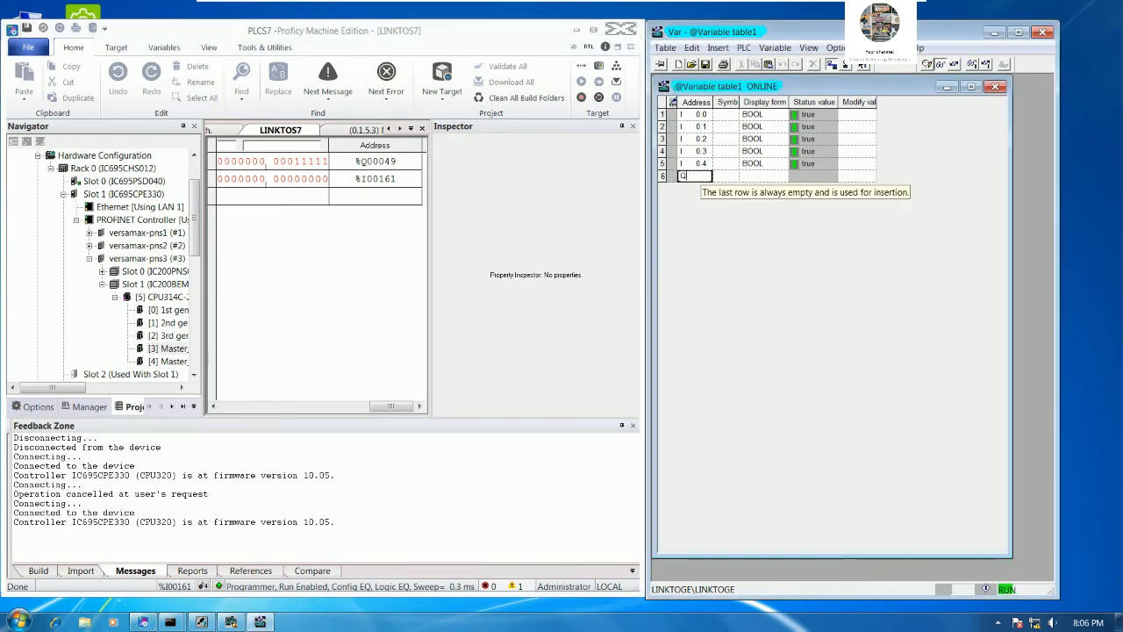
pyautogui.write('0.0')
pyautogui.press('Return')
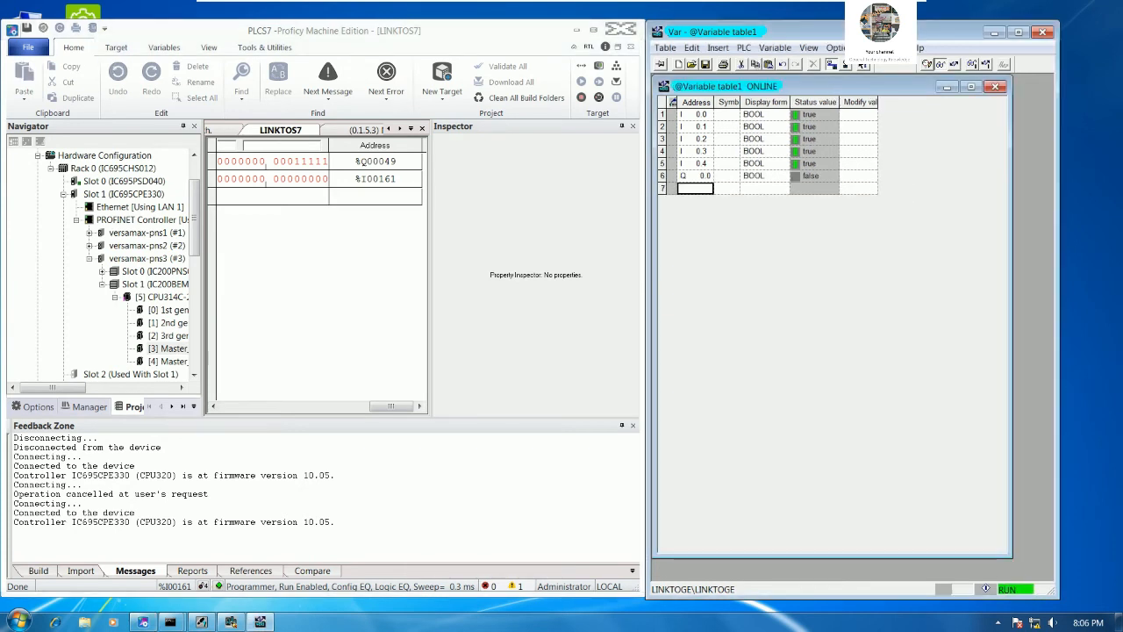
pyautogui.write('Q')
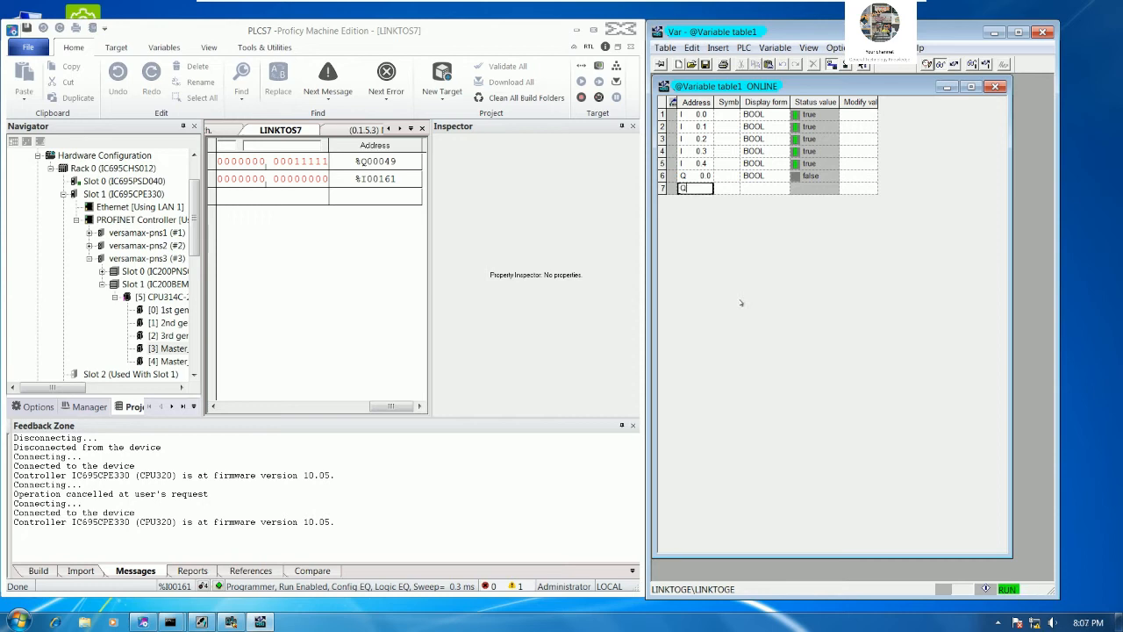
pyautogui.write(' 0.1')
pyautogui.press('Return')
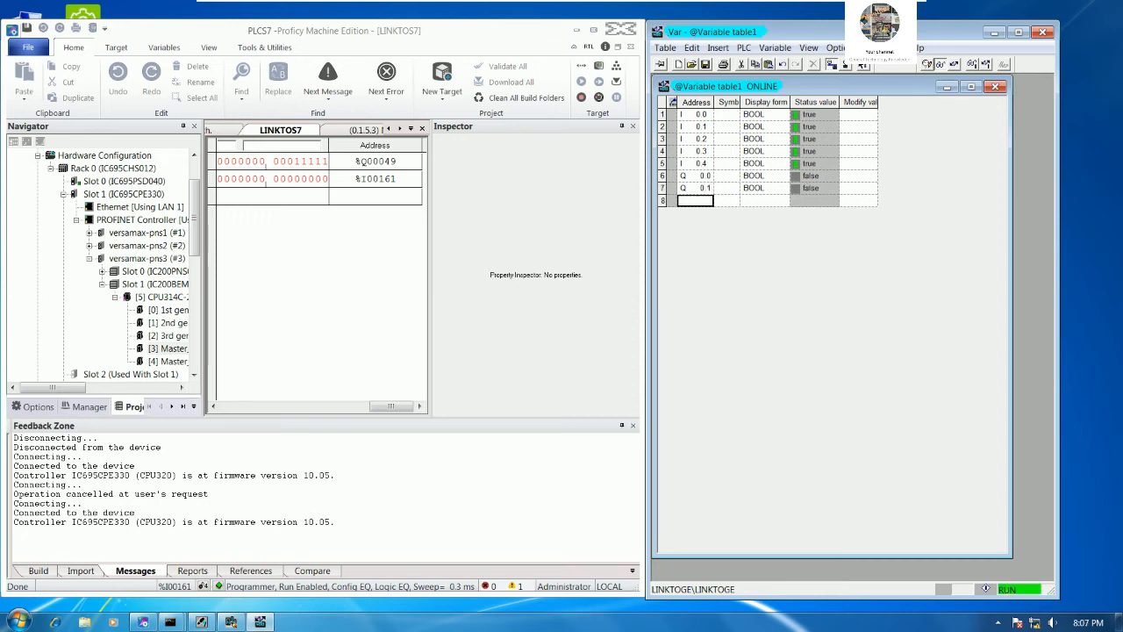
pyautogui.write('Q0.2')
pyautogui.press('Return')
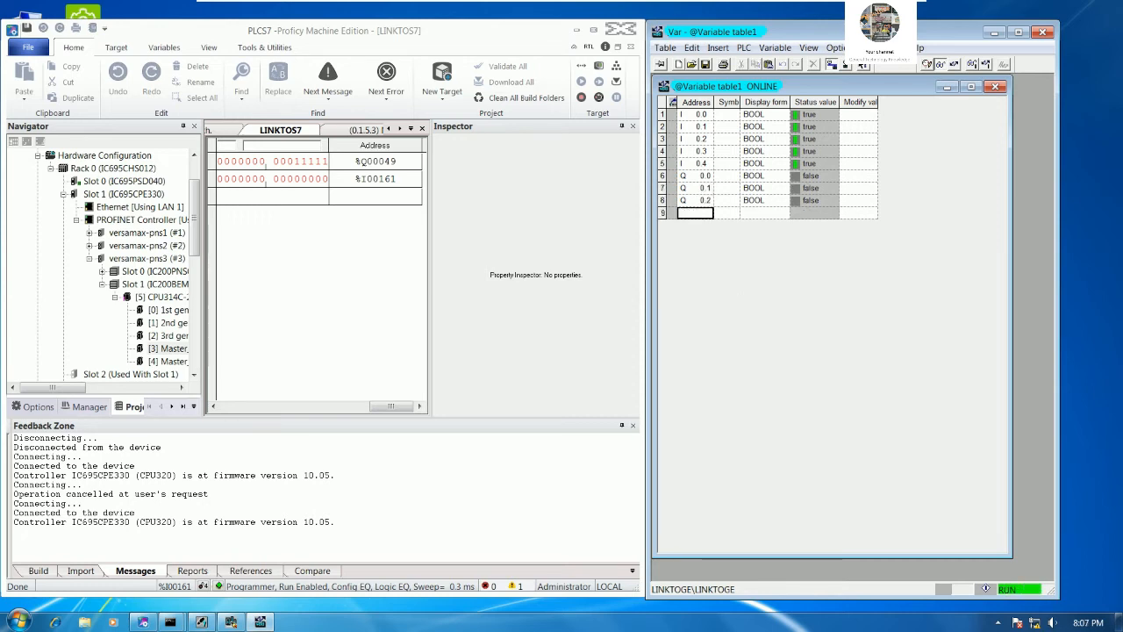
pyautogui.write('Q 0.3')
pyautogui.press('Return')
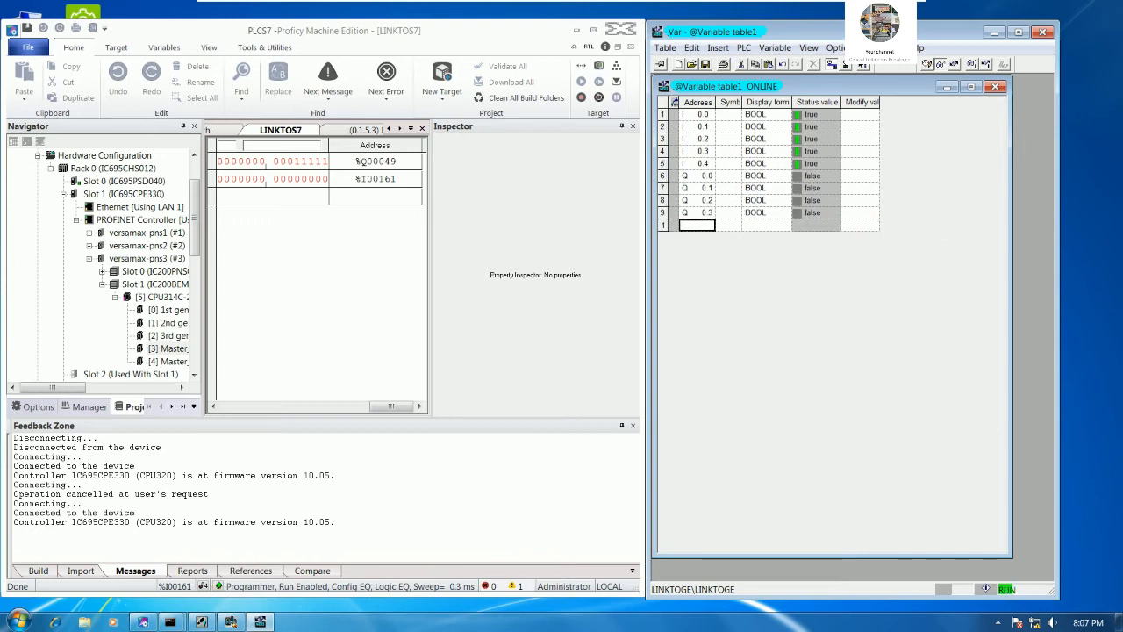
# Step: Modify output Q 0.0 to 1 in the variable table and select bit %I00161 in LINKTOS7
pyautogui.click(859, 177)
pyautogui.write('1')
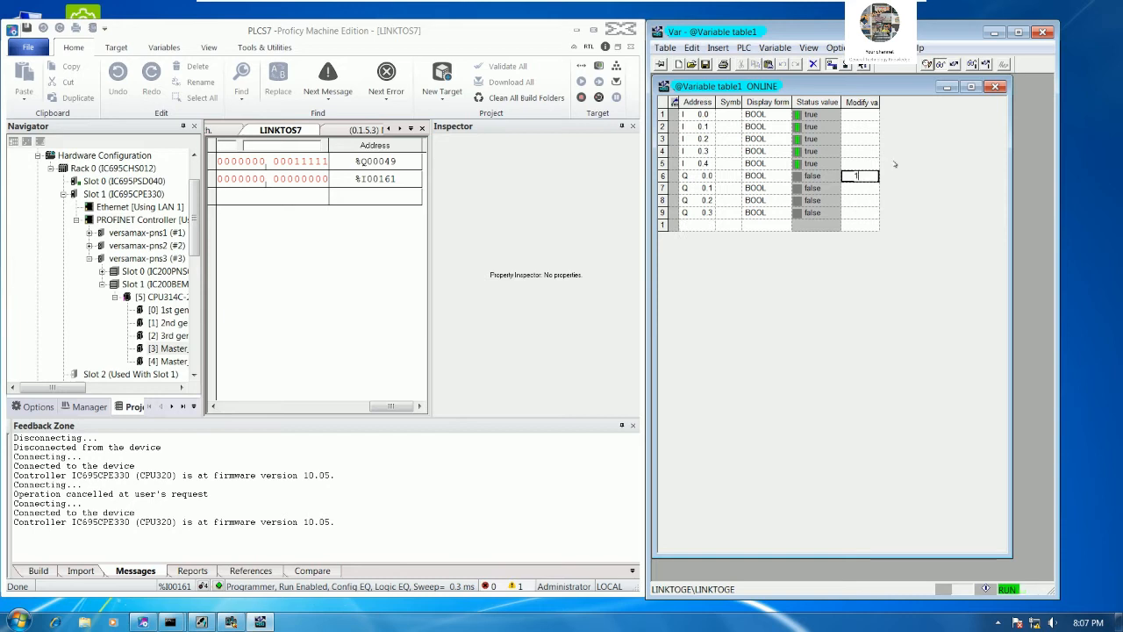
pyautogui.press('Return')
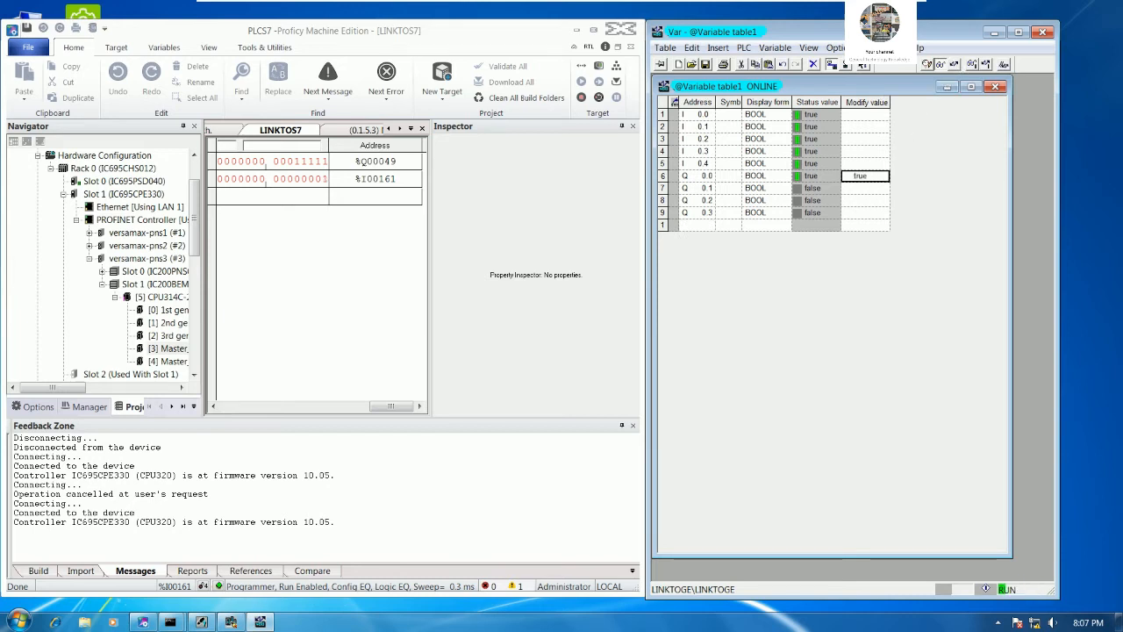
pyautogui.click(344, 185)
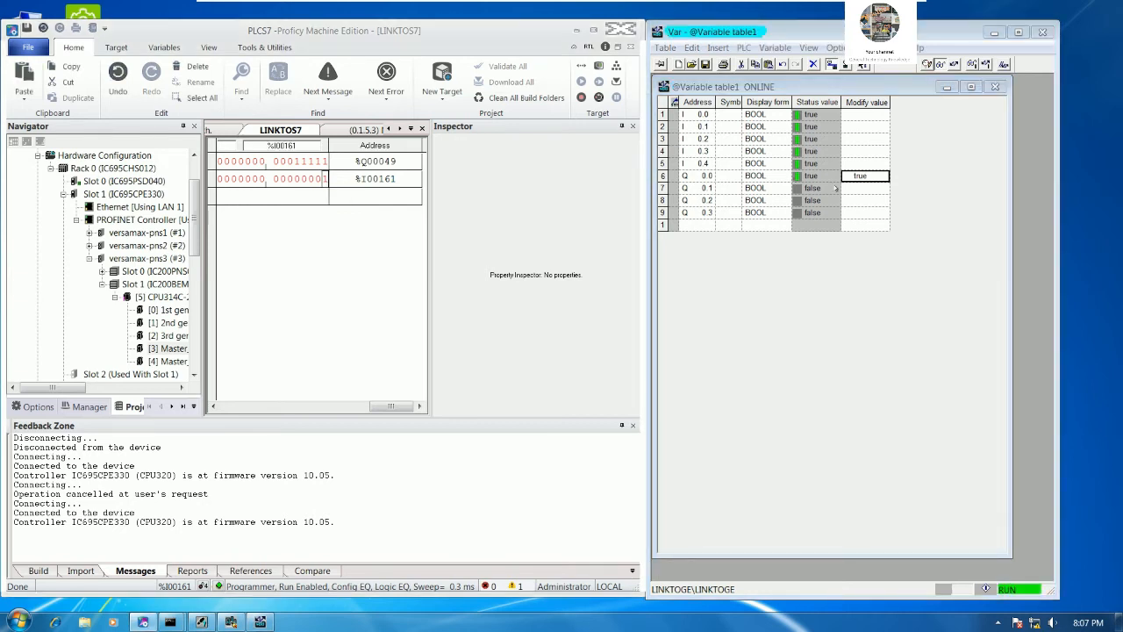
# Step: Modify outputs Q 0.1, Q 0.2 and Q 0.3 to 1 in the variable table
pyautogui.click(864, 187)
pyautogui.write('1')
pyautogui.press('Return')
pyautogui.click(864, 200)
pyautogui.write('1')
pyautogui.press('Return')
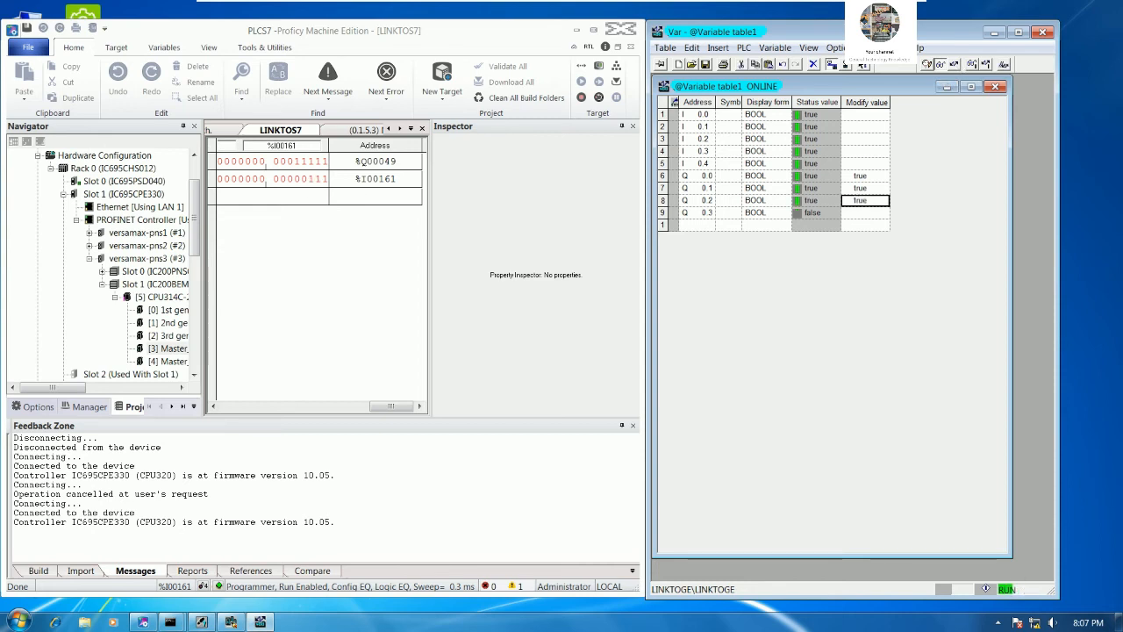
pyautogui.click(865, 212)
pyautogui.write('1')
pyautogui.click(955, 65)
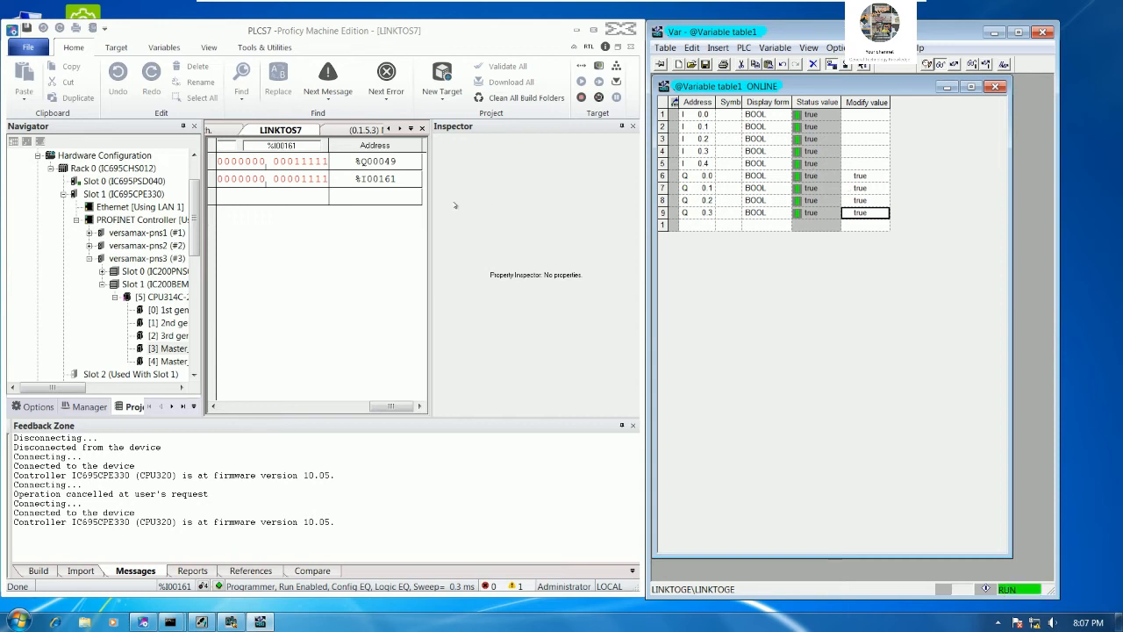
# Step: Reset output bits %Q00049 through %Q00053 to 0 in the LINKTOS7 table
pyautogui.click(325, 163)
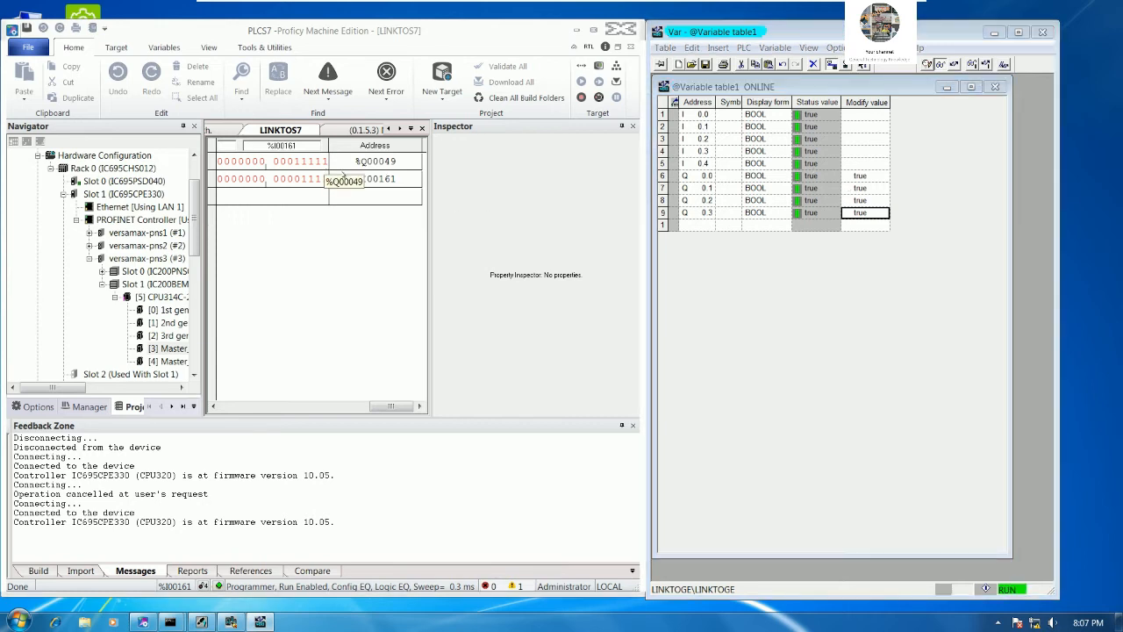
pyautogui.write('0')
pyautogui.click(318, 163)
pyautogui.write('0')
pyautogui.click(311, 163)
pyautogui.write('000')
pyautogui.press('Left')
pyautogui.write('0')
pyautogui.press('Left')
pyautogui.write('0')
pyautogui.press('Down')
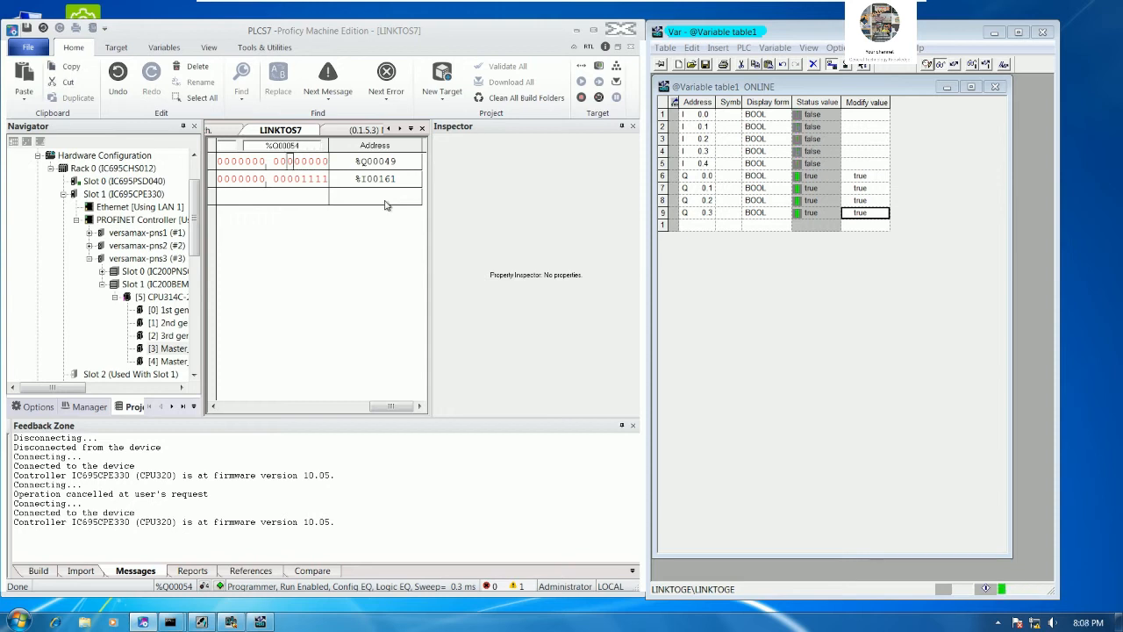
# Step: Modify outputs Q 0.0, Q 0.1, Q 0.2 and Q 0.3 back to 0 in the variable table
pyautogui.click(864, 176)
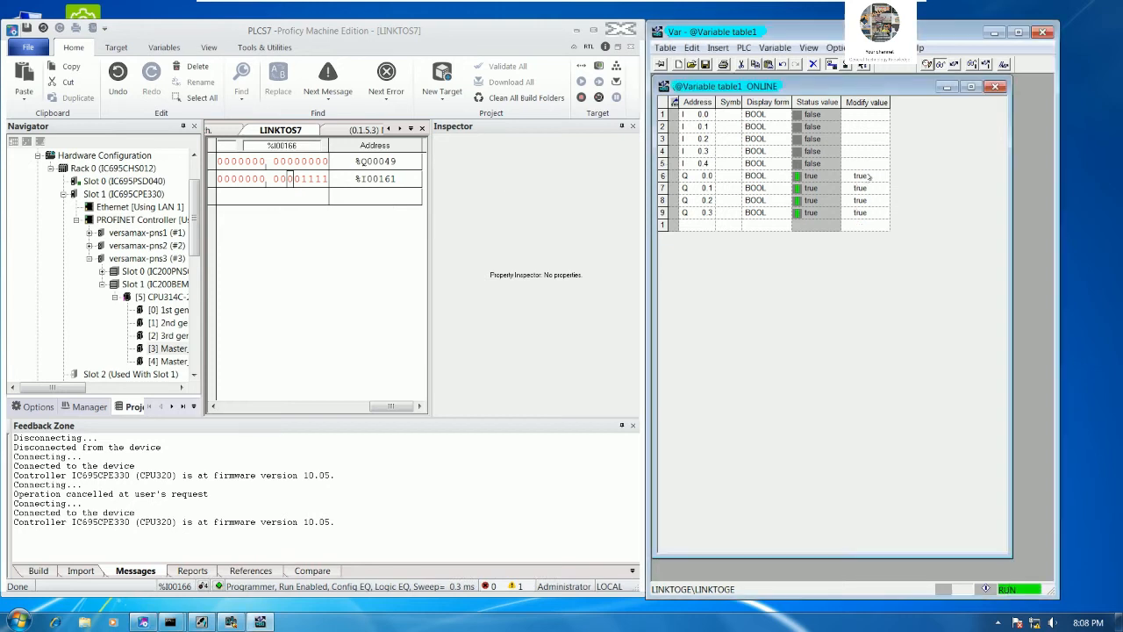
pyautogui.click(868, 176)
pyautogui.write('0')
pyautogui.click(957, 64)
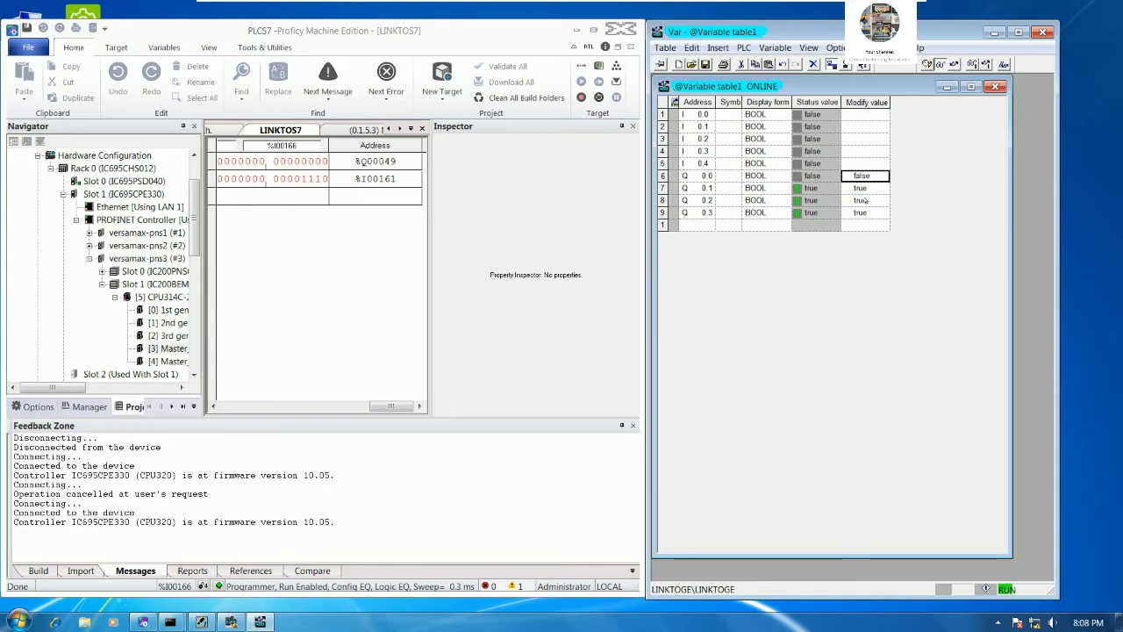
pyautogui.click(864, 188)
pyautogui.write('0')
pyautogui.click(955, 65)
pyautogui.click(864, 200)
pyautogui.write('0')
pyautogui.click(954, 65)
pyautogui.click(864, 212)
pyautogui.write('0')
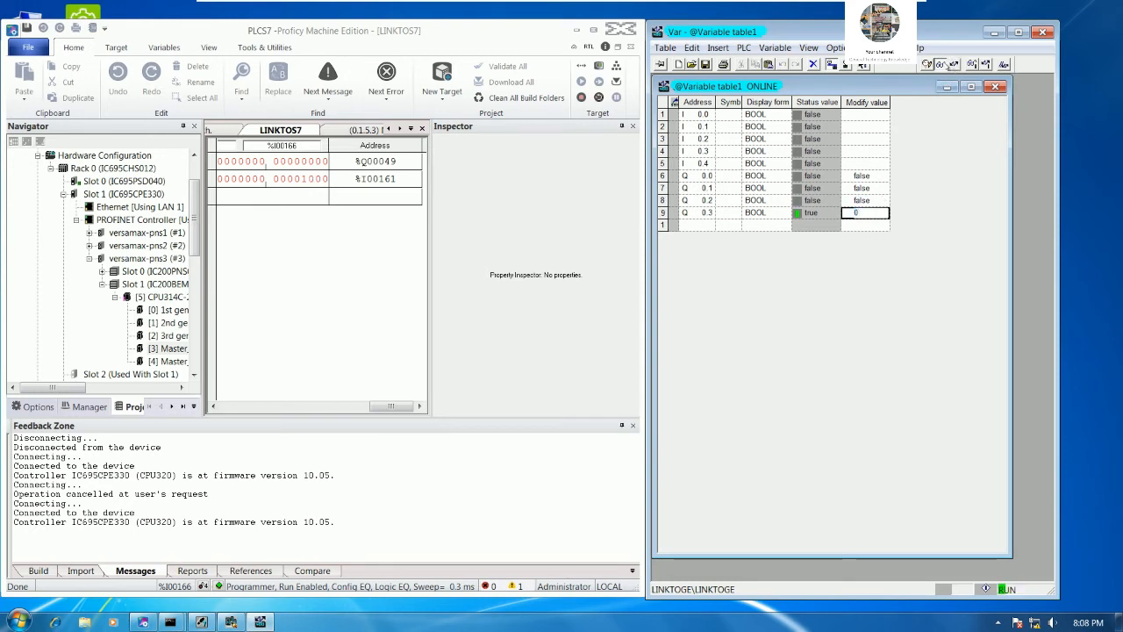
pyautogui.click(955, 65)
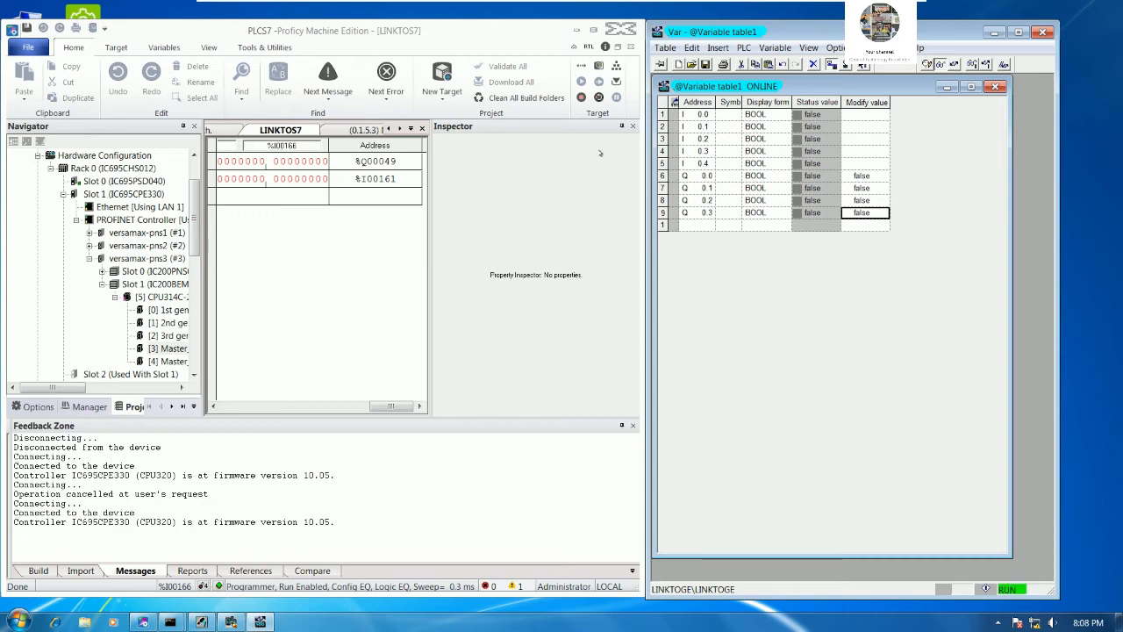
# Step: Maximize Machine Edition and show all bytes of both LINKTOS7 rows together with the address column
pyautogui.click(594, 31)
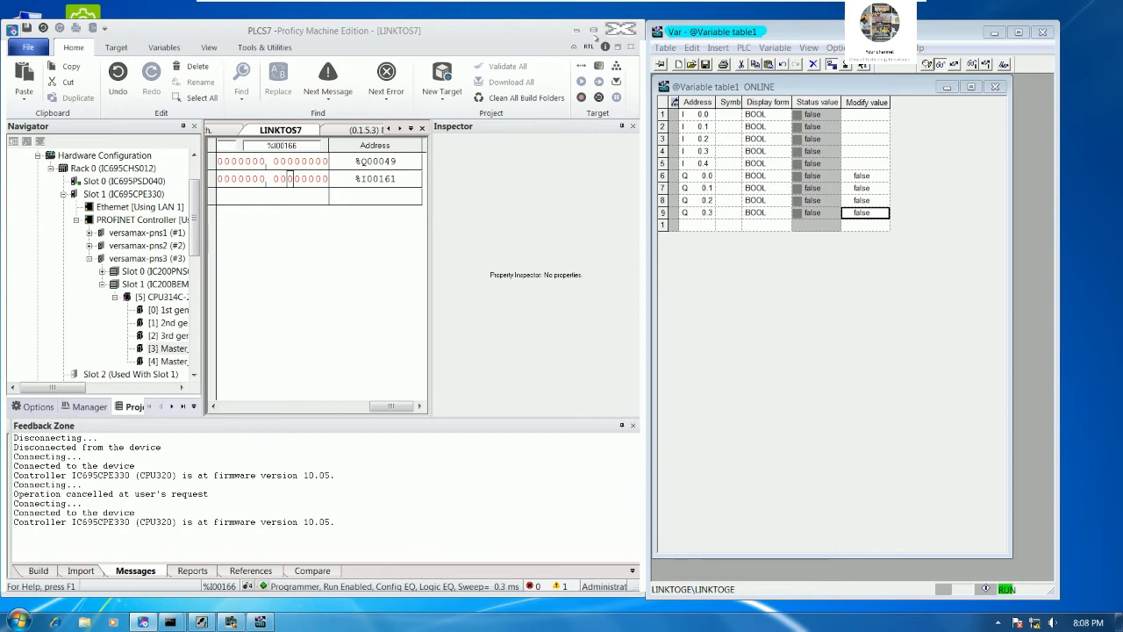
pyautogui.click(593, 30)
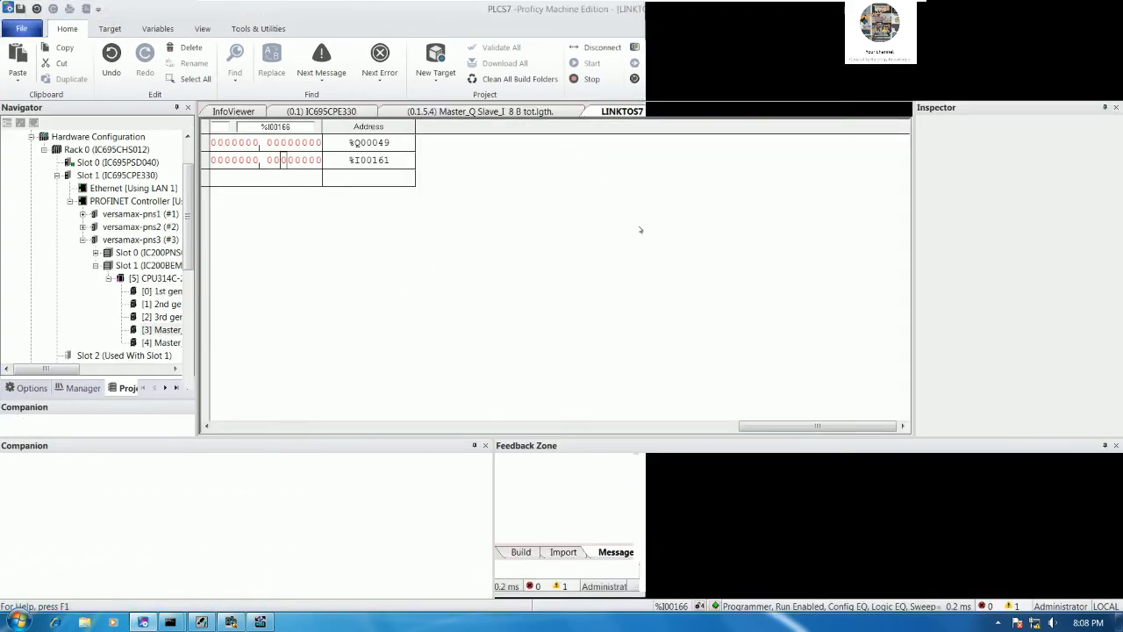
pyautogui.moveTo(770, 428); pyautogui.dragTo(243, 427)
pyautogui.click(685, 180)
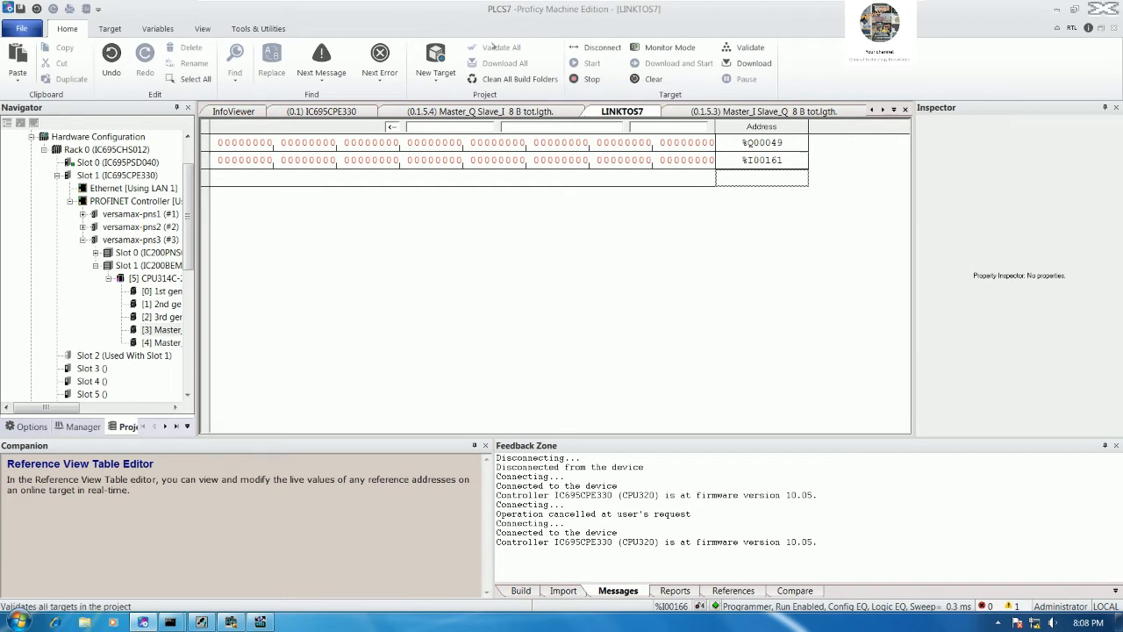
# Step: Disconnect from the controller, and widen the Feedback Zone and the Navigator
pyautogui.click(597, 47)
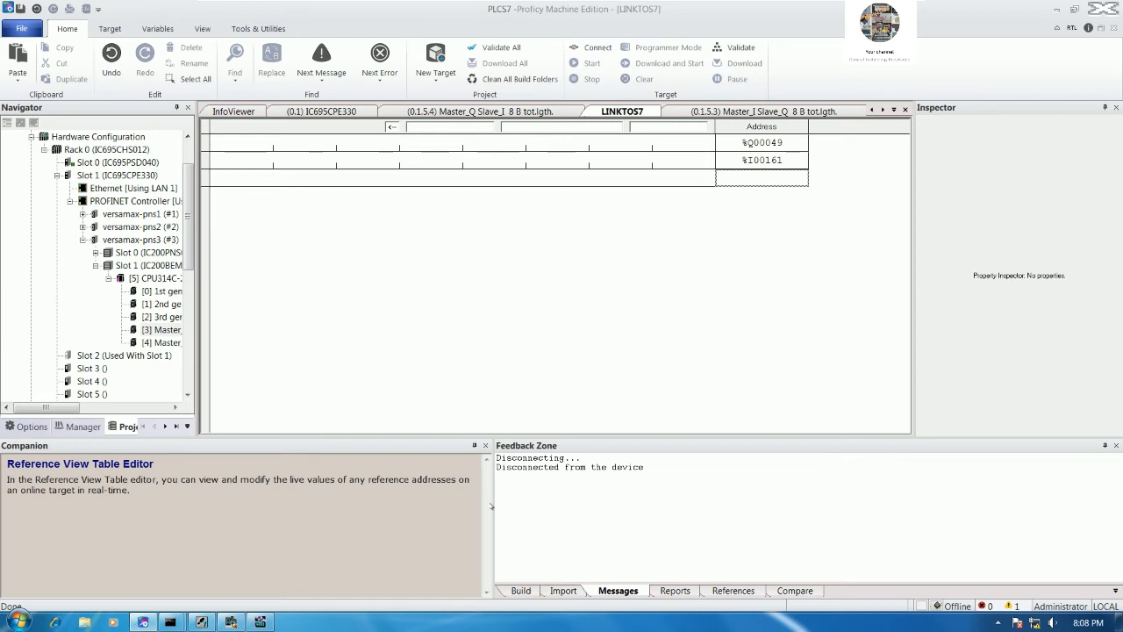
pyautogui.moveTo(491, 502); pyautogui.dragTo(204, 503)
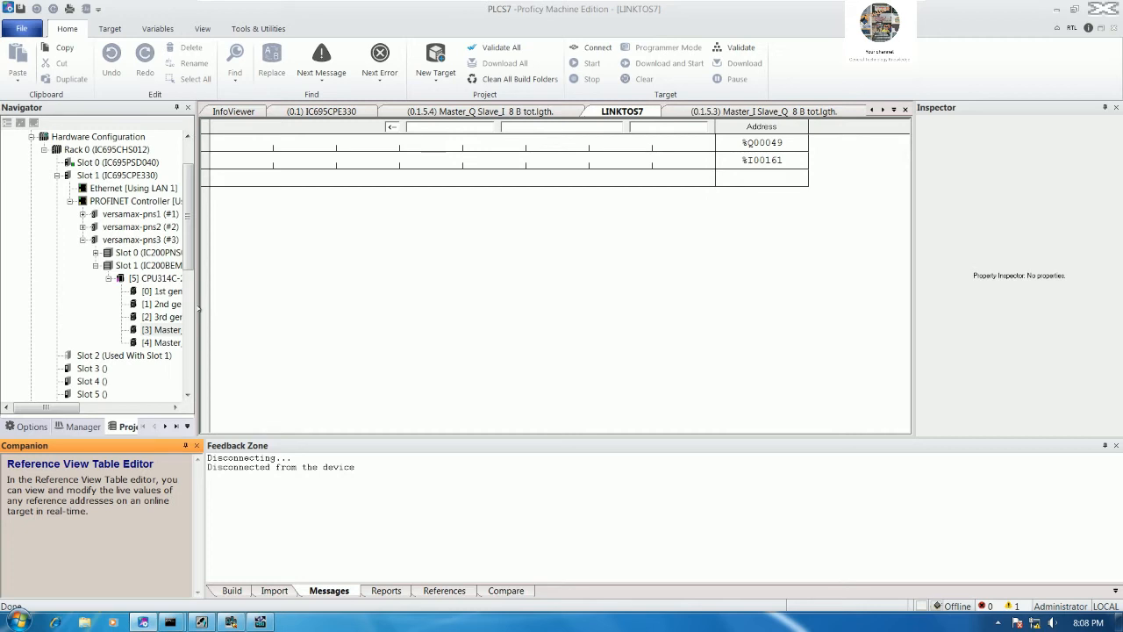
pyautogui.moveTo(193, 314); pyautogui.dragTo(222, 313)
# Step: Collapse the hardware configuration down to Rack 0 (IC695CHS012) in the Navigator and expand Program Blocks
pyautogui.scroll(-2, 105, 263)
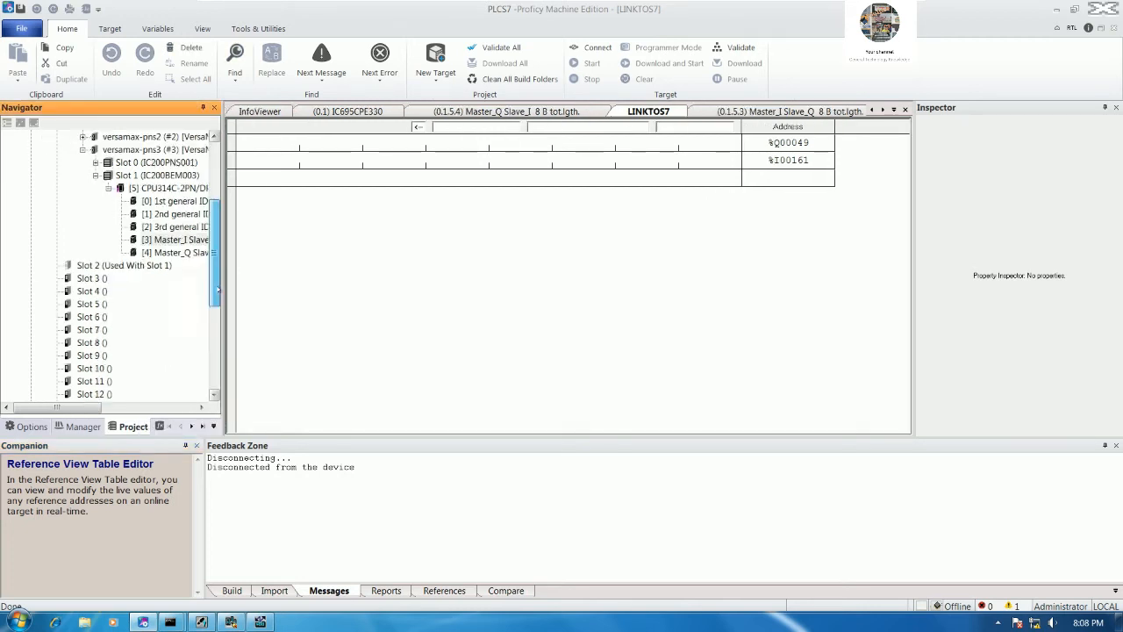
pyautogui.scroll(5, 81, 281)
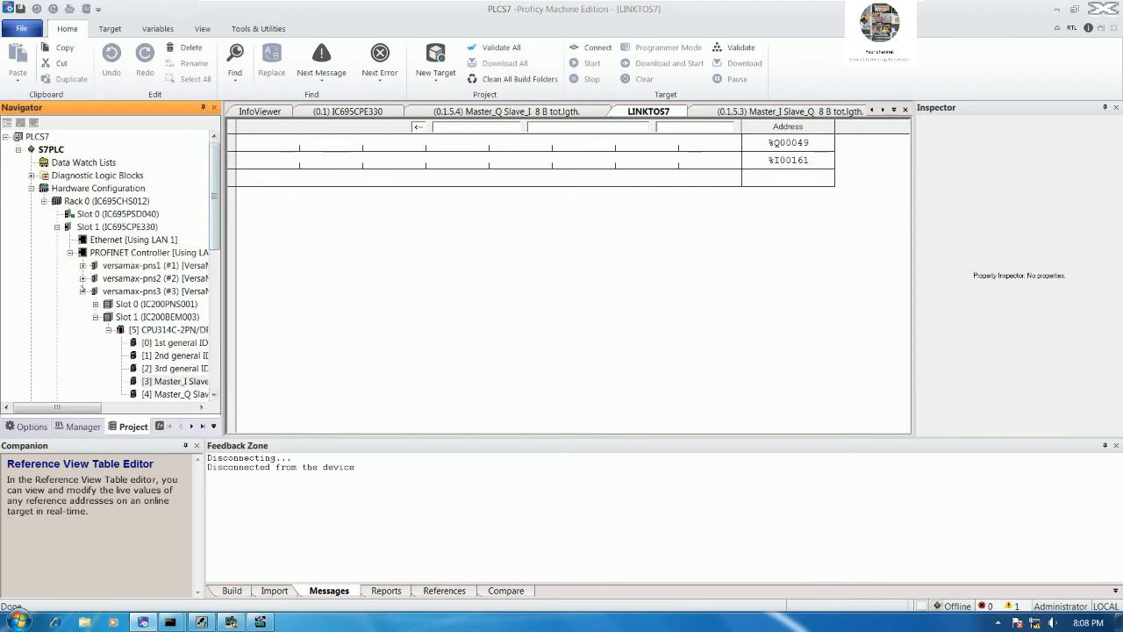
pyautogui.click(70, 253)
pyautogui.click(57, 227)
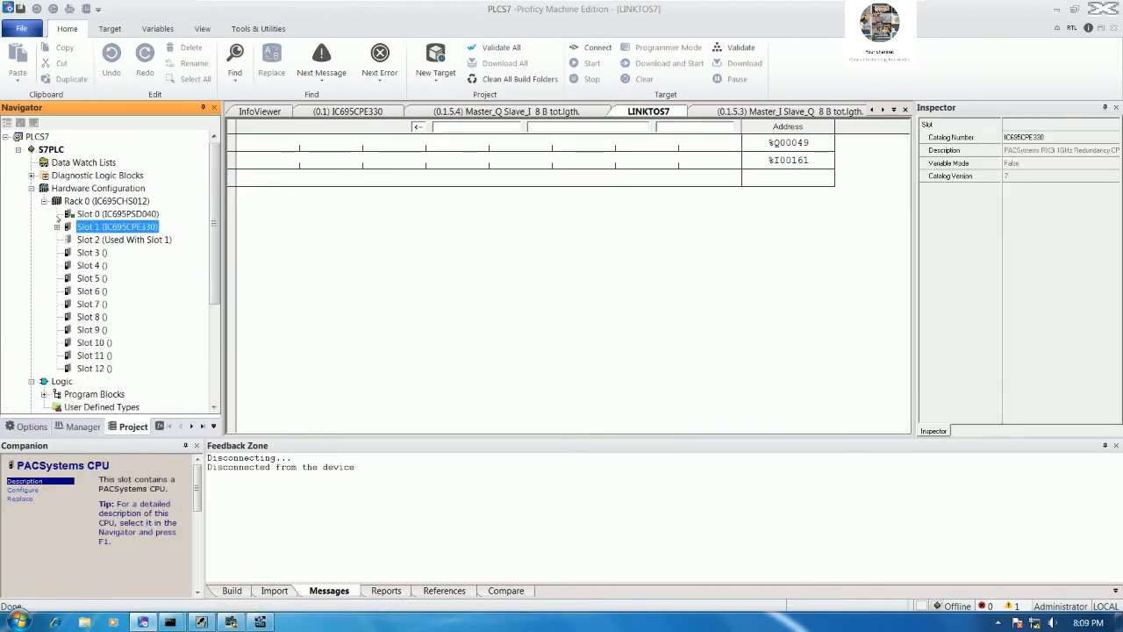
pyautogui.click(43, 201)
pyautogui.click(44, 226)
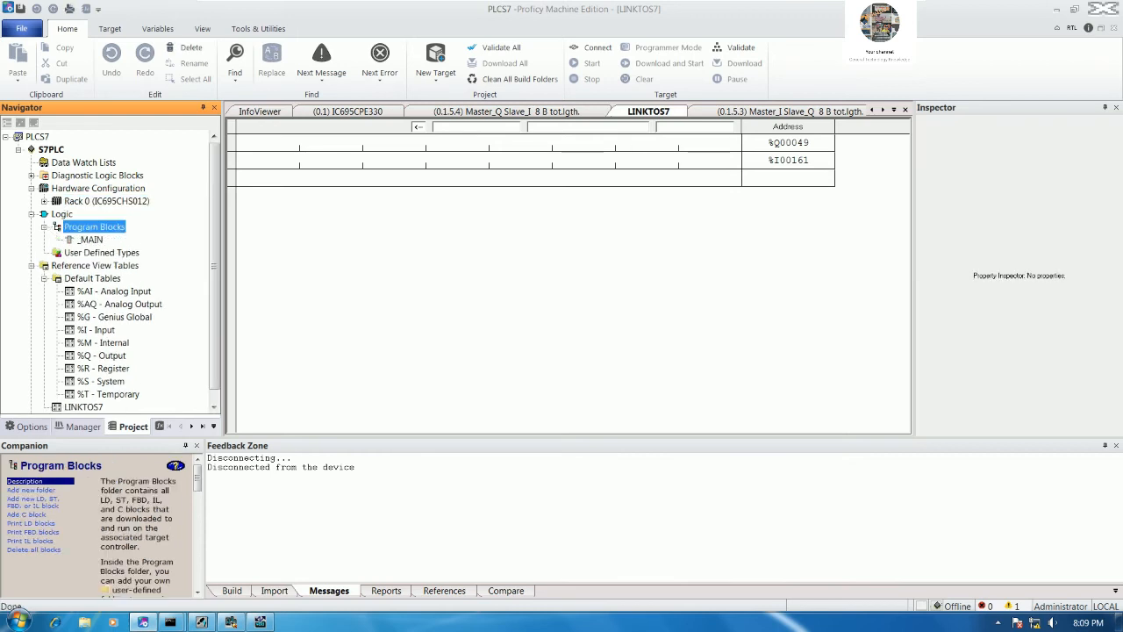
# Step: Open the _MAIN block and add the comment "CONTROL MOTOR TO PLC S7-300" on its first rung
pyautogui.doubleClick(91, 240)
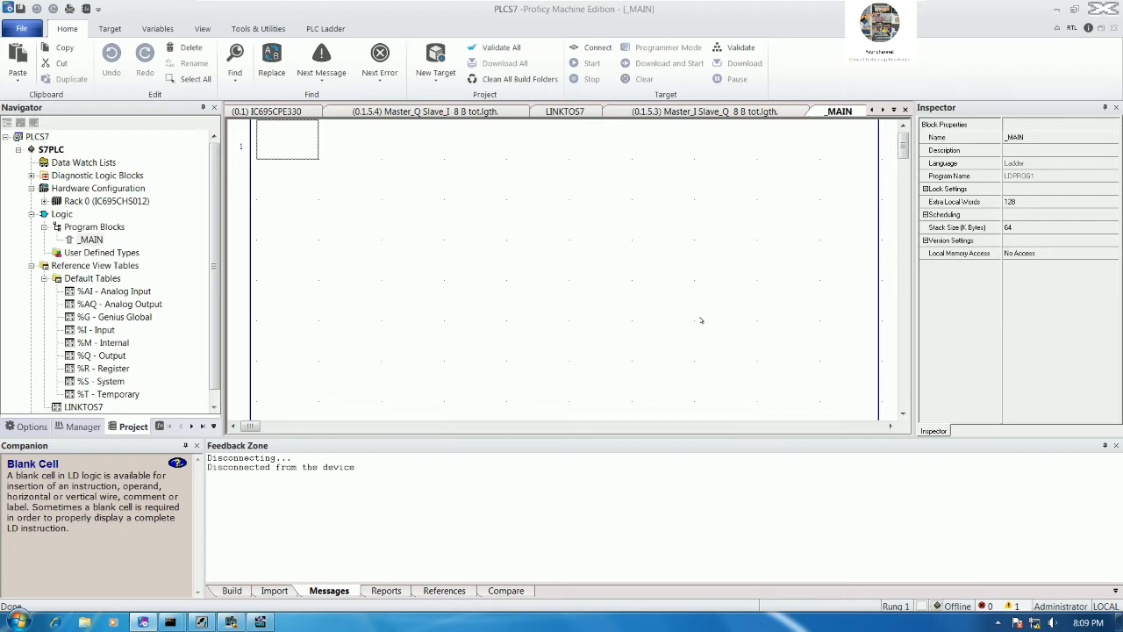
pyautogui.write('comment')
pyautogui.press('Return')
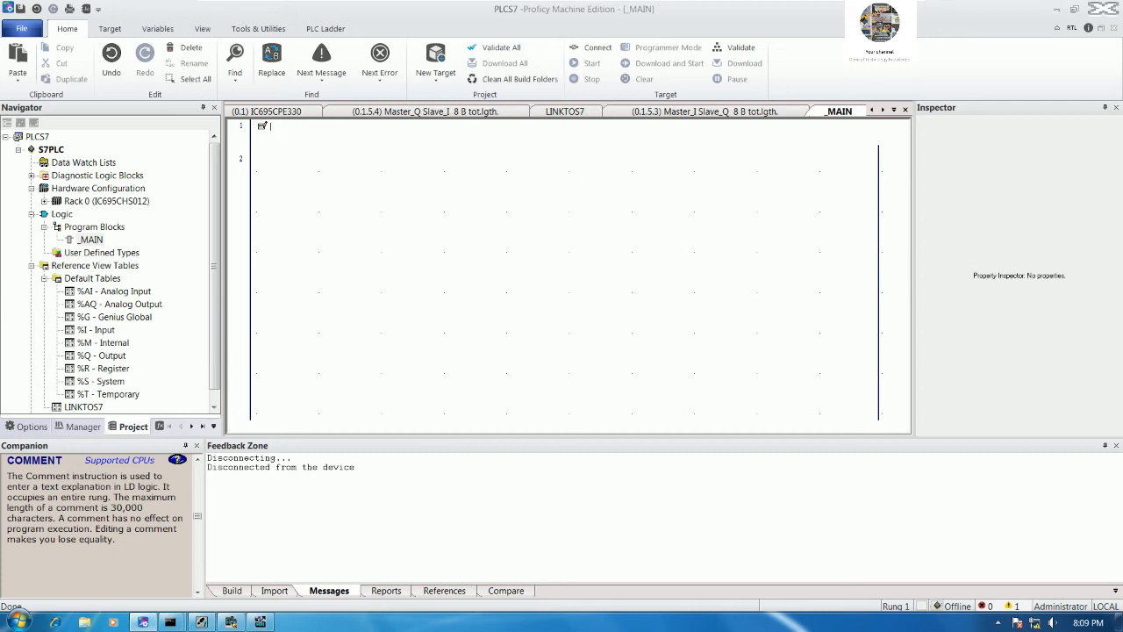
pyautogui.write('CONTROL.MOTOR')
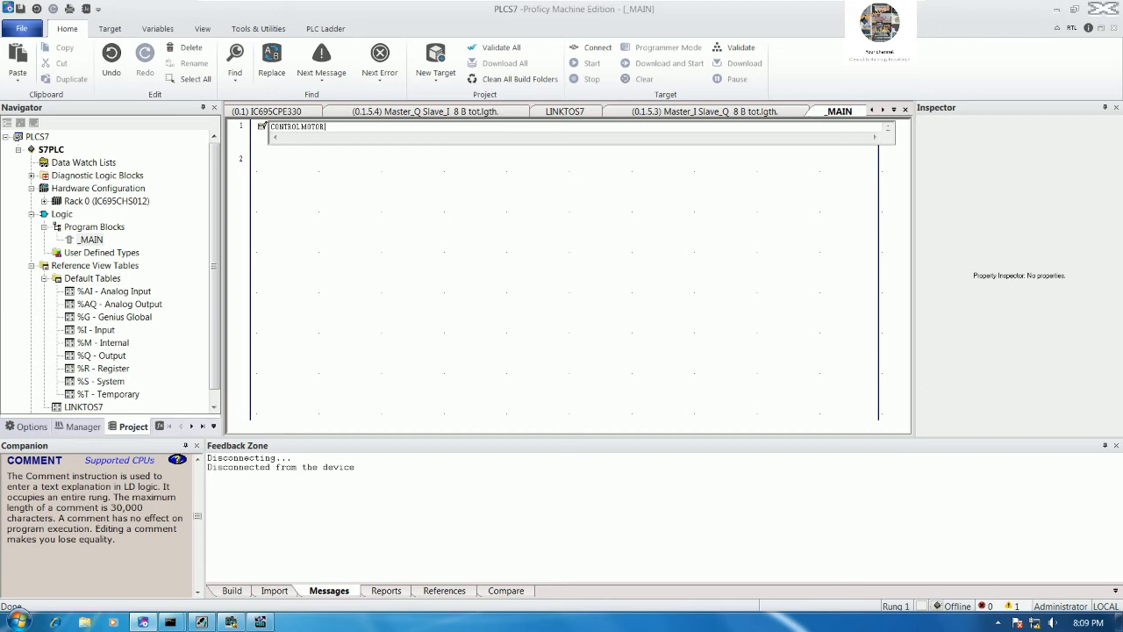
pyautogui.write('TO PLC S7-300')
pyautogui.click(634, 354)
pyautogui.click(365, 200)
# Step: Insert a normally closed contact (NCCON) named STOP at the start of rung 2
pyautogui.click(301, 158)
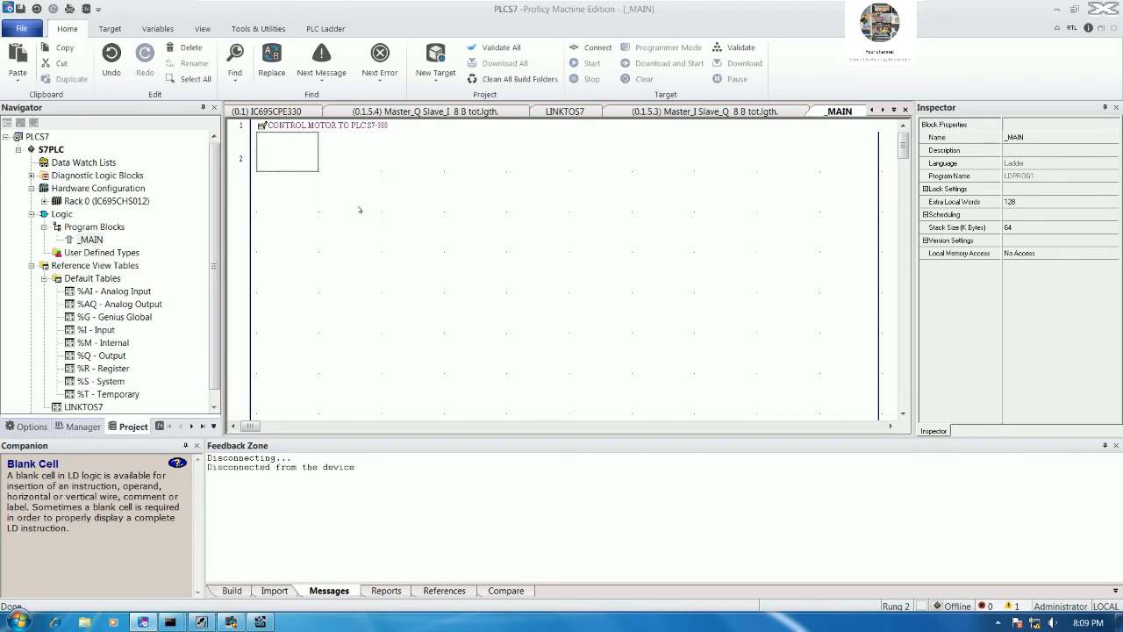
pyautogui.write('NO')
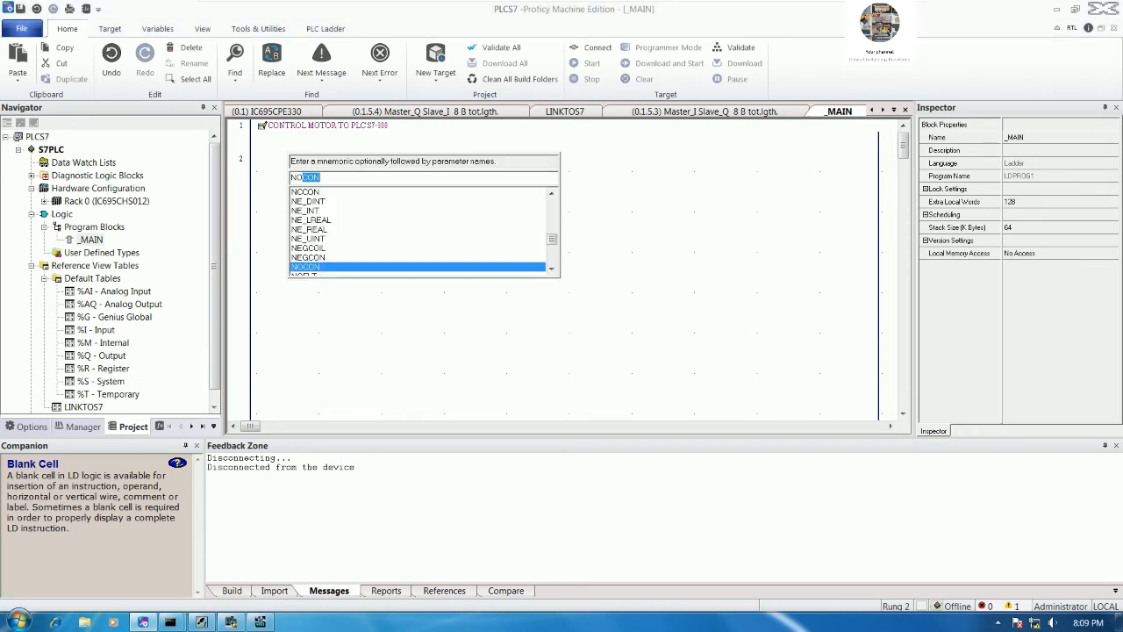
pyautogui.press('BackSpace')
pyautogui.press('BackSpace')
pyautogui.write('CCON')
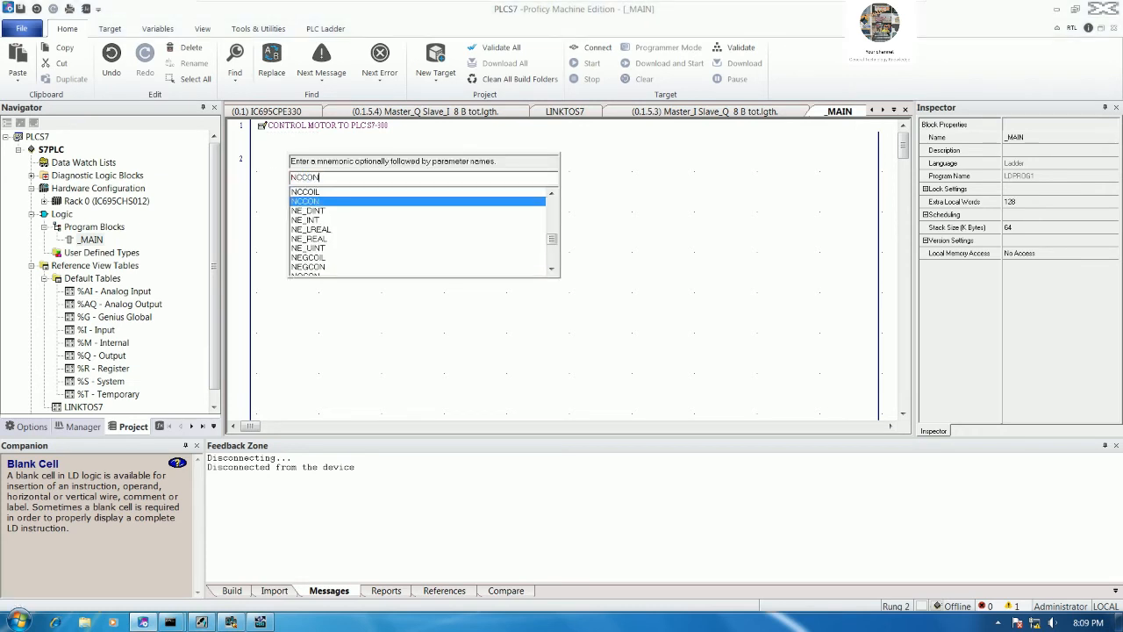
pyautogui.press('Return')
pyautogui.write('STOP')
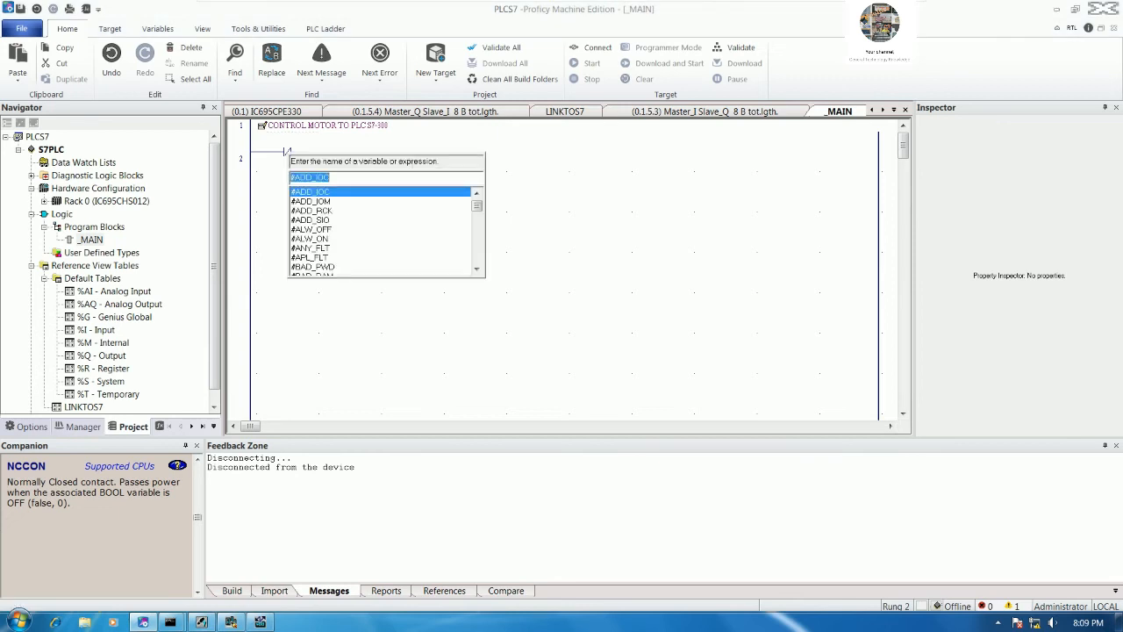
pyautogui.press('Return')
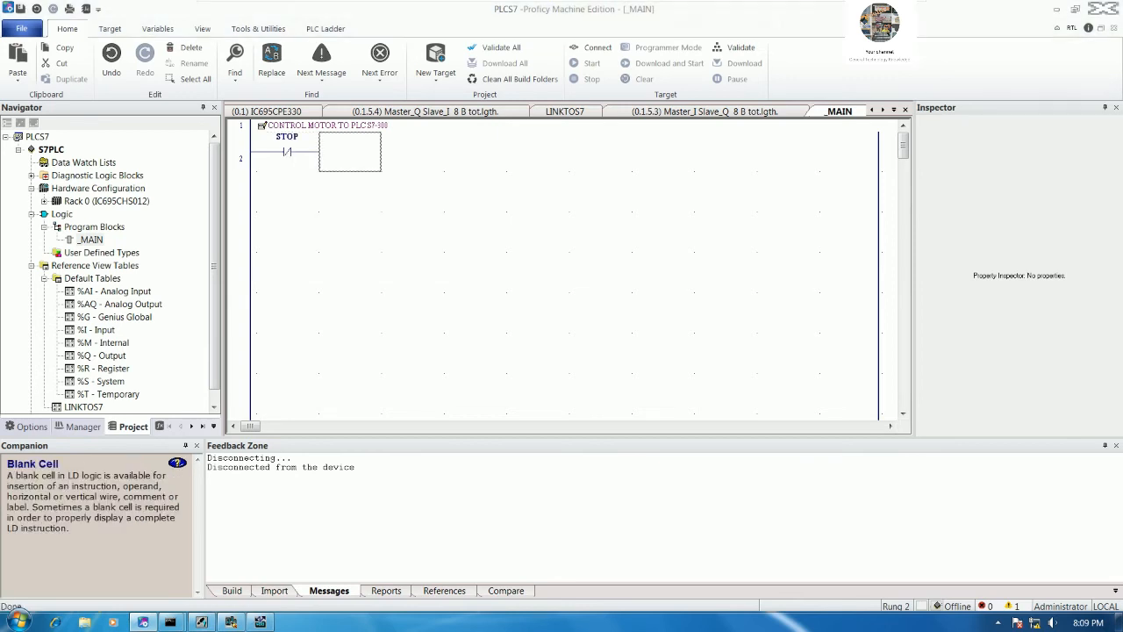
# Step: Add a normally open contact (NOCON) named START in series after the STOP contact
pyautogui.write('NOCON')
pyautogui.press('Return')
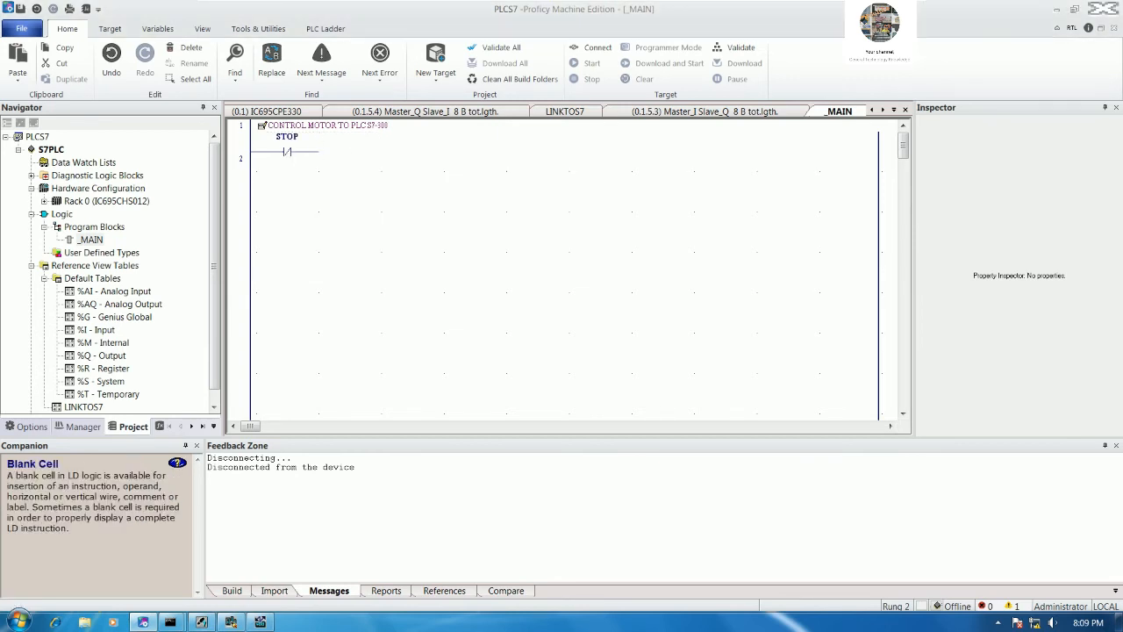
pyautogui.write('START')
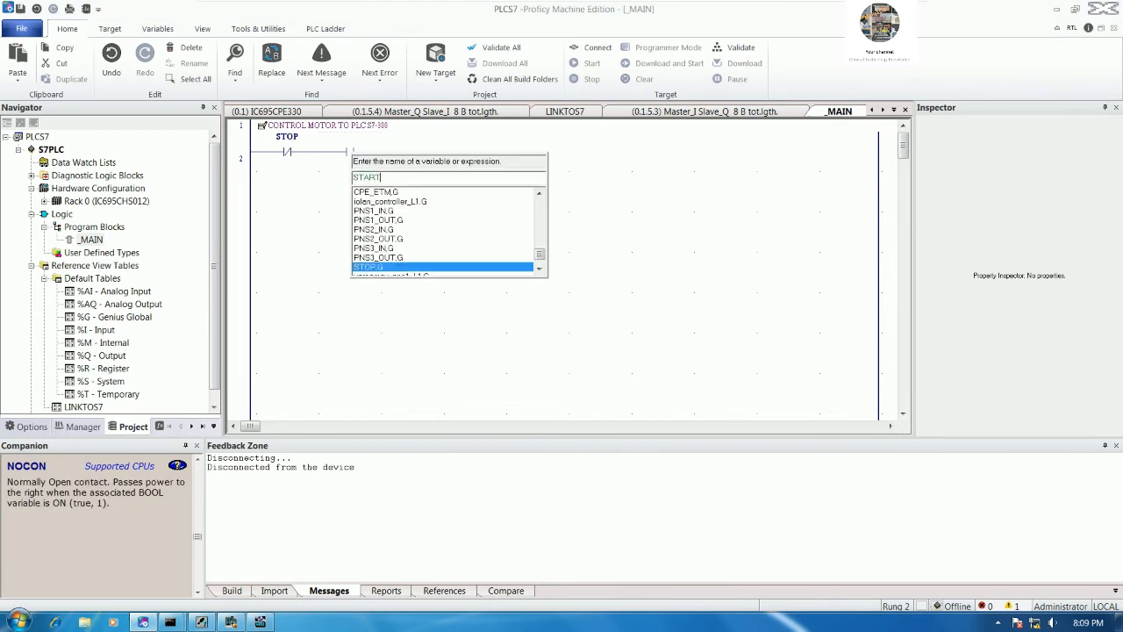
pyautogui.press('Return')
# Step: End rung 2 with a COIL assigned to a variable named MOTOR1
pyautogui.write('C')
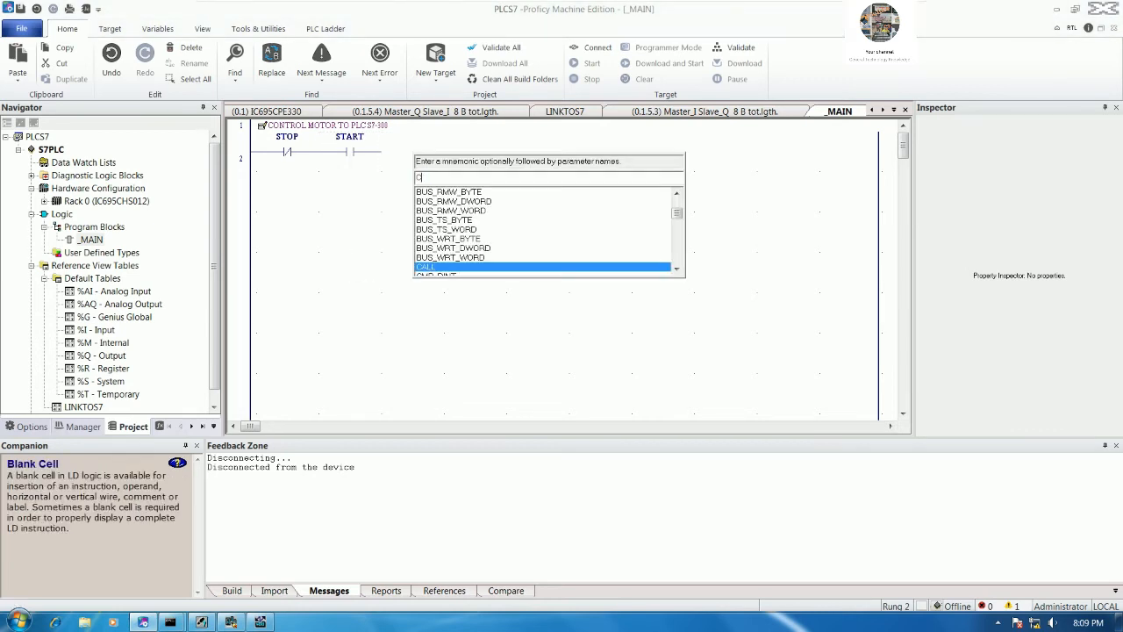
pyautogui.write('OIL')
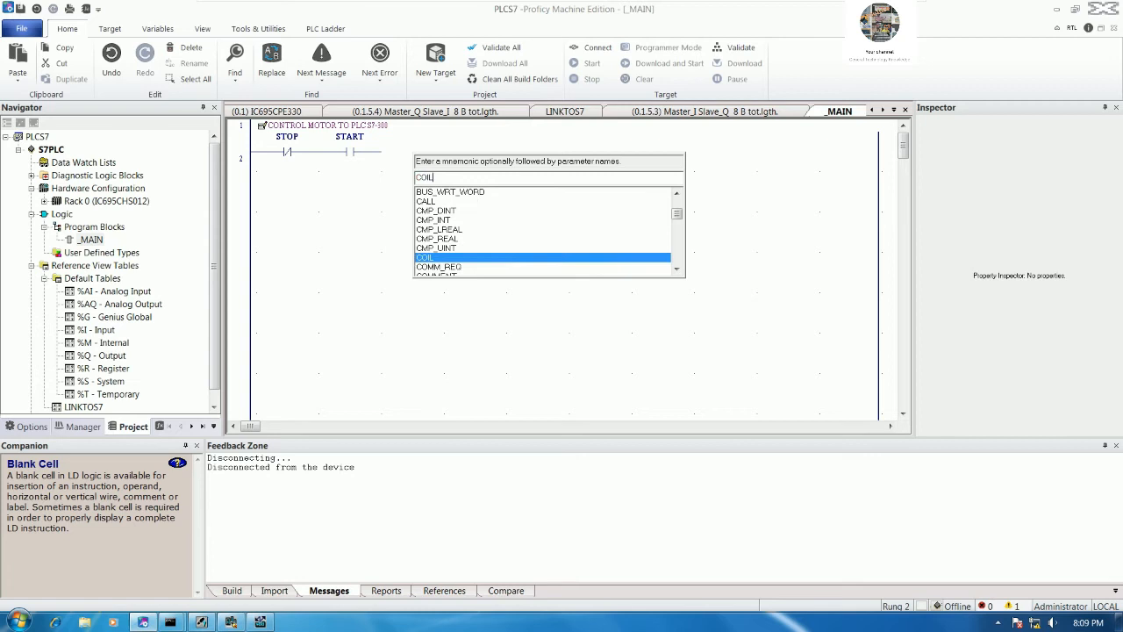
pyautogui.press('Return')
pyautogui.write('MOT')
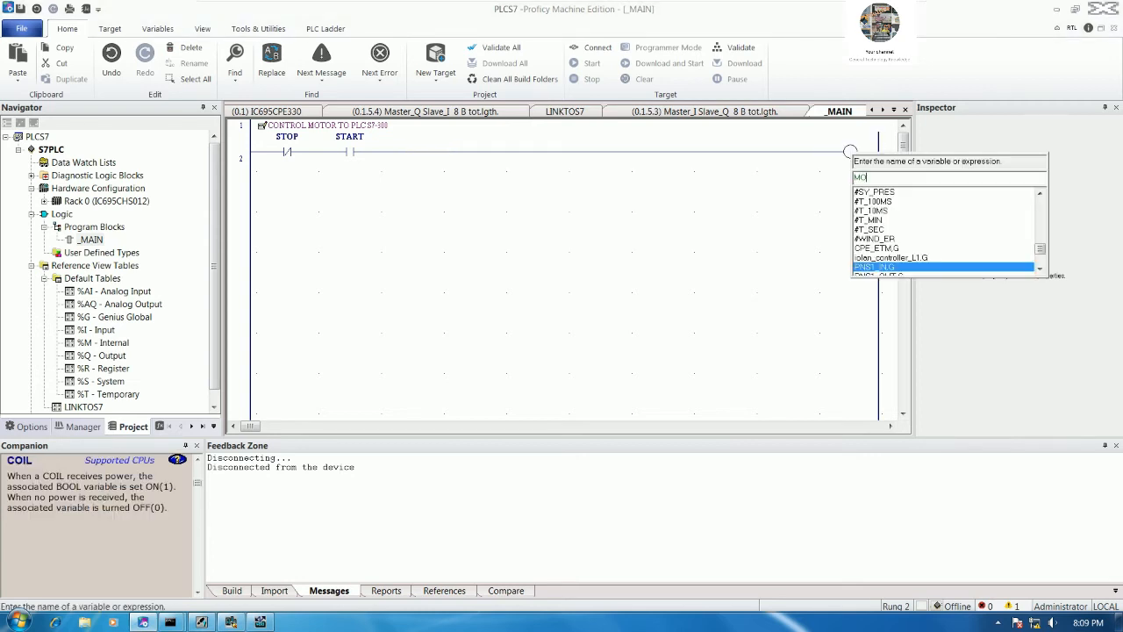
pyautogui.write('O')
pyautogui.press('BackSpace')
pyautogui.write('TOR1')
pyautogui.press('Return')
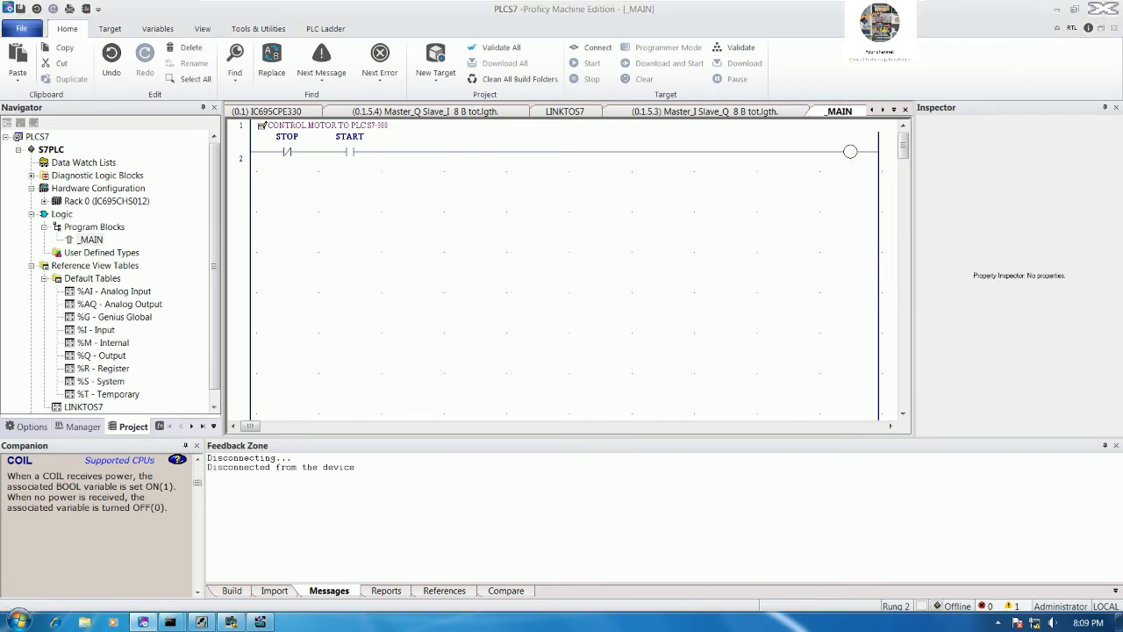
# Step: Place a normally open contact below START and wire it in parallel with the START contact
pyautogui.click(350, 153)
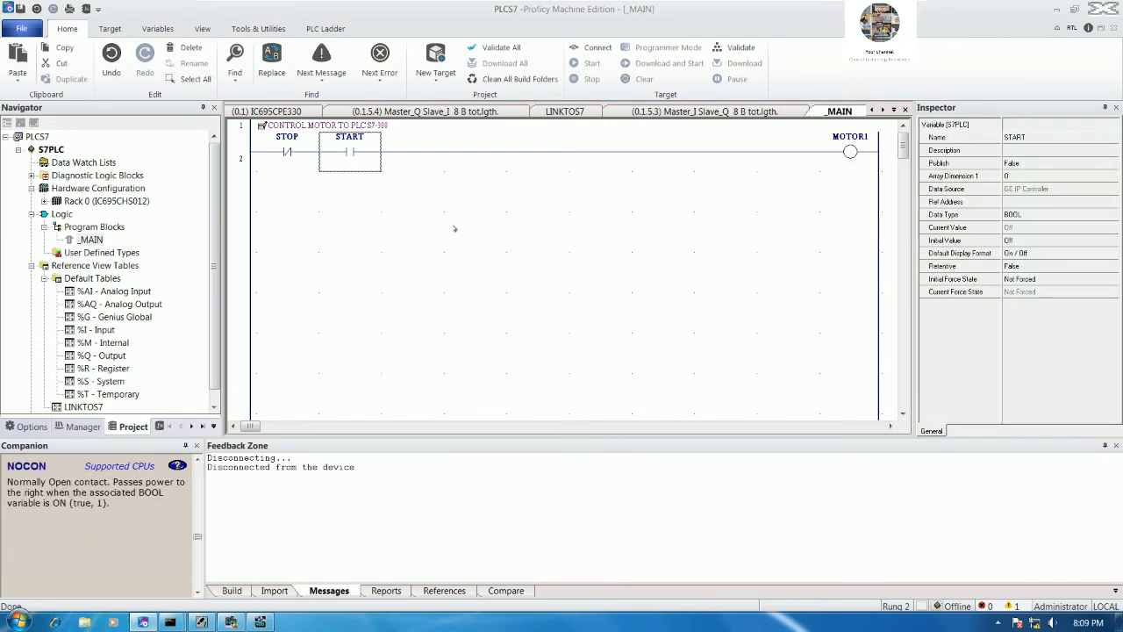
pyautogui.press('Down')
pyautogui.write('NO')
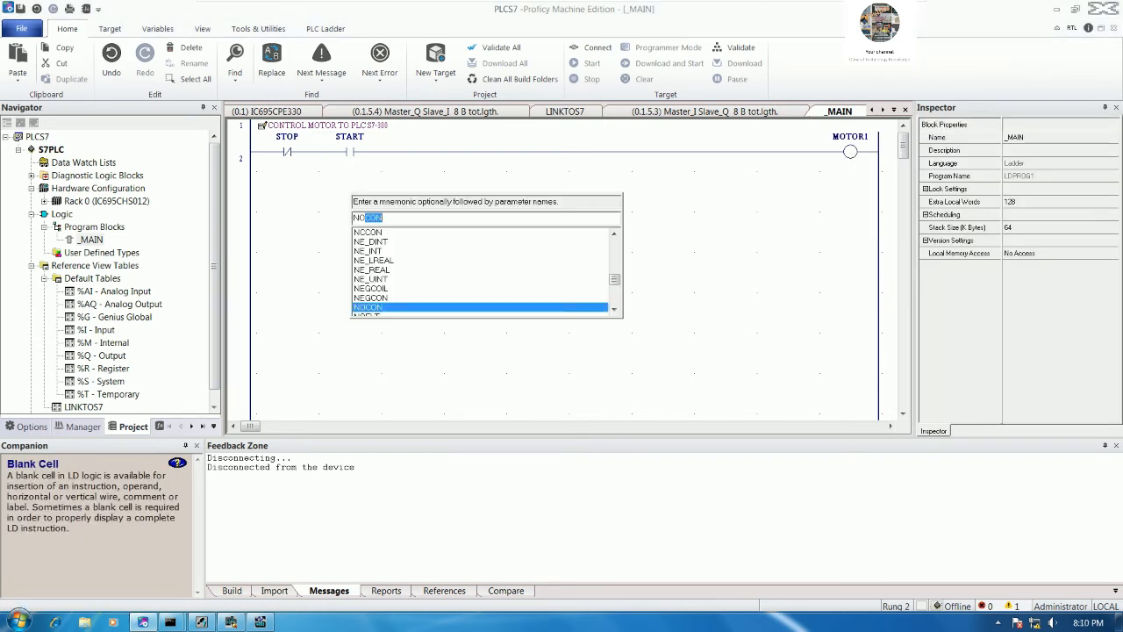
pyautogui.press('Return')
pyautogui.press('Left')
pyautogui.hotkey('ctrl', 'Up')
pyautogui.press('Down')
pyautogui.press('Right')
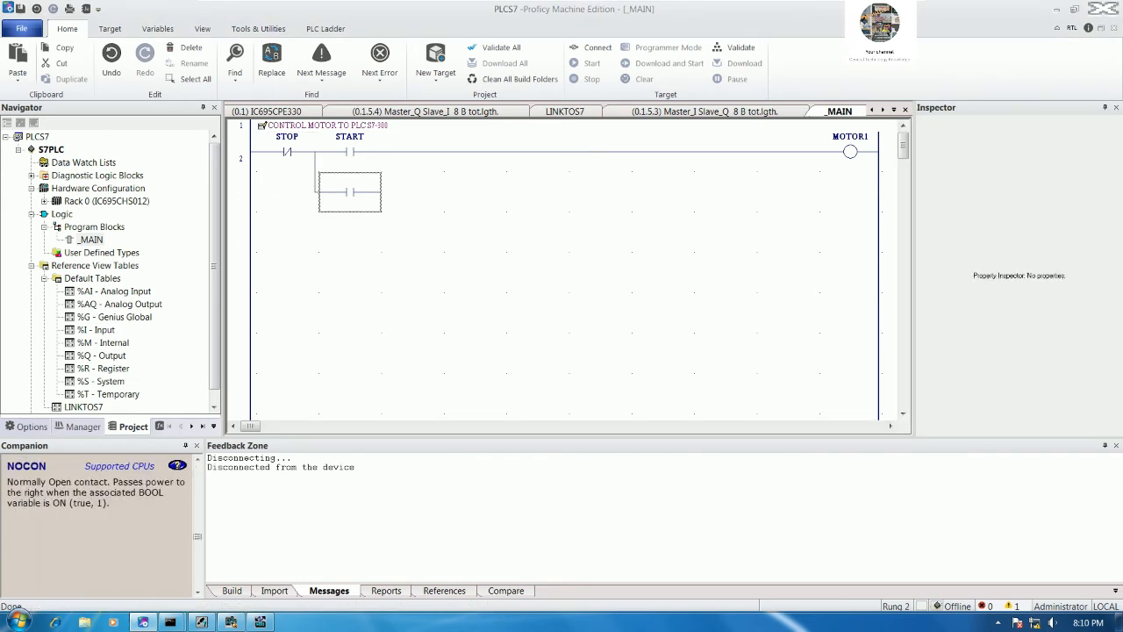
pyautogui.hotkey('ctrl', 'Up')
# Step: Assign the MOTOR1 variable to the parallel contact below START
pyautogui.press('End')
pyautogui.press('Return')
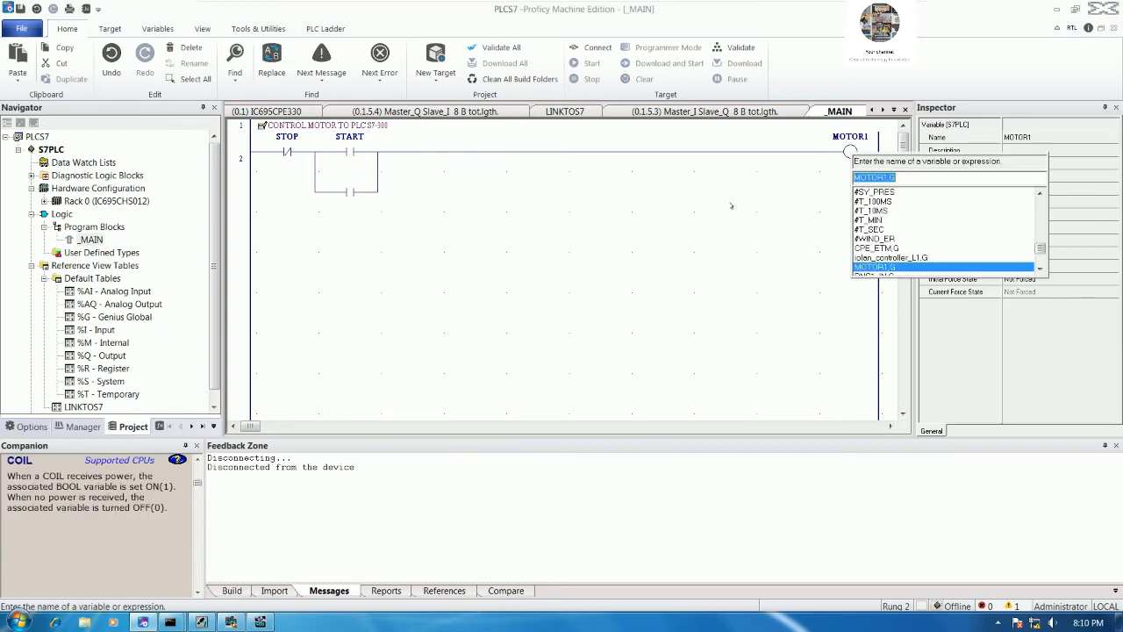
pyautogui.click(348, 193)
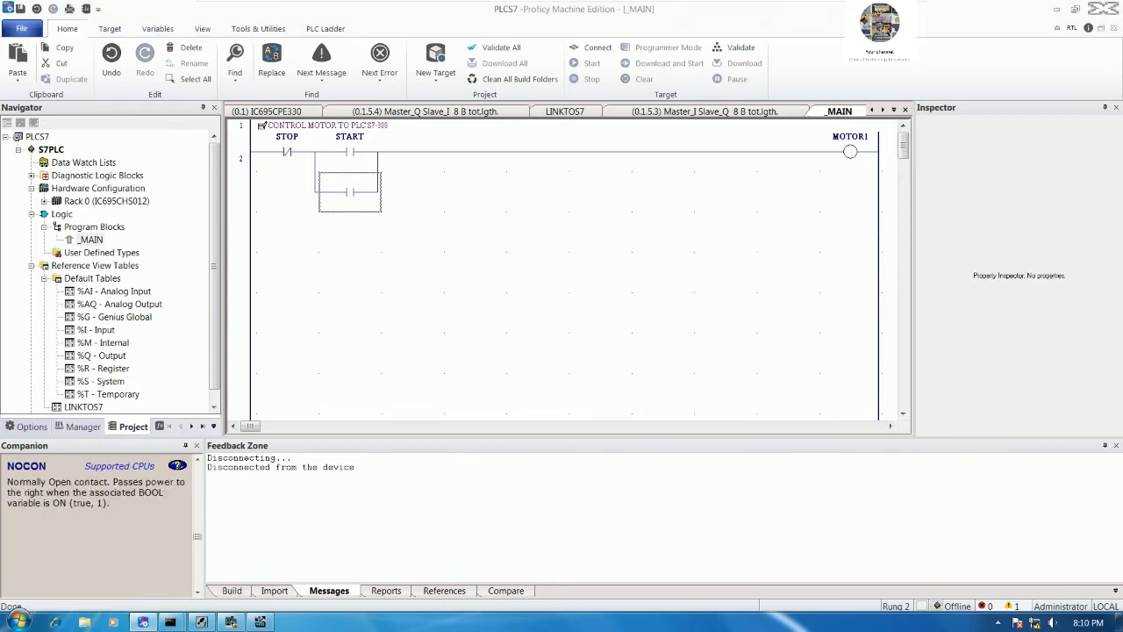
pyautogui.press('Return')
pyautogui.press('Escape')
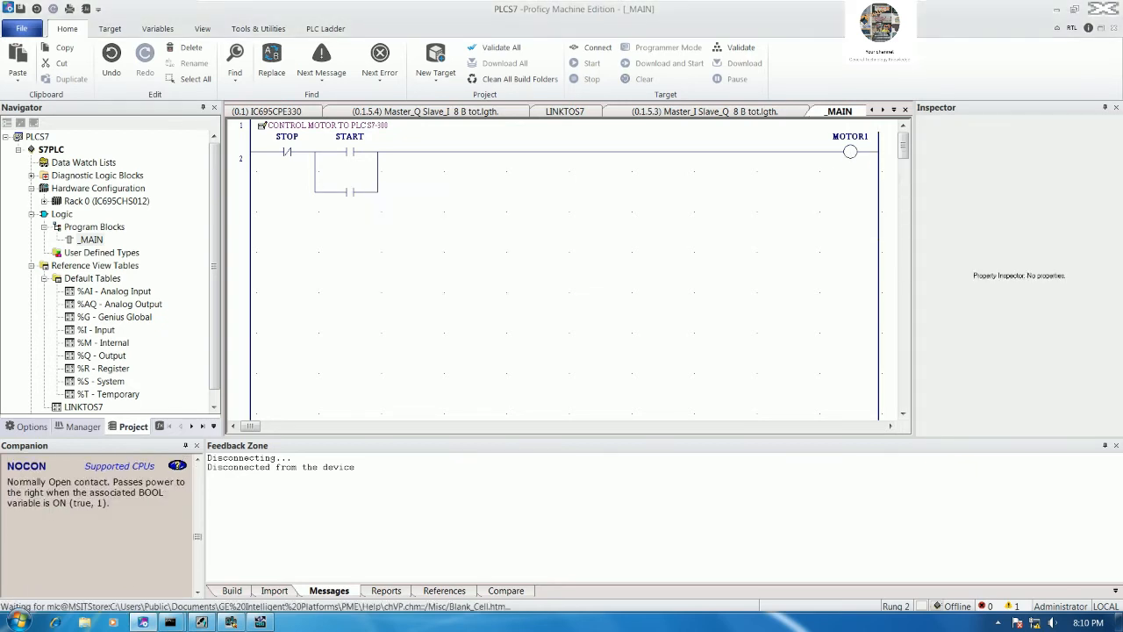
# Step: Expand the hardware configuration to show the modules of versamax-pns1, and collapse Slot 1 (IC200BEM003) of versamax-pns3
pyautogui.click(287, 155)
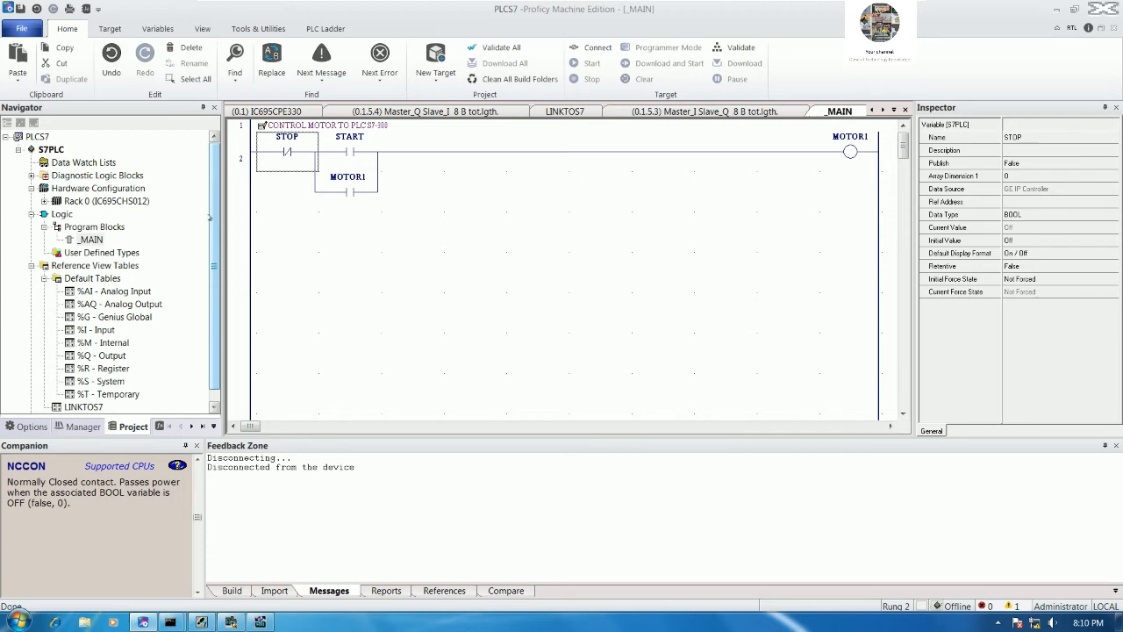
pyautogui.moveTo(214, 250); pyautogui.dragTo(218, 207)
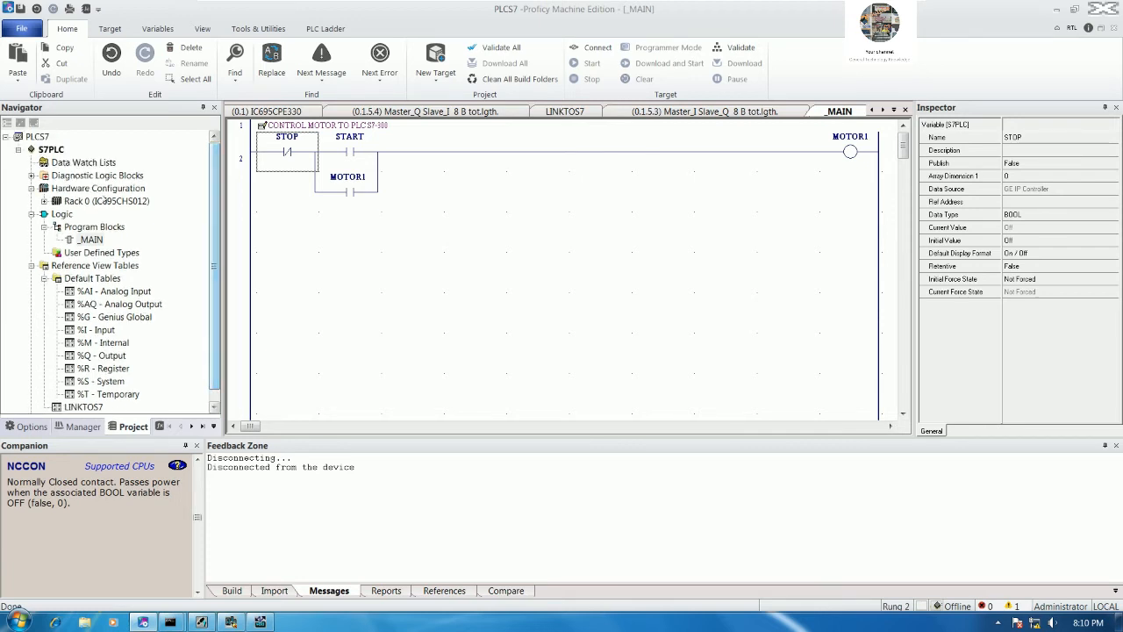
pyautogui.click(44, 201)
pyautogui.click(57, 226)
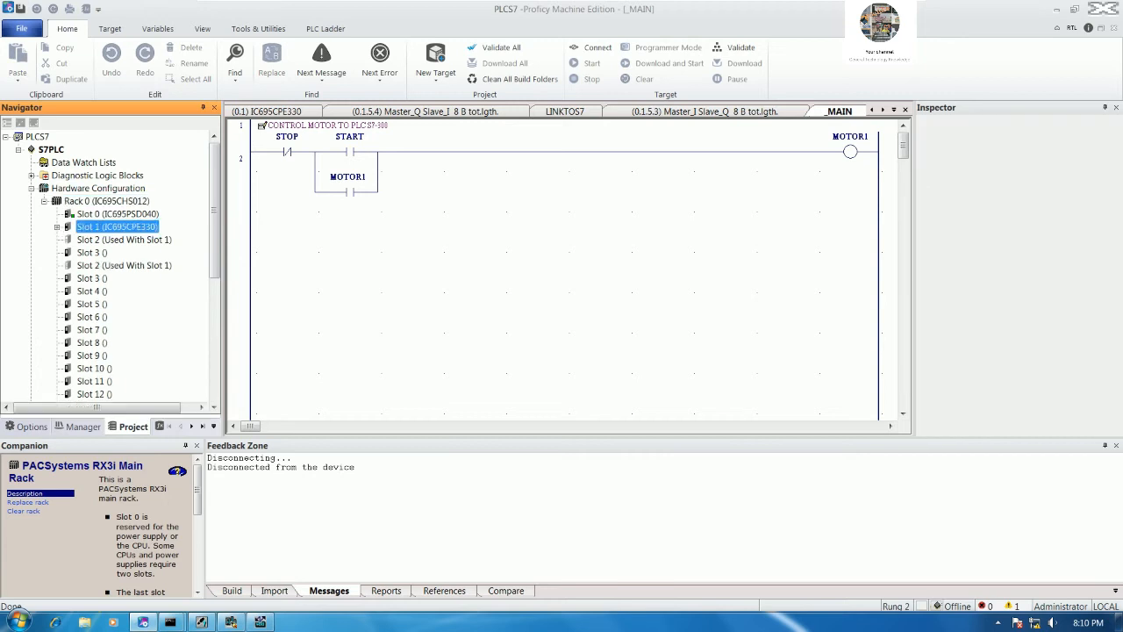
pyautogui.click(70, 251)
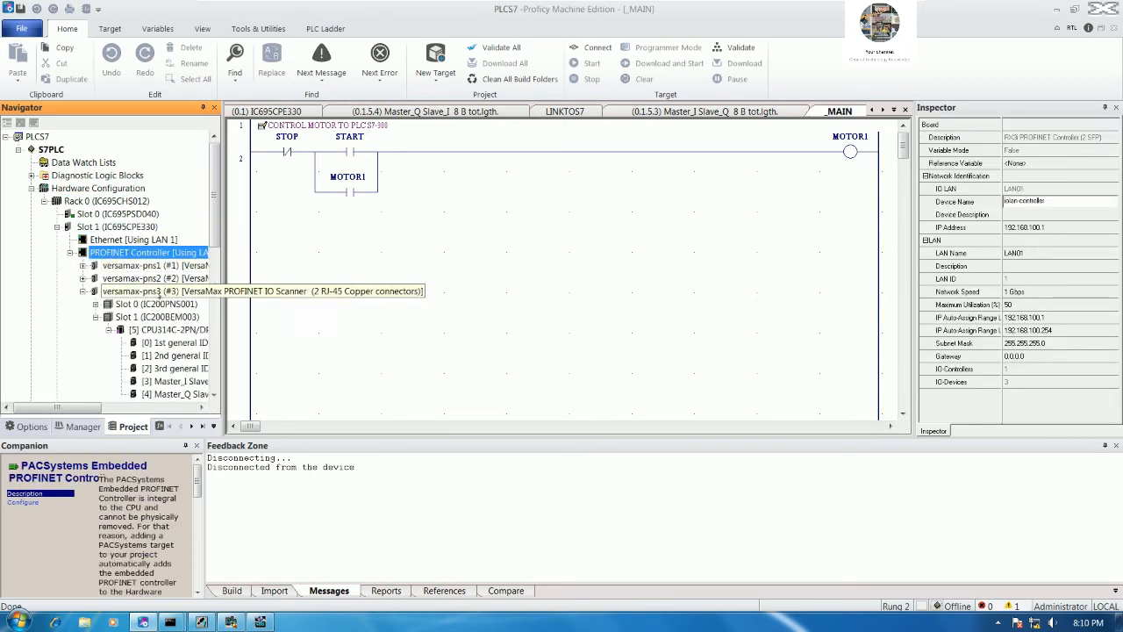
pyautogui.click(95, 317)
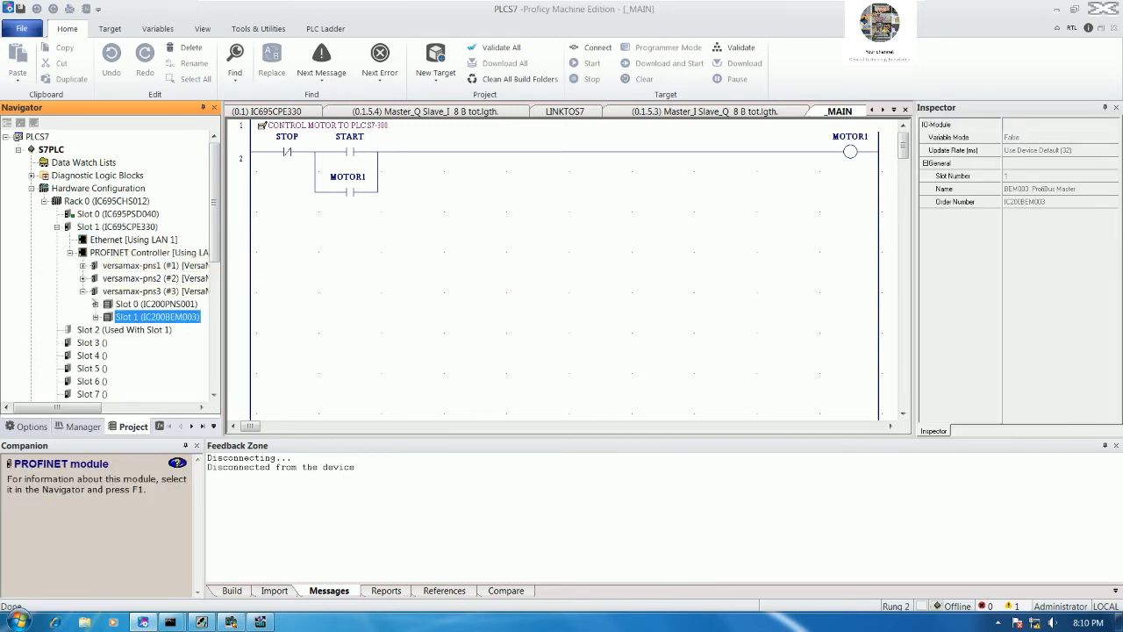
pyautogui.doubleClick(92, 265)
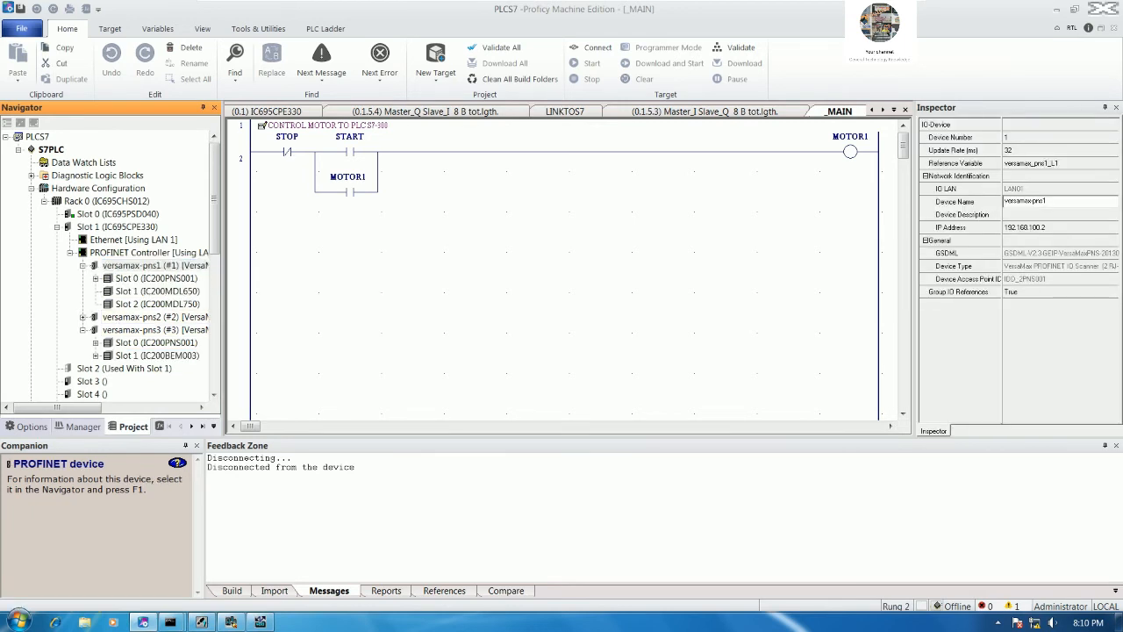
# Step: Set the reference address of the START variable to %I00001
pyautogui.click(305, 167)
pyautogui.click(430, 247)
pyautogui.click(351, 162)
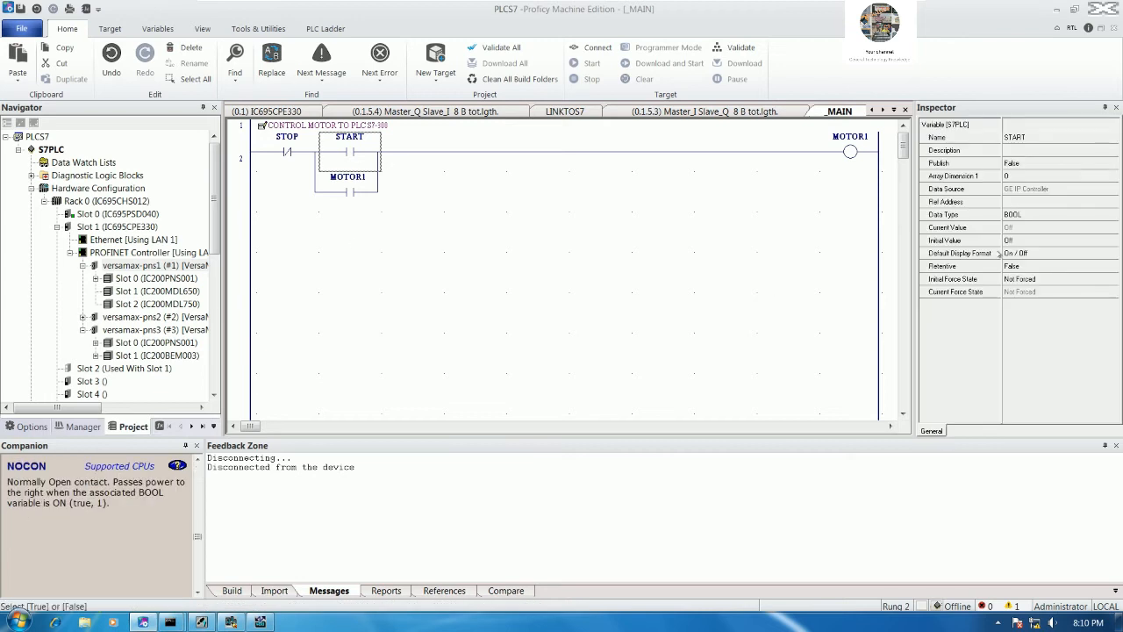
pyautogui.click(1018, 202)
pyautogui.write('%')
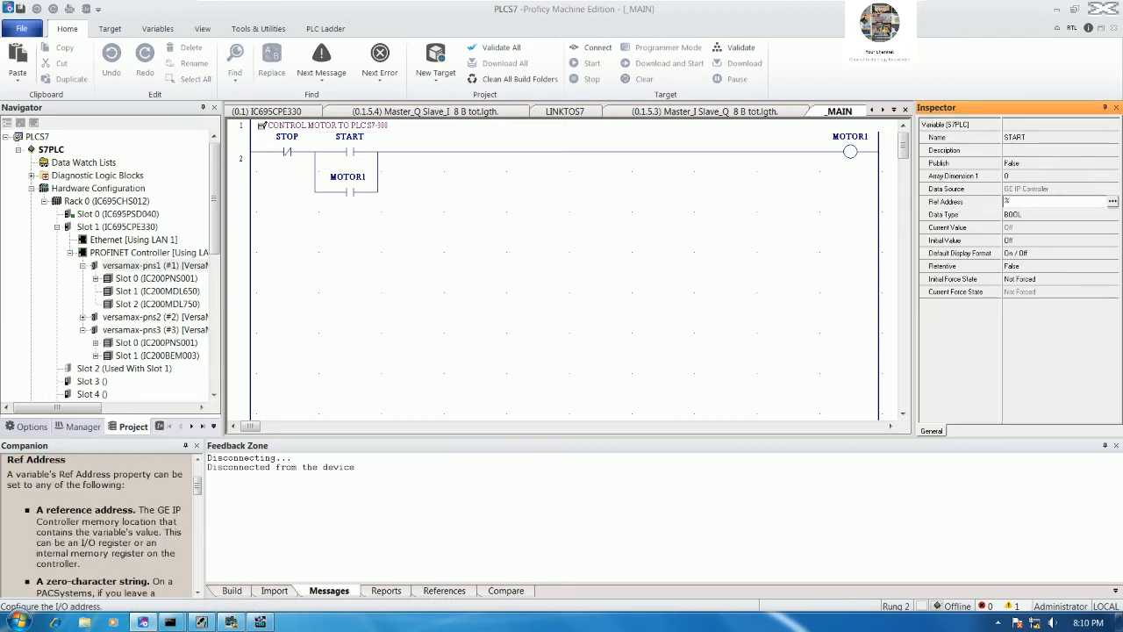
pyautogui.write('I00001')
pyautogui.press('Return')
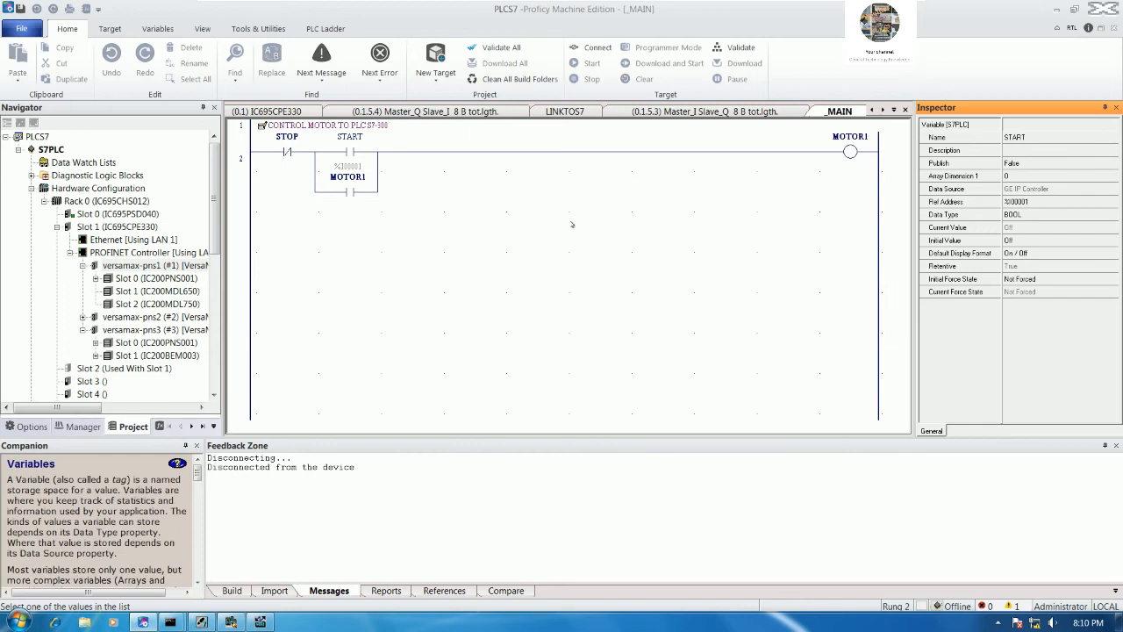
# Step: Set the reference address of the STOP variable to %I00002
pyautogui.click(285, 152)
pyautogui.click(1032, 202)
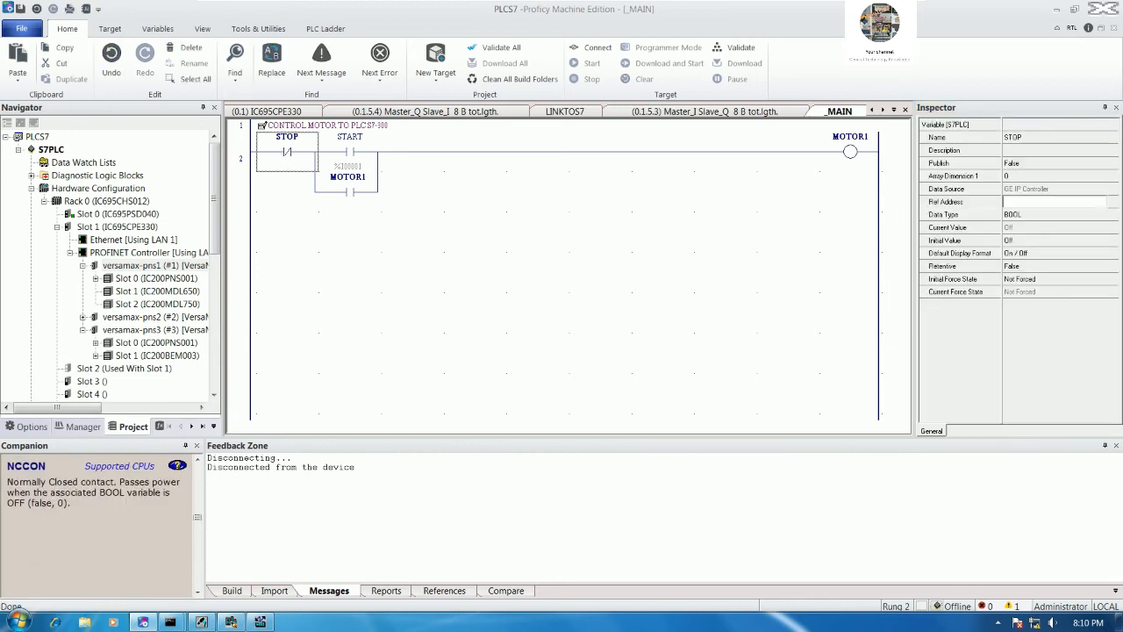
pyautogui.write('%I00002')
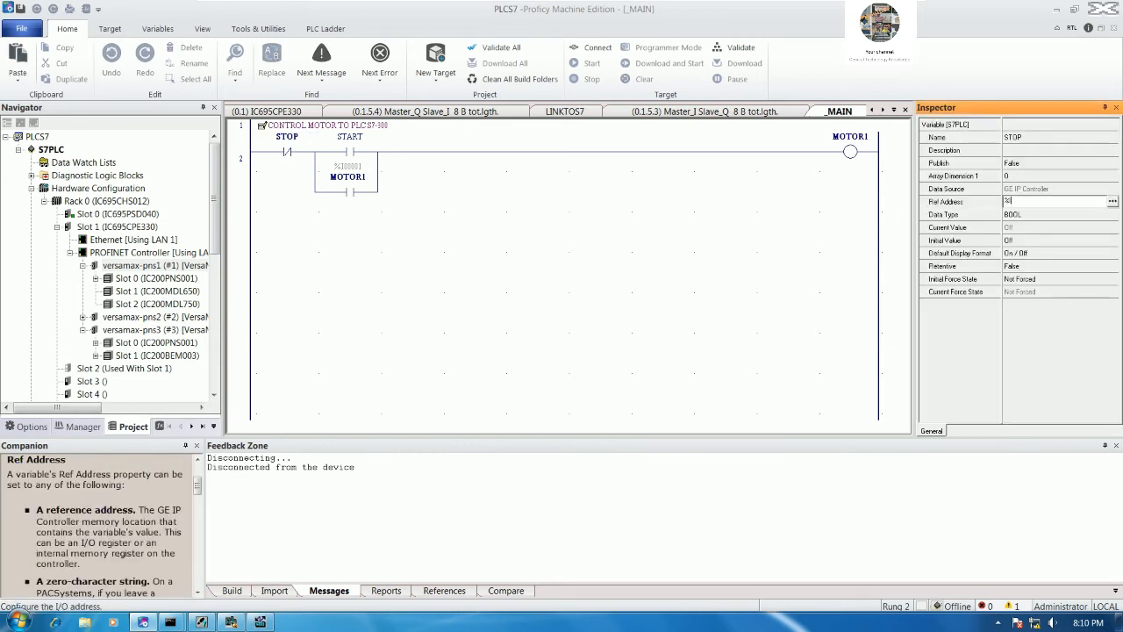
pyautogui.press('Return')
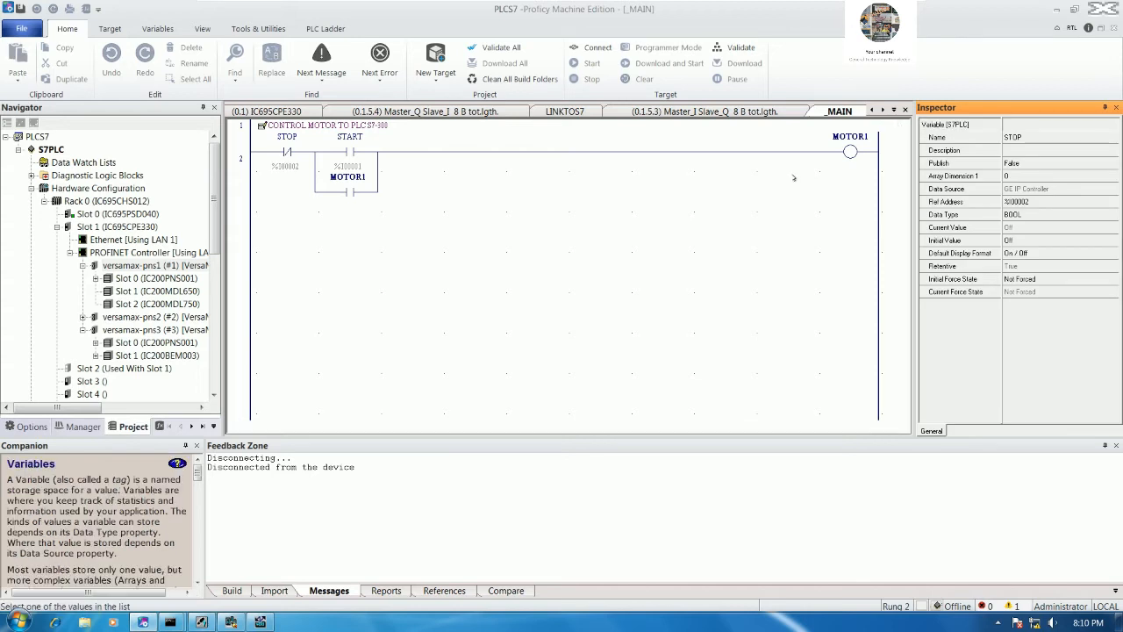
# Step: Set the reference address of the MOTOR1 variable to %Q00049, matching the Master_Q Slave_I module's data area, and save the project
pyautogui.click(850, 153)
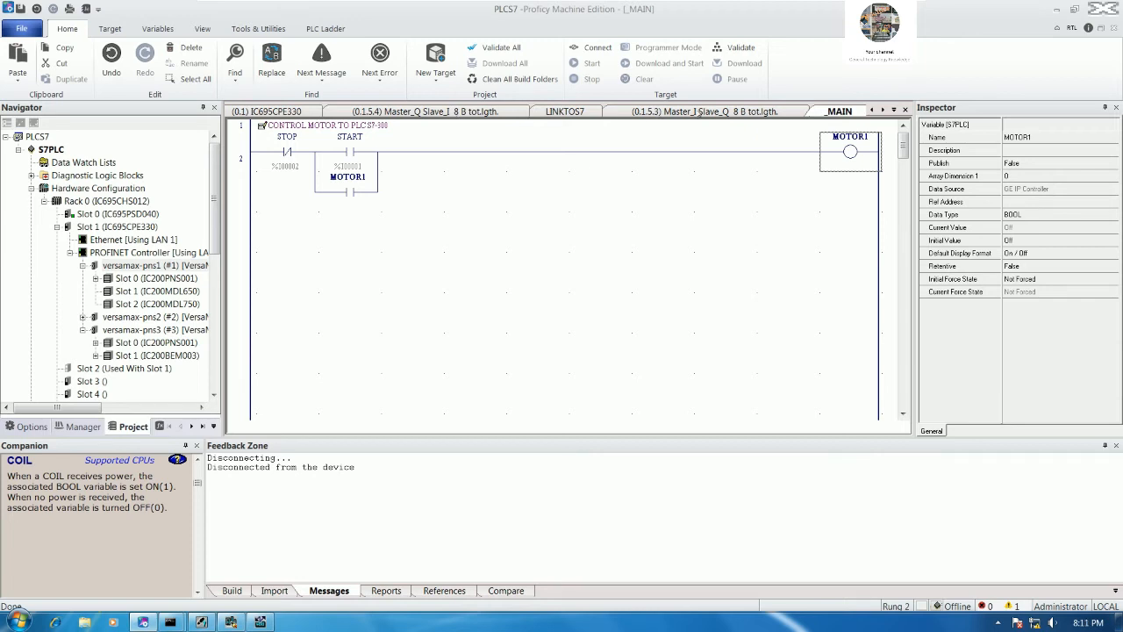
pyautogui.click(703, 112)
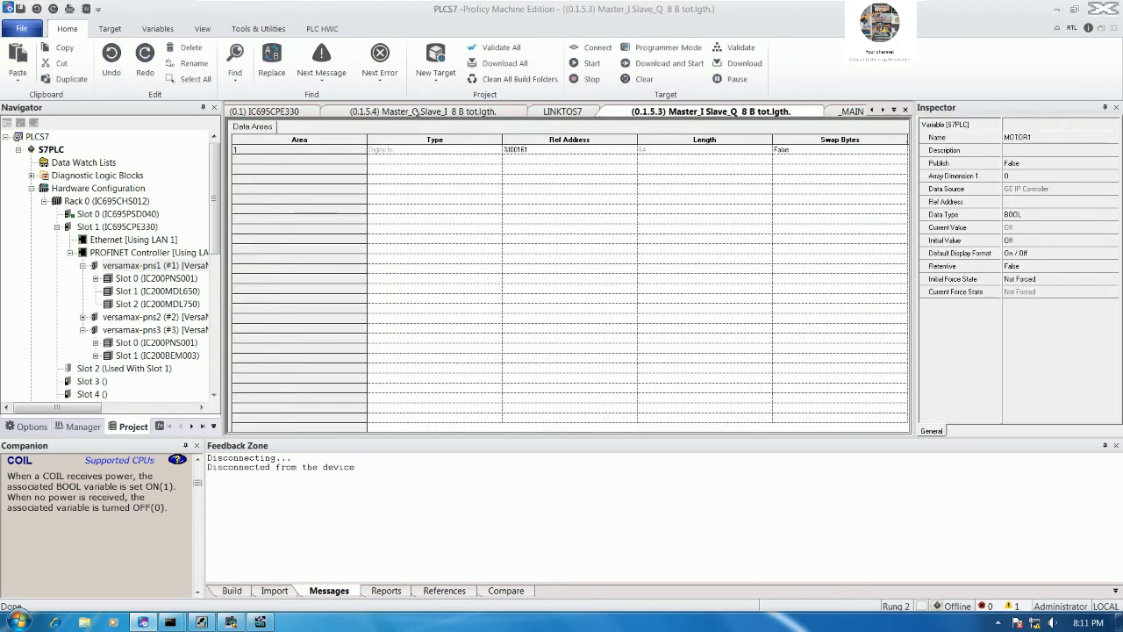
pyautogui.click(421, 111)
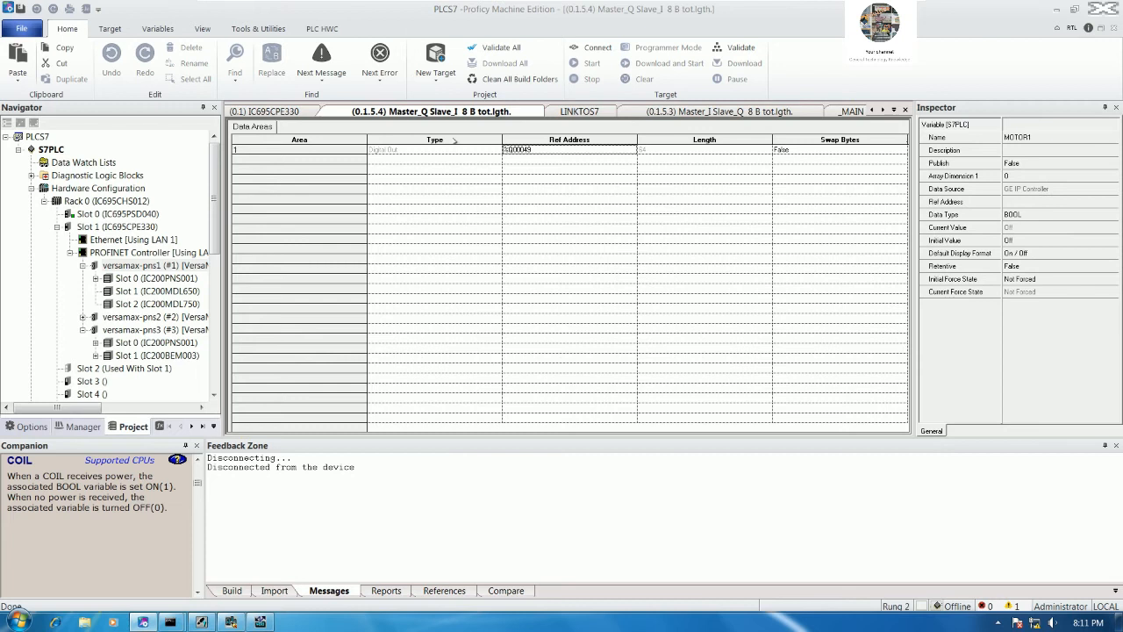
pyautogui.click(859, 113)
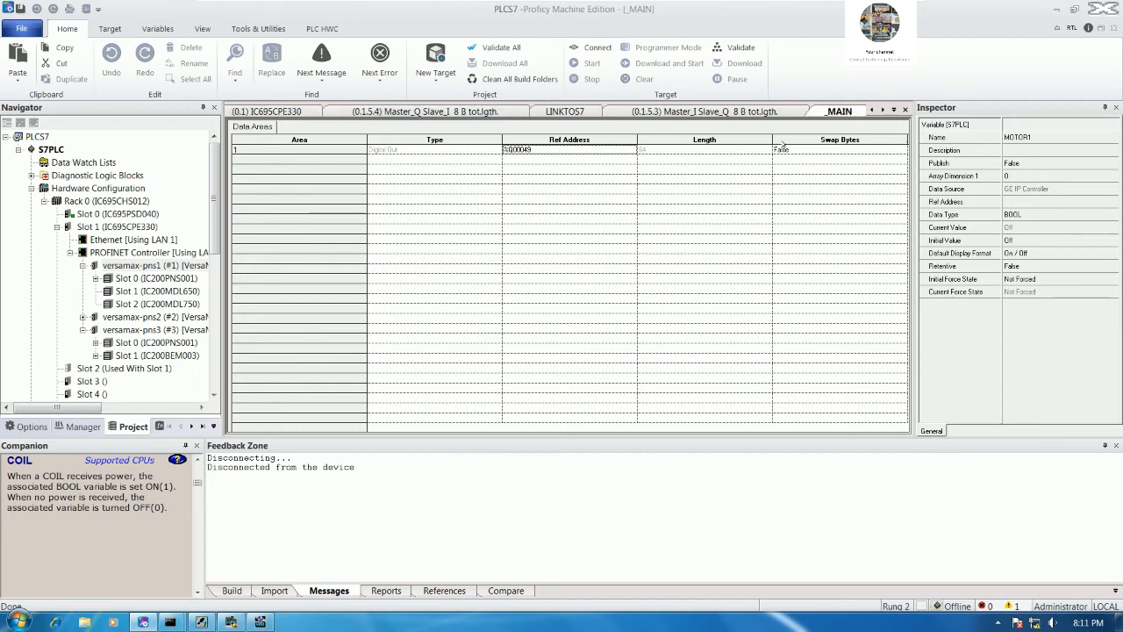
pyautogui.click(1017, 202)
pyautogui.write('%Q45')
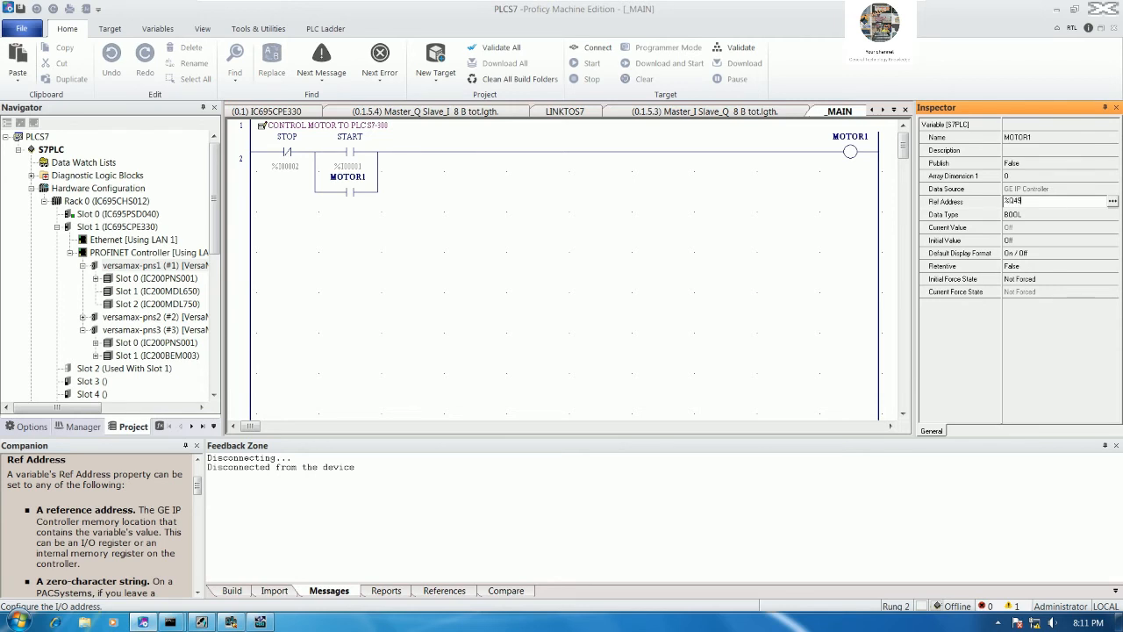
pyautogui.press('Return')
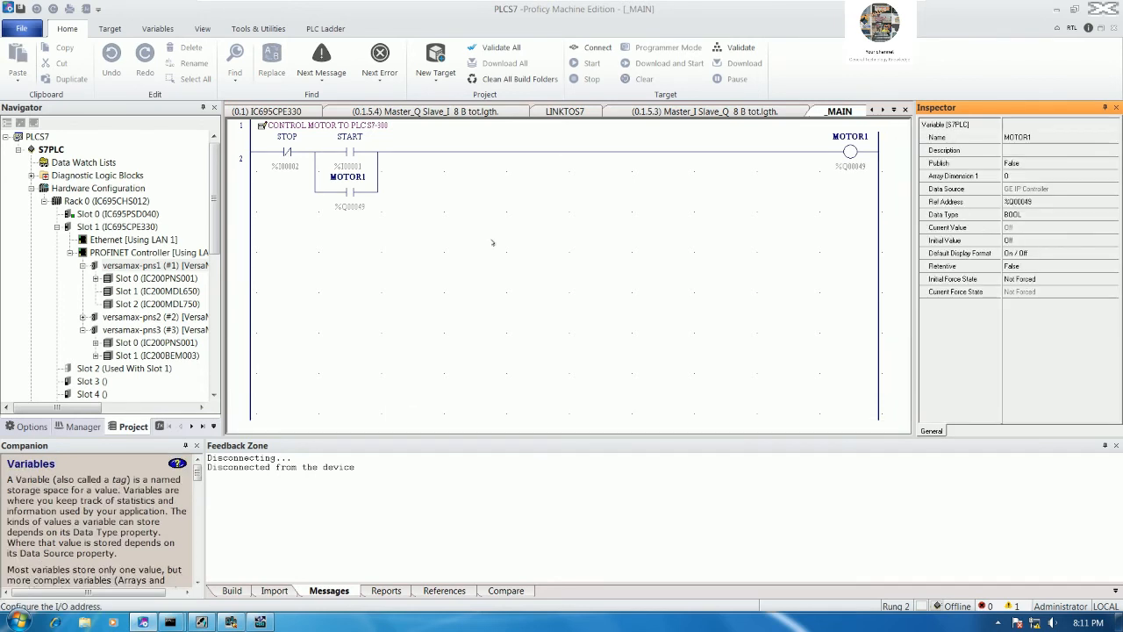
pyautogui.click(494, 243)
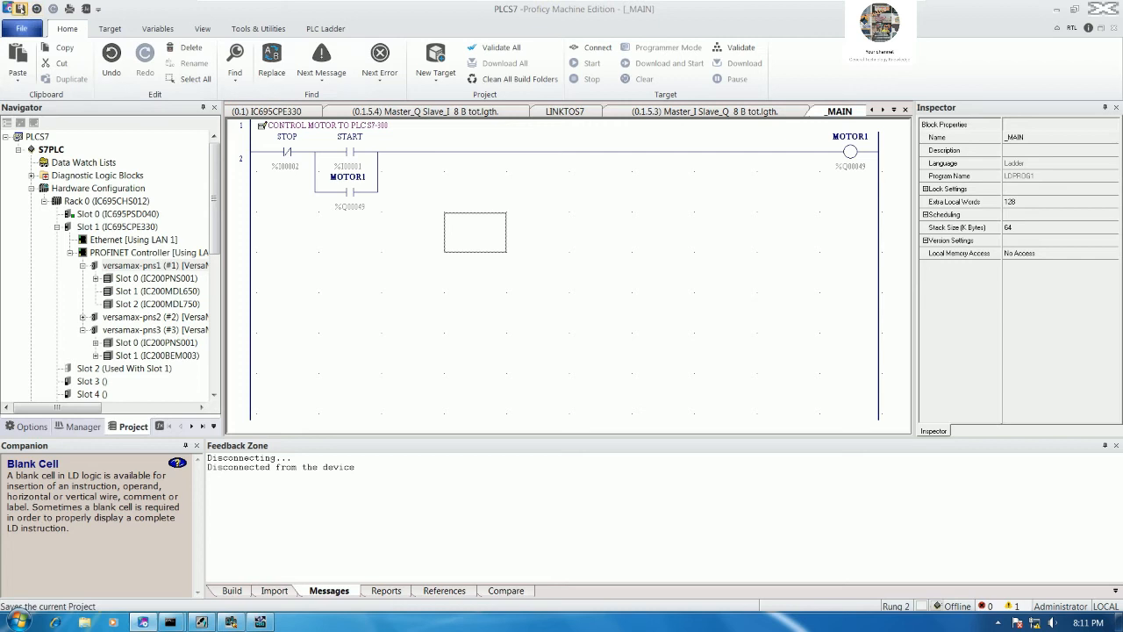
pyautogui.click(20, 8)
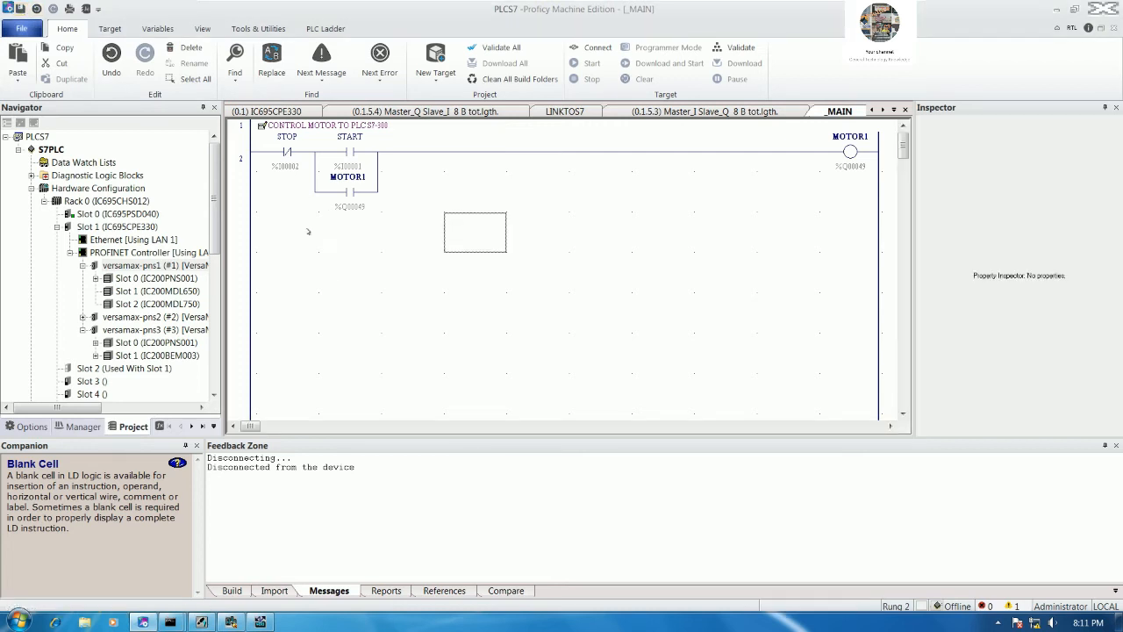
# Step: Insert a comment rung below the motor logic reading "SHOW THE SIGNAL FEED BACK FROM PLC S7-300"
pyautogui.click(285, 232)
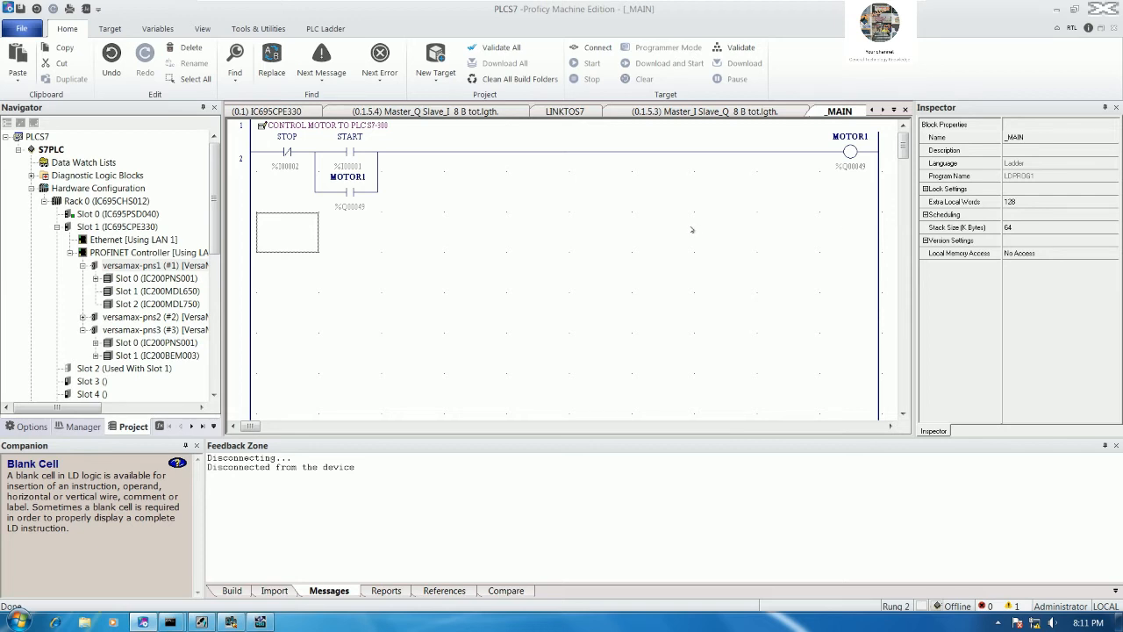
pyautogui.write('COMMENT')
pyautogui.press('Return')
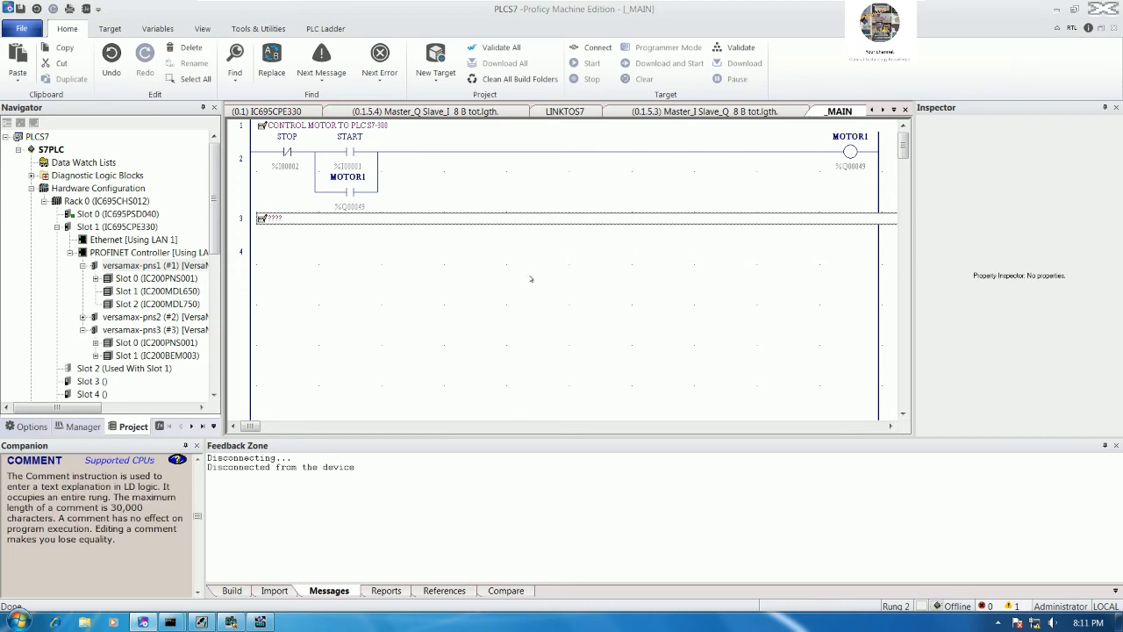
pyautogui.press('Return')
pyautogui.write('SHOW THE SIGM')
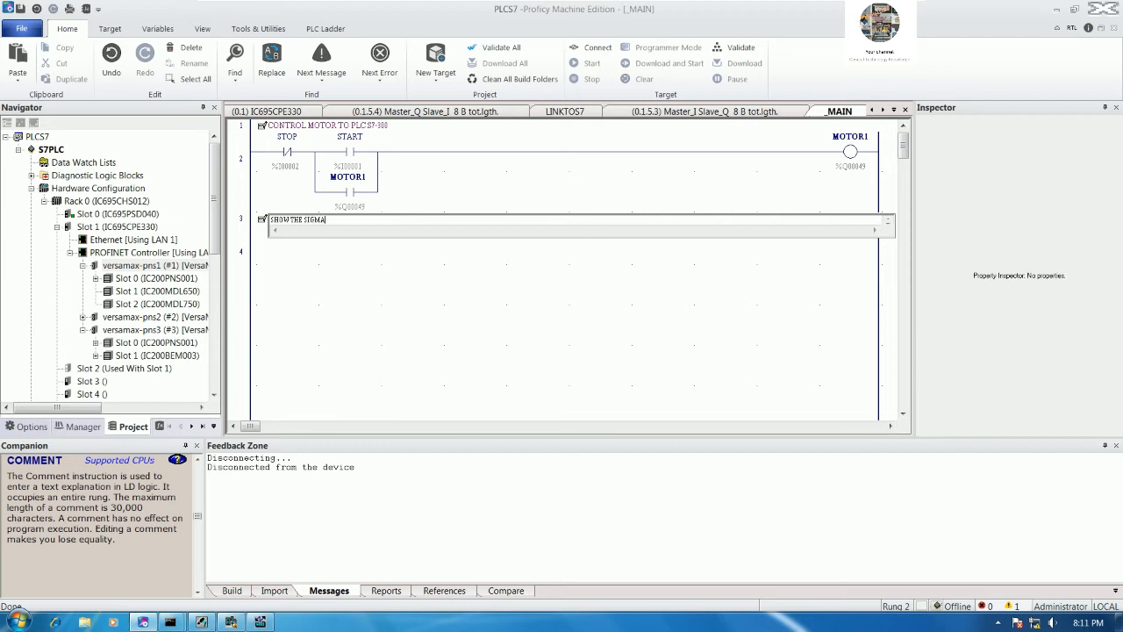
pyautogui.press('BackSpace')
pyautogui.write('NAL FEED BACK FROM PLC S7-300')
pyautogui.press('Return')
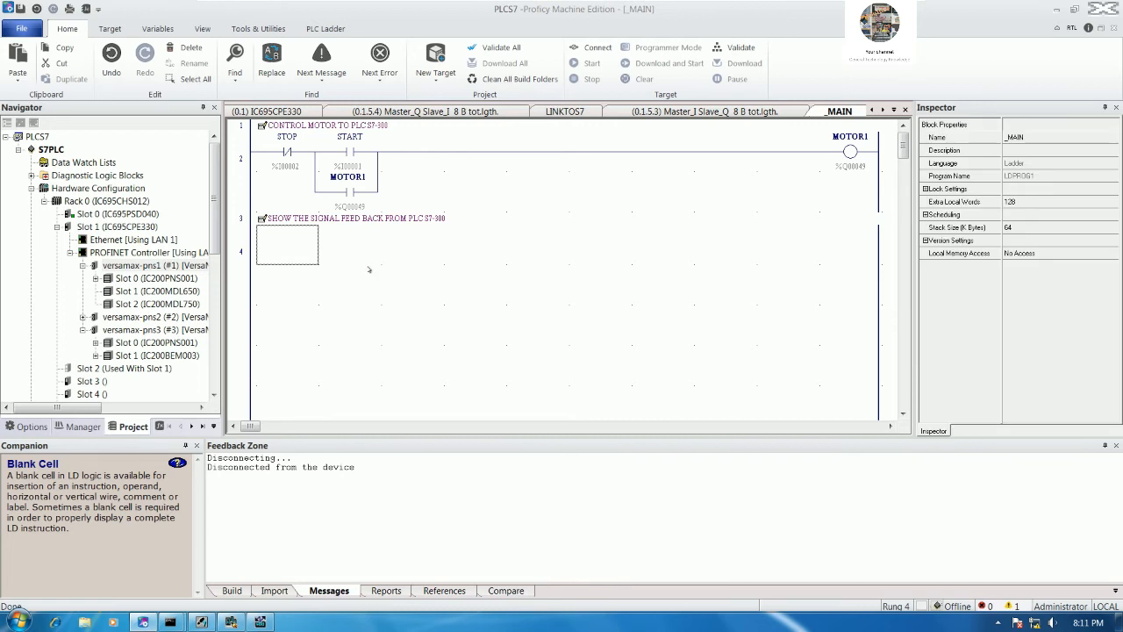
# Step: Insert a normally open contact in the rung below the feedback comment, and check the reference address of the Master_I Slave_Q module
pyautogui.write('NOCON')
pyautogui.press('Return')
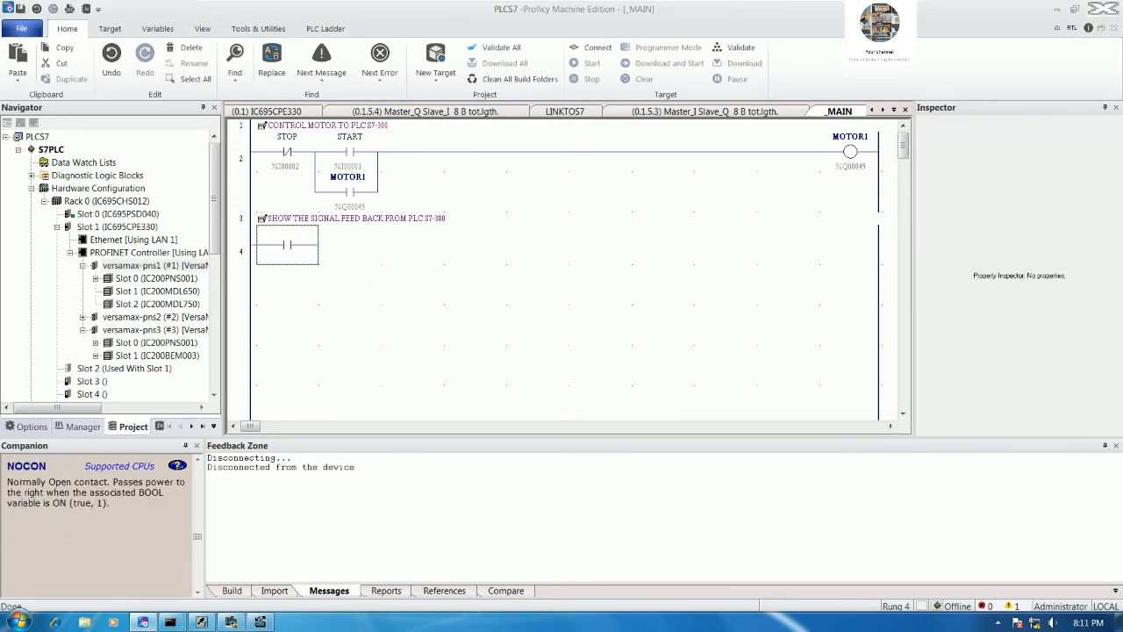
pyautogui.click(260, 621)
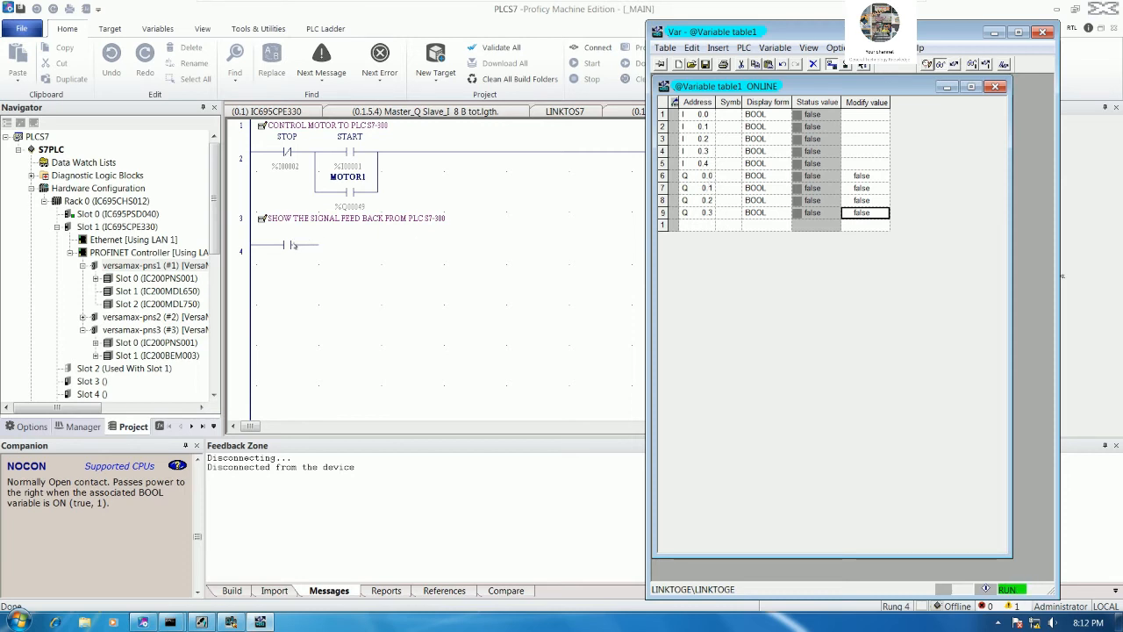
pyautogui.click(293, 244)
pyautogui.click(293, 245)
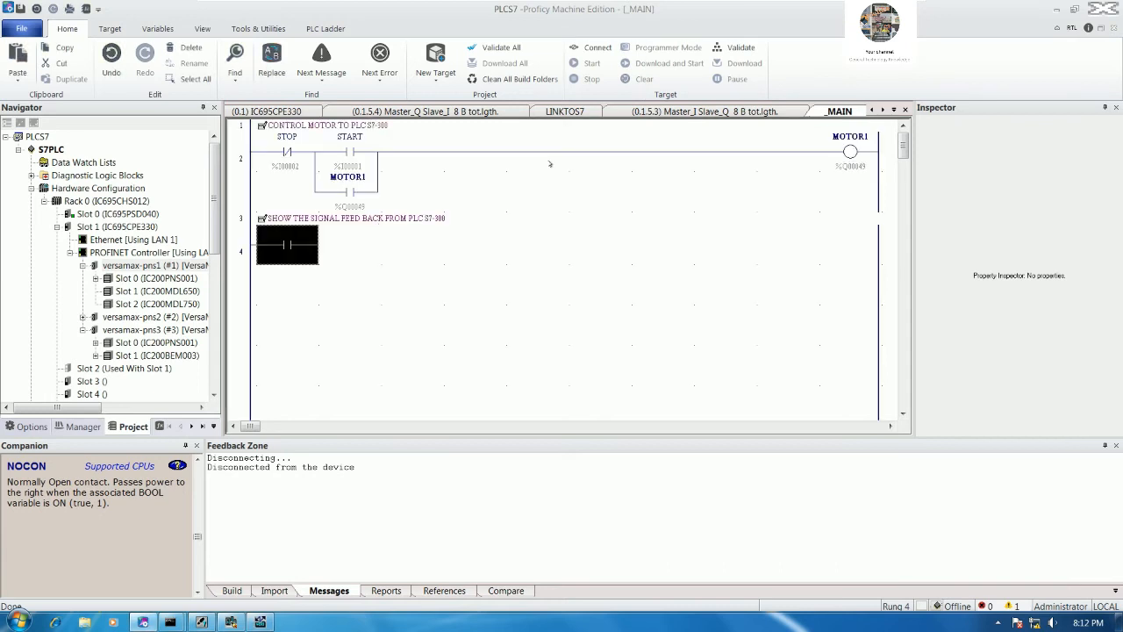
pyautogui.click(653, 114)
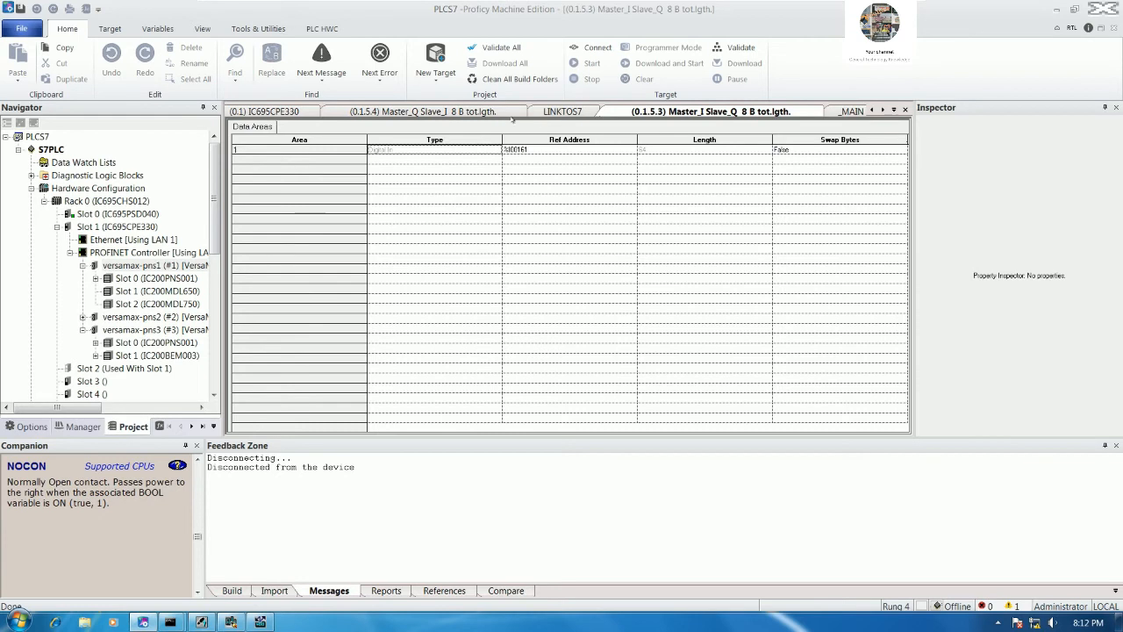
pyautogui.click(851, 113)
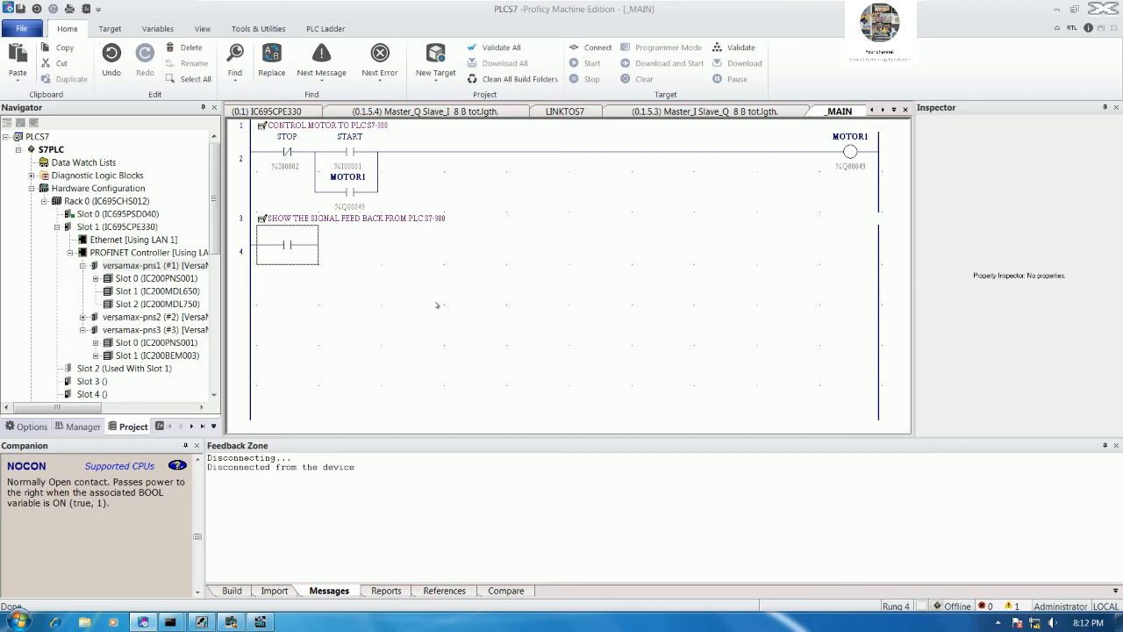
pyautogui.press('Return')
pyautogui.write('S7')
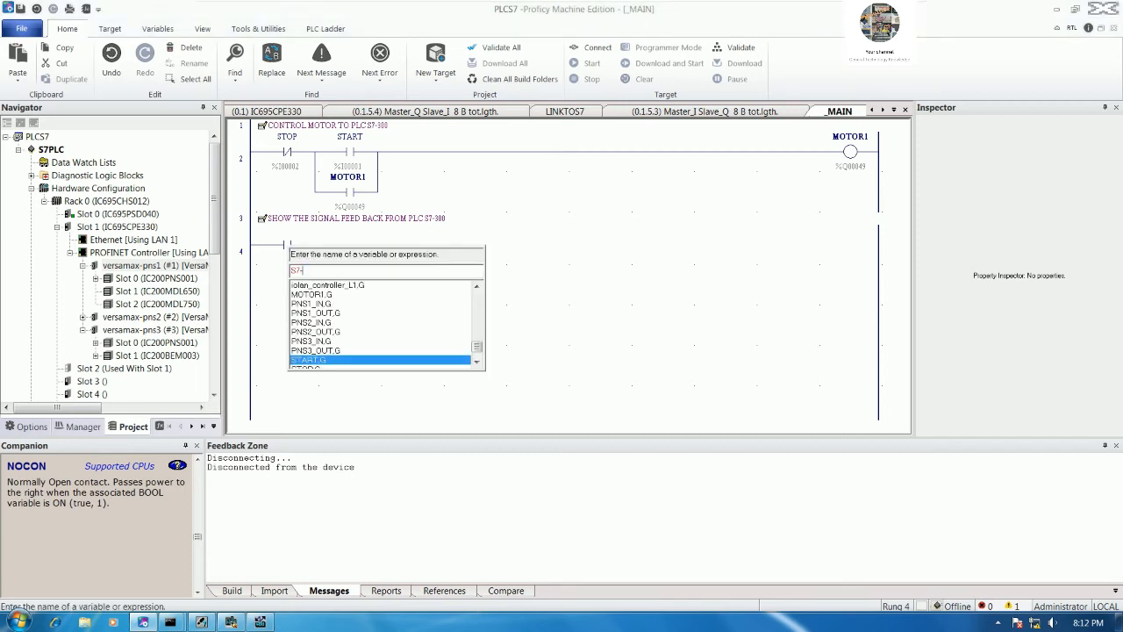
pyautogui.write('-300')
pyautogui.press('BackSpace')
pyautogui.press('BackSpace')
pyautogui.press('BackSpace')
pyautogui.press('BackSpace')
pyautogui.press('BackSpace')
pyautogui.press('BackSpace')
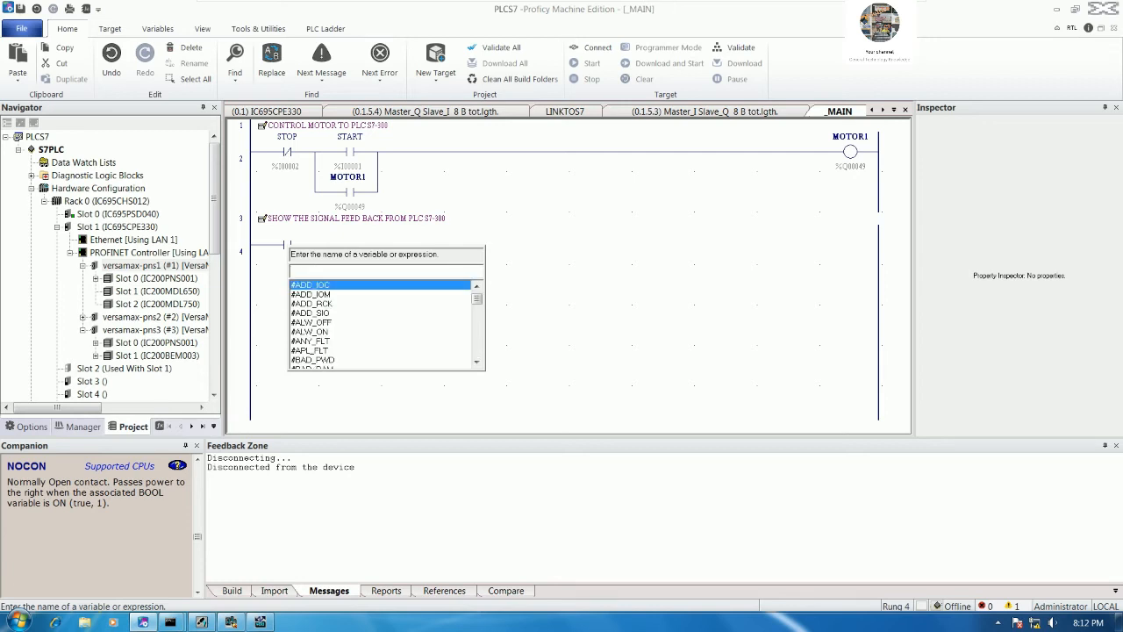
pyautogui.press('Escape')
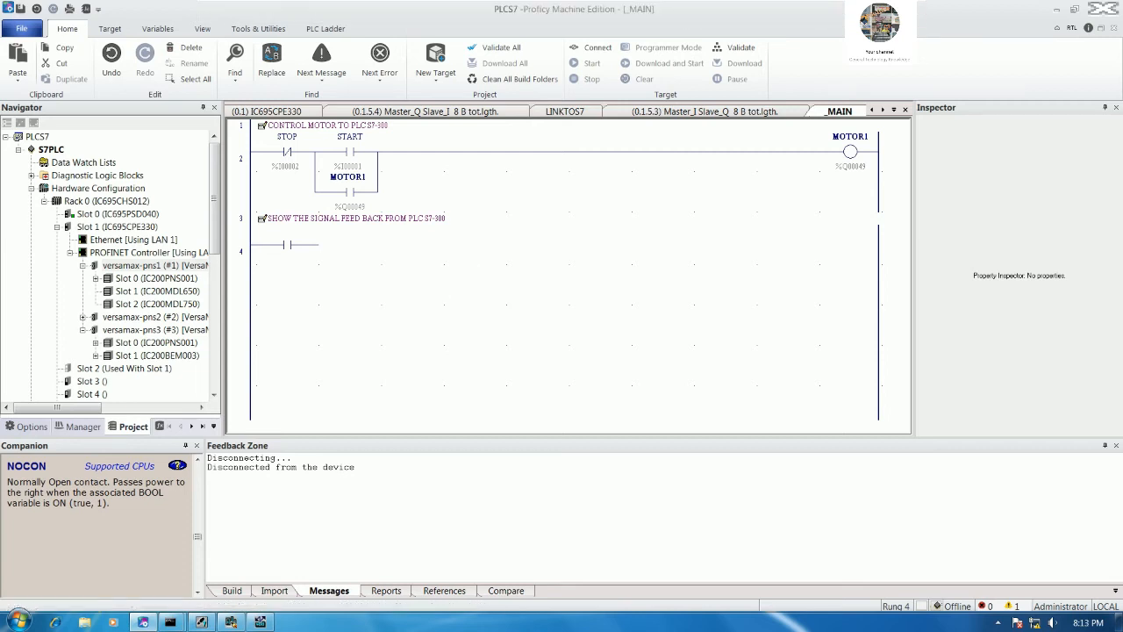
# Step: Assign a new variable named REV_BIT1 to the normally open contact in the feedback rung
pyautogui.click(413, 285)
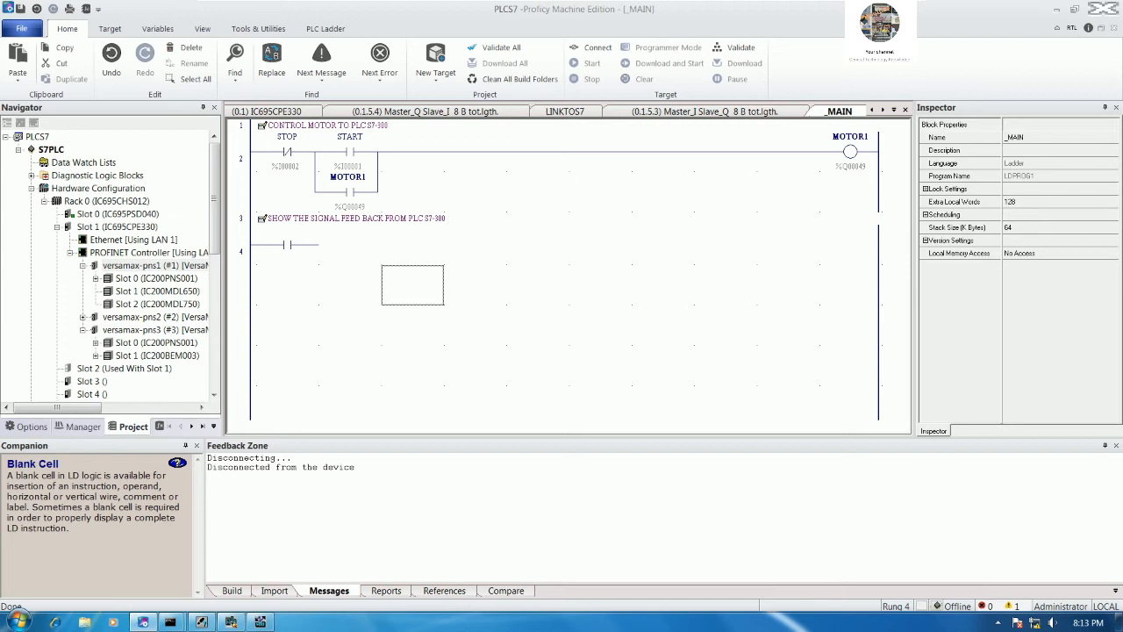
pyautogui.click(348, 248)
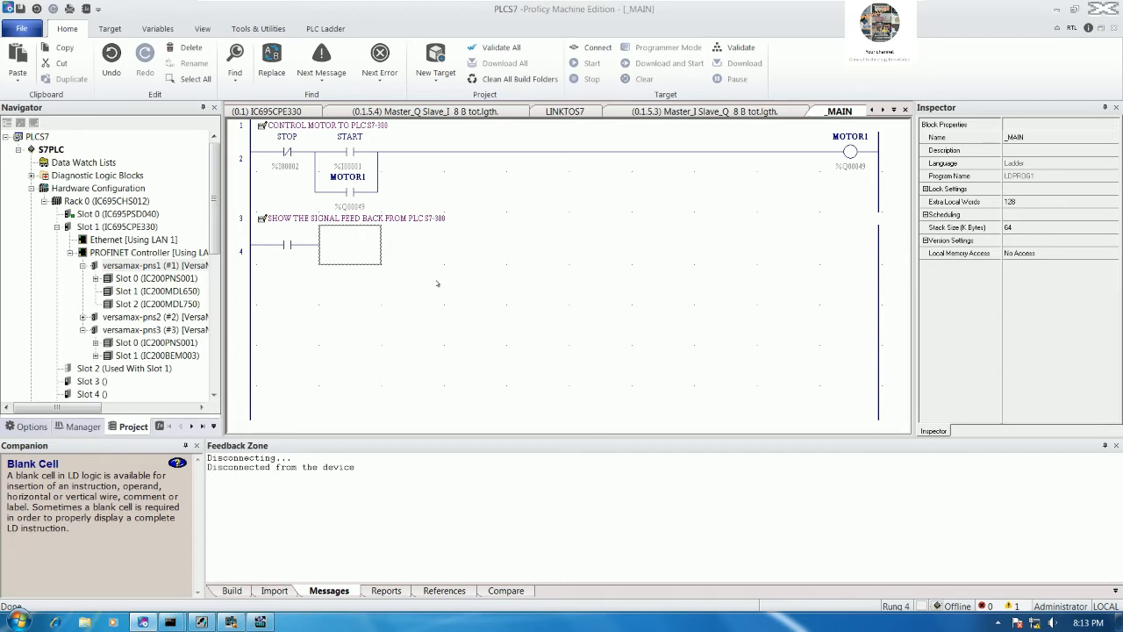
pyautogui.press('Left')
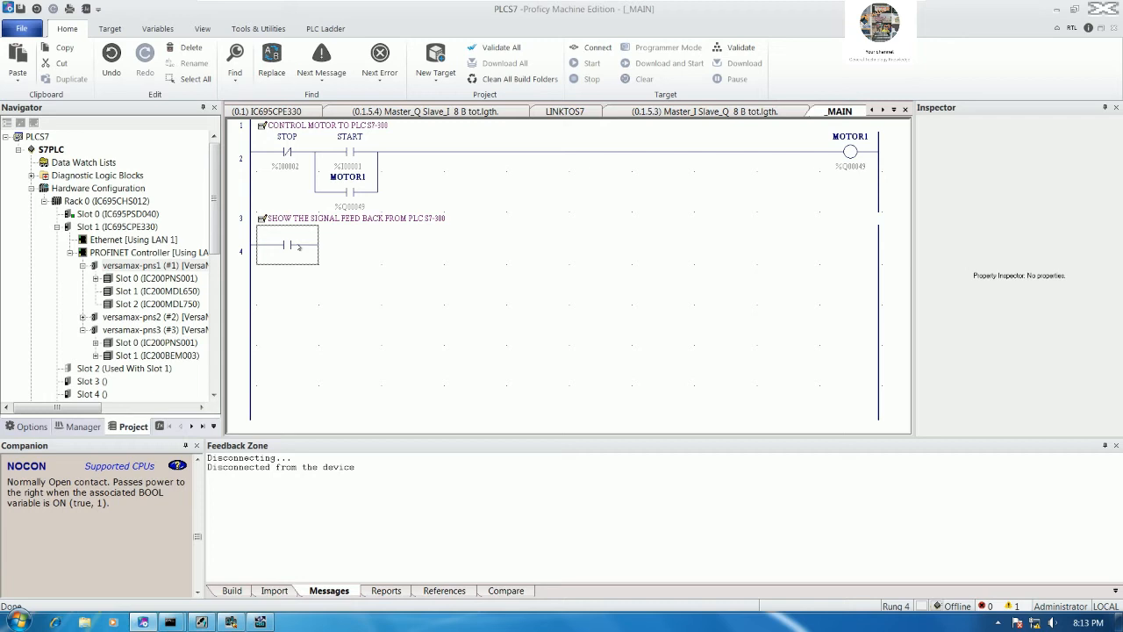
pyautogui.press('Return')
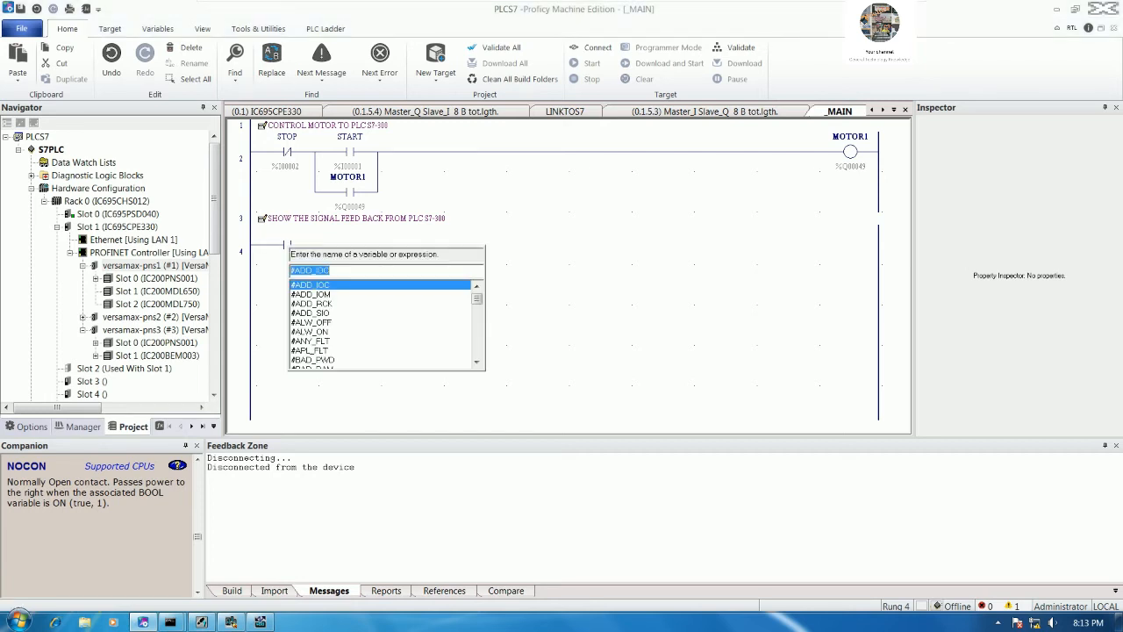
pyautogui.write('R')
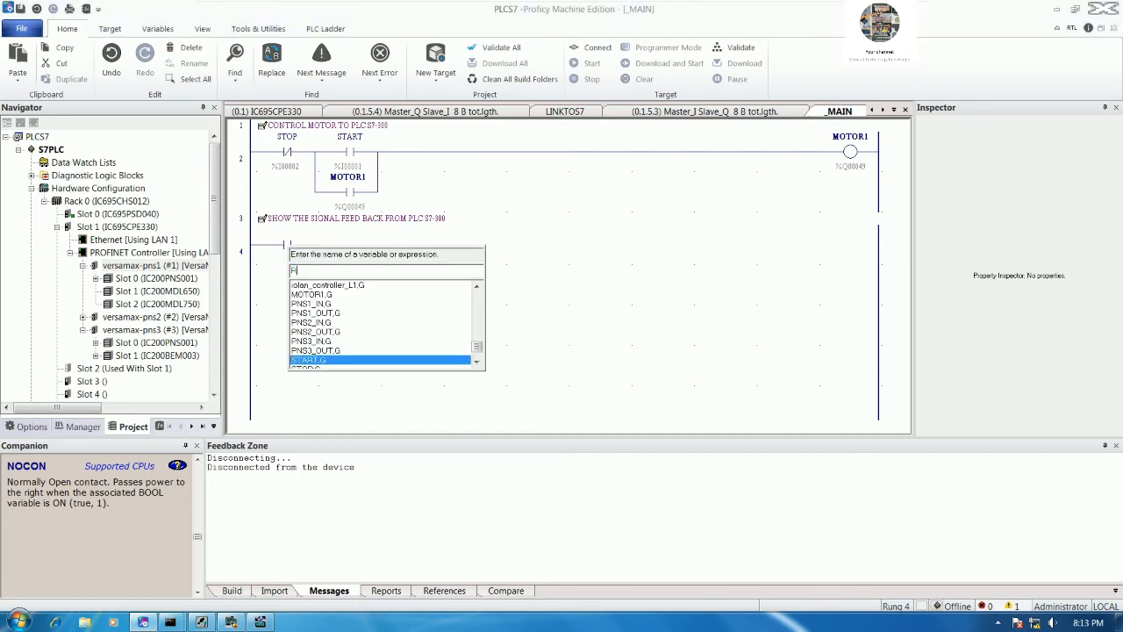
pyautogui.write('EV_BIT1')
pyautogui.press('Return')
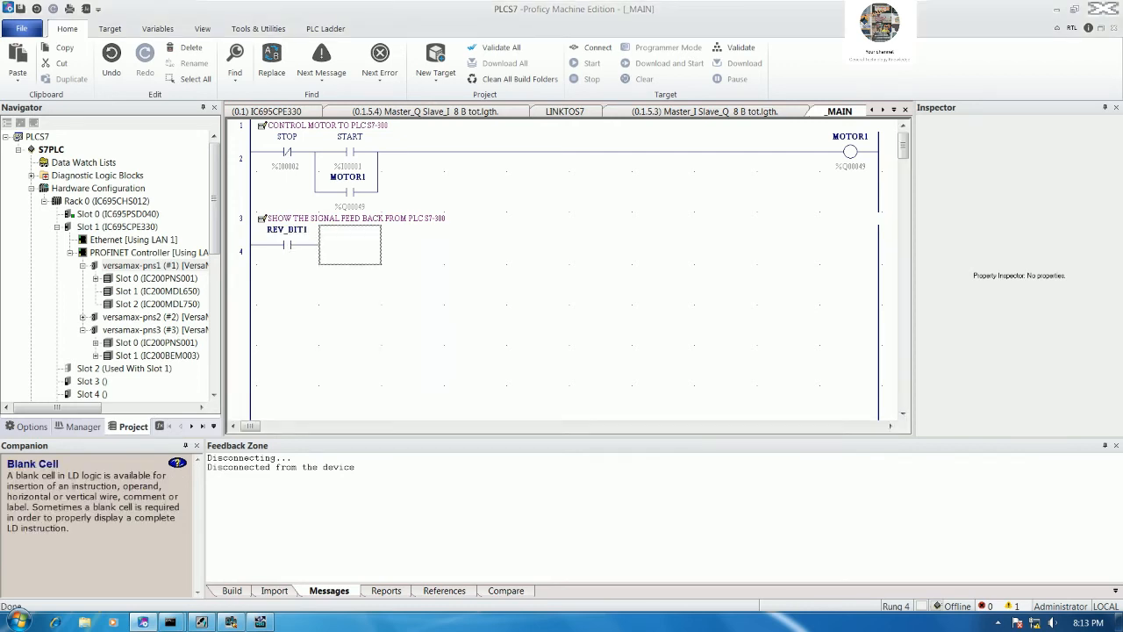
# Step: Add a coil at the end of the REV_BIT1 rung and assign it the variable S7_300BIT1
pyautogui.write('CO')
pyautogui.press('Return')
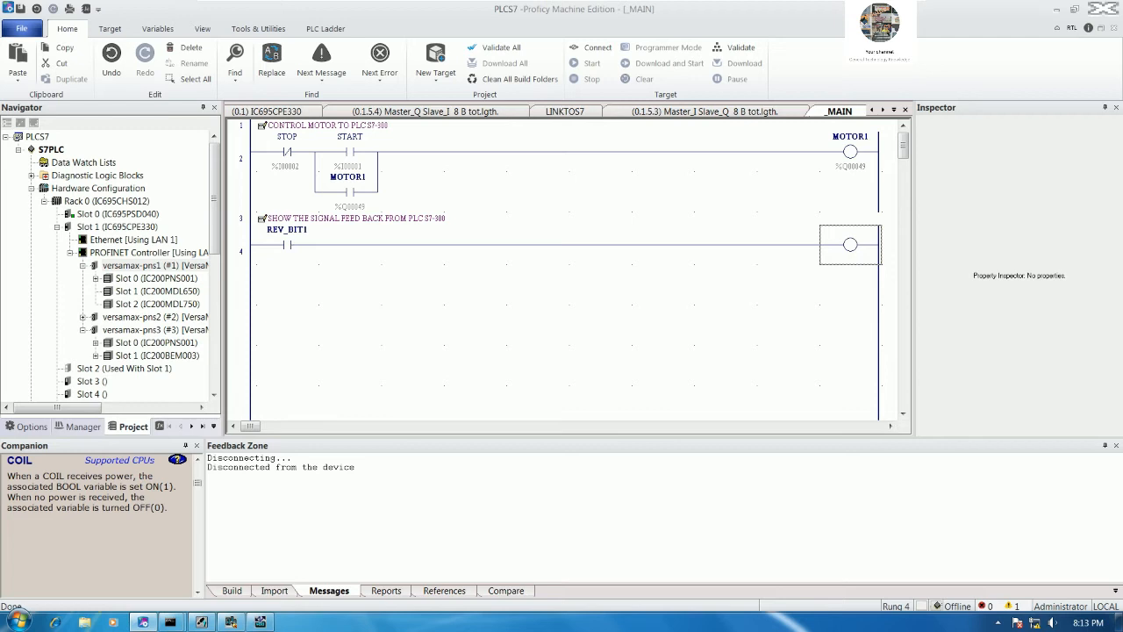
pyautogui.press('Return')
pyautogui.write('S')
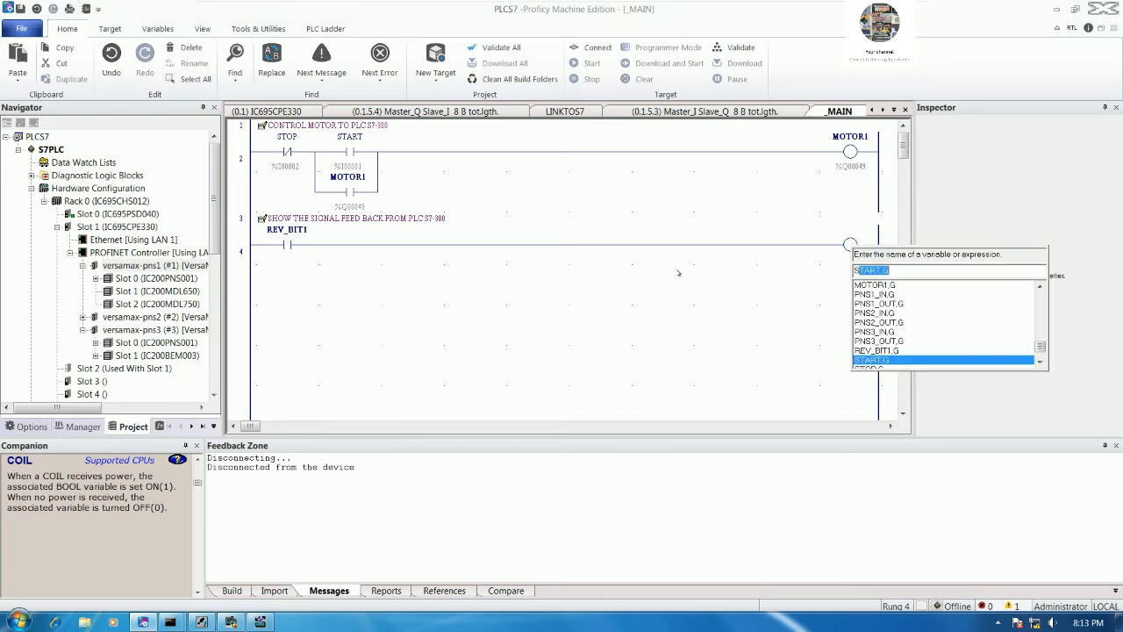
pyautogui.write('7_300_')
pyautogui.press('BackSpace')
pyautogui.write('BIT1')
pyautogui.press('Return')
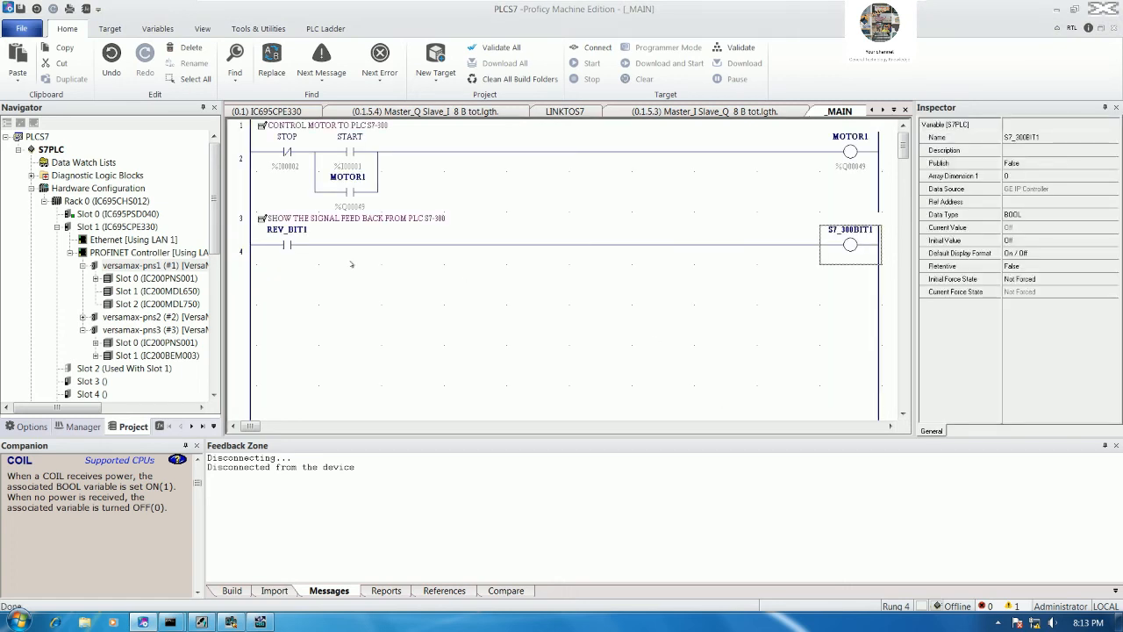
# Step: Set the reference address of the REV_BIT1 variable to %I00161
pyautogui.rightClick(296, 248)
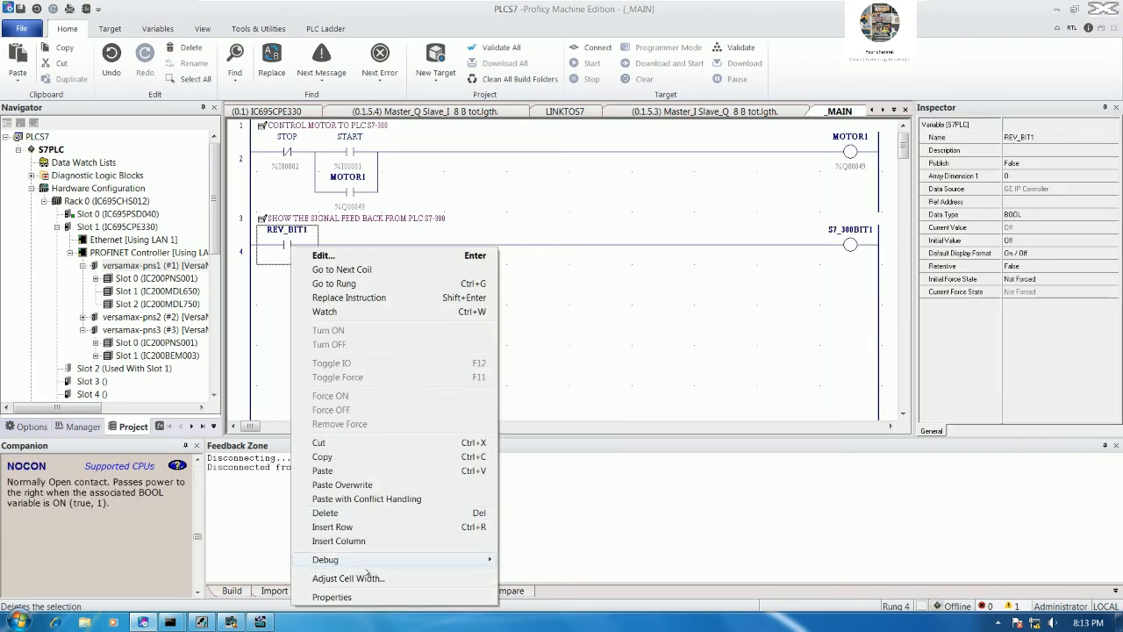
pyautogui.click(331, 597)
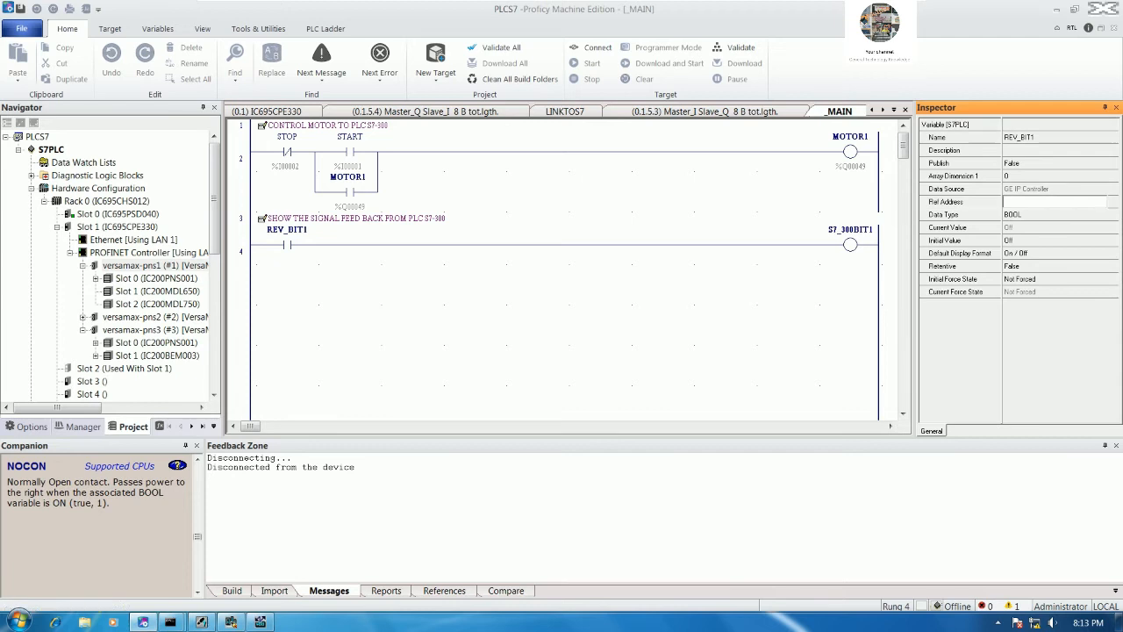
pyautogui.write('%')
pyautogui.write('I00161')
pyautogui.press('Return')
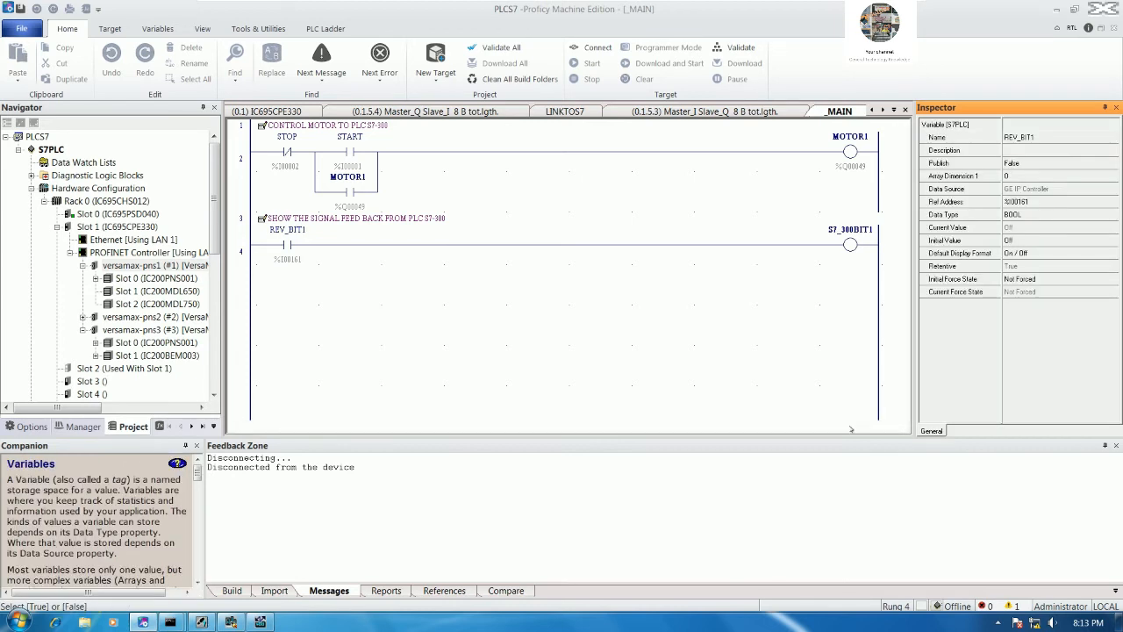
# Step: Set the reference address of the S7_300BIT1 coil variable to %M00001
pyautogui.click(850, 246)
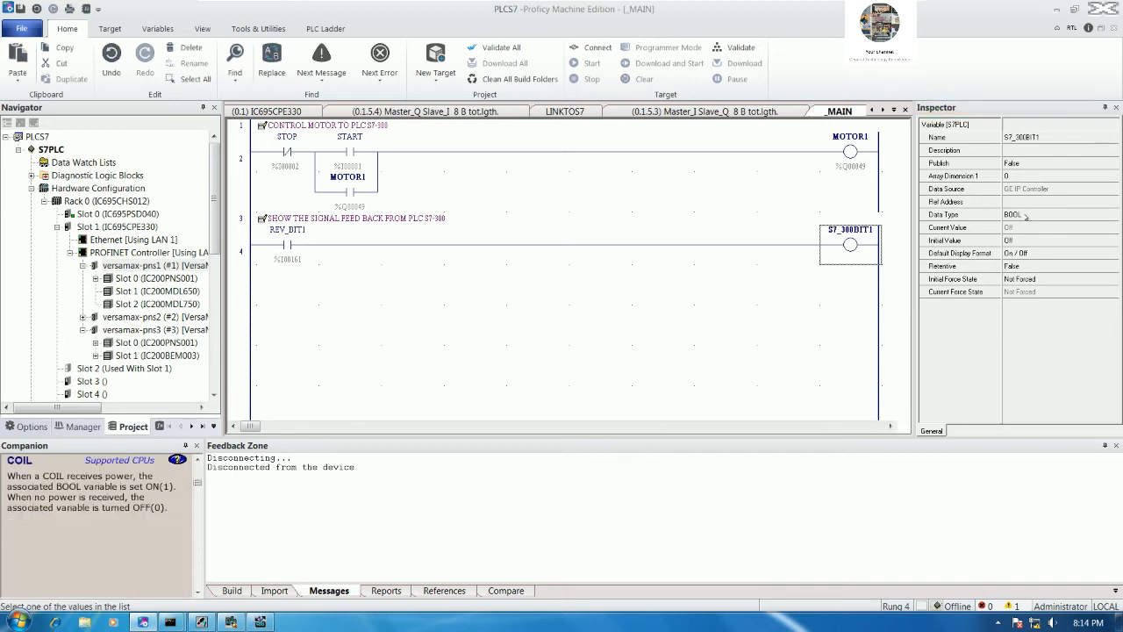
pyautogui.click(1053, 201)
pyautogui.write('%')
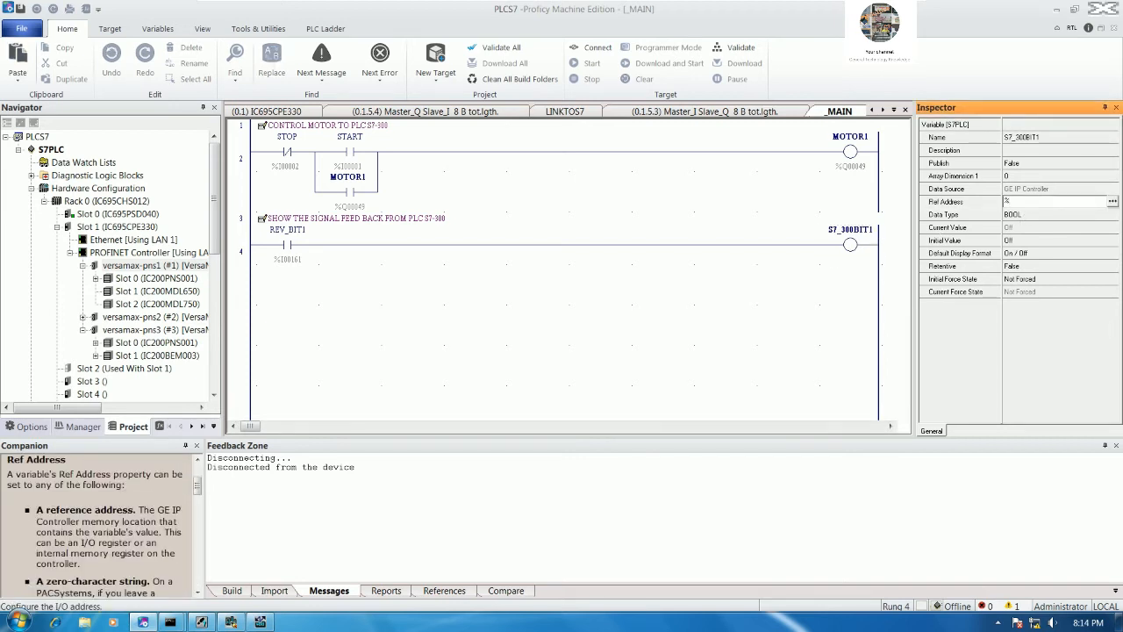
pyautogui.write('M00001')
pyautogui.press('Return')
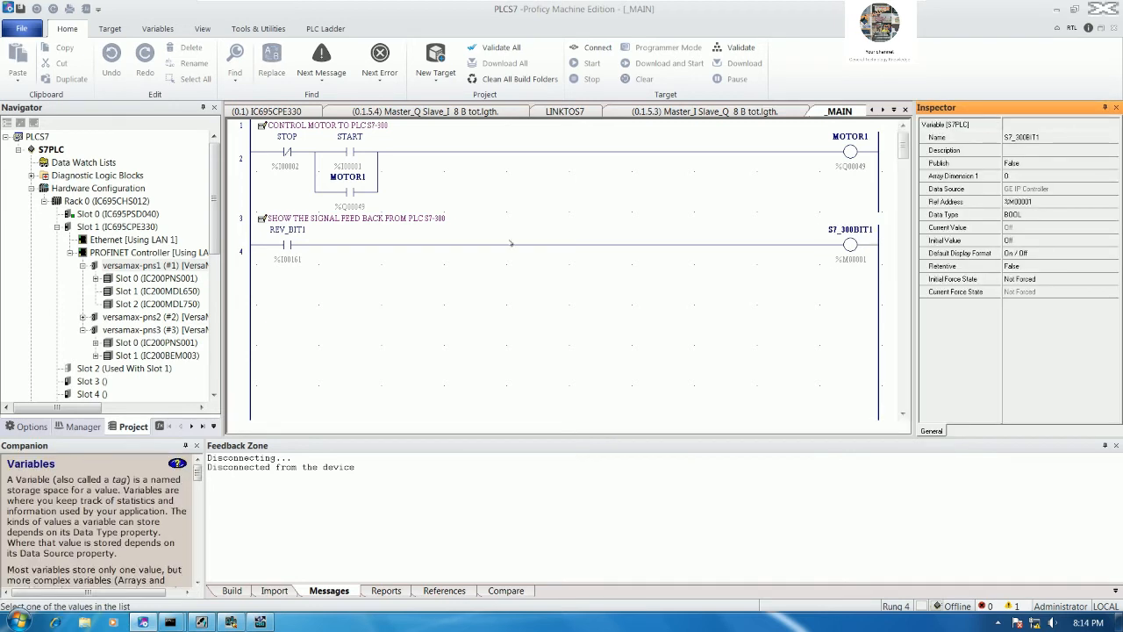
# Step: Go online with the controller and download the updated logic in run mode, with new symbolic variables cleared to zero
pyautogui.click(543, 249)
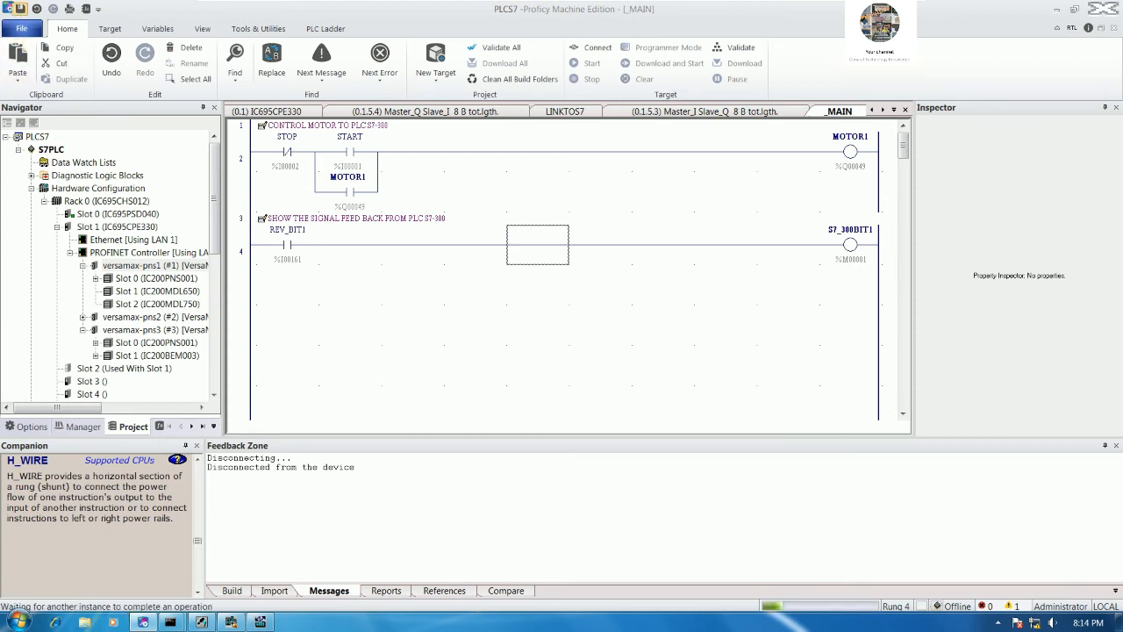
pyautogui.click(592, 48)
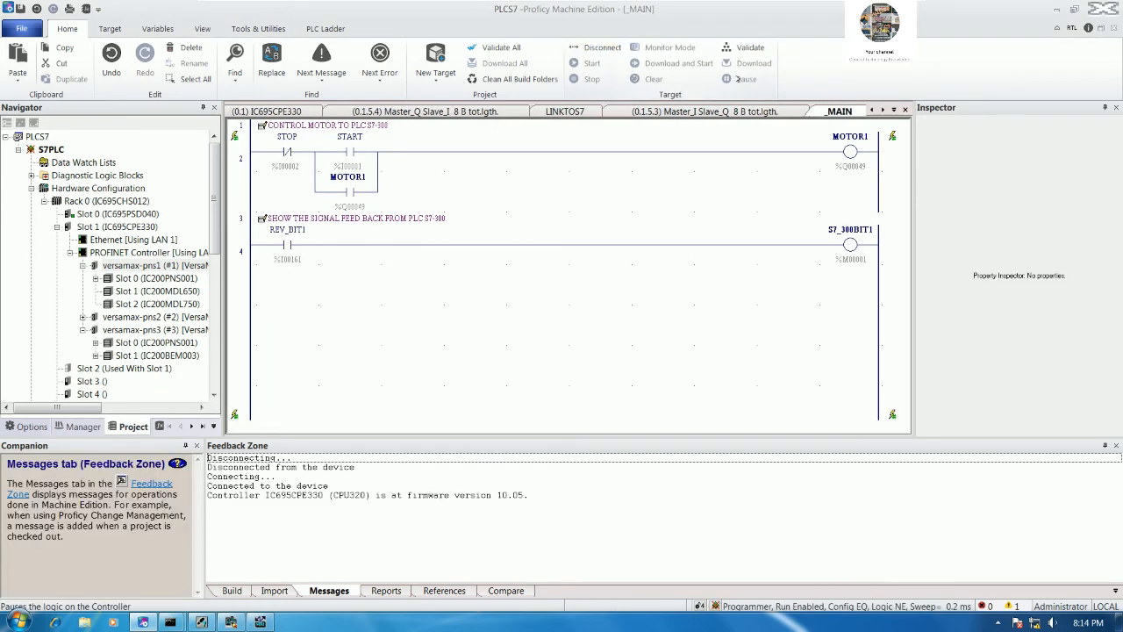
pyautogui.click(750, 64)
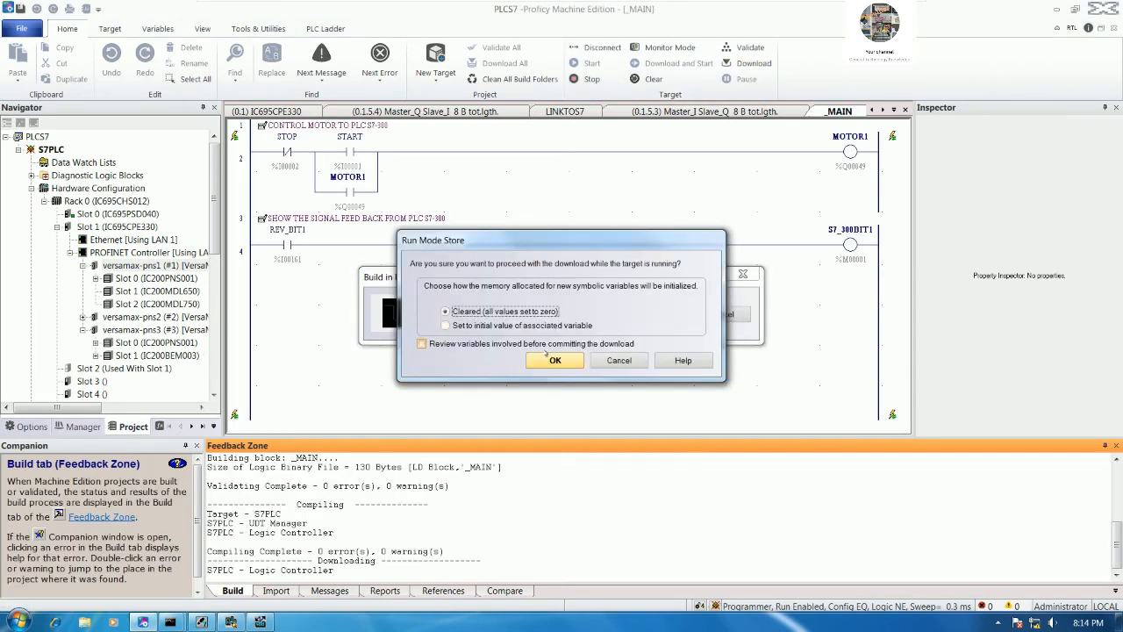
pyautogui.click(553, 360)
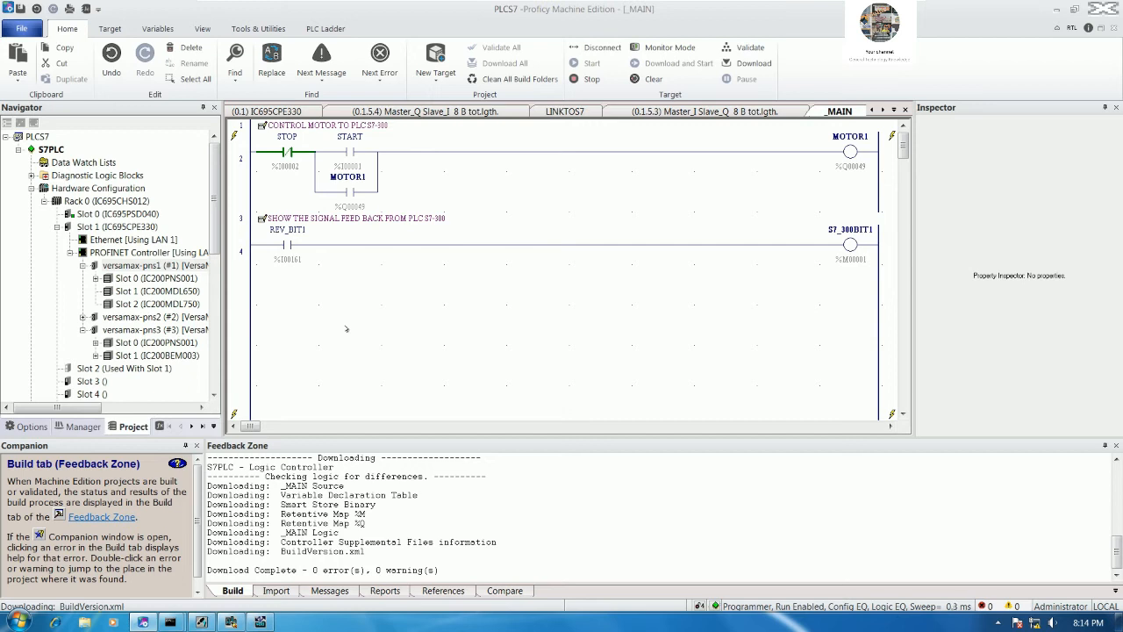
pyautogui.click(470, 259)
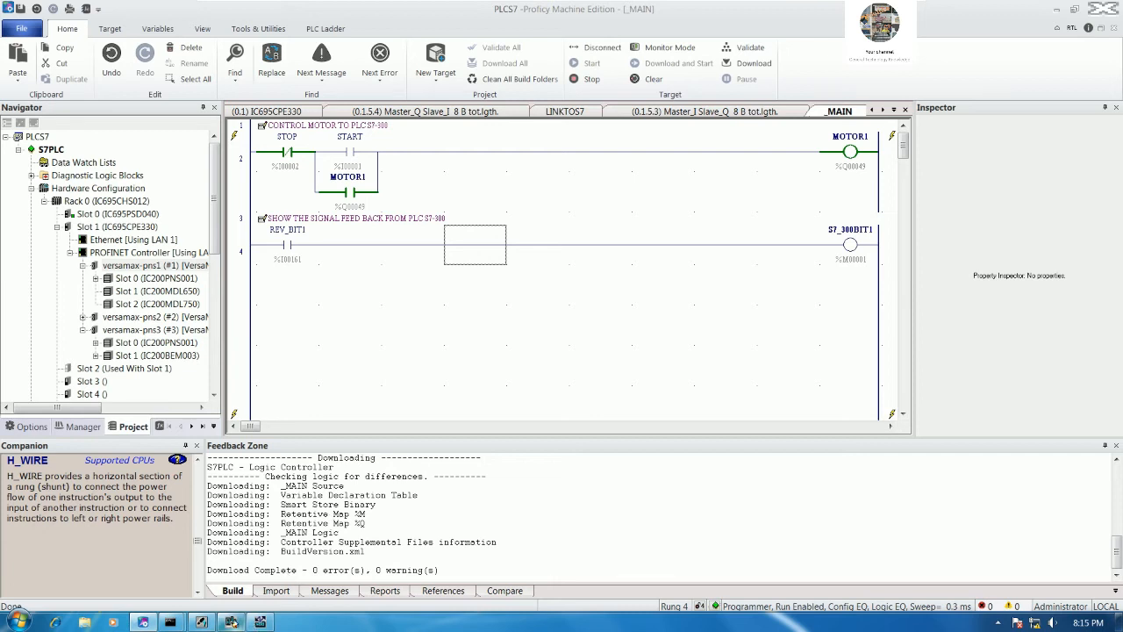
# Step: Switch to SIMATIC Manager, open block OB1 of the CPU 314C-2 PN/DP in the ladder editor and enlarge its network area
pyautogui.click(202, 622)
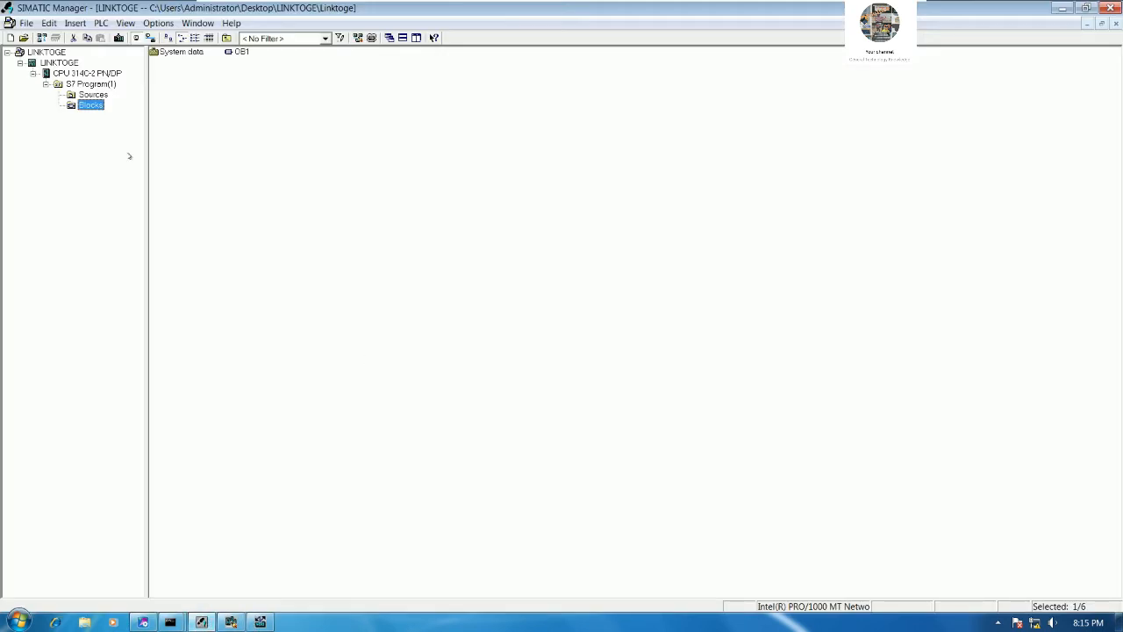
pyautogui.click(239, 52)
pyautogui.hotkey('alt', 'Return')
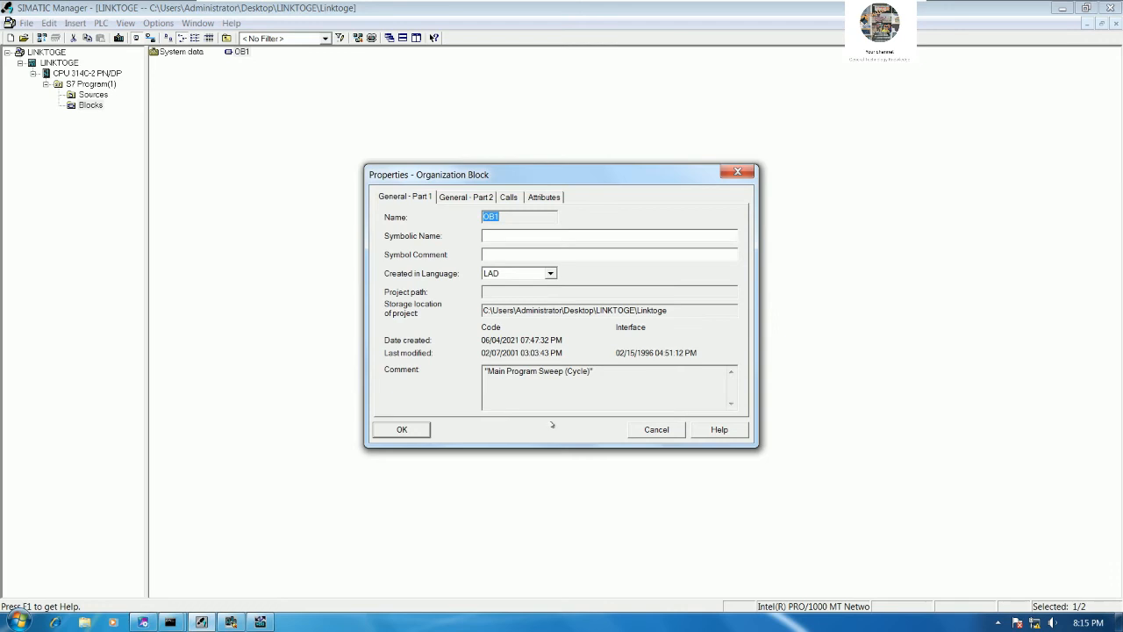
pyautogui.click(402, 429)
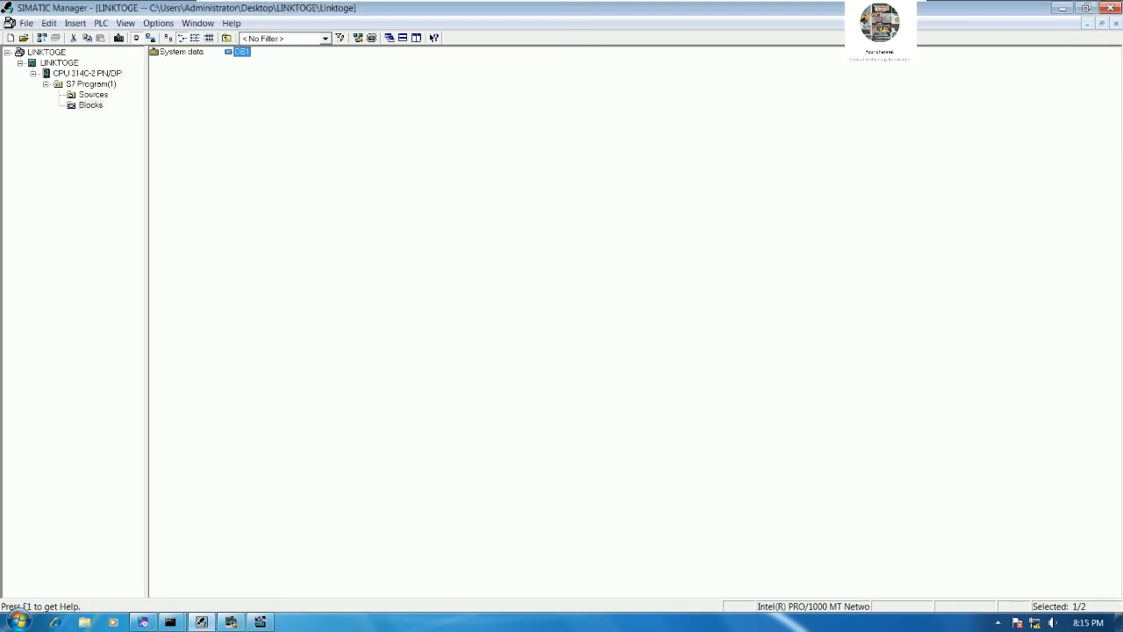
pyautogui.press('Return')
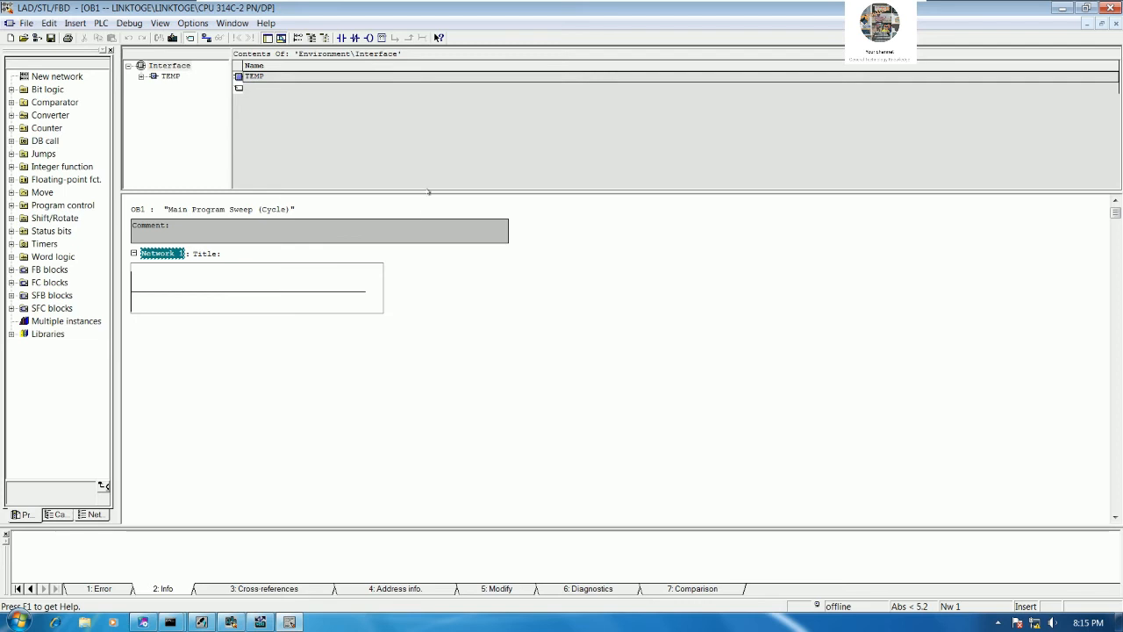
pyautogui.moveTo(434, 190); pyautogui.dragTo(434, 106)
# Step: Title Network 1 of OB1 "GOT DATA FROM PLC GE"
pyautogui.click(191, 208)
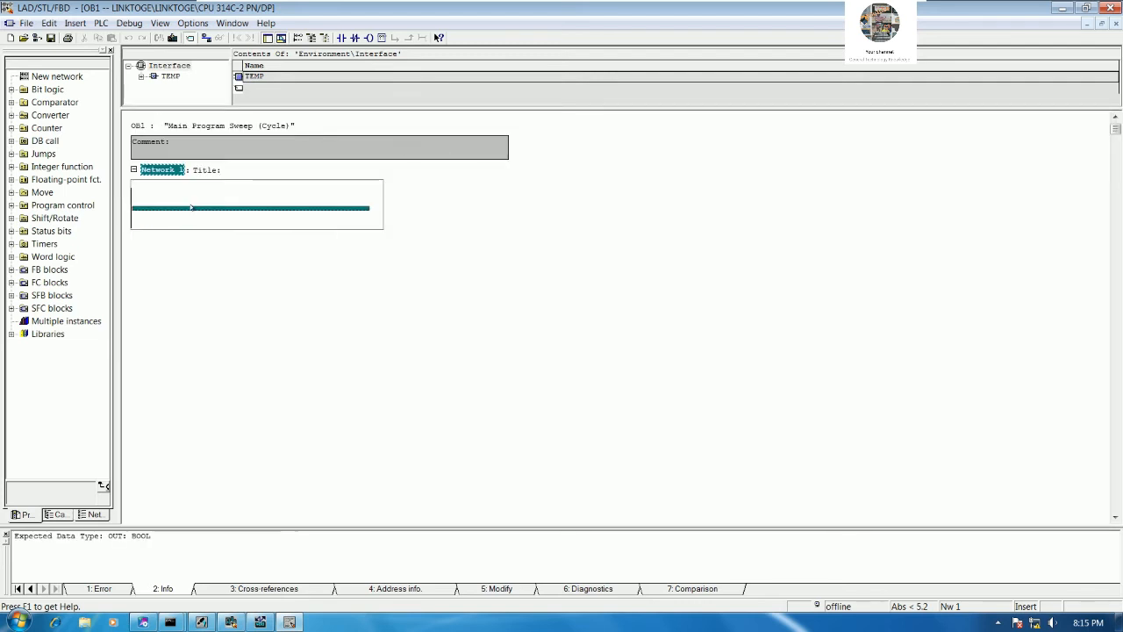
pyautogui.click(229, 172)
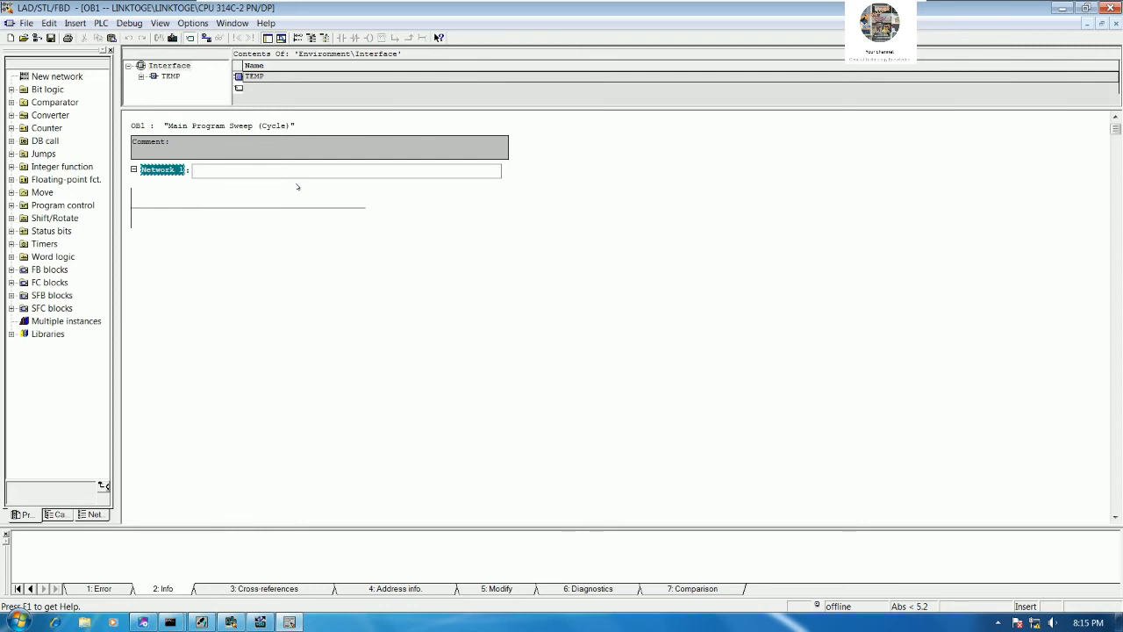
pyautogui.write('GOT DATA FROM PLC GE')
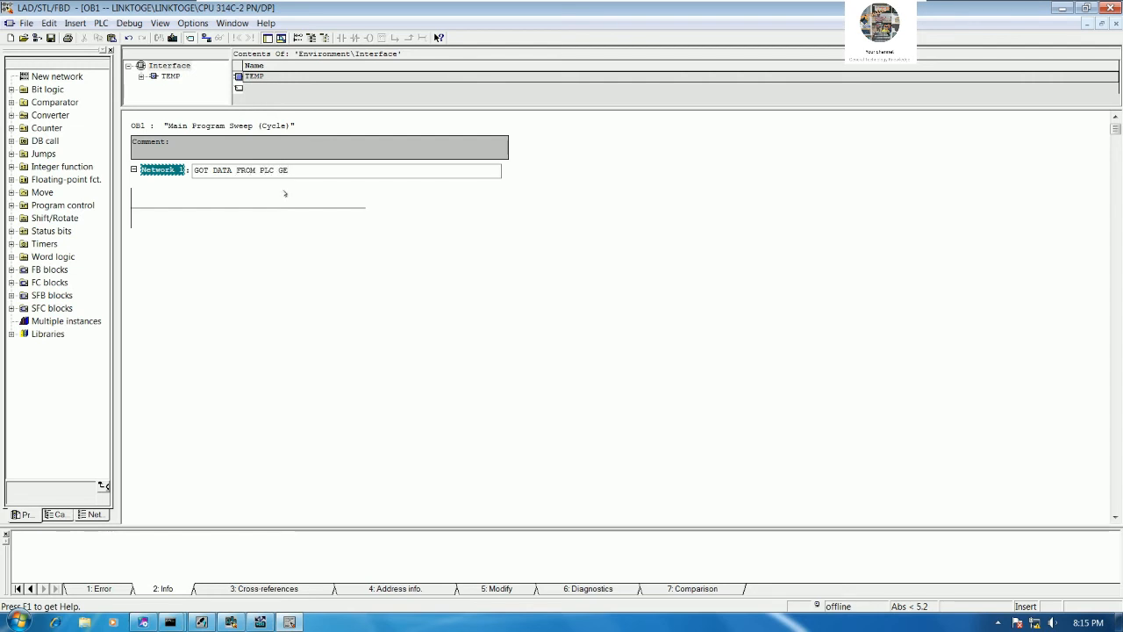
pyautogui.click(231, 210)
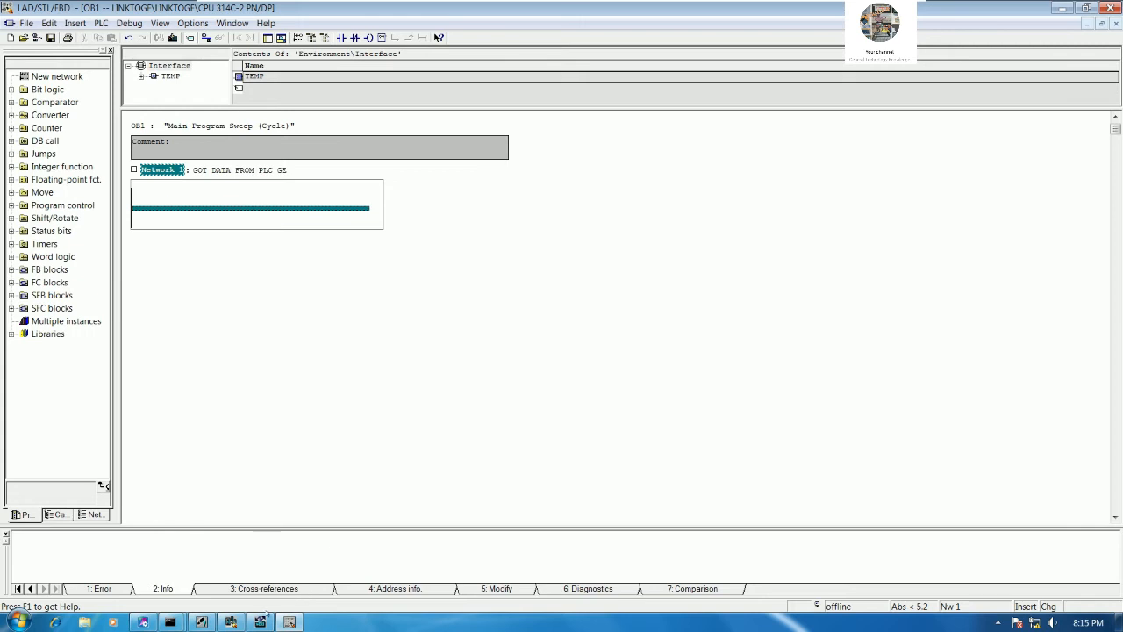
# Step: Check the online variable table and the GE ladder in Proficy Machine Edition, and return to OB1 with Network 1's empty rung selected
pyautogui.click(260, 622)
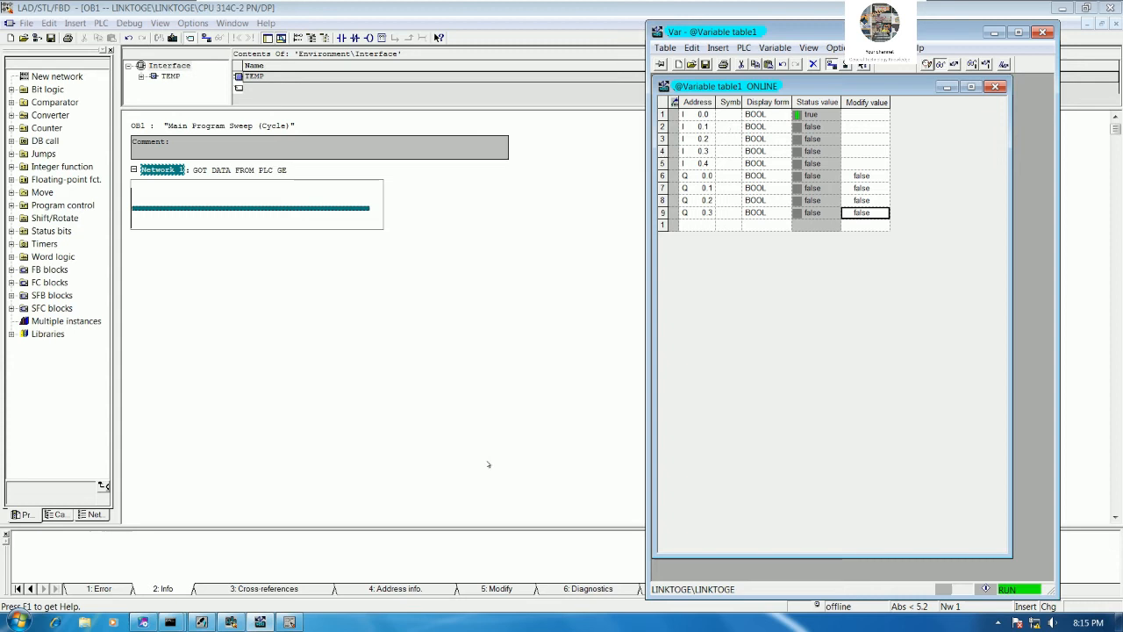
pyautogui.click(144, 622)
pyautogui.click(475, 244)
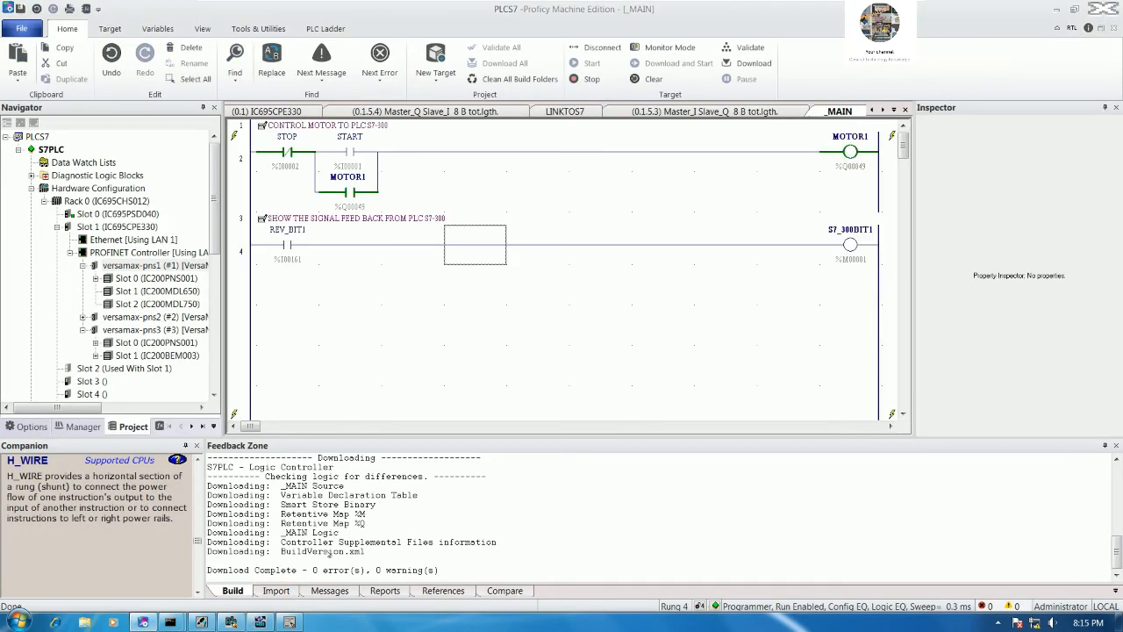
pyautogui.click(289, 622)
pyautogui.click(258, 248)
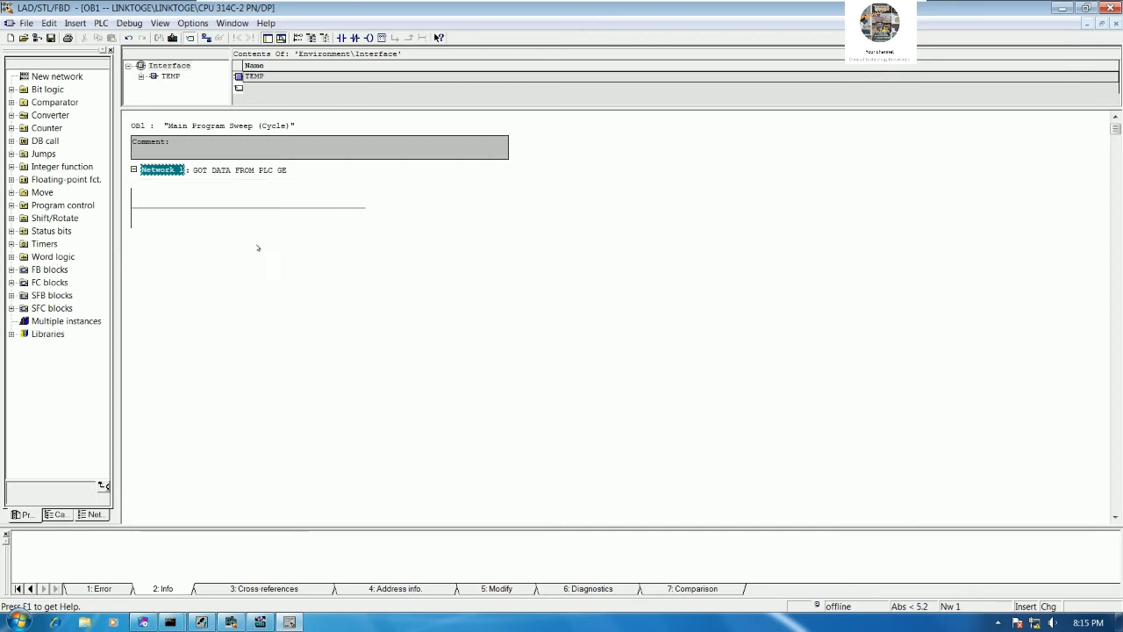
pyautogui.click(250, 210)
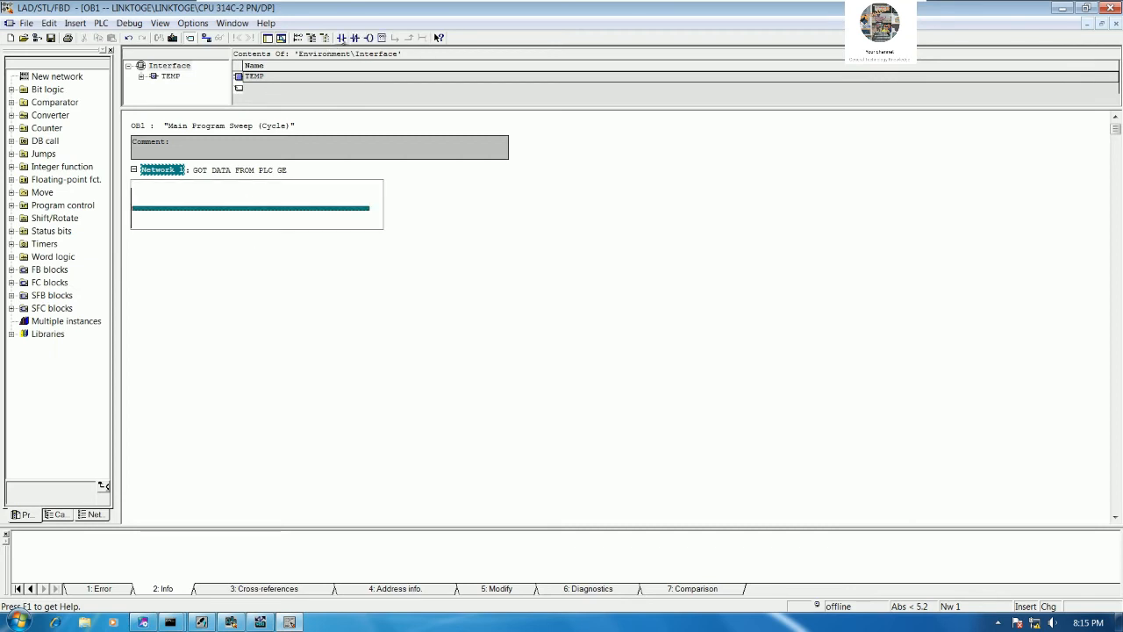
# Step: Insert a normally open contact addressed I0.0 in Network 1 and add an output coil at the end of the rung
pyautogui.click(341, 38)
pyautogui.click(164, 196)
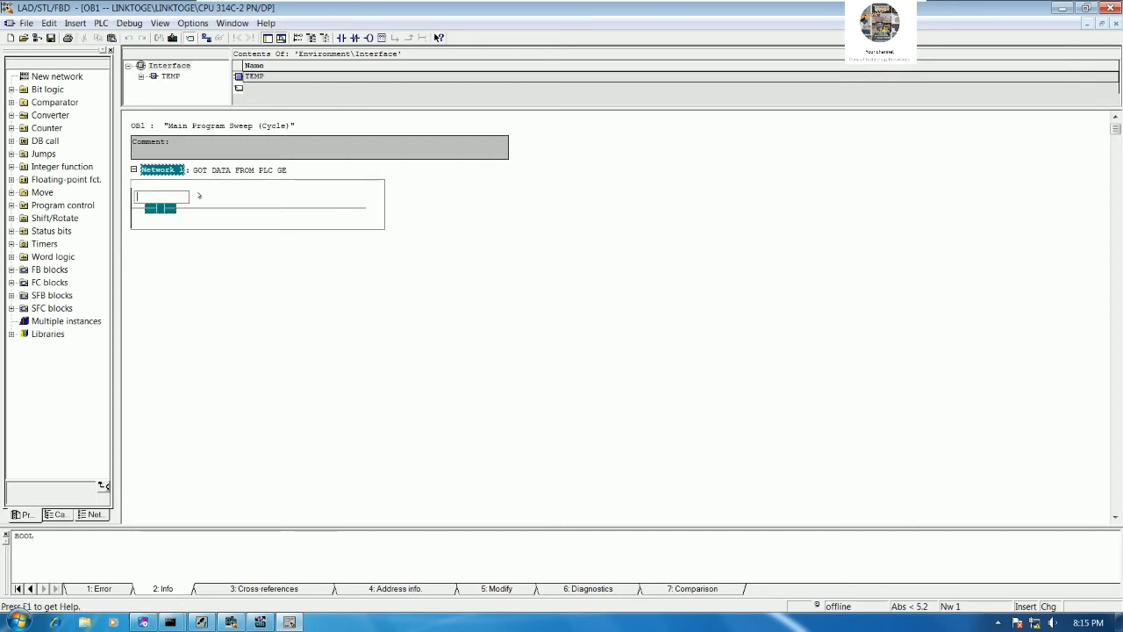
pyautogui.write('I0.0')
pyautogui.press('Return')
pyautogui.click(311, 208)
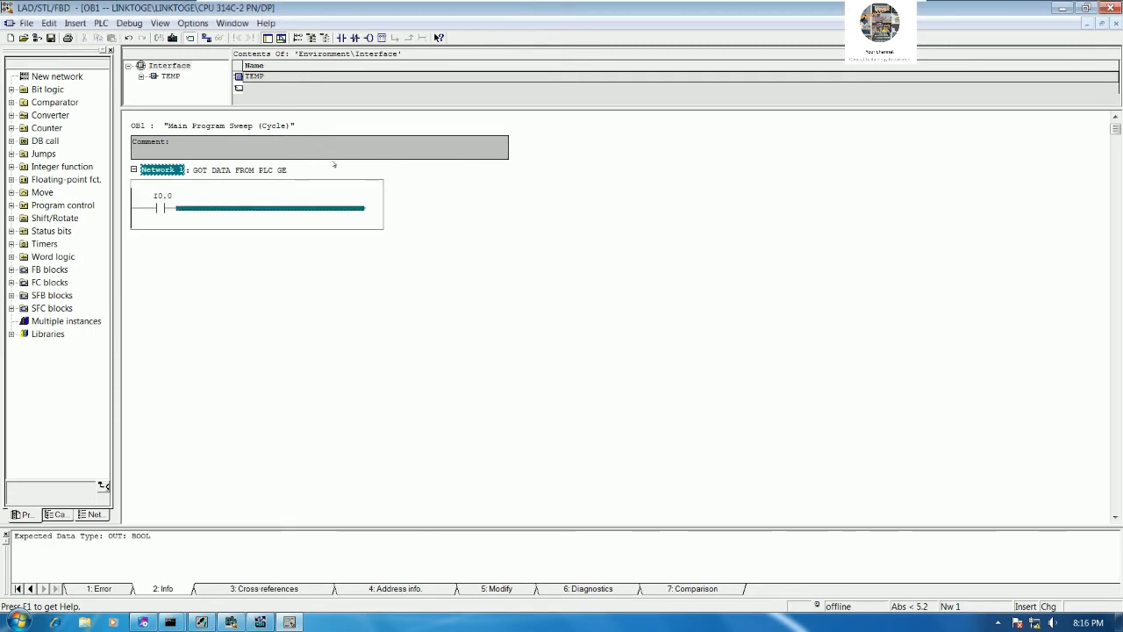
pyautogui.click(369, 37)
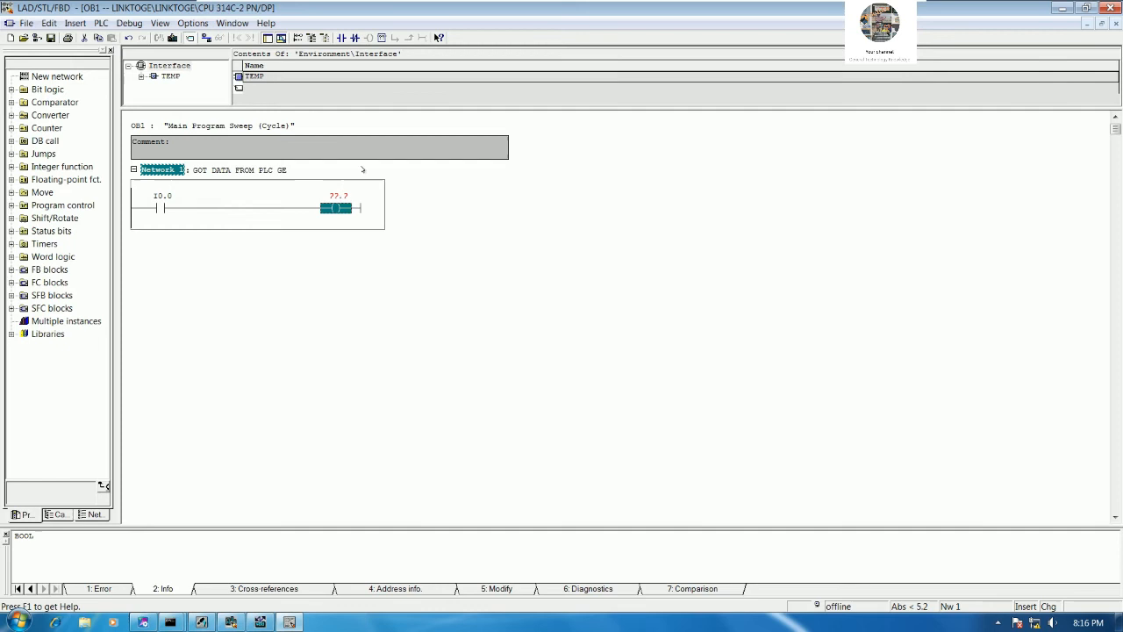
# Step: Check the I/O addresses in the variable table, and look up the DI24/DO16 module's address ranges and properties in HW Config
pyautogui.click(264, 622)
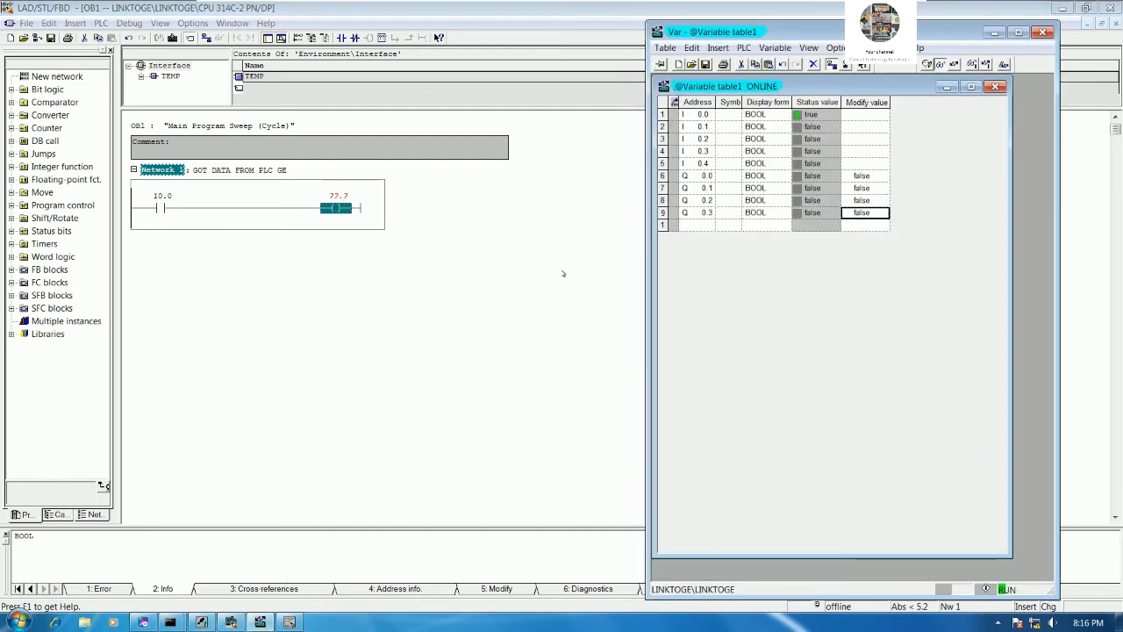
pyautogui.click(231, 622)
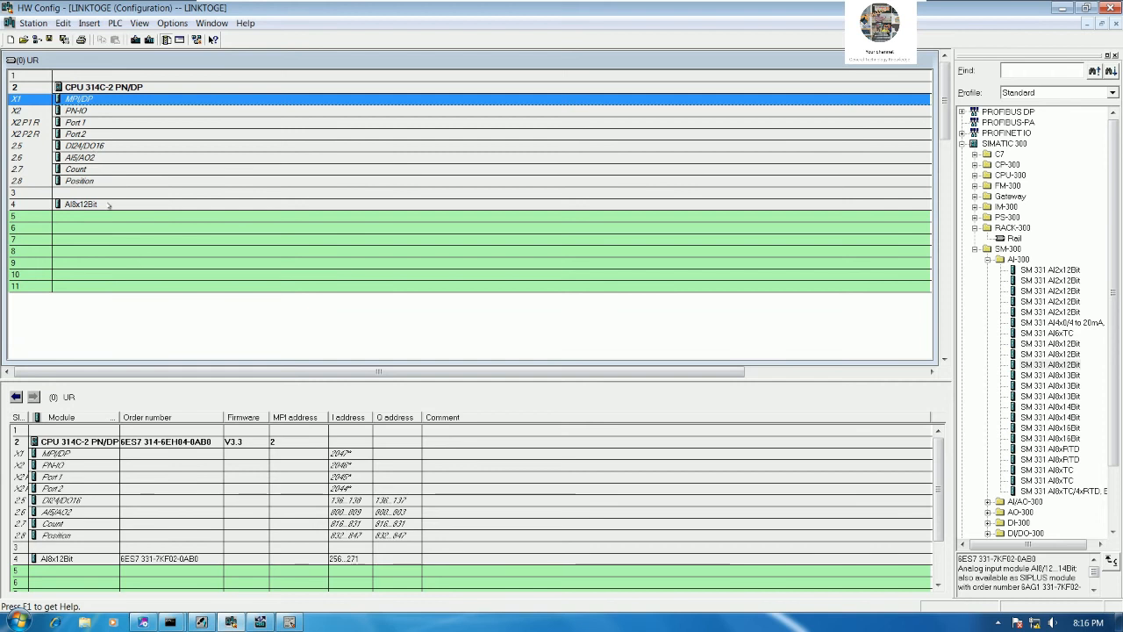
pyautogui.doubleClick(388, 502)
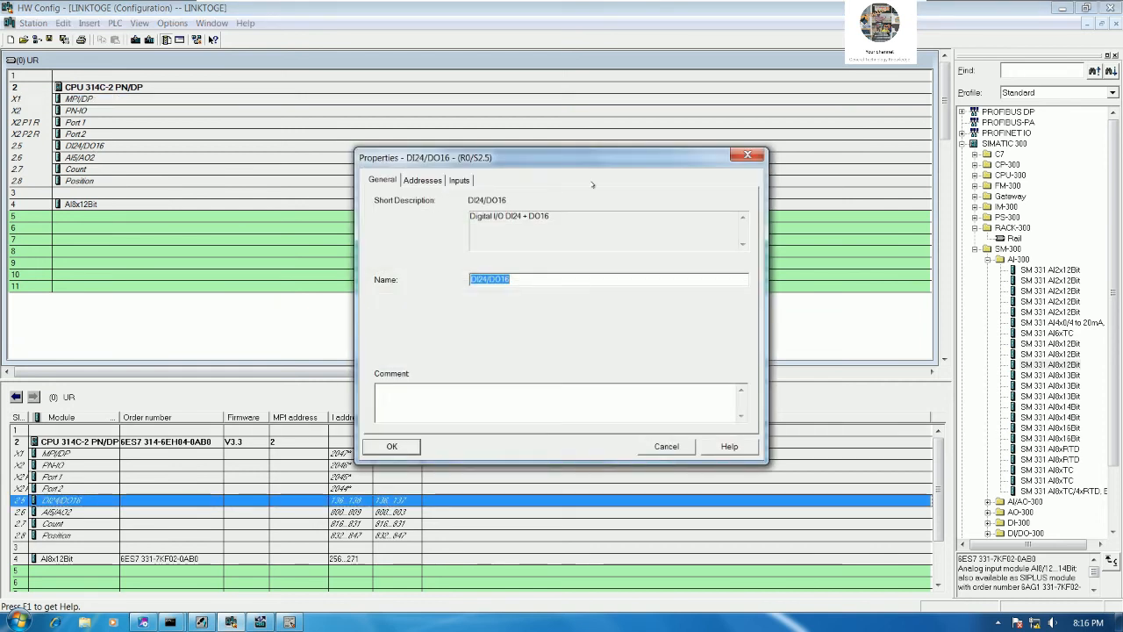
pyautogui.click(746, 155)
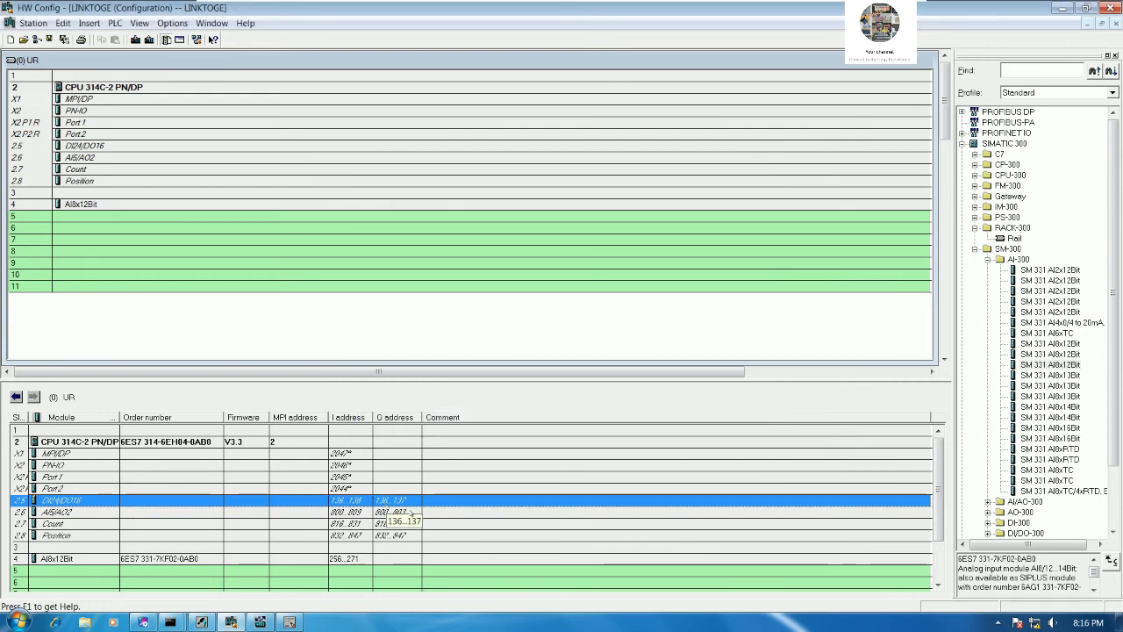
# Step: Return to the OB1 ladder editor and assign address Q136.0 to the output coil in Network 1
pyautogui.click(288, 622)
pyautogui.click(337, 197)
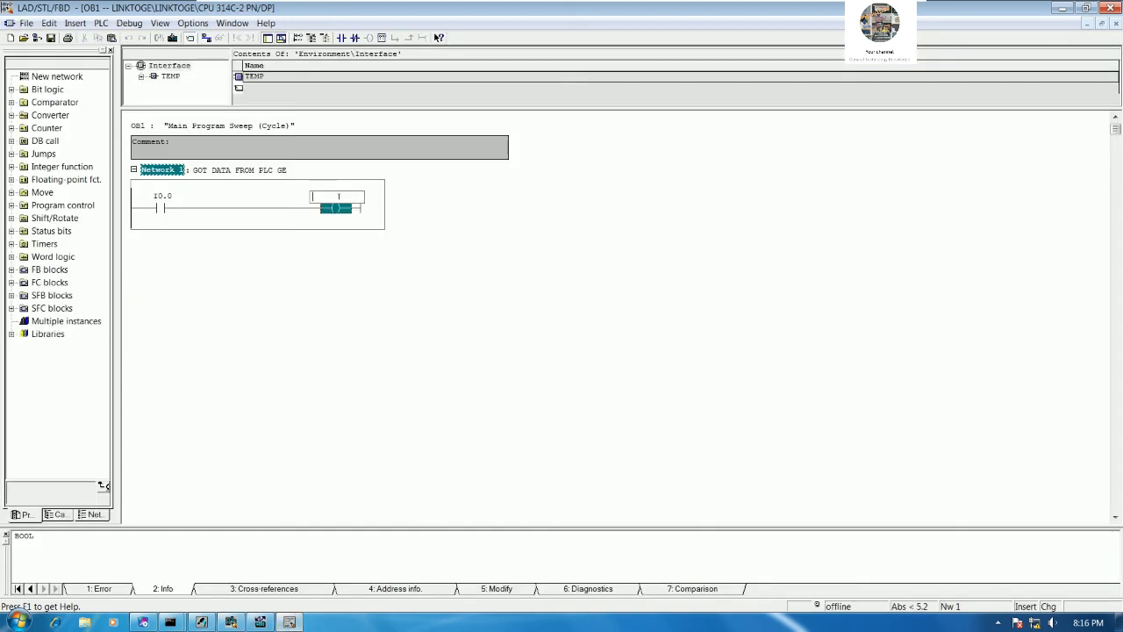
pyautogui.write('Q136.0')
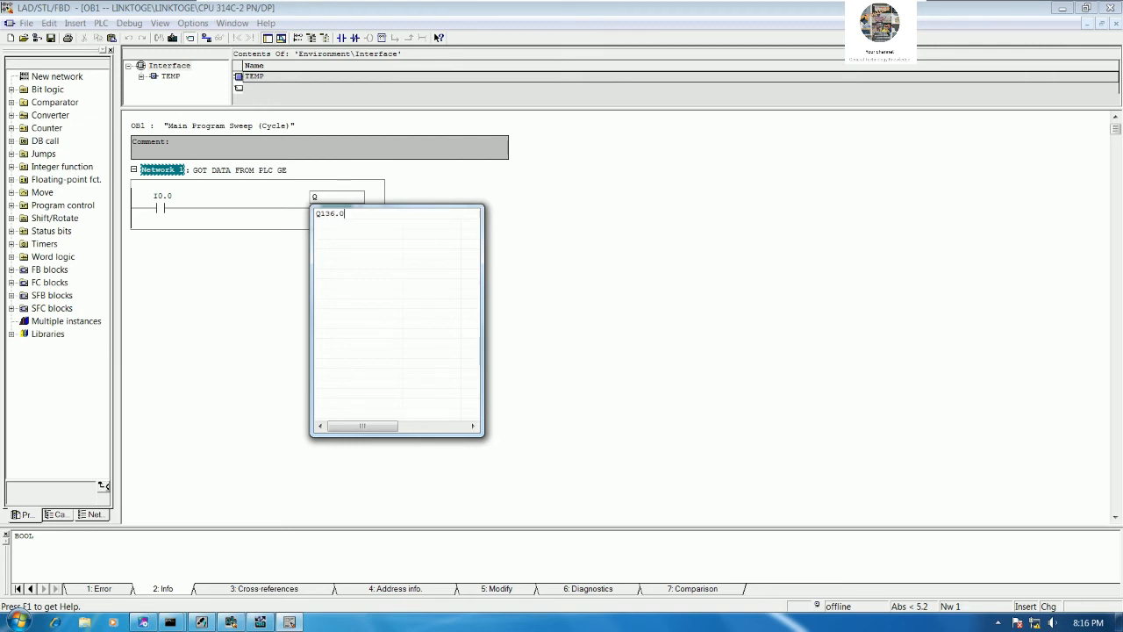
pyautogui.press('Return')
pyautogui.click(393, 298)
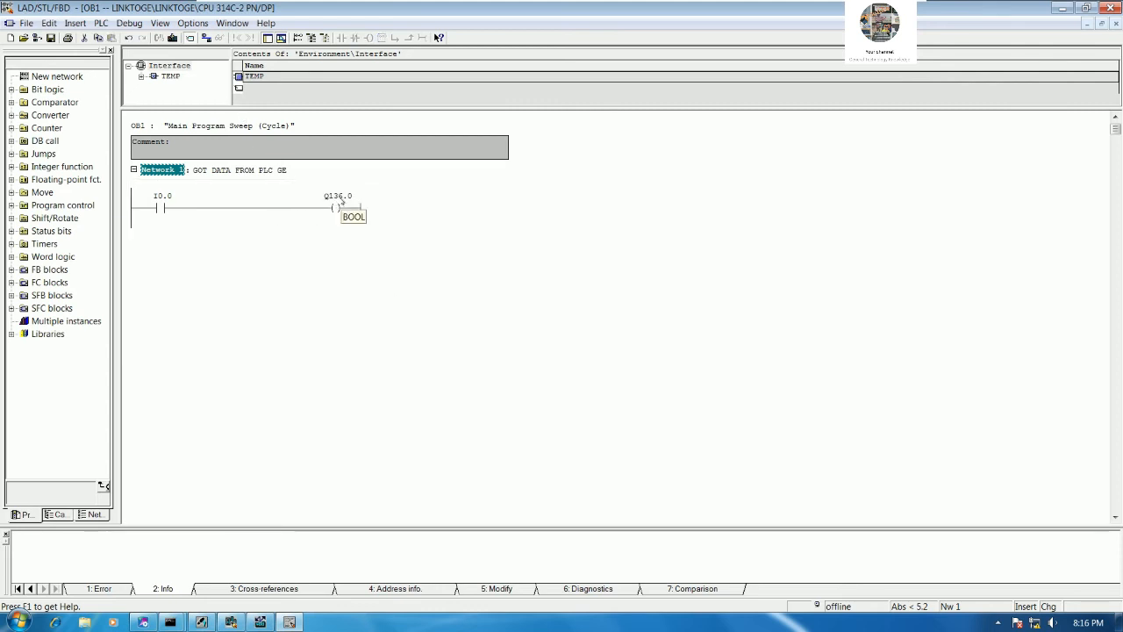
# Step: Branch the rung after the I0.0 contact and add a parallel output coil addressed Q0.0
pyautogui.click(297, 211)
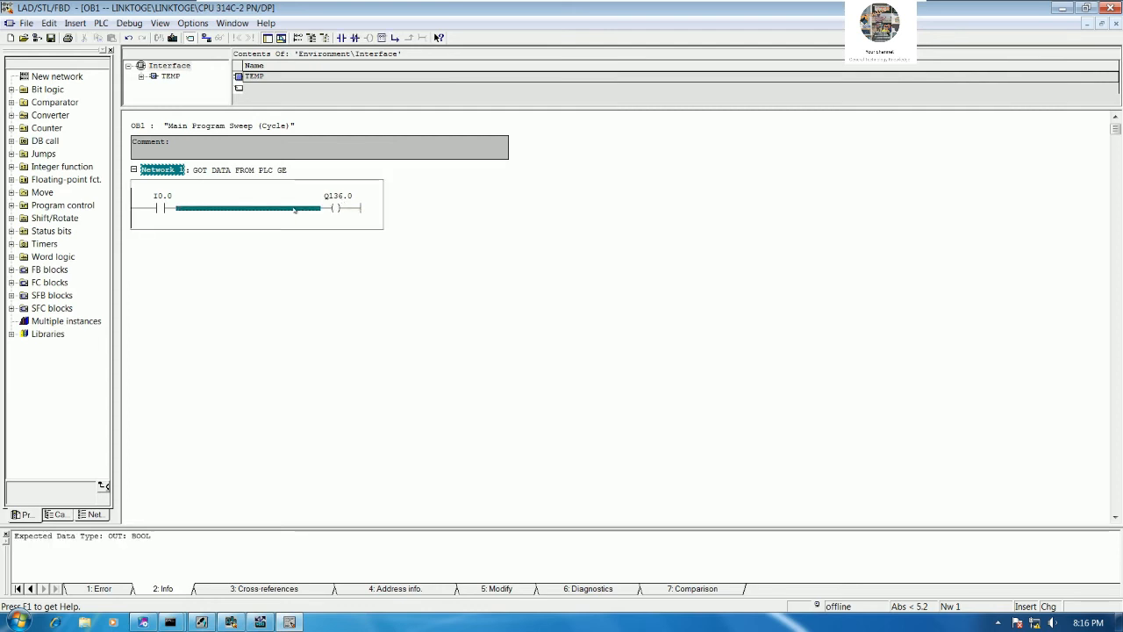
pyautogui.click(394, 37)
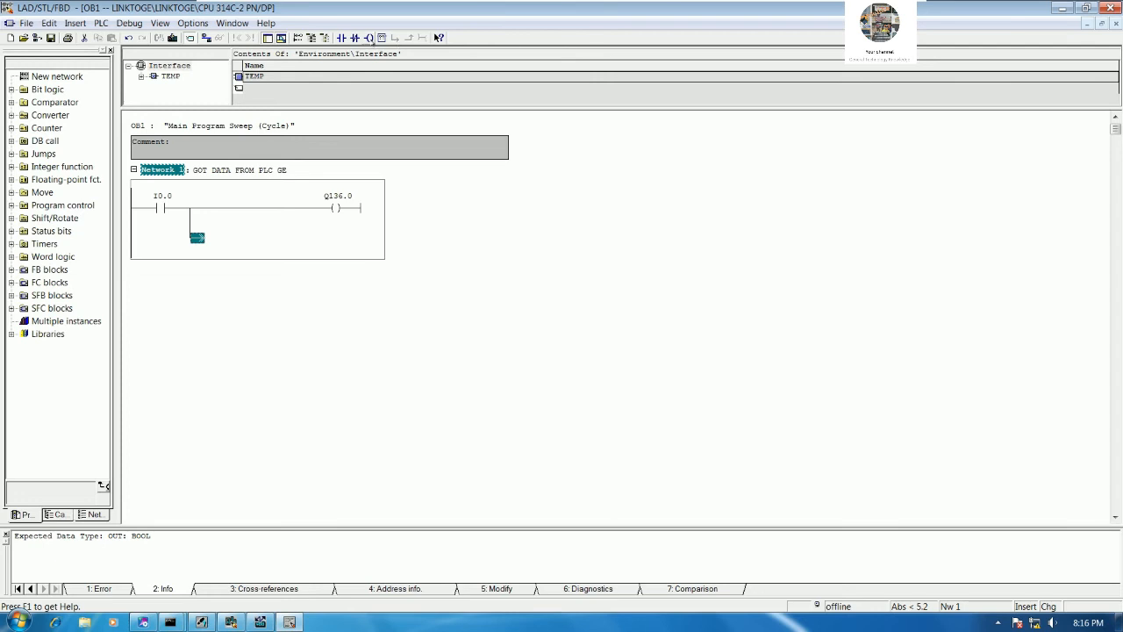
pyautogui.click(368, 37)
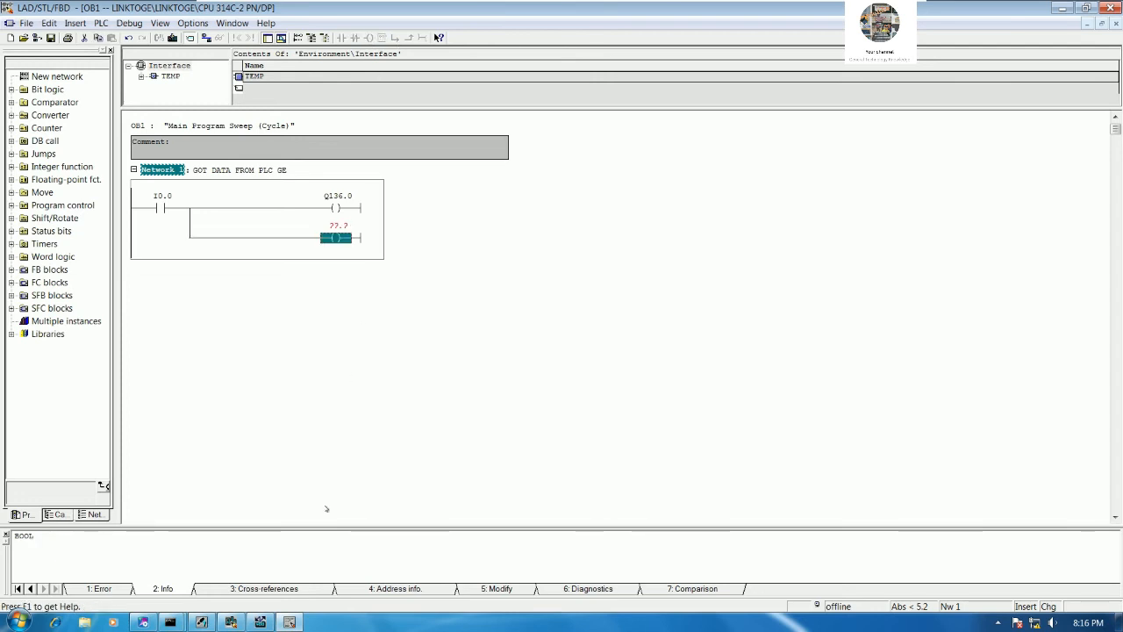
pyautogui.click(260, 622)
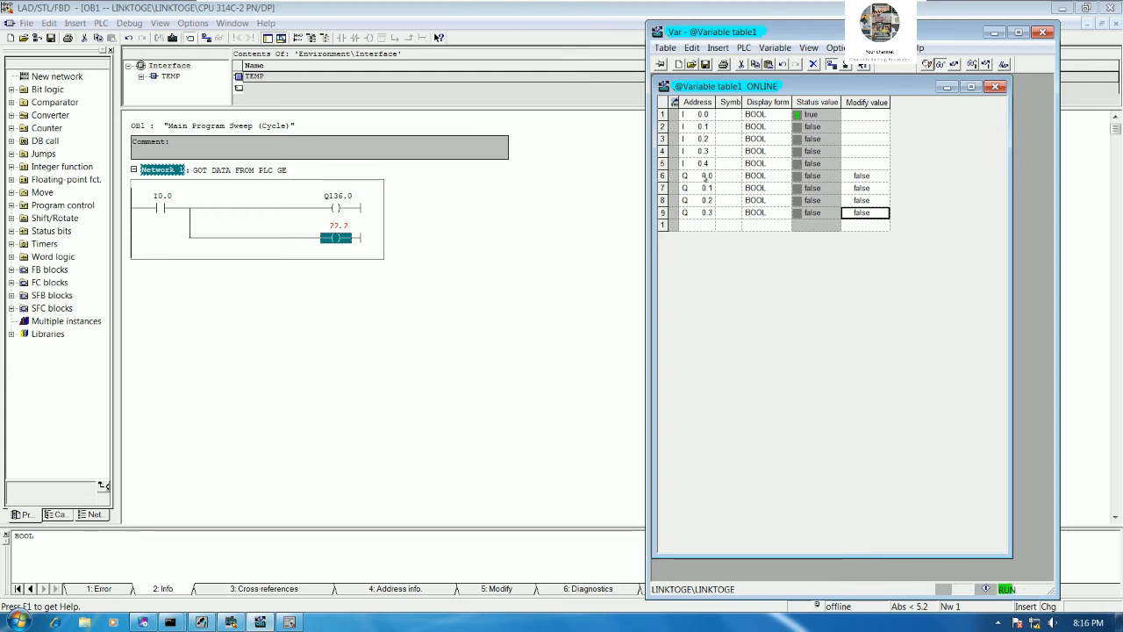
pyautogui.click(491, 308)
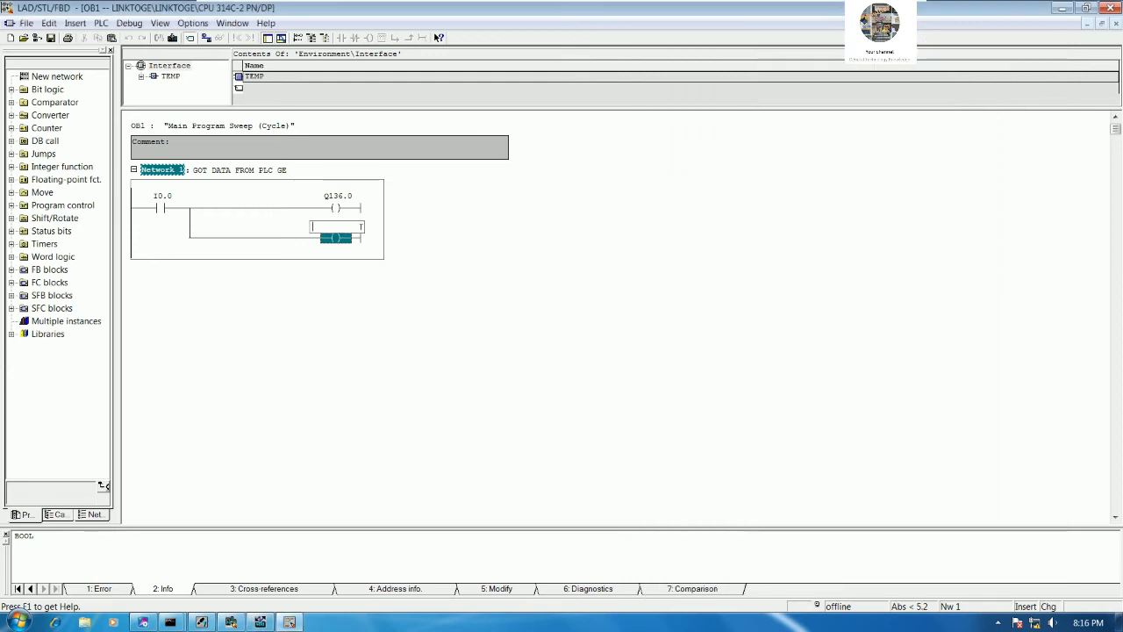
pyautogui.write('Q0.0')
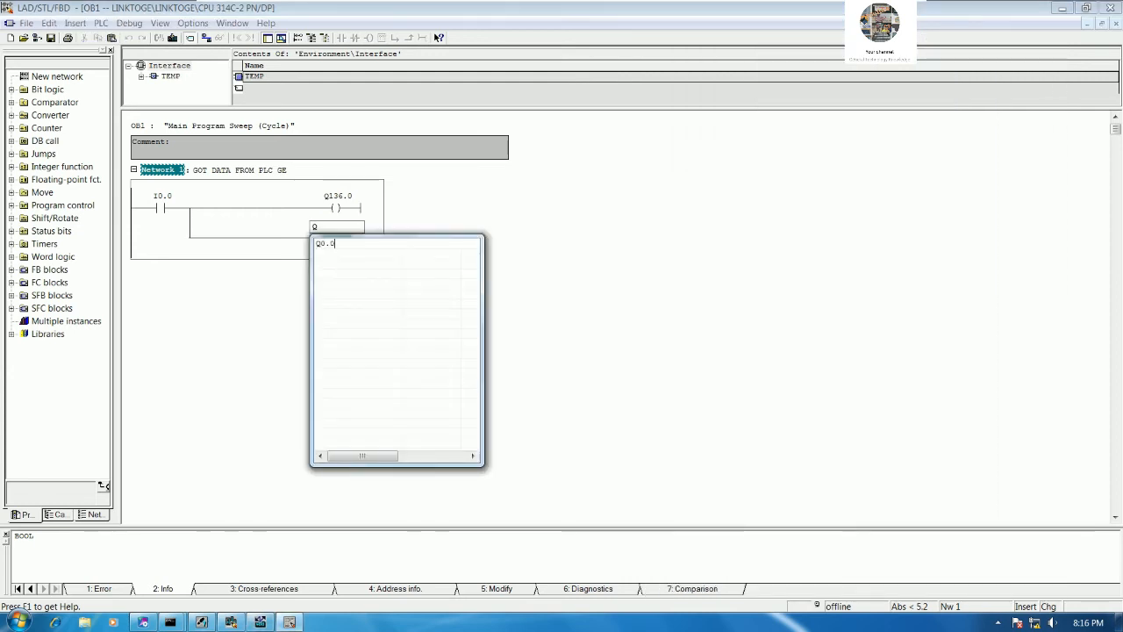
pyautogui.press('Return')
pyautogui.click(481, 293)
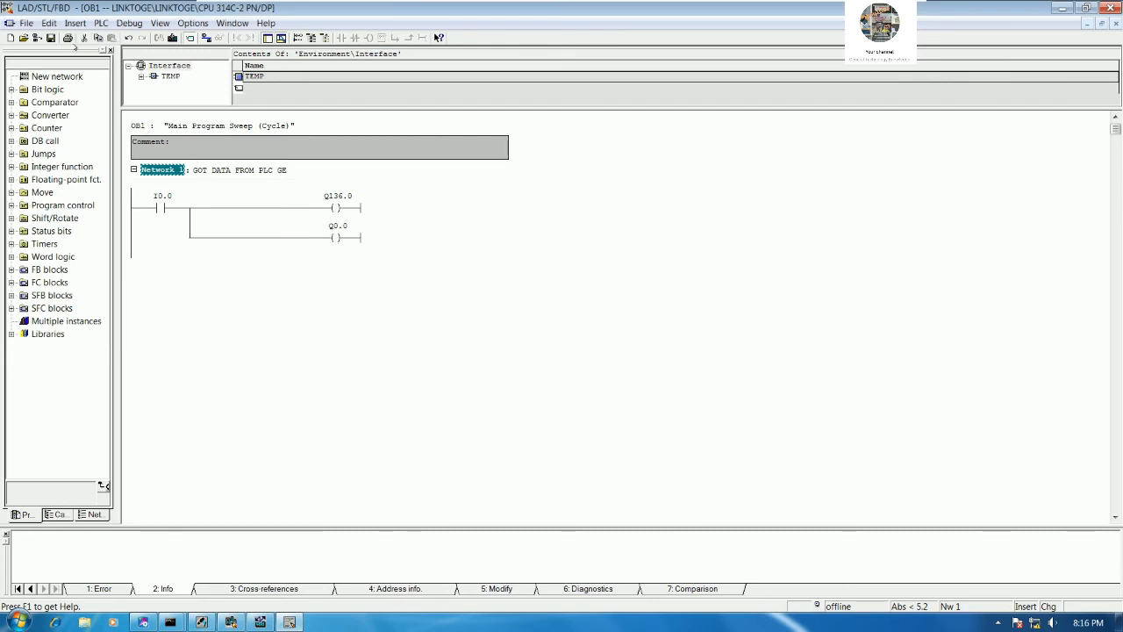
# Step: Save OB1 and download it to the CPU, overwriting the existing block, with online monitoring turned on
pyautogui.click(51, 38)
pyautogui.click(172, 38)
pyautogui.click(470, 345)
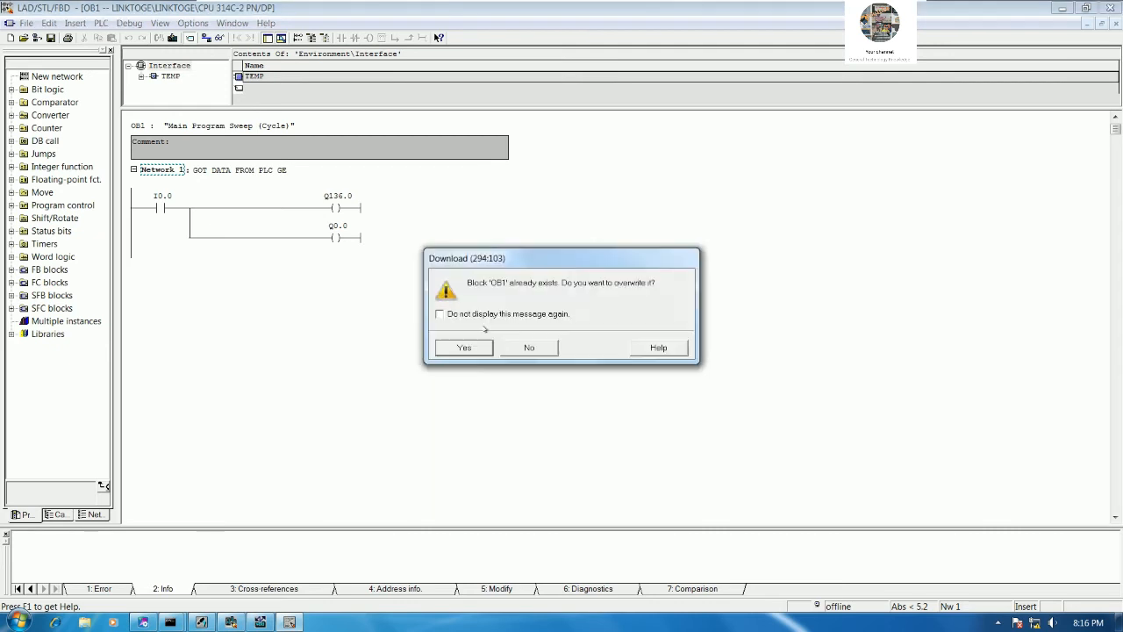
pyautogui.click(469, 350)
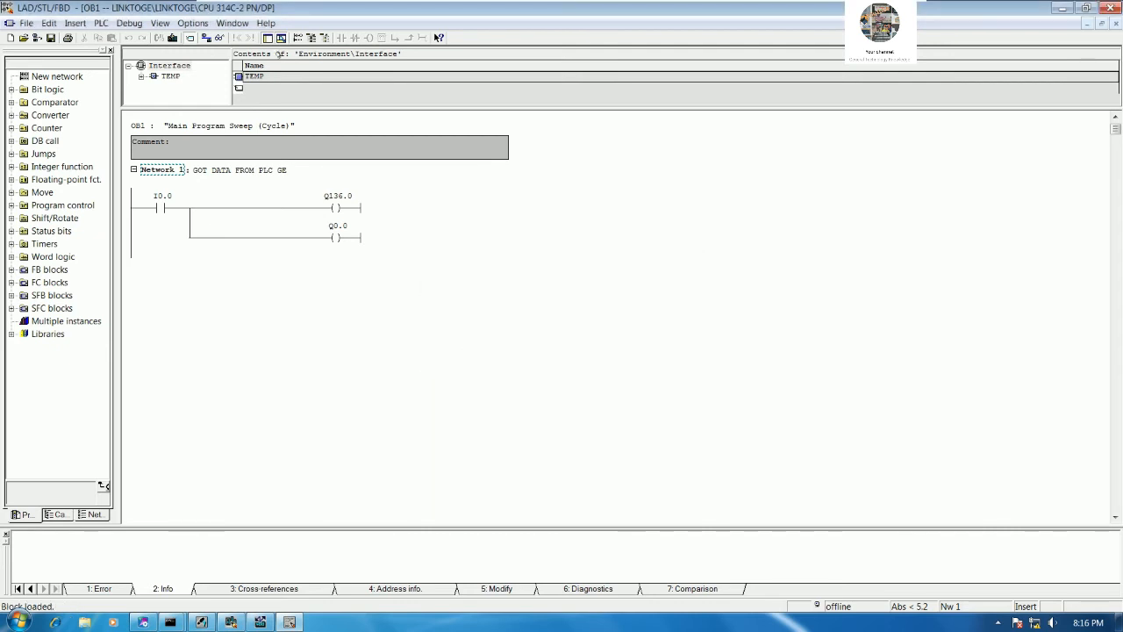
pyautogui.click(221, 38)
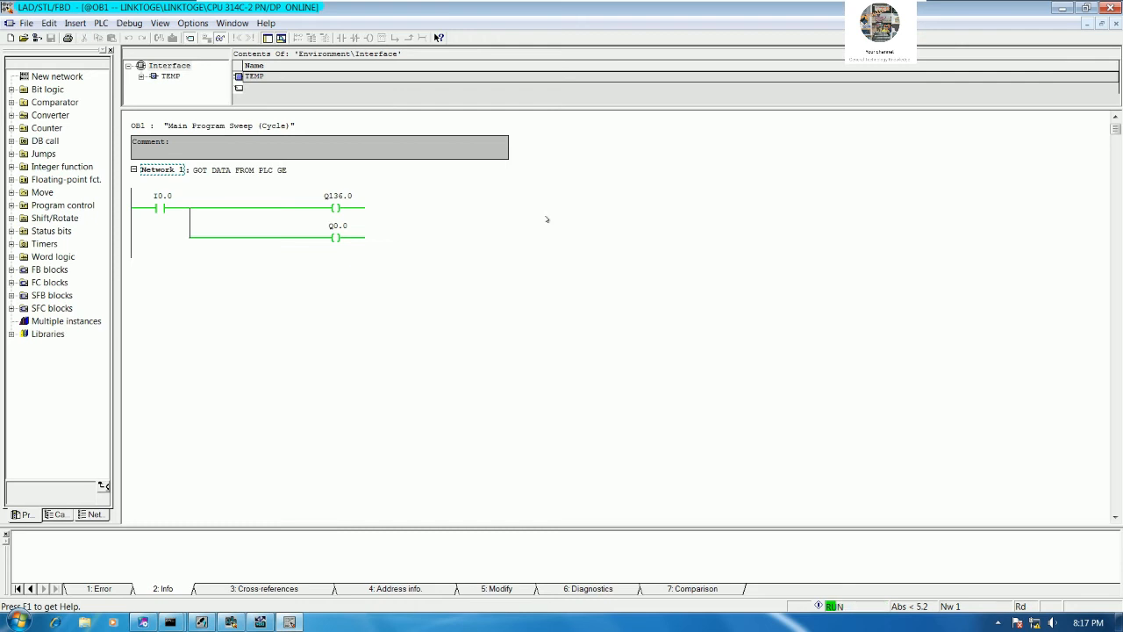
# Step: Reduce the OB1 editor, minimize HW Config to uncover the Proficy Machine Edition _MAIN ladder, and narrow its Navigator pane
pyautogui.moveTo(419, 9); pyautogui.dragTo(515, 86)
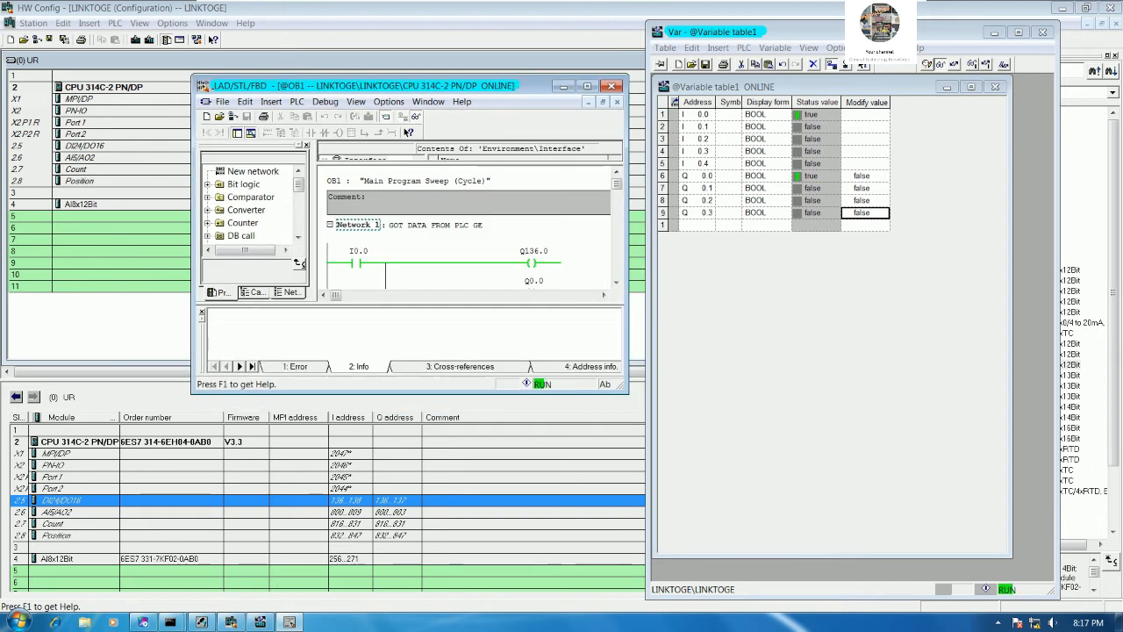
pyautogui.click(1061, 11)
pyautogui.click(1061, 10)
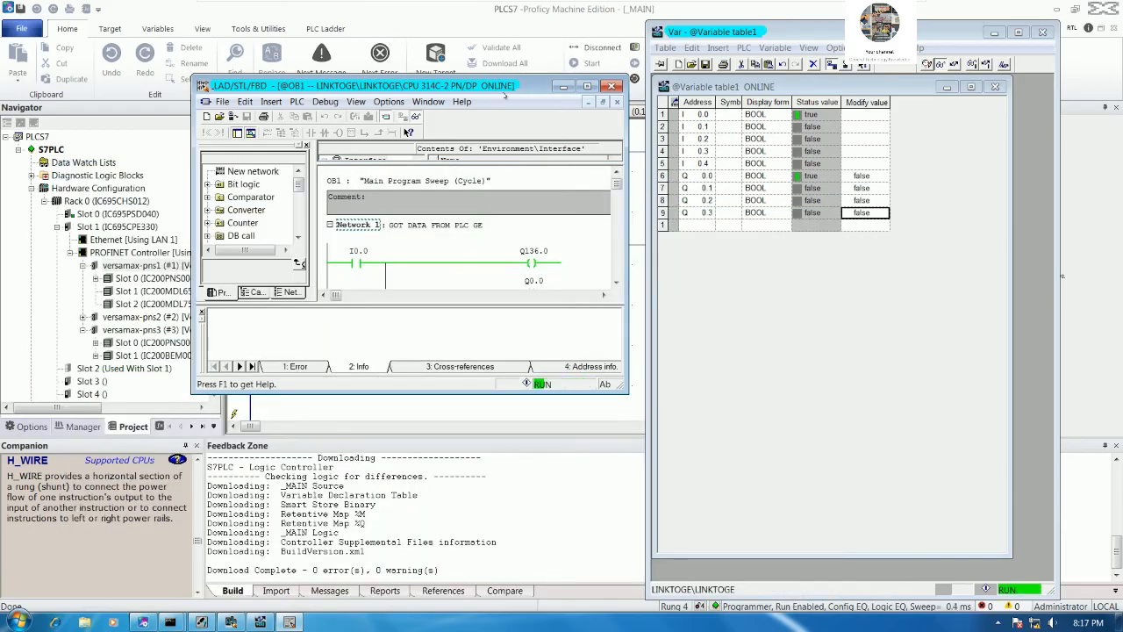
pyautogui.click(518, 130)
pyautogui.moveTo(518, 130); pyautogui.dragTo(949, 235)
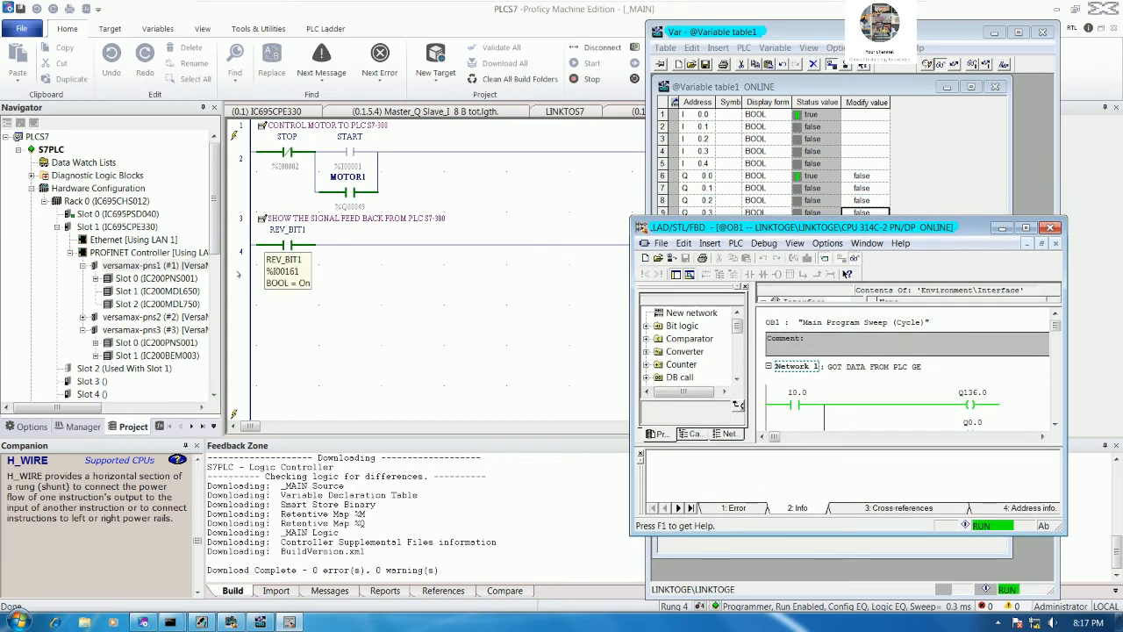
pyautogui.moveTo(223, 338); pyautogui.dragTo(153, 340)
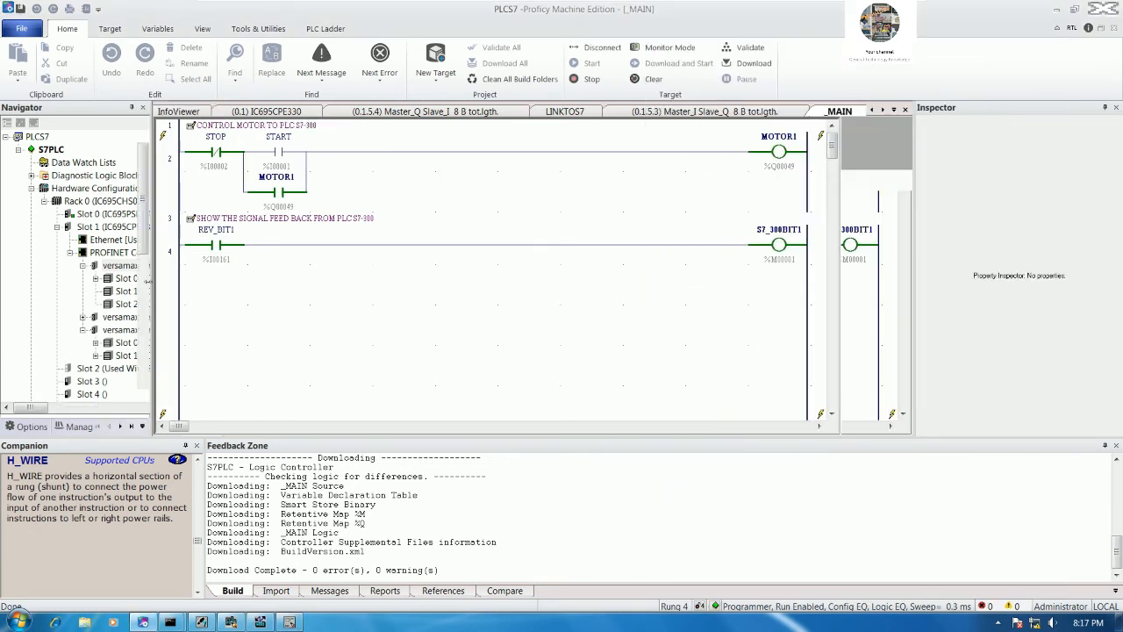
# Step: Compare the online variable table and the OB1 rung, including coils Q136.0 and Q0.0, with the live _MAIN ladder
pyautogui.click(281, 622)
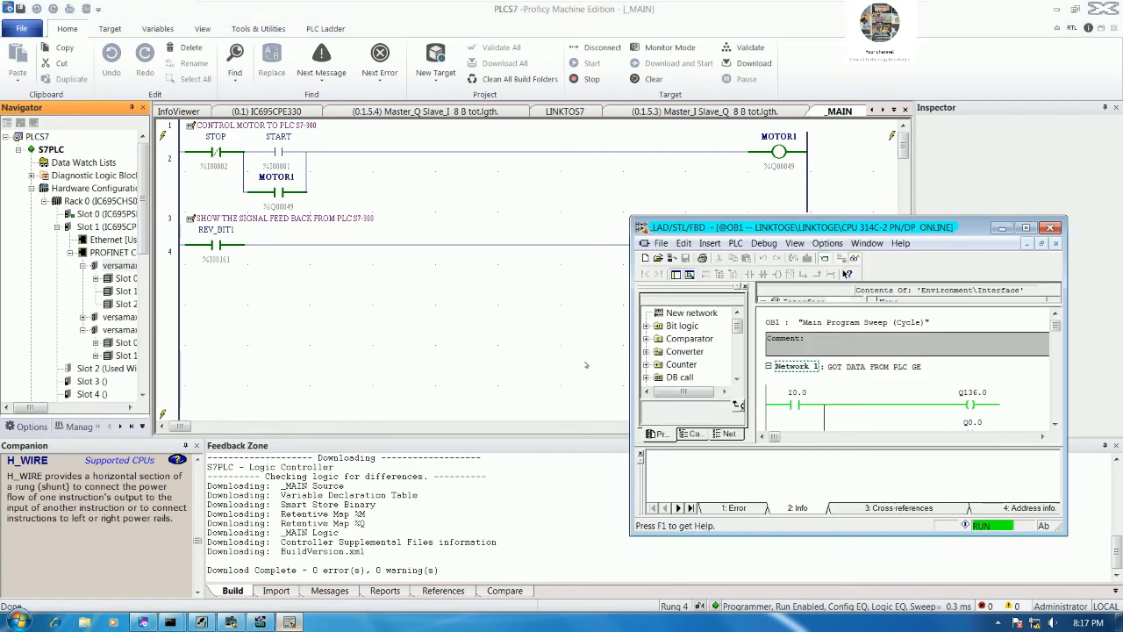
pyautogui.click(259, 622)
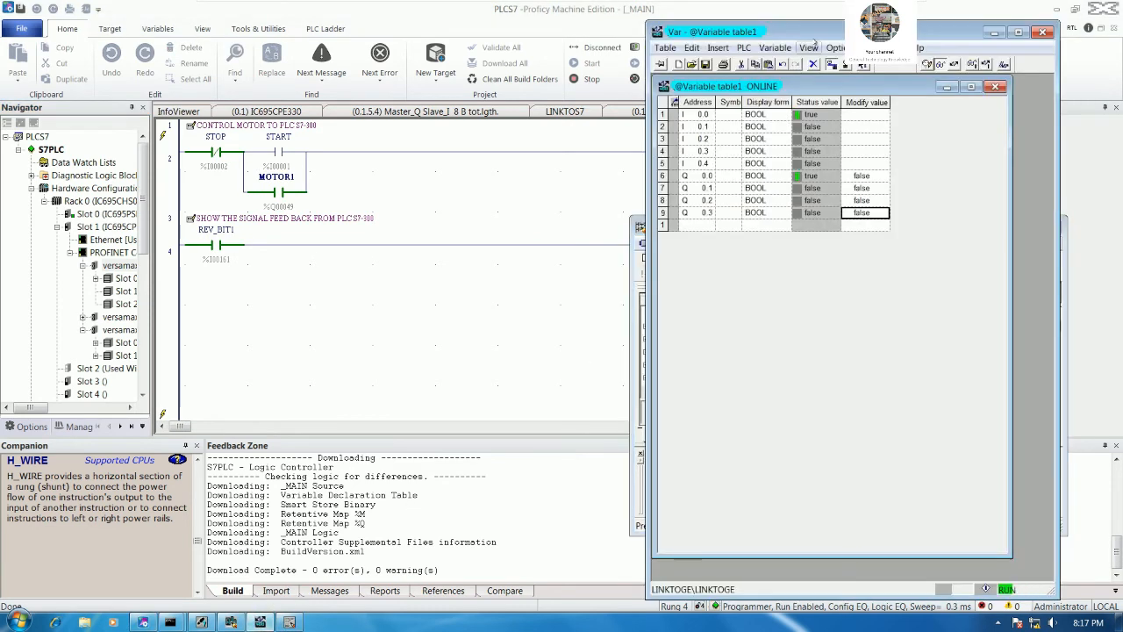
pyautogui.moveTo(817, 32); pyautogui.dragTo(458, 188)
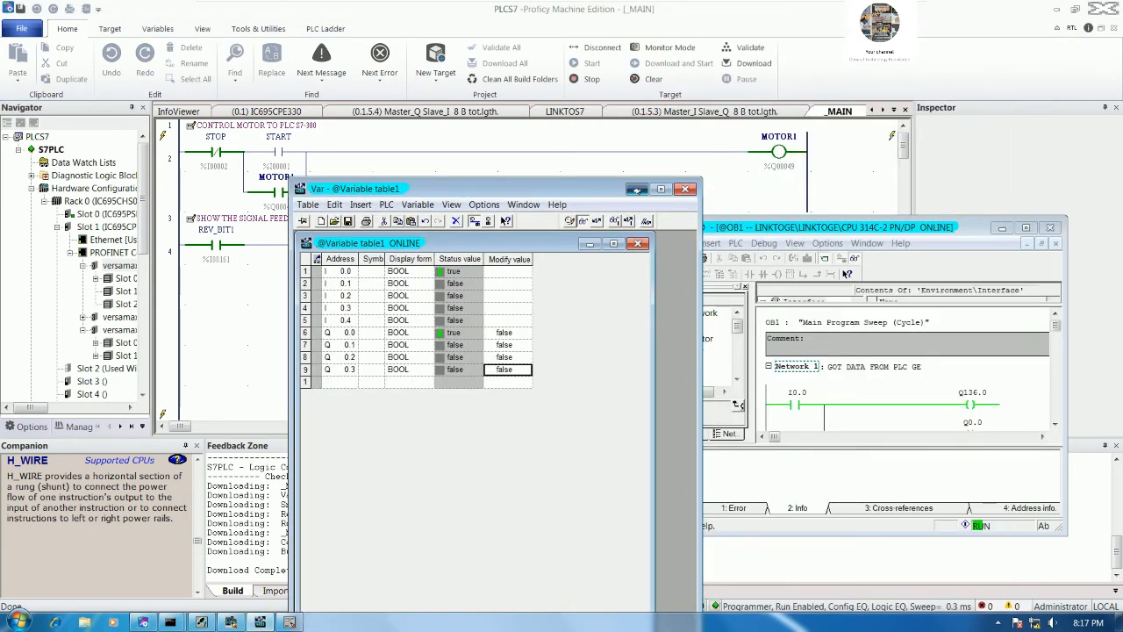
pyautogui.click(635, 188)
pyautogui.moveTo(869, 227); pyautogui.dragTo(698, 290)
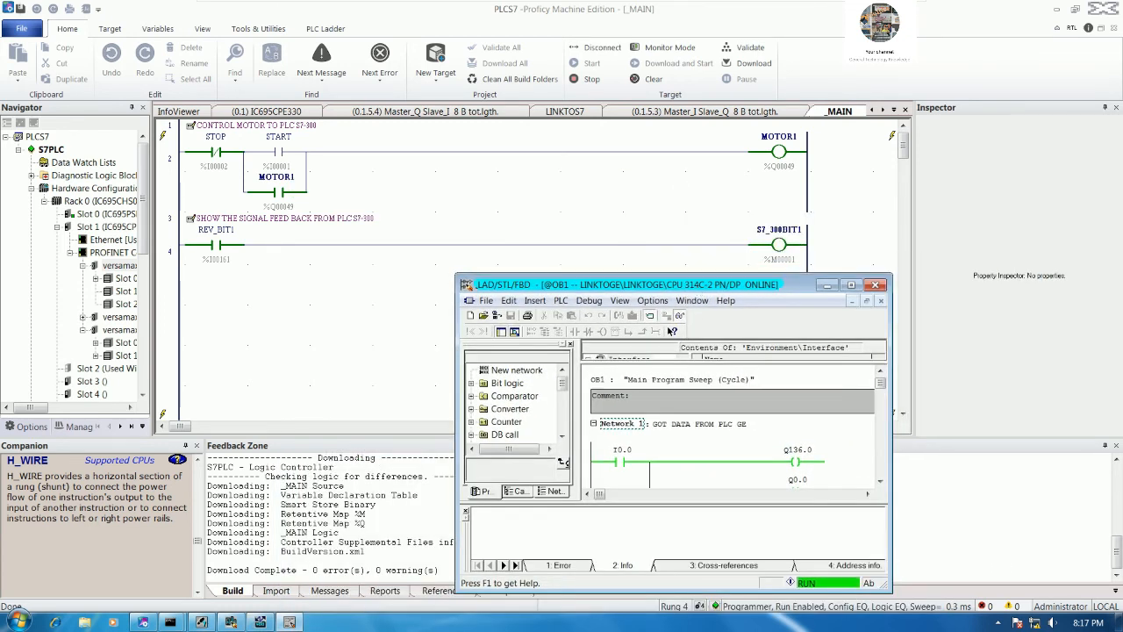
pyautogui.click(880, 482)
pyautogui.click(879, 481)
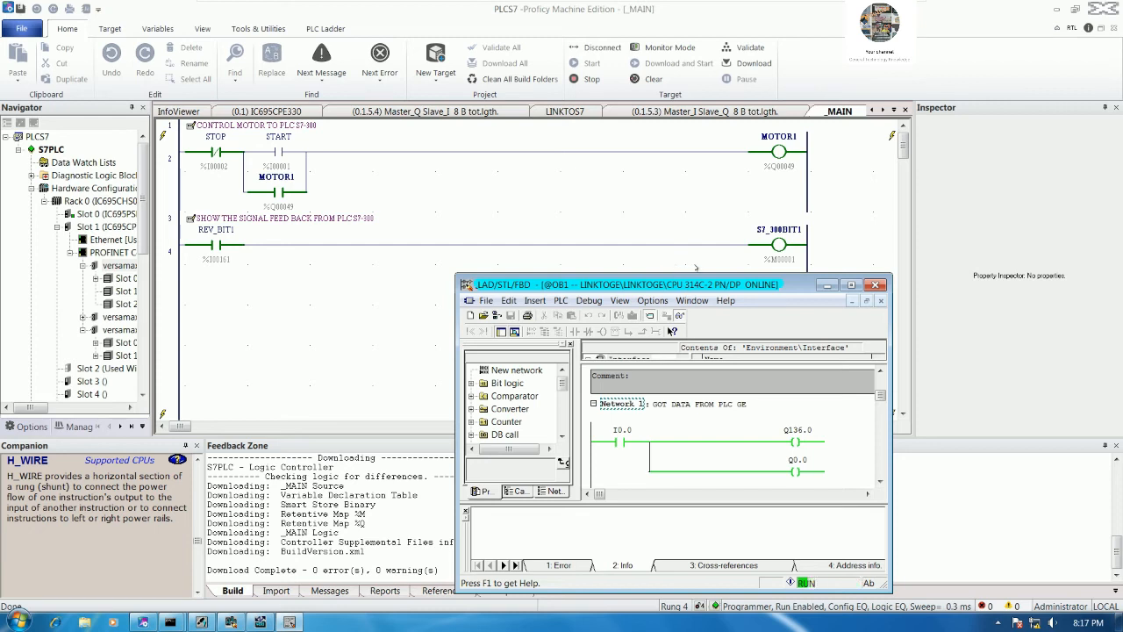
# Step: Minimize Proficy Machine Edition, the OB1 editor and SIMATIC Manager to reach the desktop
pyautogui.click(441, 266)
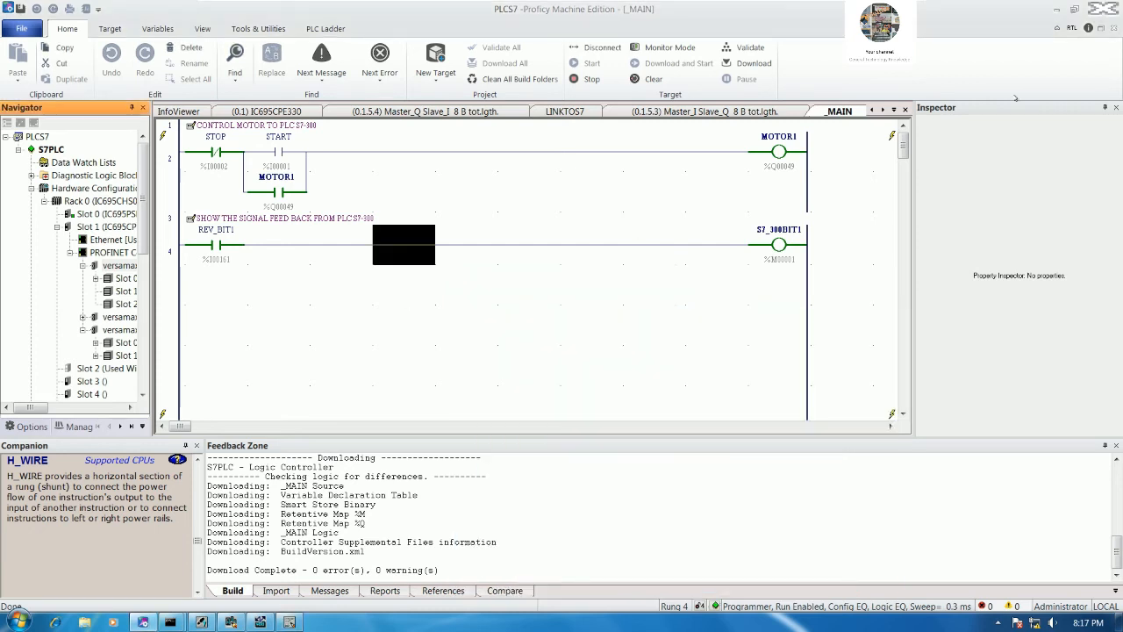
pyautogui.click(1059, 11)
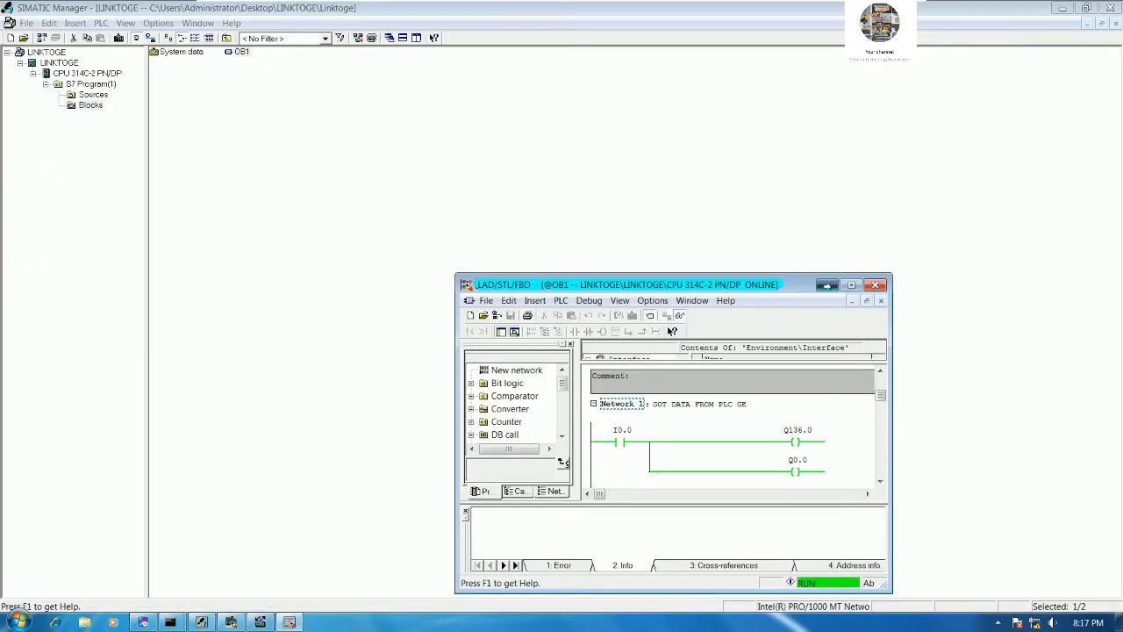
pyautogui.click(822, 277)
pyautogui.click(1062, 8)
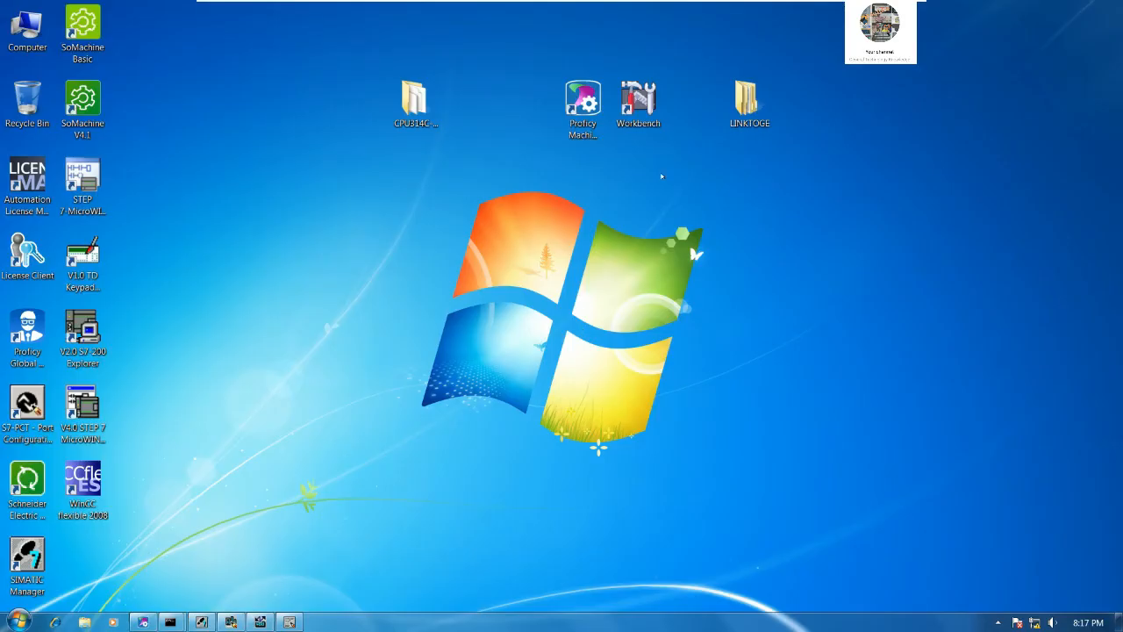
# Step: Open CIMPLICITY Workbench from the desktop, maximize it, and begin creating a new project
pyautogui.doubleClick(638, 101)
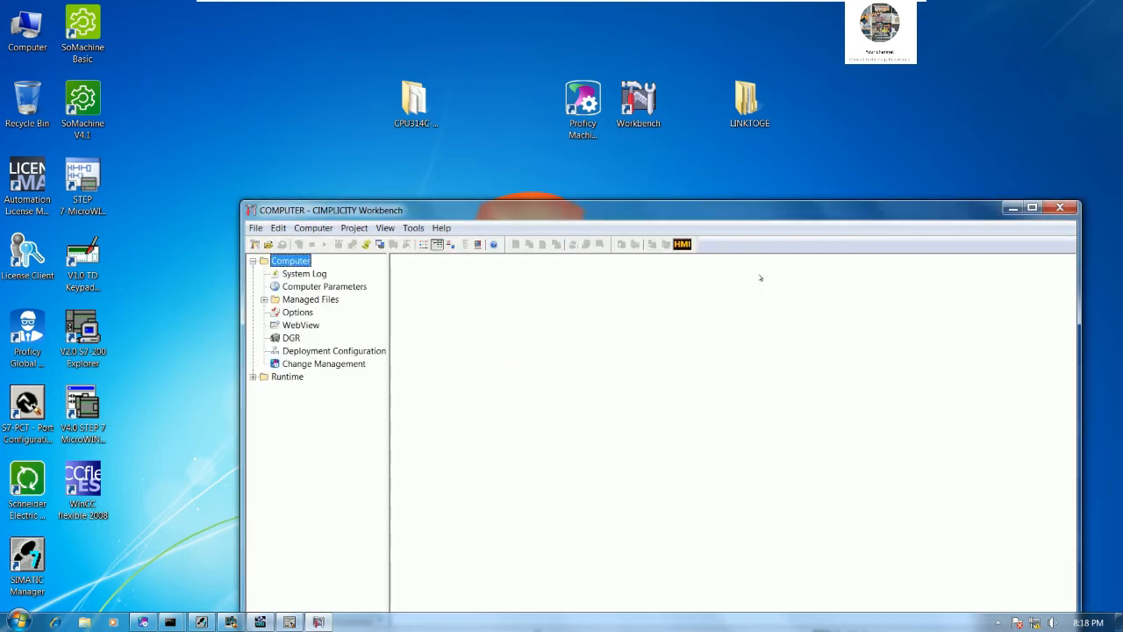
pyautogui.click(1032, 207)
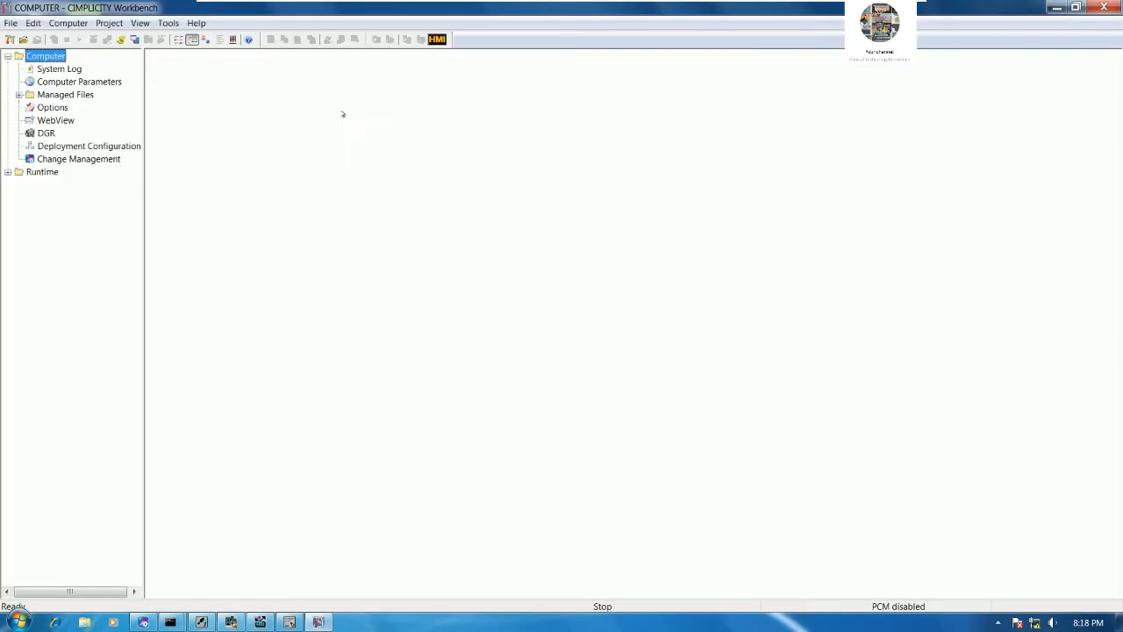
pyautogui.click(12, 23)
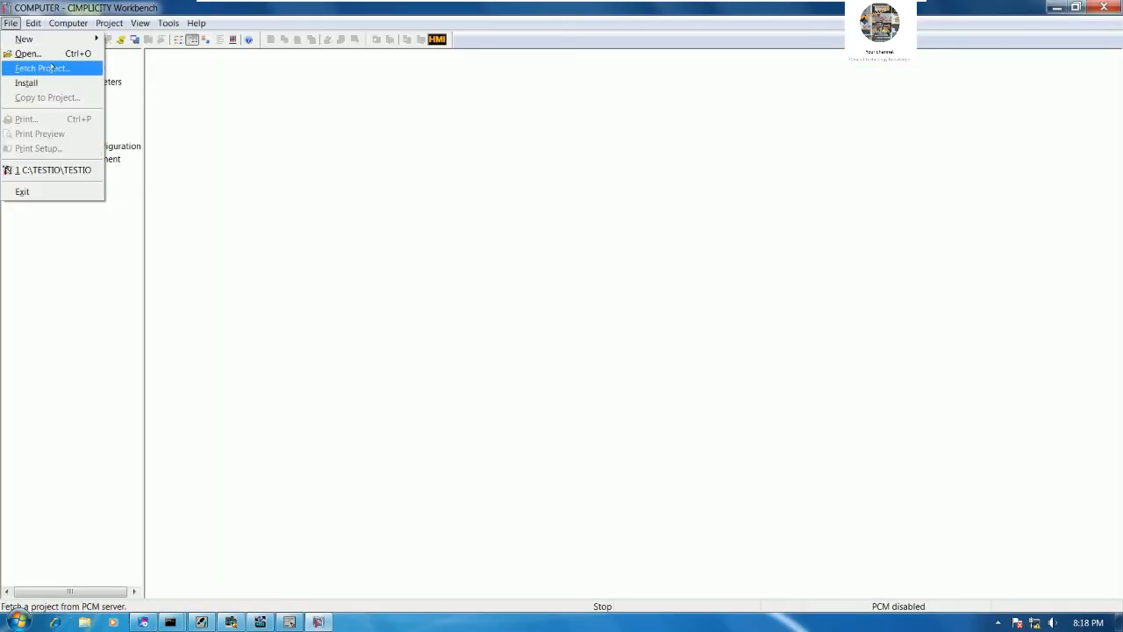
pyautogui.moveTo(97, 41)
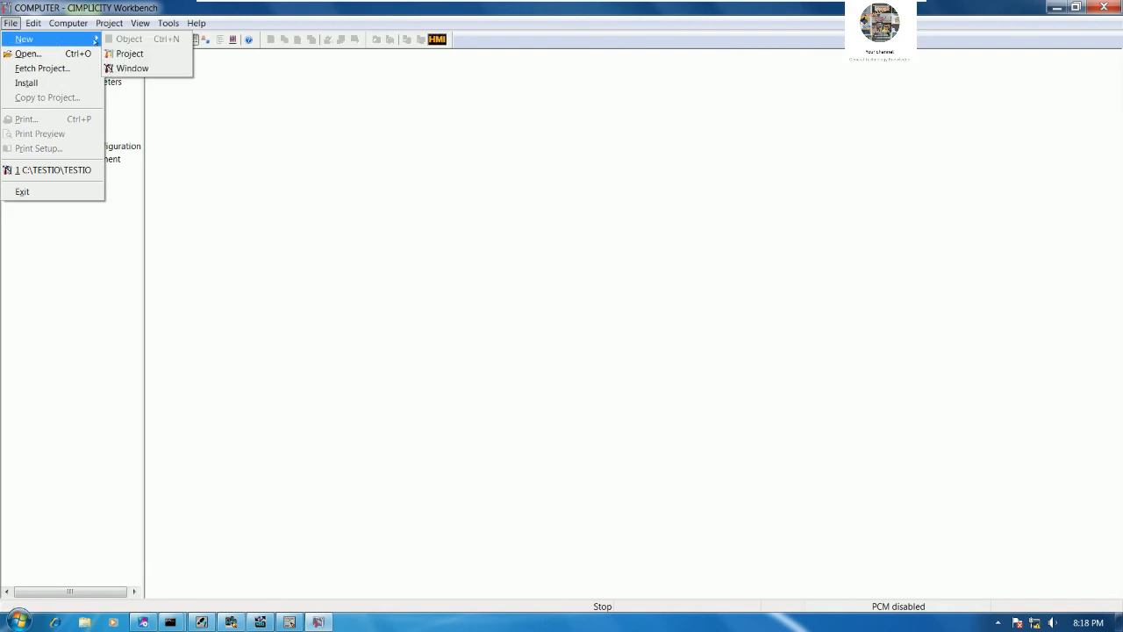
pyautogui.click(156, 60)
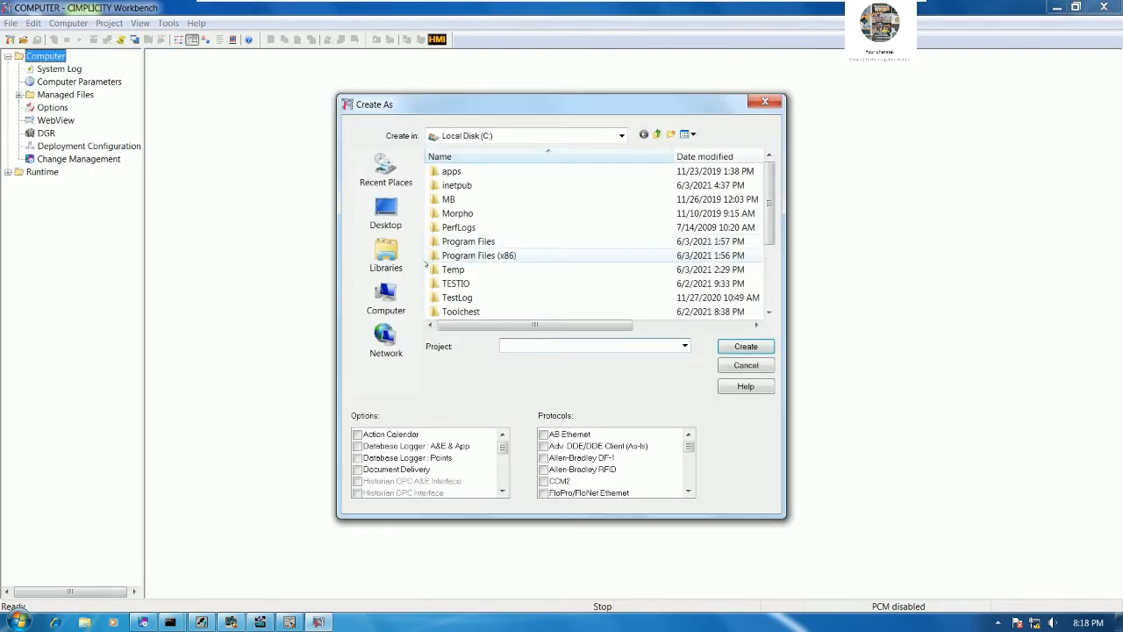
# Step: Set the new project's location to Local Disk (C:) and name it GES7
pyautogui.click(386, 213)
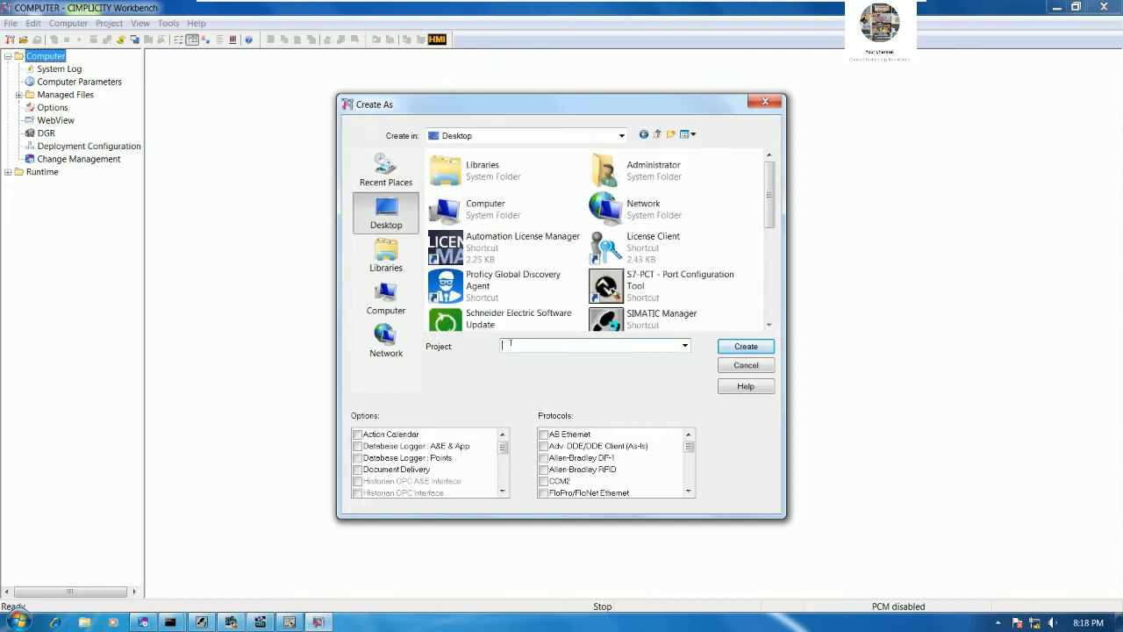
pyautogui.click(386, 298)
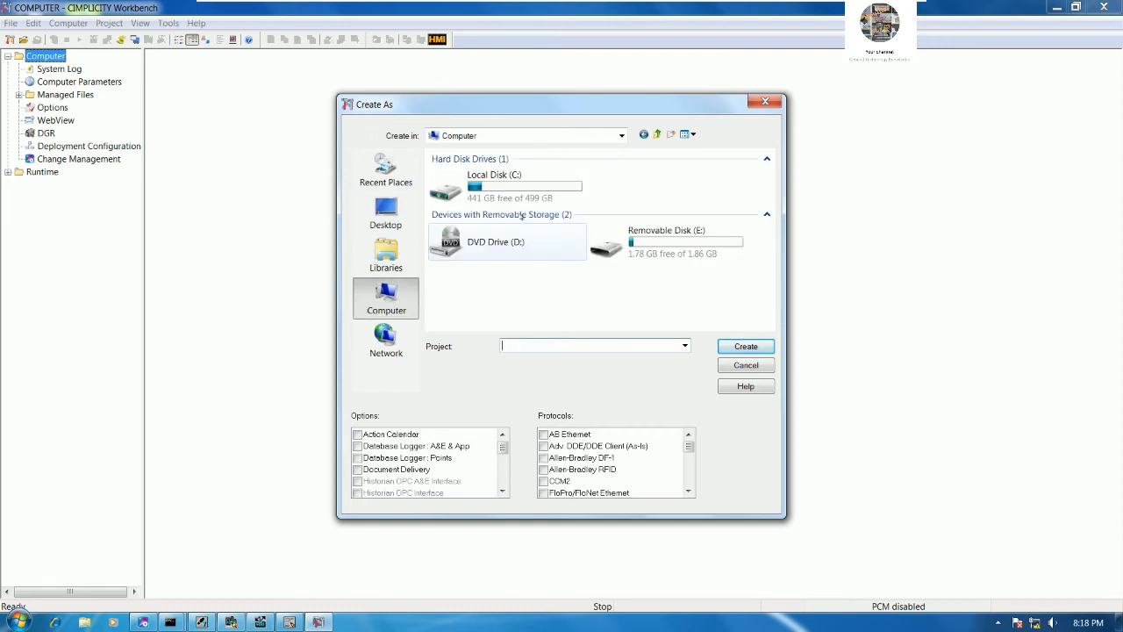
pyautogui.doubleClick(499, 198)
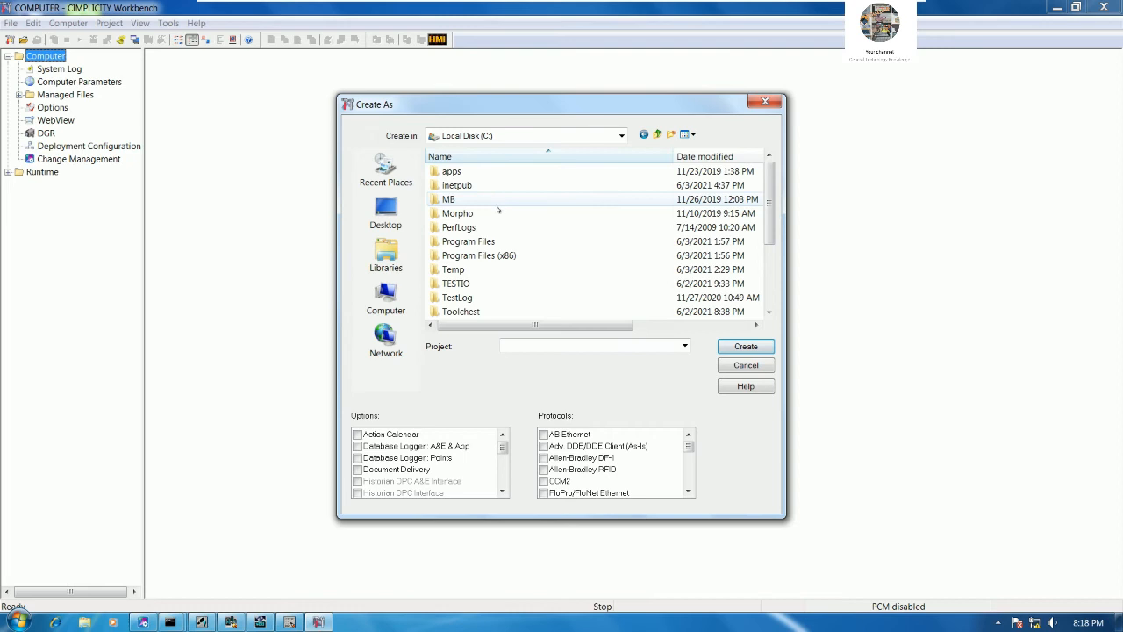
pyautogui.click(521, 345)
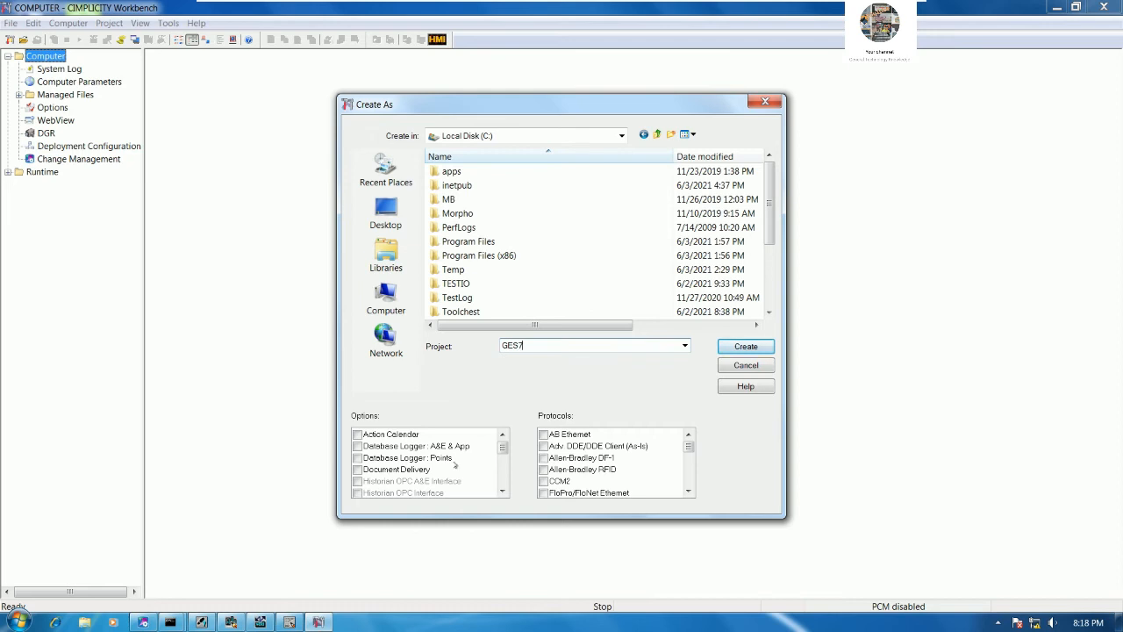
# Step: Enable the S90 TRIPLEX protocol for GES7, create the project, and accept its default project properties
pyautogui.scroll(-5, 692, 461)
pyautogui.scroll(-2, 691, 470)
pyautogui.scroll(1, 692, 478)
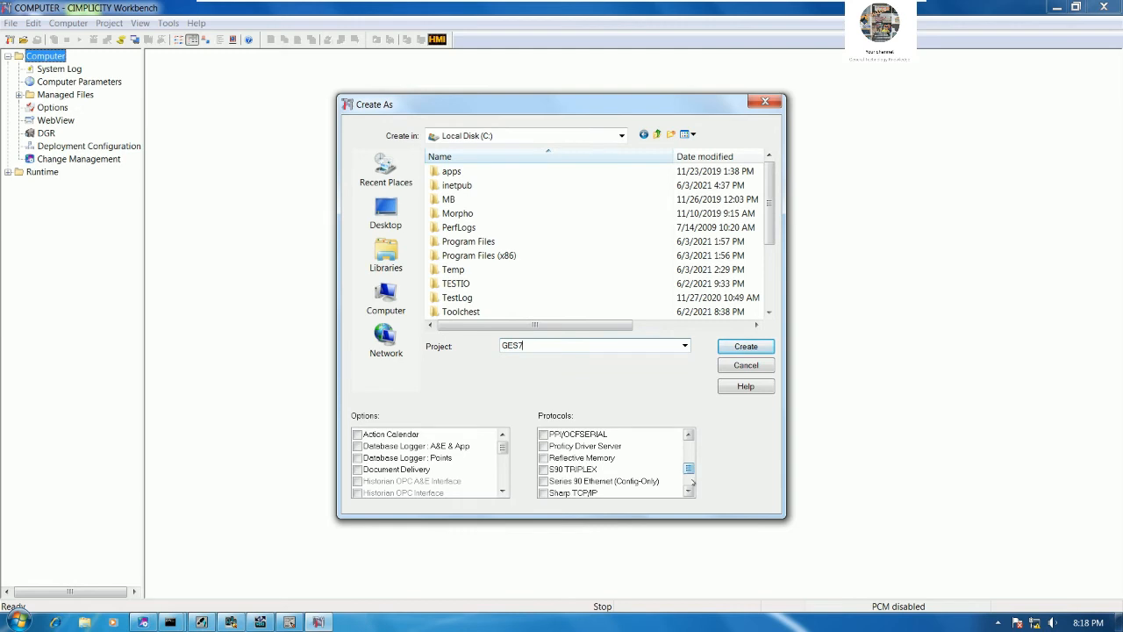
pyautogui.click(544, 471)
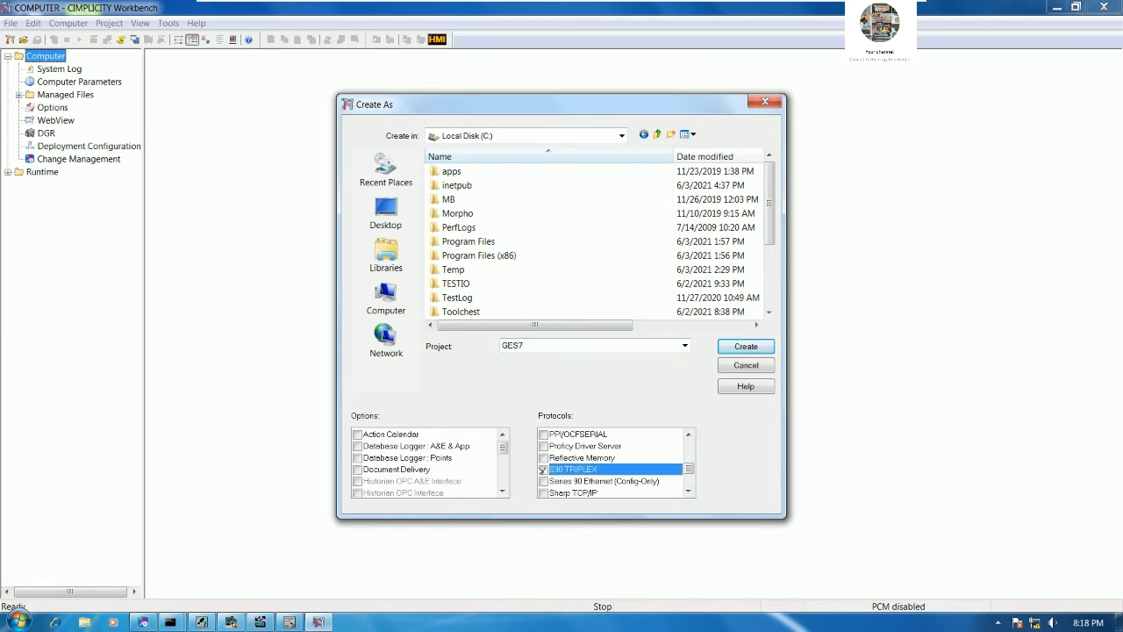
pyautogui.click(723, 344)
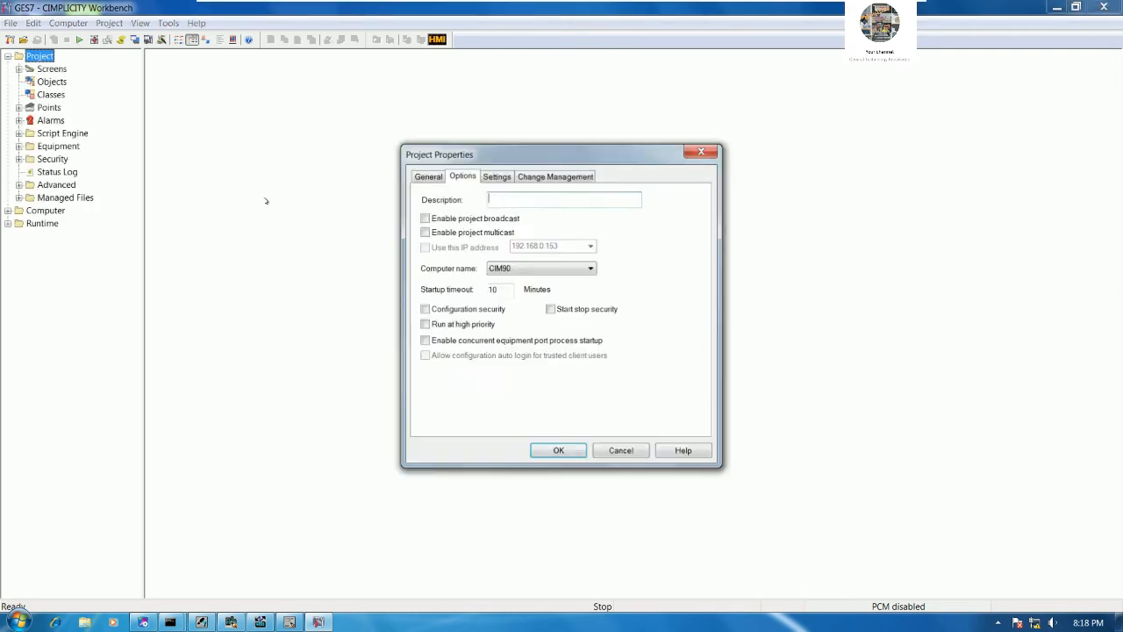
pyautogui.click(429, 176)
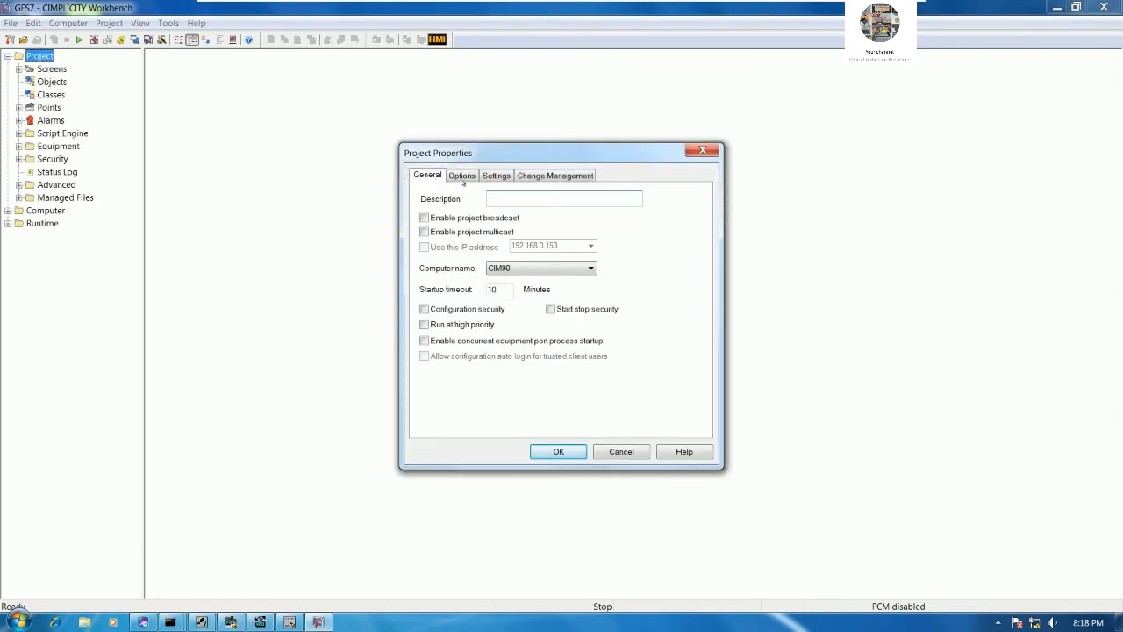
pyautogui.press('Return')
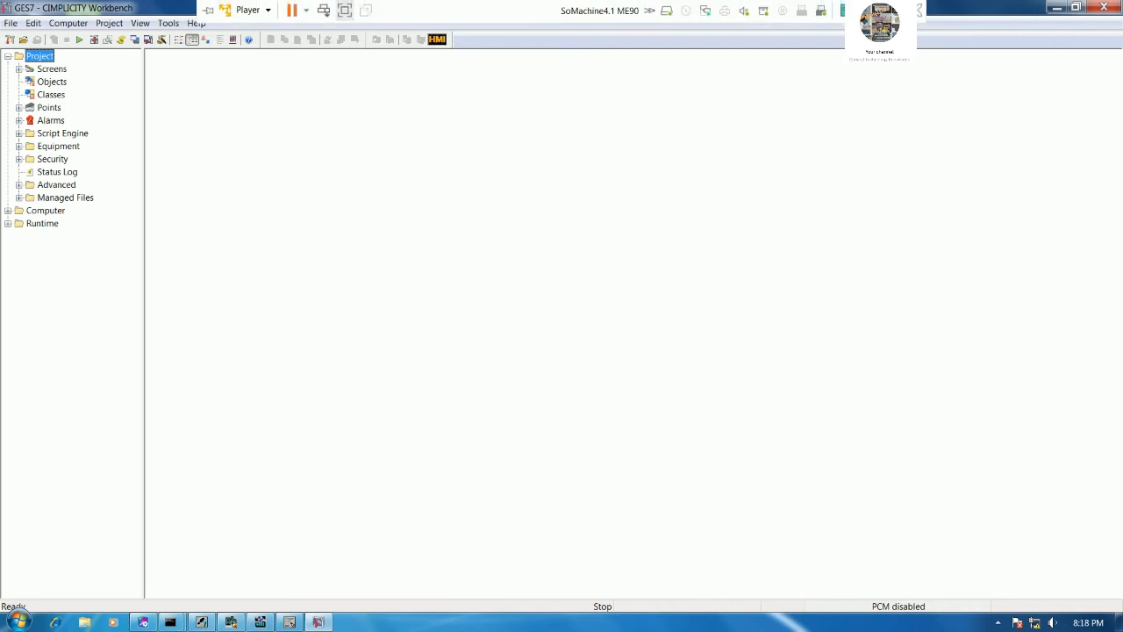
# Step: Add a new communication port to the project's equipment using the S90_TRIPLEX protocol
pyautogui.click(19, 146)
pyautogui.click(45, 172)
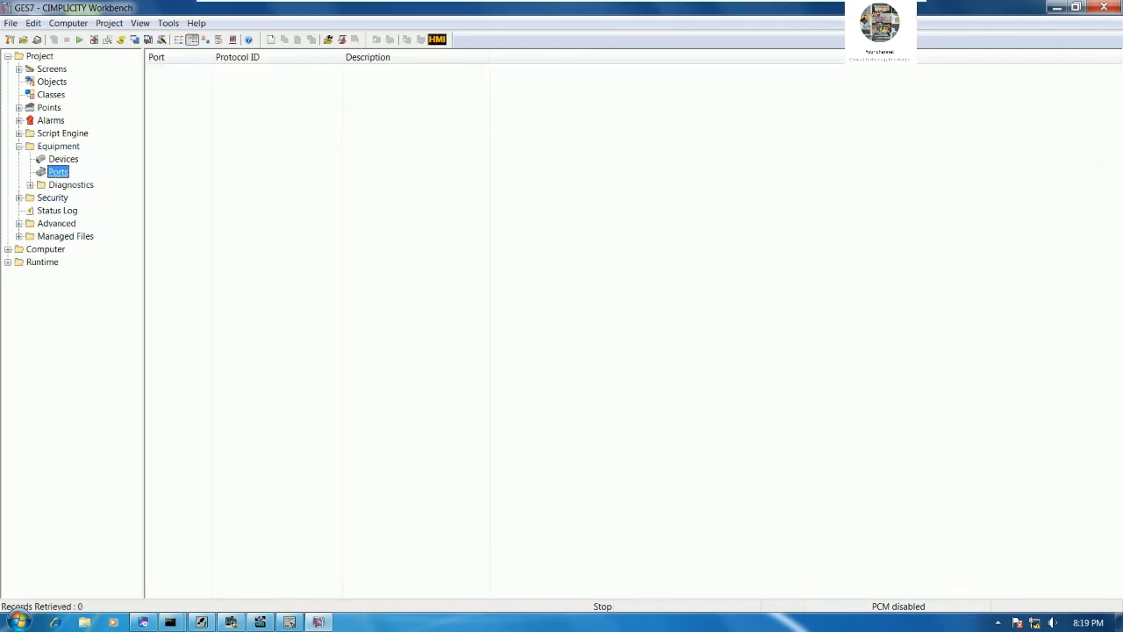
pyautogui.click(62, 159)
pyautogui.click(58, 172)
pyautogui.rightClick(315, 164)
pyautogui.click(338, 173)
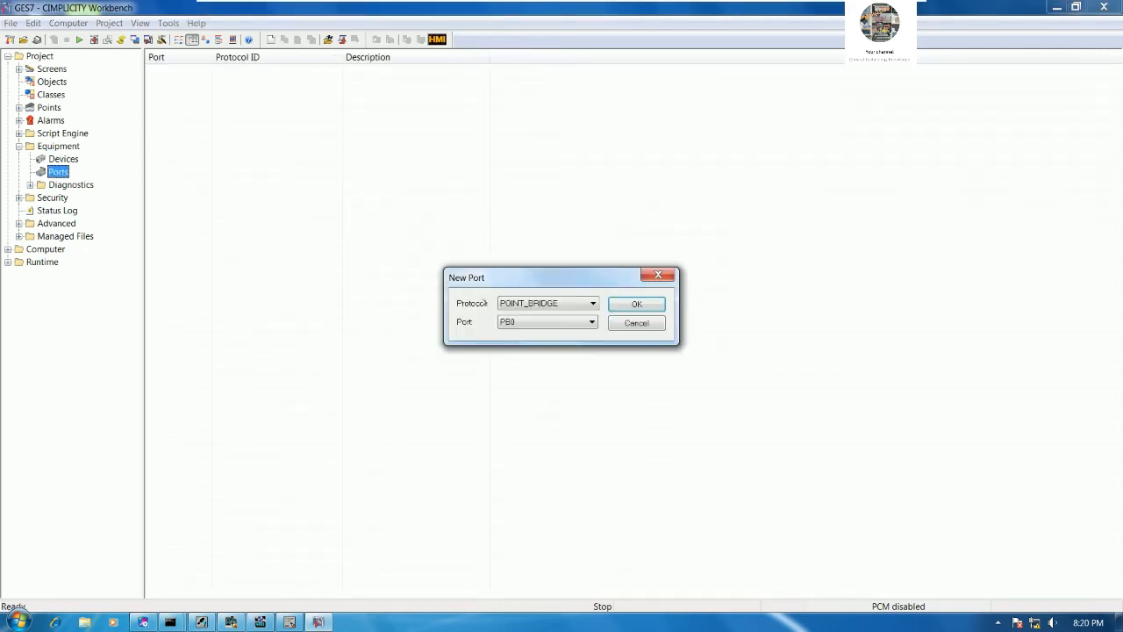
pyautogui.click(543, 309)
pyautogui.click(545, 310)
pyautogui.click(545, 309)
pyautogui.click(536, 324)
pyautogui.click(636, 303)
# Step: Set the S90_TRIPLEX port's scan rate to 1 second and retry count to 1, and accept its properties
pyautogui.press('Tab')
pyautogui.write('1')
pyautogui.press('Tab')
pyautogui.write('1')
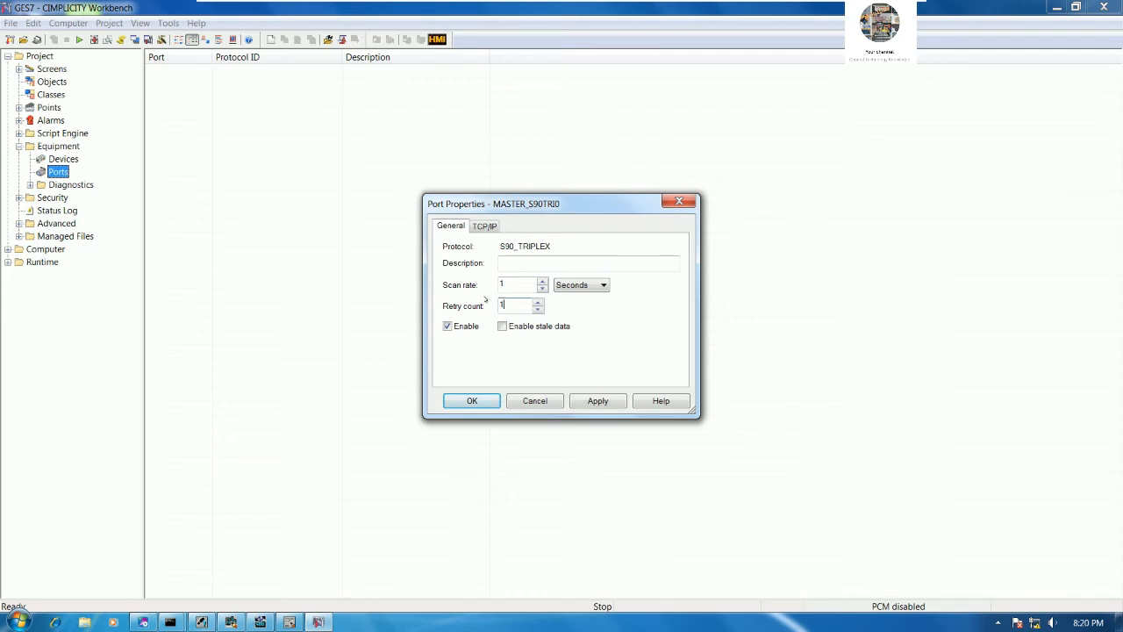
pyautogui.click(469, 399)
# Step: Create a new equipment device named S7 on port MASTER_S90TRI0
pyautogui.click(63, 158)
pyautogui.rightClick(369, 138)
pyautogui.click(397, 145)
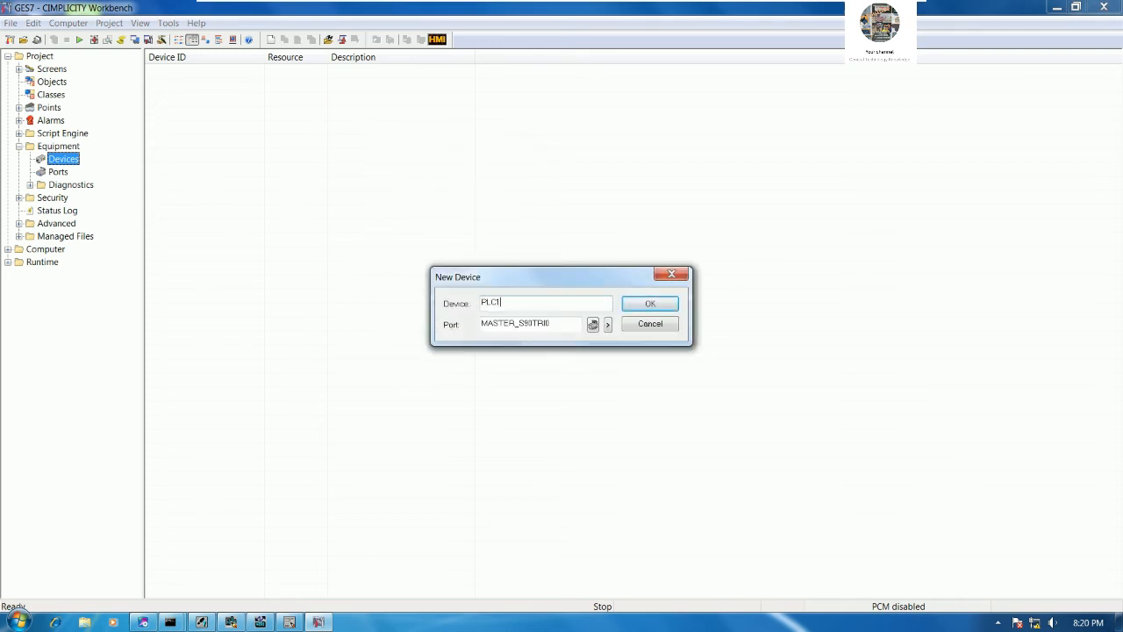
pyautogui.doubleClick(492, 302)
pyautogui.write('S7')
pyautogui.click(650, 302)
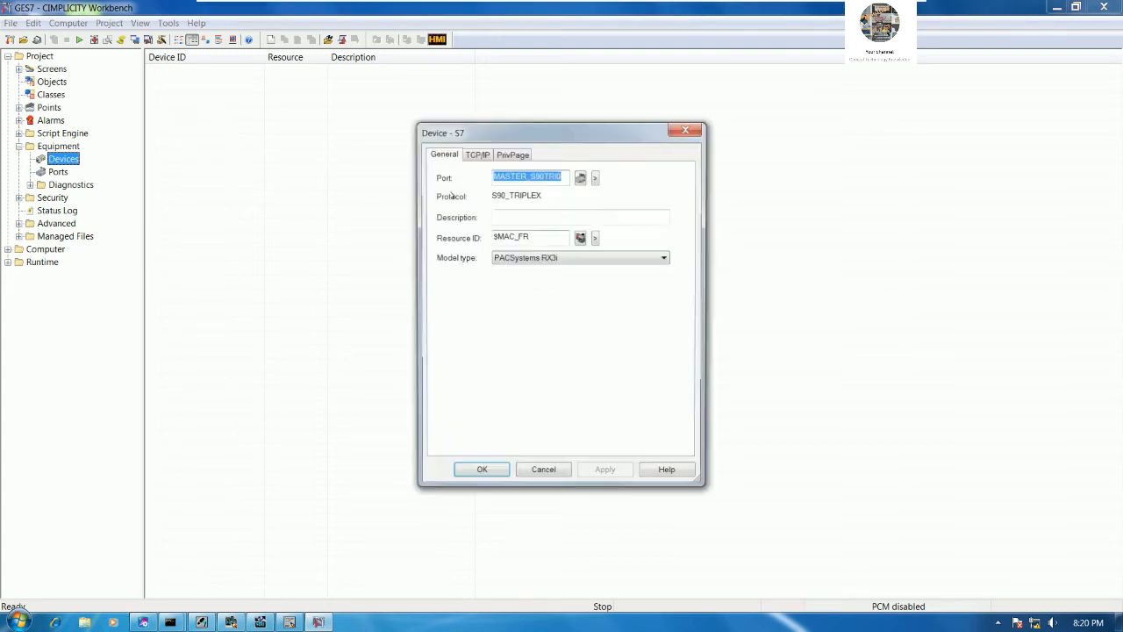
# Step: Set device S7's primary PLC cable address to 192.168.0.100, checking the S7PLC target's IP address in Proficy Machine Edition, and save the device
pyautogui.click(481, 153)
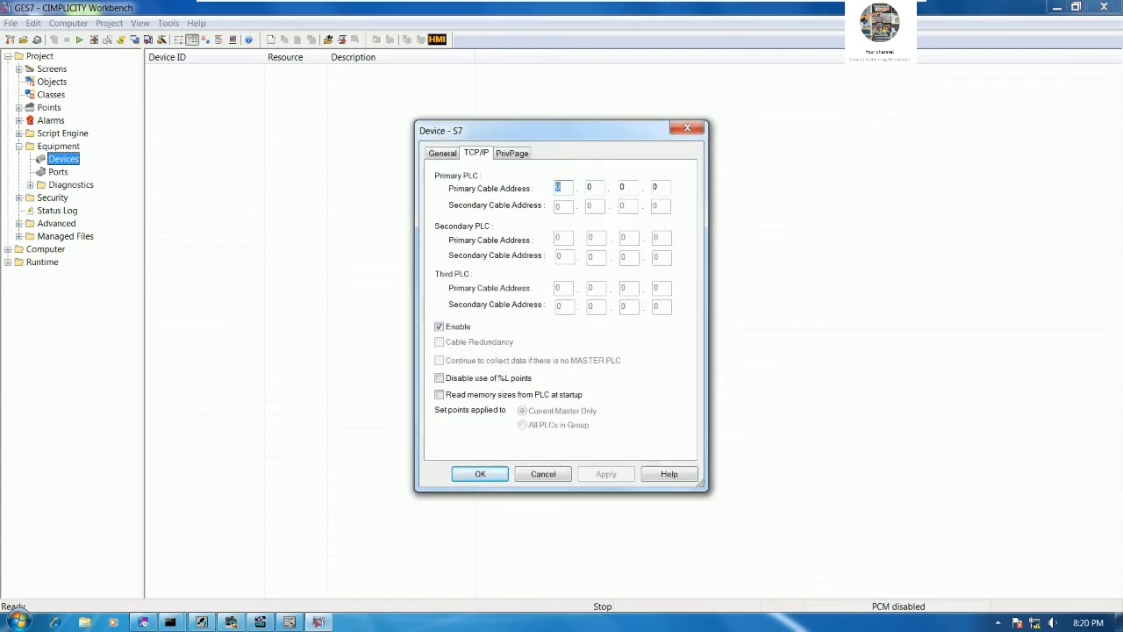
pyautogui.write('192')
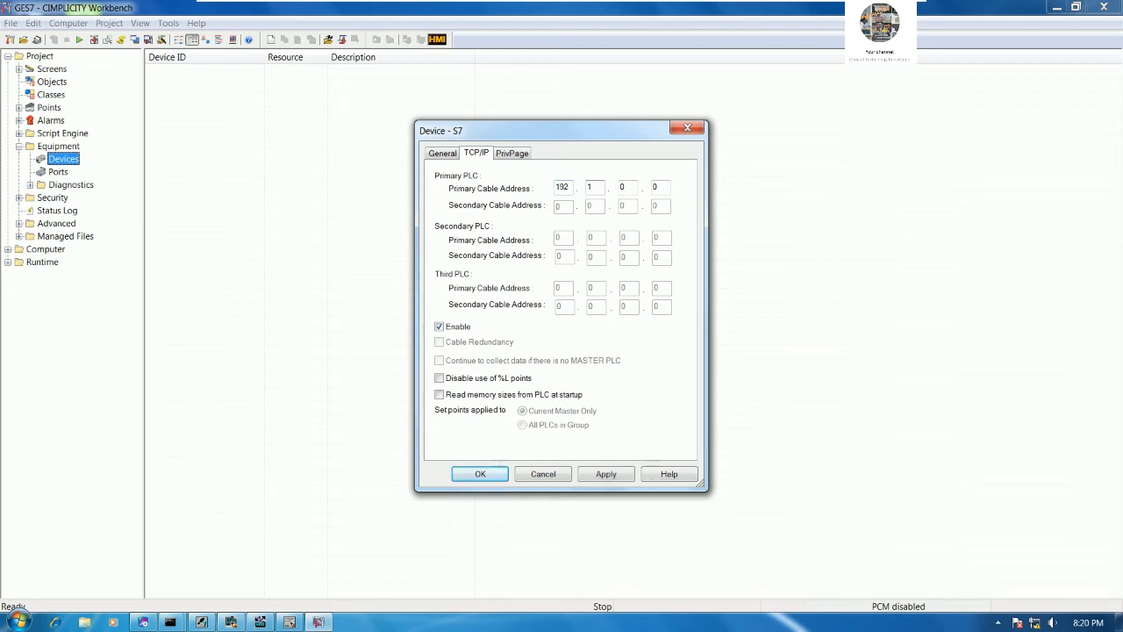
pyautogui.press('Tab')
pyautogui.write('0')
pyautogui.press('Tab')
pyautogui.click(143, 621)
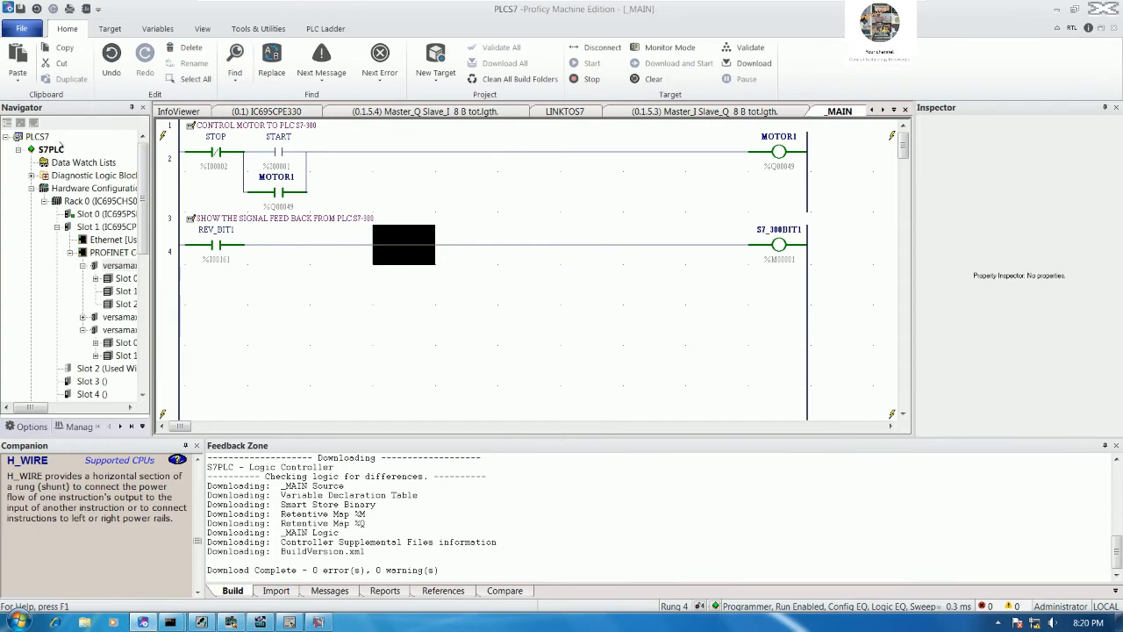
pyautogui.click(50, 150)
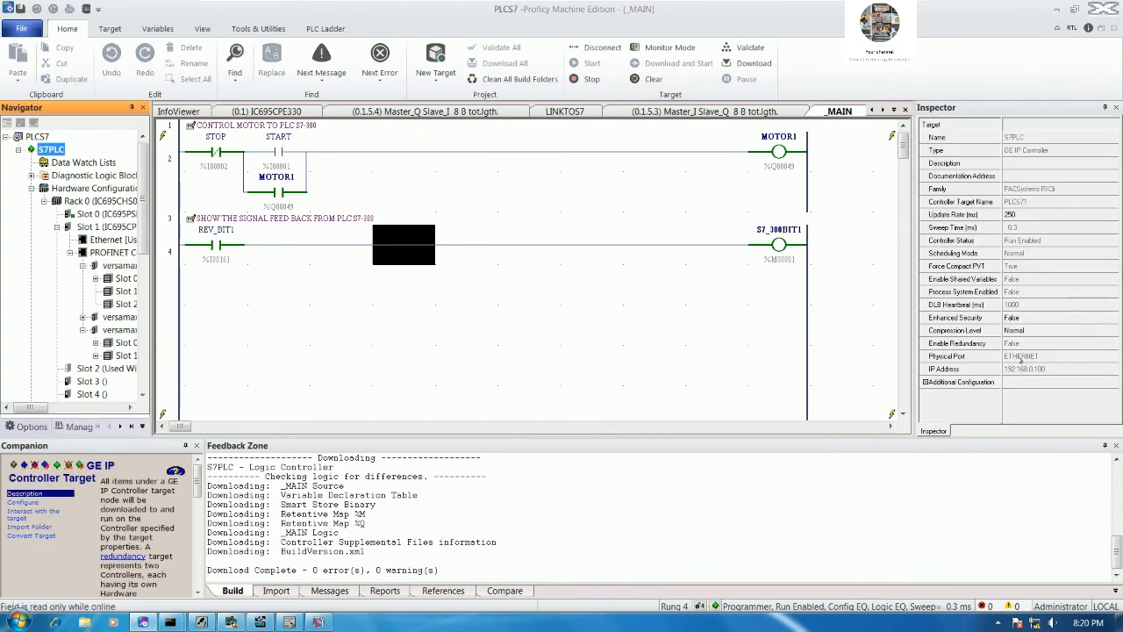
pyautogui.click(318, 621)
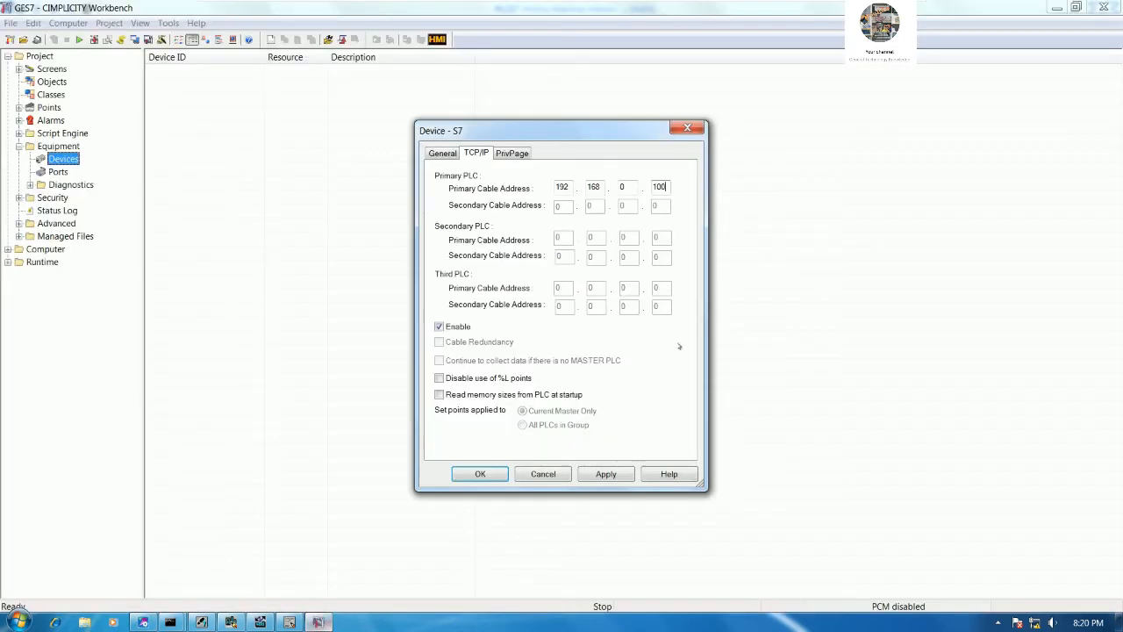
pyautogui.click(482, 471)
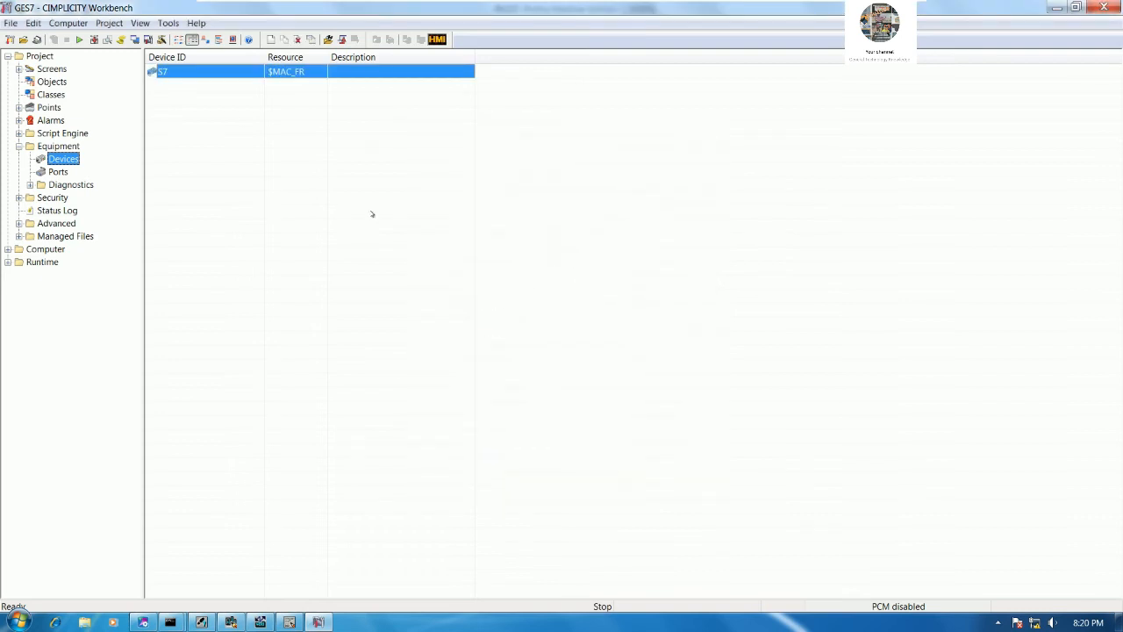
# Step: Copy the GES7 master configuration data to the run-time data and start the project
pyautogui.click(94, 40)
pyautogui.click(569, 326)
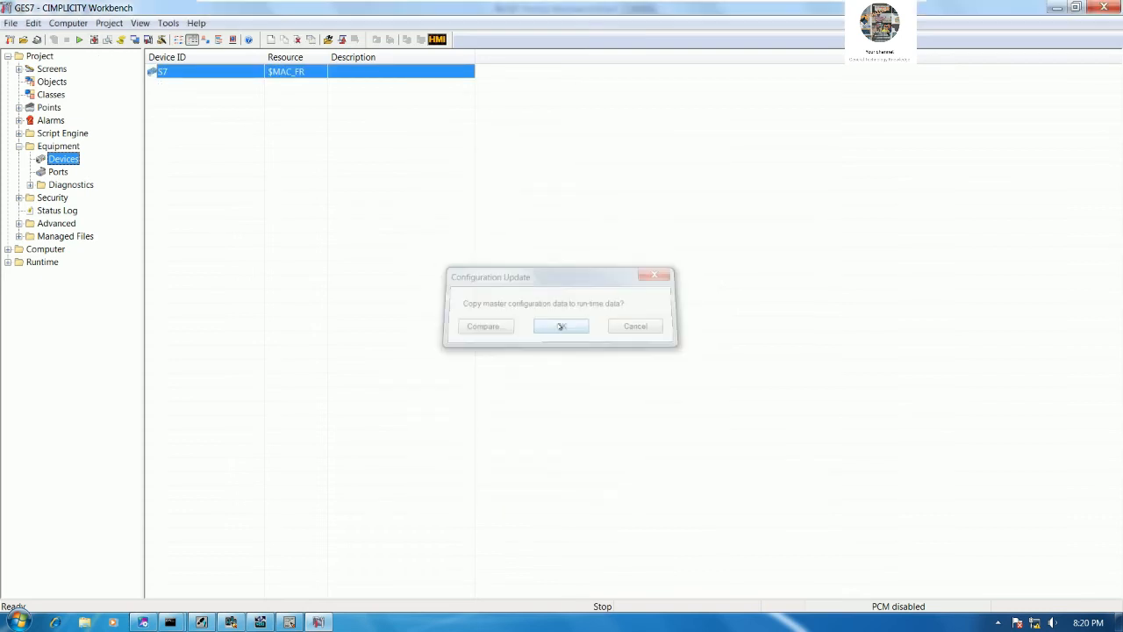
pyautogui.press('Return')
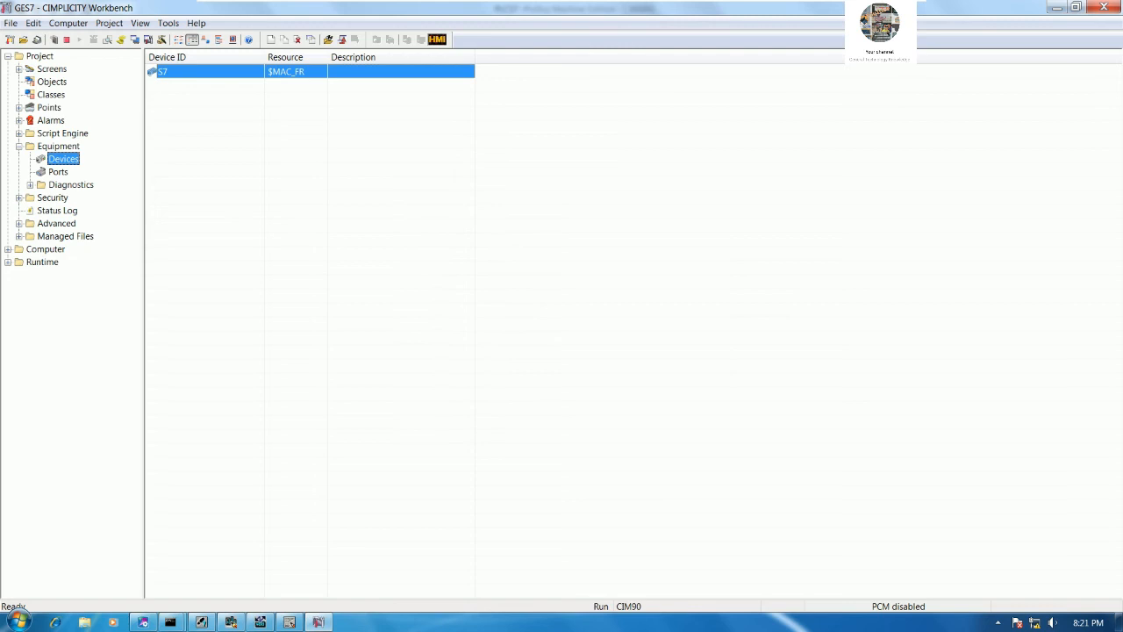
# Step: Check the S7 device's communication status in QuickView, close it, and turn on dynamic configuration for the running project
pyautogui.rightClick(201, 72)
pyautogui.click(230, 249)
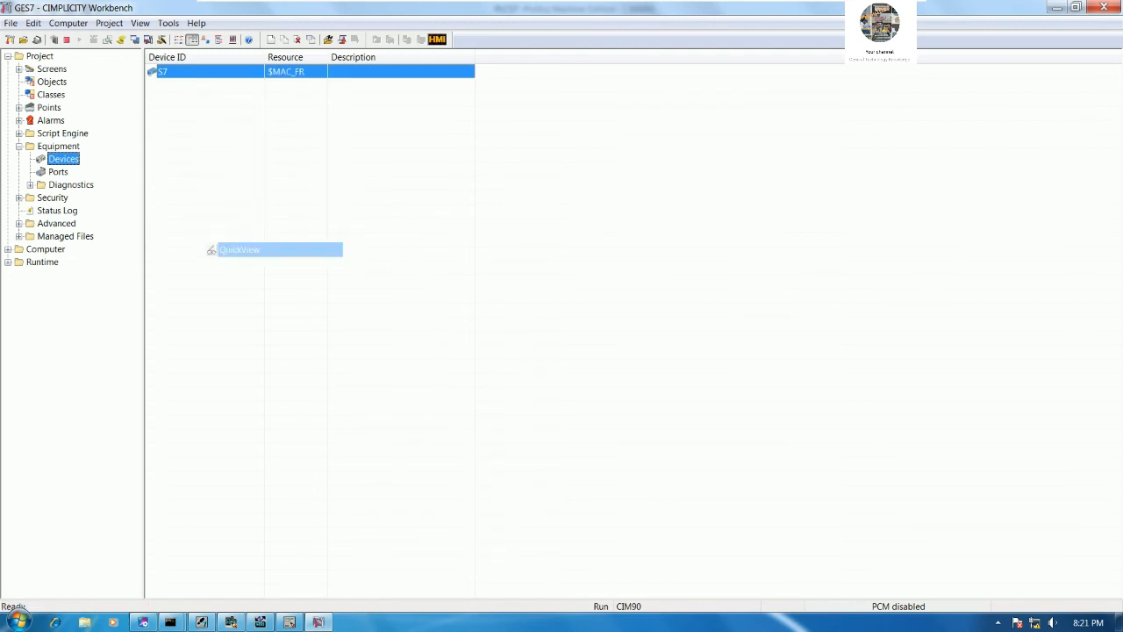
pyautogui.moveTo(289, 78); pyautogui.dragTo(408, 116)
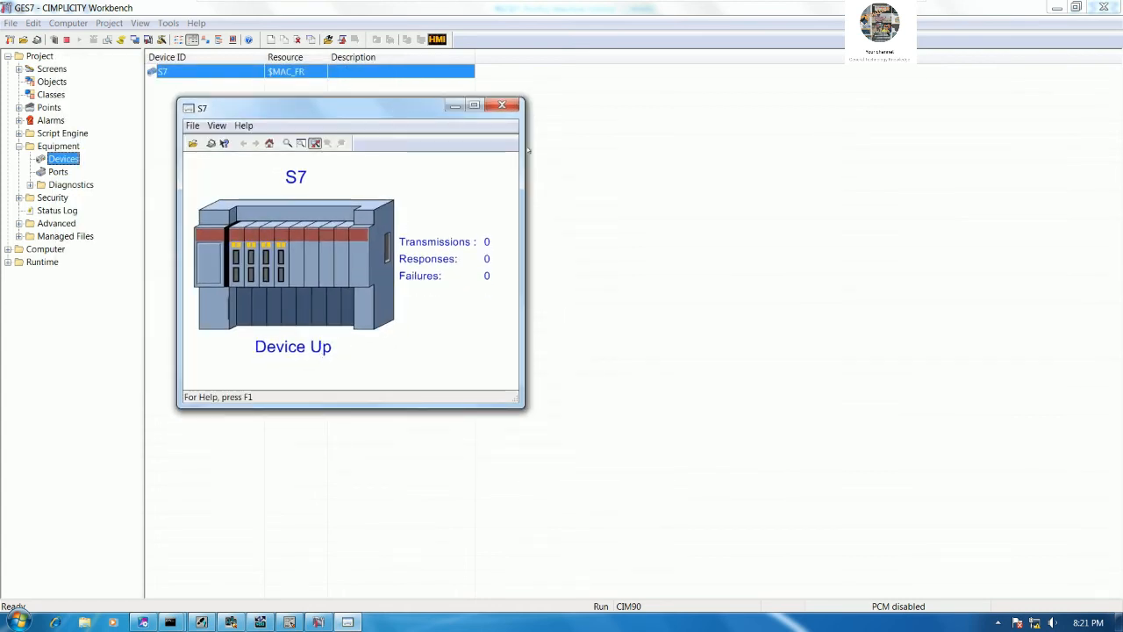
pyautogui.click(502, 105)
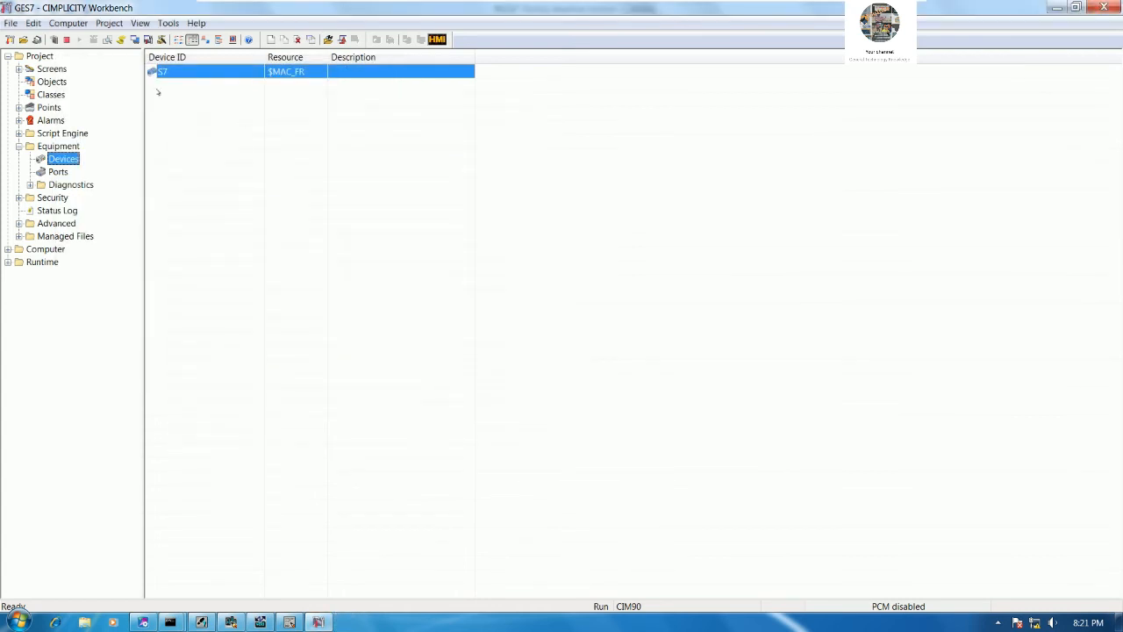
pyautogui.click(53, 40)
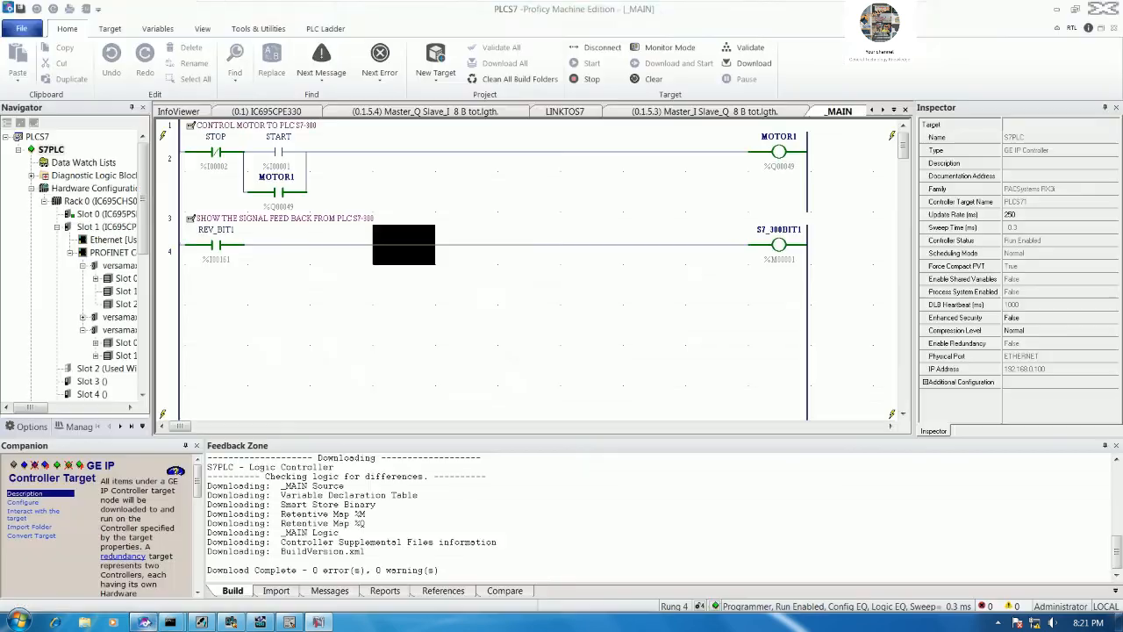
# Step: Switch to Proficy Machine Edition, take the S7PLC target offline from the controller, and select the feedback signal comment in _MAIN
pyautogui.click(143, 622)
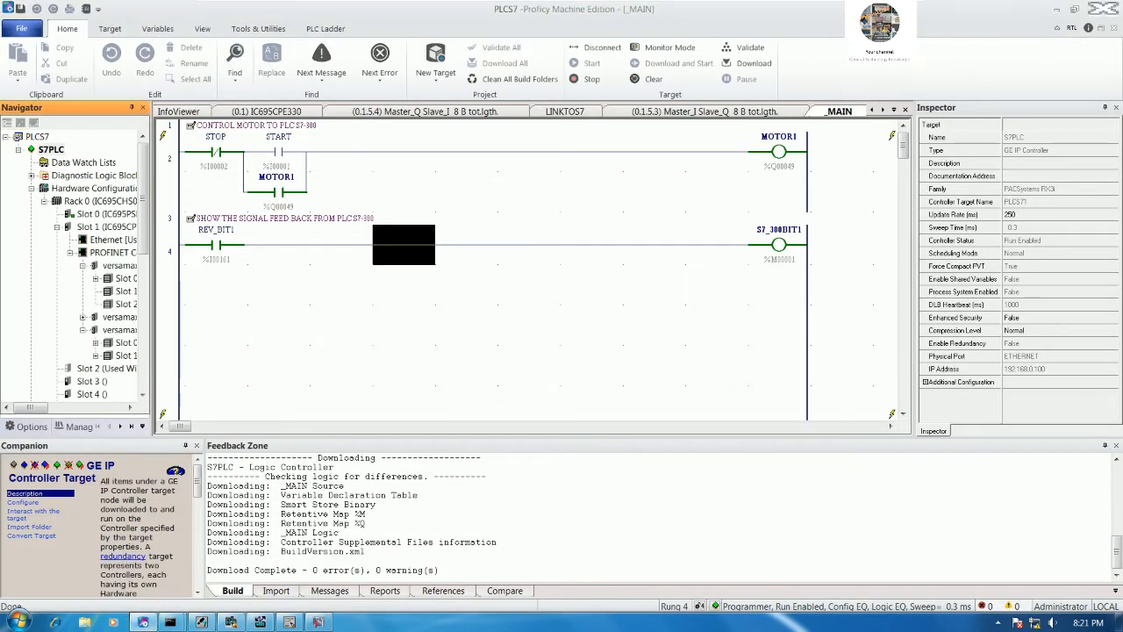
pyautogui.click(358, 160)
pyautogui.click(410, 166)
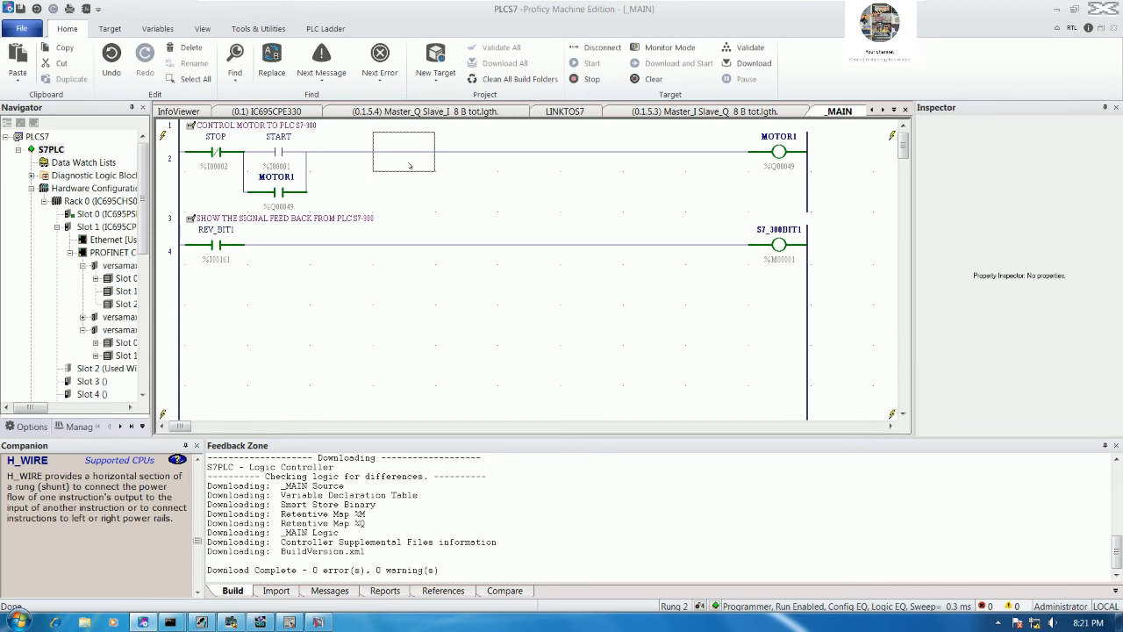
pyautogui.click(596, 48)
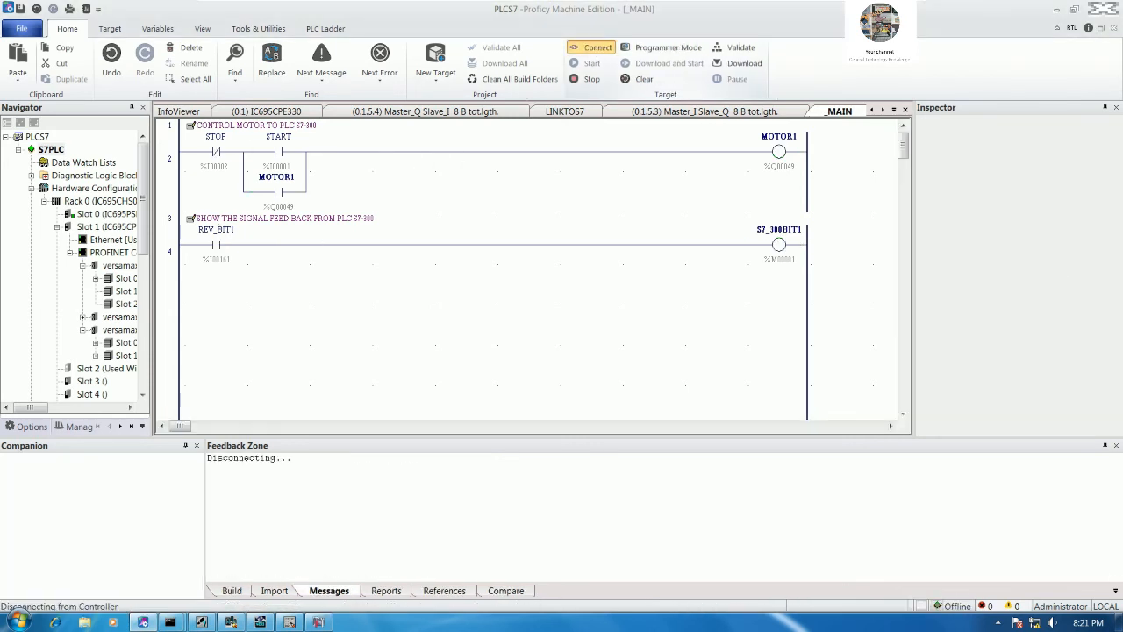
pyautogui.click(188, 218)
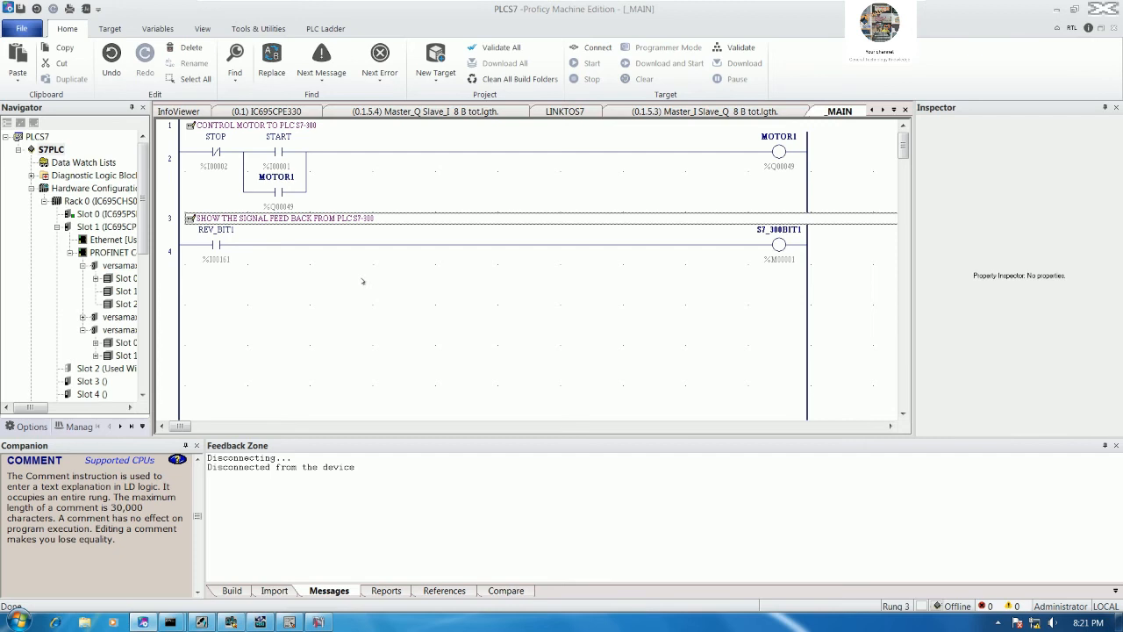
# Step: Insert two blank rows below the motor control rung in _MAIN and add a normally open contact branch in parallel with the MOTOR1 contact
pyautogui.press('Insert')
pyautogui.press('Insert')
pyautogui.click(273, 228)
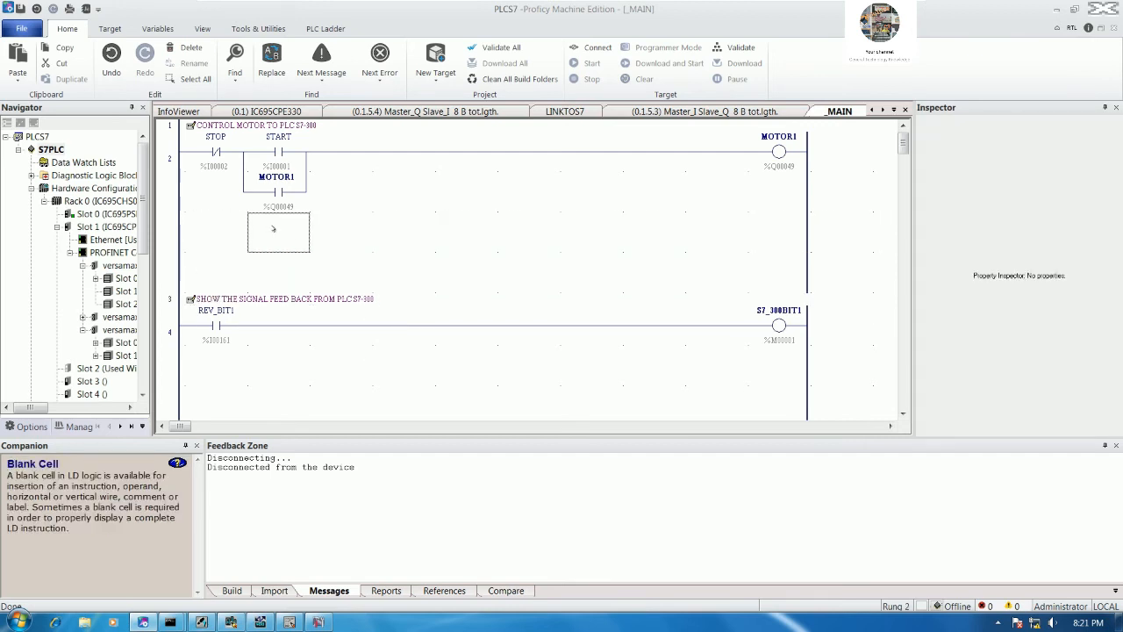
pyautogui.write('NOCON')
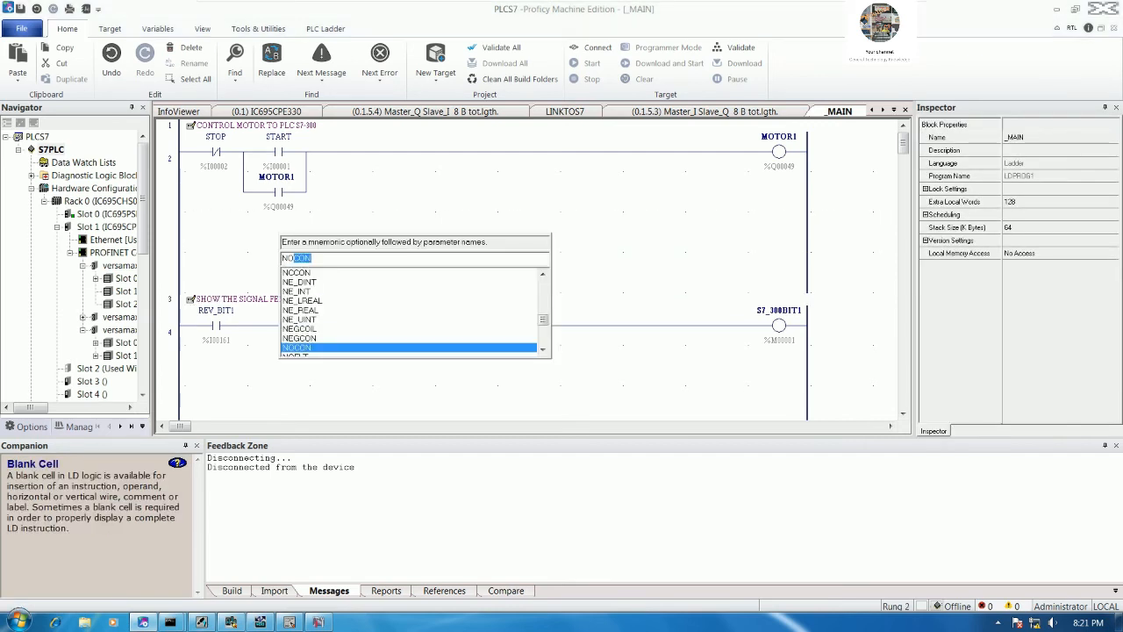
pyautogui.press('Return')
pyautogui.press('Left')
pyautogui.press('Up')
pyautogui.hotkey('ctrl', 'Down')
pyautogui.press('Right')
pyautogui.hotkey('ctrl', 'Up')
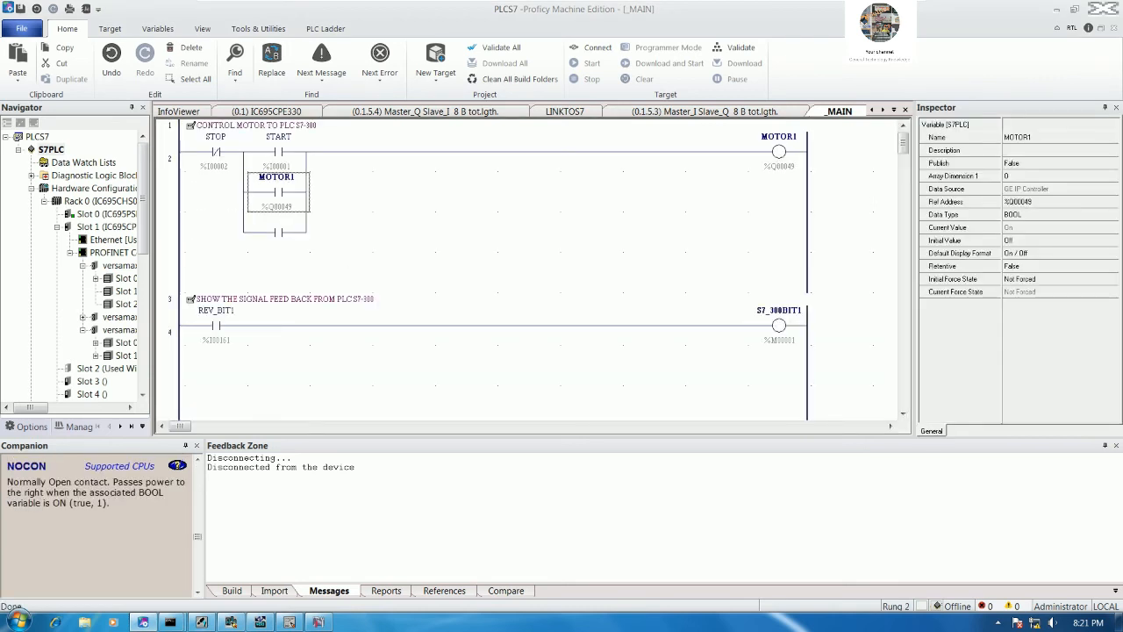
# Step: Assign the variable START_HMI to the new normally open contact below the MOTOR1 contact
pyautogui.press('Down')
pyautogui.press('Return')
pyautogui.write('START_HMI')
pyautogui.press('Return')
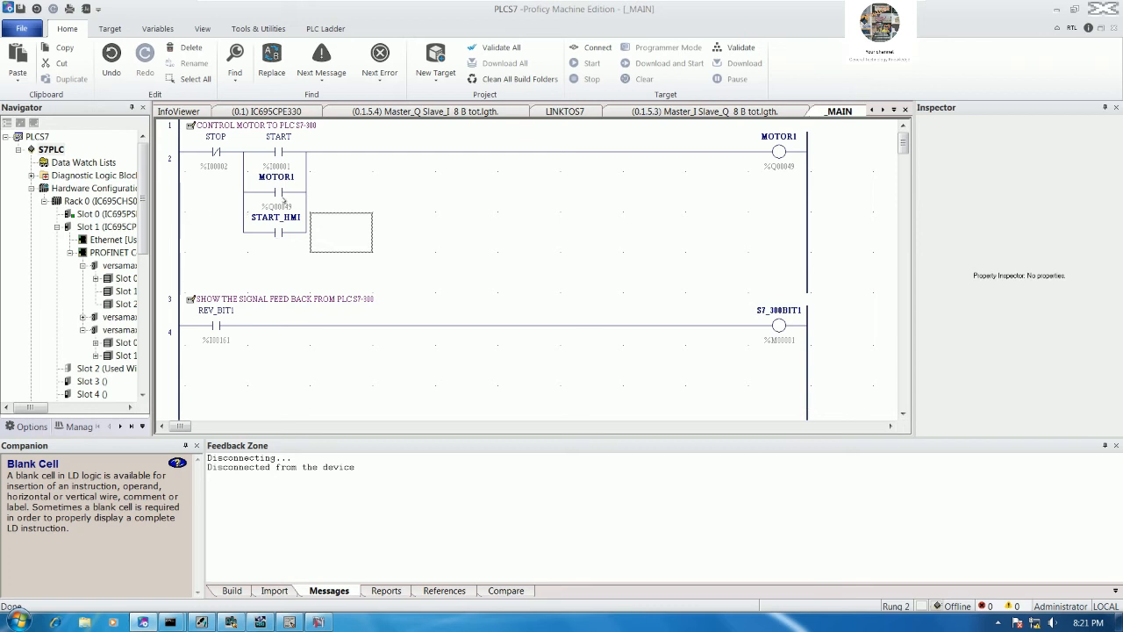
# Step: Add a normally closed contact named STOP_HMI after the START contact in the motor control rung
pyautogui.click(353, 159)
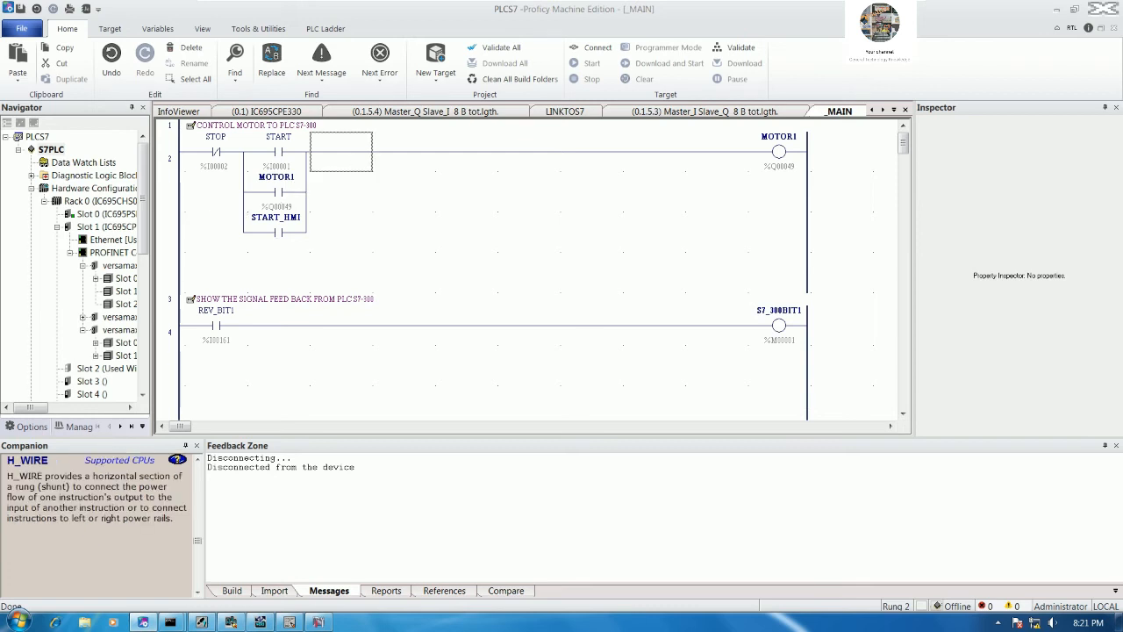
pyautogui.write('NCCON')
pyautogui.press('Return')
pyautogui.write('STOP_')
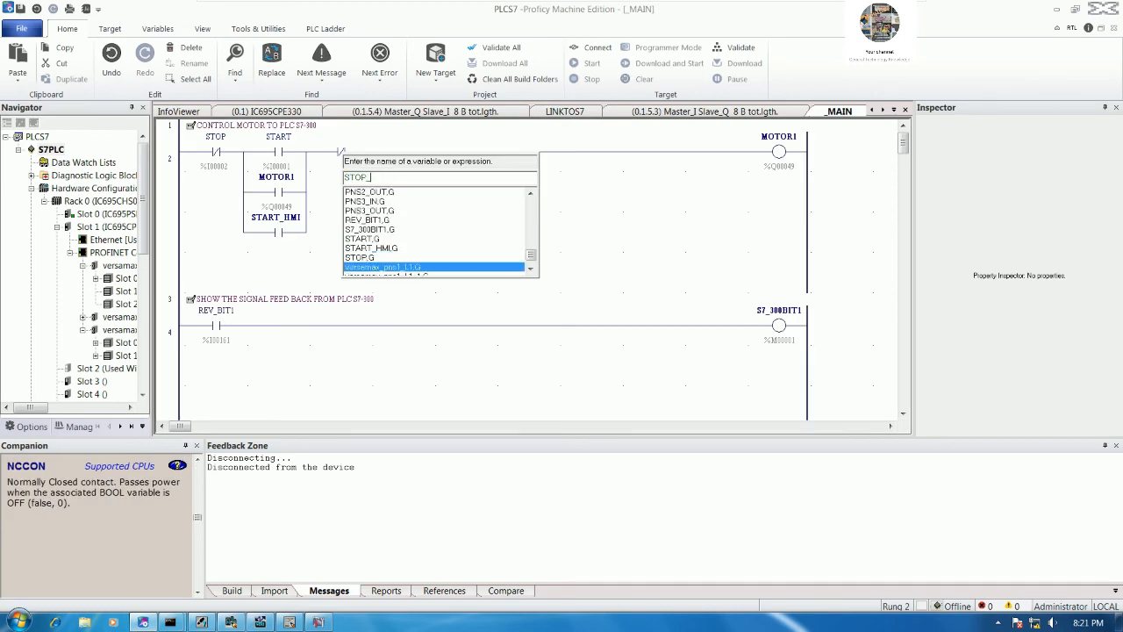
pyautogui.write('HMI')
pyautogui.press('Return')
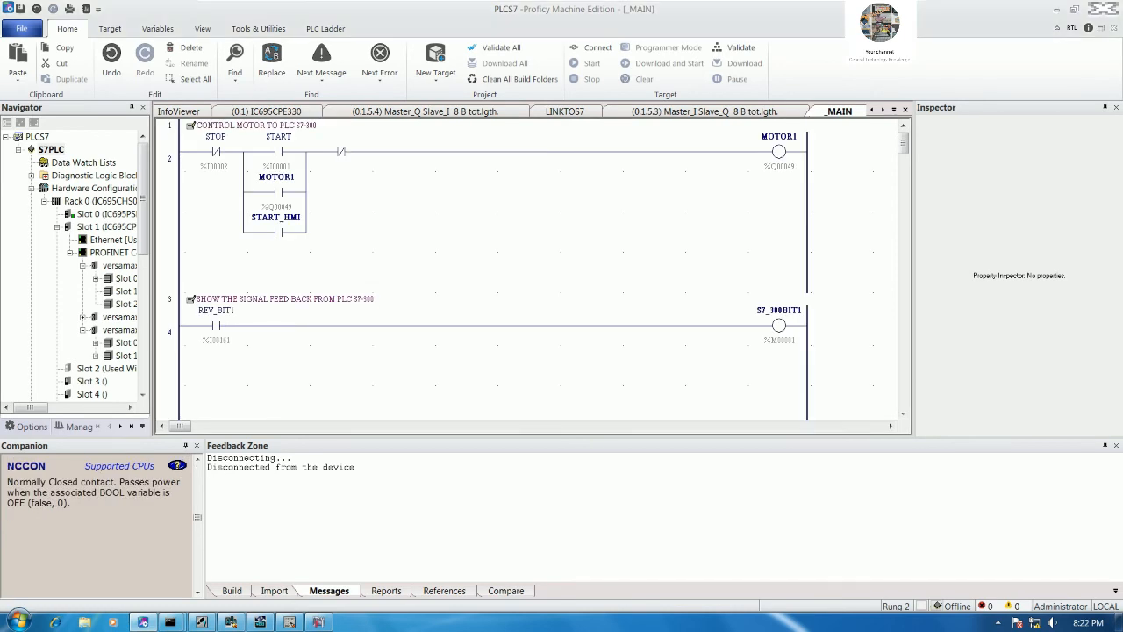
# Step: Set the reference address of variable START_HMI to %M00002
pyautogui.click(281, 230)
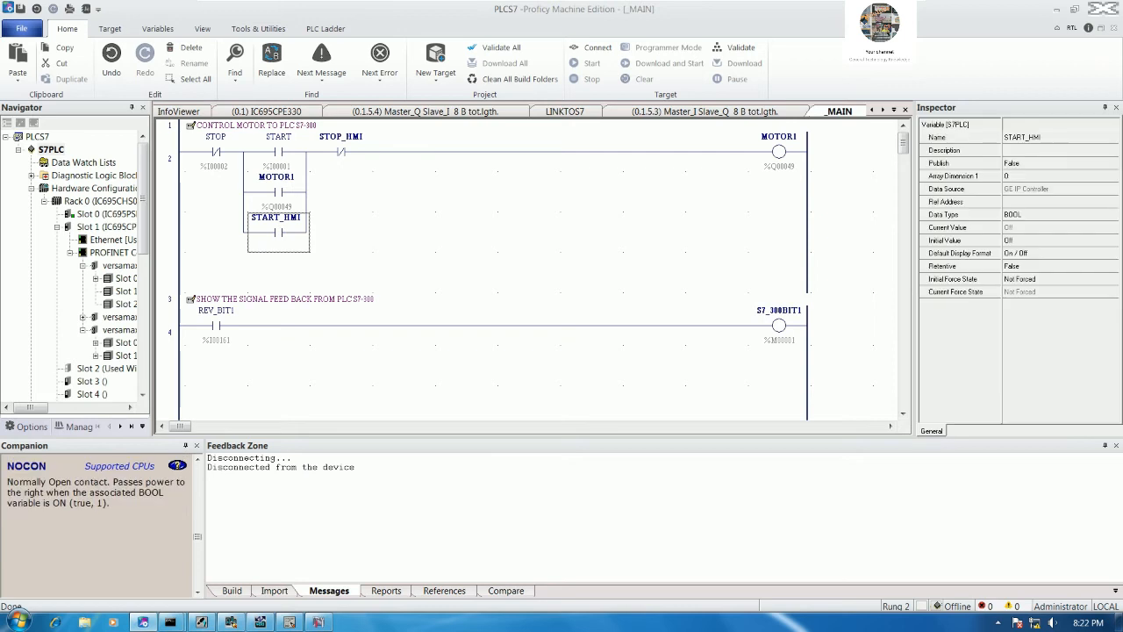
pyautogui.click(1026, 203)
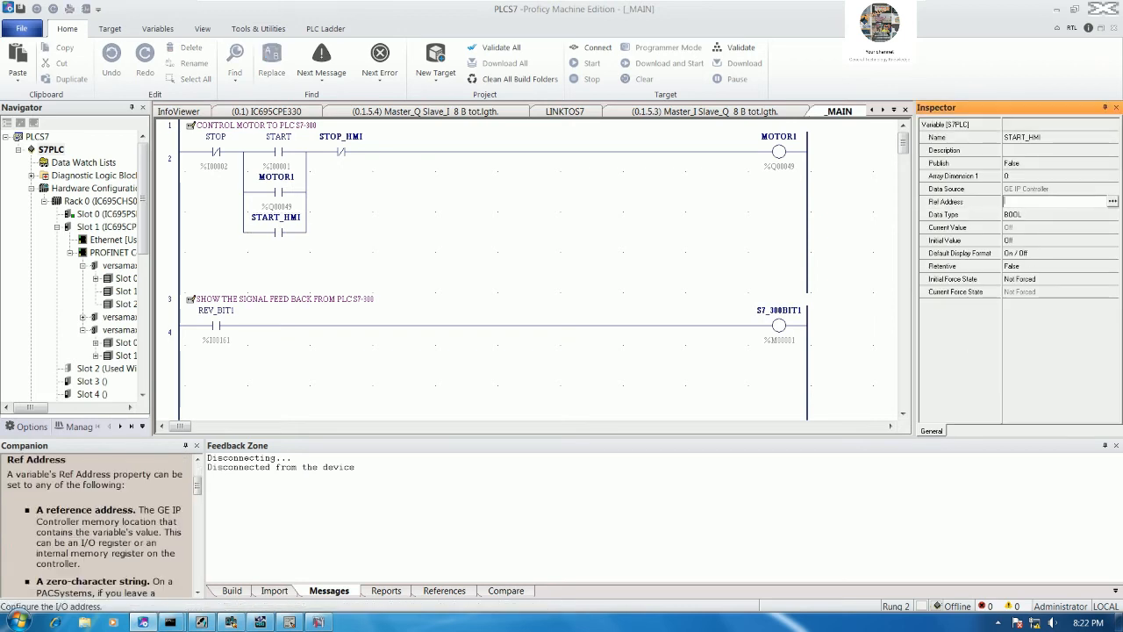
pyautogui.write('%M00002')
pyautogui.press('Return')
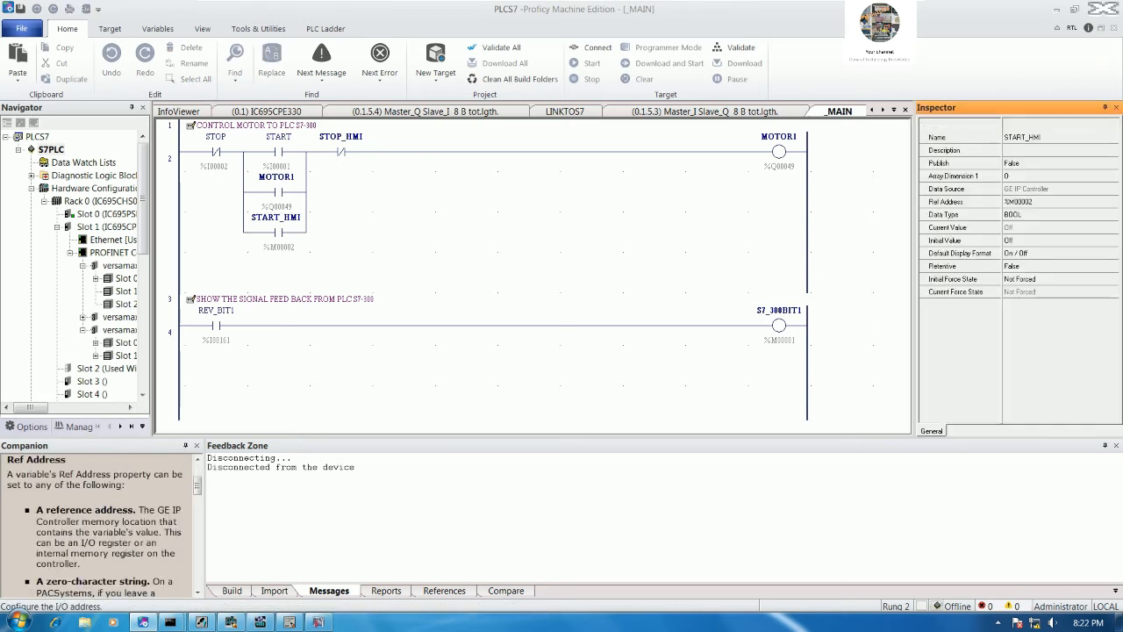
# Step: Set the reference address of variable STOP_HMI to %M00003 and delete the empty row below the motor control rung
pyautogui.click(340, 149)
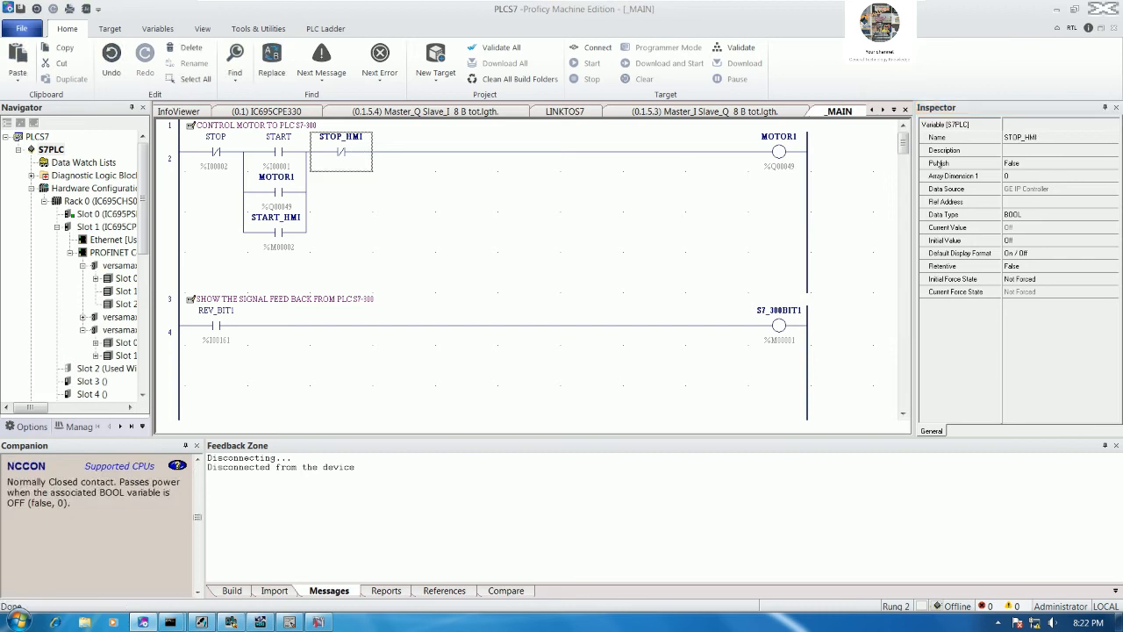
pyautogui.click(1022, 201)
pyautogui.write('%M00003')
pyautogui.press('Return')
pyautogui.click(221, 274)
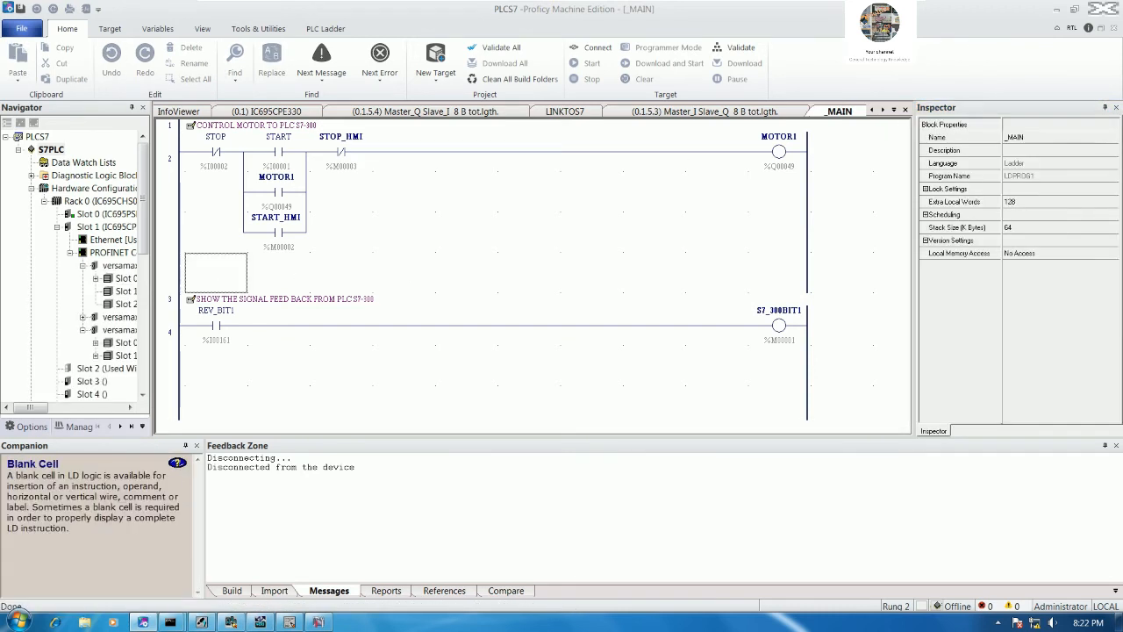
pyautogui.press('Delete')
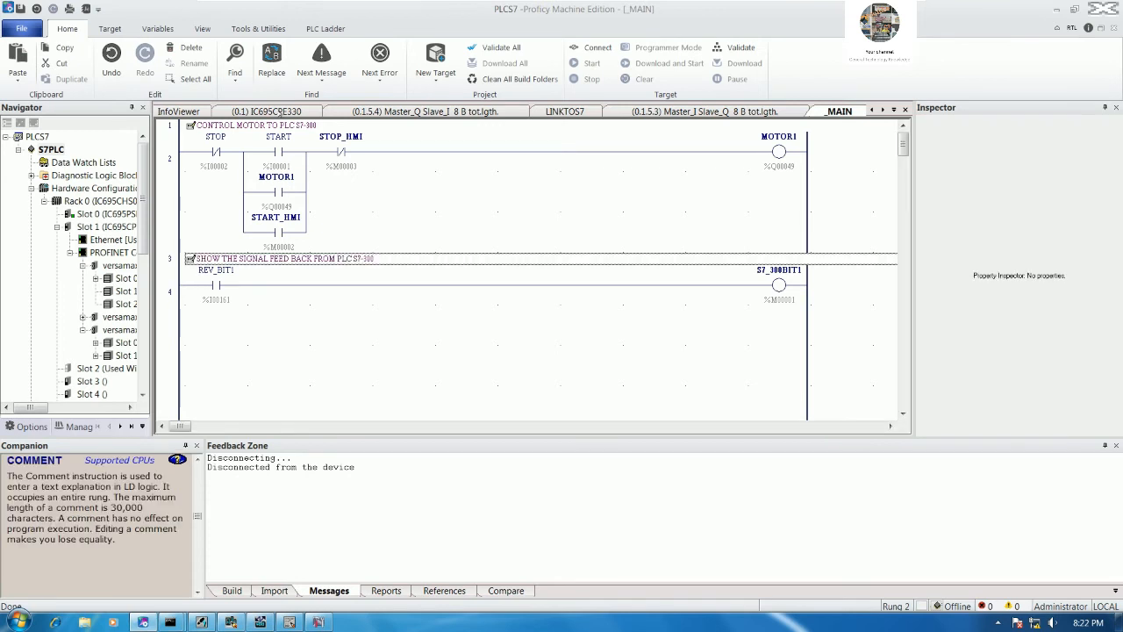
# Step: Connect the S7PLC target to the controller and download the updated _MAIN logic
pyautogui.click(591, 47)
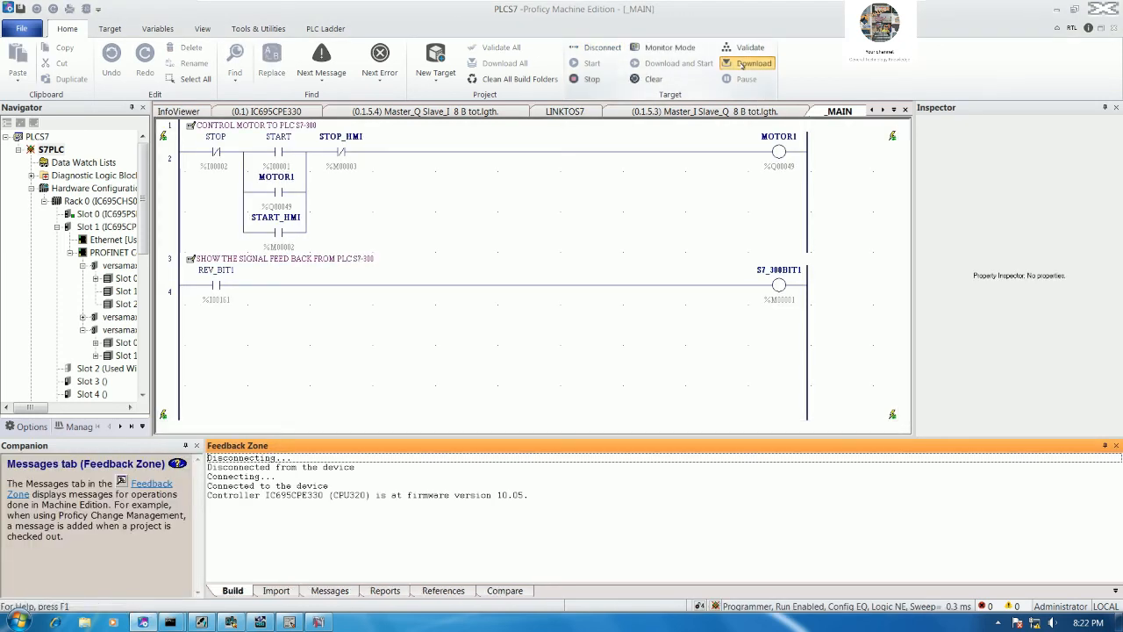
pyautogui.click(744, 63)
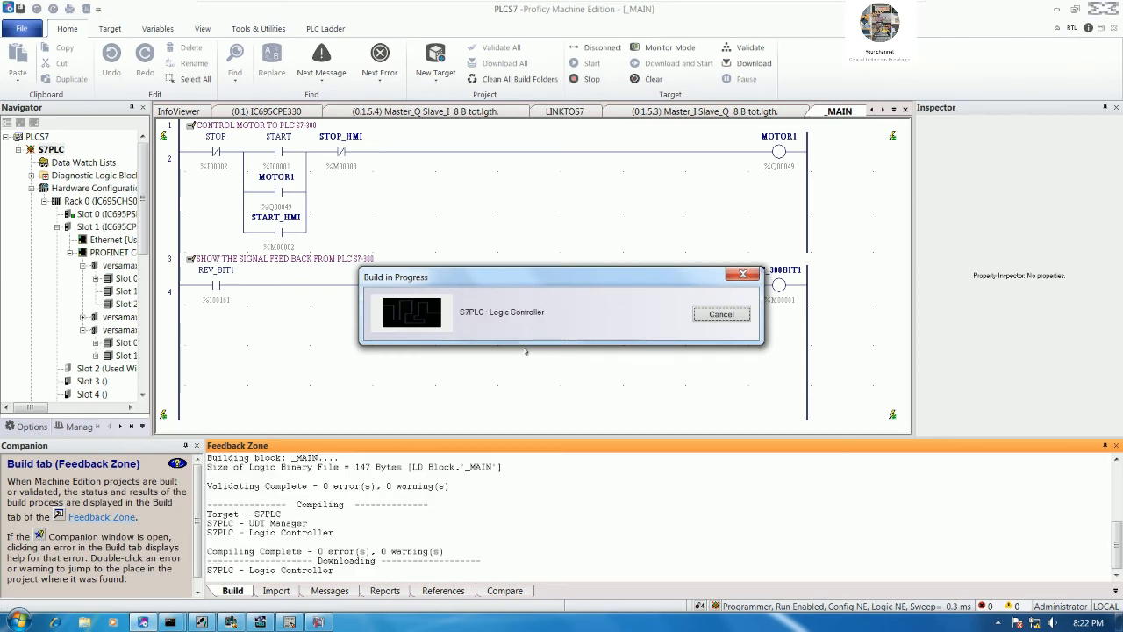
pyautogui.click(553, 361)
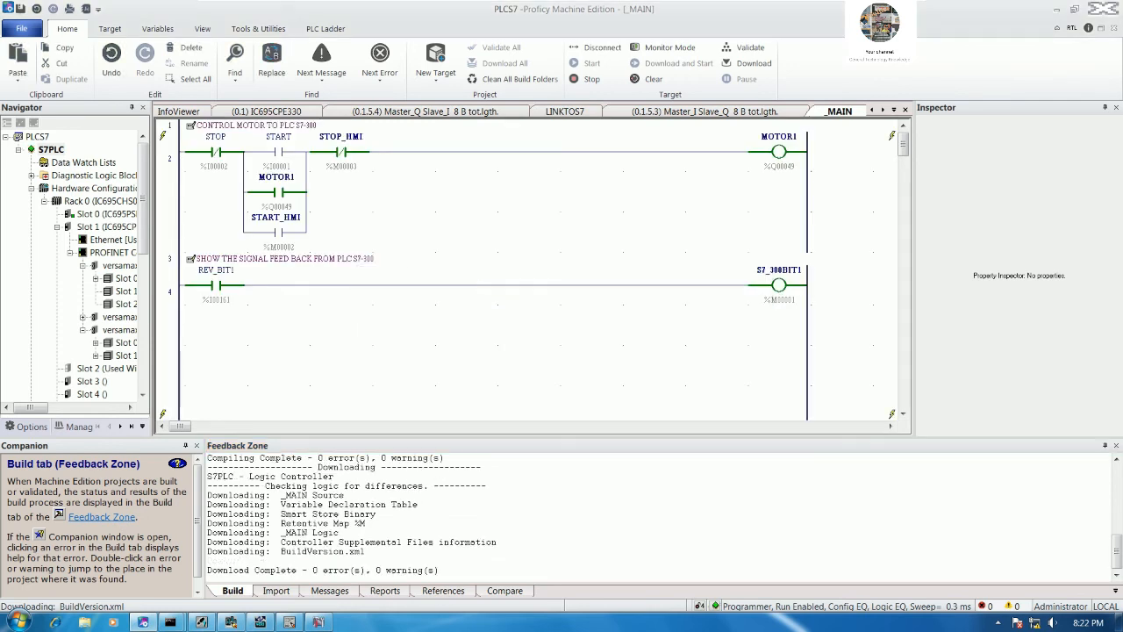
pyautogui.moveTo(295, 230)
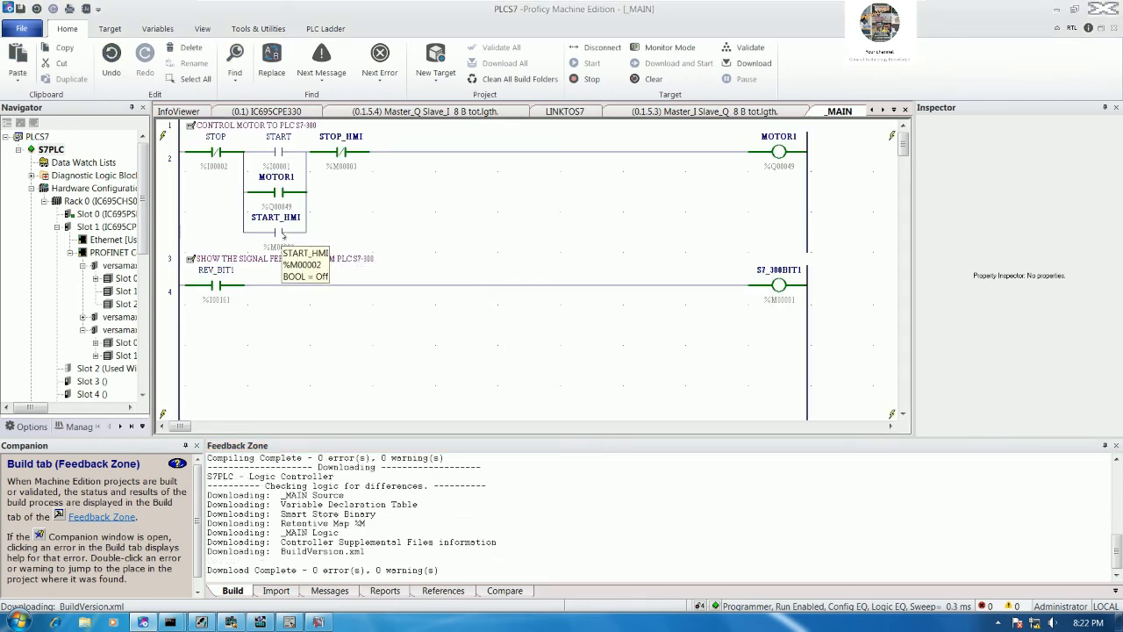
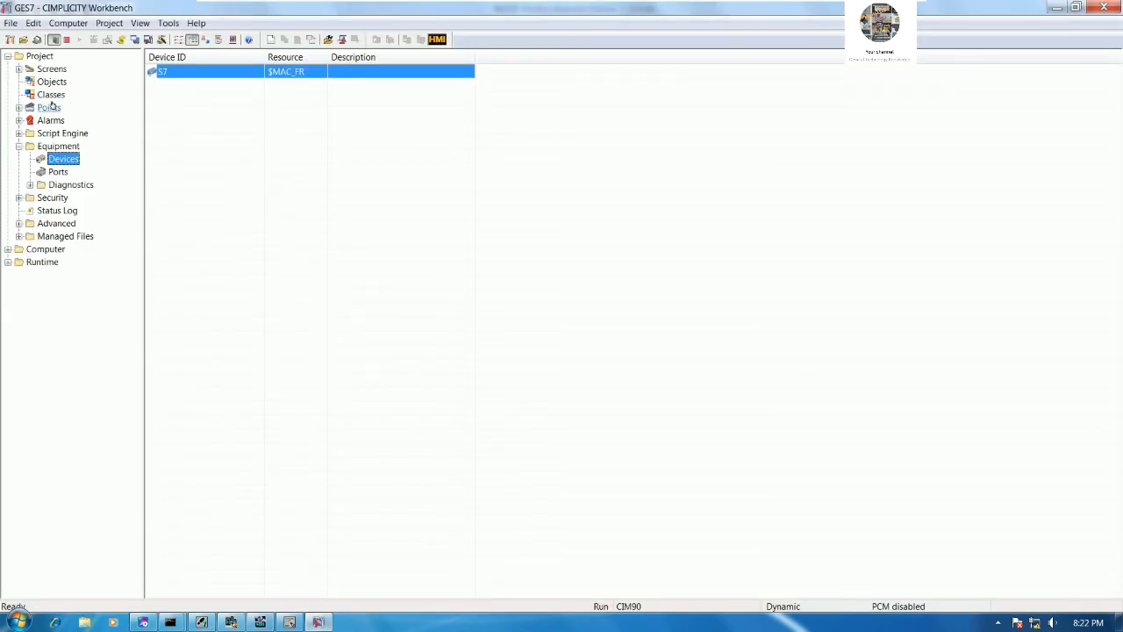
# Step: In the CIMPLICITY project GES7, create a Boolean device point named START_HMI on device S7
pyautogui.click(49, 107)
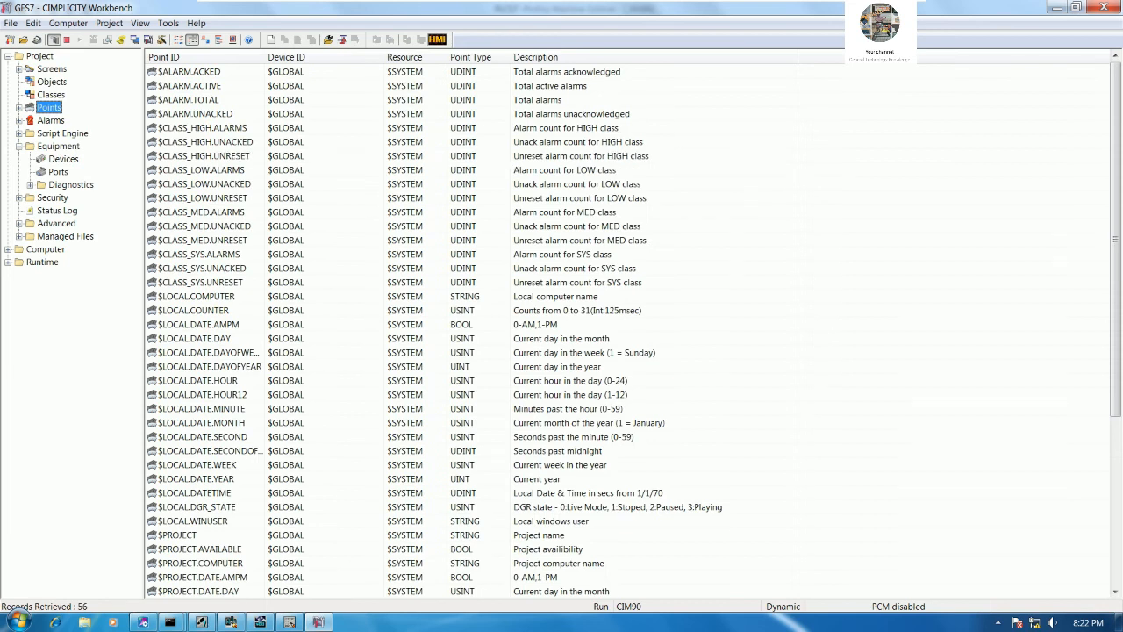
pyautogui.rightClick(881, 197)
pyautogui.click(904, 206)
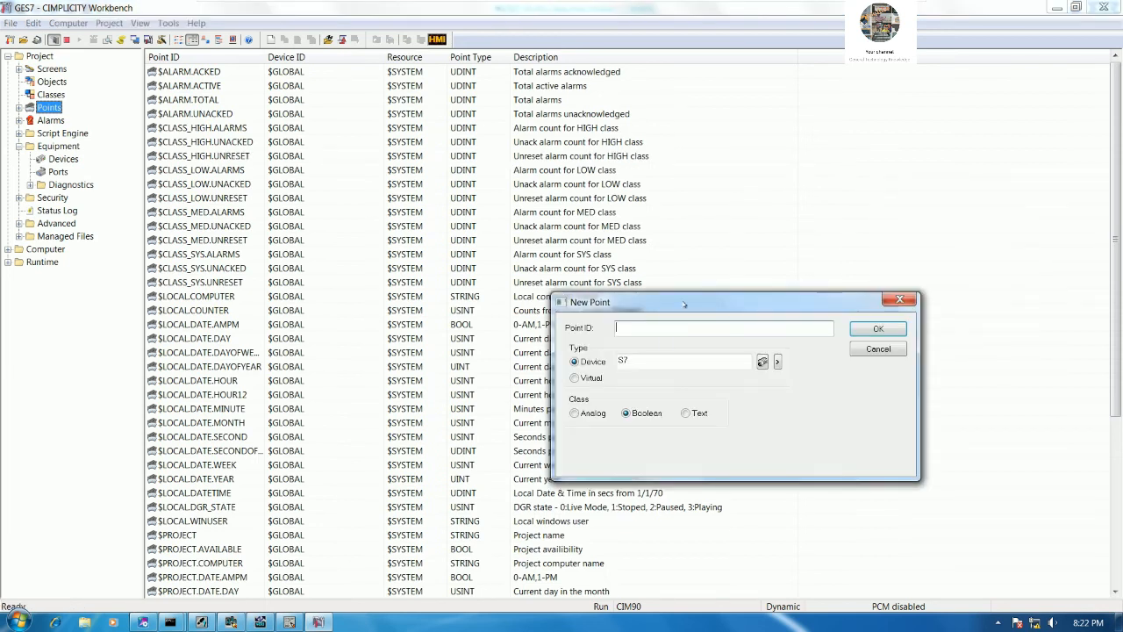
pyautogui.write('START_HMI')
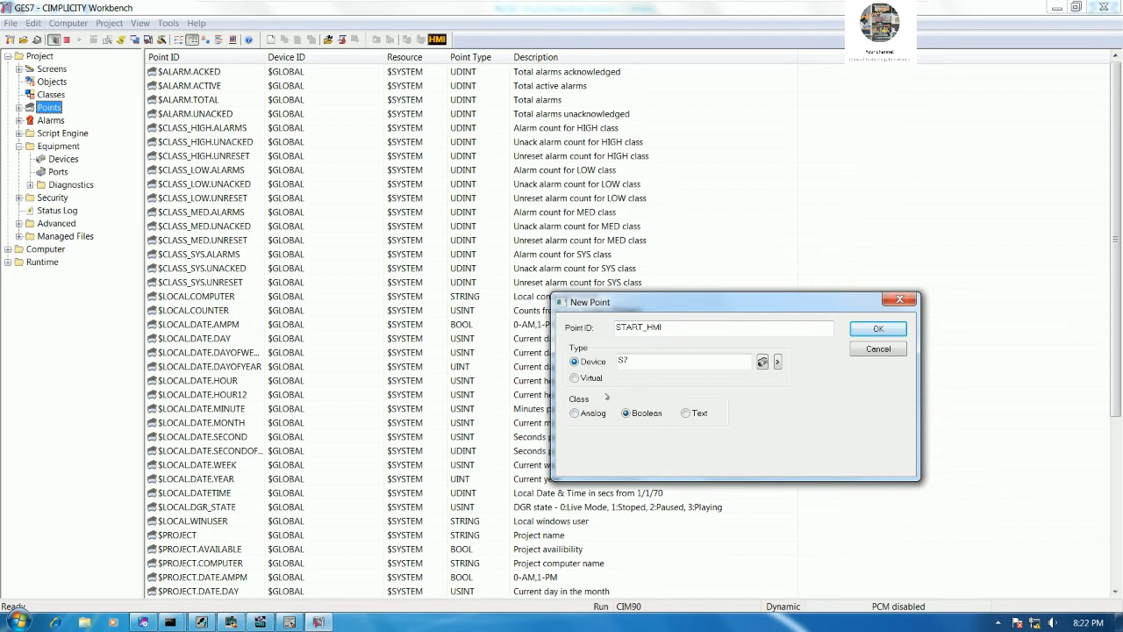
pyautogui.click(877, 328)
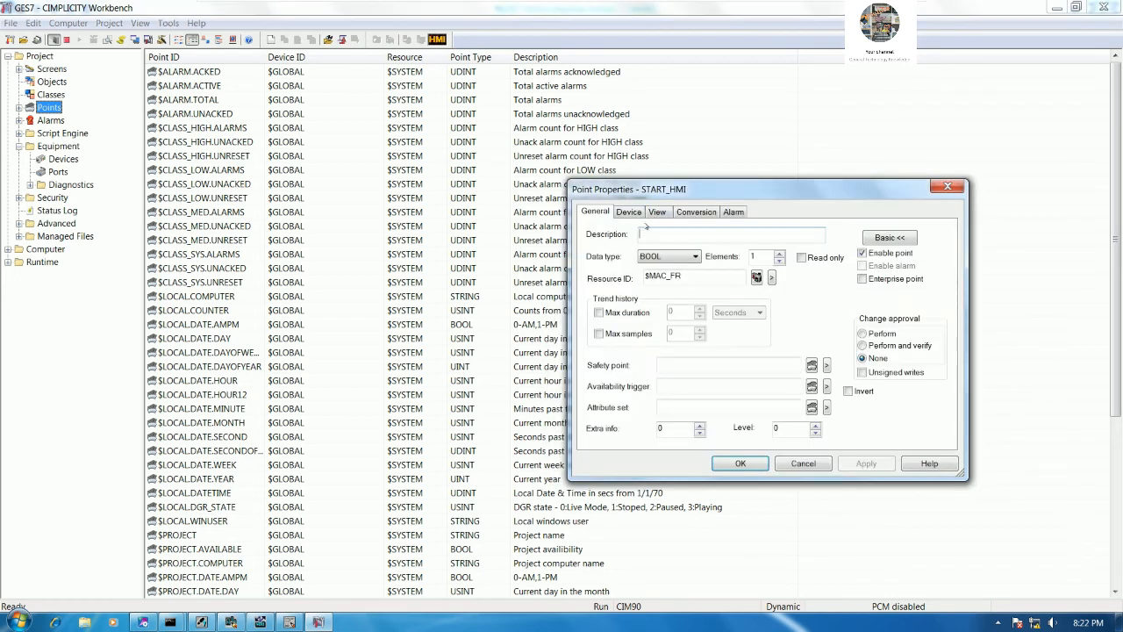
# Step: Set point START_HMI's device address to %M00002, checking it against the ladder logic in Proficy Machine Edition, and save the point
pyautogui.click(630, 213)
pyautogui.click(673, 266)
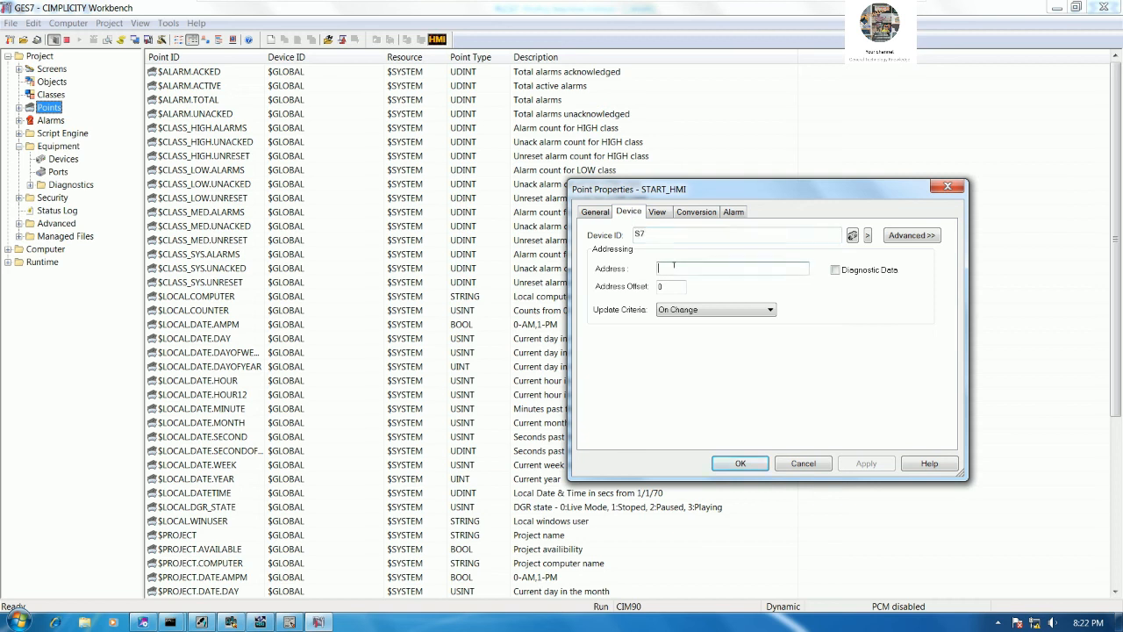
pyautogui.write('%')
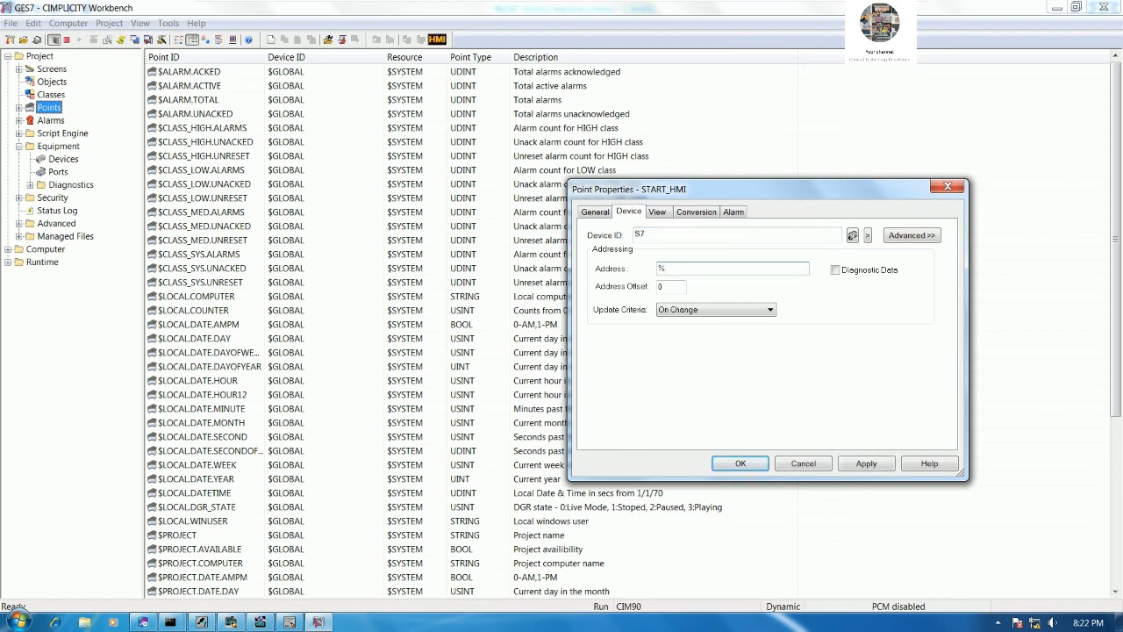
pyautogui.write('M00002')
pyautogui.click(141, 622)
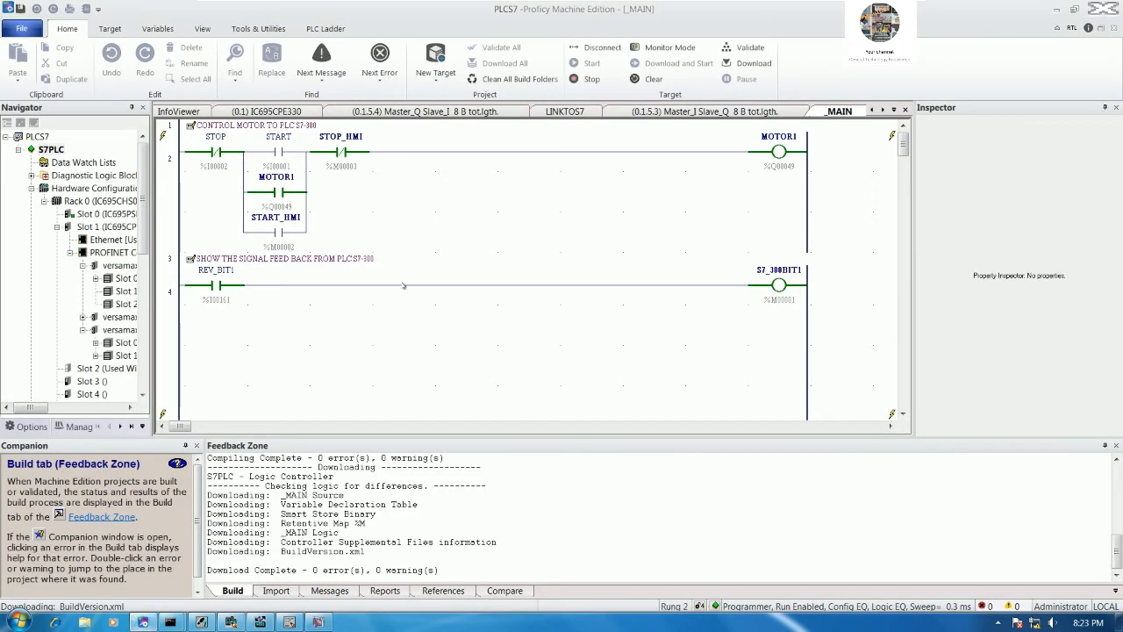
pyautogui.click(316, 259)
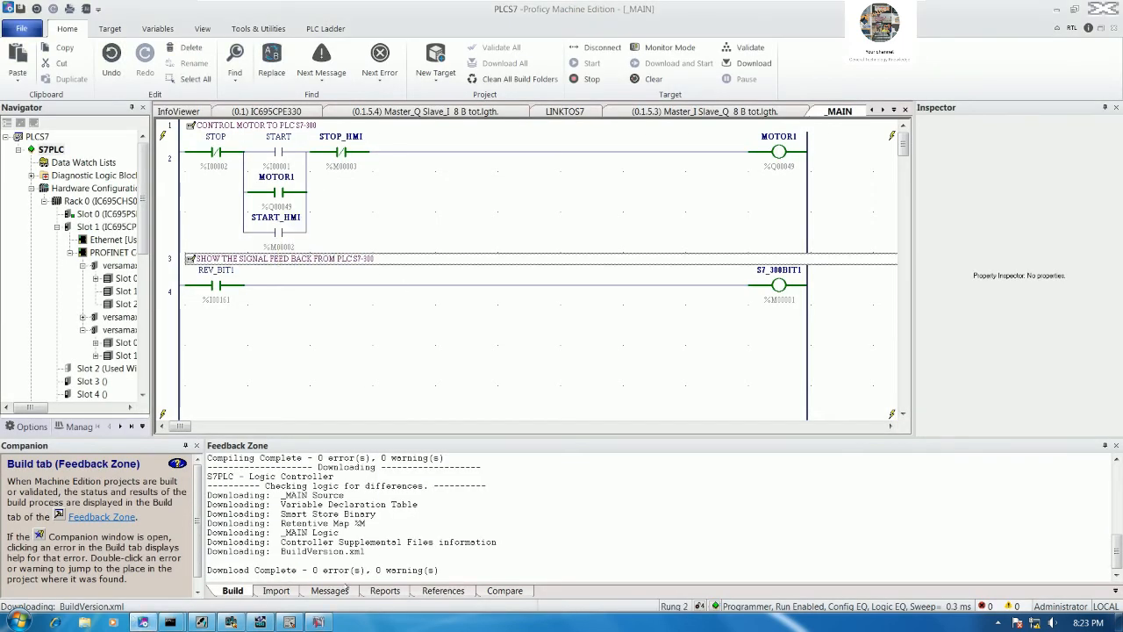
pyautogui.click(317, 622)
pyautogui.click(740, 462)
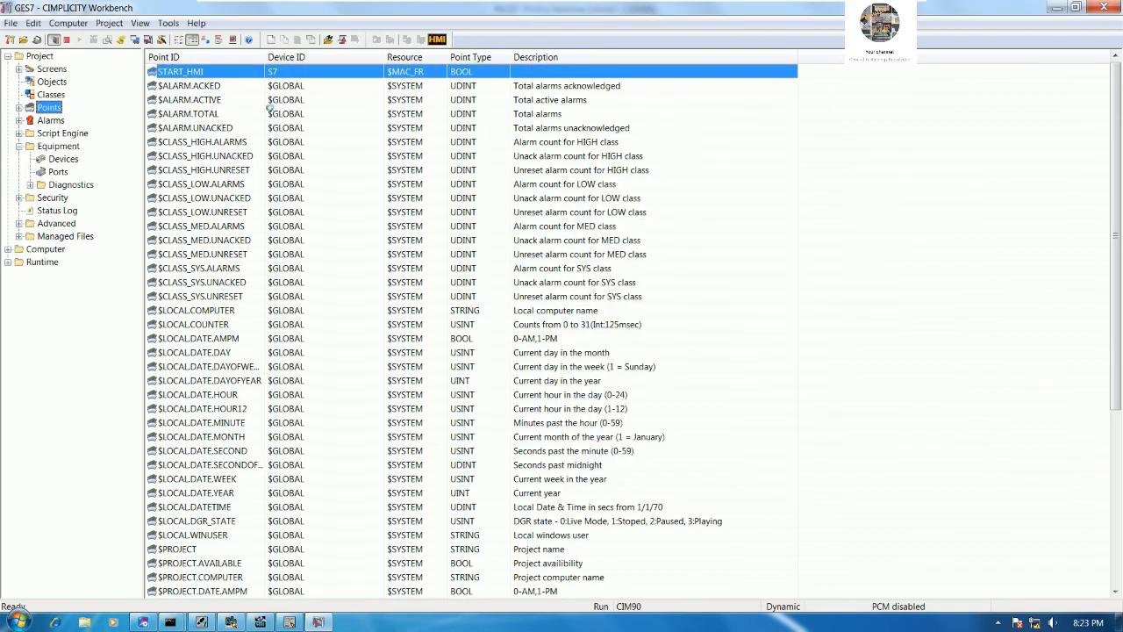
# Step: Duplicate the START_HMI point as STOP_HMI on device S7
pyautogui.rightClick(296, 193)
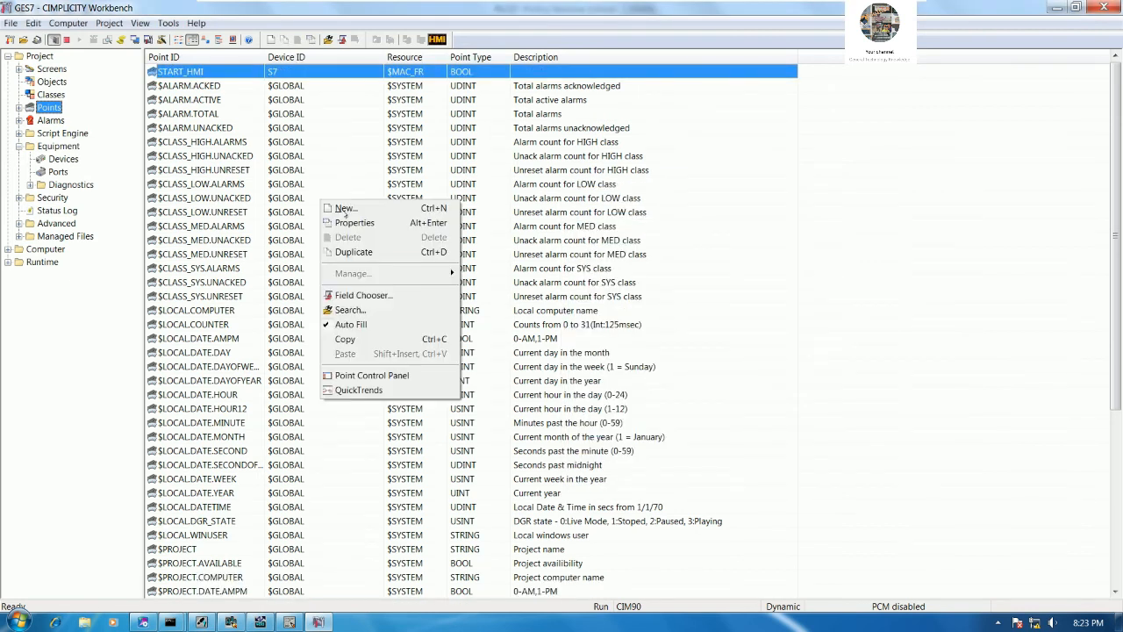
pyautogui.click(368, 248)
pyautogui.click(516, 326)
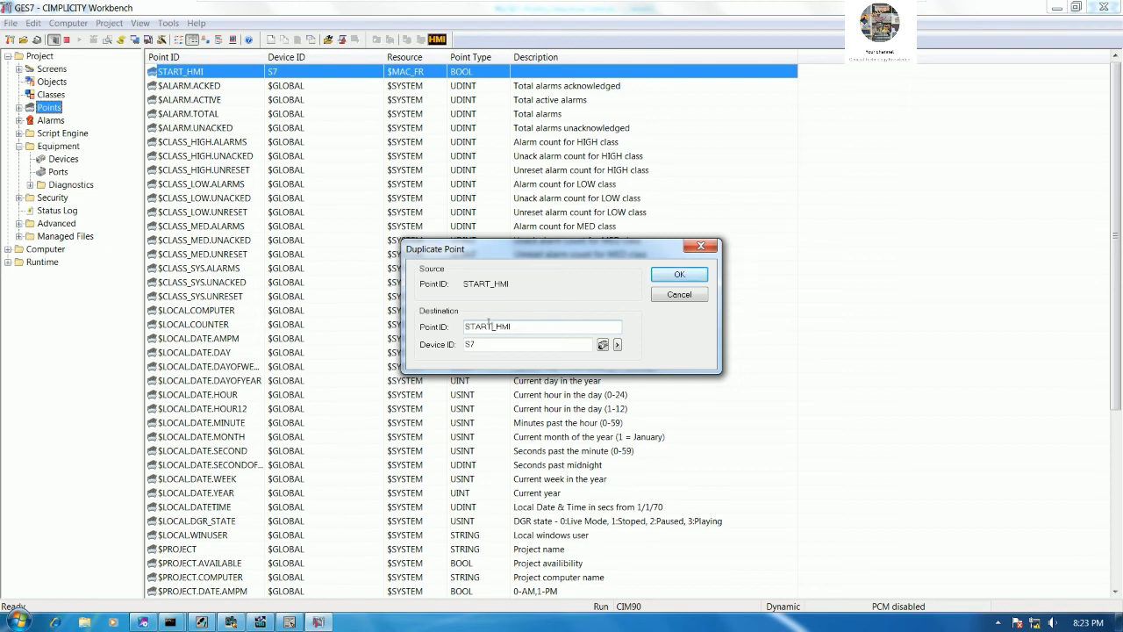
pyautogui.press('BackSpace')
pyautogui.press('BackSpace')
pyautogui.press('BackSpace')
pyautogui.write('OP')
pyautogui.click(679, 274)
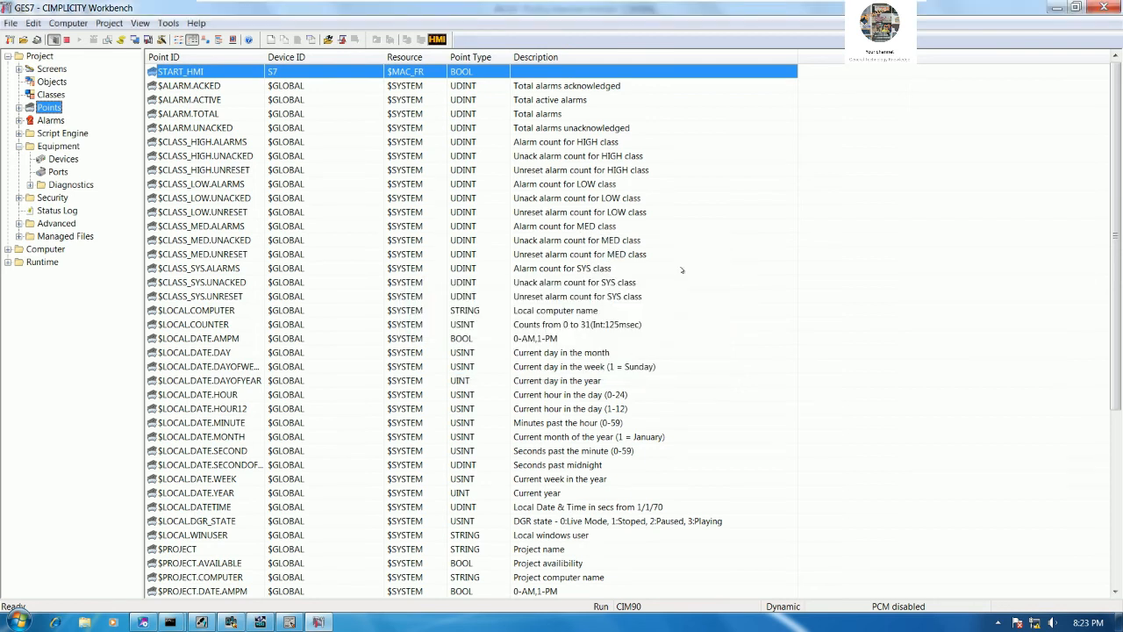
# Step: Set point STOP_HMI's device address to %M3 and save the point
pyautogui.click(681, 267)
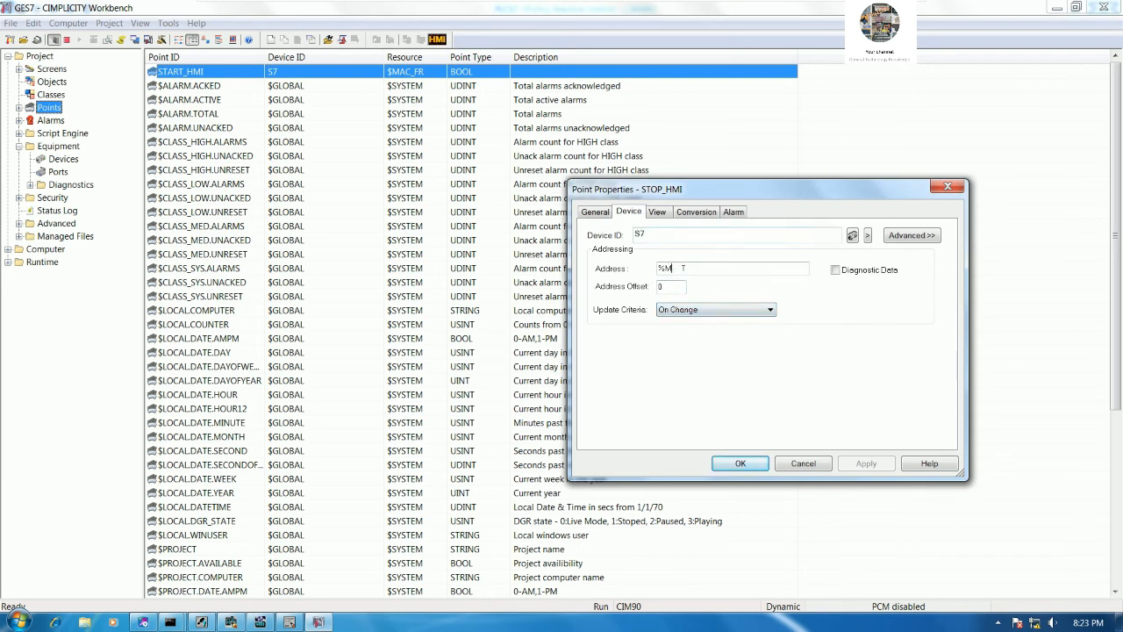
pyautogui.write('3')
pyautogui.click(742, 460)
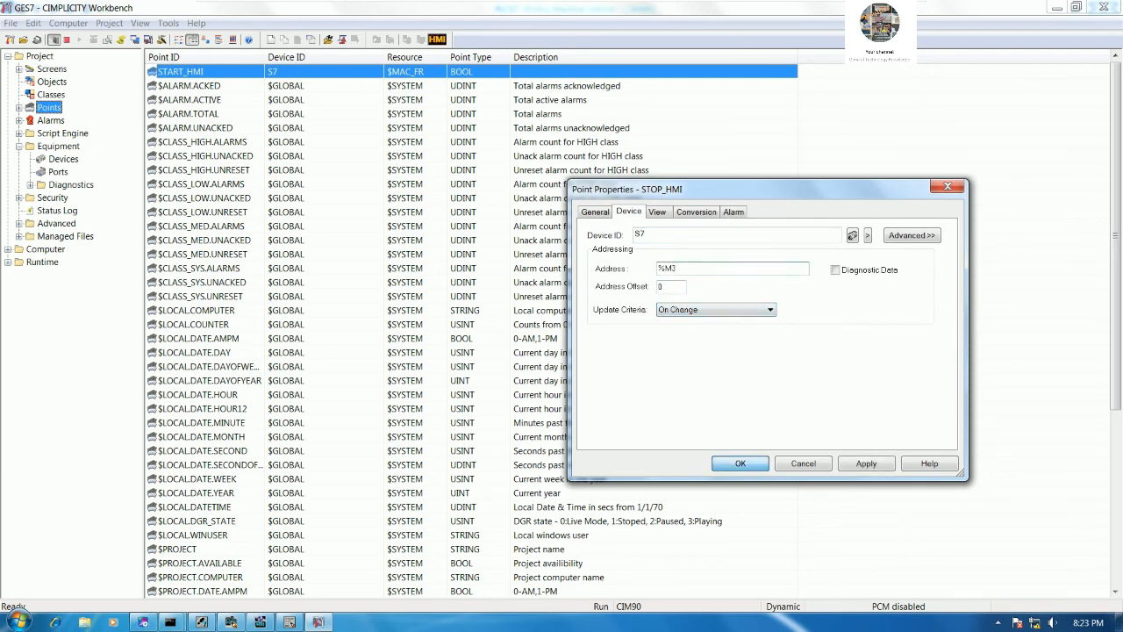
# Step: Switch to Proficy Machine Edition and check the reference address of the S7_300BIT1 coil in _MAIN
pyautogui.click(145, 622)
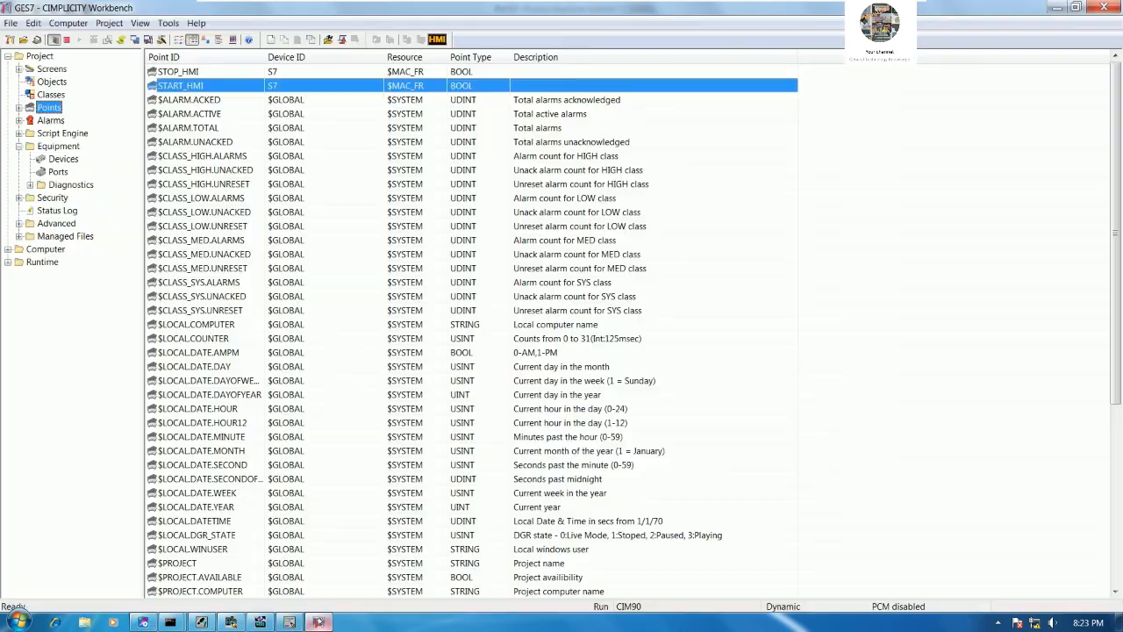
pyautogui.click(318, 622)
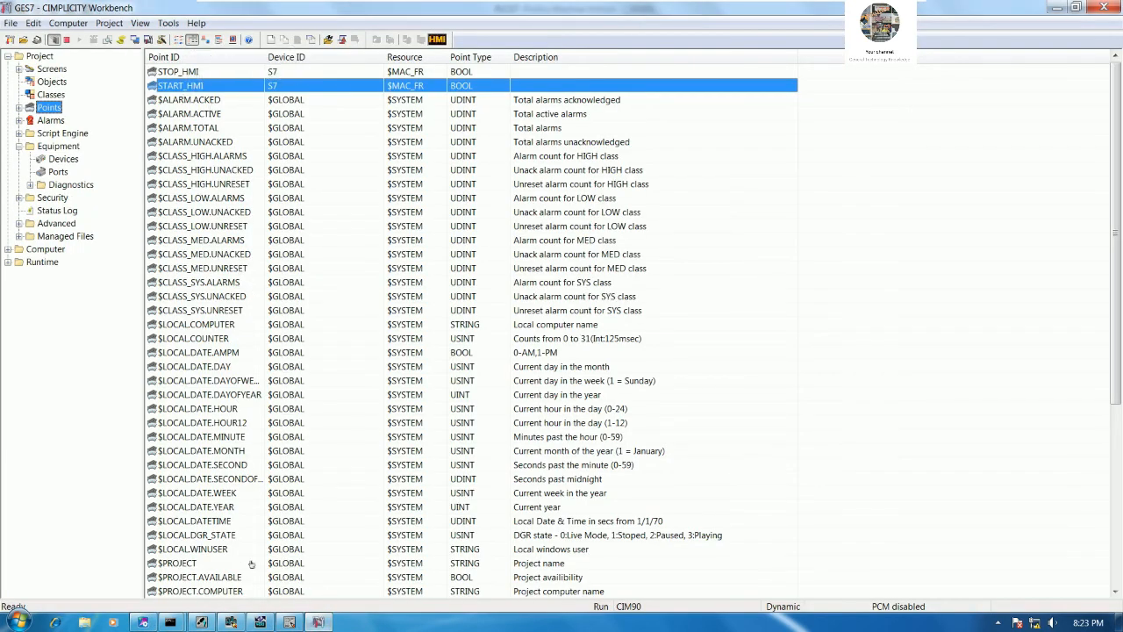
pyautogui.click(143, 622)
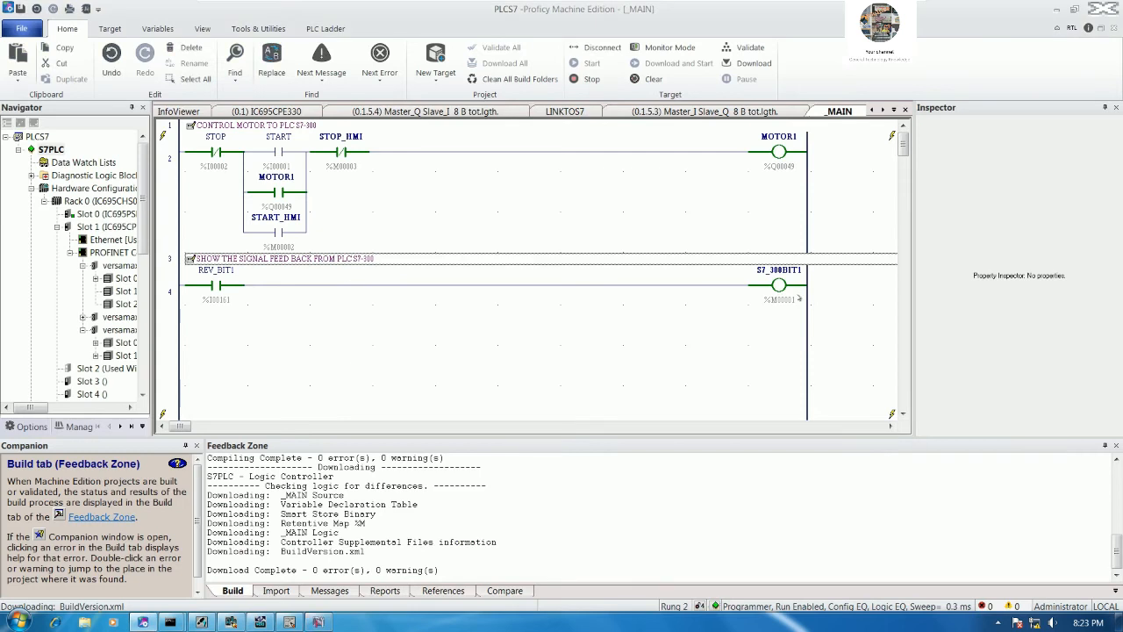
# Step: Switch to CIMPLICITY Workbench and create a new Boolean device point named S7_STATUS on device S7
pyautogui.moveTo(775, 313)
pyautogui.click(318, 622)
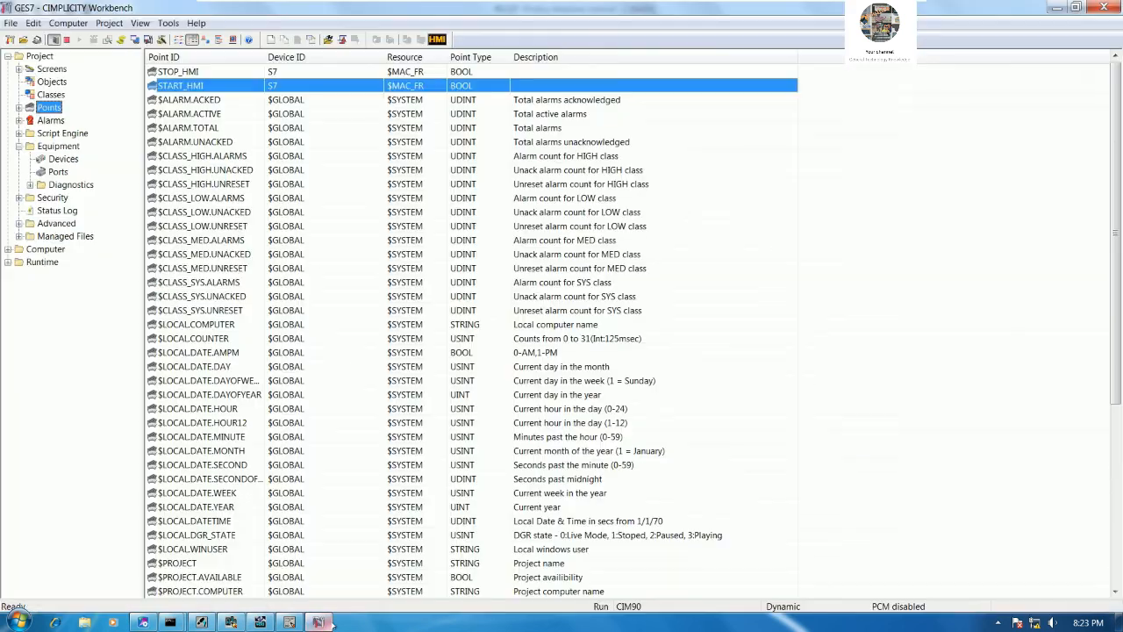
pyautogui.click(211, 74)
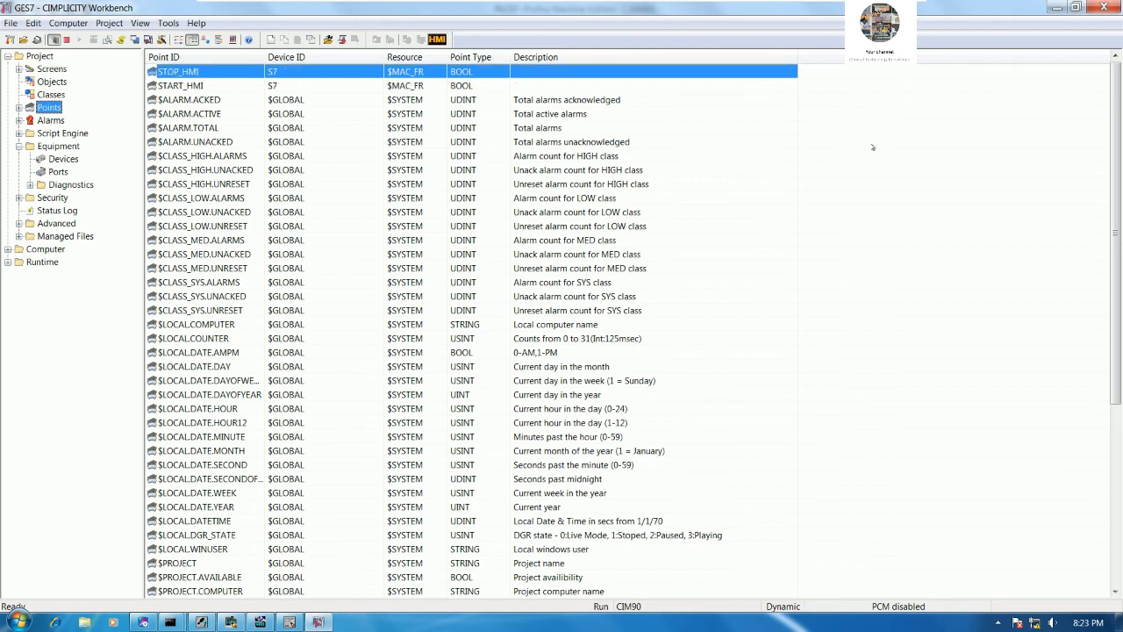
pyautogui.rightClick(908, 168)
pyautogui.click(932, 177)
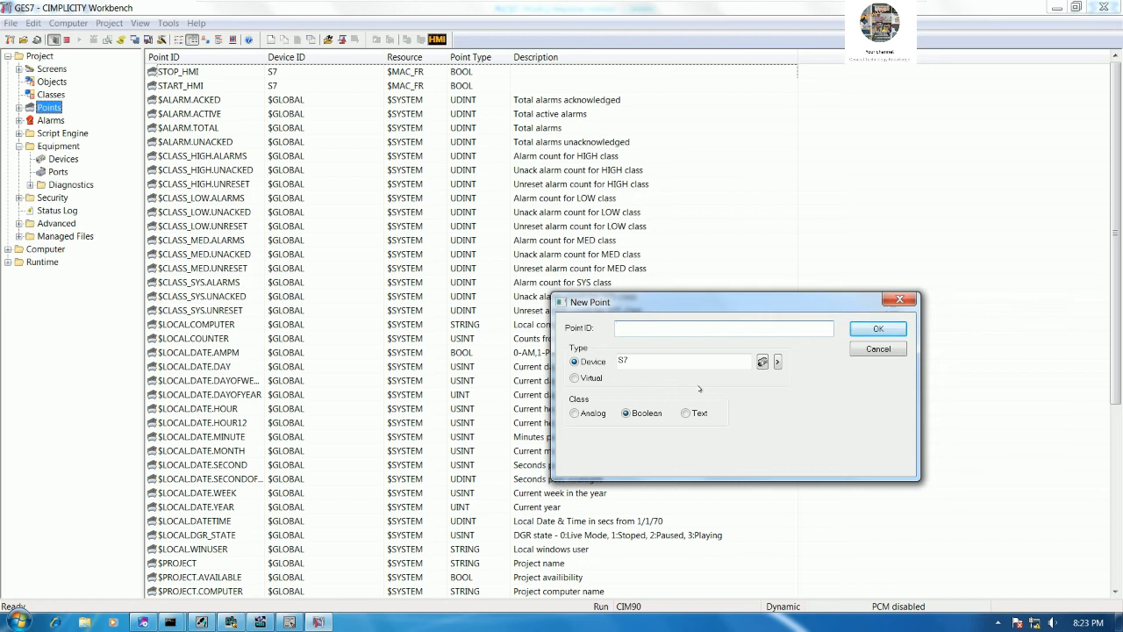
pyautogui.write('S7_STATUS')
pyautogui.click(878, 328)
# Step: Set point S7_STATUS's device address to %M1 and save the point
pyautogui.click(629, 213)
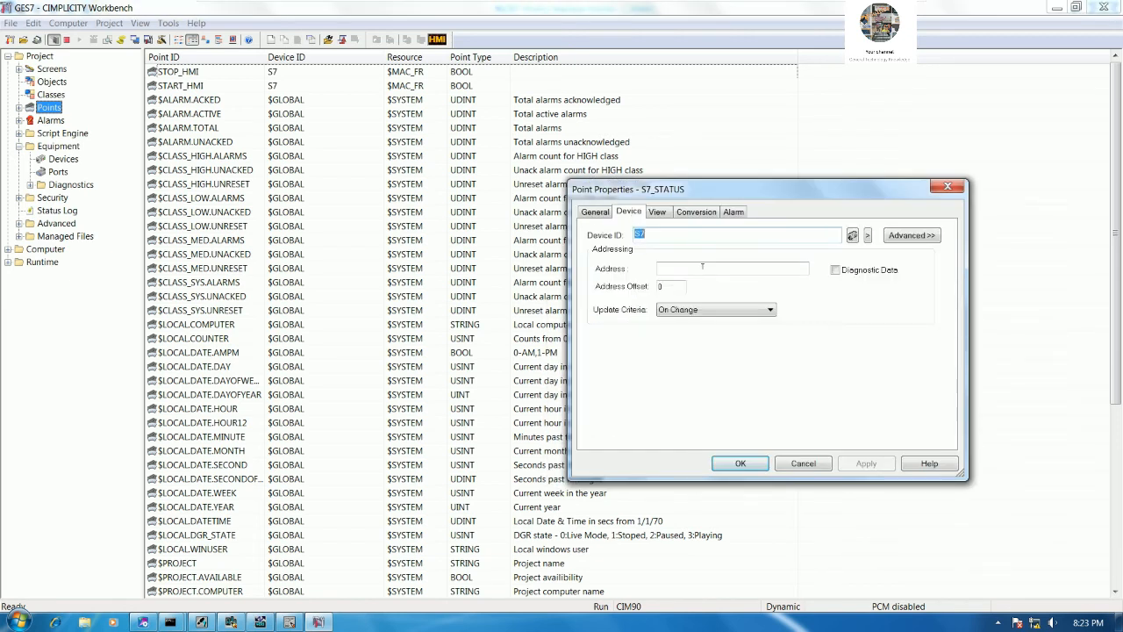
pyautogui.click(701, 267)
pyautogui.write('%')
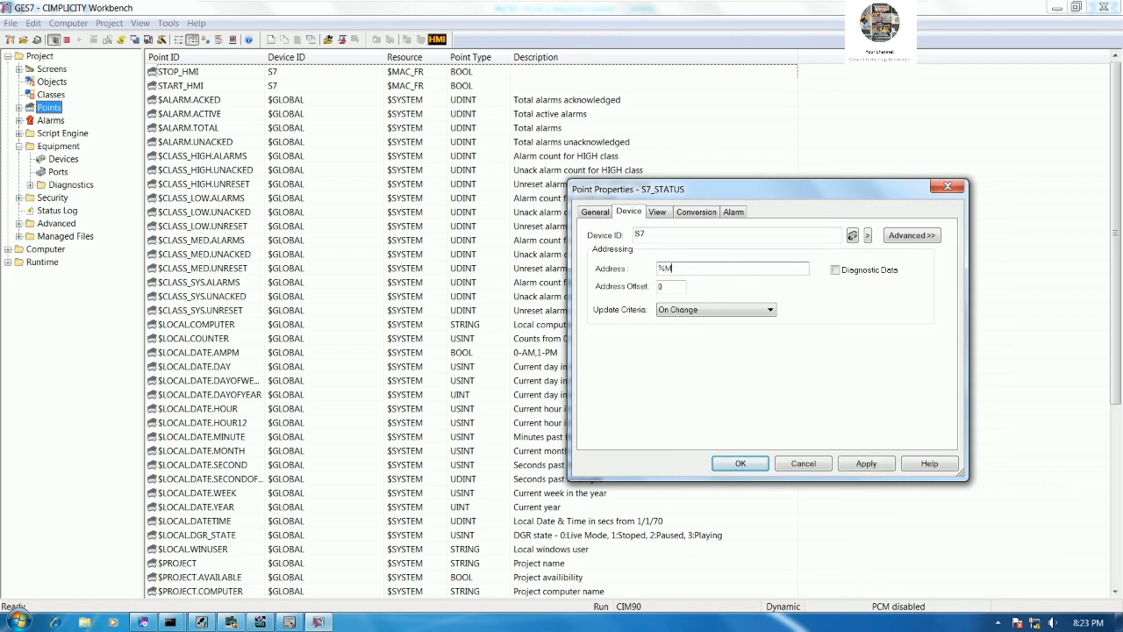
pyautogui.write('M1')
pyautogui.click(740, 464)
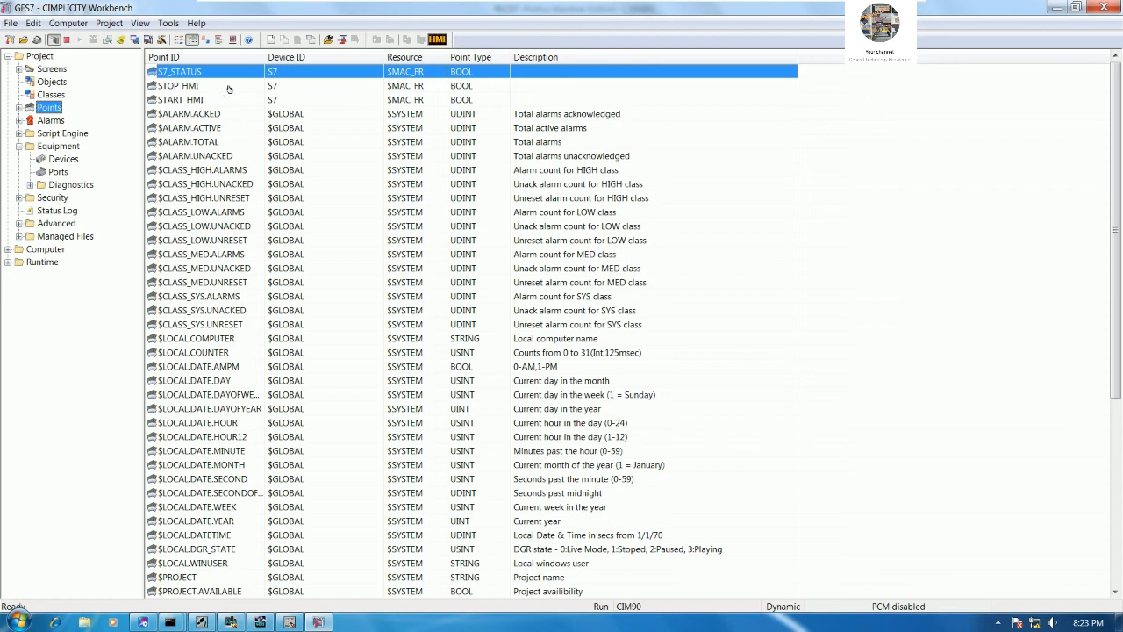
# Step: Create a new CimEdit screen in the project and open the symbol library for it
pyautogui.click(52, 68)
pyautogui.rightClick(386, 158)
pyautogui.click(409, 160)
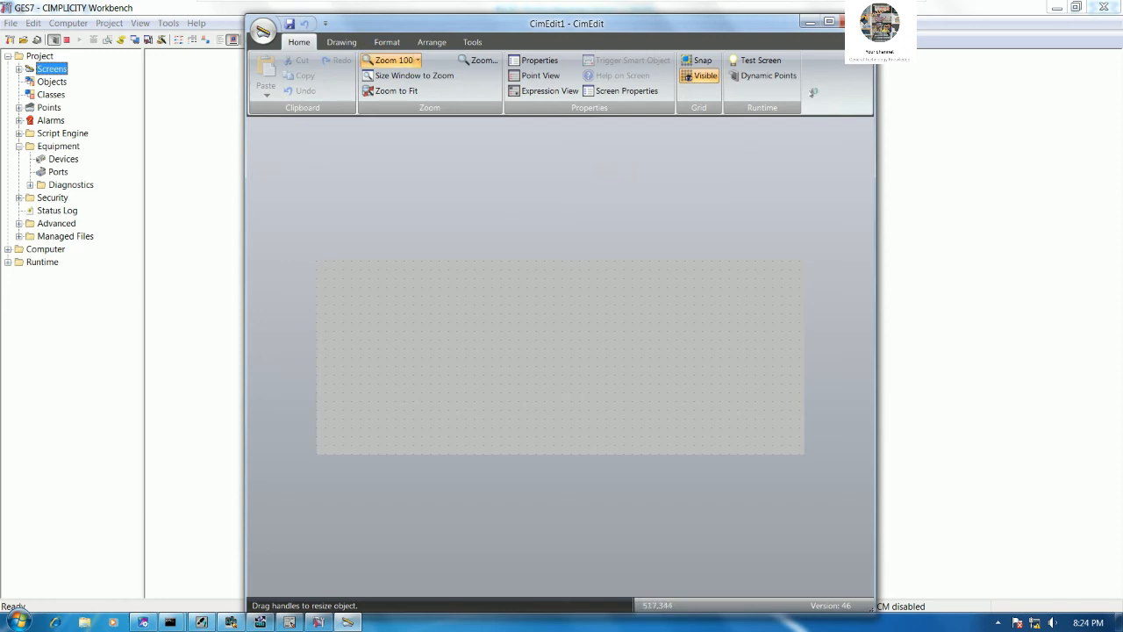
pyautogui.click(341, 42)
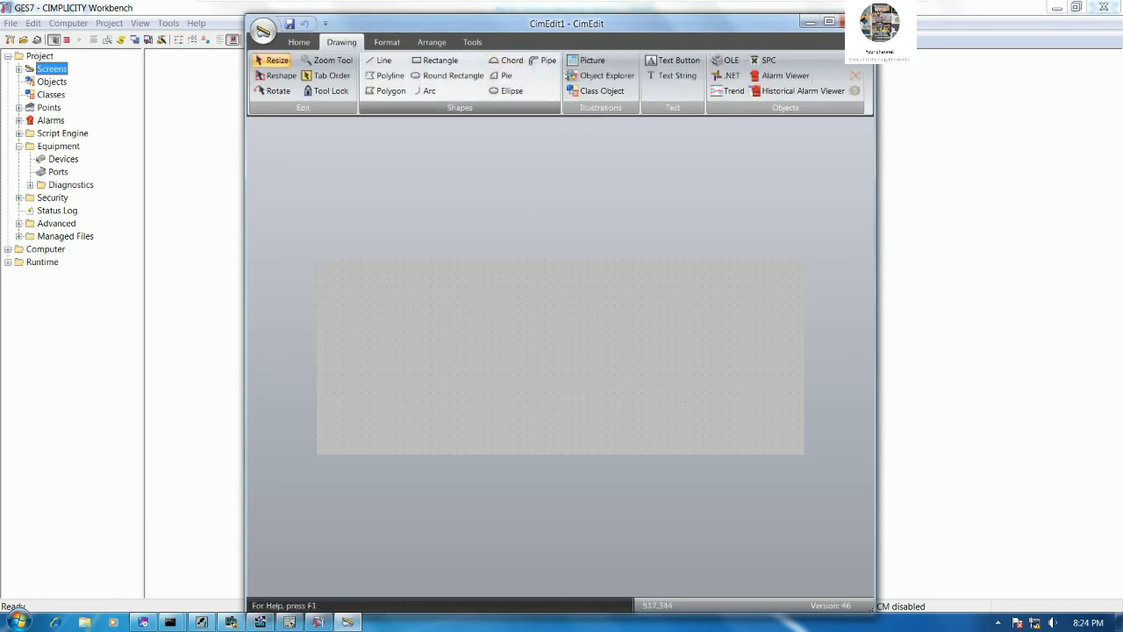
pyautogui.click(622, 109)
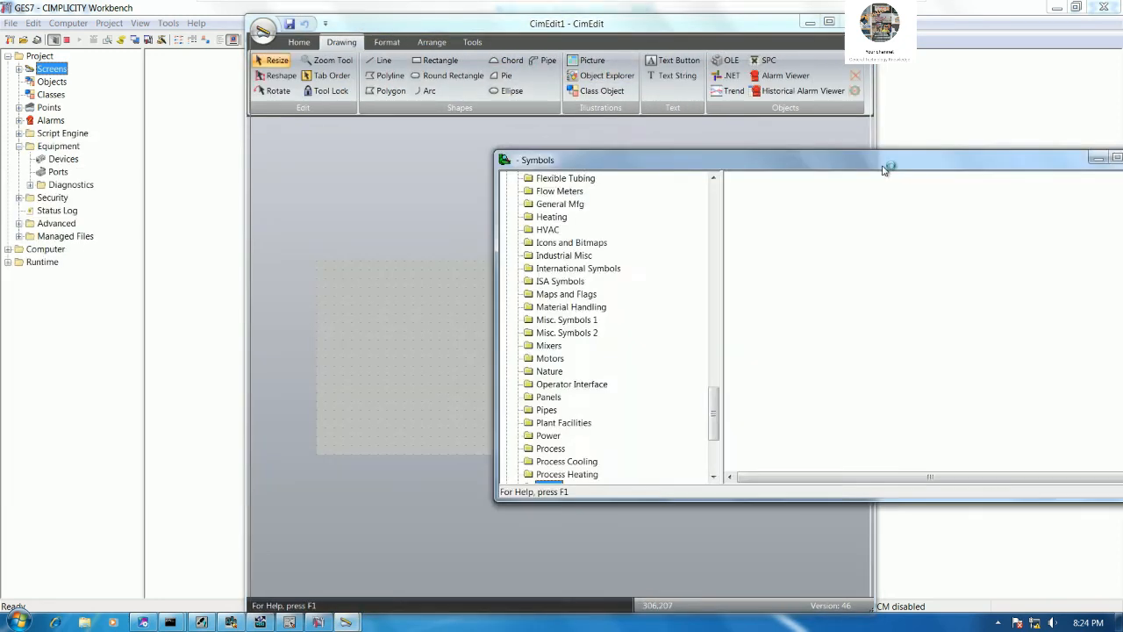
# Step: Place the Cool pump symbol from the Pumps category on the new screen
pyautogui.scroll(-4, 740, 418)
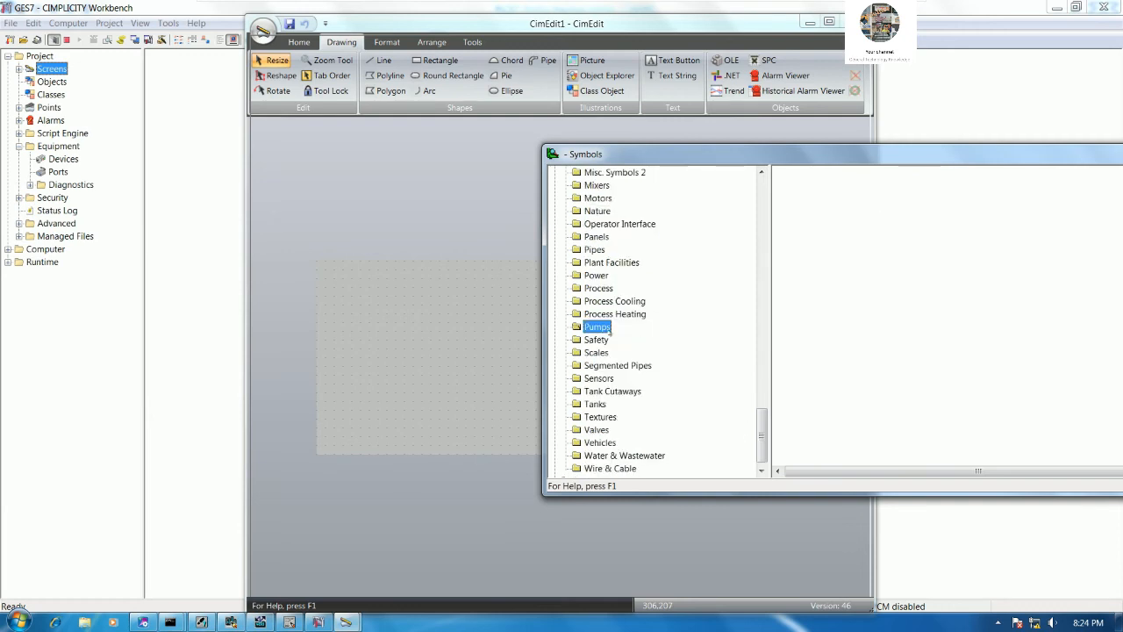
pyautogui.click(604, 326)
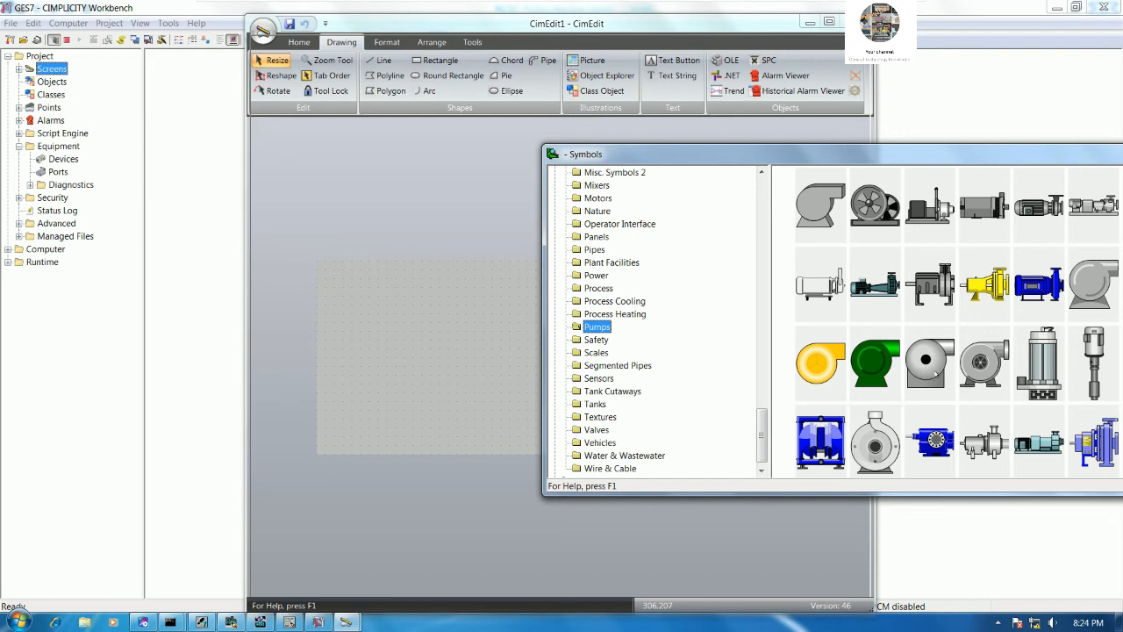
pyautogui.moveTo(984, 361); pyautogui.dragTo(447, 344)
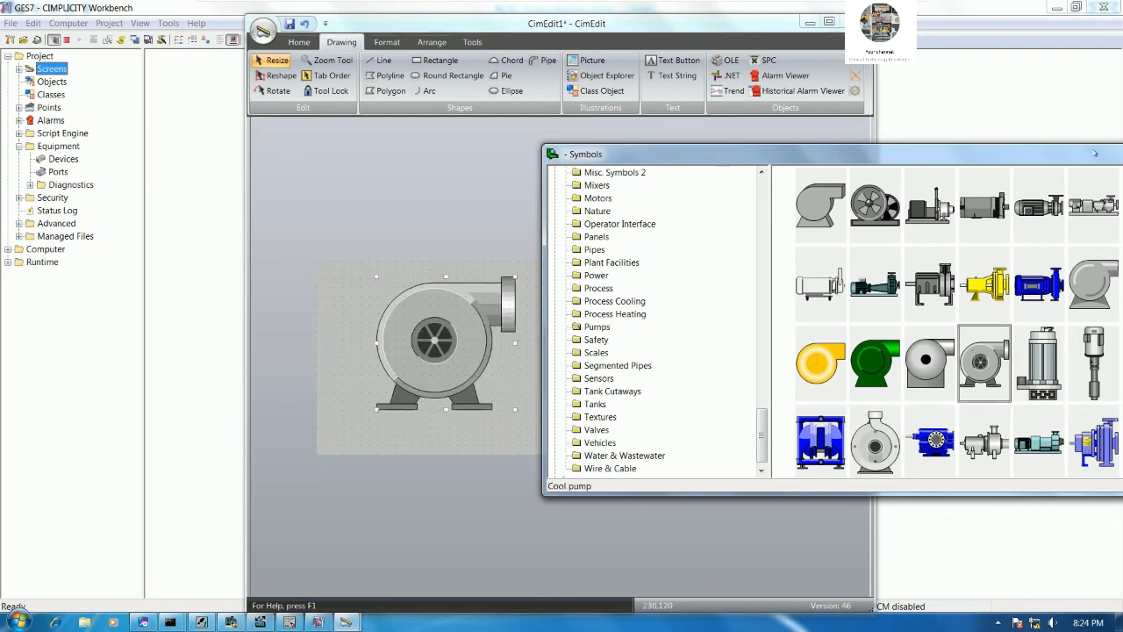
pyautogui.moveTo(1095, 153); pyautogui.dragTo(854, 217)
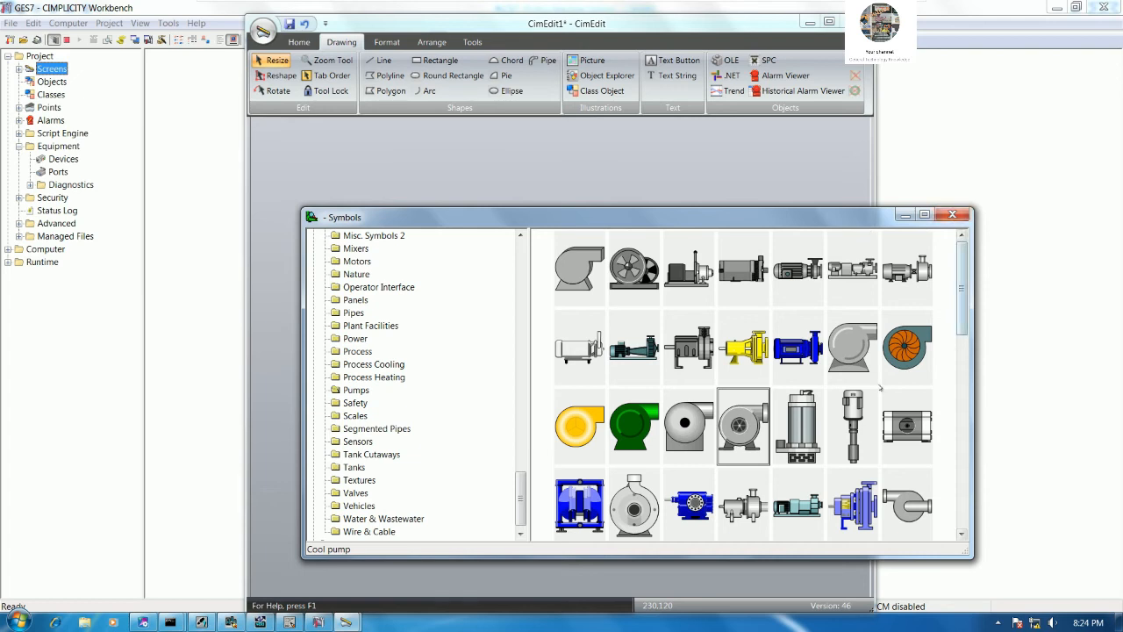
# Step: Place the Motor 14 symbol from the Motors category on the screen and close the symbol library
pyautogui.click(433, 460)
pyautogui.click(355, 442)
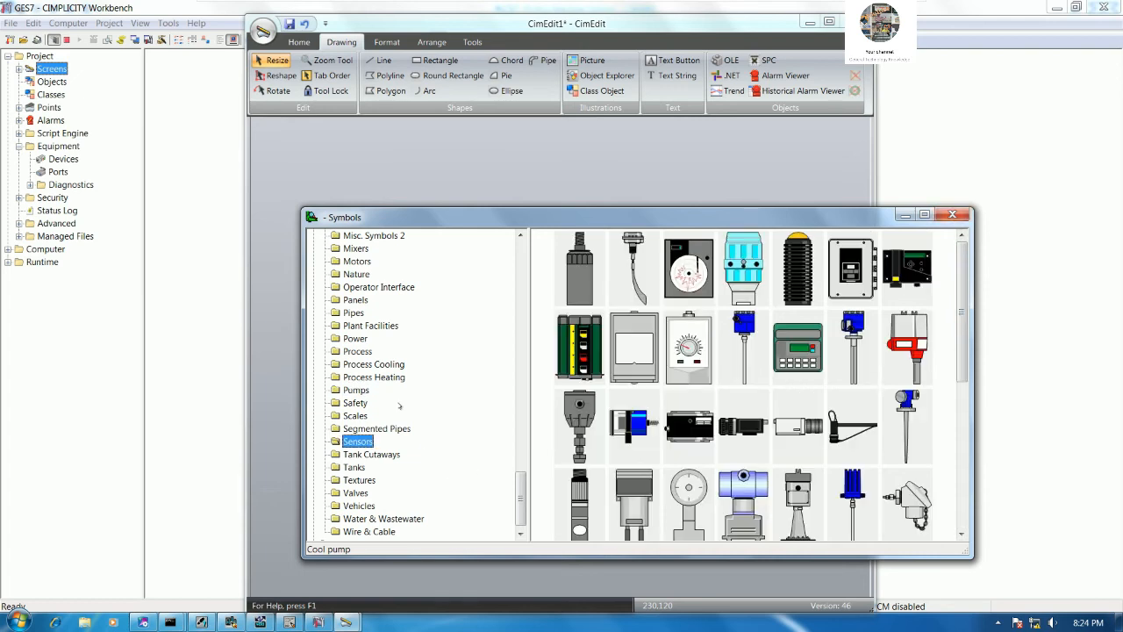
pyautogui.scroll(-1, 404, 366)
pyautogui.scroll(2, 404, 366)
pyautogui.scroll(2, 404, 367)
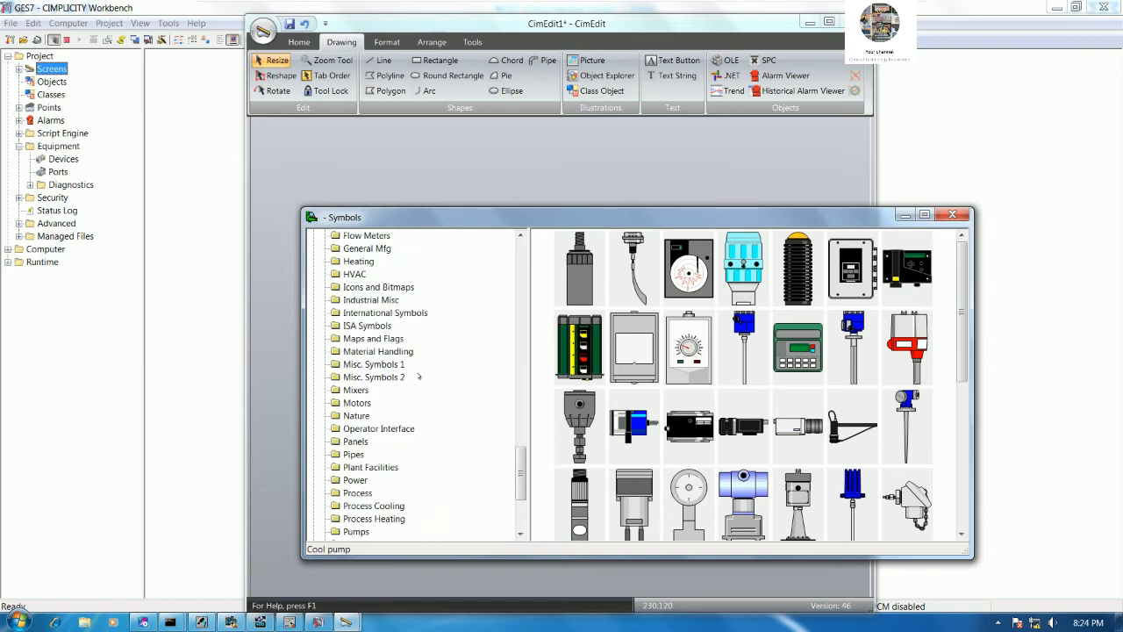
pyautogui.click(387, 403)
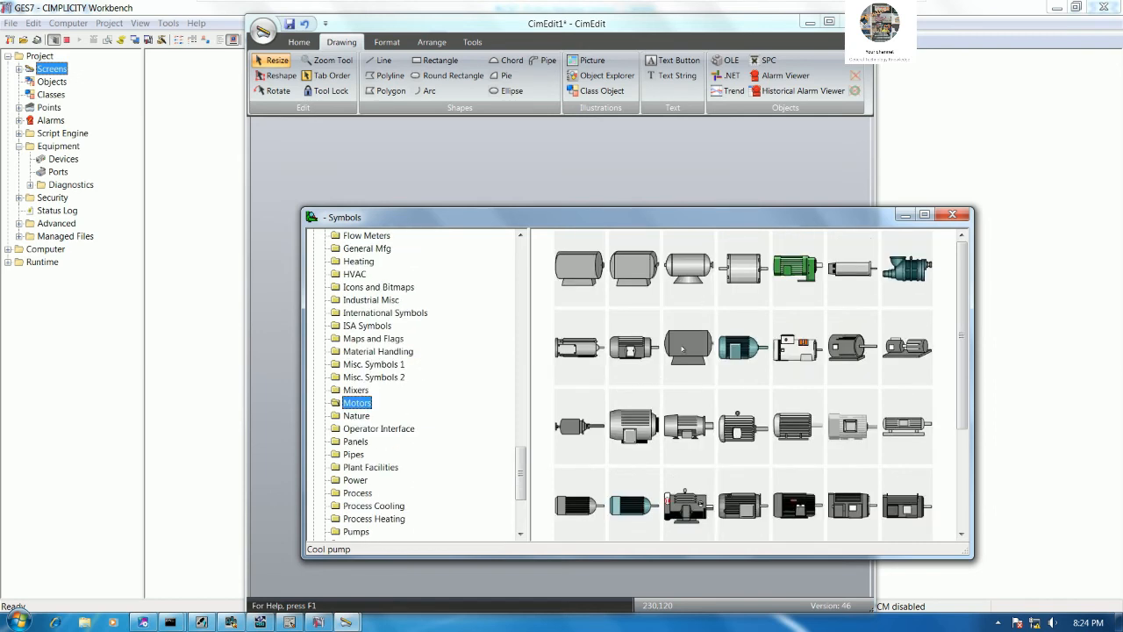
pyautogui.moveTo(732, 218); pyautogui.dragTo(1036, 178)
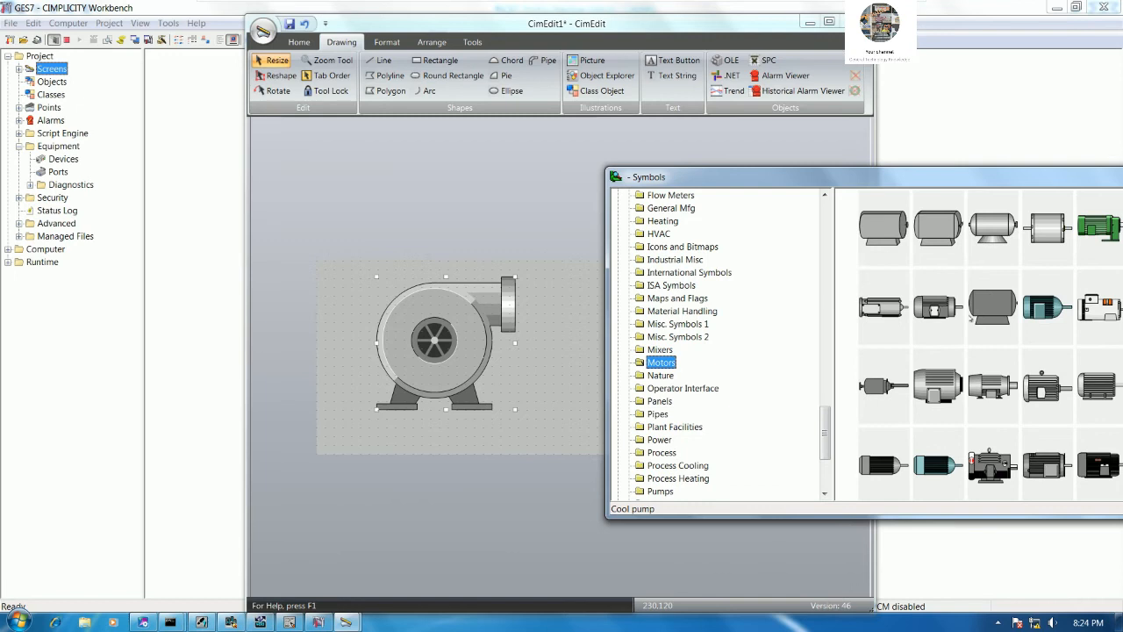
pyautogui.moveTo(938, 386); pyautogui.dragTo(561, 379)
pyautogui.moveTo(1083, 178); pyautogui.dragTo(750, 245)
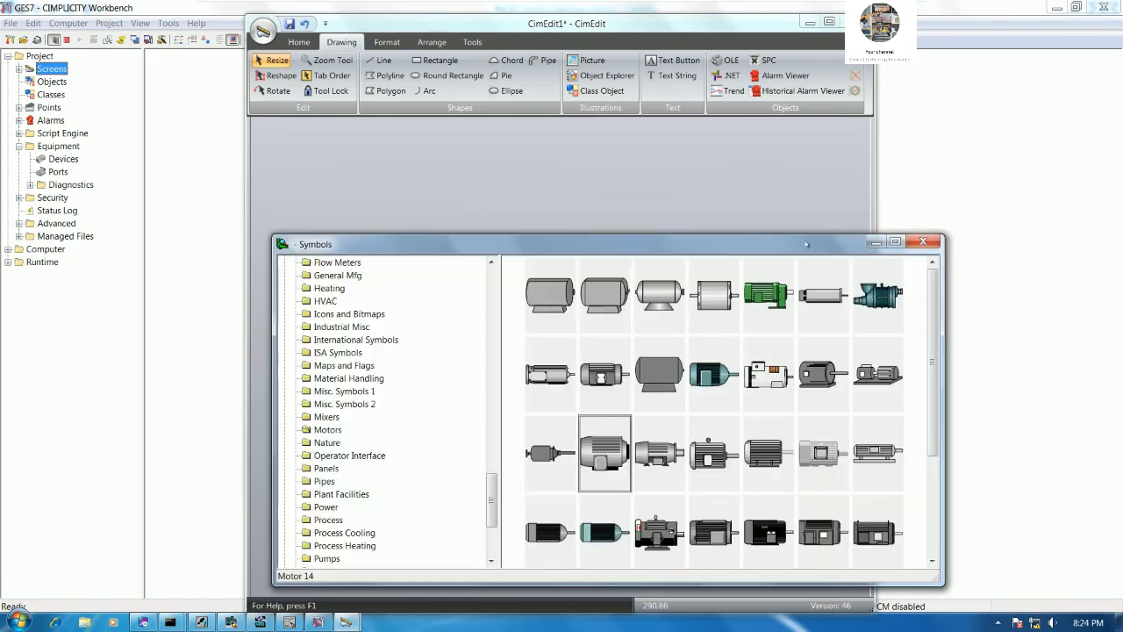
pyautogui.click(928, 243)
# Step: Delete the pump symbol, and move the motor to the upper middle of the canvas, enlarging it slightly
pyautogui.click(430, 325)
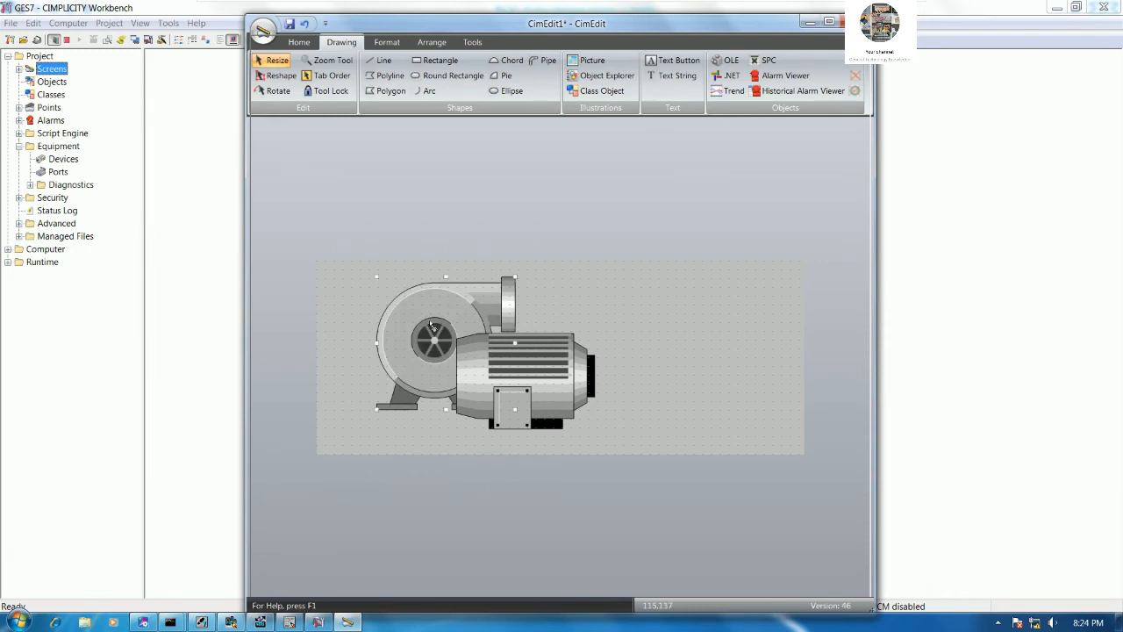
pyautogui.press('Delete')
pyautogui.moveTo(566, 380); pyautogui.dragTo(587, 330)
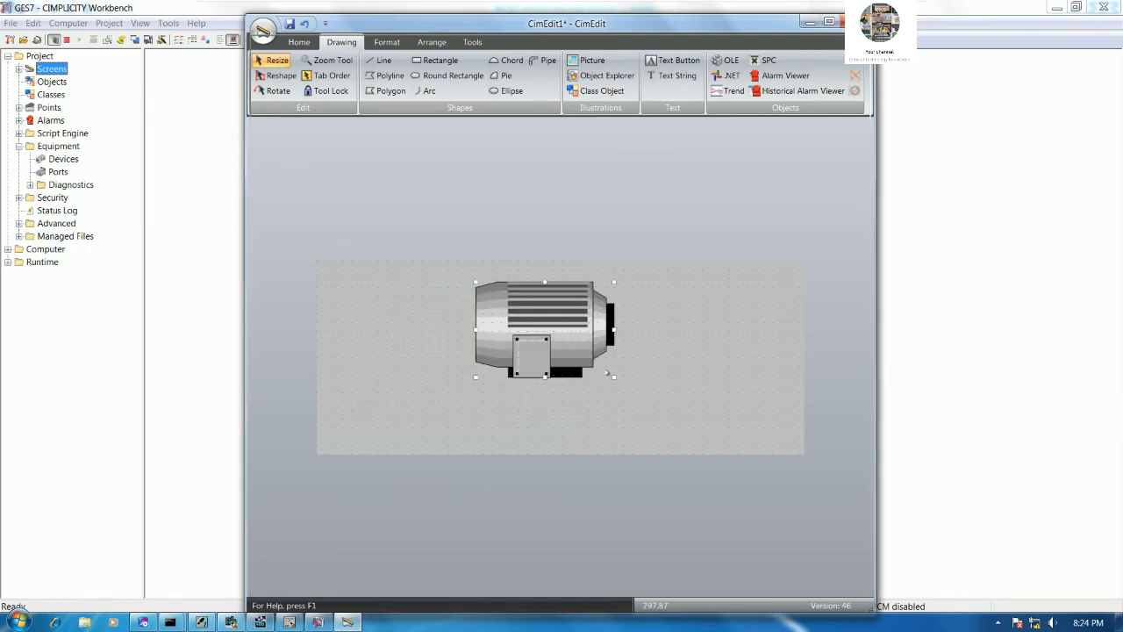
pyautogui.moveTo(612, 376); pyautogui.dragTo(633, 382)
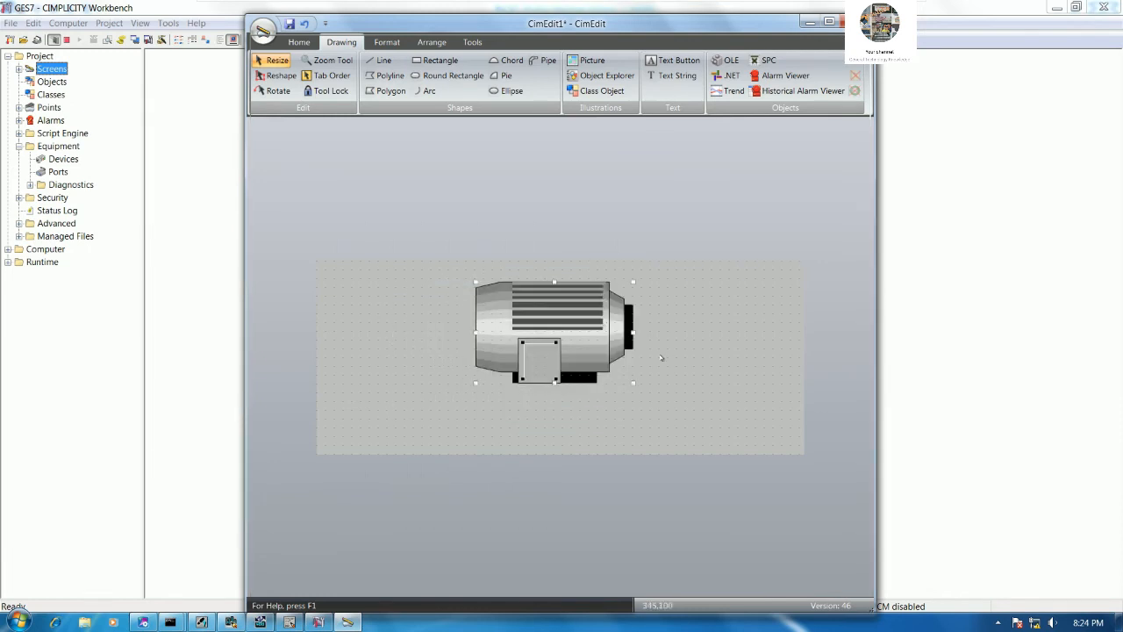
pyautogui.moveTo(584, 342); pyautogui.dragTo(614, 349)
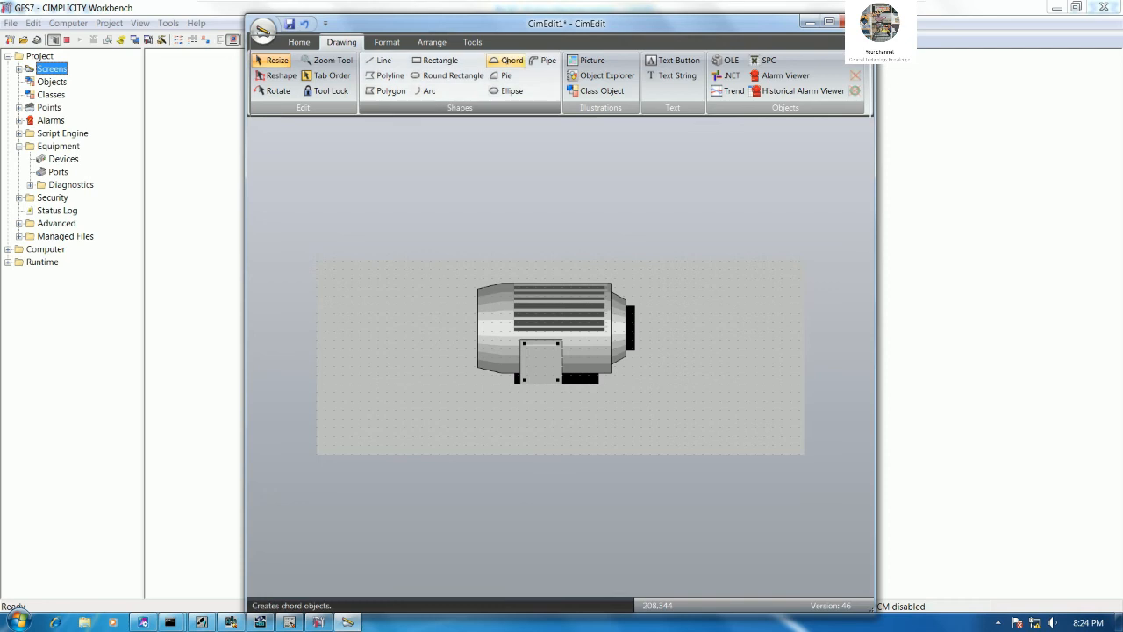
# Step: Add a text button labelled STOP below the motor
pyautogui.click(676, 59)
pyautogui.moveTo(459, 409); pyautogui.dragTo(548, 444)
pyautogui.write('STOP')
pyautogui.click(608, 426)
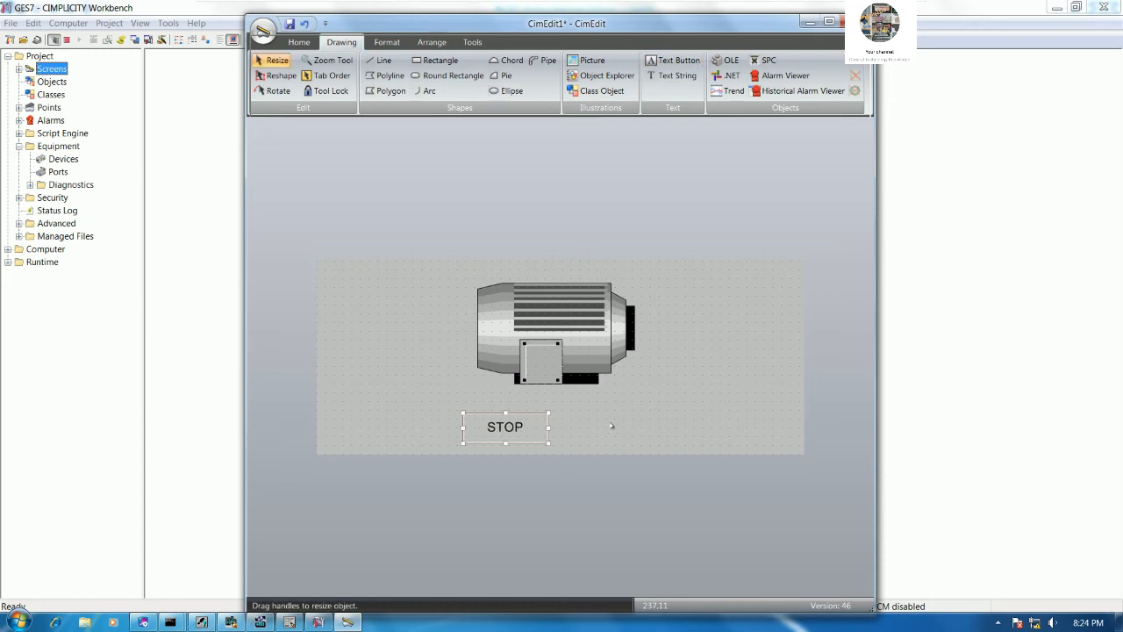
# Step: Set the STOP button's color to Red
pyautogui.doubleClick(538, 425)
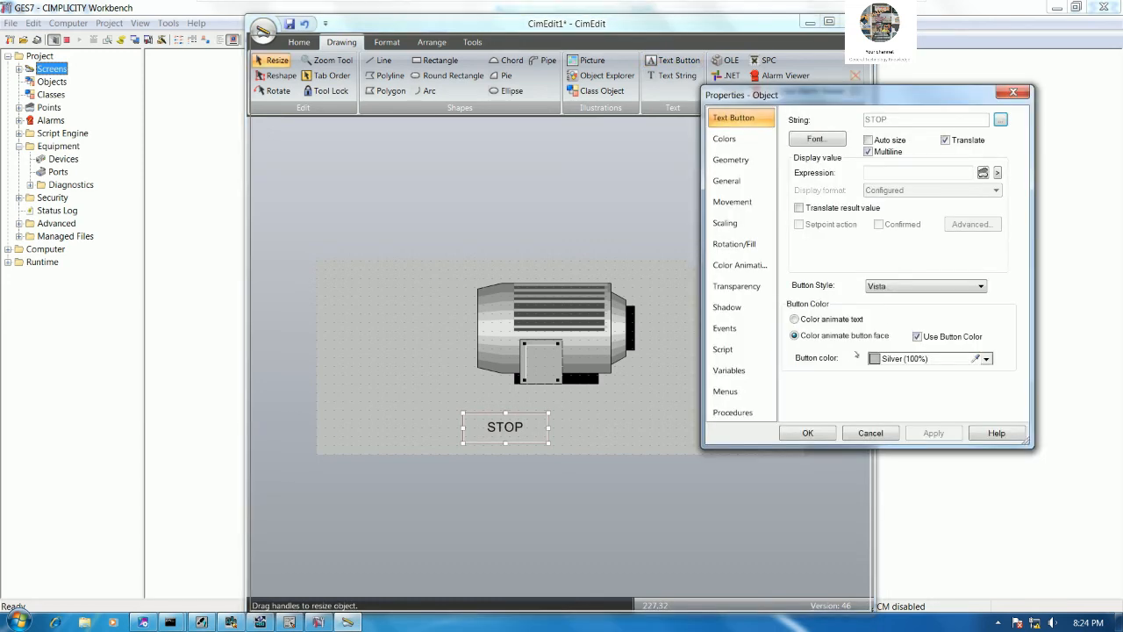
pyautogui.click(928, 359)
pyautogui.click(844, 435)
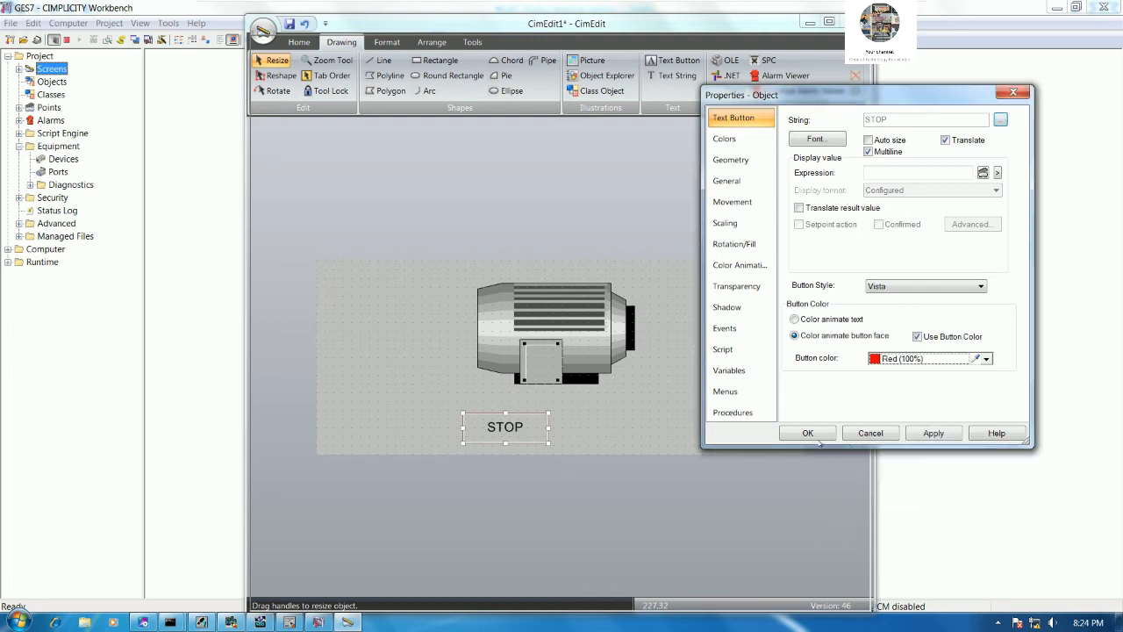
pyautogui.click(808, 430)
# Step: Duplicate the STOP button directly to its right and change the copy's text to START
pyautogui.moveTo(540, 428); pyautogui.dragTo(630, 430)
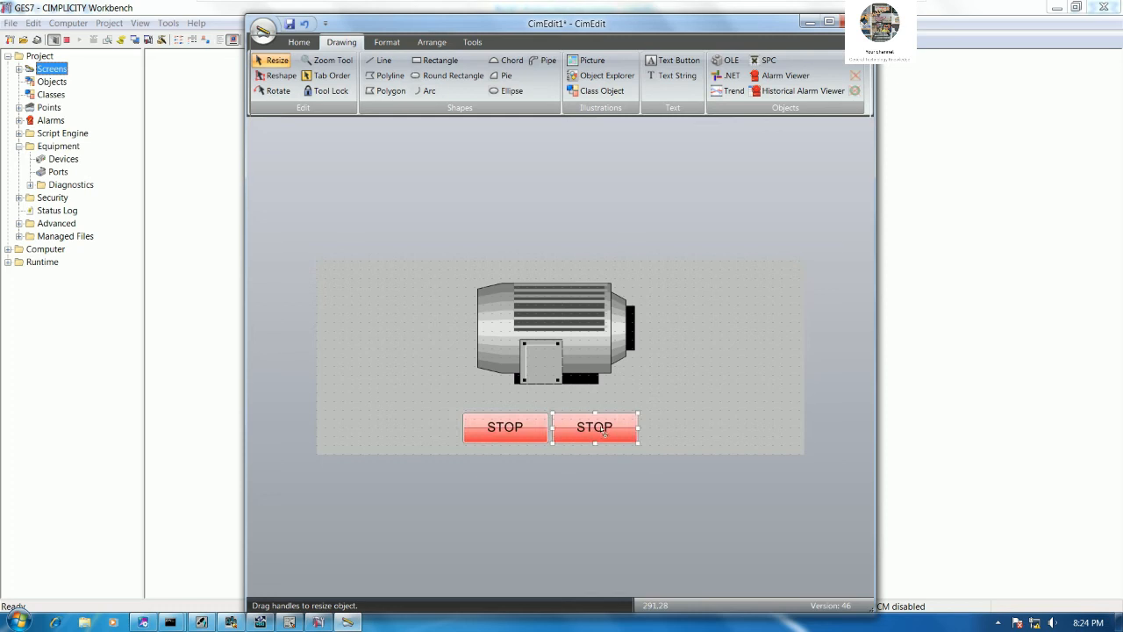
pyautogui.doubleClick(630, 430)
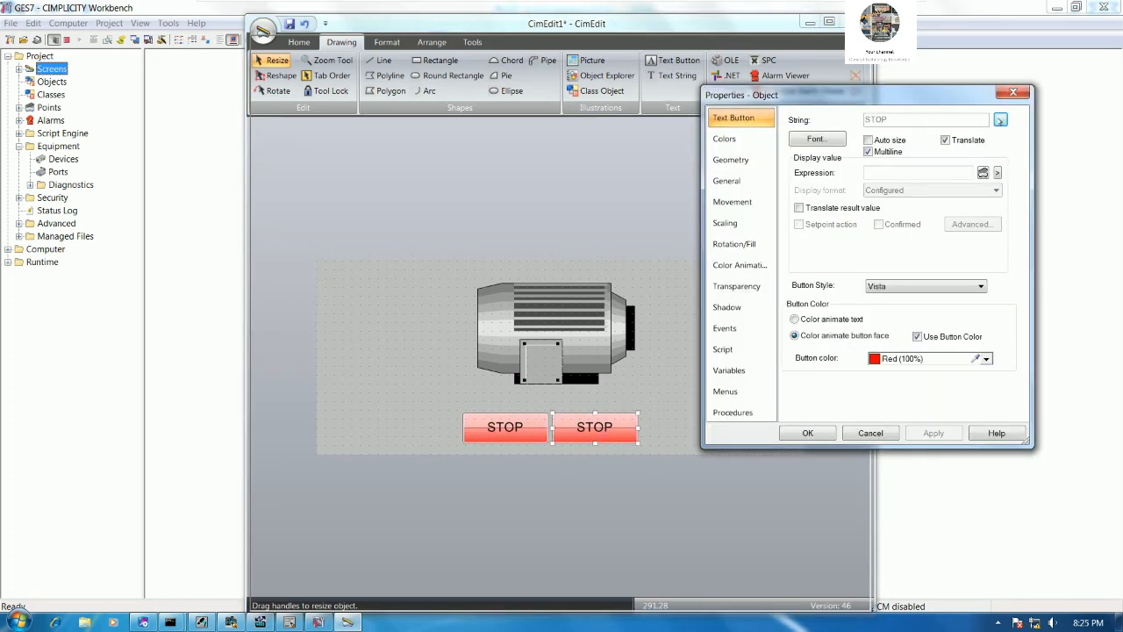
pyautogui.click(1000, 119)
pyautogui.hotkey('ctrl', 'a')
pyautogui.write('STA')
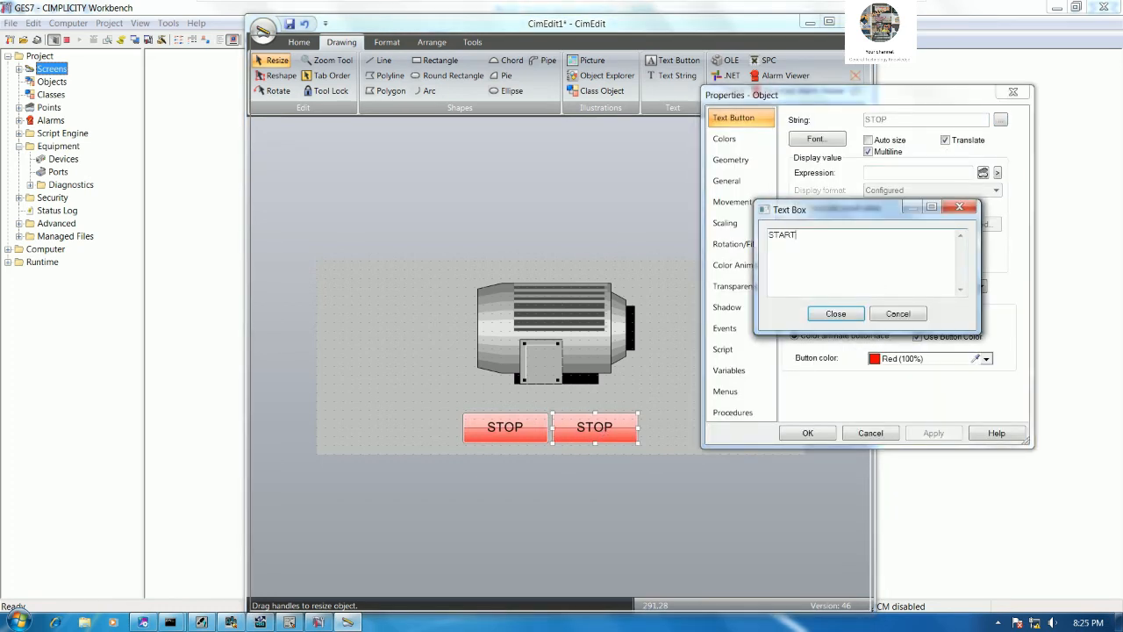
pyautogui.write('RT')
pyautogui.click(835, 313)
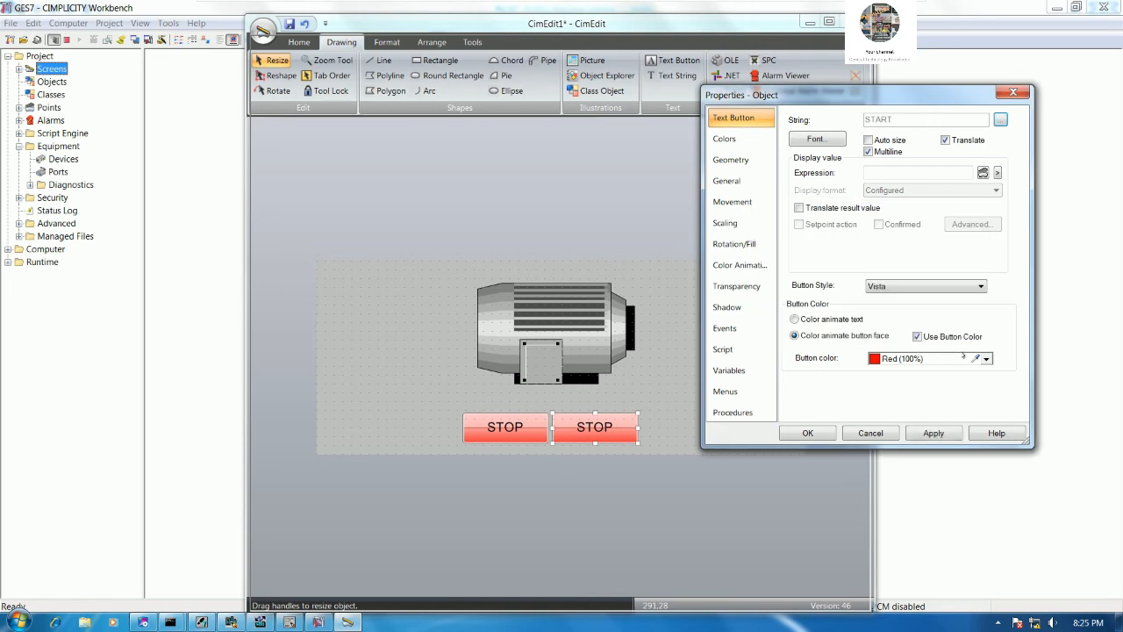
# Step: Set the START button's color to Lime and accept its properties
pyautogui.click(986, 358)
pyautogui.click(900, 443)
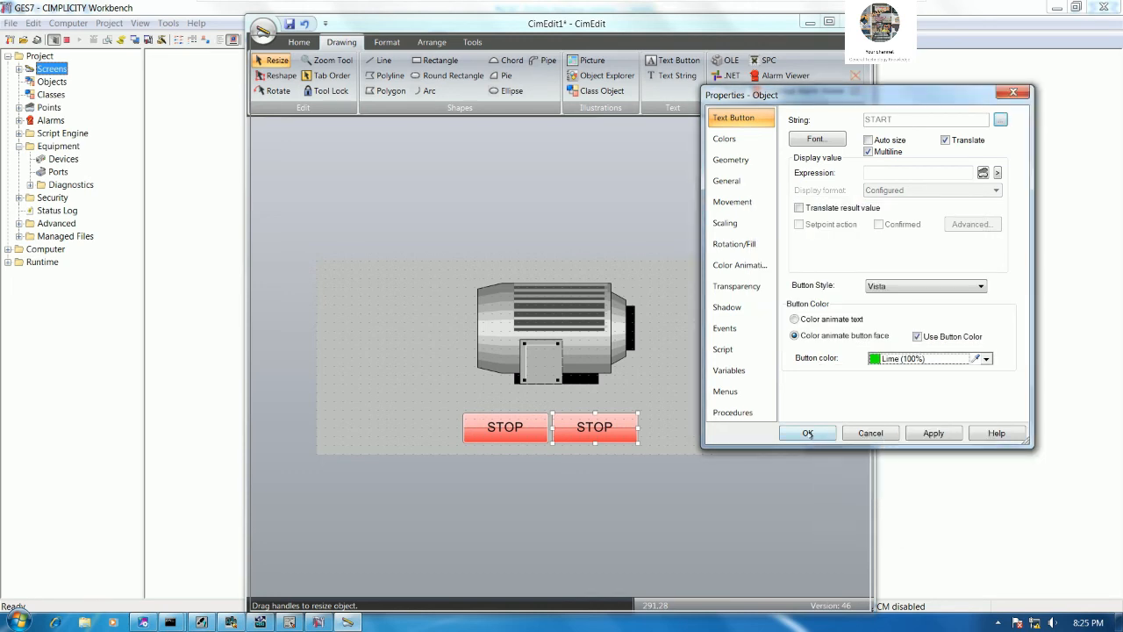
pyautogui.click(807, 433)
# Step: Change the START button's color to blue
pyautogui.doubleClick(595, 427)
pyautogui.click(963, 357)
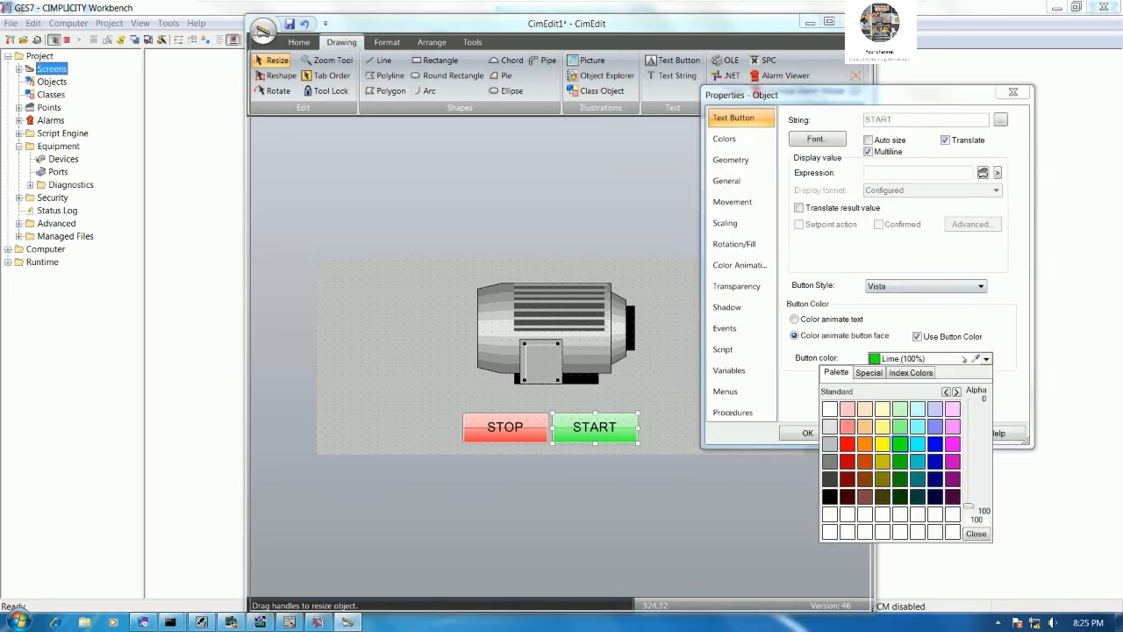
pyautogui.click(935, 443)
pyautogui.click(808, 433)
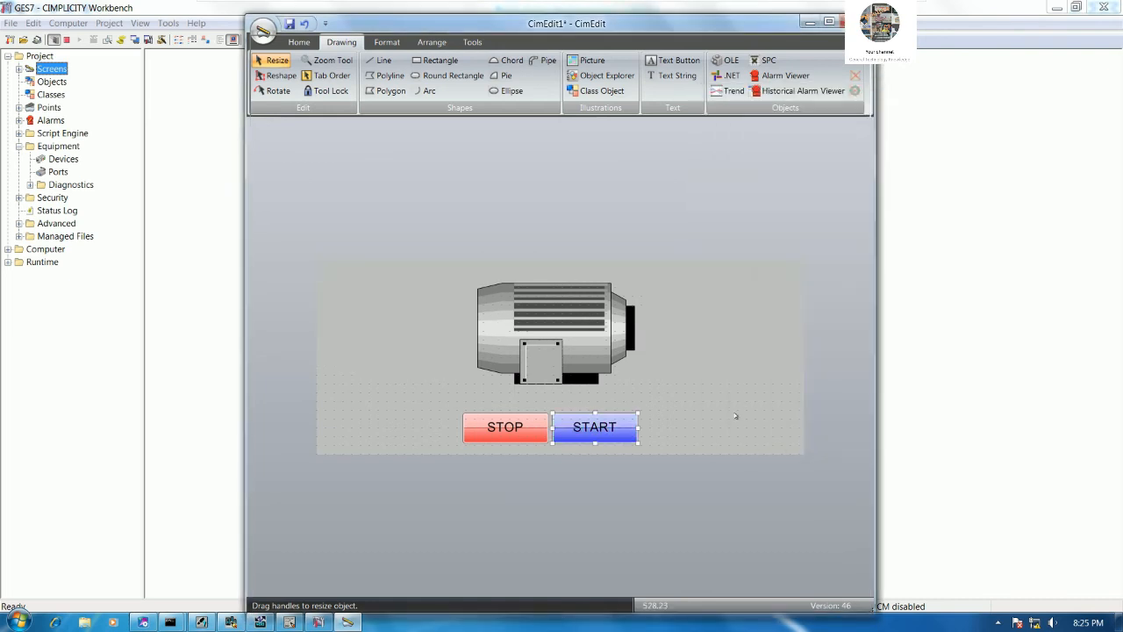
pyautogui.moveTo(614, 358); pyautogui.dragTo(615, 358)
pyautogui.click(717, 350)
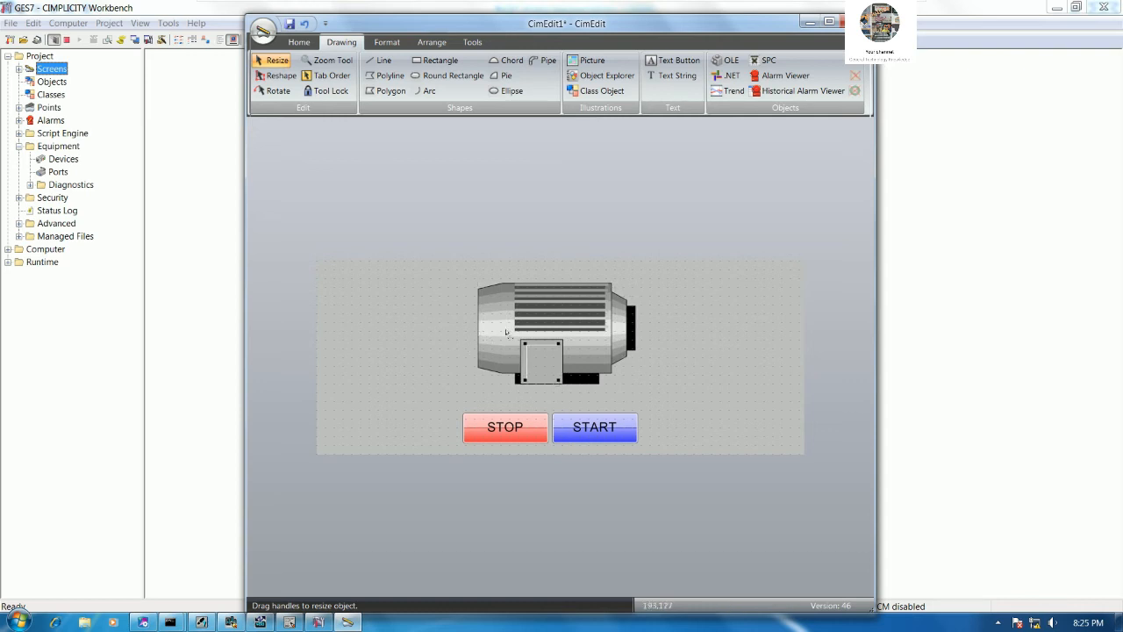
pyautogui.rightClick(549, 360)
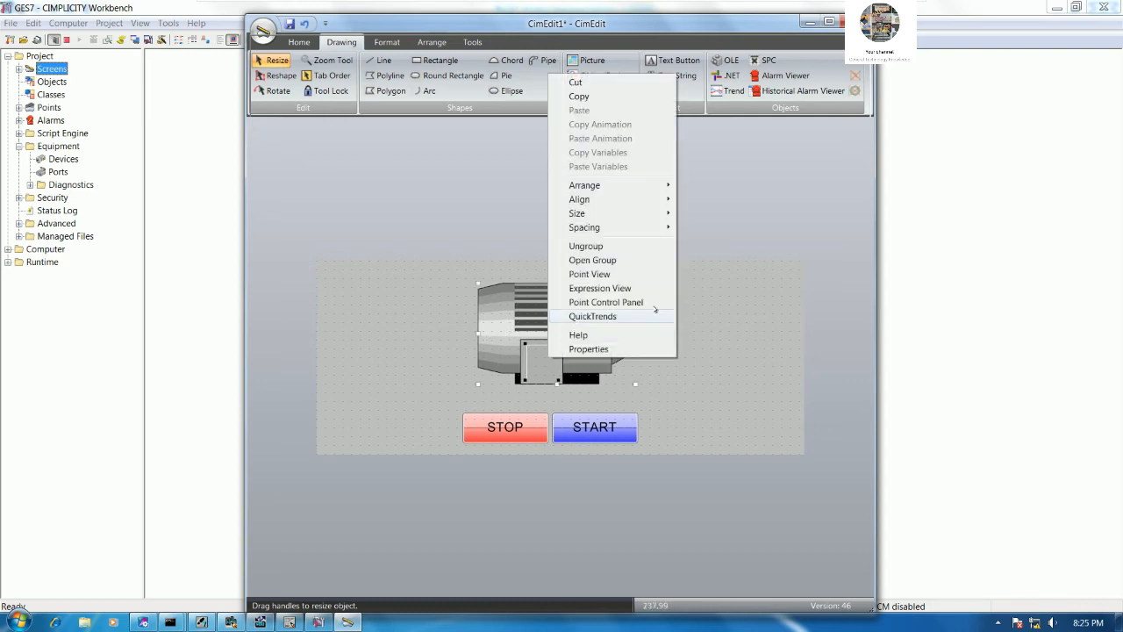
pyautogui.click(722, 311)
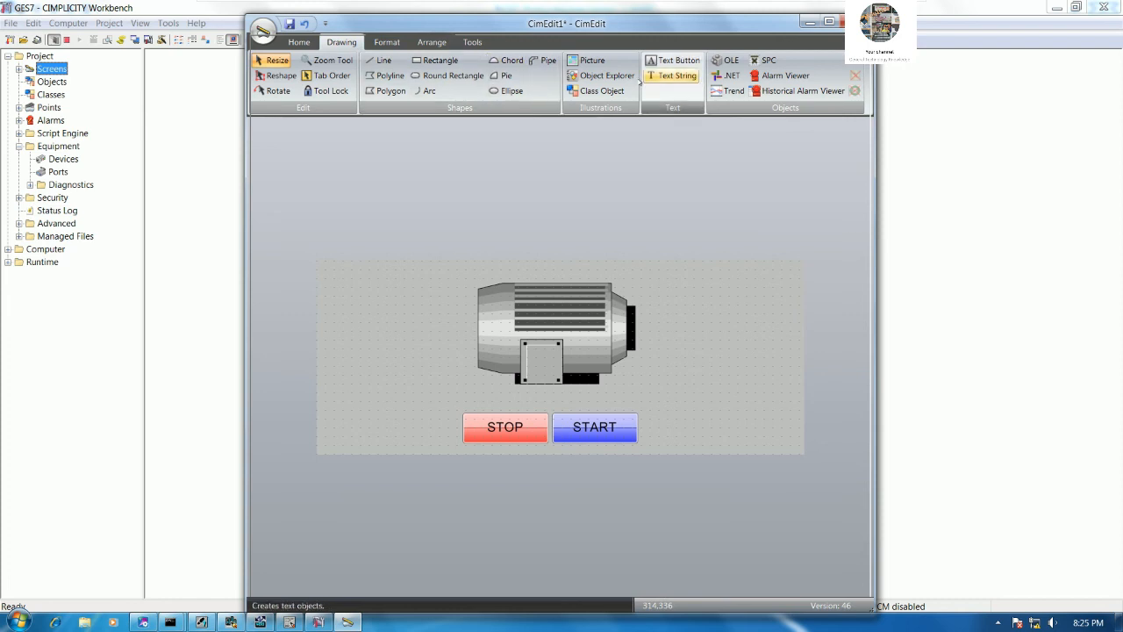
# Step: Draw a rectangle over the motor's terminal box and set its line color to None
pyautogui.click(439, 59)
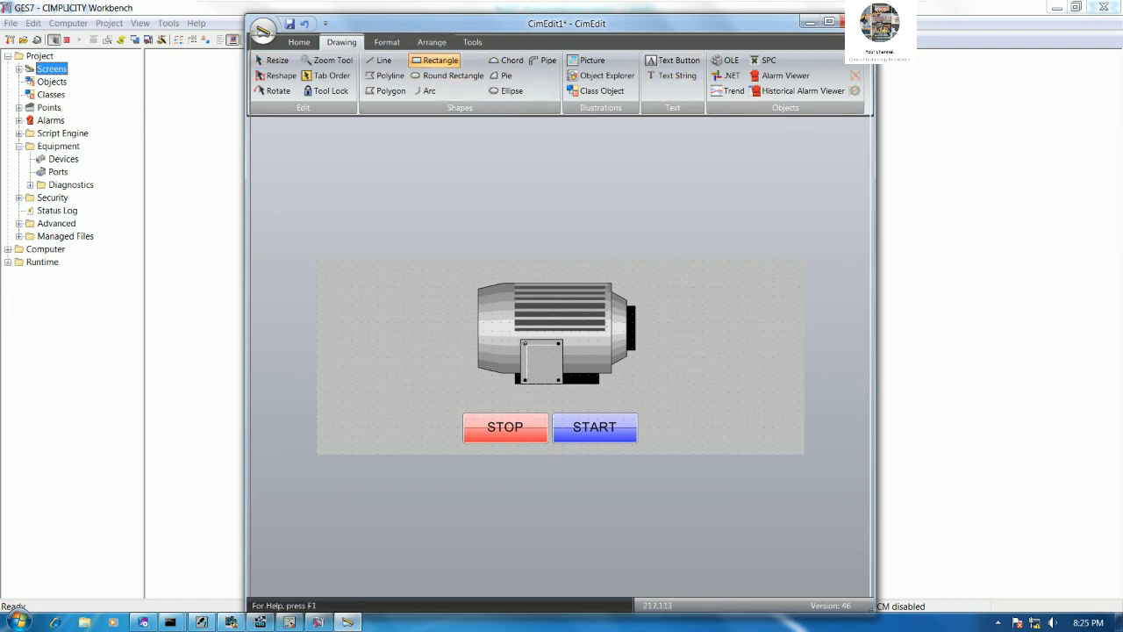
pyautogui.moveTo(525, 344); pyautogui.dragTo(559, 379)
pyautogui.doubleClick(544, 367)
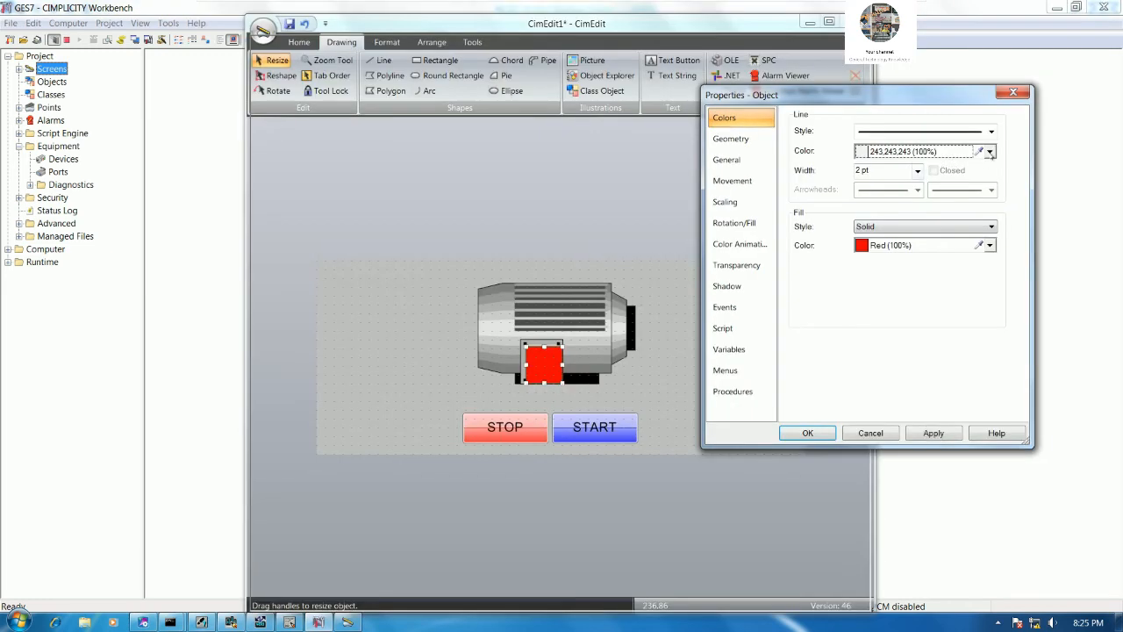
pyautogui.click(989, 151)
pyautogui.click(873, 167)
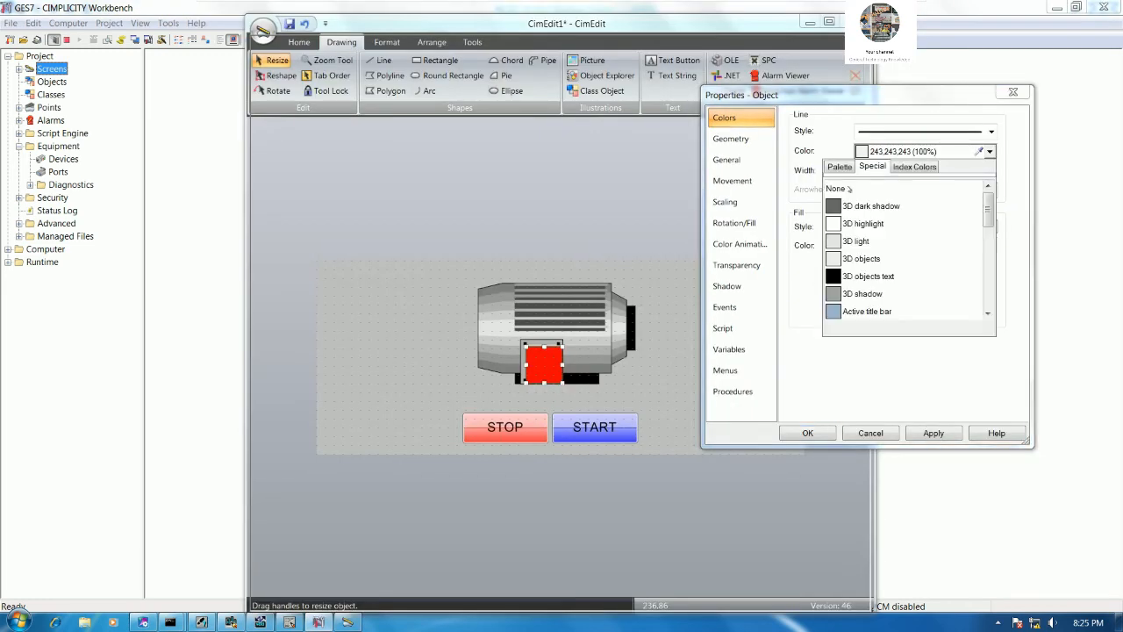
pyautogui.click(847, 188)
# Step: Add a color animation expression to the red rectangle using point S7_STATUS
pyautogui.click(740, 244)
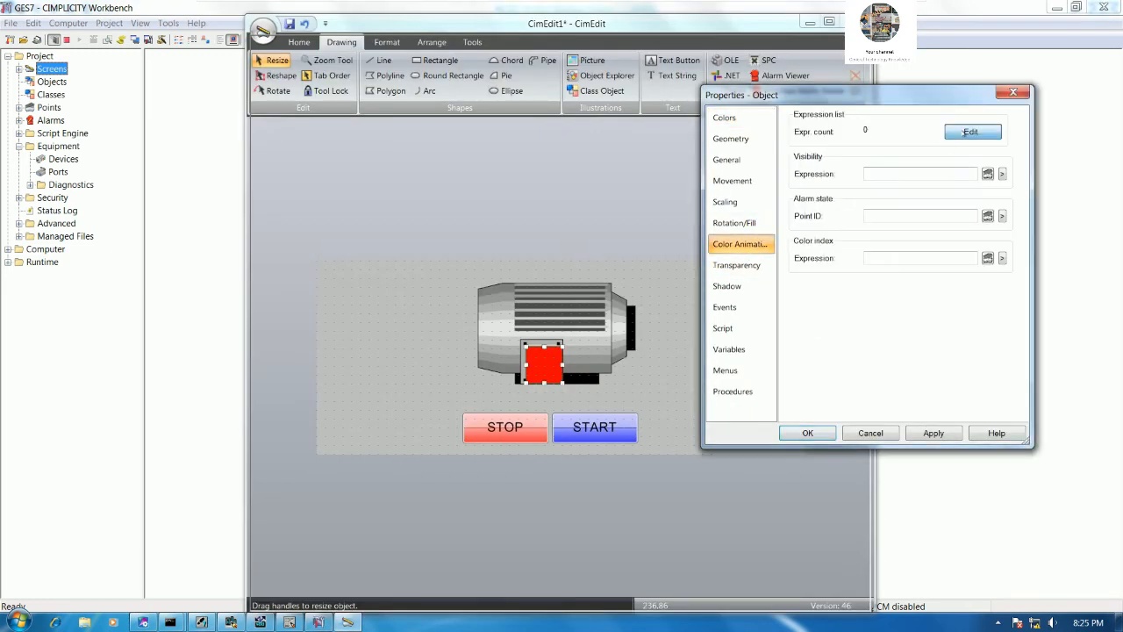
pyautogui.click(967, 133)
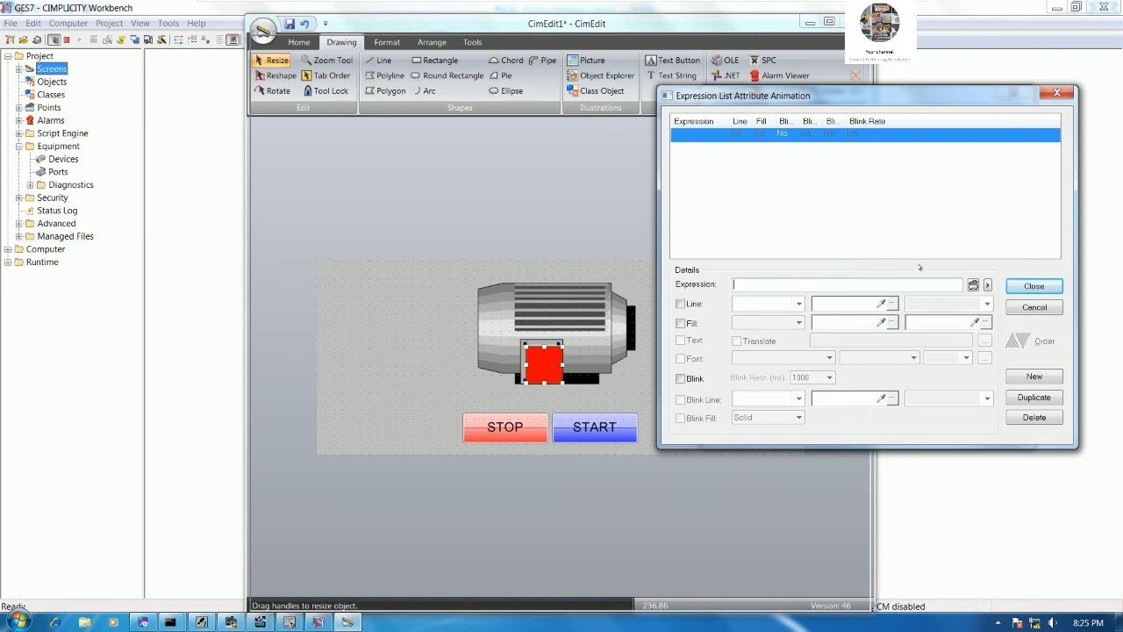
pyautogui.click(988, 285)
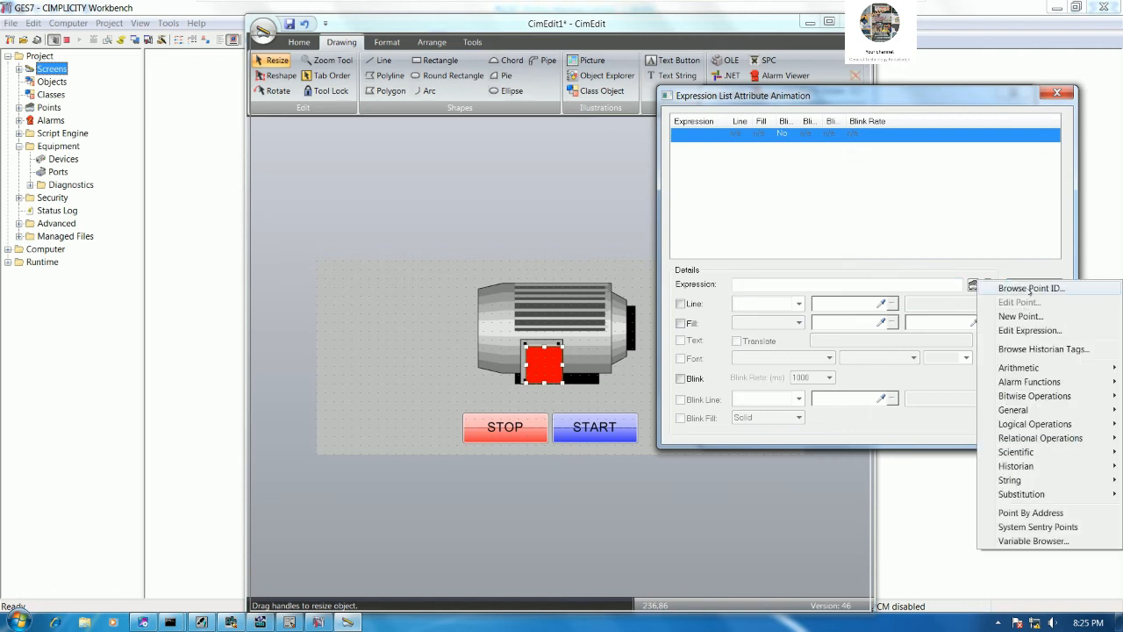
pyautogui.click(1026, 289)
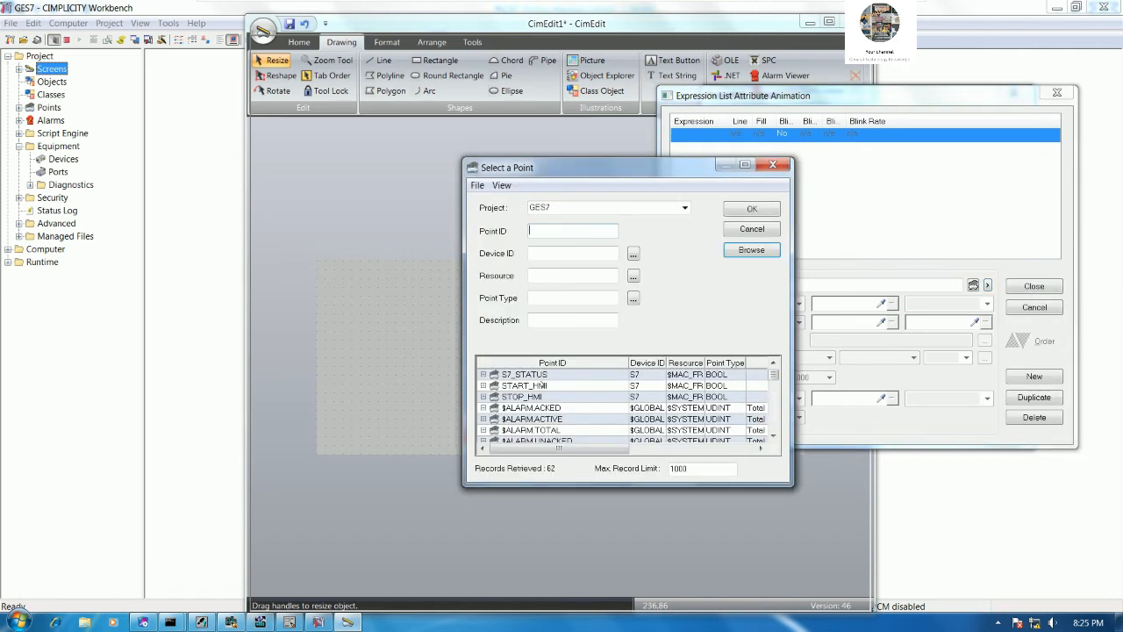
pyautogui.doubleClick(524, 375)
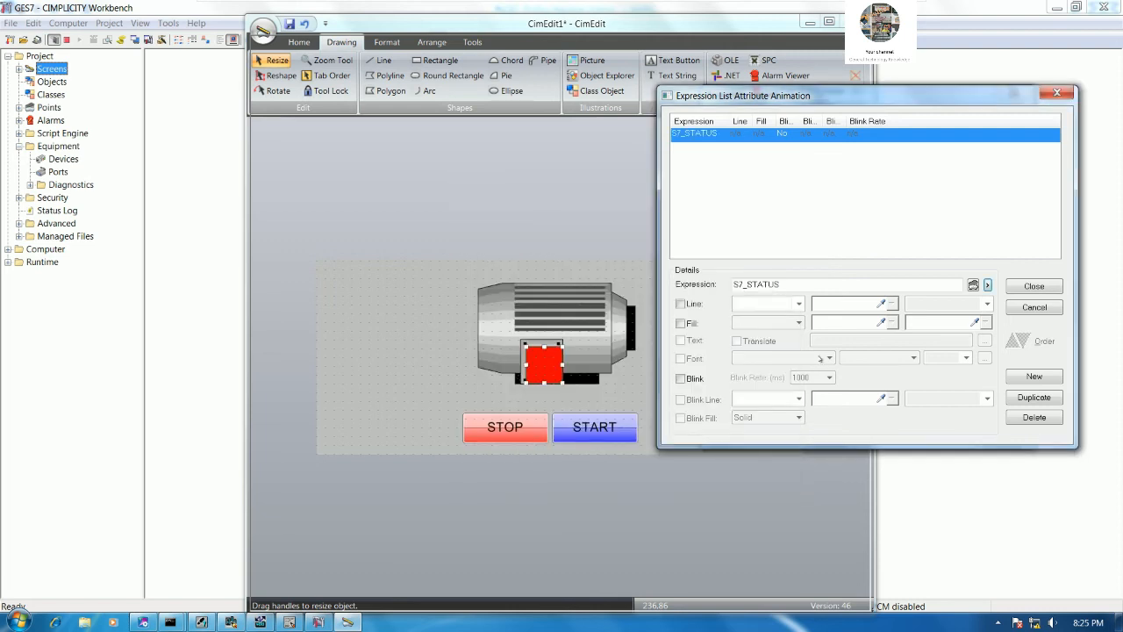
# Step: Enable a Solid Lime fill for the S7_STATUS expression and accept the rectangle's properties
pyautogui.click(689, 324)
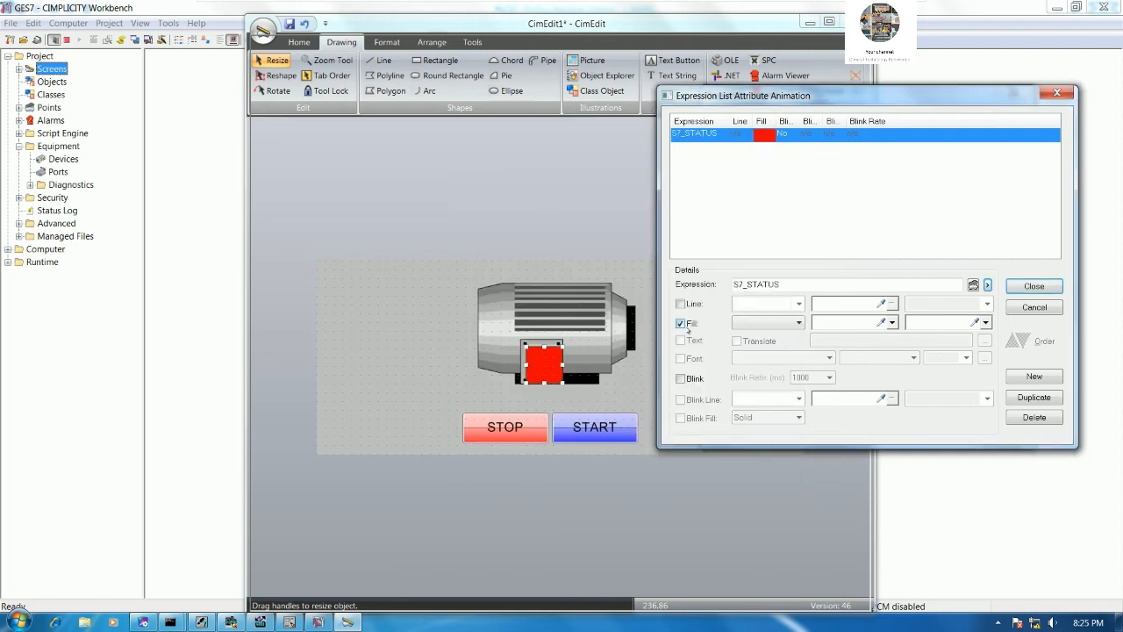
pyautogui.click(747, 321)
pyautogui.click(755, 346)
pyautogui.click(891, 322)
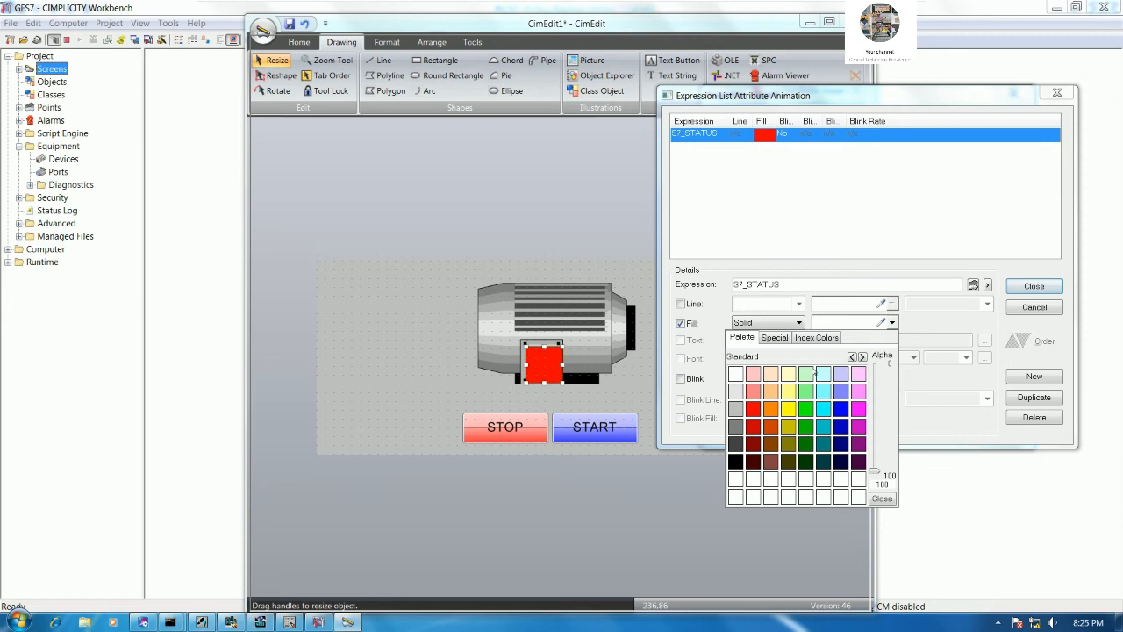
pyautogui.click(805, 404)
pyautogui.click(1033, 286)
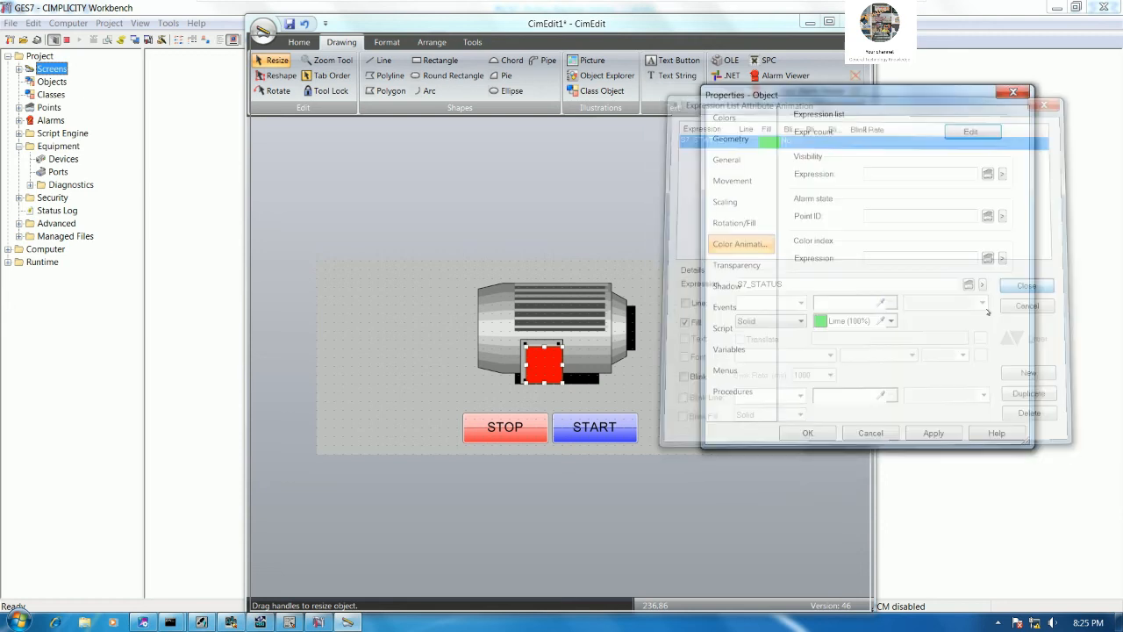
pyautogui.click(808, 433)
# Step: Resize the red rectangle so it fully covers the motor's terminal box
pyautogui.click(540, 363)
pyautogui.moveTo(522, 343); pyautogui.dragTo(522, 339)
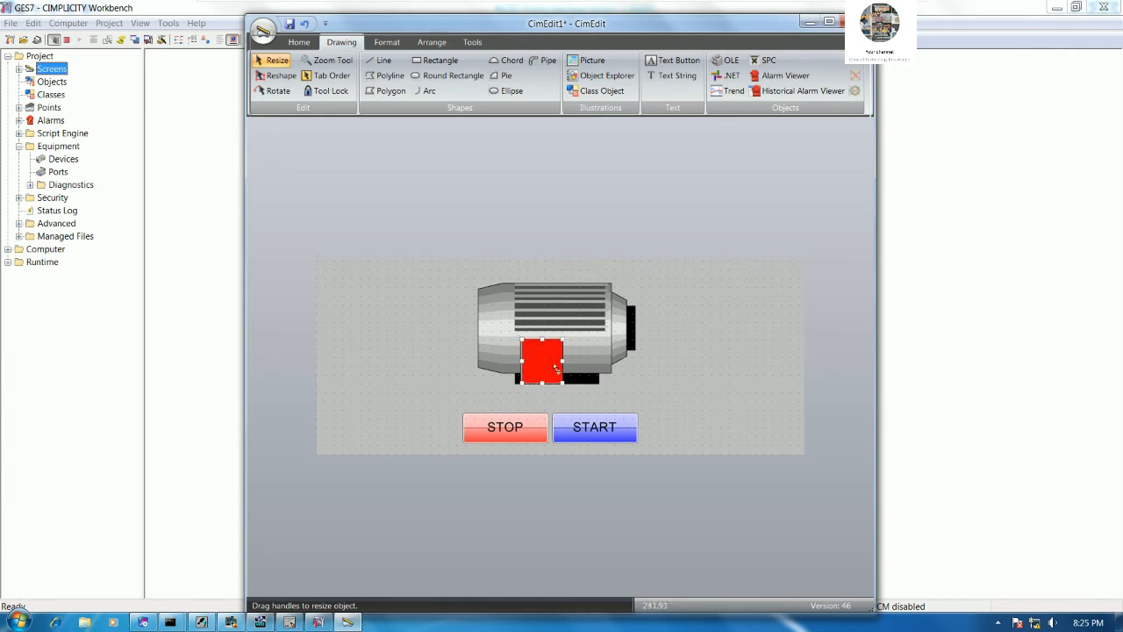
pyautogui.moveTo(522, 361); pyautogui.dragTo(520, 360)
# Step: Move the motor and its red rectangle down together to just above the STOP and START buttons
pyautogui.moveTo(444, 280); pyautogui.dragTo(712, 415)
pyautogui.moveTo(593, 354); pyautogui.dragTo(593, 370)
pyautogui.click(743, 360)
pyautogui.rightClick(760, 363)
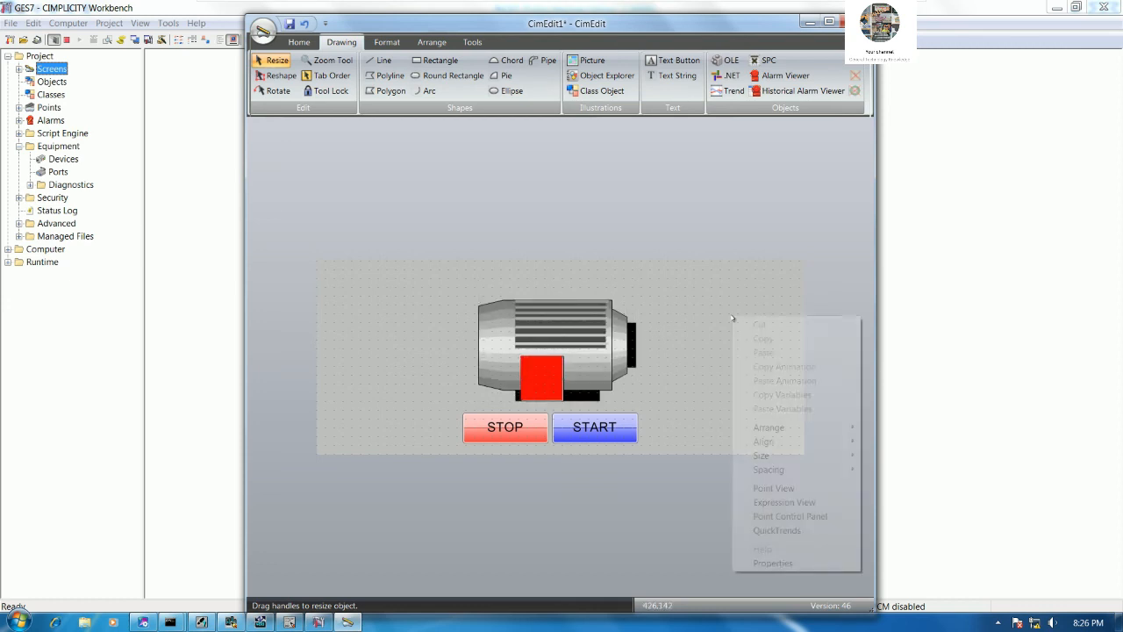
pyautogui.click(703, 435)
# Step: Add the text string MOTOR1 and place it above the motor
pyautogui.click(677, 75)
pyautogui.click(737, 351)
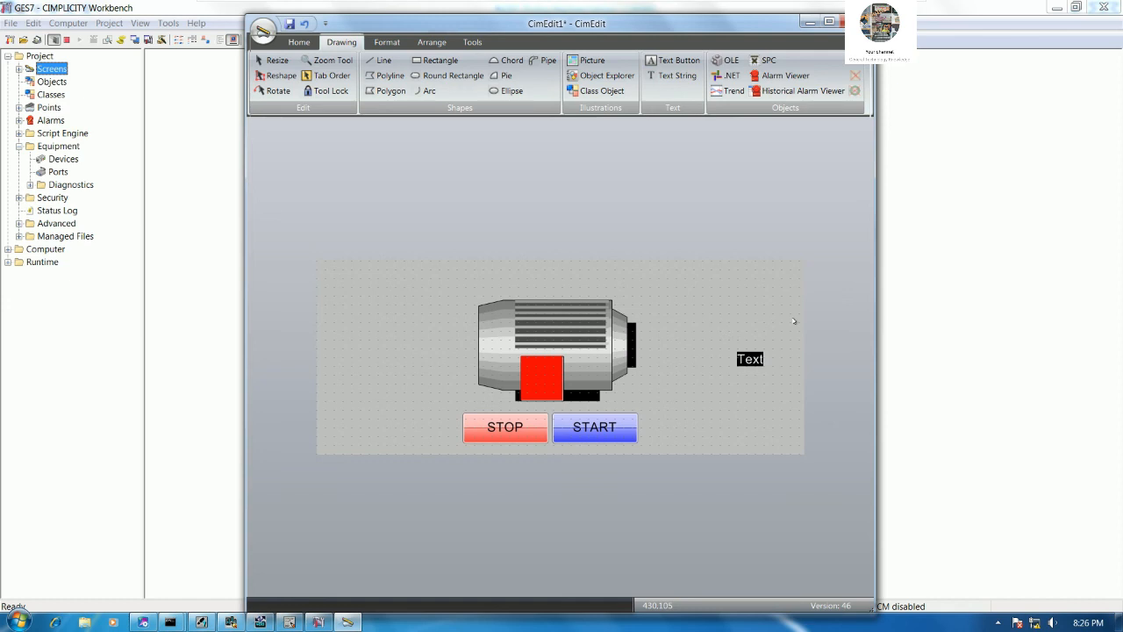
pyautogui.write('MOTOR1')
pyautogui.click(737, 384)
pyautogui.moveTo(765, 360); pyautogui.dragTo(542, 280)
# Step: Set the MOTOR1 label's horizontal and vertical alignment to Center
pyautogui.doubleClick(544, 280)
pyautogui.click(728, 116)
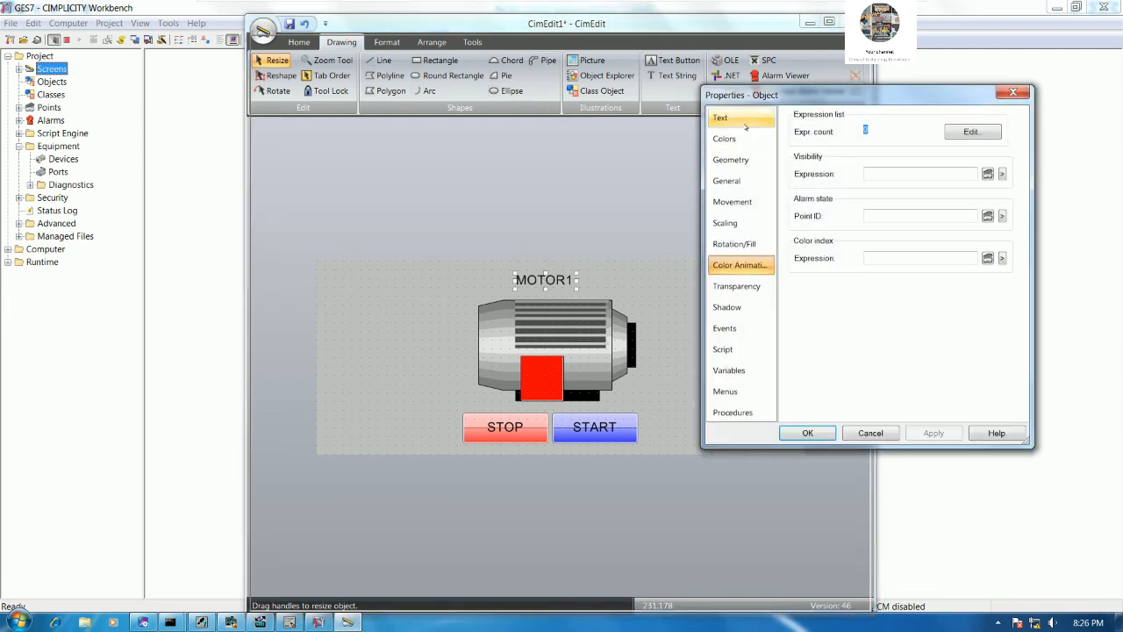
pyautogui.click(877, 176)
pyautogui.click(953, 176)
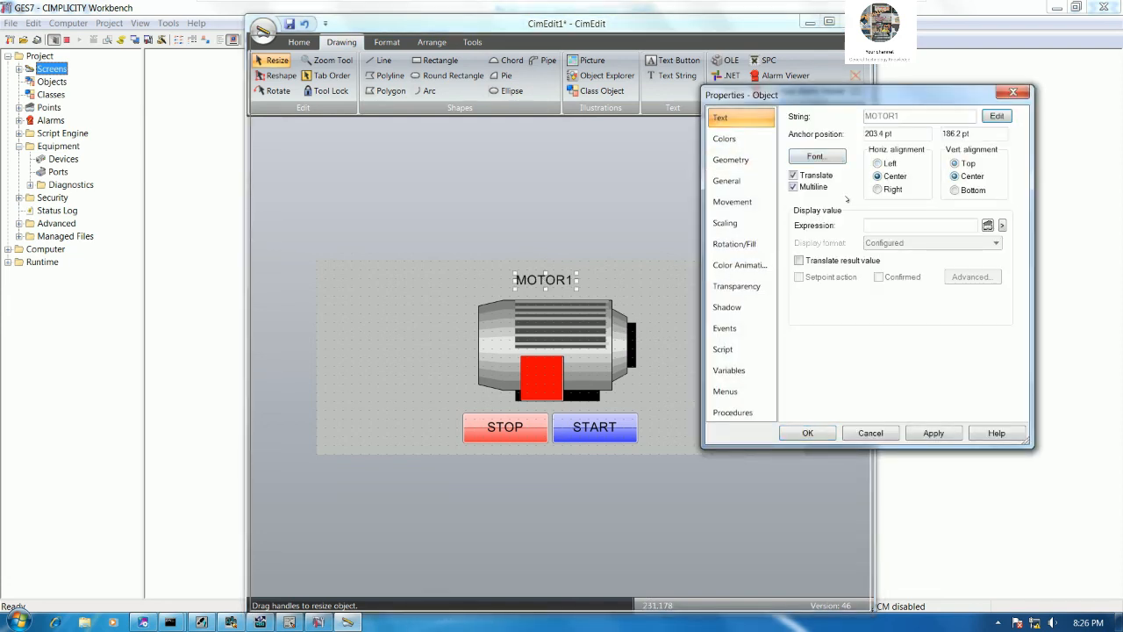
pyautogui.click(740, 264)
pyautogui.click(988, 137)
pyautogui.click(1056, 95)
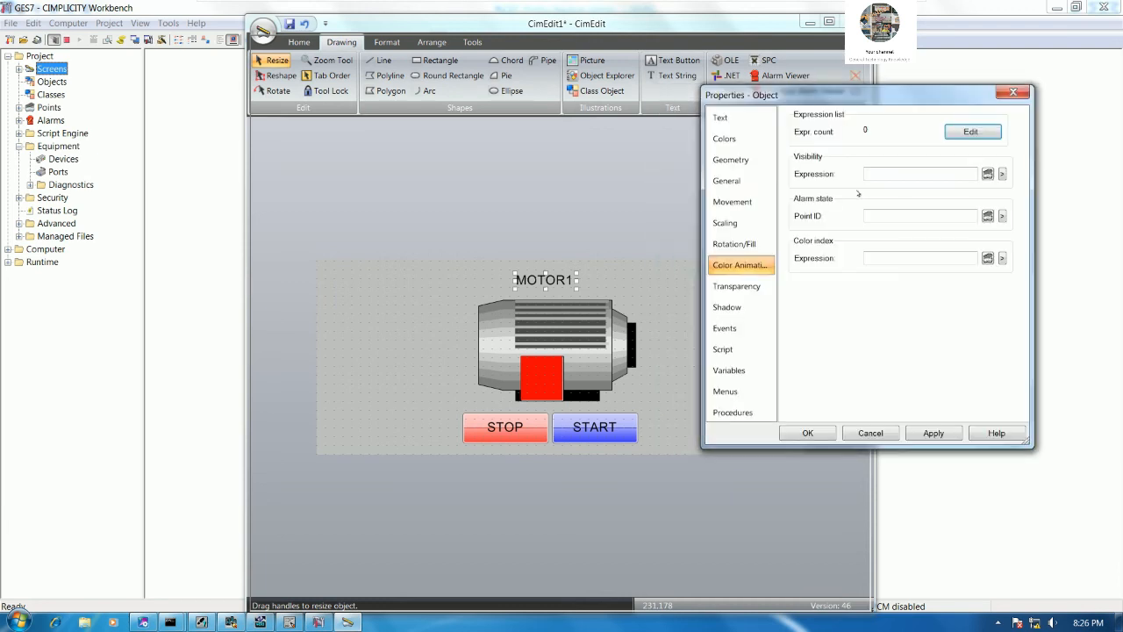
# Step: Set the MOTOR1 label's fill color to Yellow
pyautogui.click(724, 138)
pyautogui.click(989, 245)
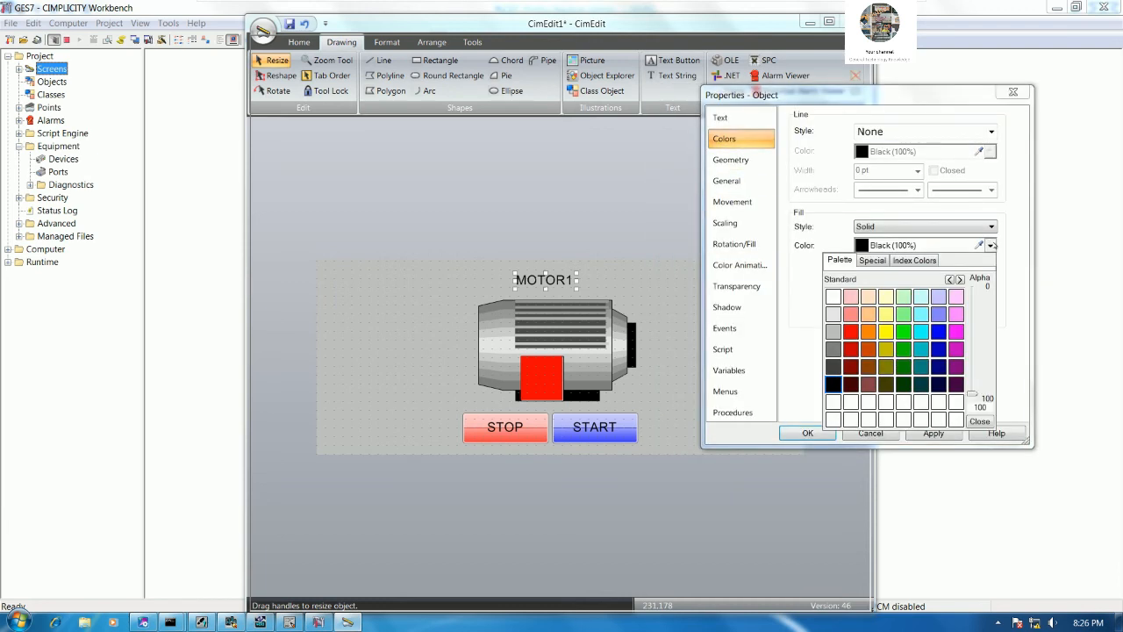
pyautogui.click(886, 331)
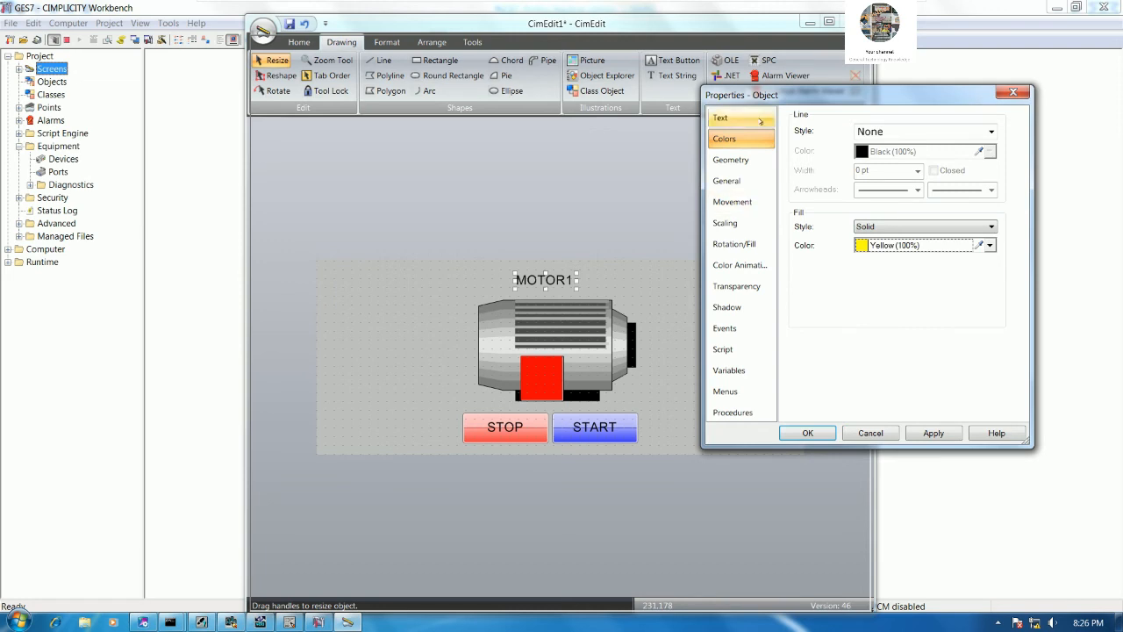
# Step: Set the MOTOR1 label's font to Tahoma, Bold, size 18, and move the label back over the motor's center
pyautogui.click(721, 118)
pyautogui.click(823, 157)
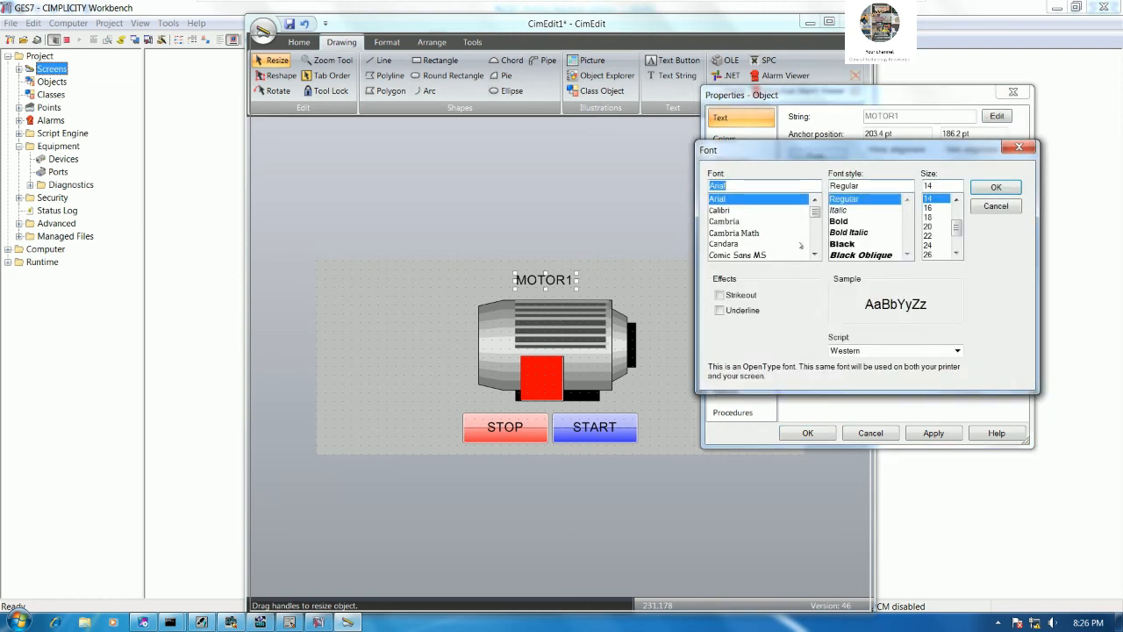
pyautogui.scroll(-10, 745, 199)
pyautogui.click(737, 199)
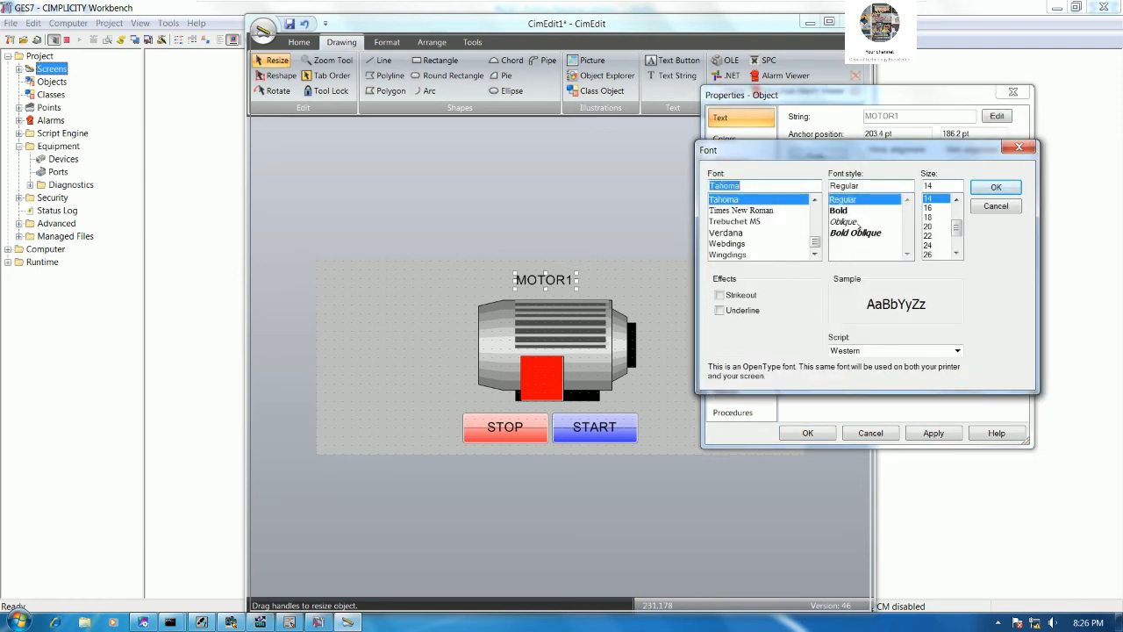
pyautogui.click(845, 212)
pyautogui.click(928, 217)
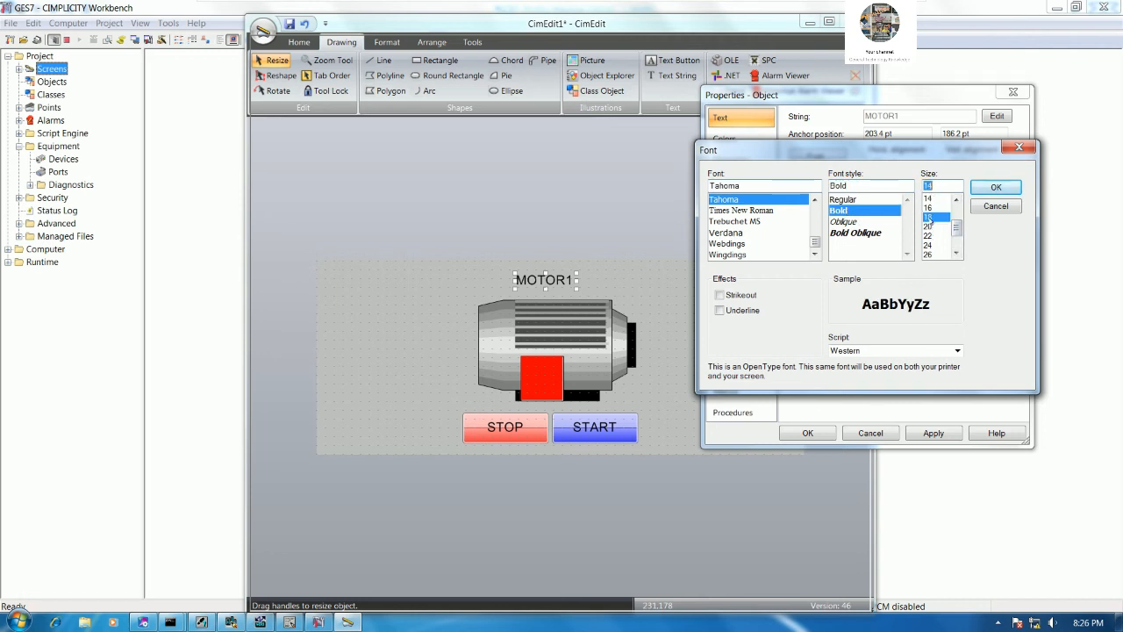
pyautogui.click(991, 189)
pyautogui.click(807, 432)
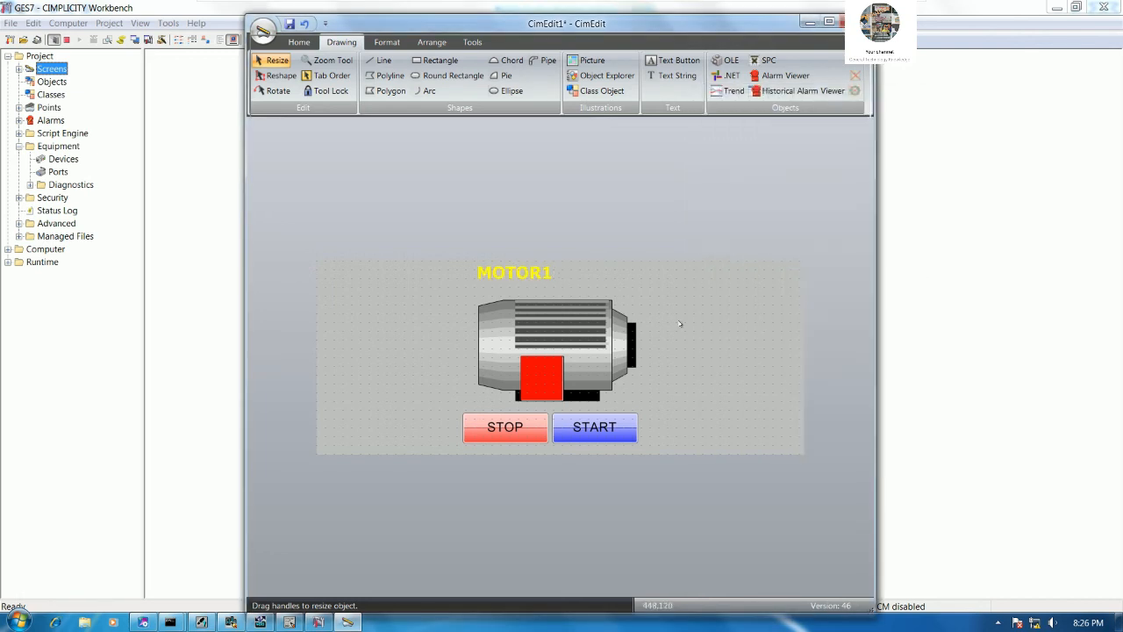
pyautogui.moveTo(532, 278); pyautogui.dragTo(568, 285)
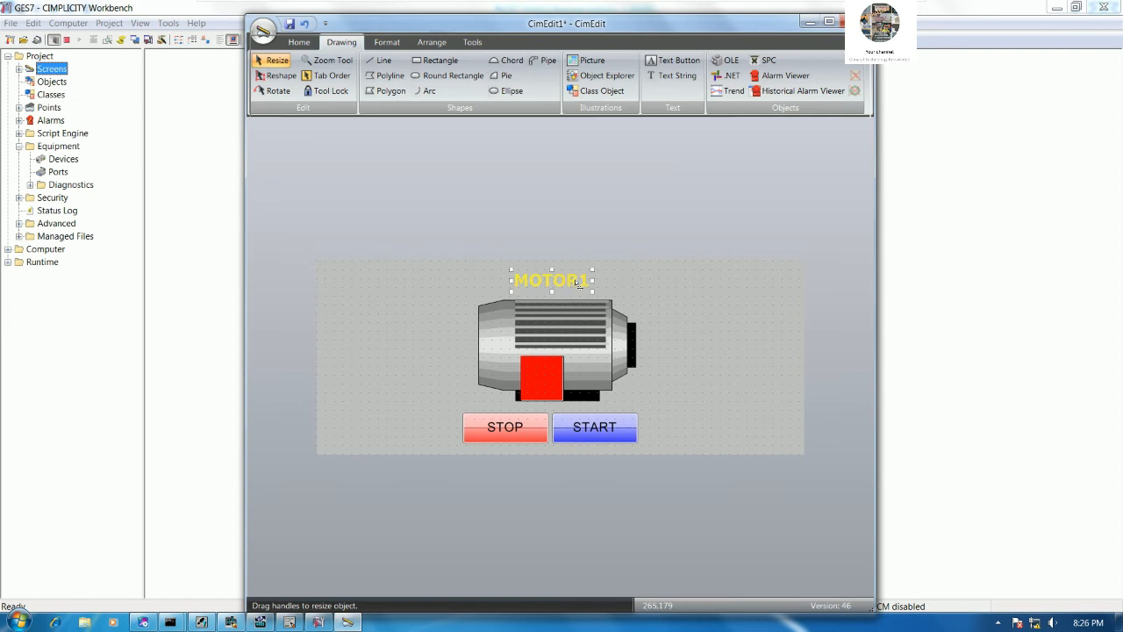
# Step: Enlarge the MOTOR1 label's font to size 26 and adjust its position centered above the motor
pyautogui.doubleClick(561, 281)
pyautogui.click(817, 156)
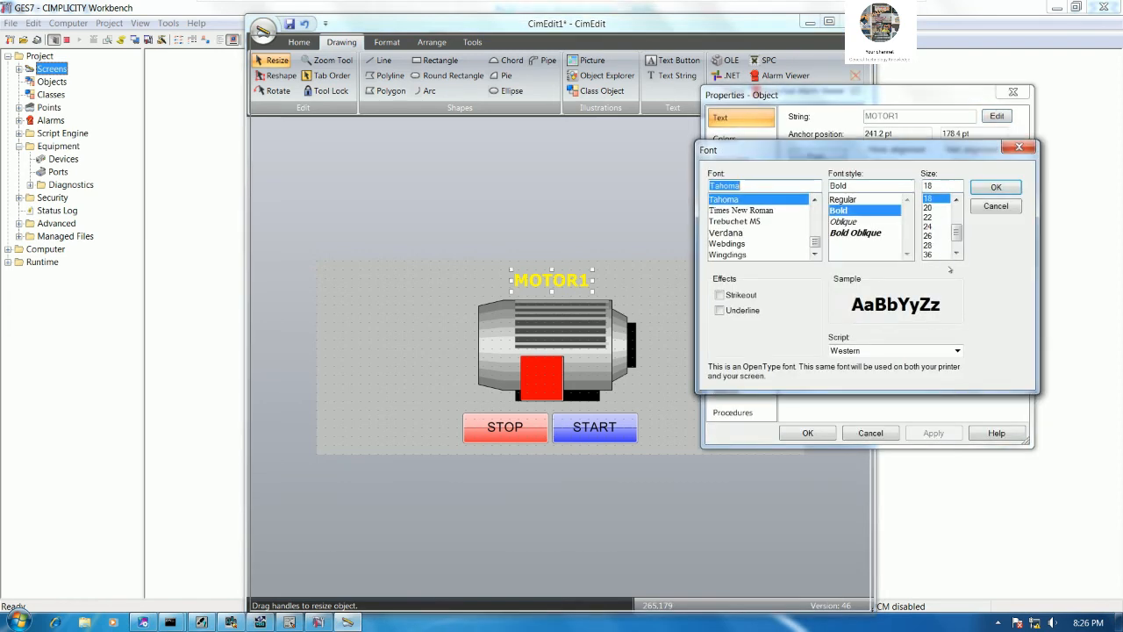
pyautogui.click(928, 235)
pyautogui.click(994, 188)
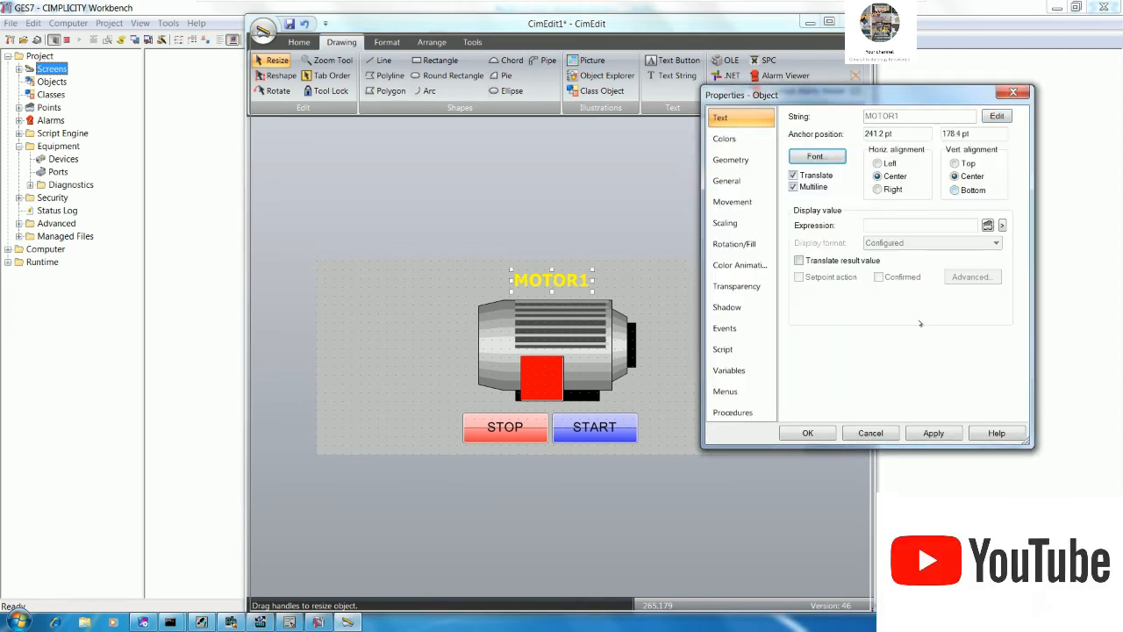
pyautogui.click(932, 433)
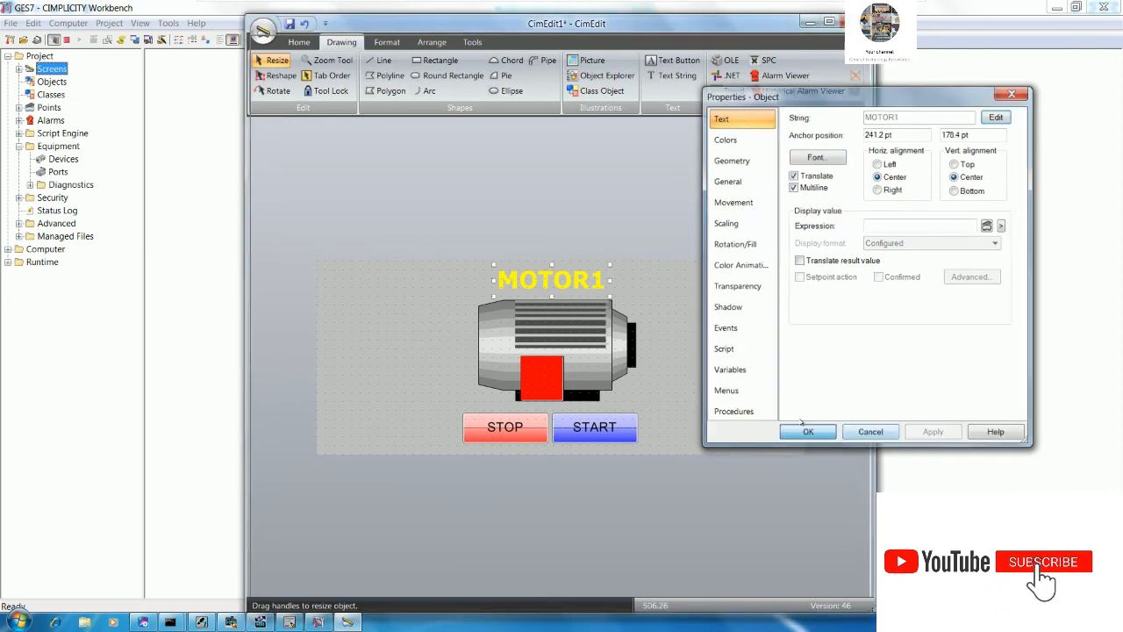
pyautogui.click(807, 433)
pyautogui.click(596, 289)
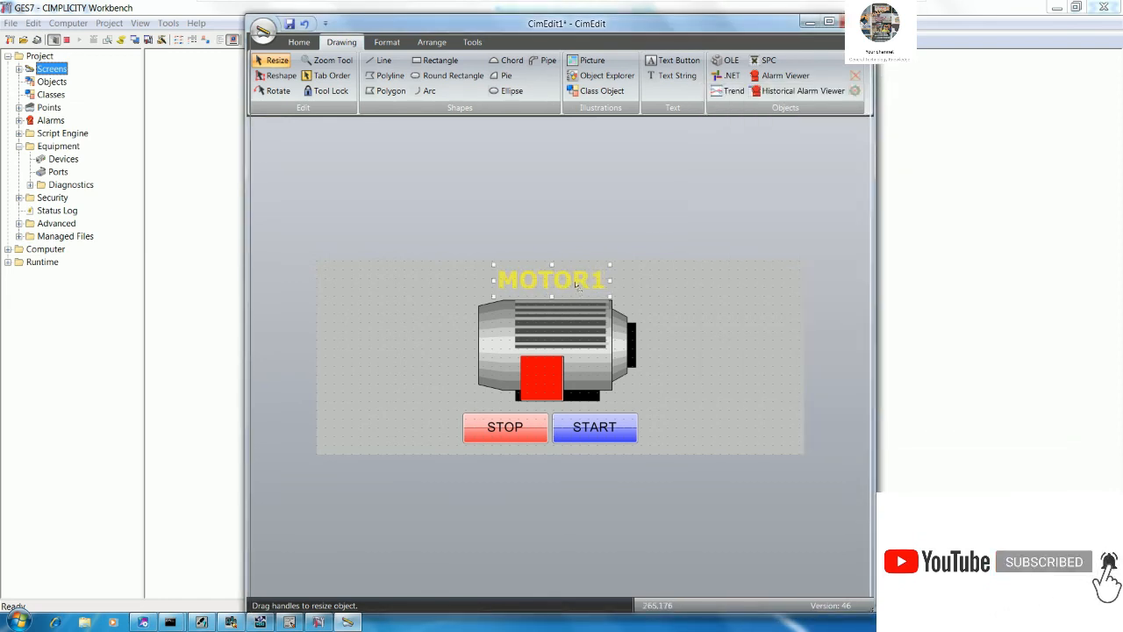
pyautogui.click(689, 318)
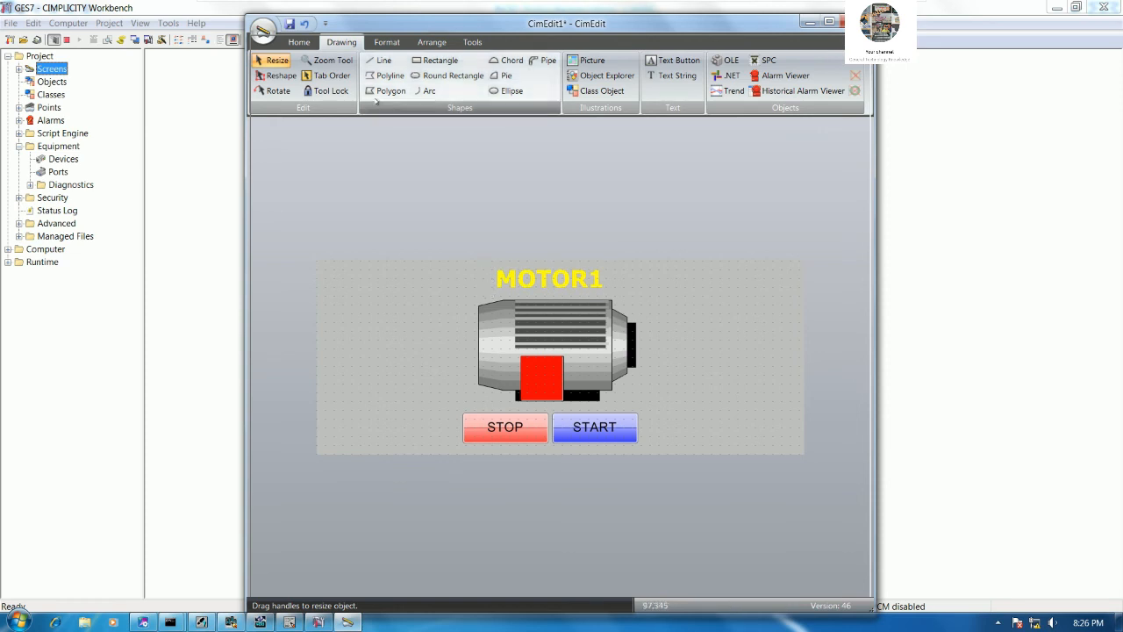
# Step: Save the screen as SCREEN1 in the screens folder
pyautogui.click(291, 25)
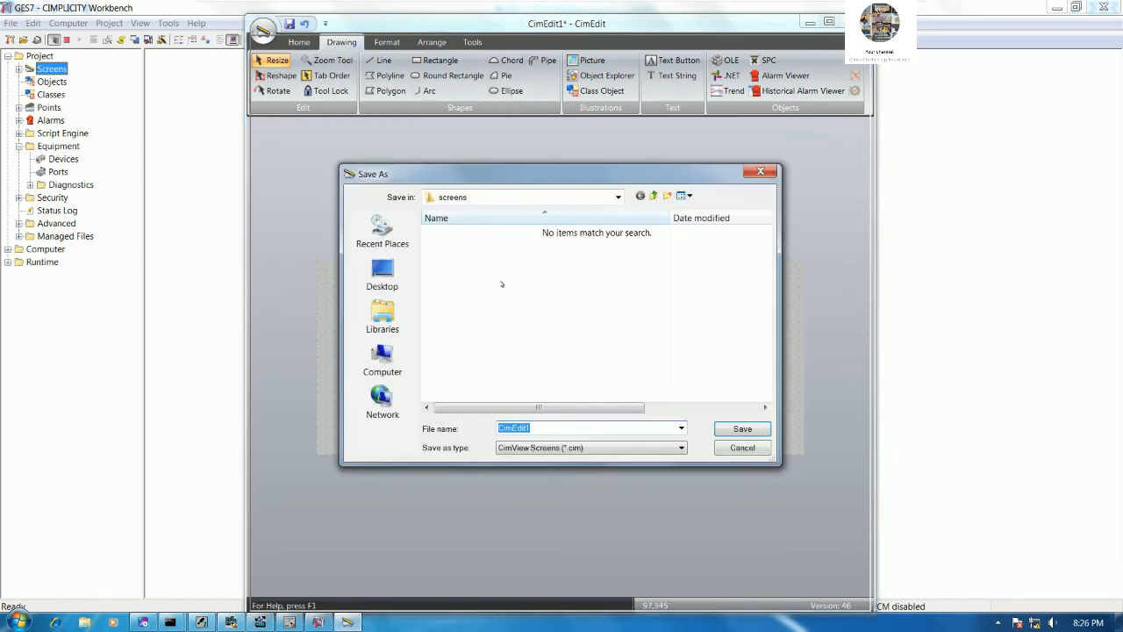
pyautogui.write('SD')
pyautogui.write('REEN1')
pyautogui.press('Return')
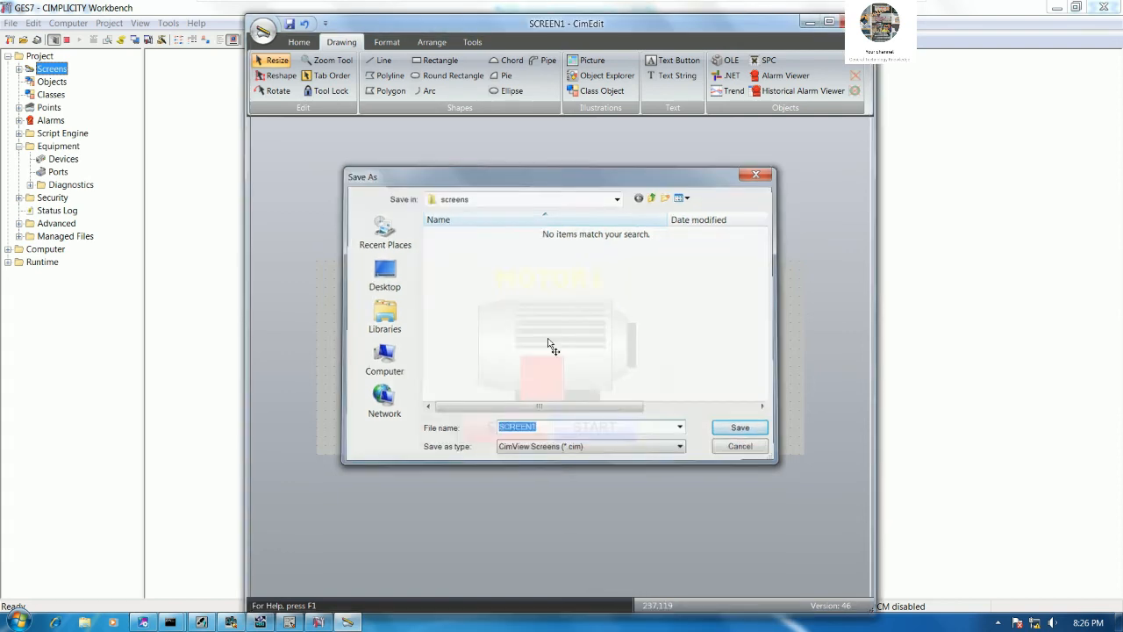
# Step: Test-run SCREEN1, minimize the CIMPLICITY editing windows, and place the running screen below the ladder rungs in Proficy Machine Edition
pyautogui.click(298, 44)
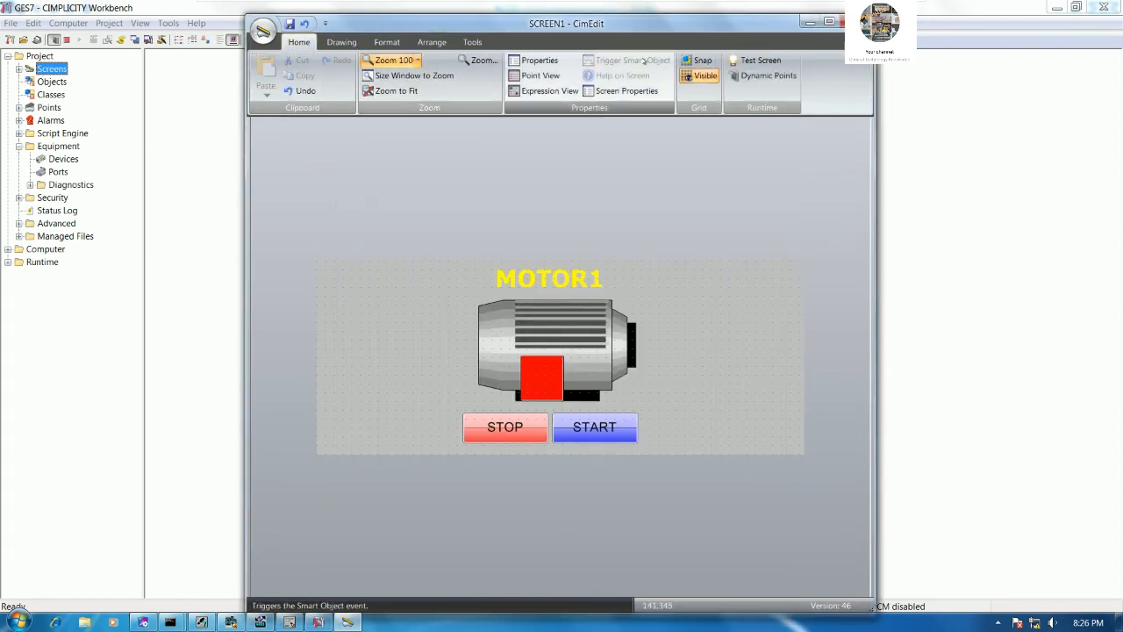
pyautogui.click(760, 60)
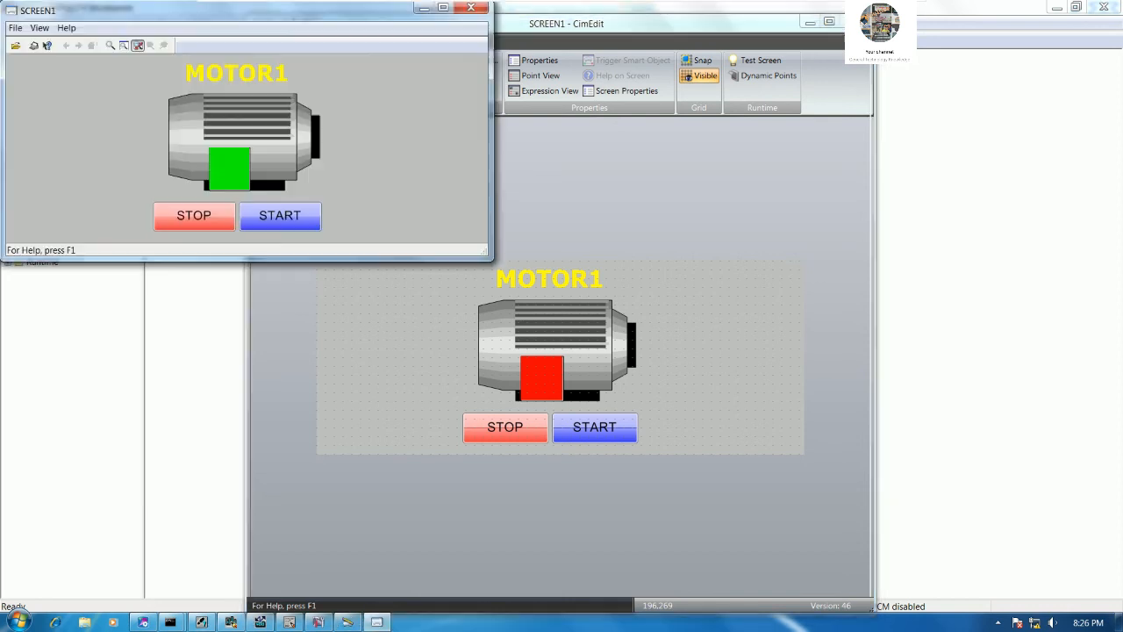
pyautogui.click(809, 21)
pyautogui.moveTo(390, 16); pyautogui.dragTo(639, 109)
pyautogui.click(1058, 8)
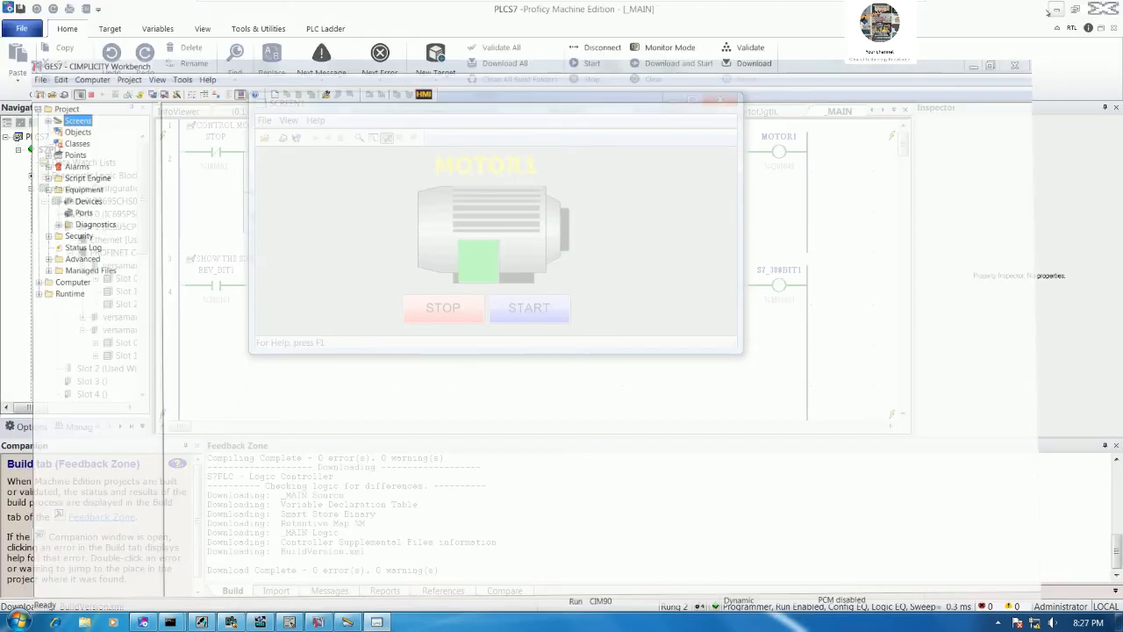
pyautogui.moveTo(542, 109); pyautogui.dragTo(556, 327)
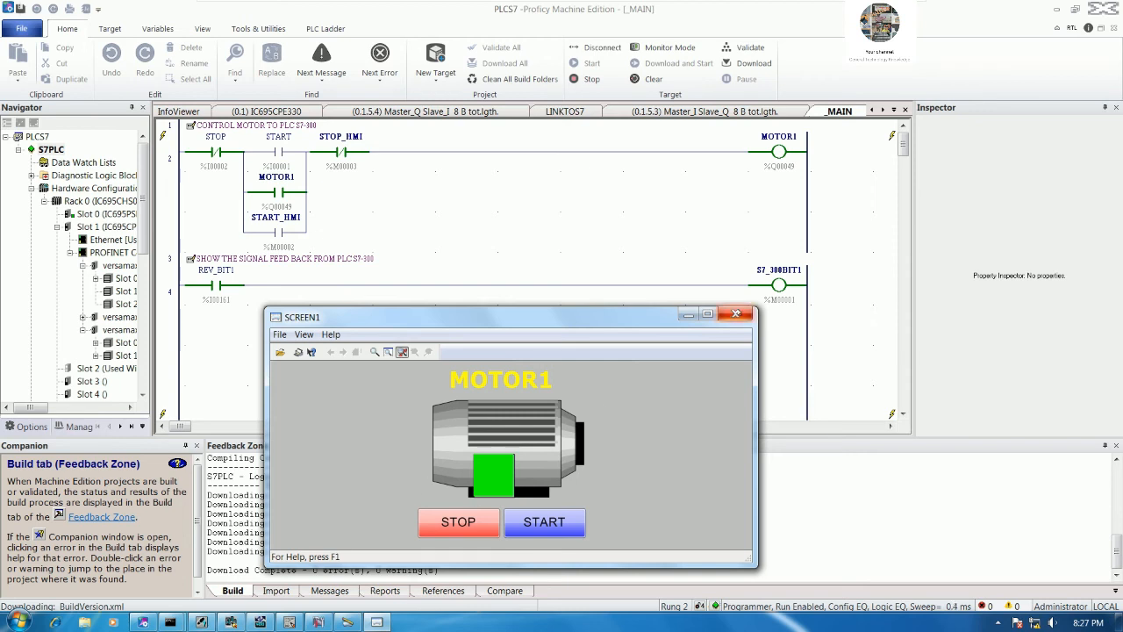
# Step: Close the running test screen and nudge the STOP and START buttons together three steps to the right
pyautogui.click(735, 313)
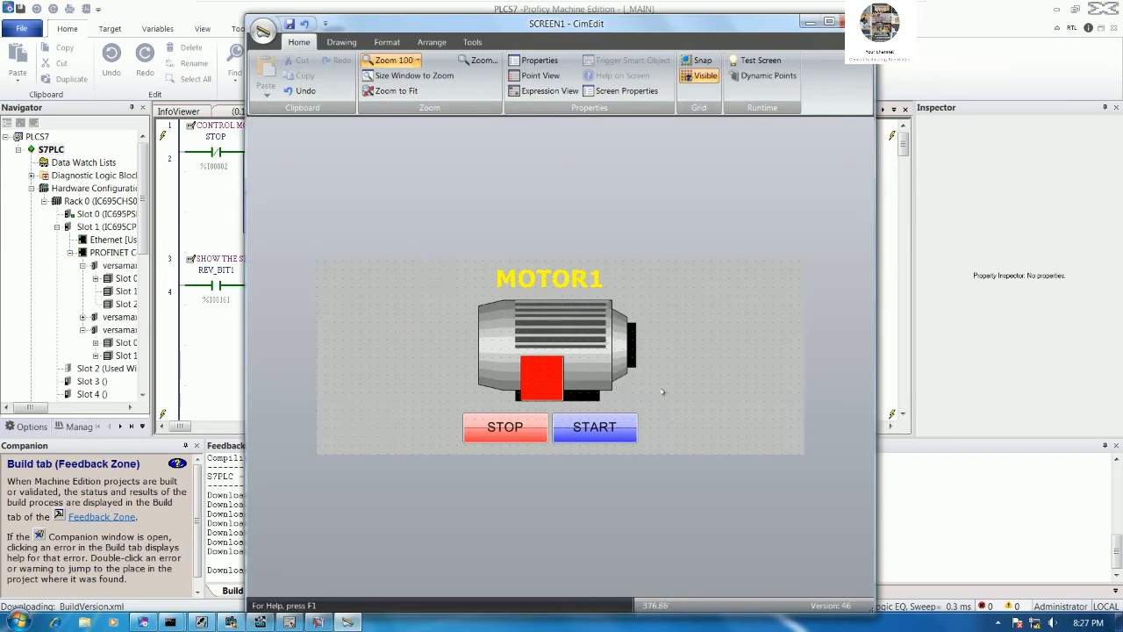
pyautogui.click(532, 432)
pyautogui.keyDown('ctrl'); pyautogui.click(575, 431); pyautogui.keyUp('ctrl')
pyautogui.press('Right')
pyautogui.press('Right')
pyautogui.press('Right')
# Step: Add a Mouse Up event to the STOP button
pyautogui.click(508, 427)
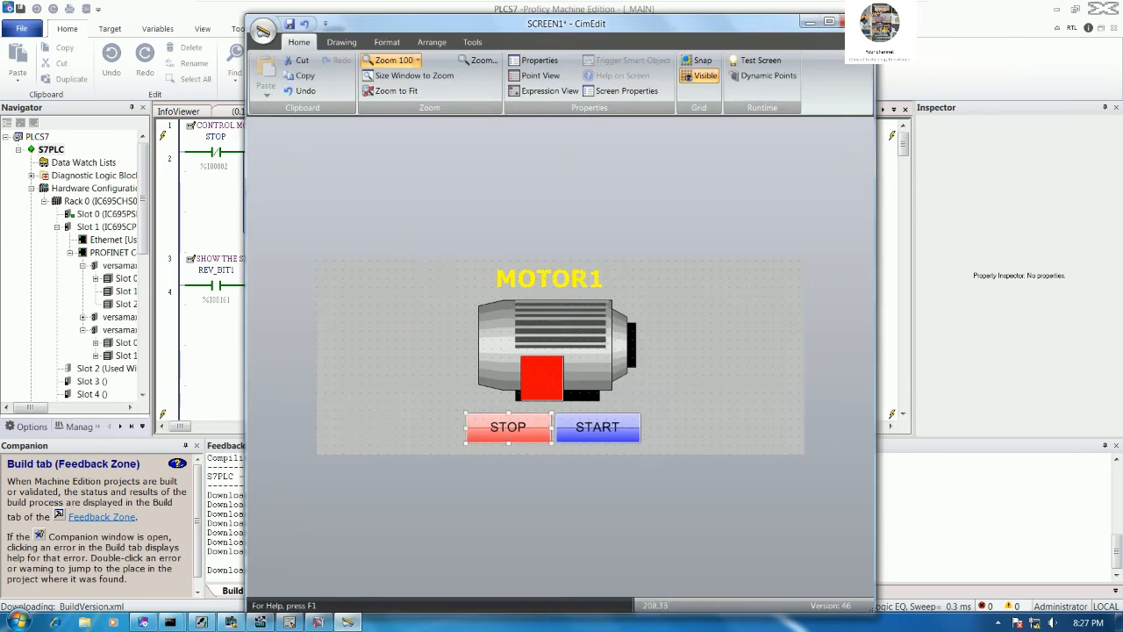
pyautogui.doubleClick(507, 427)
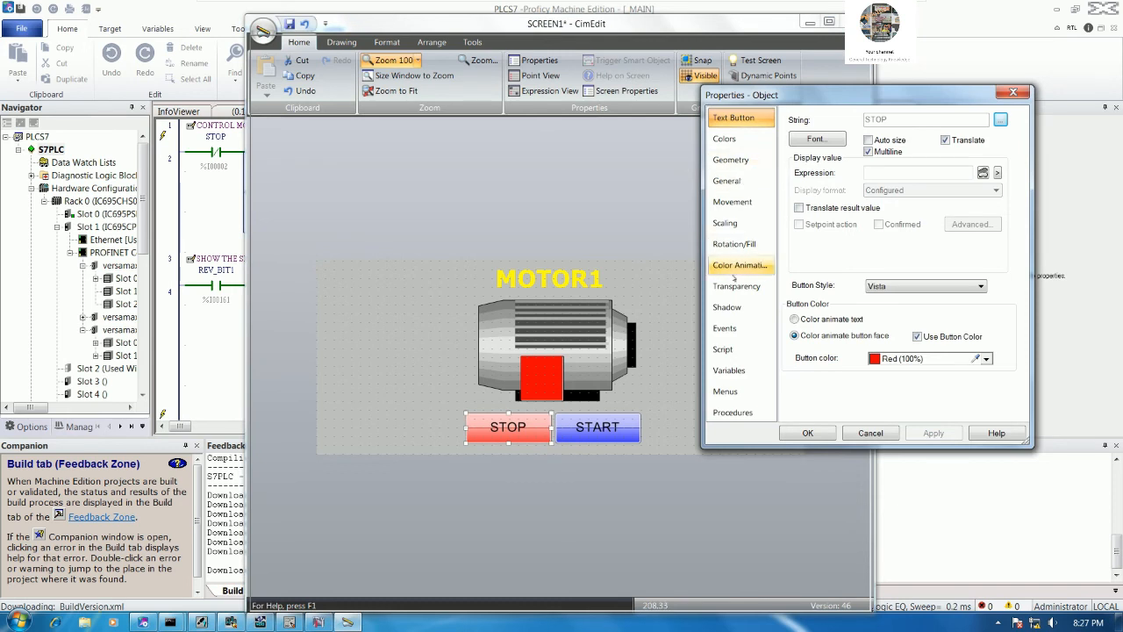
pyautogui.click(725, 328)
pyautogui.click(932, 254)
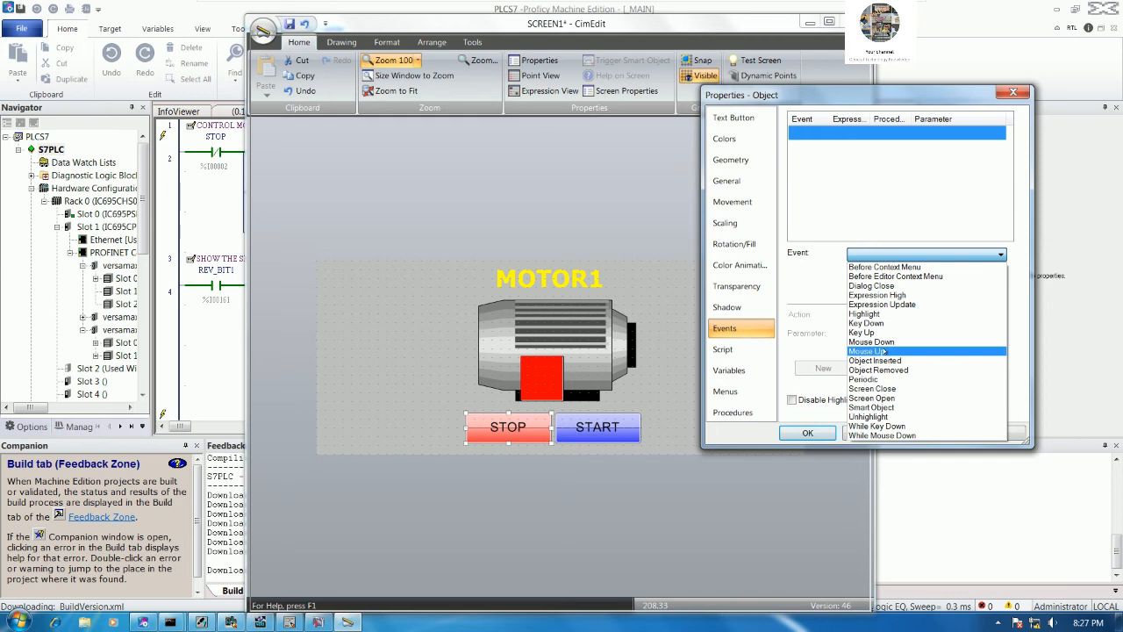
pyautogui.click(869, 351)
# Step: Create a new procedure for the STOP button's Mouse Up event with an absolute setpoint of 0 on START_HMI
pyautogui.click(1000, 314)
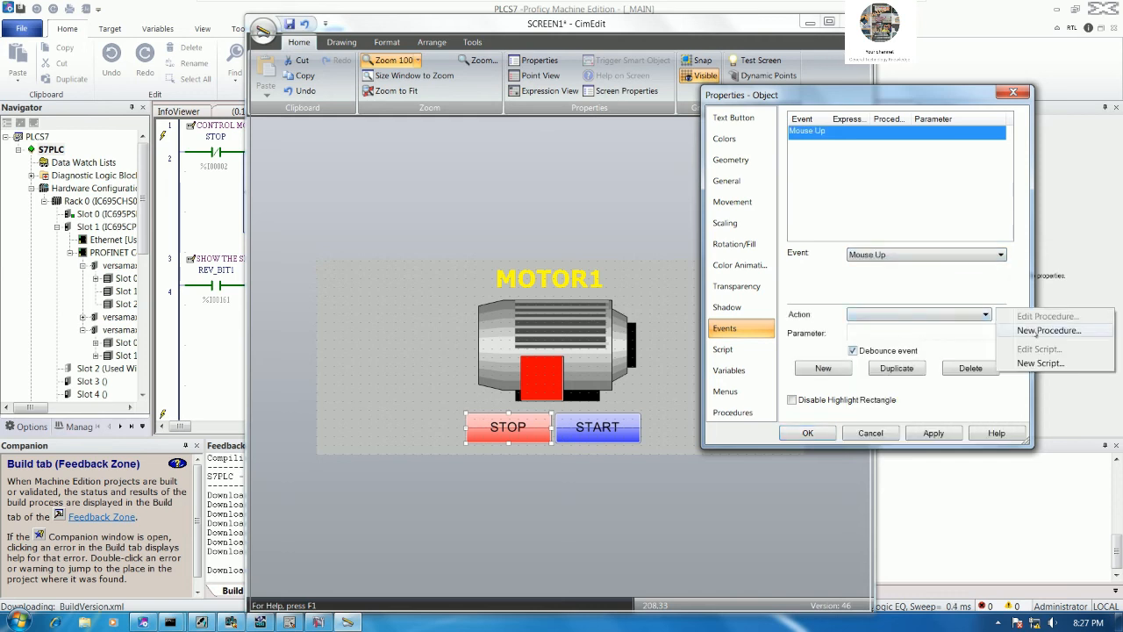
pyautogui.click(1045, 329)
pyautogui.click(691, 294)
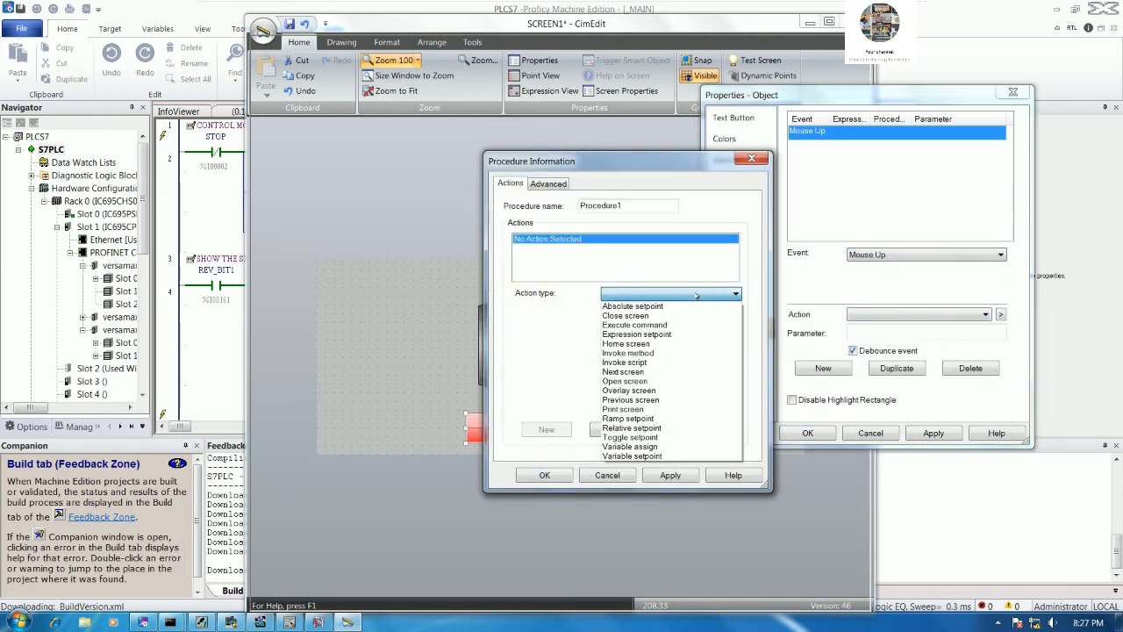
pyautogui.click(676, 307)
pyautogui.click(737, 312)
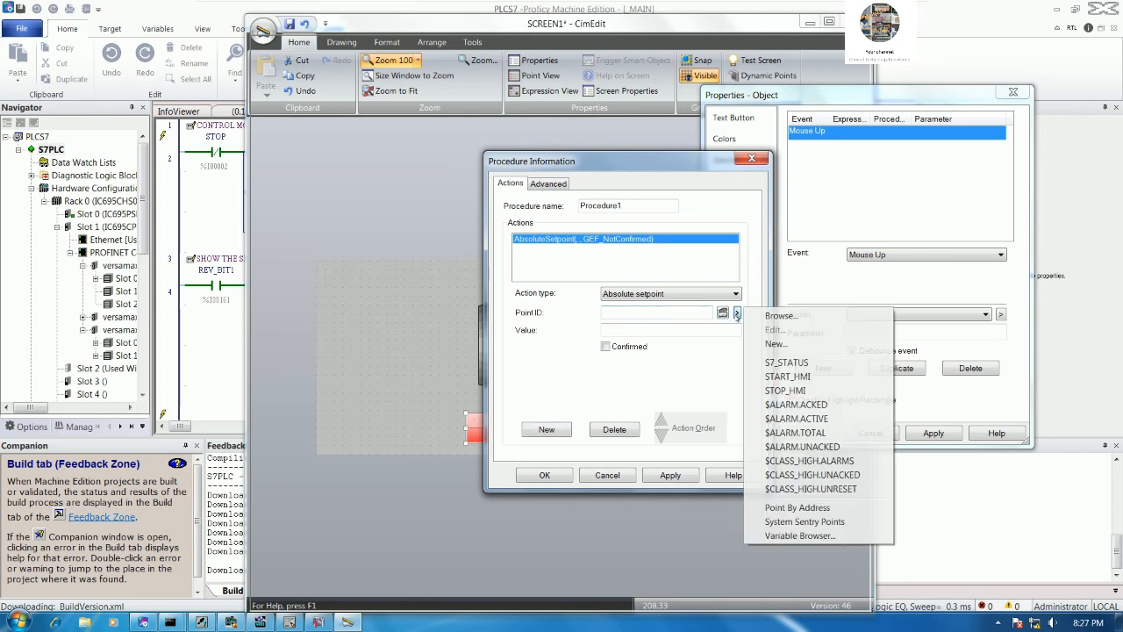
pyautogui.click(787, 377)
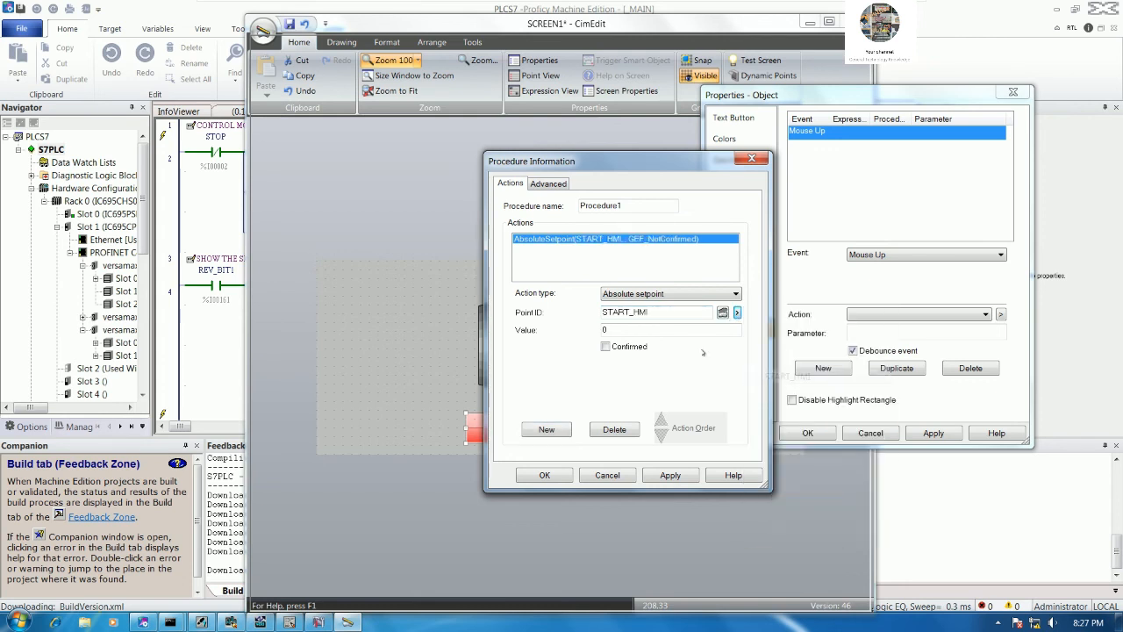
pyautogui.click(554, 474)
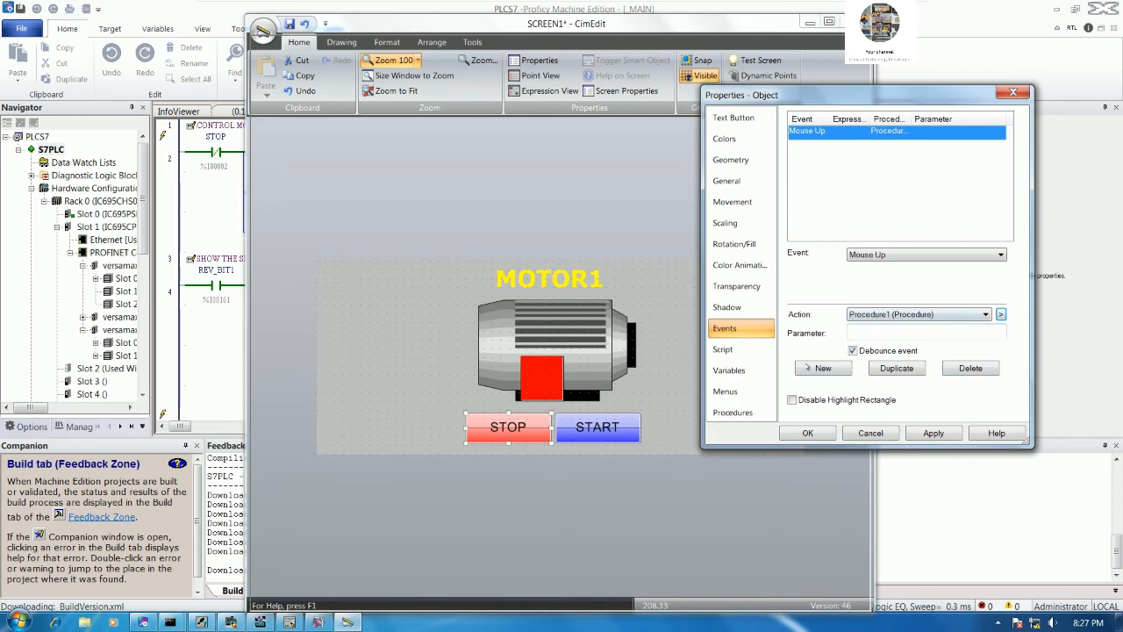
# Step: Add a Mouse Down event to the STOP button with a new procedure that sets an absolute setpoint of 1 on START_HMI
pyautogui.click(937, 257)
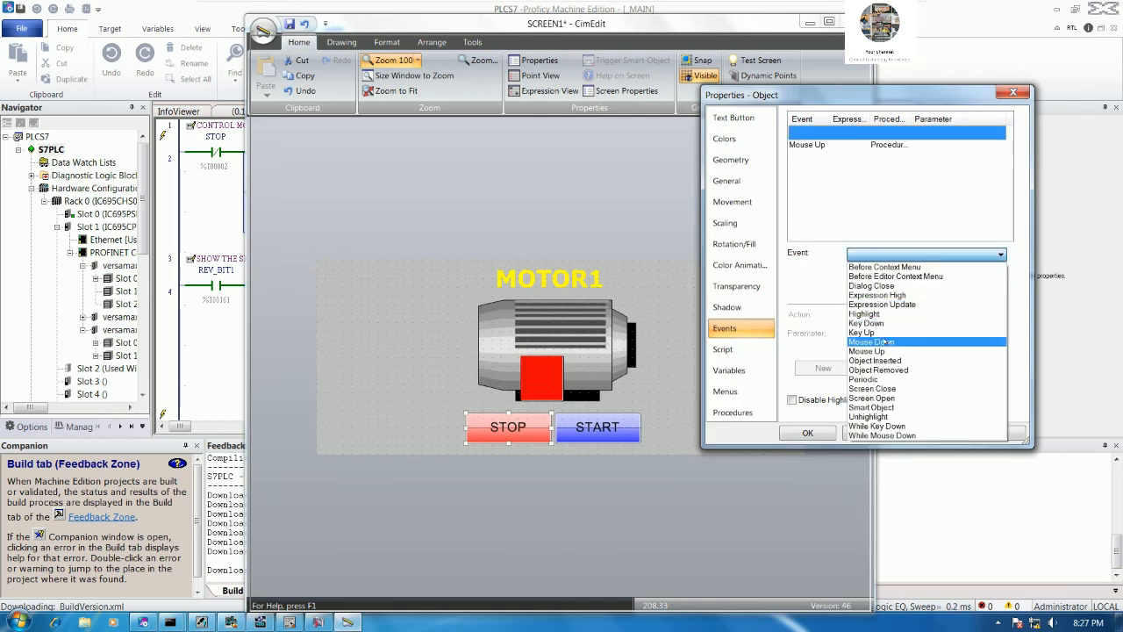
pyautogui.click(912, 337)
pyautogui.click(1000, 313)
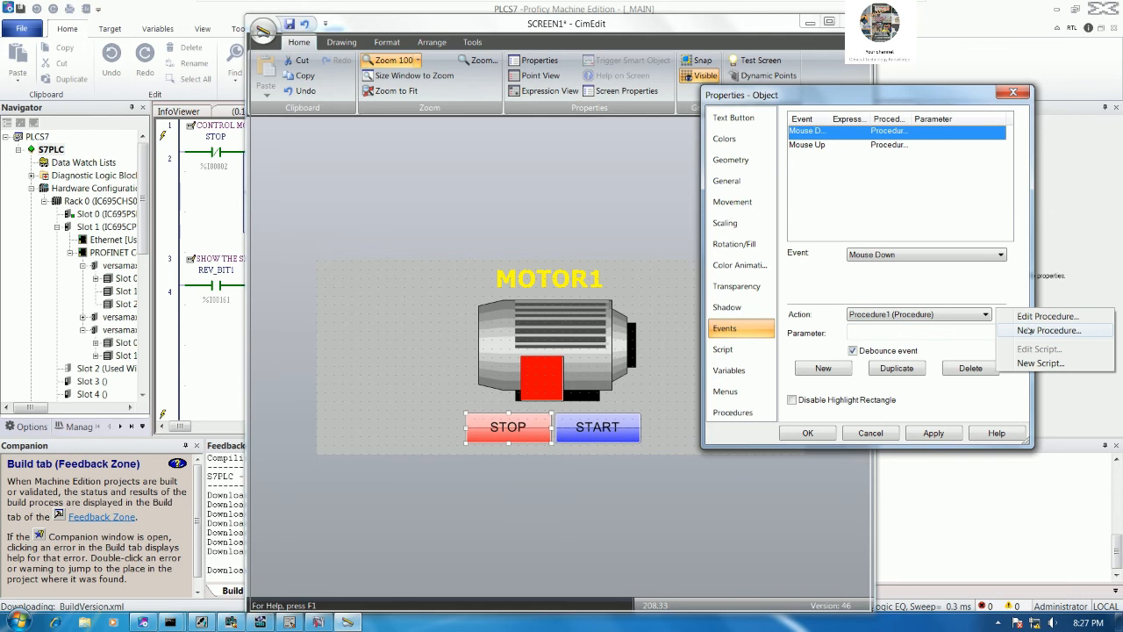
pyautogui.click(1031, 329)
pyautogui.click(546, 429)
pyautogui.click(694, 294)
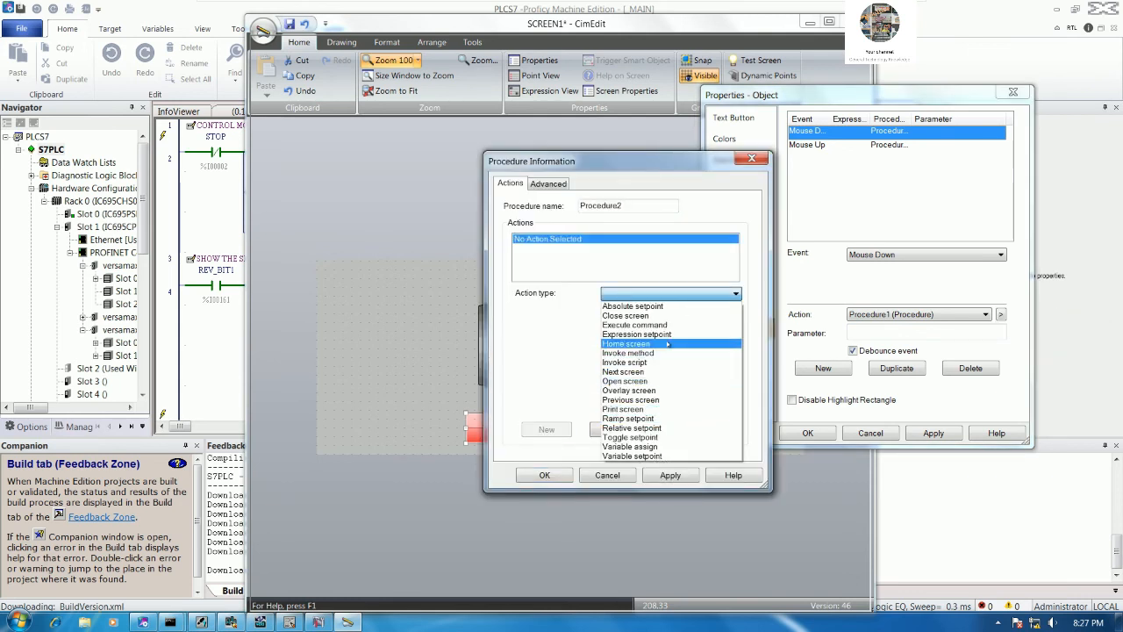
pyautogui.click(660, 306)
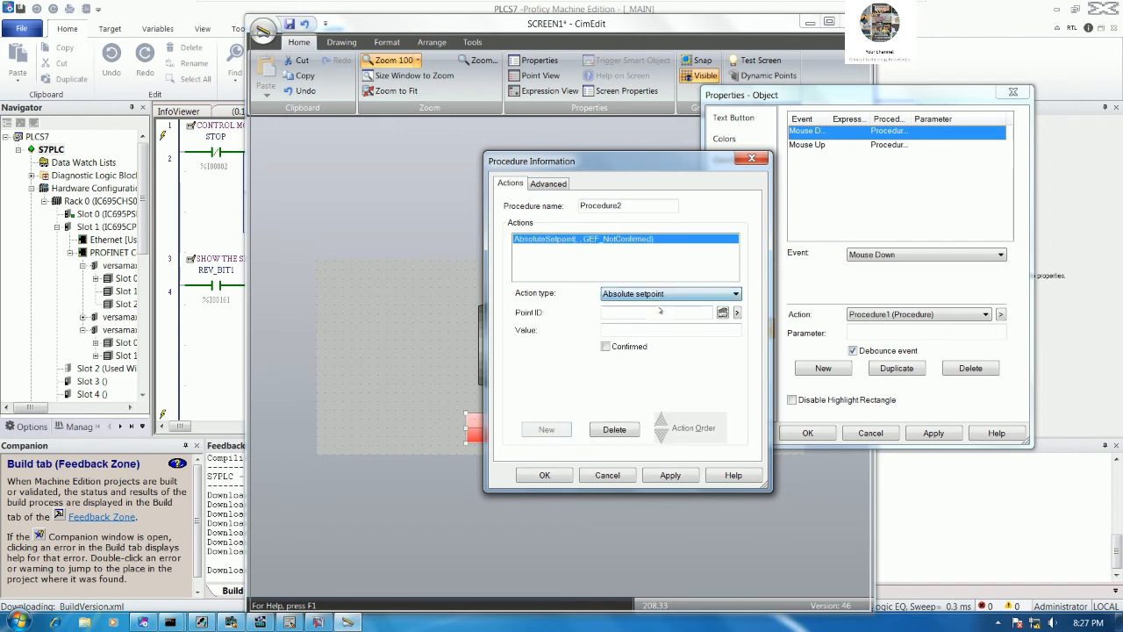
pyautogui.click(737, 312)
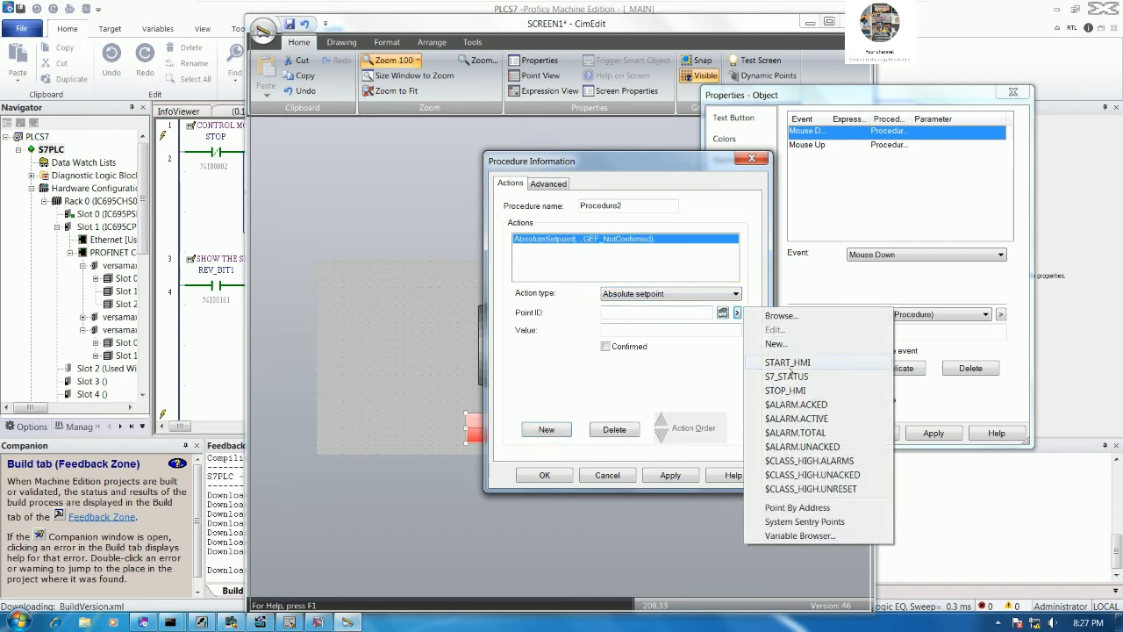
pyautogui.click(788, 363)
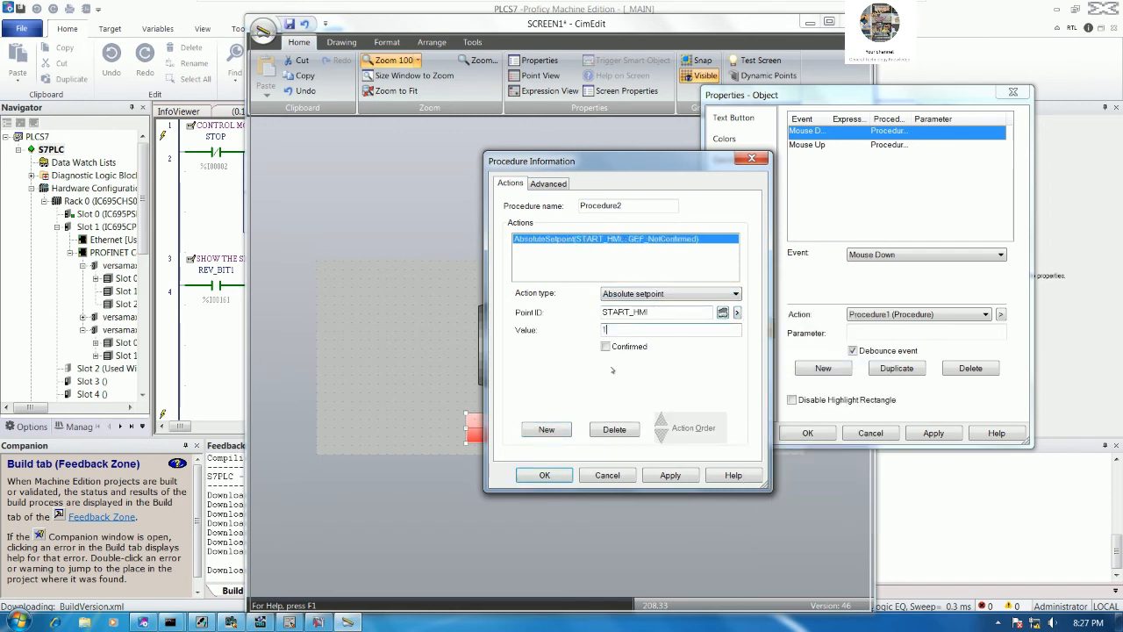
pyautogui.click(563, 473)
pyautogui.click(818, 436)
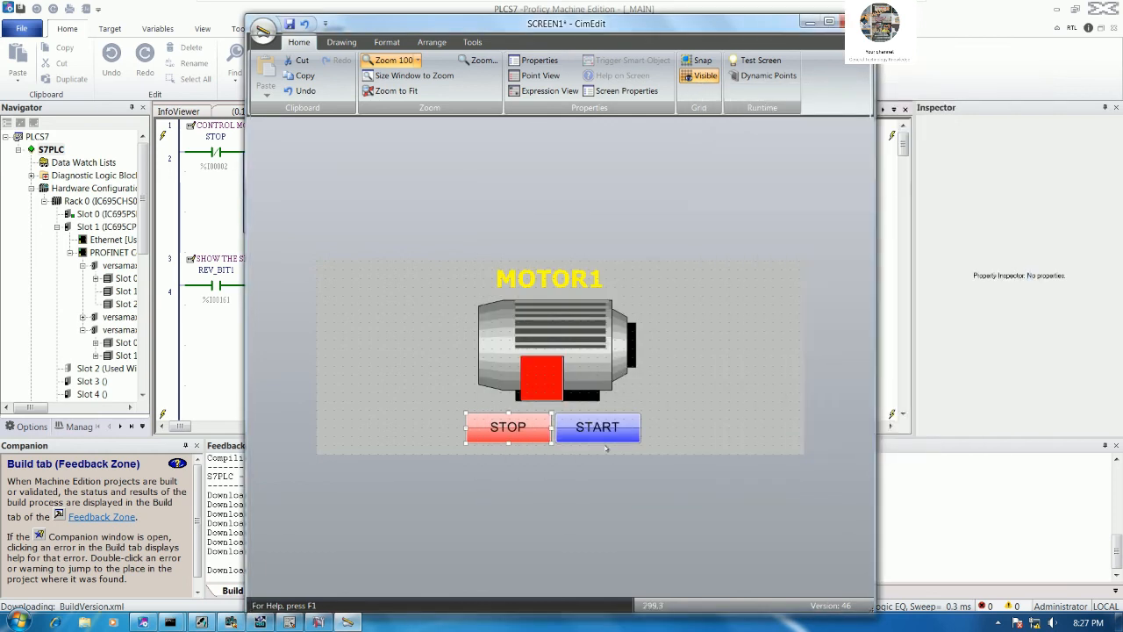
# Step: Change the point ID in the STOP button's Procedure1 to STOP_HMI and copy that ID
pyautogui.doubleClick(517, 423)
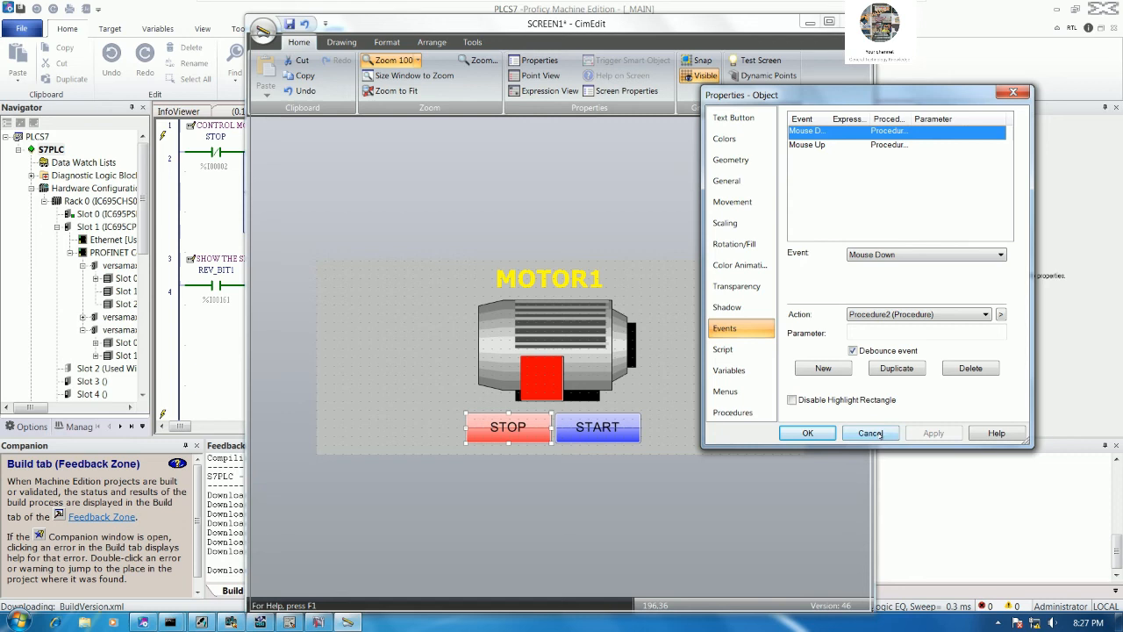
pyautogui.click(733, 413)
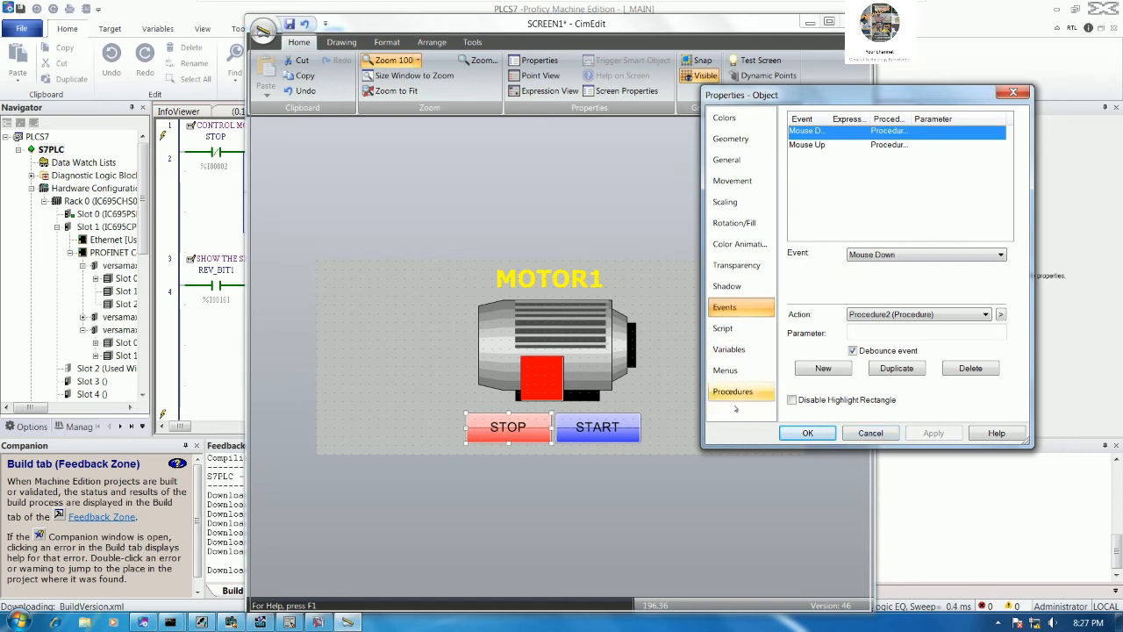
pyautogui.doubleClick(810, 121)
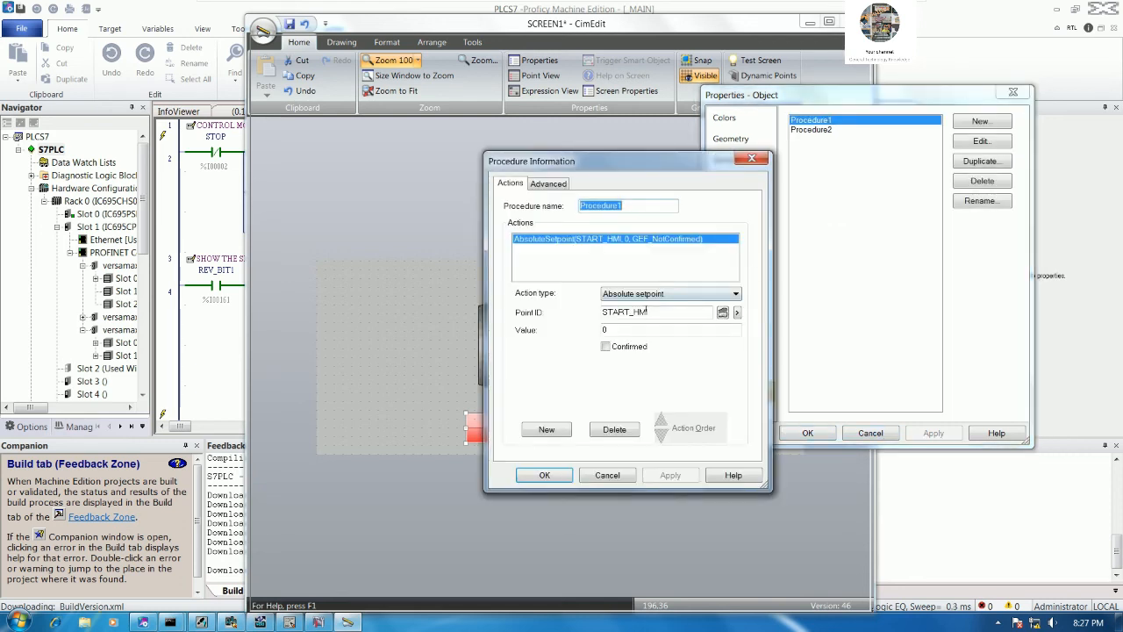
pyautogui.click(623, 312)
pyautogui.press('BackSpace')
pyautogui.press('BackSpace')
pyautogui.press('BackSpace')
pyautogui.write('OP')
pyautogui.moveTo(669, 306); pyautogui.dragTo(554, 313)
pyautogui.hotkey('ctrl', 'c')
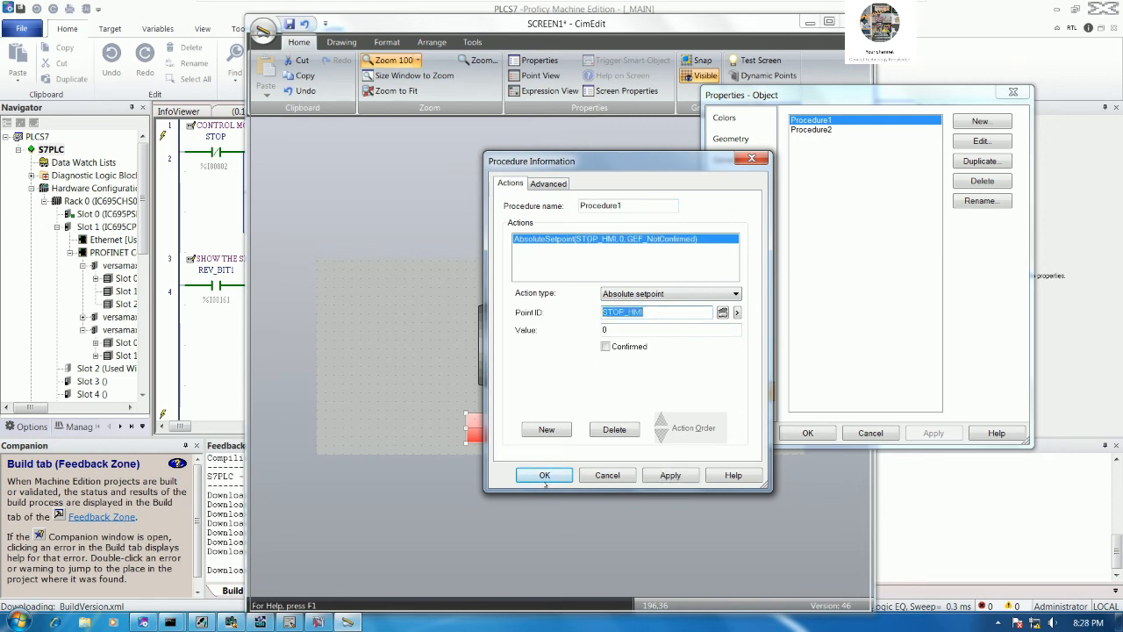
pyautogui.click(544, 475)
# Step: Replace the point ID in the STOP button's Procedure2 with STOP_HMI and accept the button's properties
pyautogui.doubleClick(811, 129)
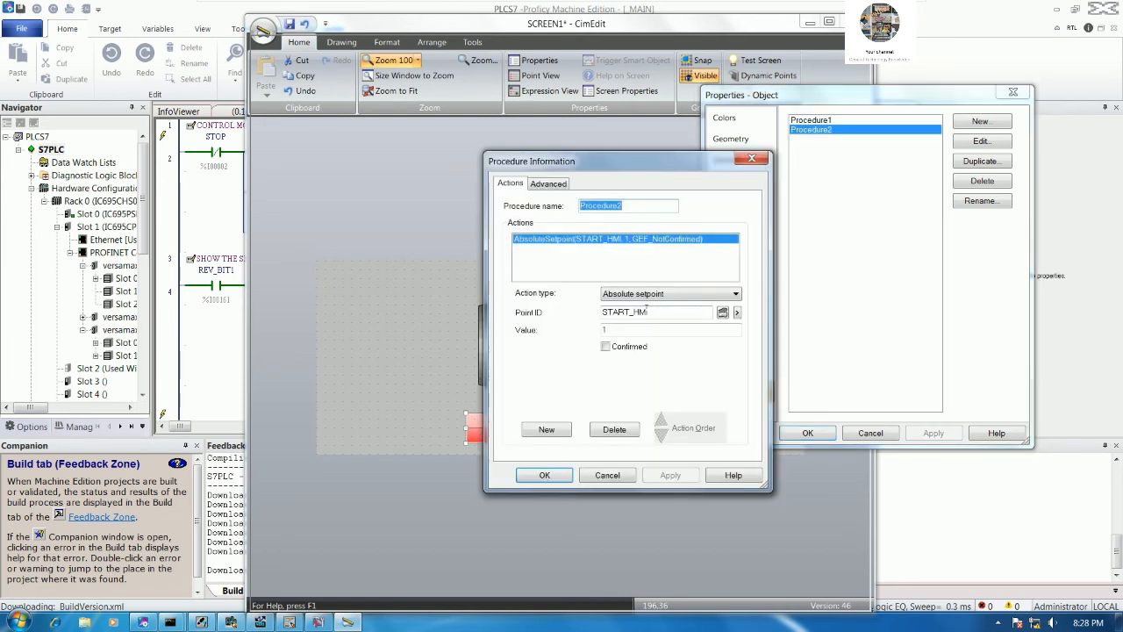
pyautogui.moveTo(656, 309); pyautogui.dragTo(579, 316)
pyautogui.hotkey('ctrl', 'v')
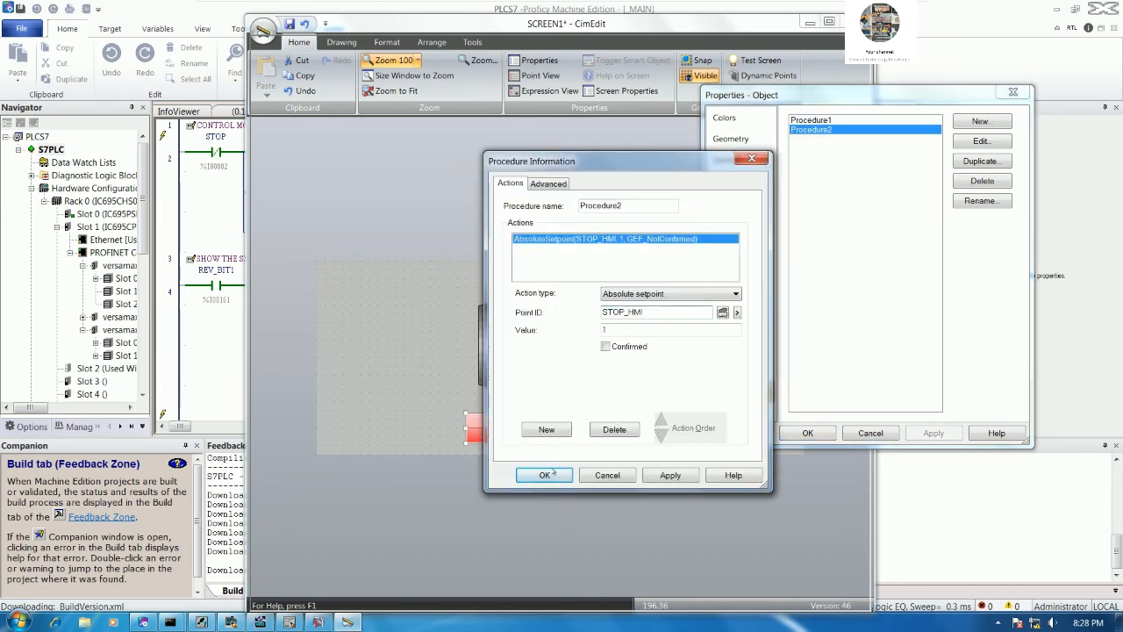
pyautogui.click(547, 475)
pyautogui.click(803, 433)
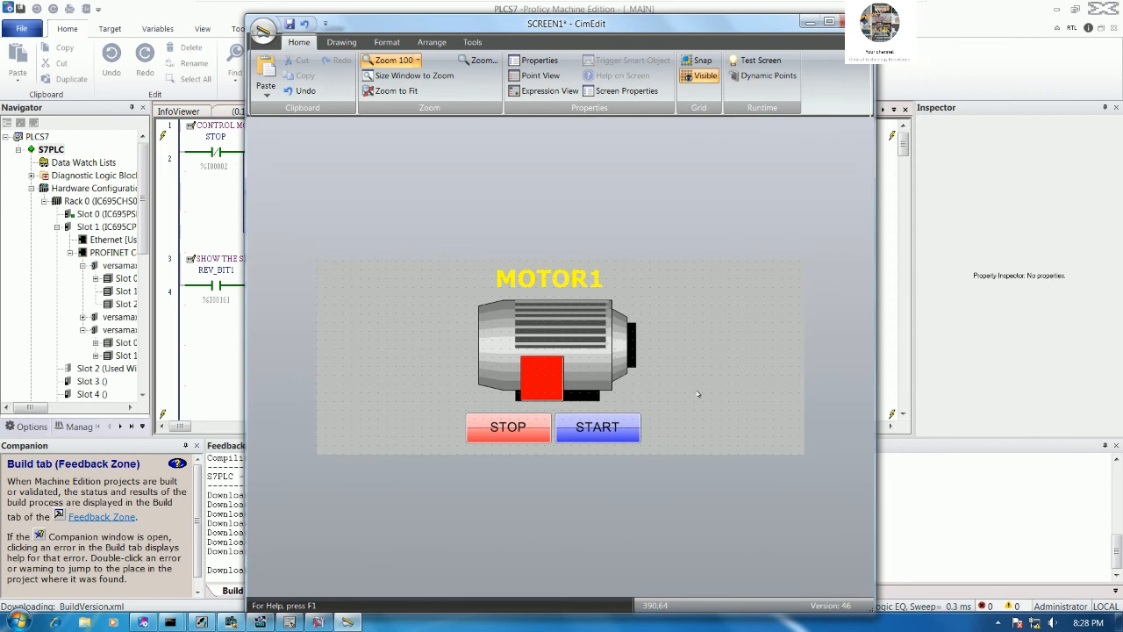
# Step: Add a Mouse Up event to the START button
pyautogui.click(617, 422)
pyautogui.doubleClick(618, 422)
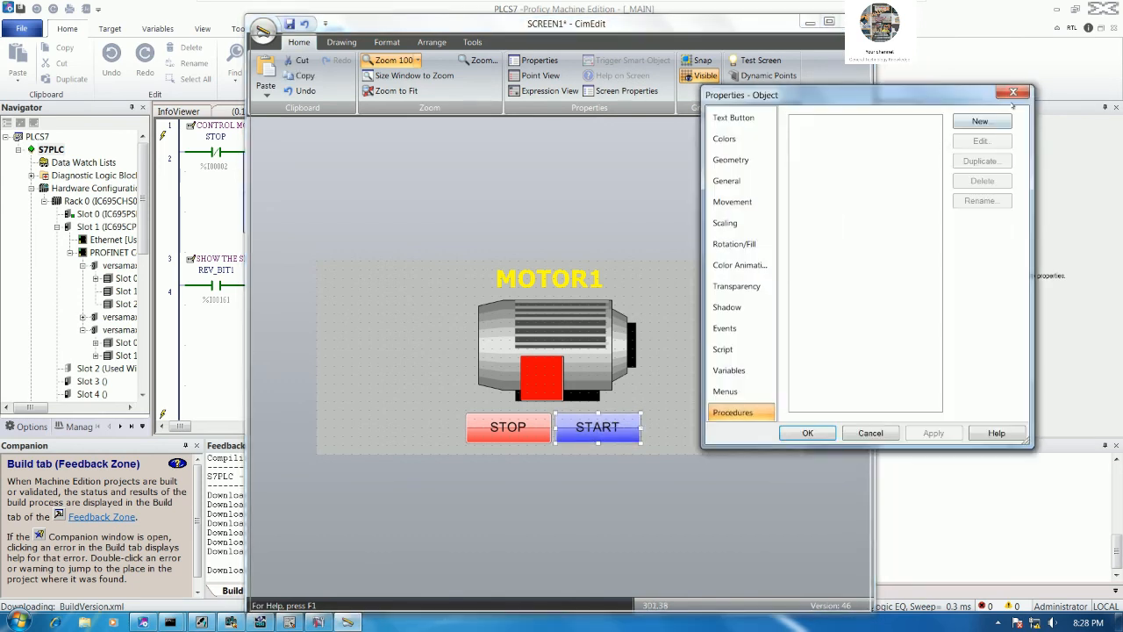
pyautogui.click(1013, 95)
pyautogui.doubleClick(624, 430)
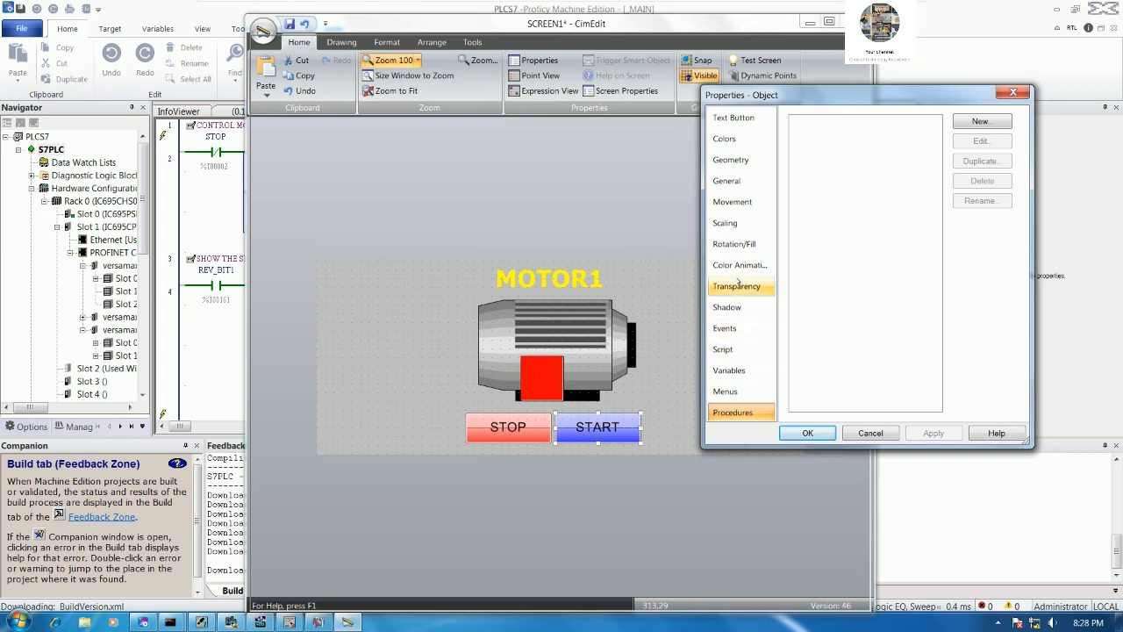
pyautogui.click(733, 327)
pyautogui.click(935, 254)
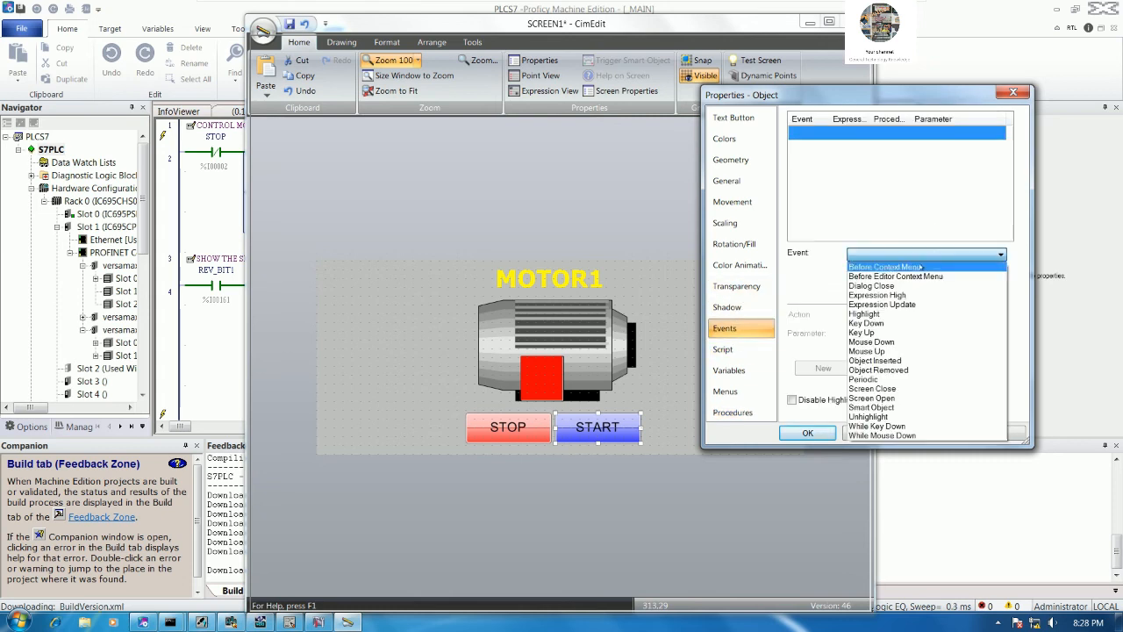
pyautogui.click(912, 351)
# Step: Create a new procedure for the START button's Mouse Up event with an absolute setpoint of 0 on START_HMI
pyautogui.click(1000, 314)
pyautogui.click(1039, 326)
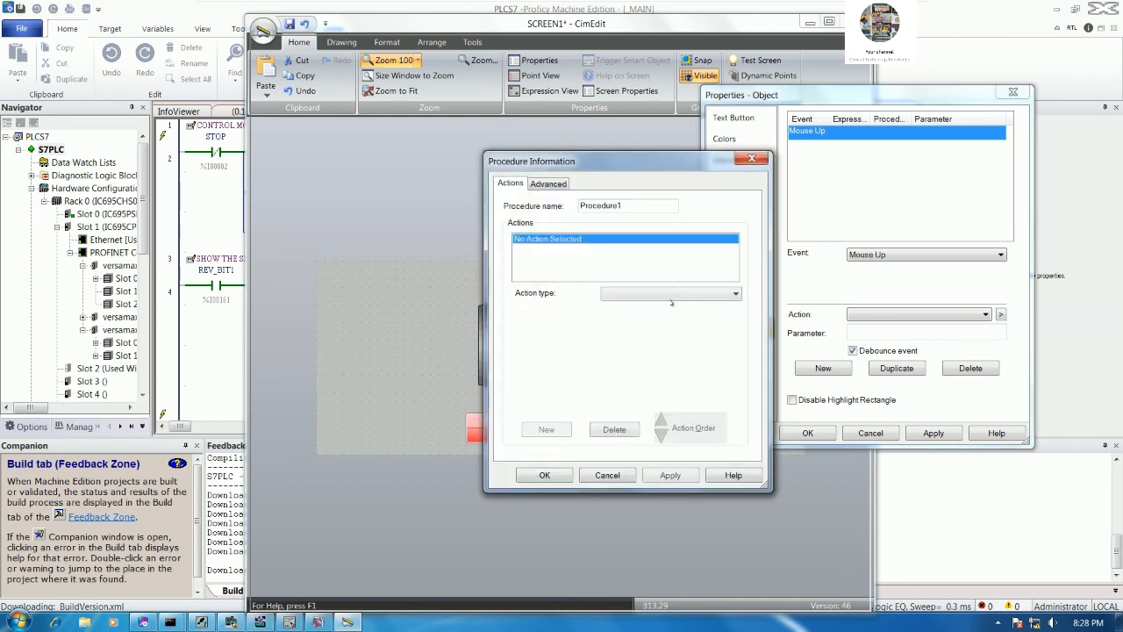
pyautogui.click(671, 293)
pyautogui.click(671, 305)
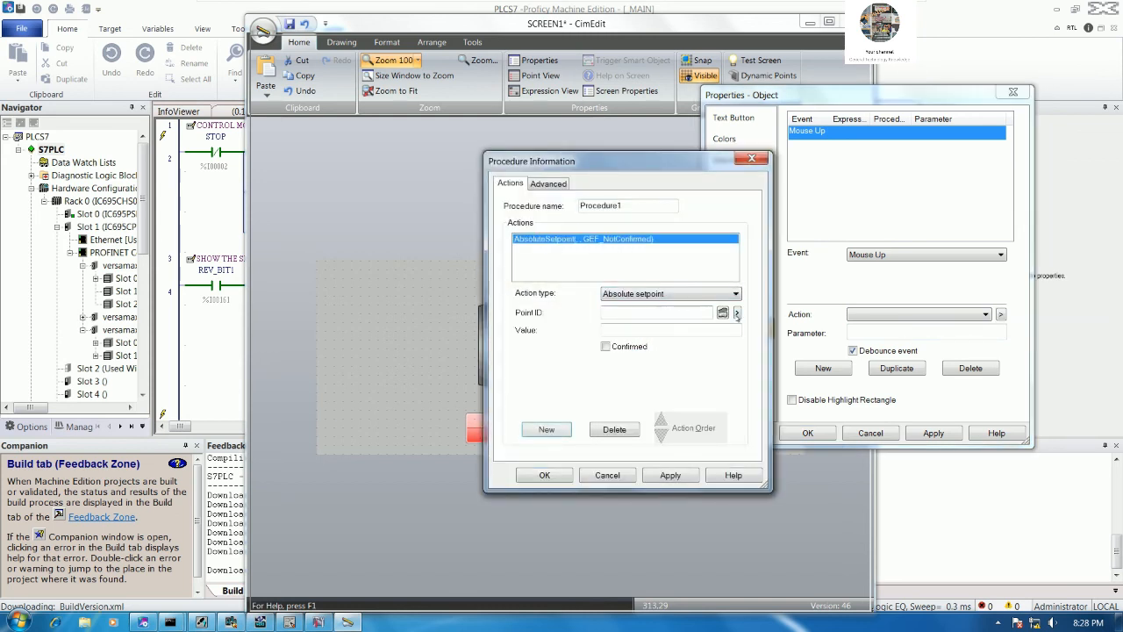
pyautogui.click(737, 314)
pyautogui.click(792, 375)
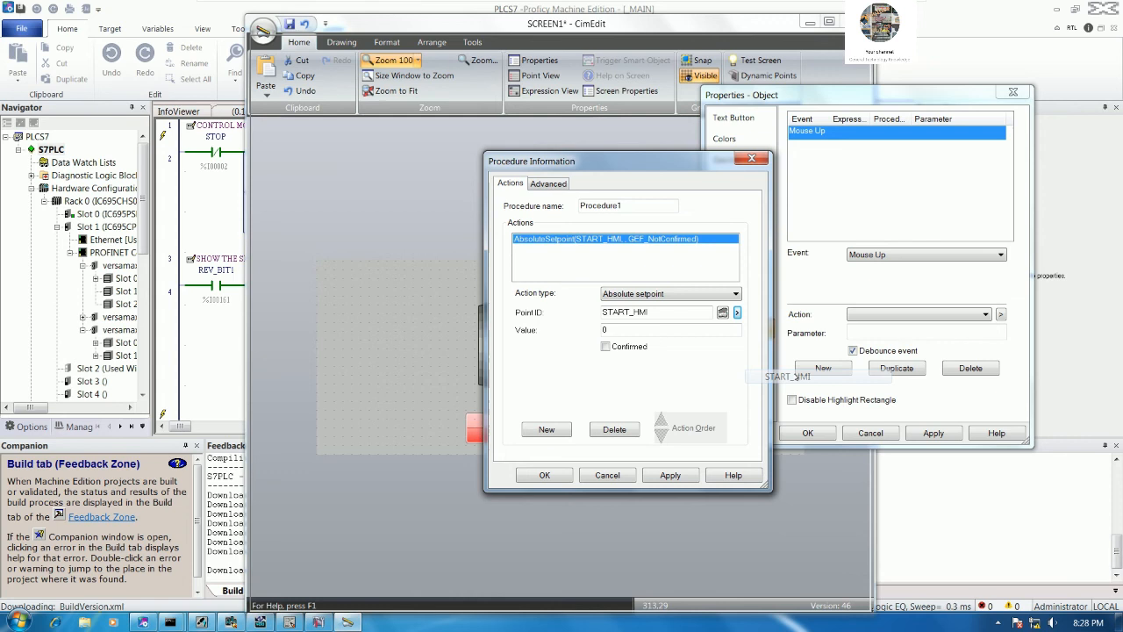
pyautogui.click(544, 474)
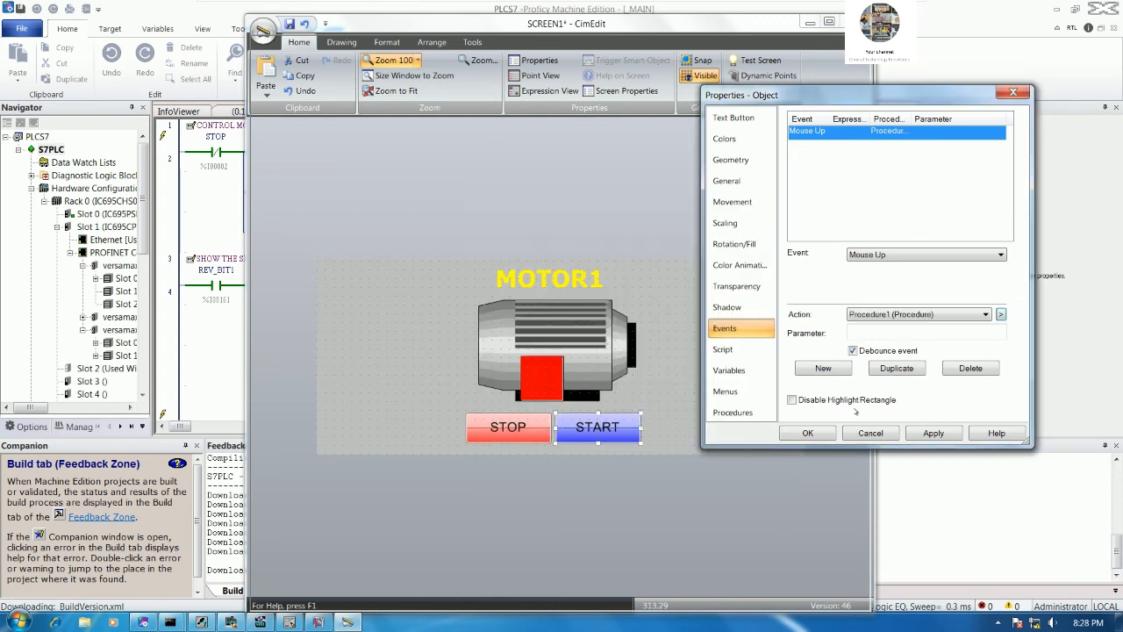
# Step: Add a Mouse Down event to the START button alongside its Mouse Up event
pyautogui.click(829, 368)
pyautogui.click(927, 254)
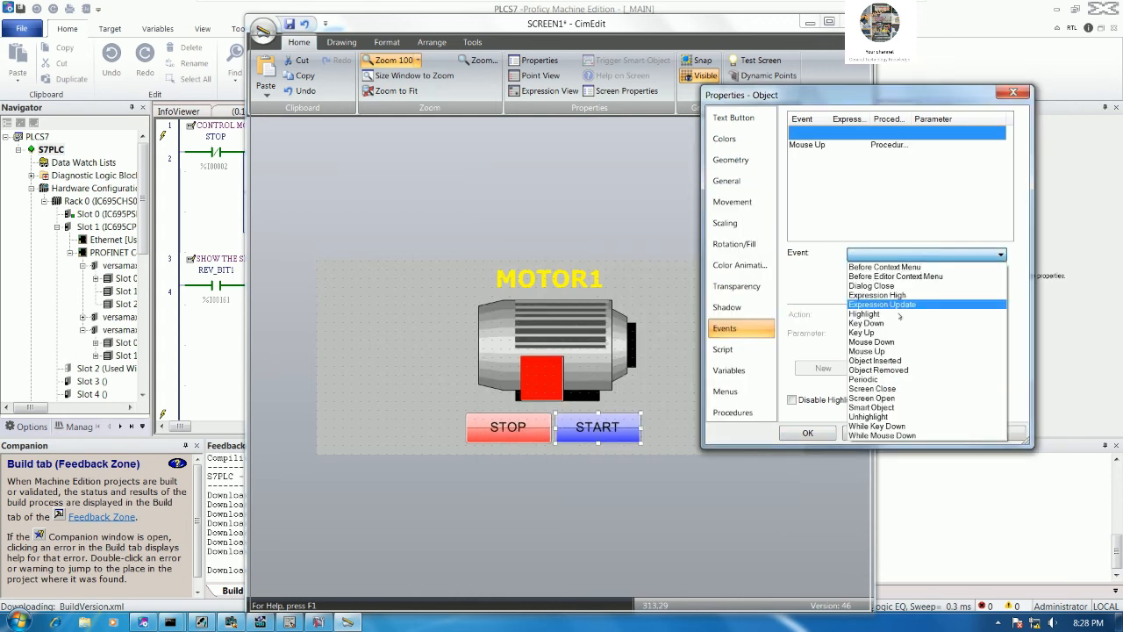
pyautogui.click(877, 341)
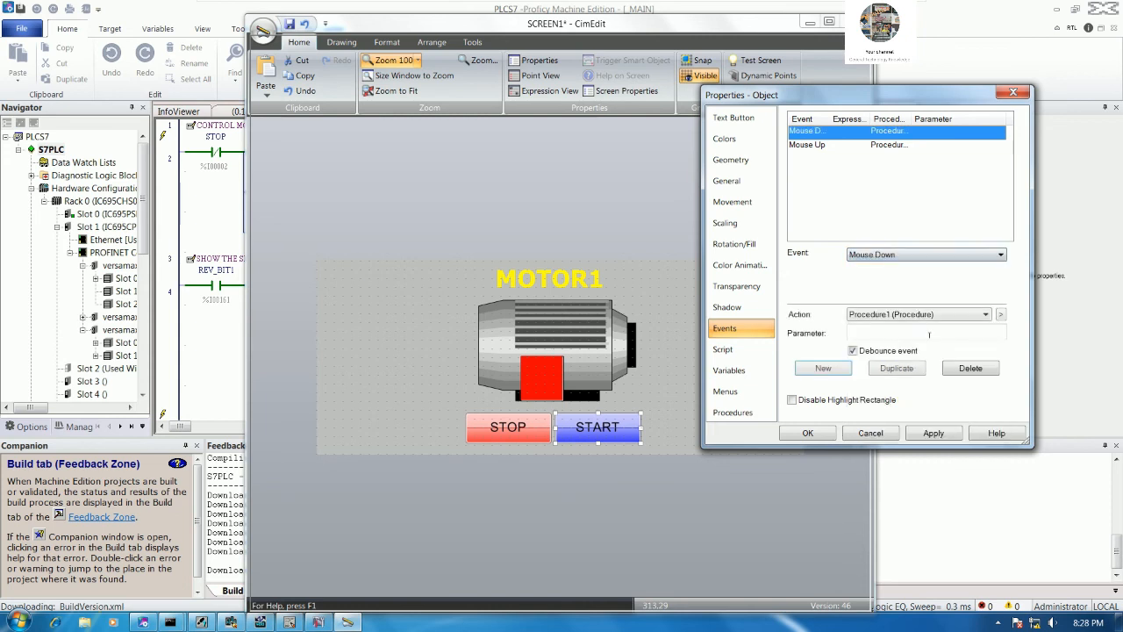
# Step: Create a new procedure for the Mouse Down event with an absolute setpoint of 1 on START_HMI and accept the button's properties
pyautogui.click(1001, 314)
pyautogui.click(1022, 331)
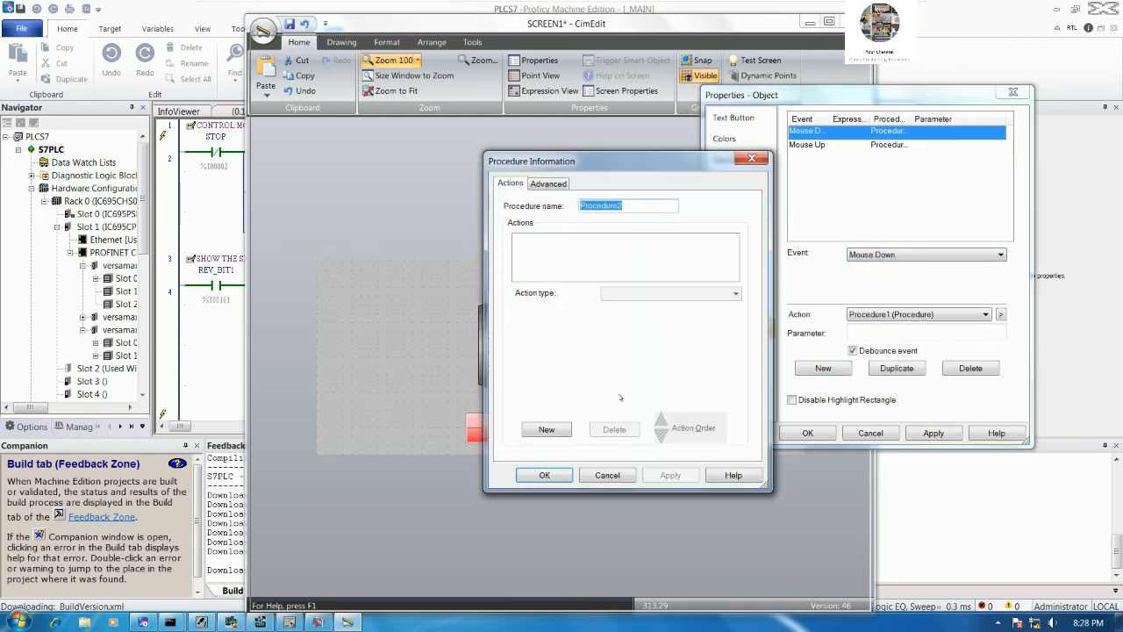
pyautogui.click(546, 429)
pyautogui.click(685, 294)
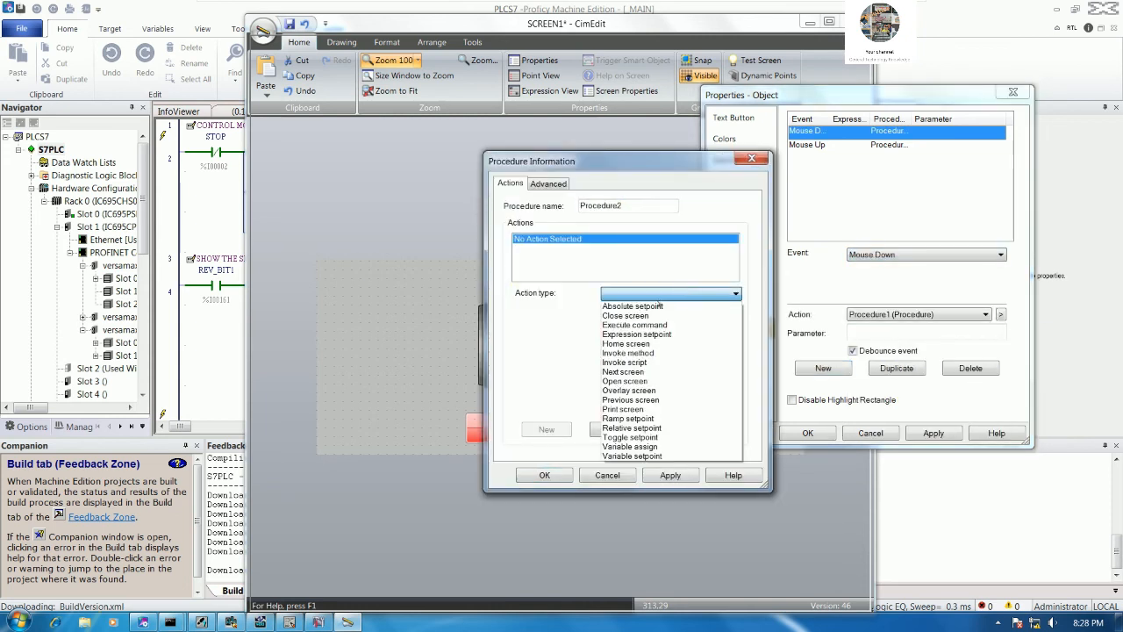
pyautogui.click(662, 305)
pyautogui.click(737, 312)
pyautogui.click(777, 363)
pyautogui.click(634, 330)
pyautogui.write('1')
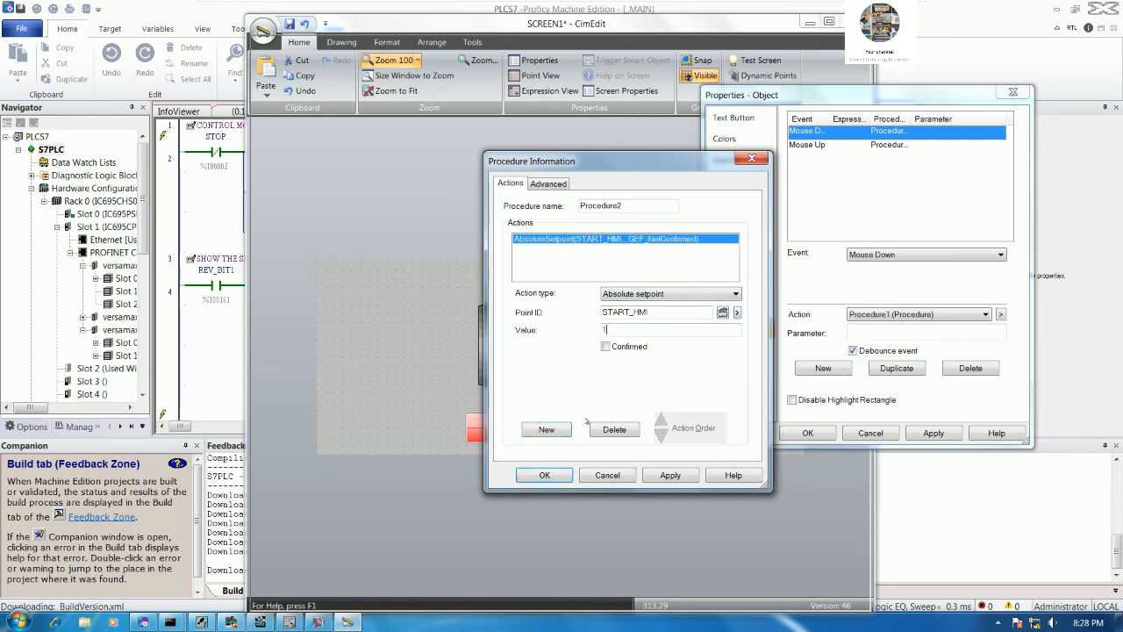
pyautogui.click(545, 475)
pyautogui.press('Return')
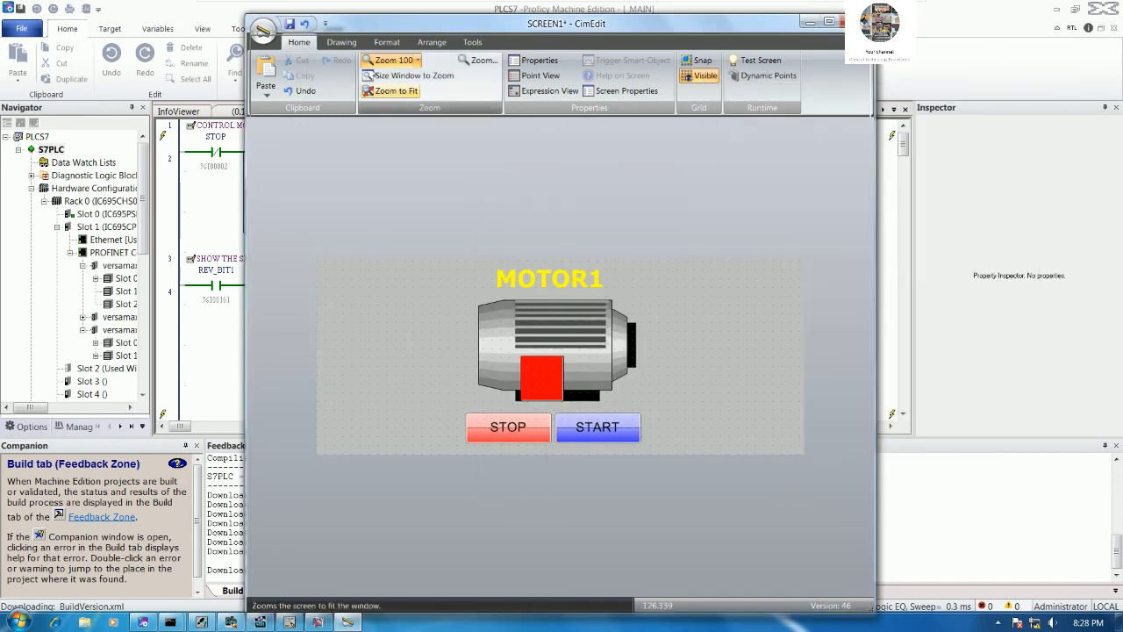
# Step: Save the screen, run it in test mode and place the runtime window below the ladder rungs
pyautogui.click(289, 23)
pyautogui.moveTo(750, 32); pyautogui.dragTo(784, 92)
pyautogui.click(794, 119)
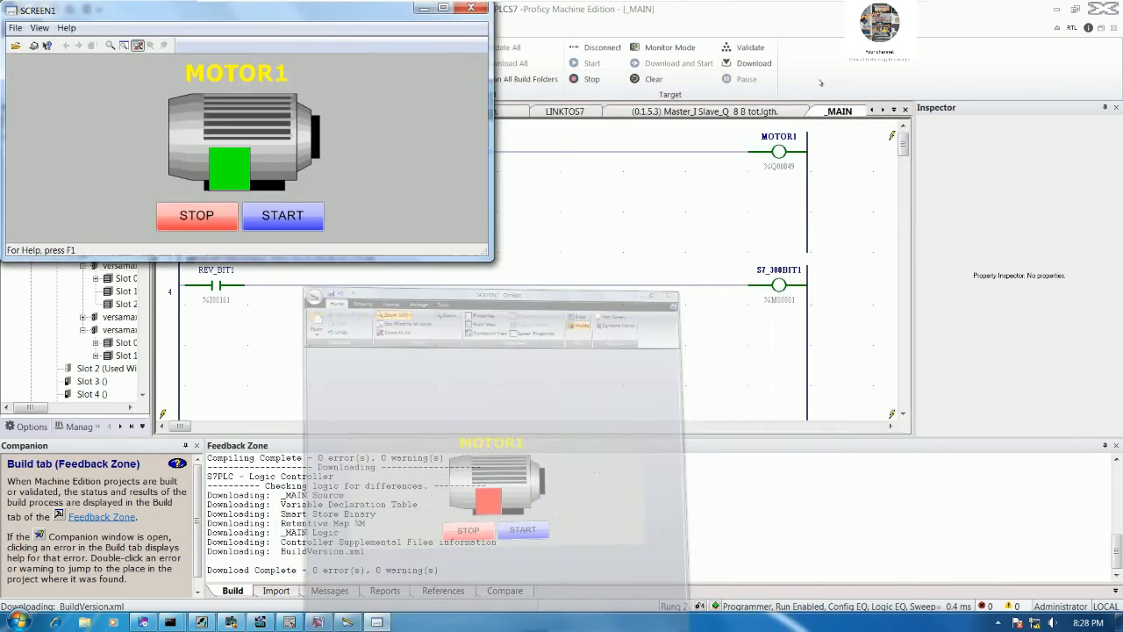
pyautogui.moveTo(394, 14); pyautogui.dragTo(648, 313)
# Step: Test the STOP and START buttons on the running motor screen while watching the ladder logic, finishing with STOP
pyautogui.click(453, 508)
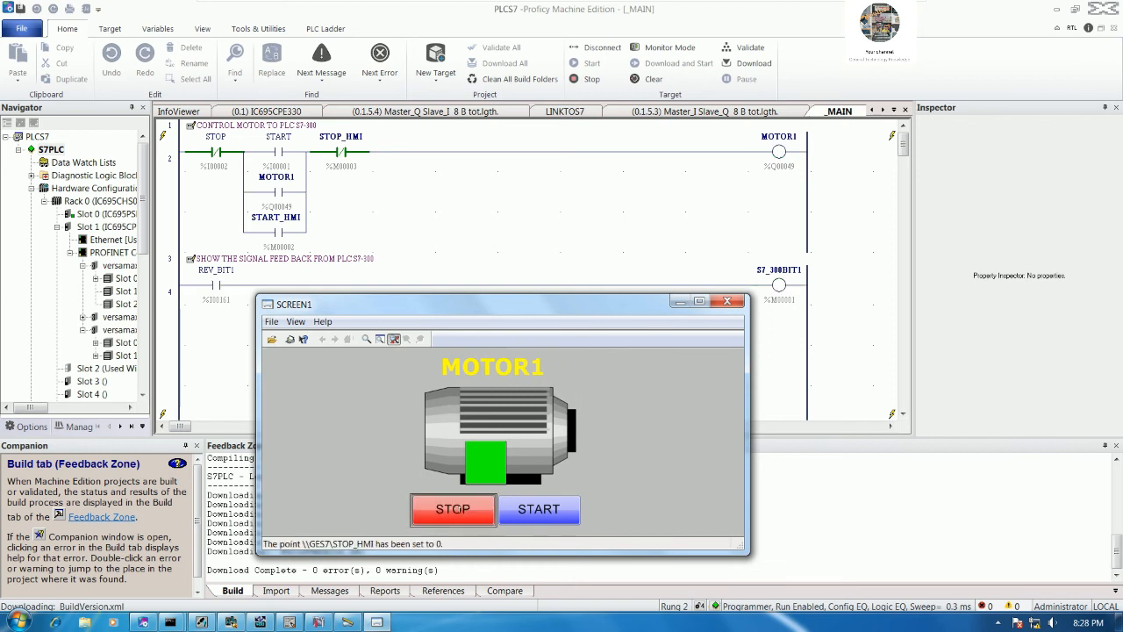
pyautogui.click(552, 509)
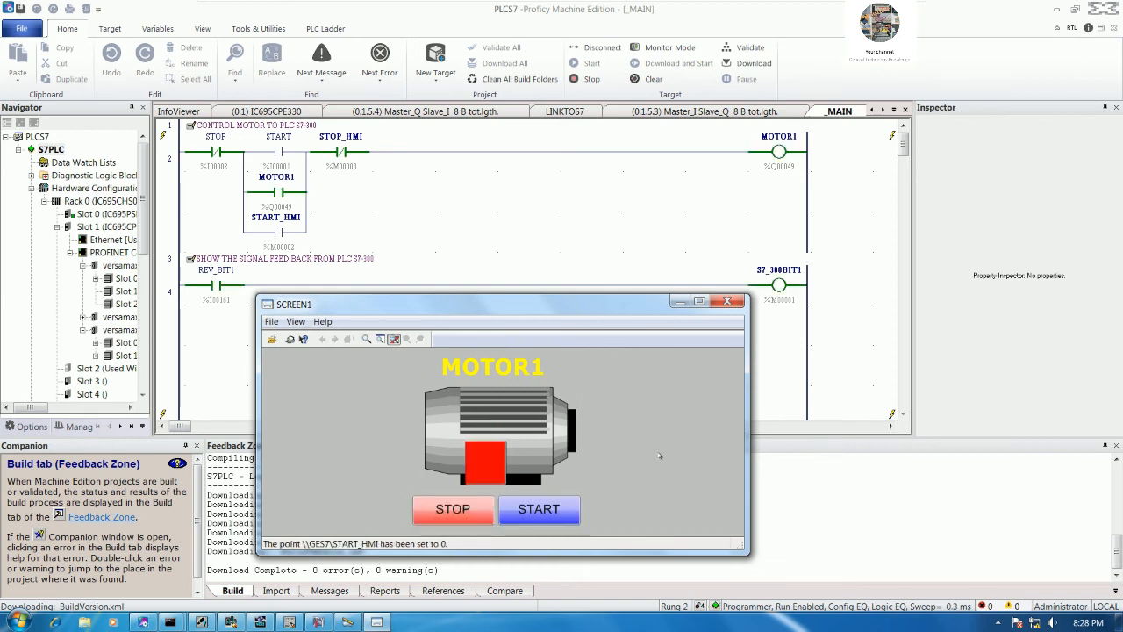
pyautogui.click(460, 510)
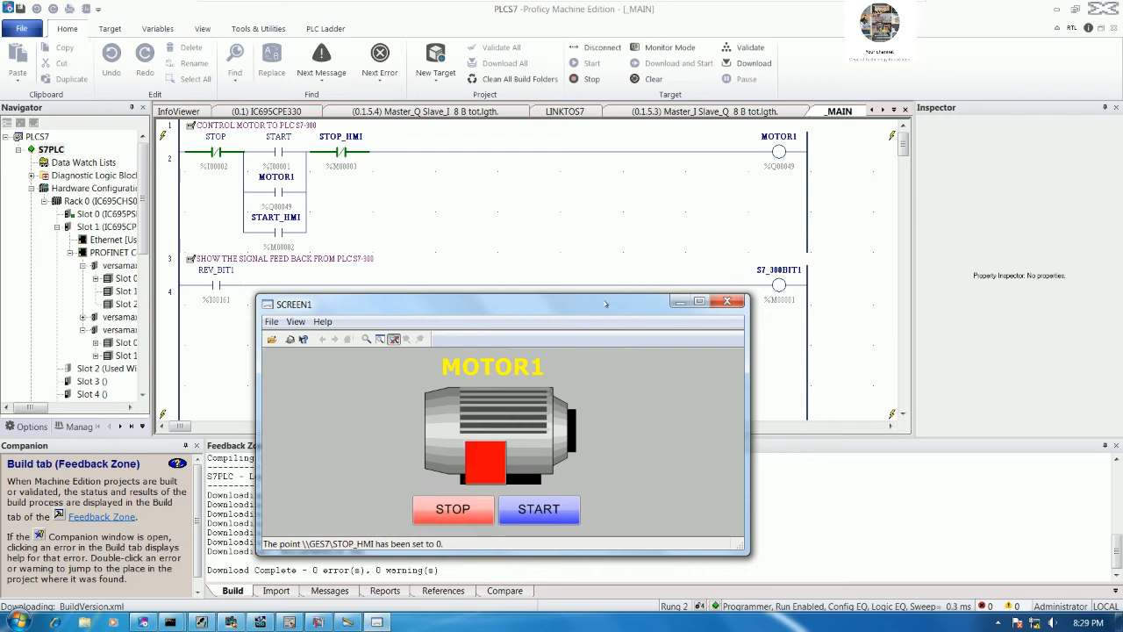
# Step: Minimize the PLC programming window, park the running motor screen in a free corner of the desktop and narrow it
pyautogui.click(1037, 20)
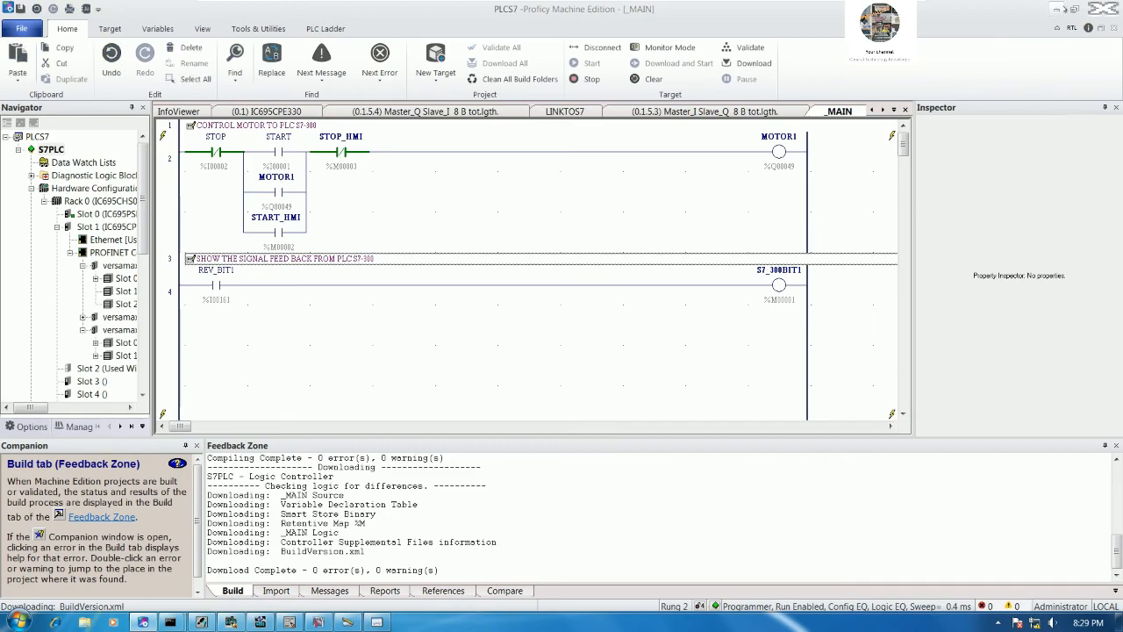
pyautogui.click(1058, 9)
pyautogui.moveTo(608, 309); pyautogui.dragTo(490, 159)
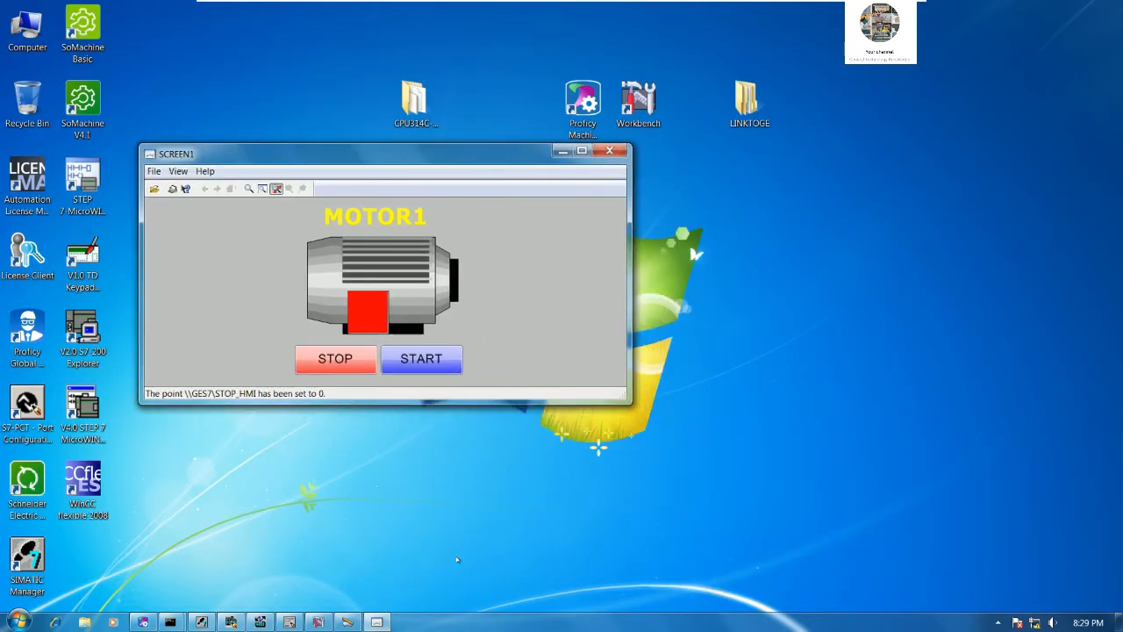
pyautogui.moveTo(493, 157); pyautogui.dragTo(963, 42)
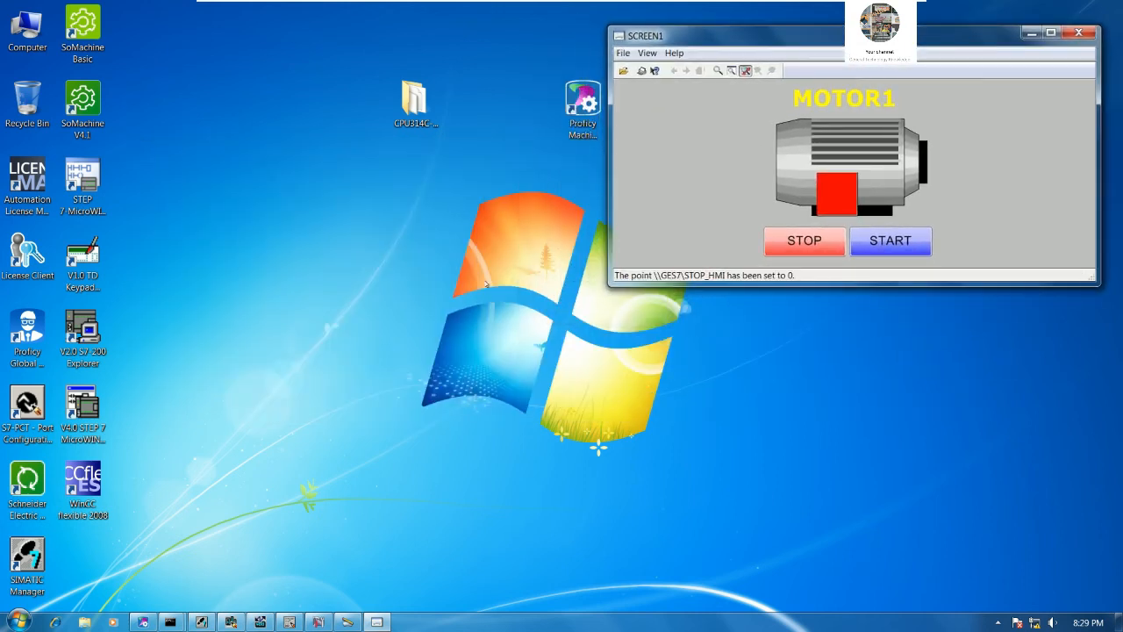
pyautogui.moveTo(605, 227); pyautogui.dragTo(711, 221)
pyautogui.click(672, 167)
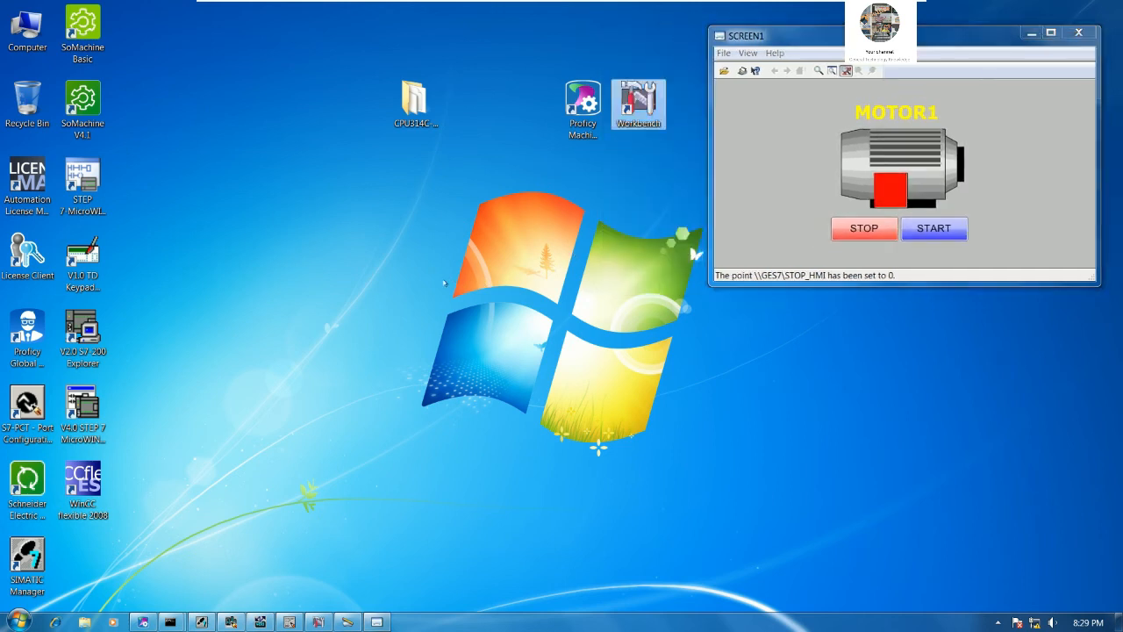
# Step: Launch WinCC flexible 2008, position its window beside the motor screen and create an empty project
pyautogui.click(82, 488)
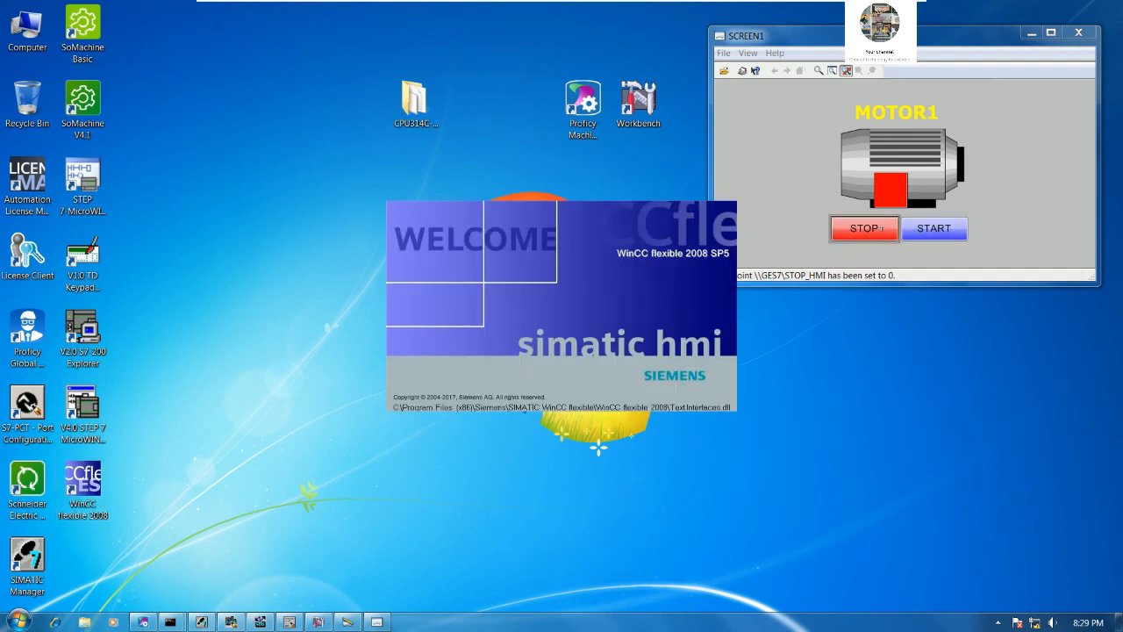
pyautogui.click(920, 236)
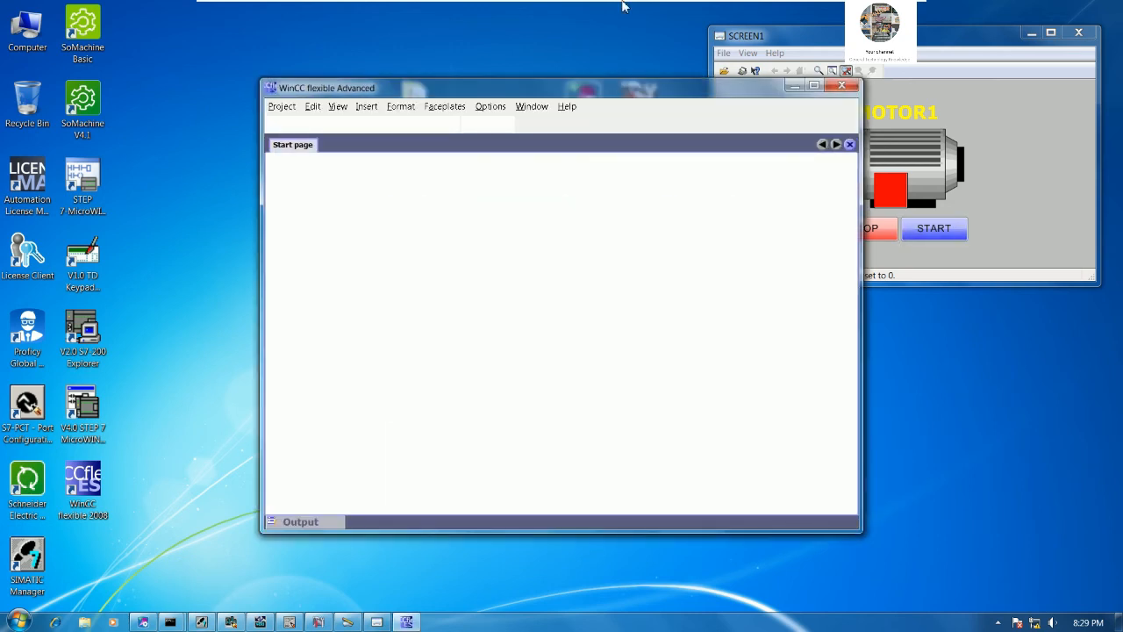
pyautogui.moveTo(593, 90); pyautogui.dragTo(379, 47)
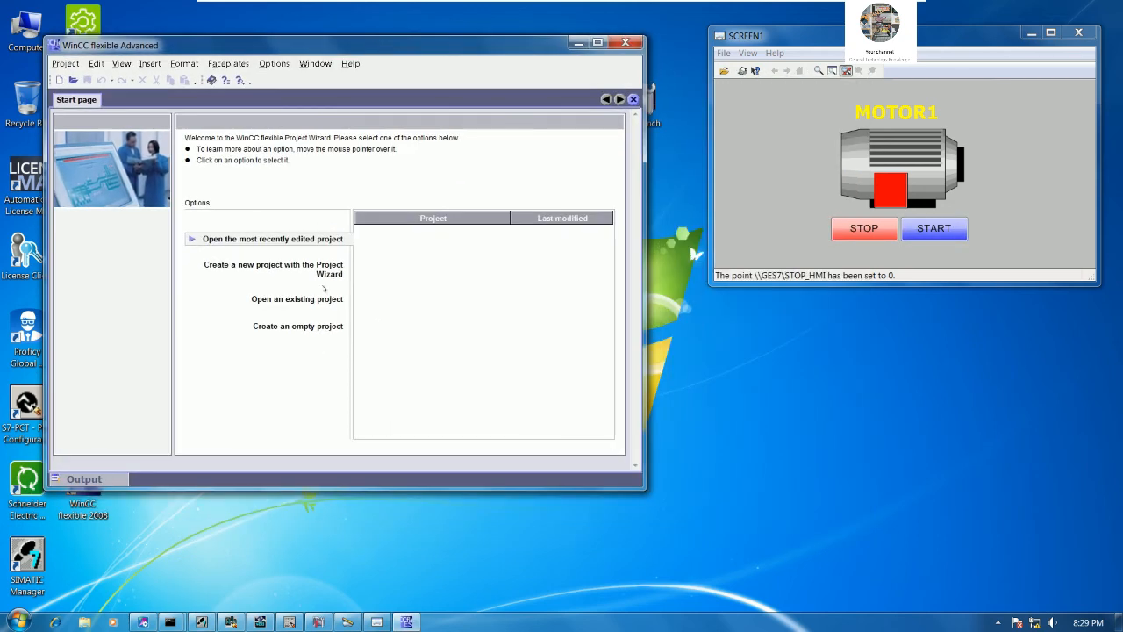
pyautogui.click(307, 326)
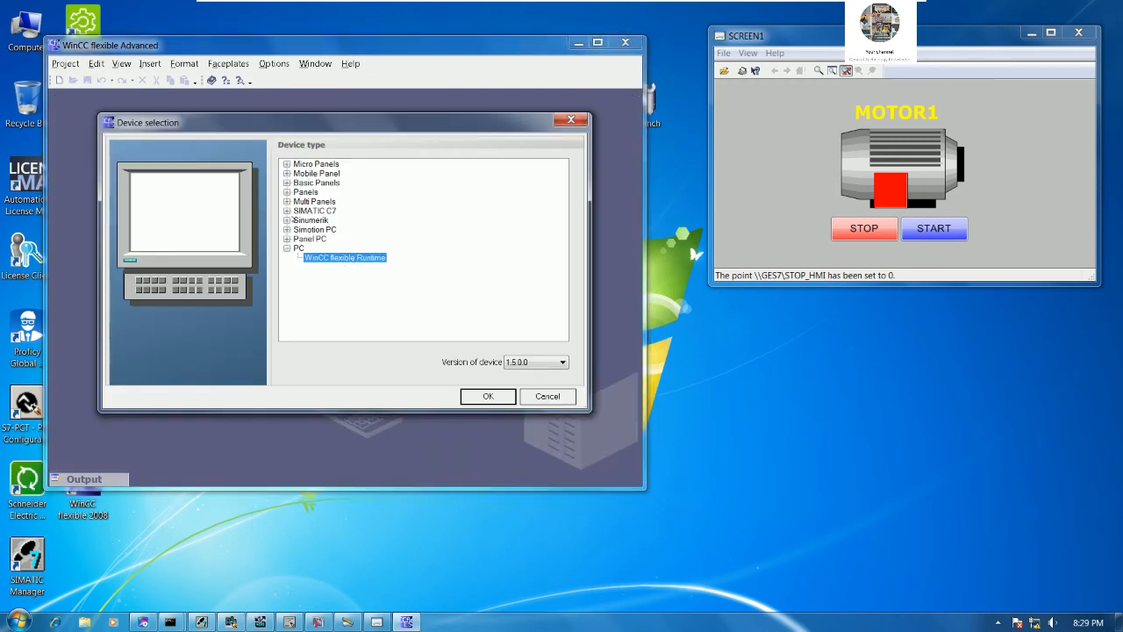
# Step: Choose the MP 277 10" Touch from the 270 series Multi Panels as the project's device
pyautogui.click(286, 202)
pyautogui.click(298, 210)
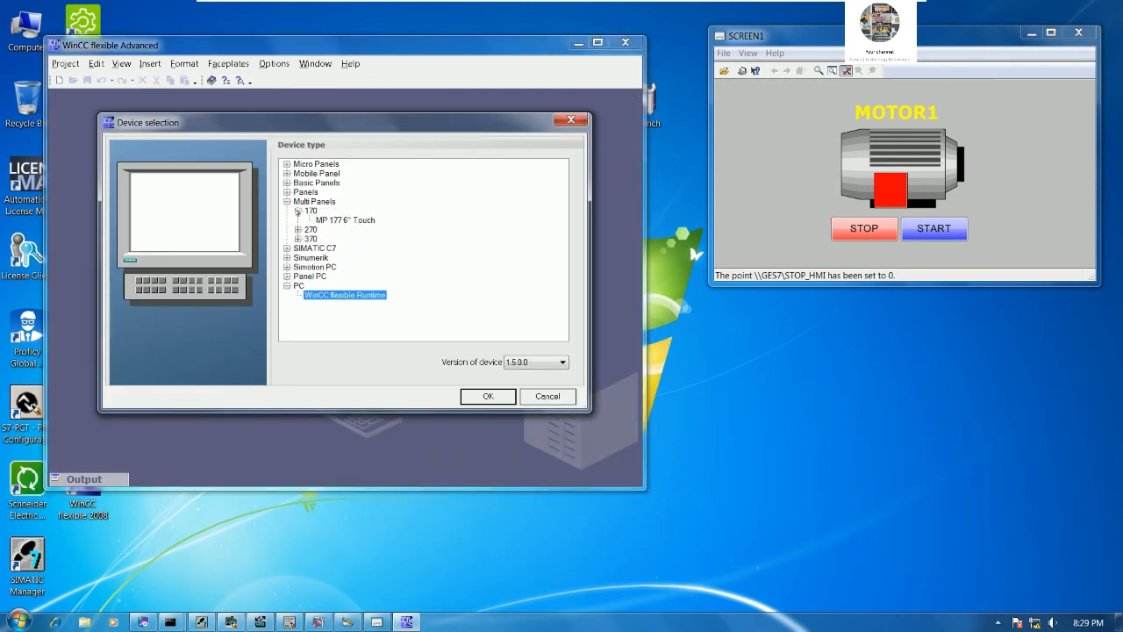
pyautogui.click(298, 229)
pyautogui.scroll(-1, 386, 298)
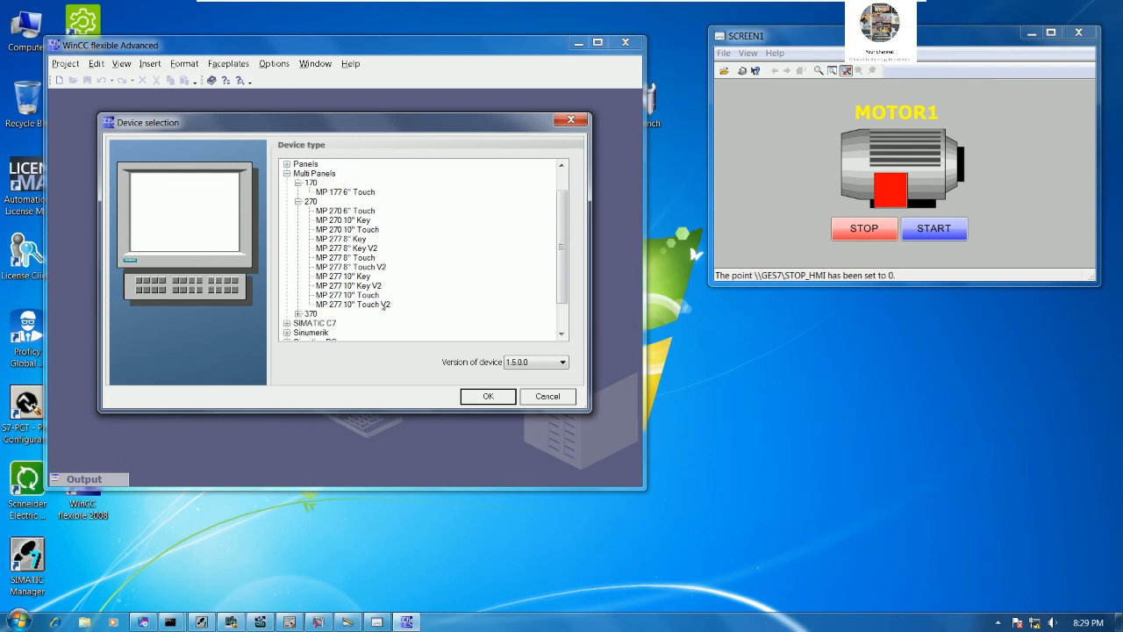
pyautogui.click(344, 295)
pyautogui.click(479, 395)
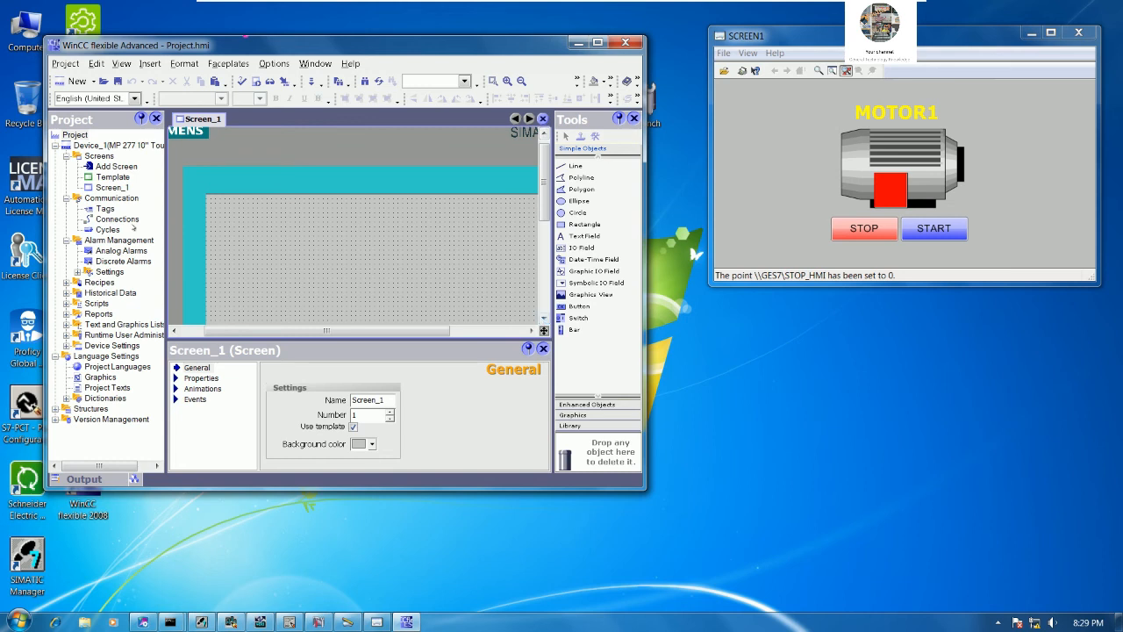
# Step: Add a communication connection named GES7 to the project
pyautogui.doubleClick(117, 219)
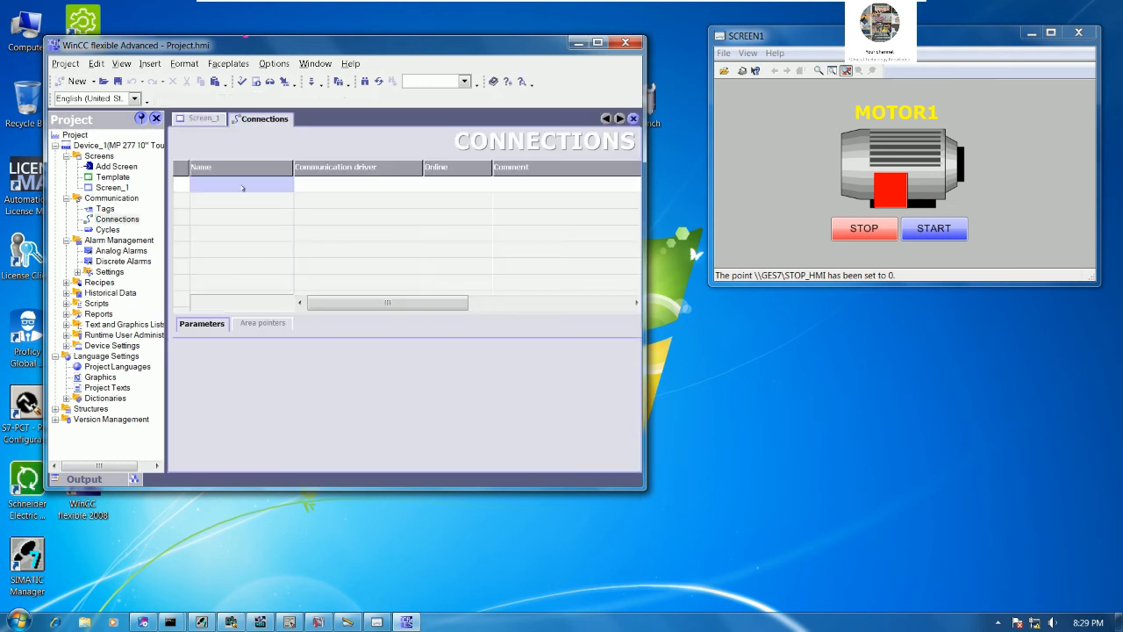
pyautogui.doubleClick(250, 184)
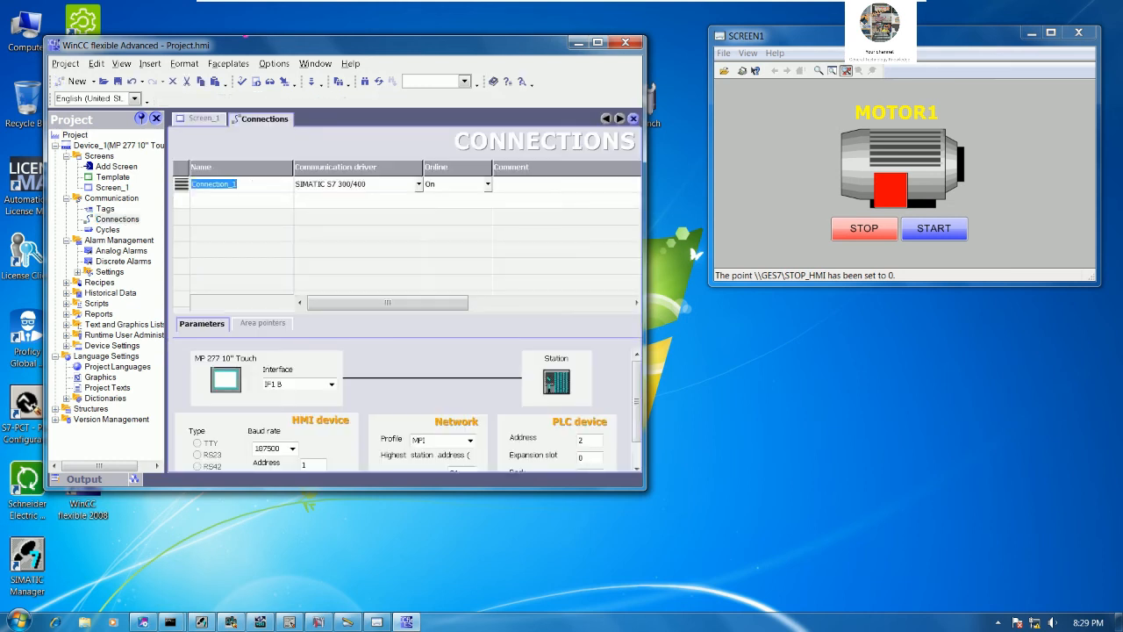
pyautogui.write('GES7')
pyautogui.press('Tab')
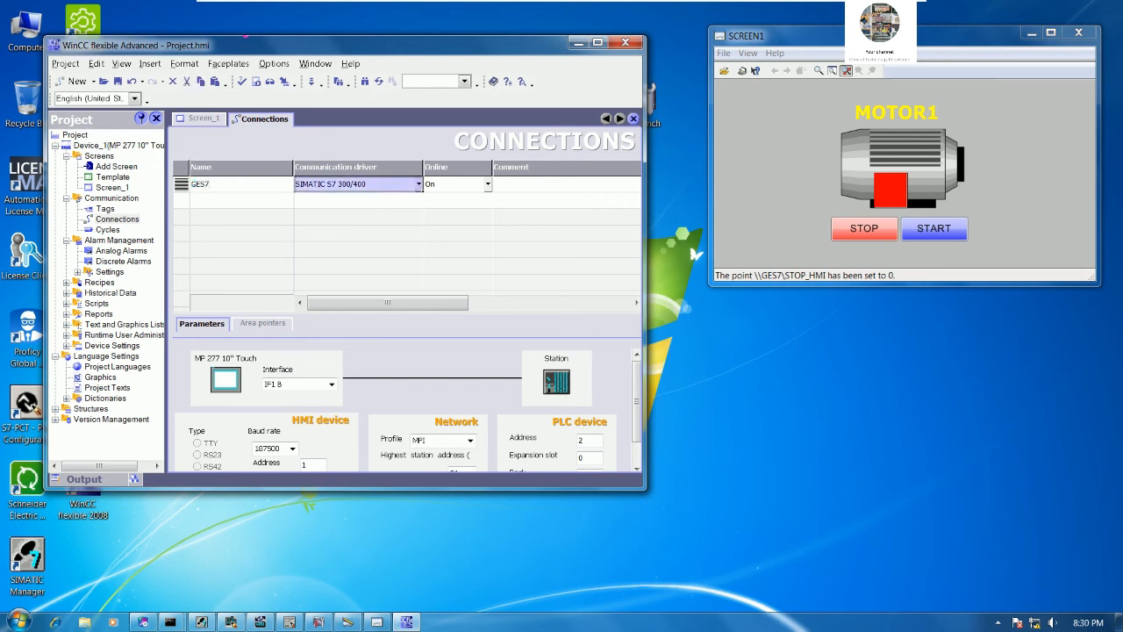
# Step: Set the GES7 connection's interface to Ethernet and the HMI device's IP address to 192.168.0.253
pyautogui.click(330, 384)
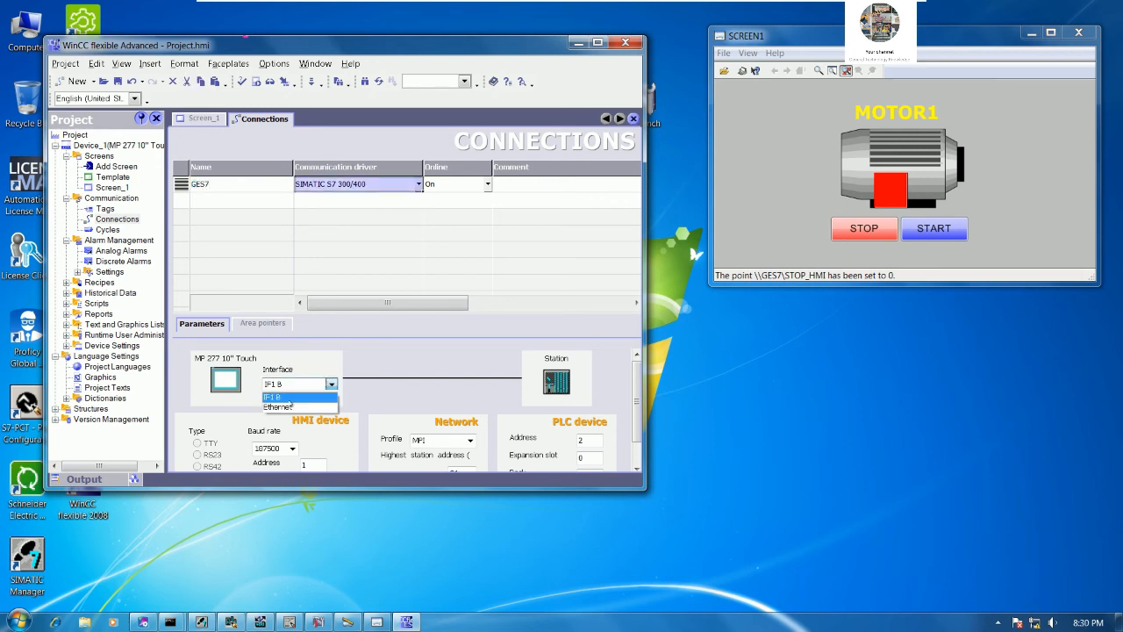
pyautogui.click(286, 406)
pyautogui.moveTo(332, 487); pyautogui.dragTo(346, 590)
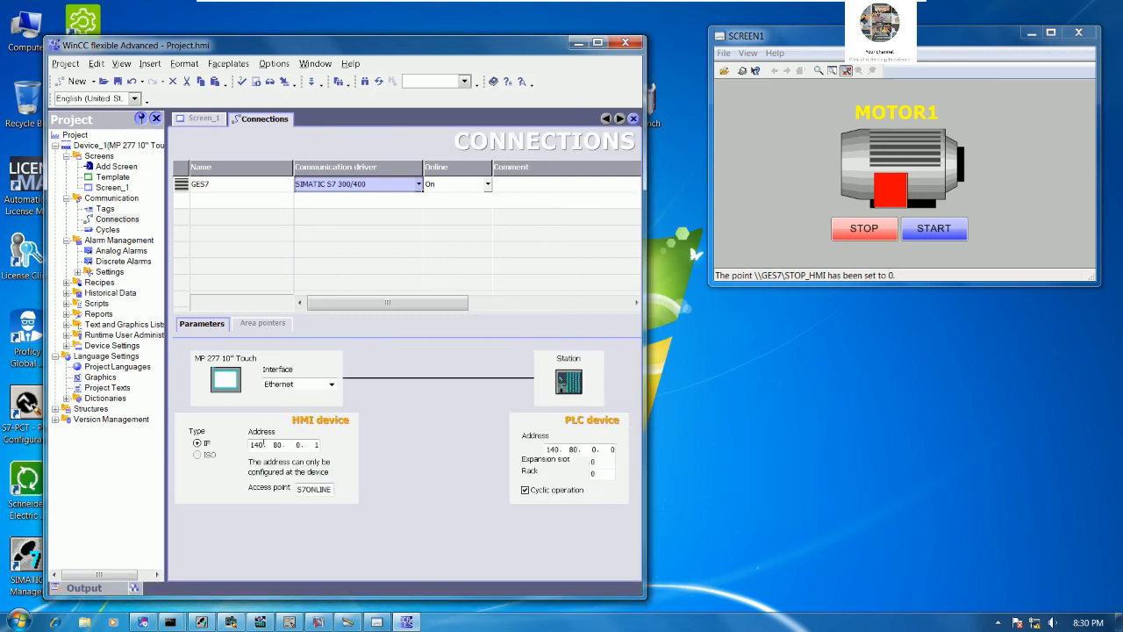
pyautogui.doubleClick(263, 445)
pyautogui.write('192. 168. 0. 25')
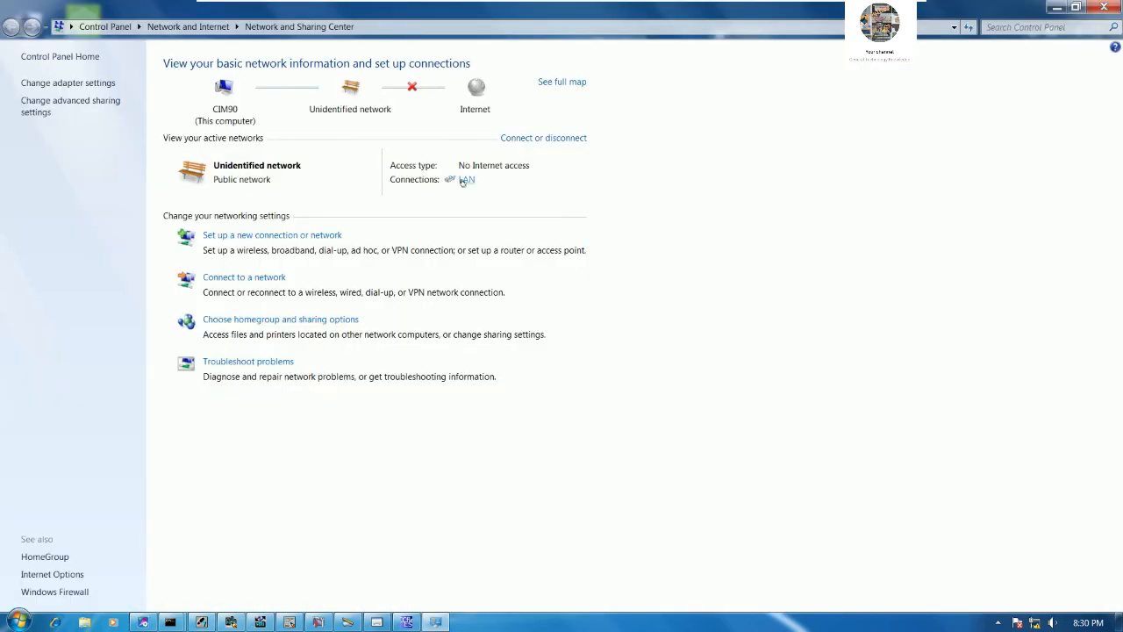
# Step: Check the computer's IPv4 address in the LAN connection's network details
pyautogui.click(464, 181)
pyautogui.click(488, 299)
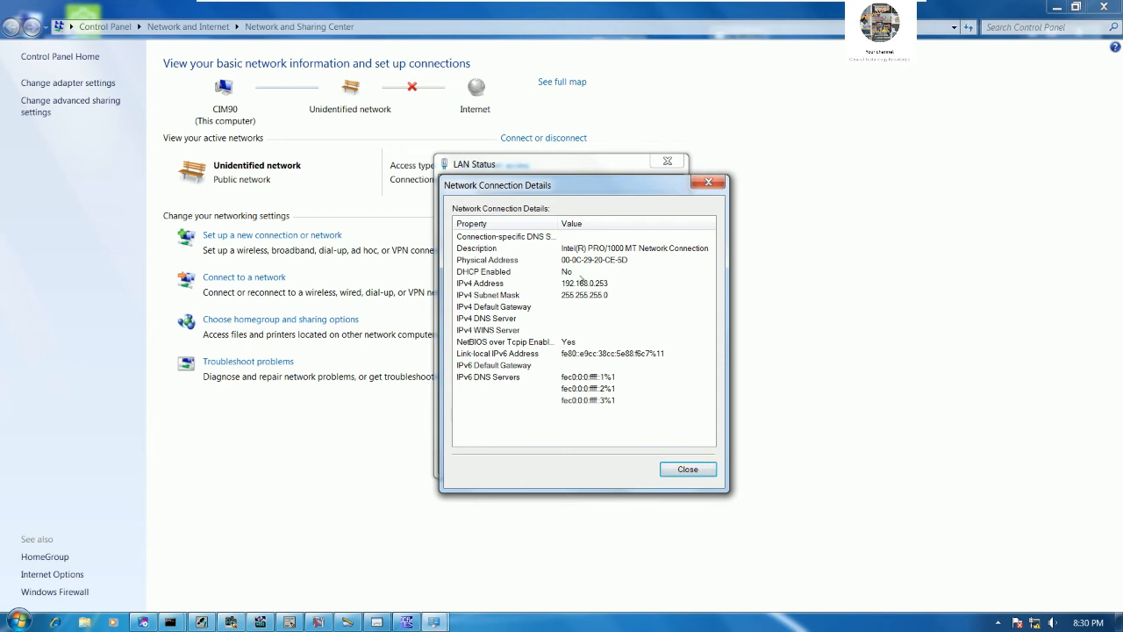
pyautogui.click(693, 283)
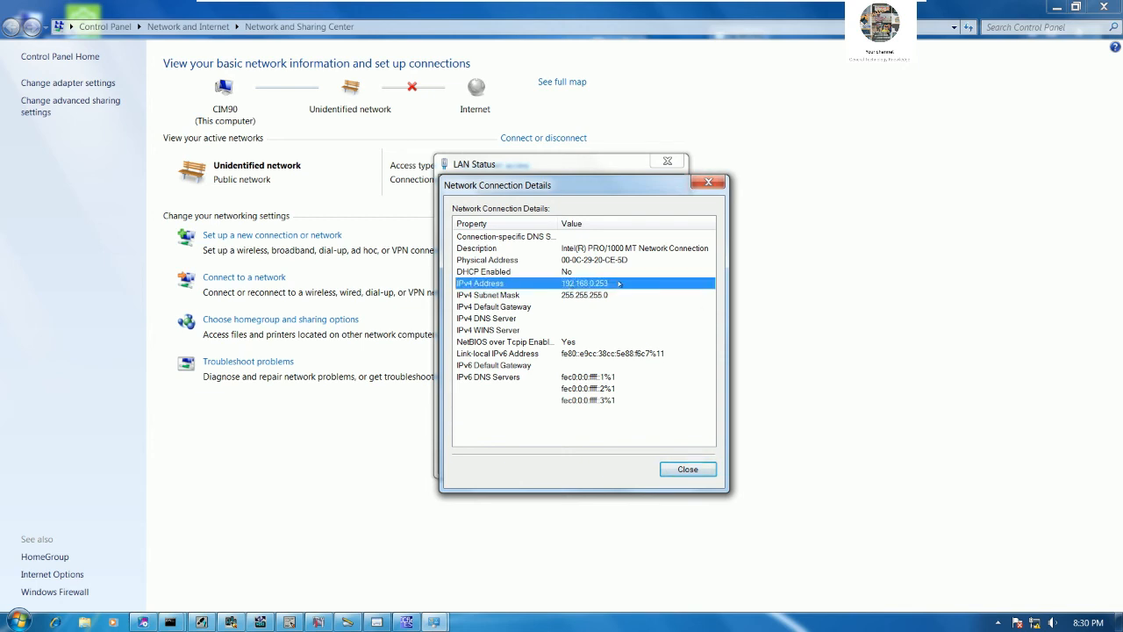
pyautogui.click(708, 181)
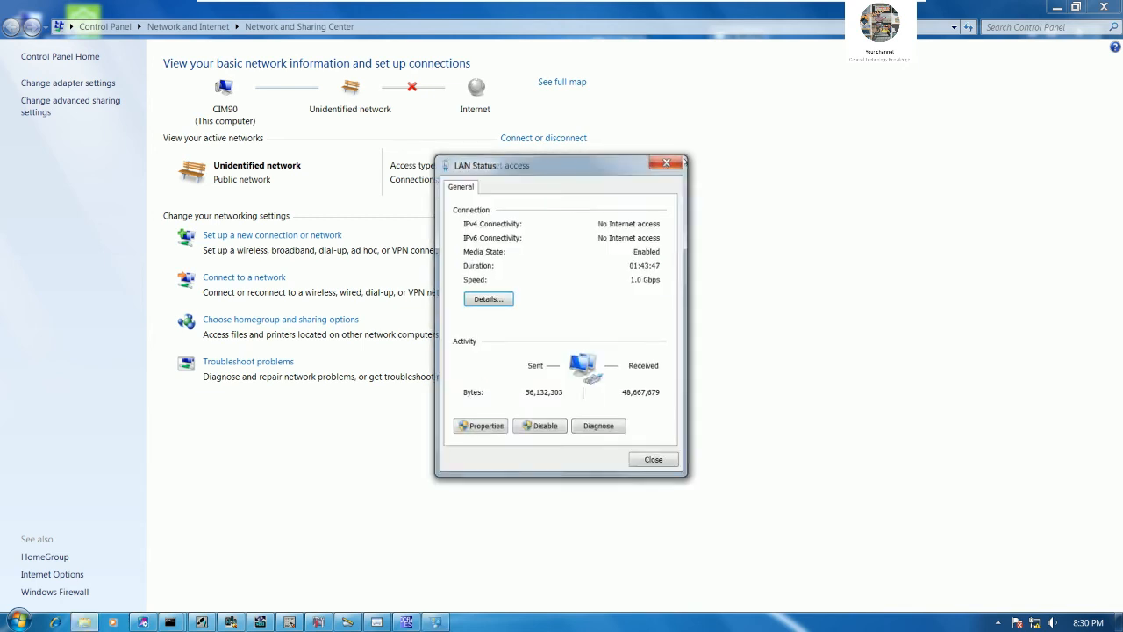
pyautogui.click(680, 162)
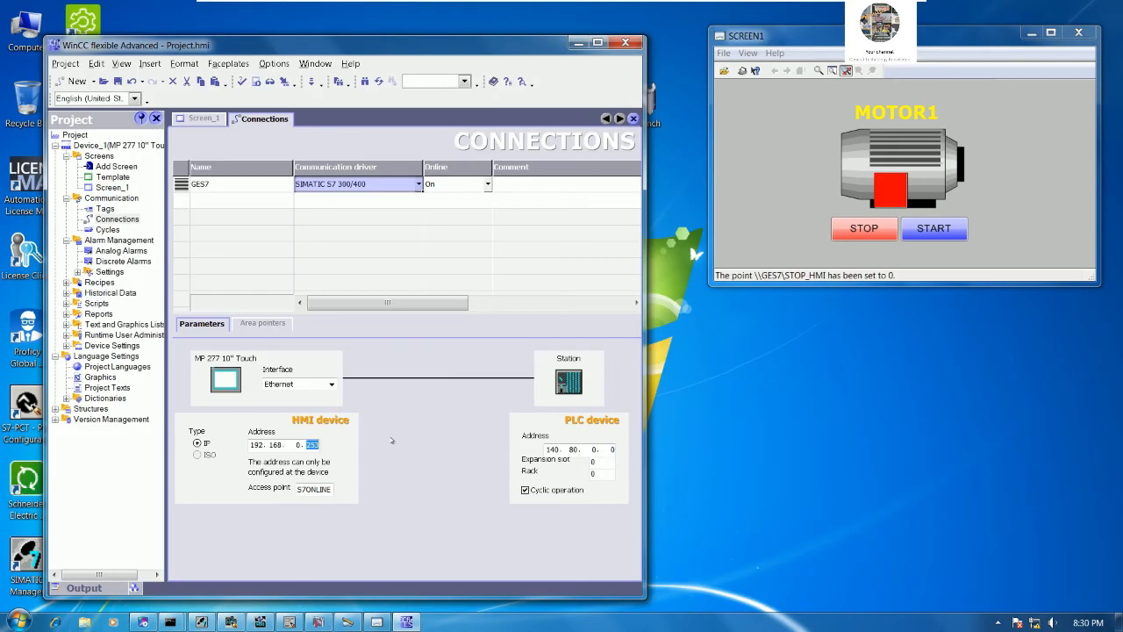
# Step: Set the PLC device's IP address to 192.168.0.1 for the GES7 connection and maximize the project window
pyautogui.click(555, 449)
pyautogui.doubleClick(547, 449)
pyautogui.write('192')
pyautogui.press('.')
pyautogui.write('168')
pyautogui.press('.')
pyautogui.click(597, 42)
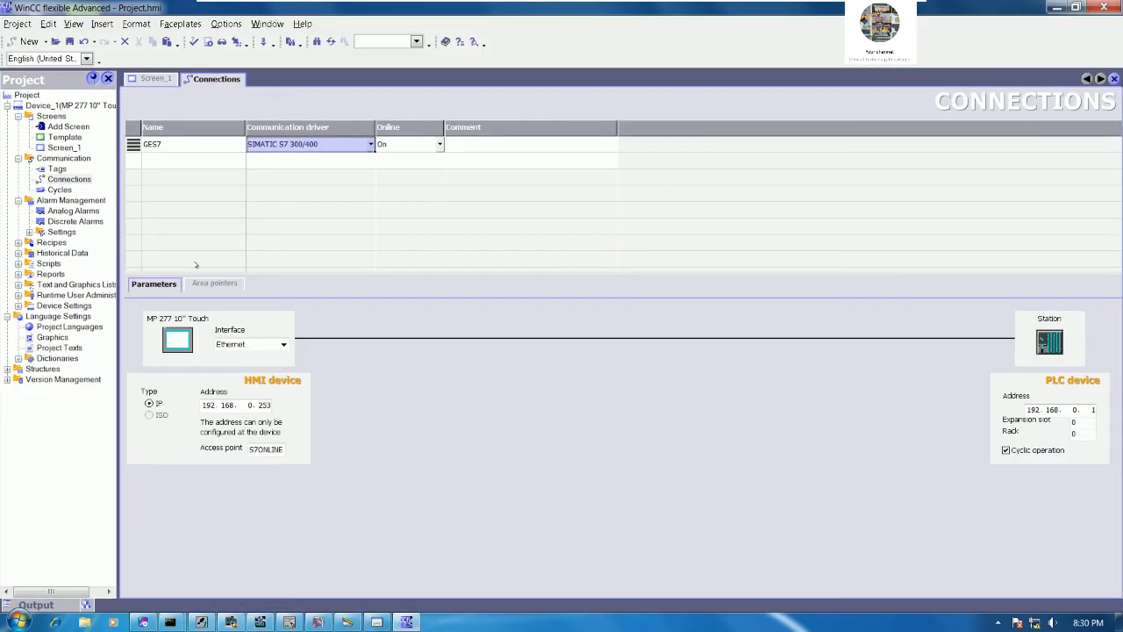
# Step: Review the OB1 ladder logic in the LAD/STL/FBD editor and open the WinCC flexible project's tag table
pyautogui.click(57, 169)
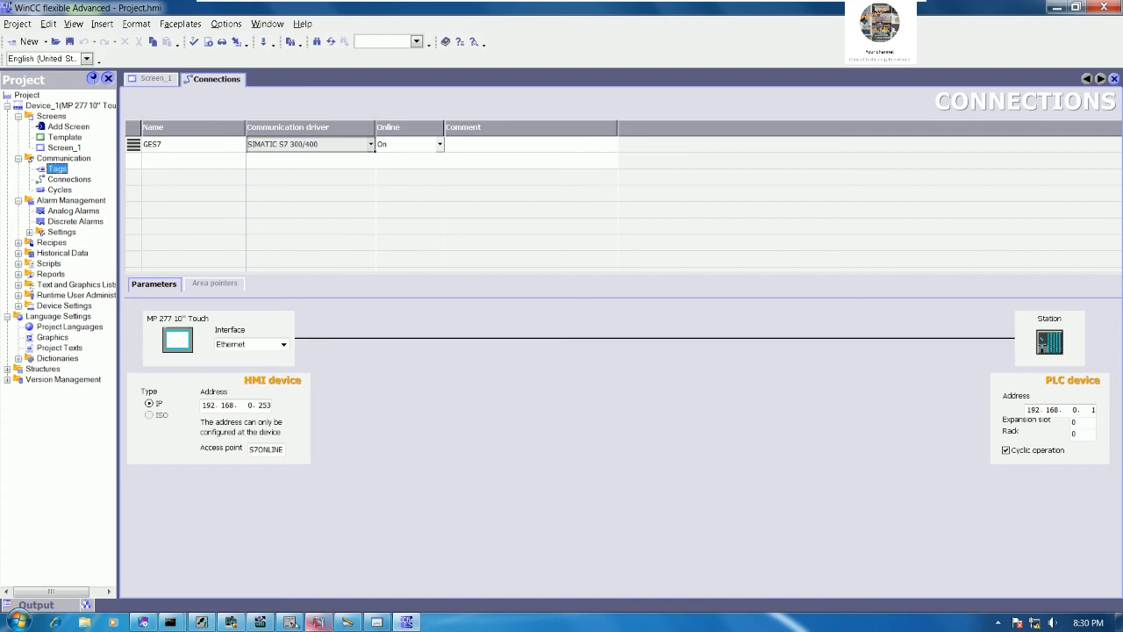
pyautogui.click(317, 621)
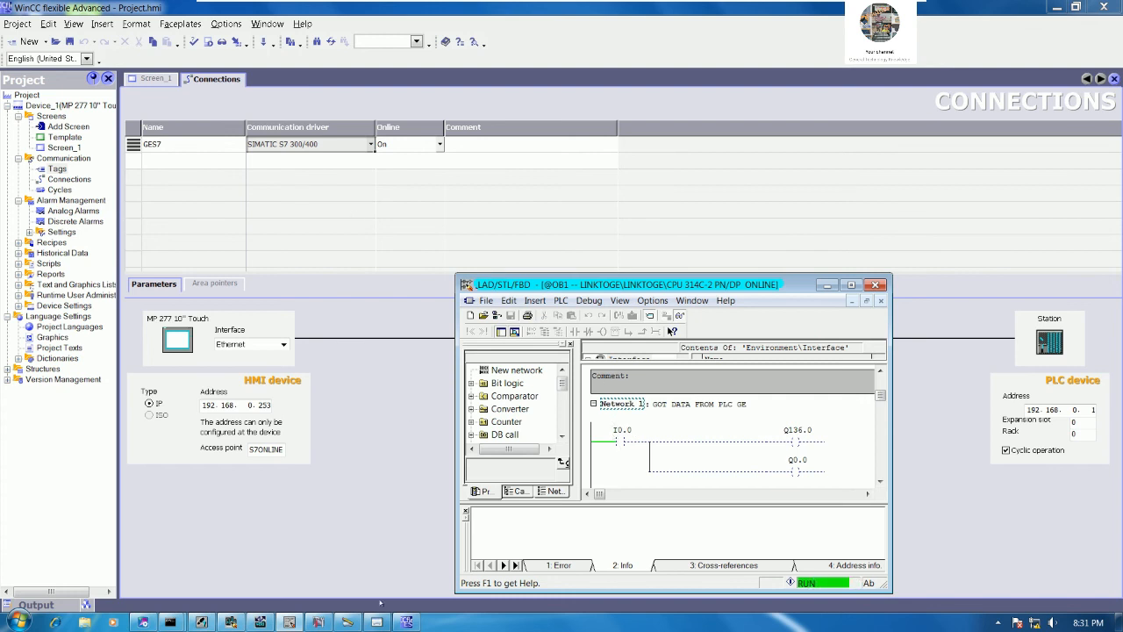
pyautogui.click(446, 465)
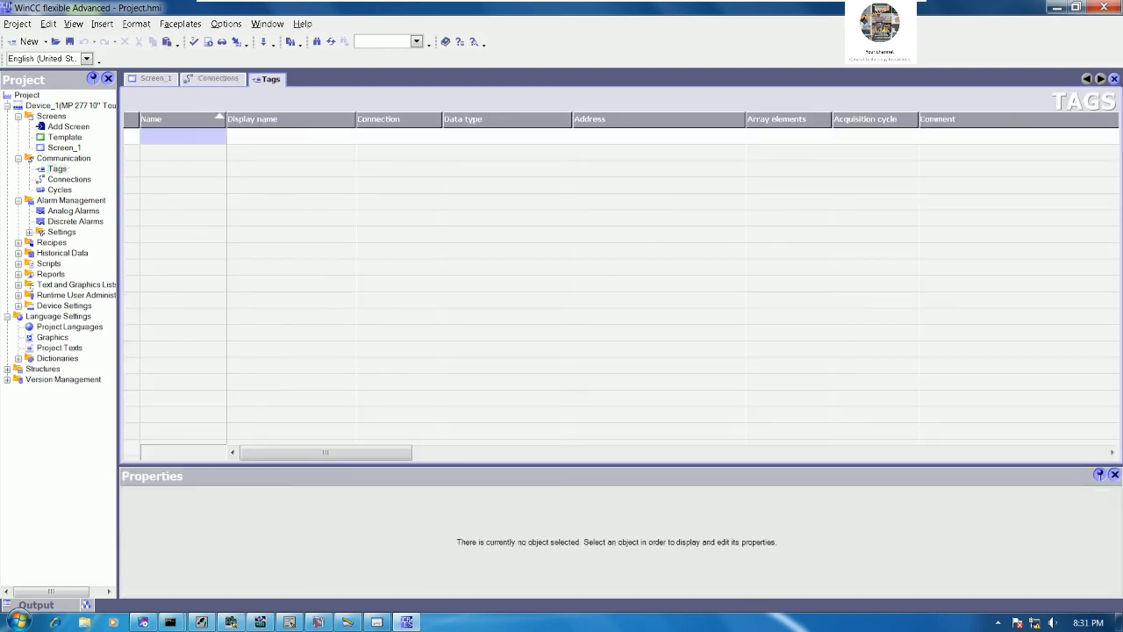
# Step: Create a tag named GEDATABIT1 on the GES7 connection with data type Bool
pyautogui.doubleClick(194, 135)
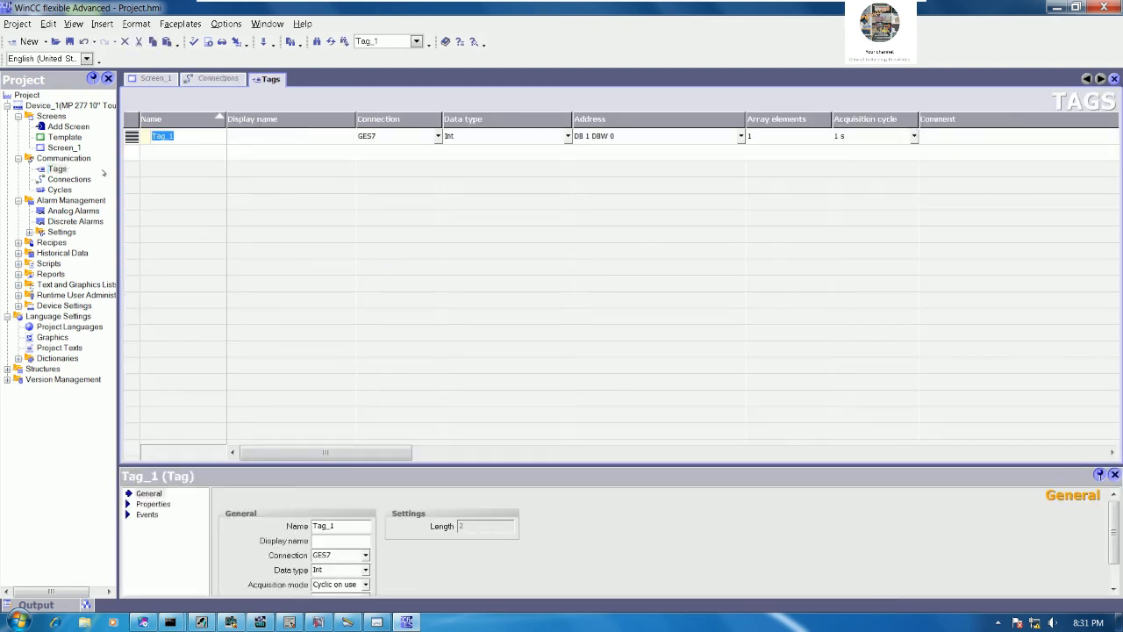
pyautogui.write('GEDATABIT1')
pyautogui.press('Tab')
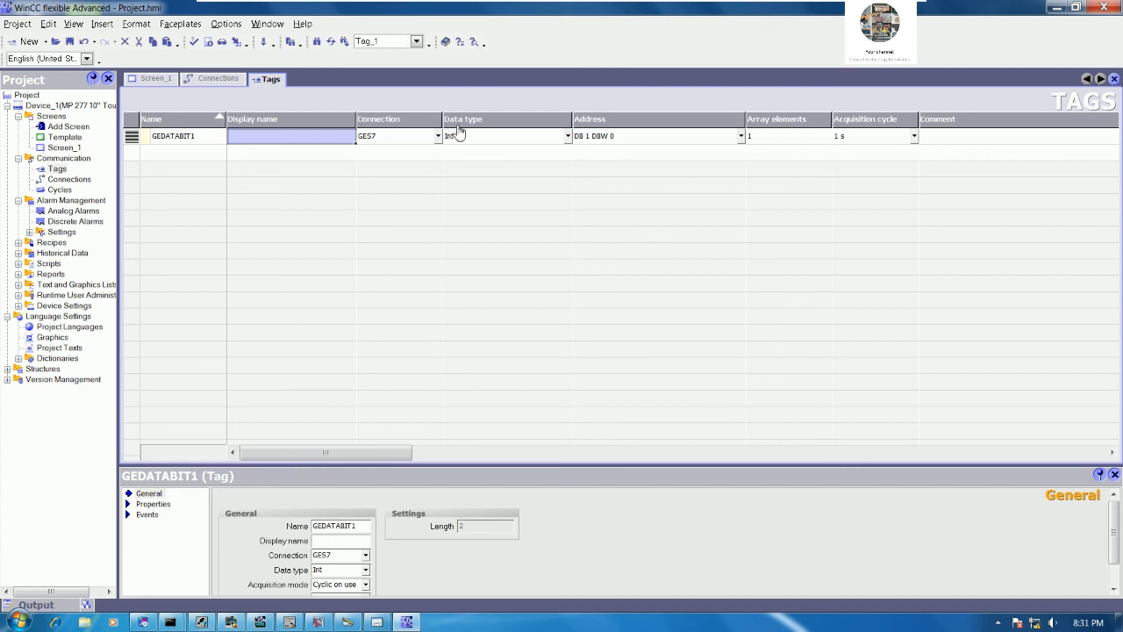
pyautogui.click(568, 136)
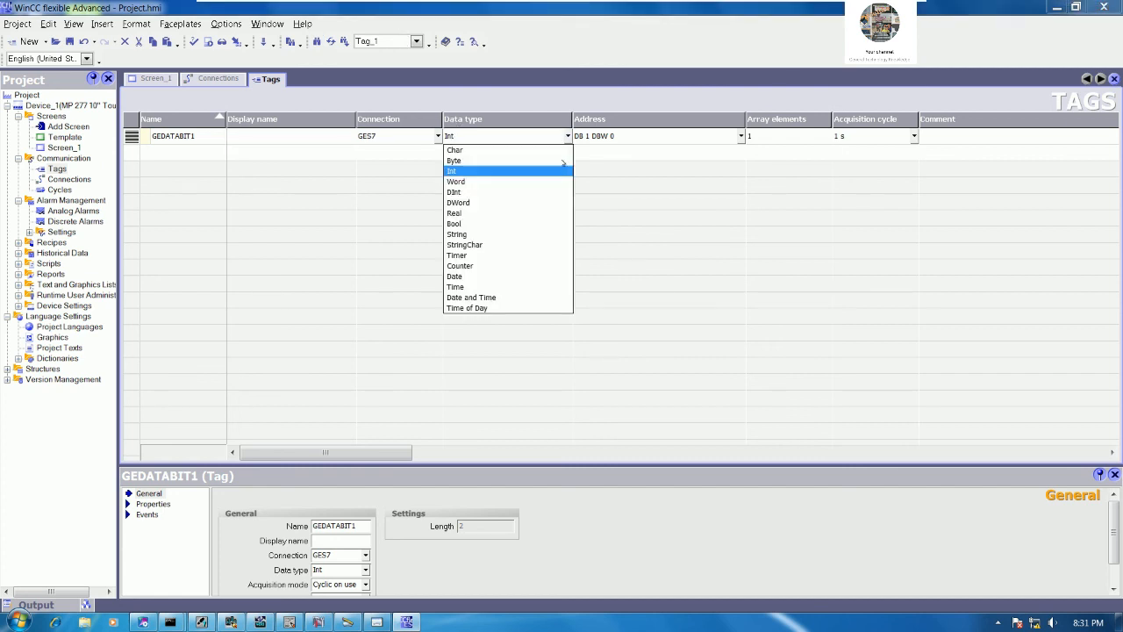
pyautogui.click(469, 225)
pyautogui.press('Tab')
# Step: Set the GEDATABIT1 tag's address to input I 0.0
pyautogui.click(740, 137)
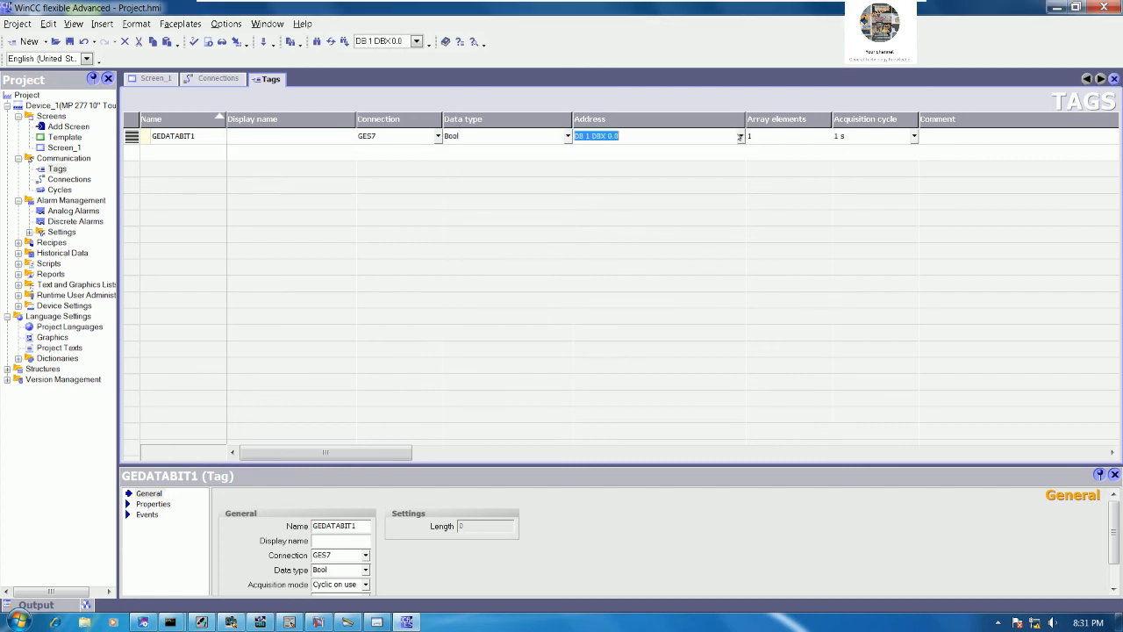
pyautogui.click(739, 137)
pyautogui.click(682, 158)
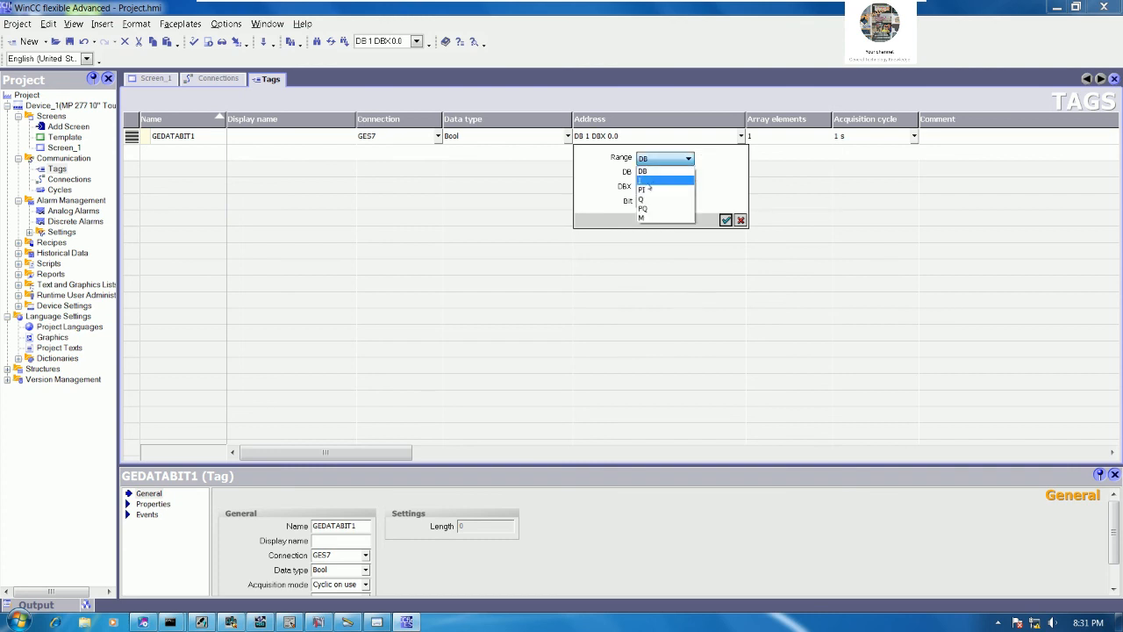
pyautogui.click(653, 179)
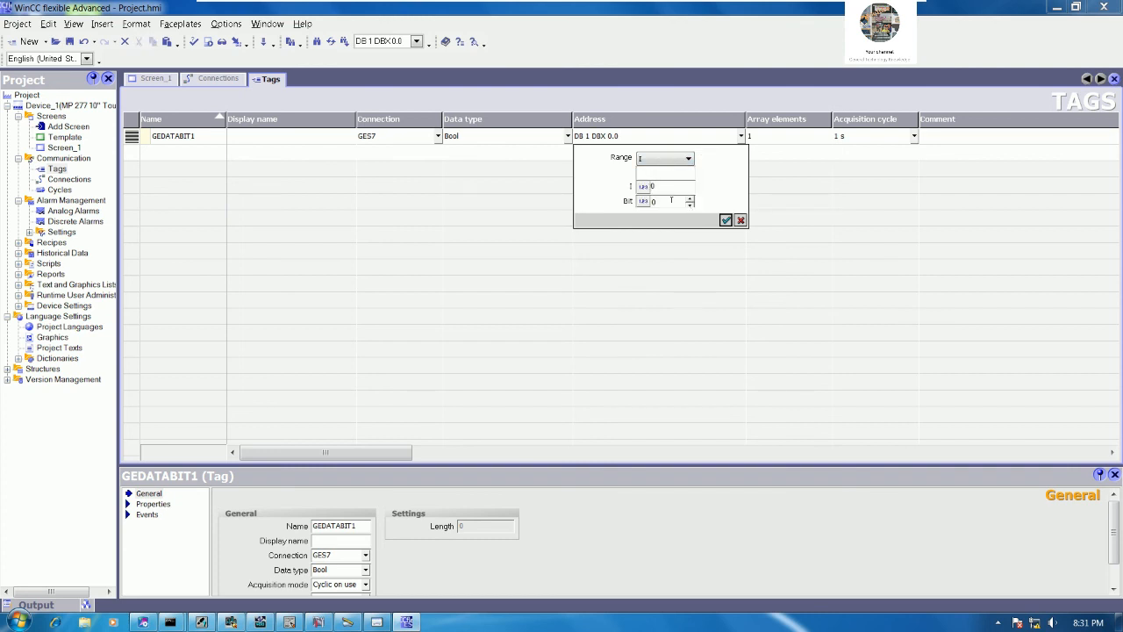
pyautogui.click(724, 220)
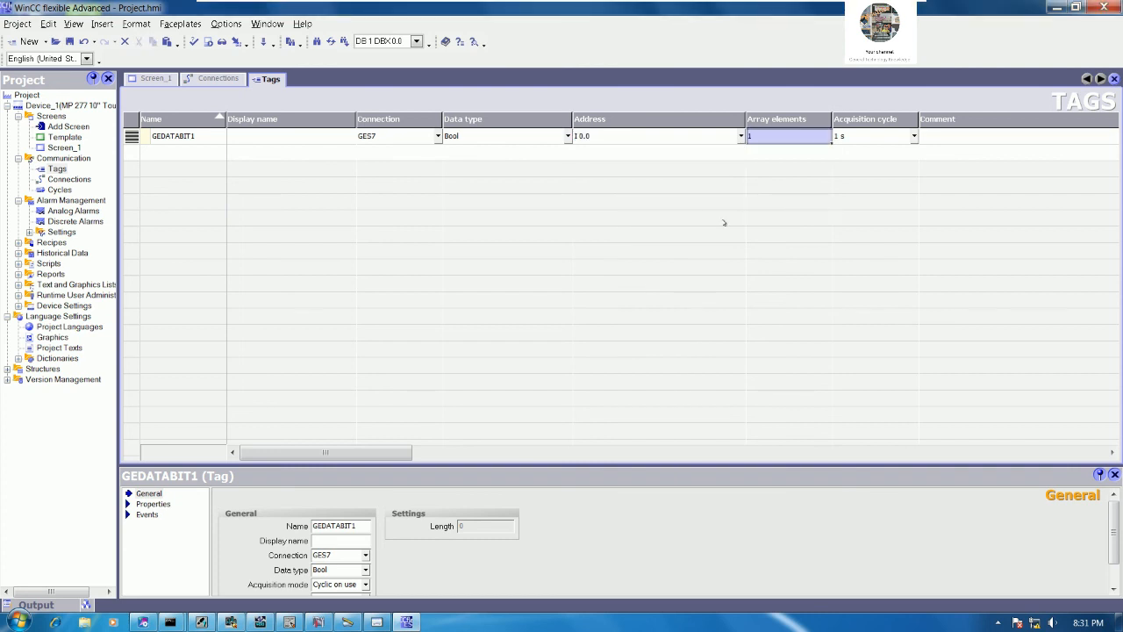
# Step: Open Screen_1 and expand the WinCC flexible image folders in an enlarged graphics library
pyautogui.click(151, 79)
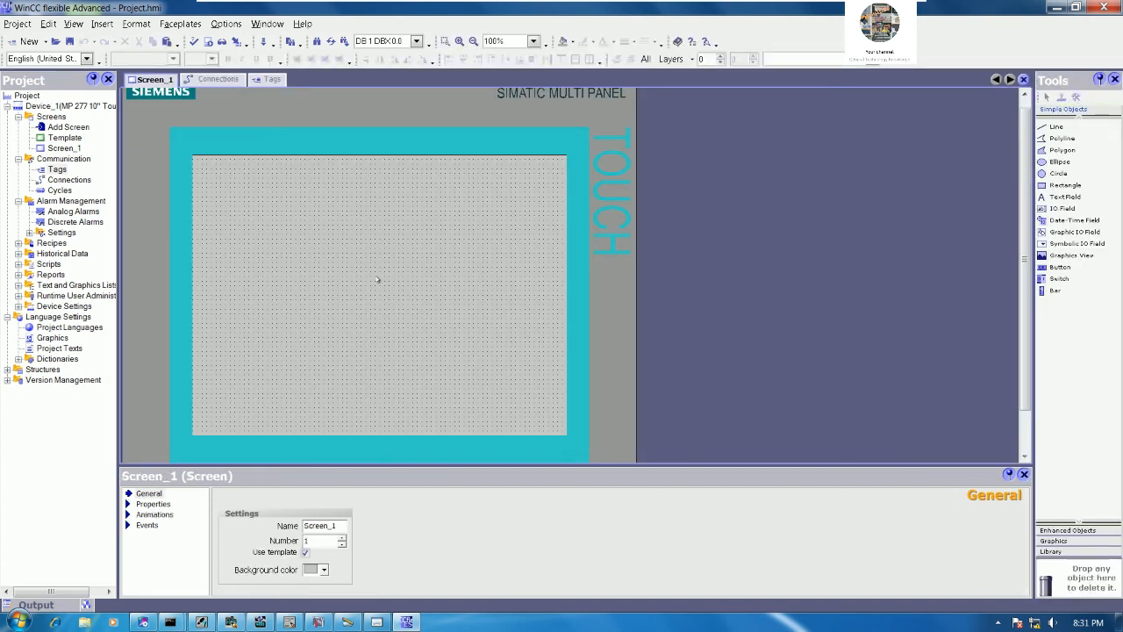
pyautogui.click(323, 570)
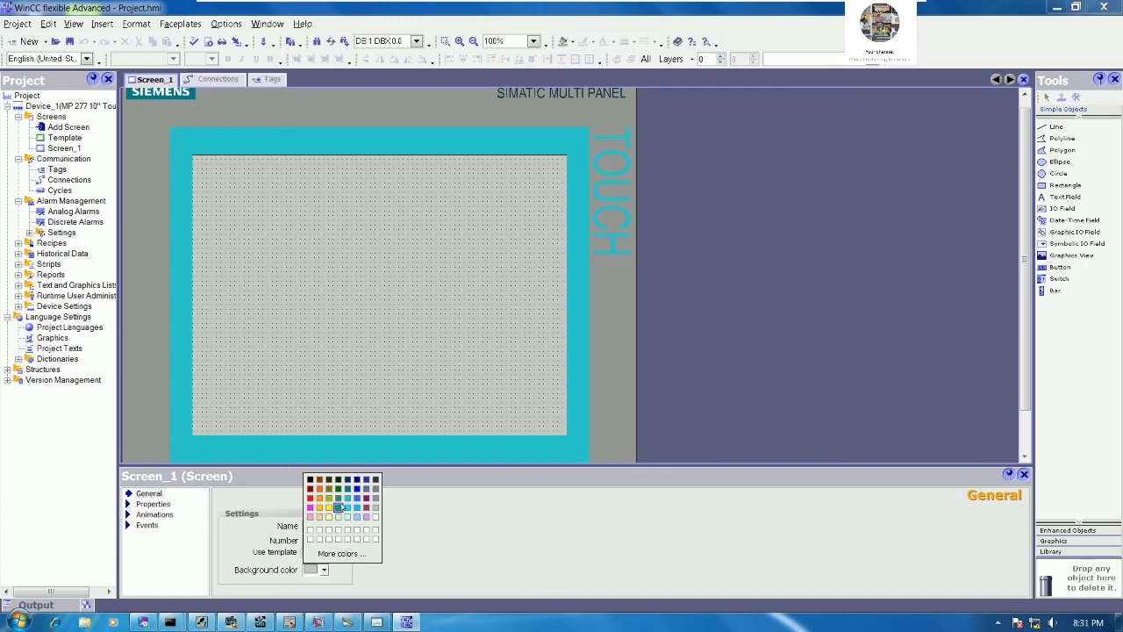
pyautogui.click(436, 356)
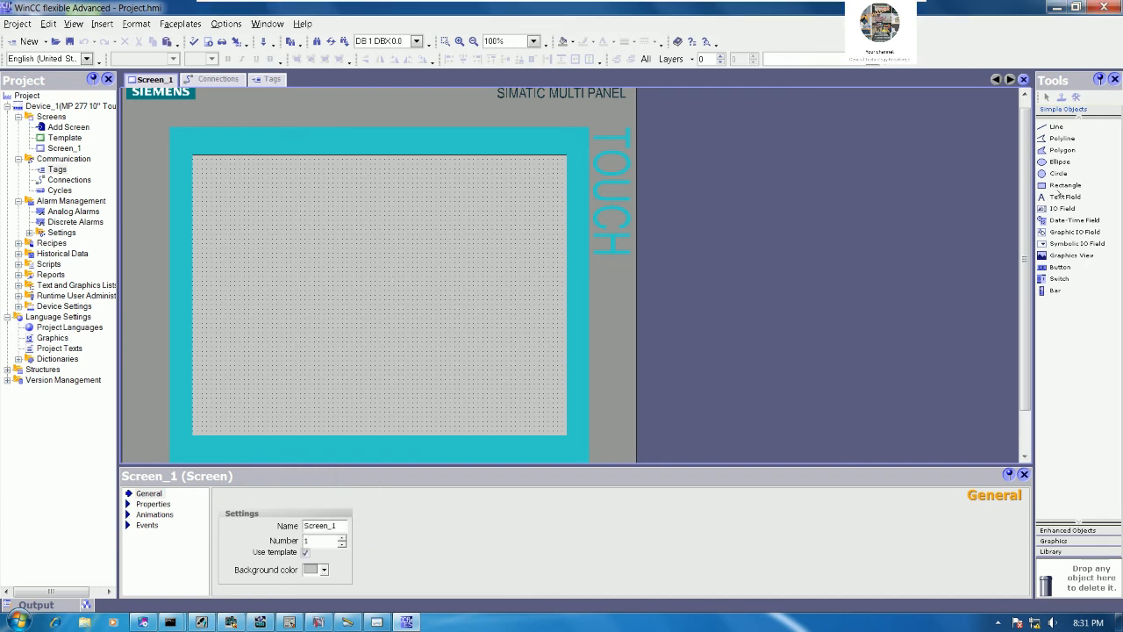
pyautogui.moveTo(1034, 157); pyautogui.dragTo(1001, 159)
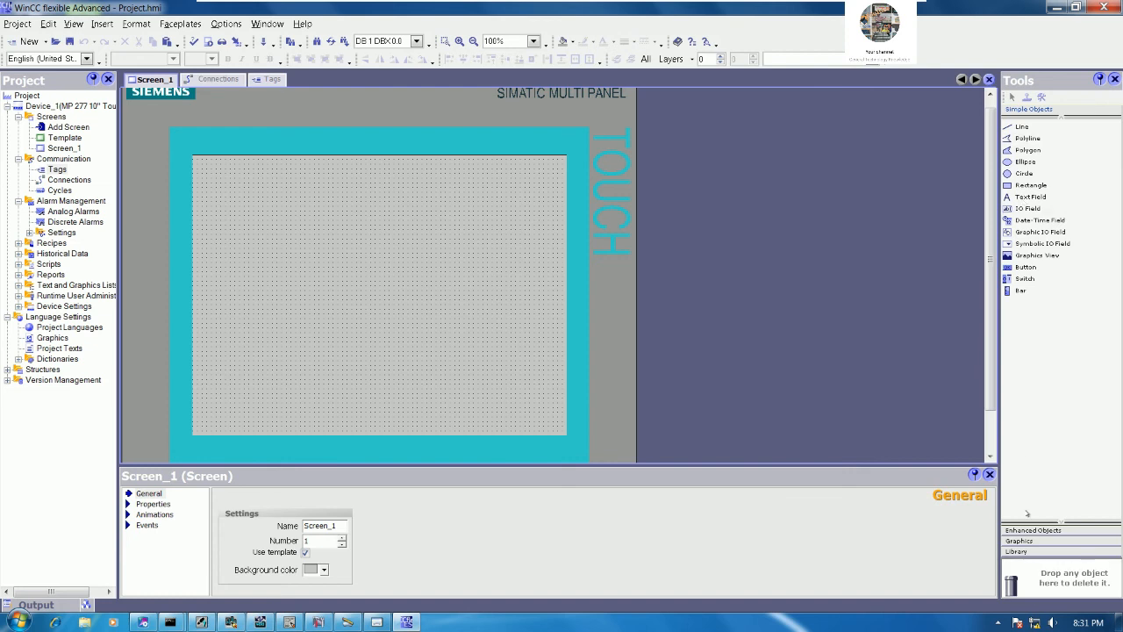
pyautogui.click(1028, 540)
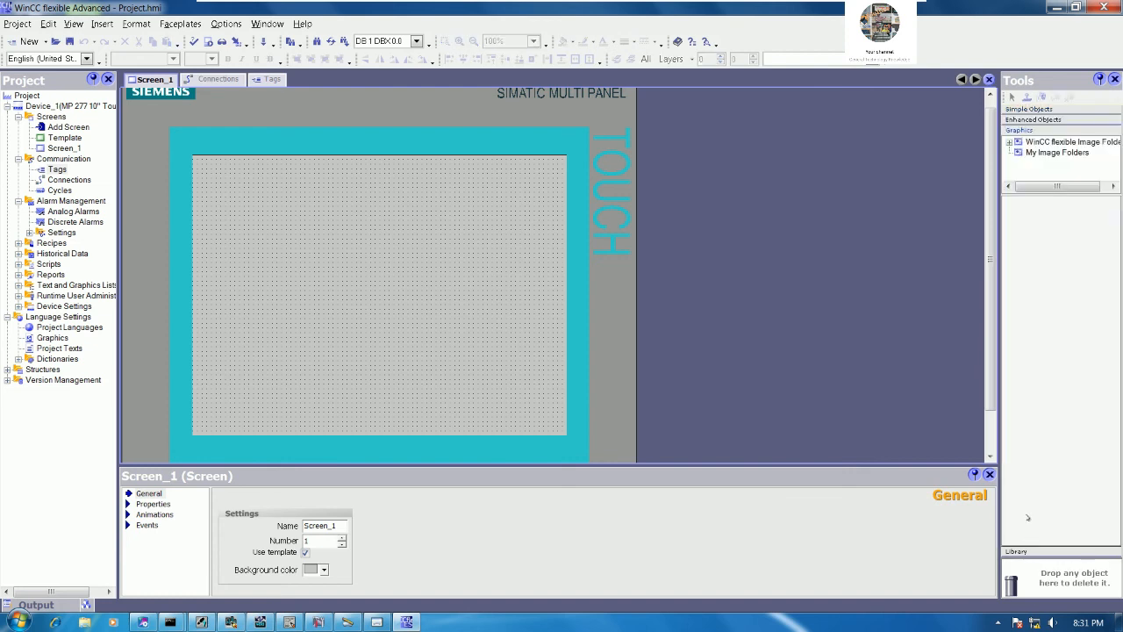
pyautogui.click(1009, 143)
pyautogui.moveTo(1000, 188); pyautogui.dragTo(877, 300)
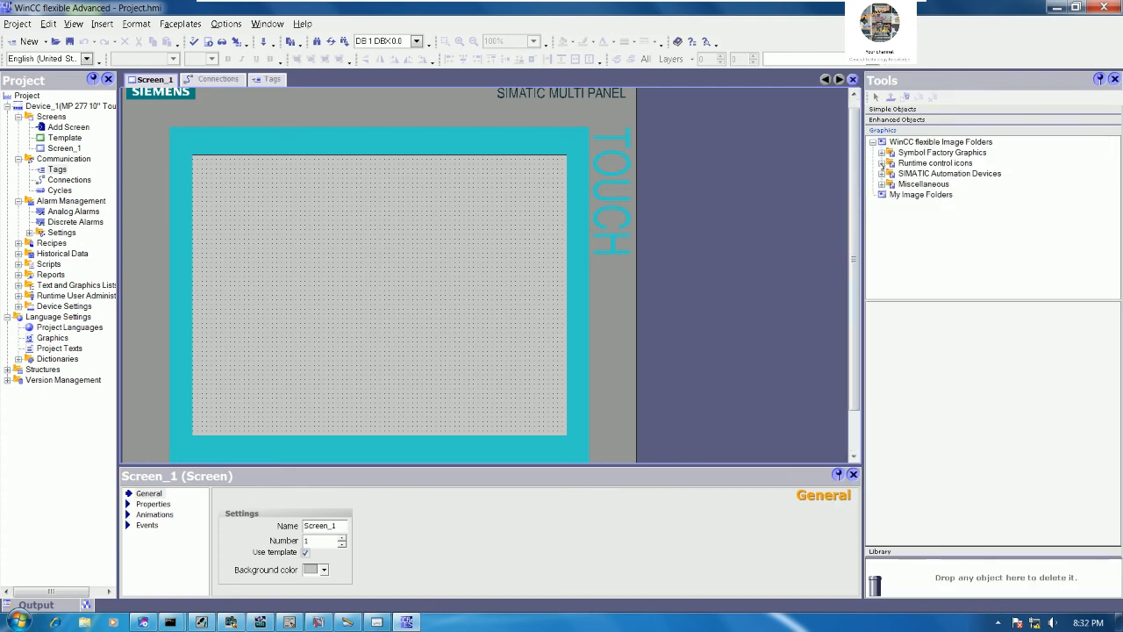
# Step: Show the Motors graphics of the SymbolFactory 256 Colors collection
pyautogui.click(881, 153)
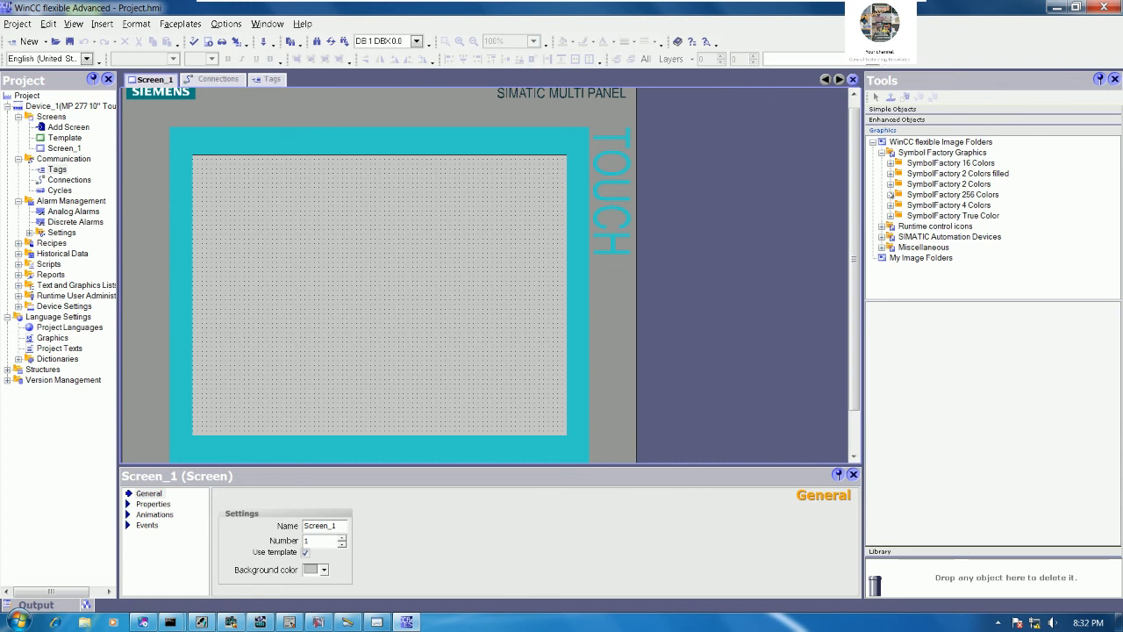
pyautogui.click(891, 194)
pyautogui.click(965, 203)
pyautogui.scroll(-7, 950, 247)
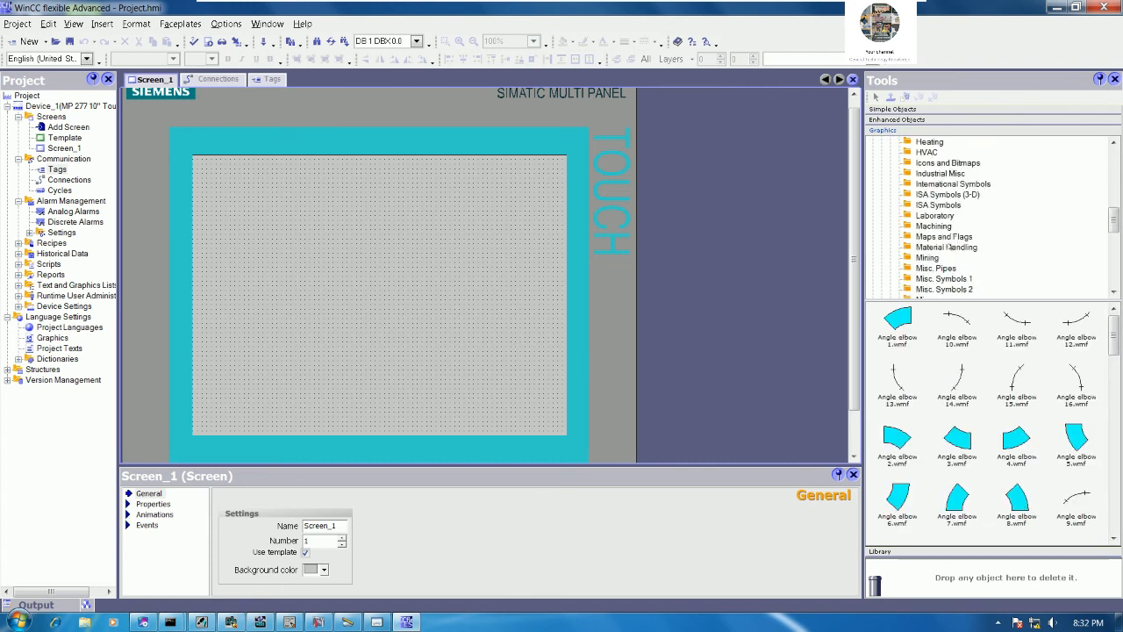
pyautogui.scroll(-5, 950, 247)
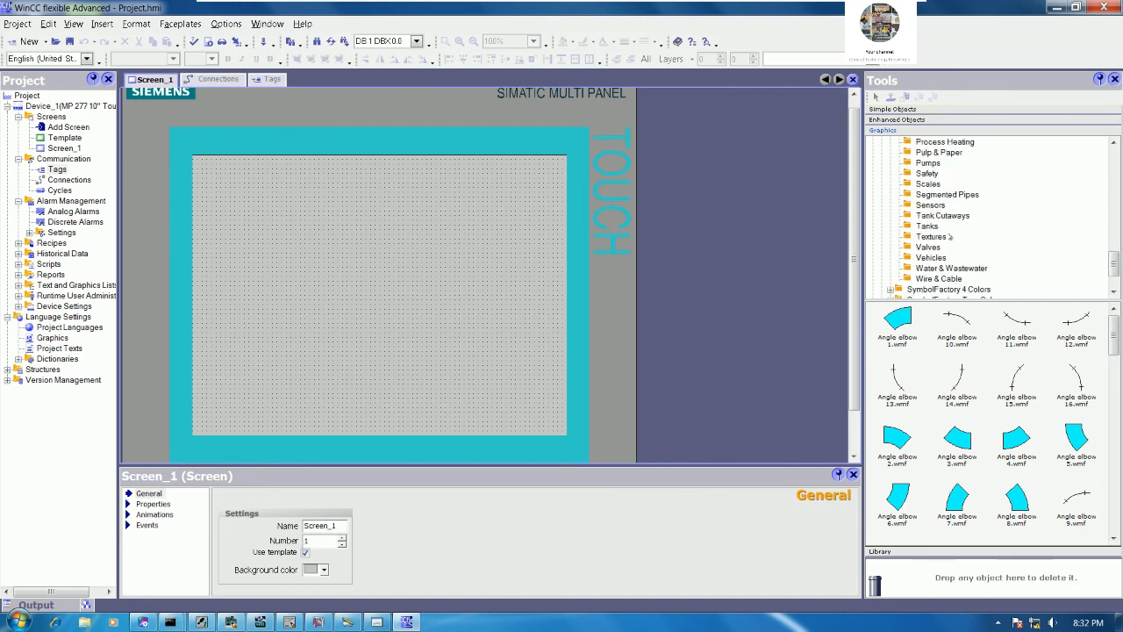
pyautogui.scroll(1, 945, 228)
pyautogui.scroll(-3, 950, 220)
pyautogui.scroll(2, 952, 211)
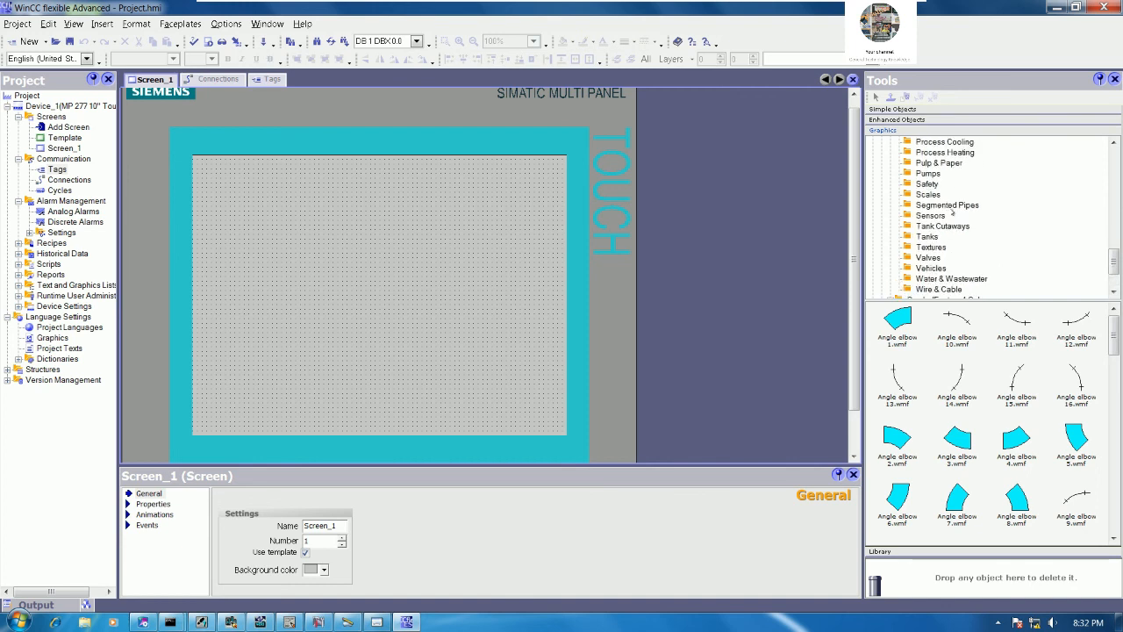
pyautogui.scroll(4, 936, 249)
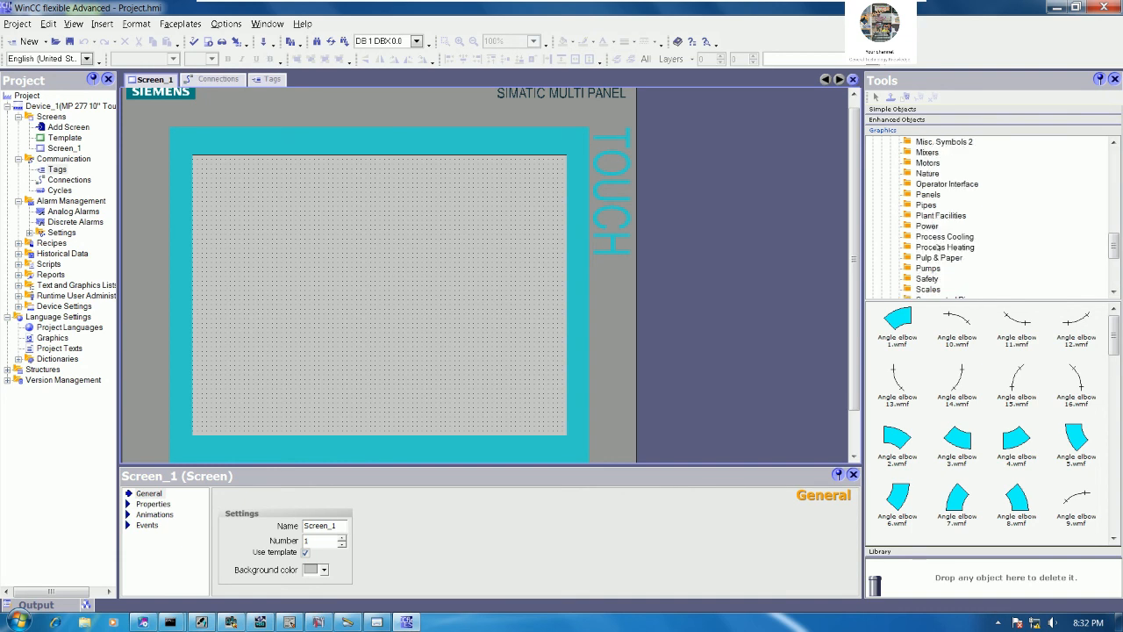
pyautogui.click(928, 195)
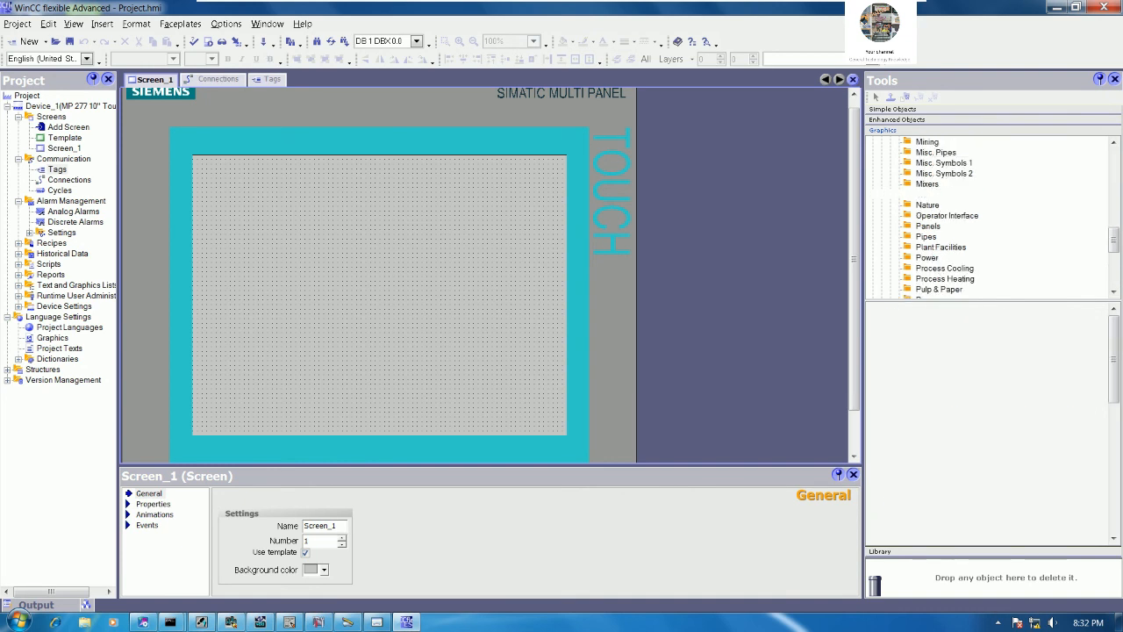
# Step: Place the Motor 14 graphic on Screen_1 and adjust its size and position near the middle of the screen
pyautogui.moveTo(1011, 500); pyautogui.dragTo(422, 264)
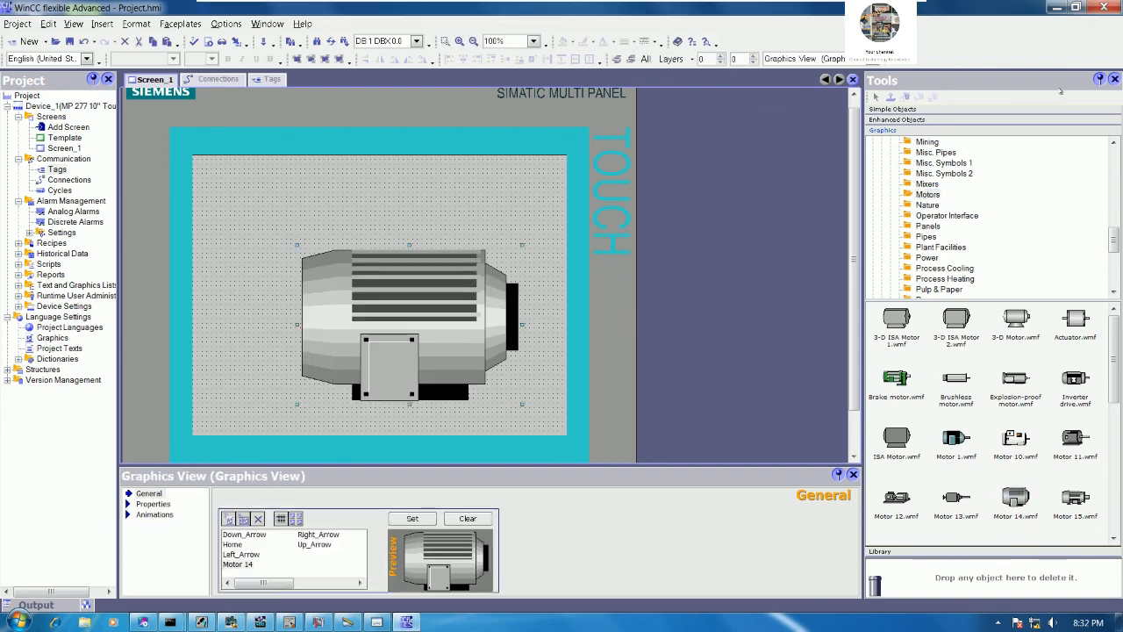
pyautogui.moveTo(404, 298); pyautogui.dragTo(352, 237)
pyautogui.moveTo(471, 343); pyautogui.dragTo(503, 358)
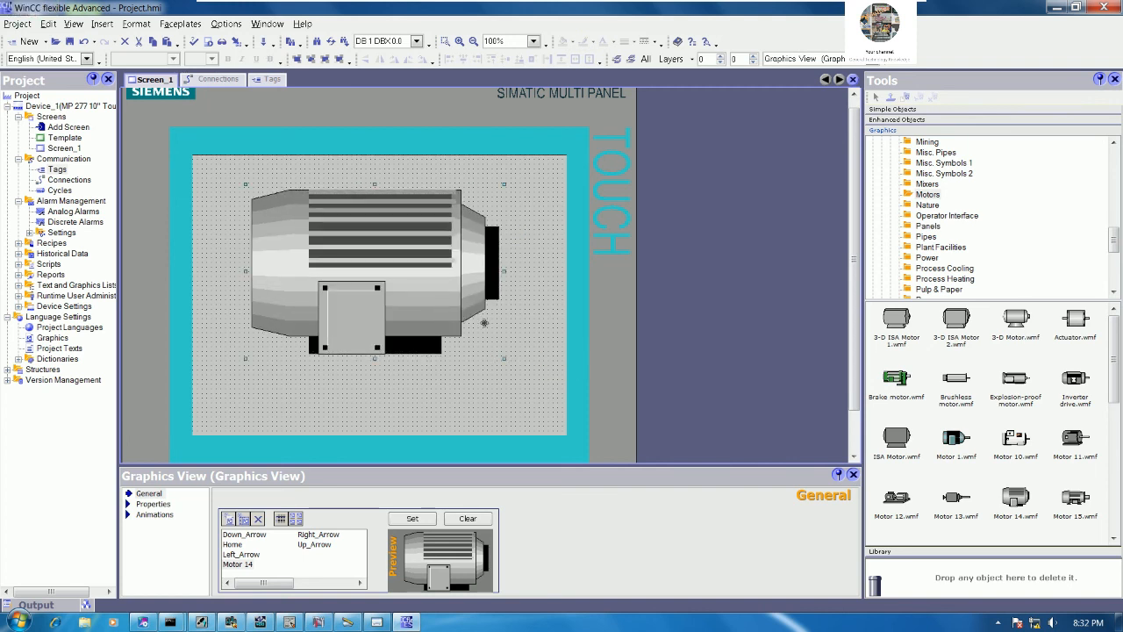
pyautogui.moveTo(454, 295); pyautogui.dragTo(479, 327)
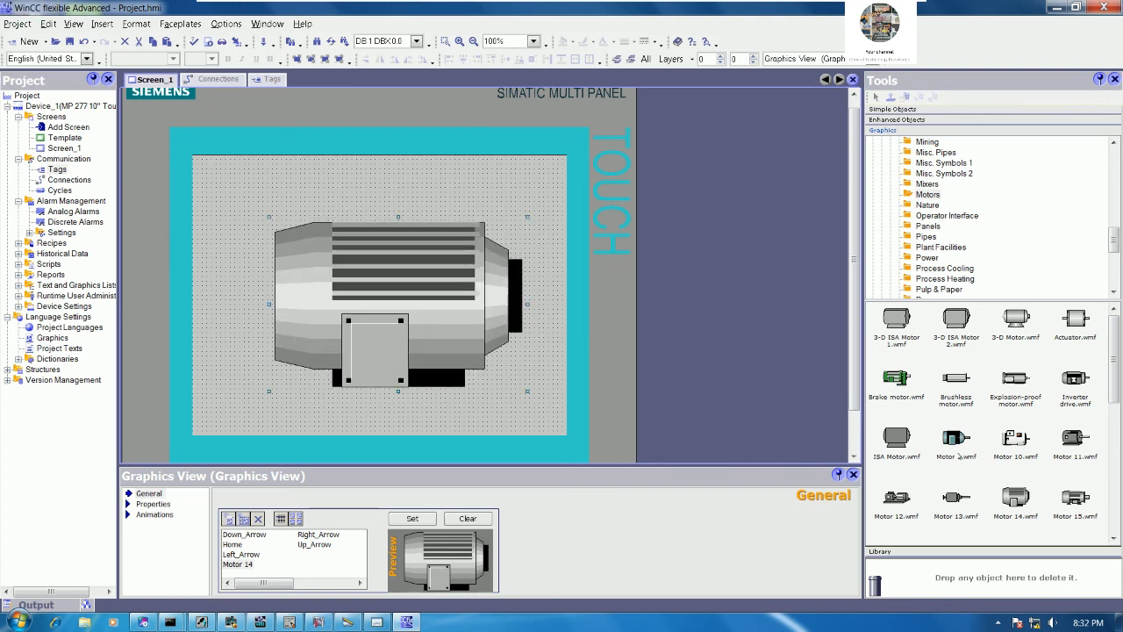
pyautogui.click(892, 109)
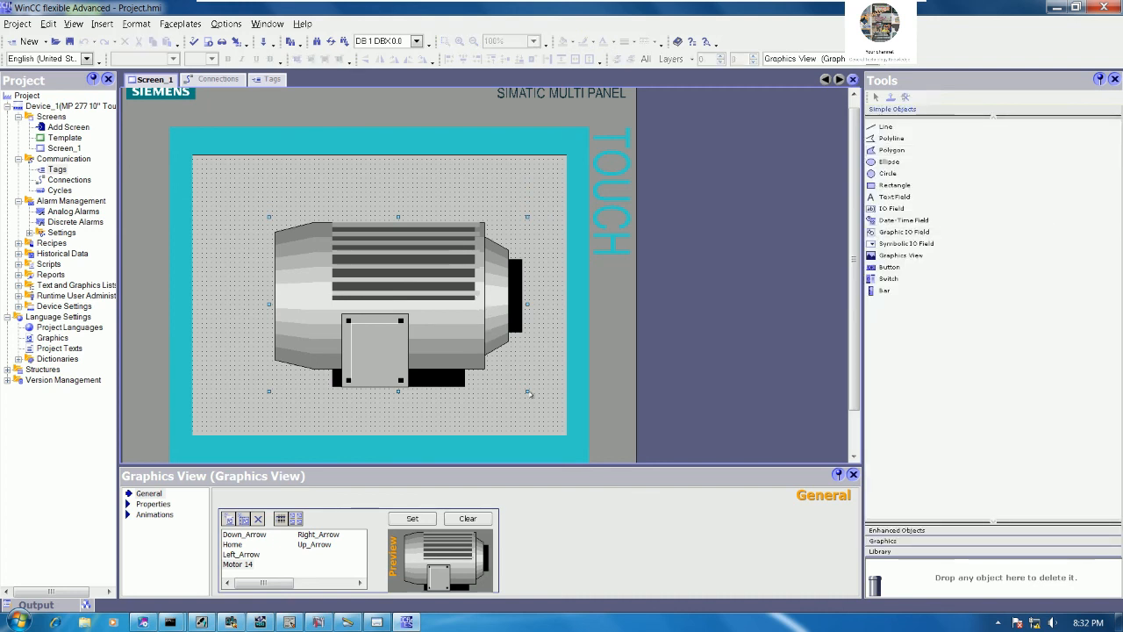
pyautogui.moveTo(528, 393); pyautogui.dragTo(496, 373)
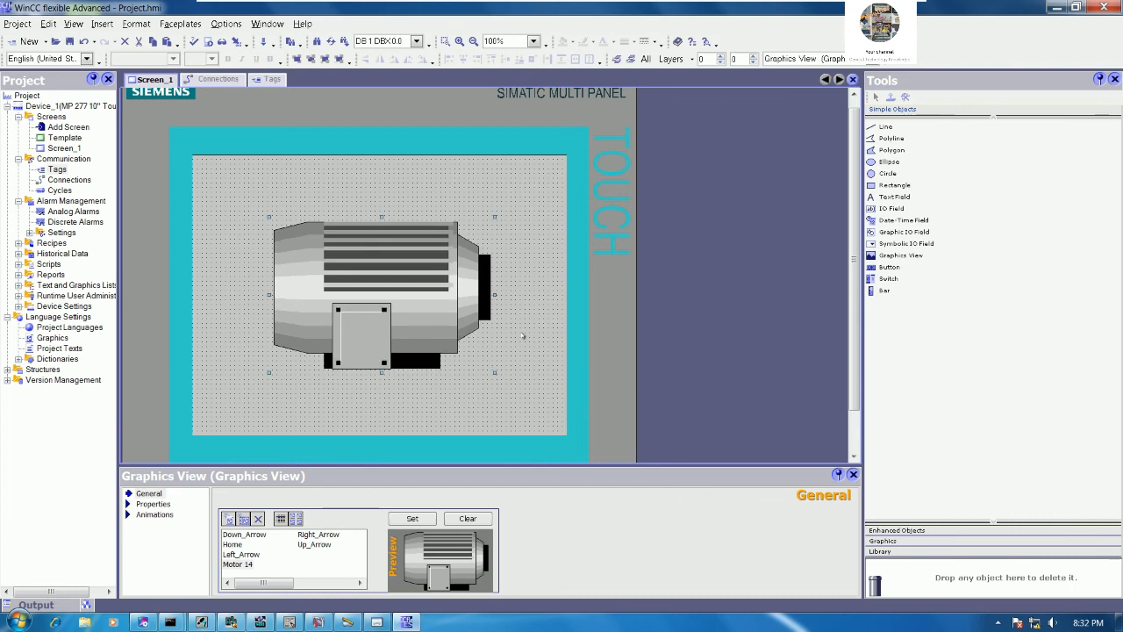
pyautogui.click(536, 304)
# Step: Add a text field reading "STATUS MOTOR FROM PLC GE" above the motor graphic
pyautogui.click(895, 197)
pyautogui.click(321, 172)
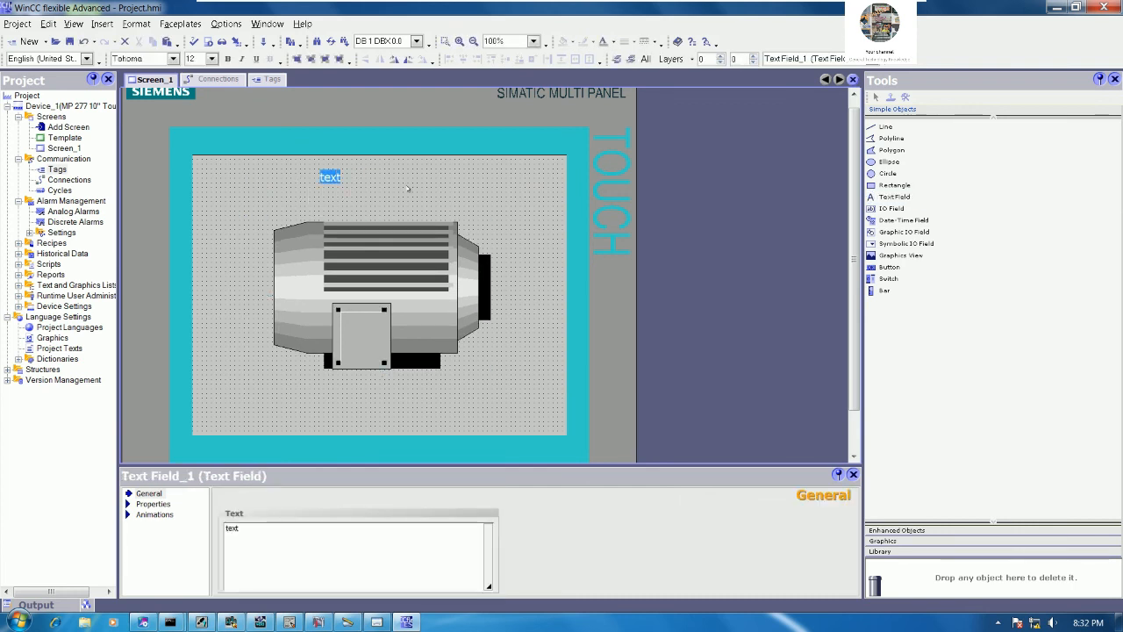
pyautogui.write('STATUS M')
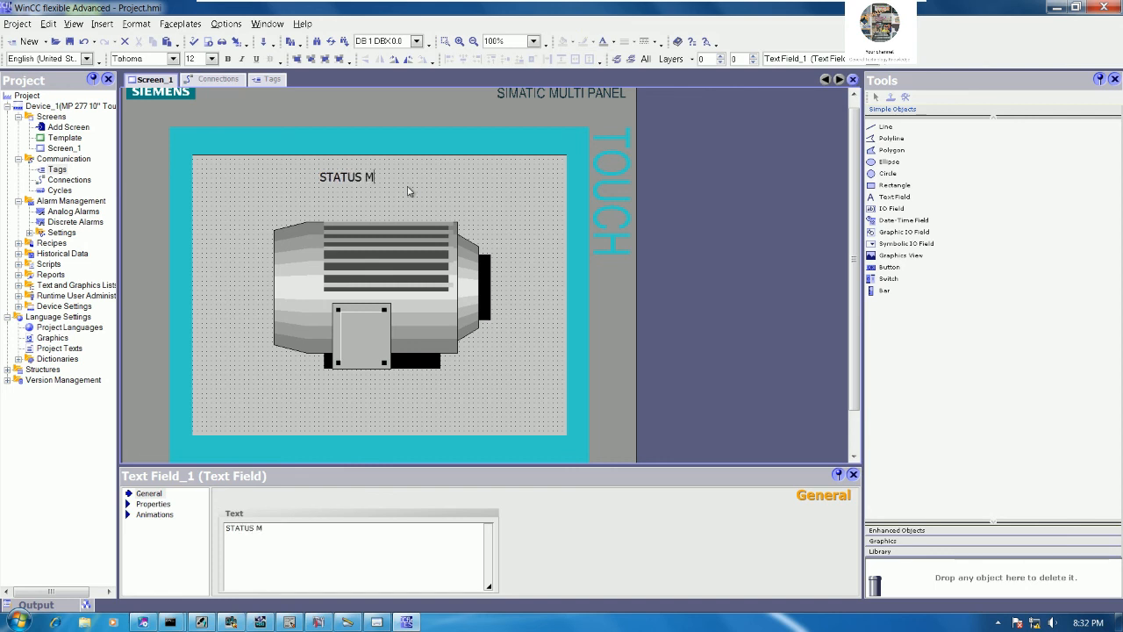
pyautogui.write('OTOR FROM PLC GE')
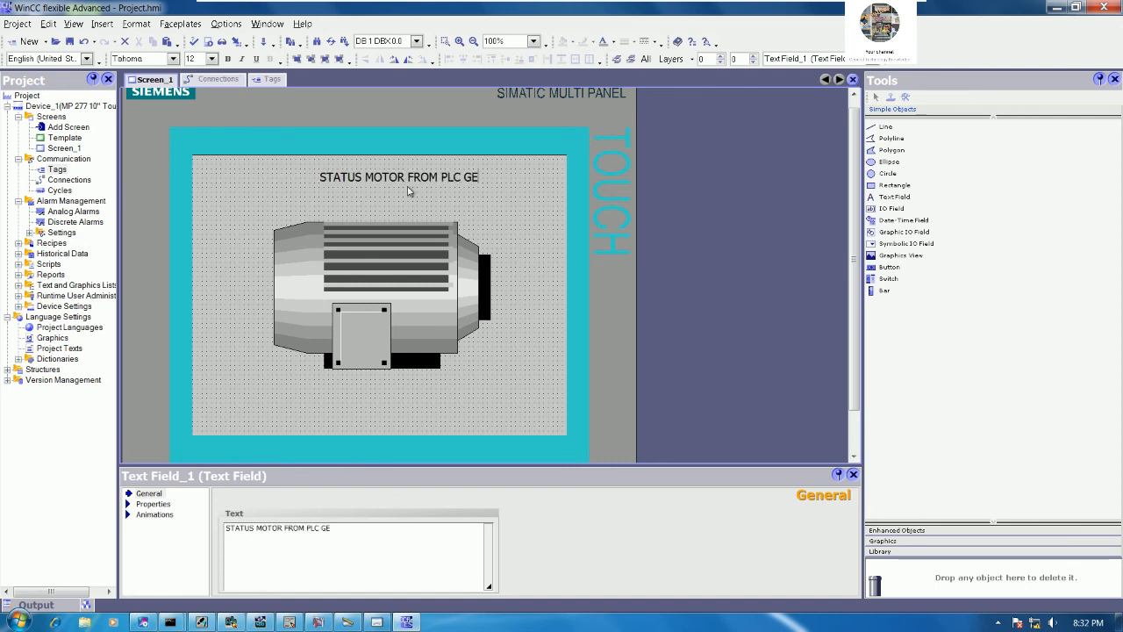
pyautogui.click(407, 188)
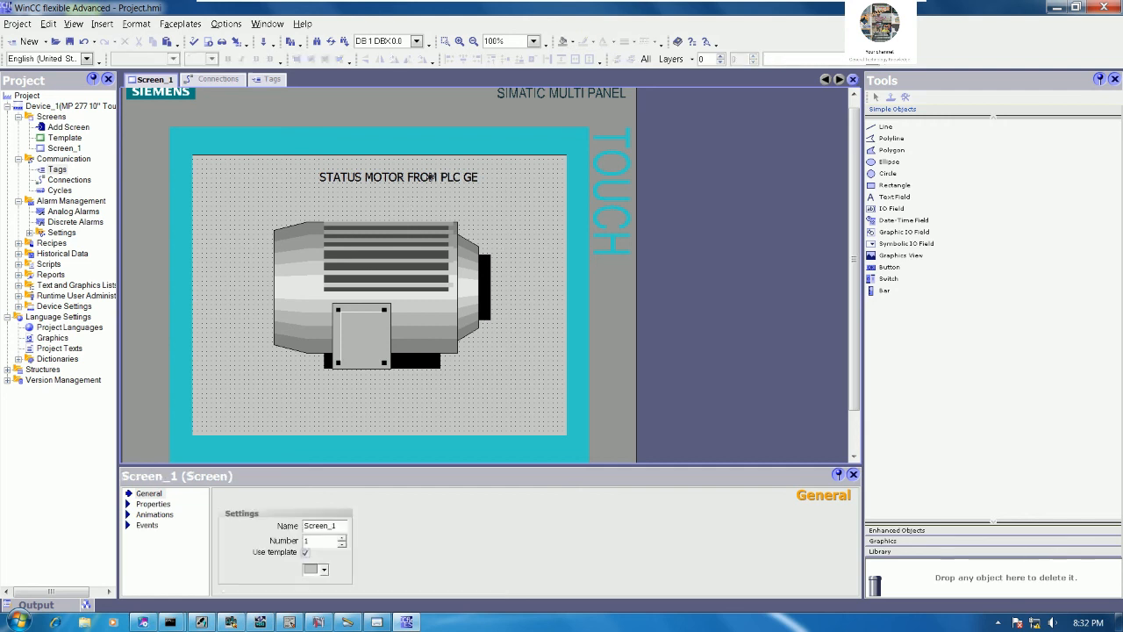
# Step: Turn off auto-sizing in the layout properties of the motor status text field
pyautogui.click(325, 176)
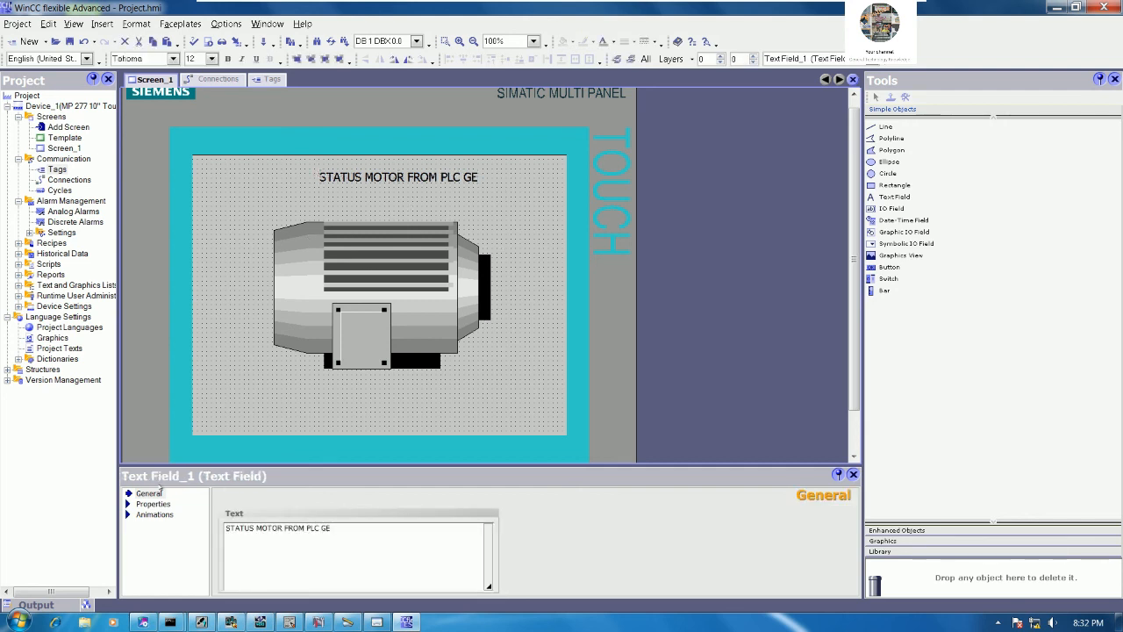
pyautogui.click(153, 504)
pyautogui.click(154, 535)
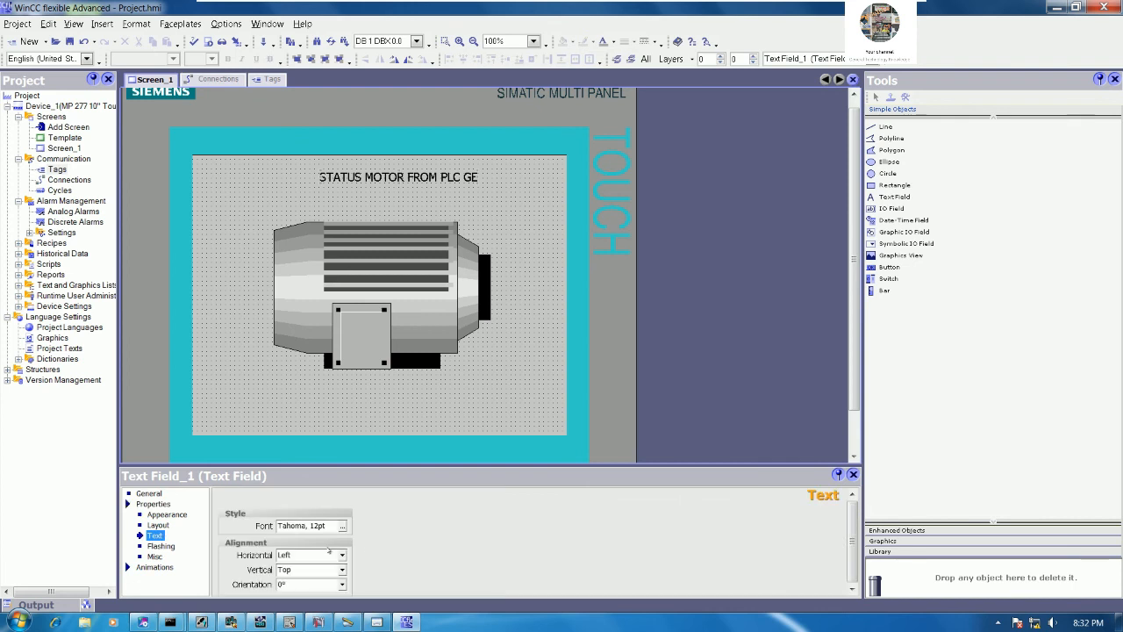
pyautogui.click(158, 525)
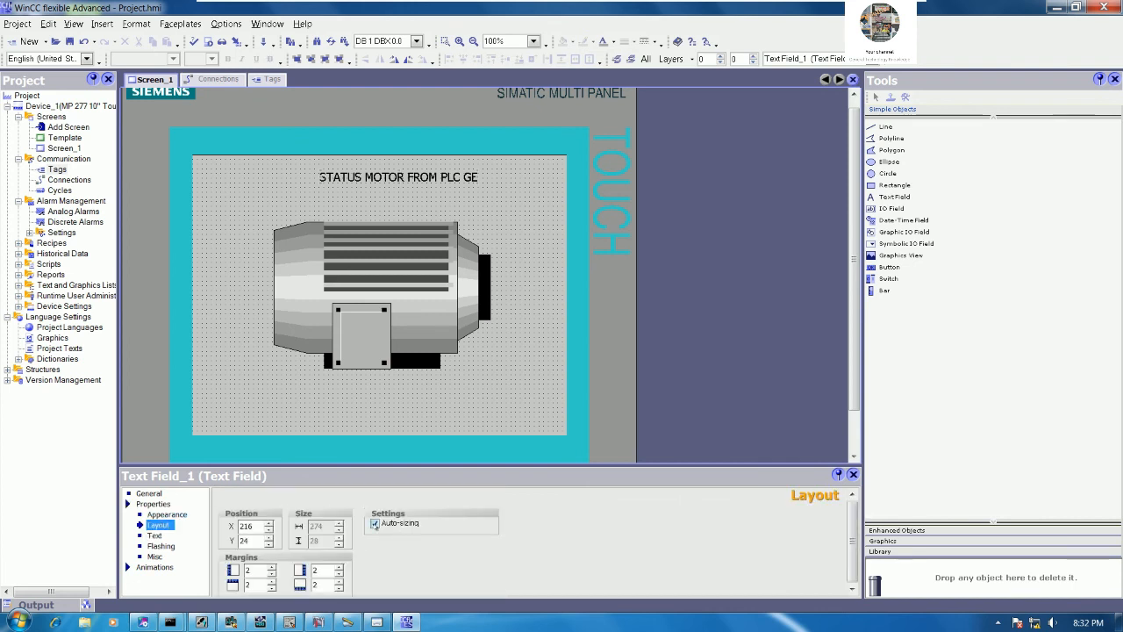
pyautogui.click(469, 201)
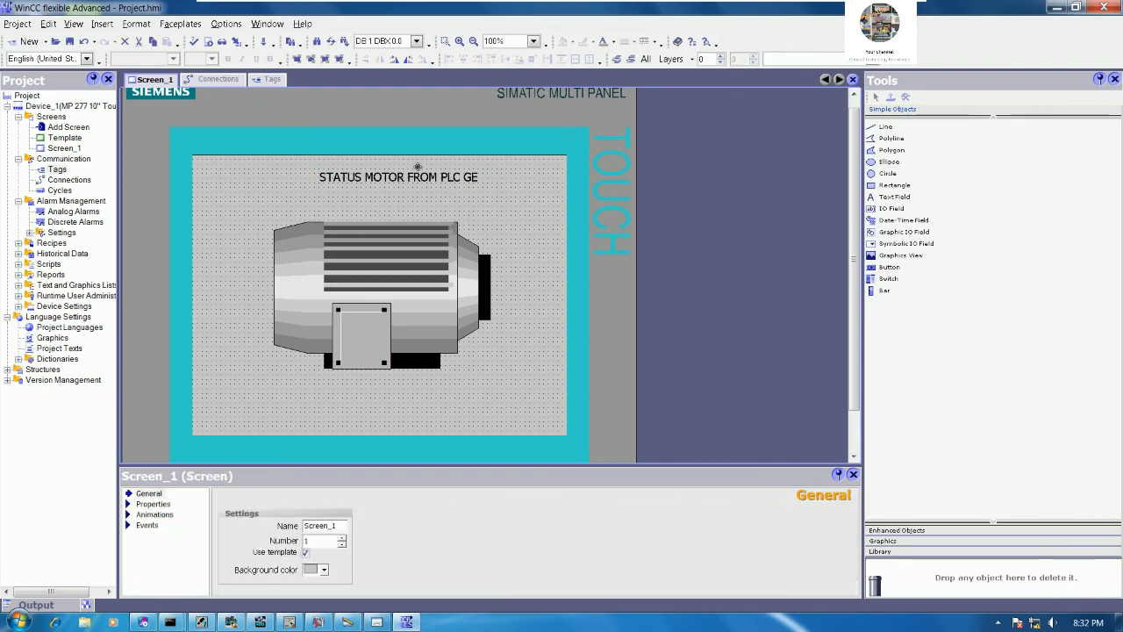
# Step: Set the motor status text field's font size to 24
pyautogui.click(398, 179)
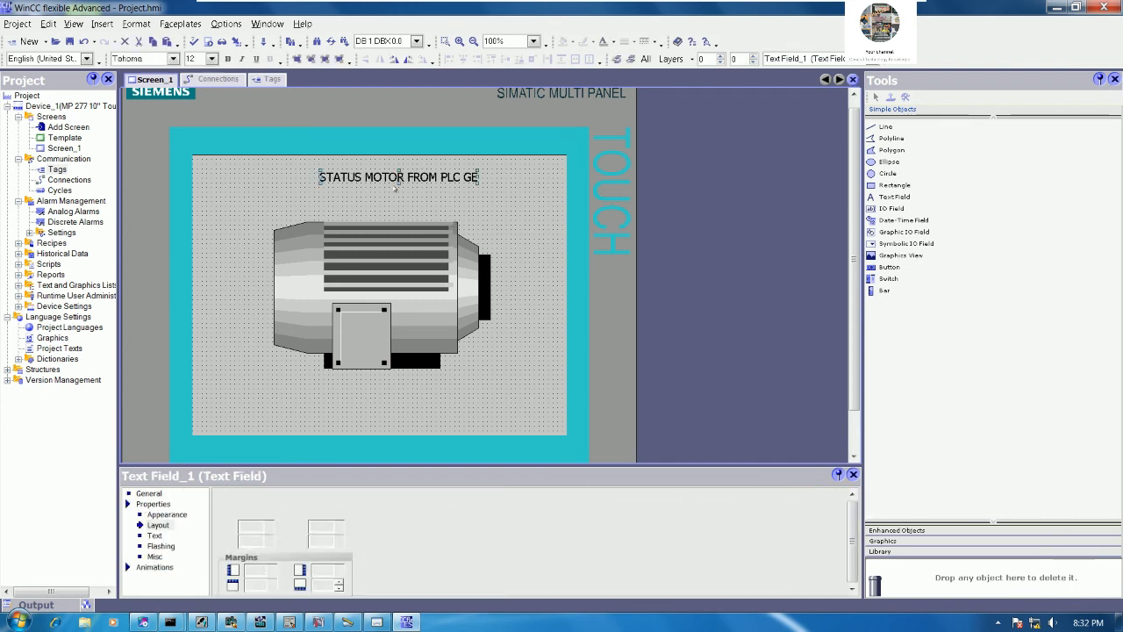
pyautogui.click(211, 59)
pyautogui.scroll(-2, 197, 128)
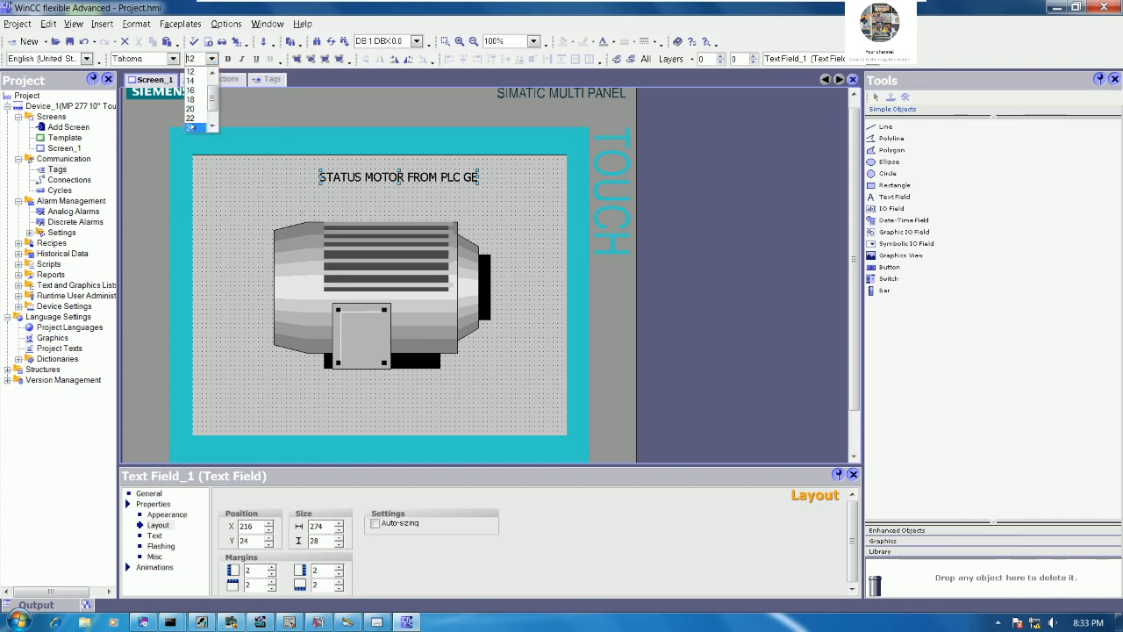
pyautogui.click(189, 128)
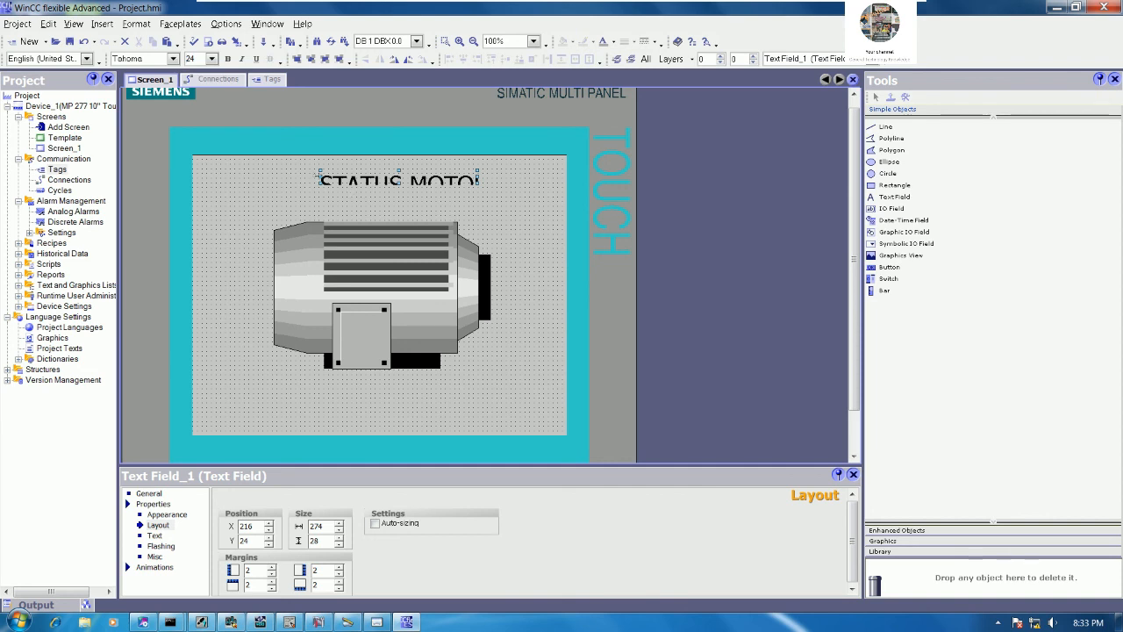
# Step: Enlarge the motor status text field to about 592 by 72 so its full text fits, and shift it to about X 33
pyautogui.moveTo(319, 172); pyautogui.dragTo(217, 172)
pyautogui.moveTo(471, 173); pyautogui.dragTo(533, 175)
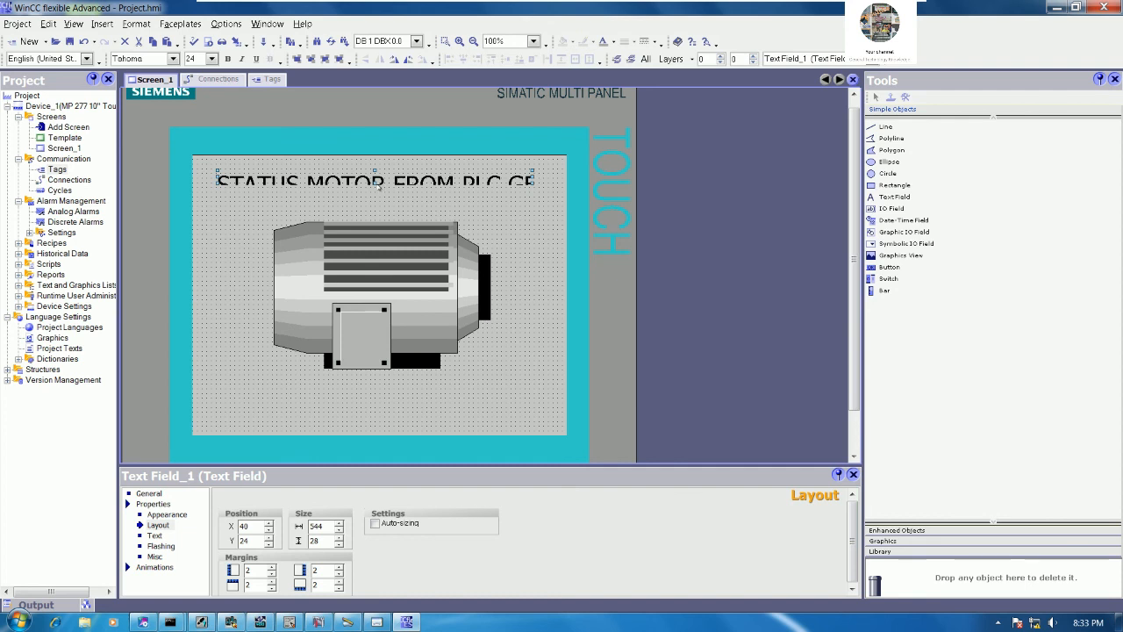
pyautogui.moveTo(373, 184); pyautogui.dragTo(375, 209)
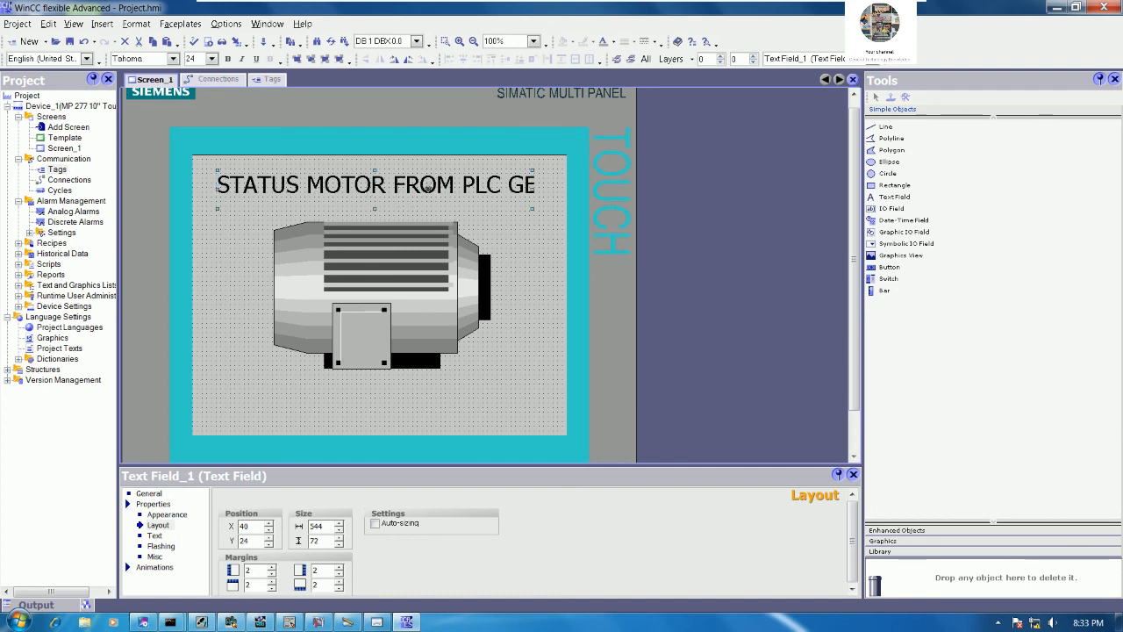
pyautogui.moveTo(528, 187); pyautogui.dragTo(545, 187)
pyautogui.moveTo(216, 187); pyautogui.dragTo(203, 187)
pyautogui.moveTo(427, 194); pyautogui.dragTo(447, 199)
pyautogui.press('Left')
pyautogui.press('Left')
pyautogui.press('Left')
pyautogui.press('Left')
pyautogui.press('Left')
pyautogui.press('Left')
pyautogui.press('Left')
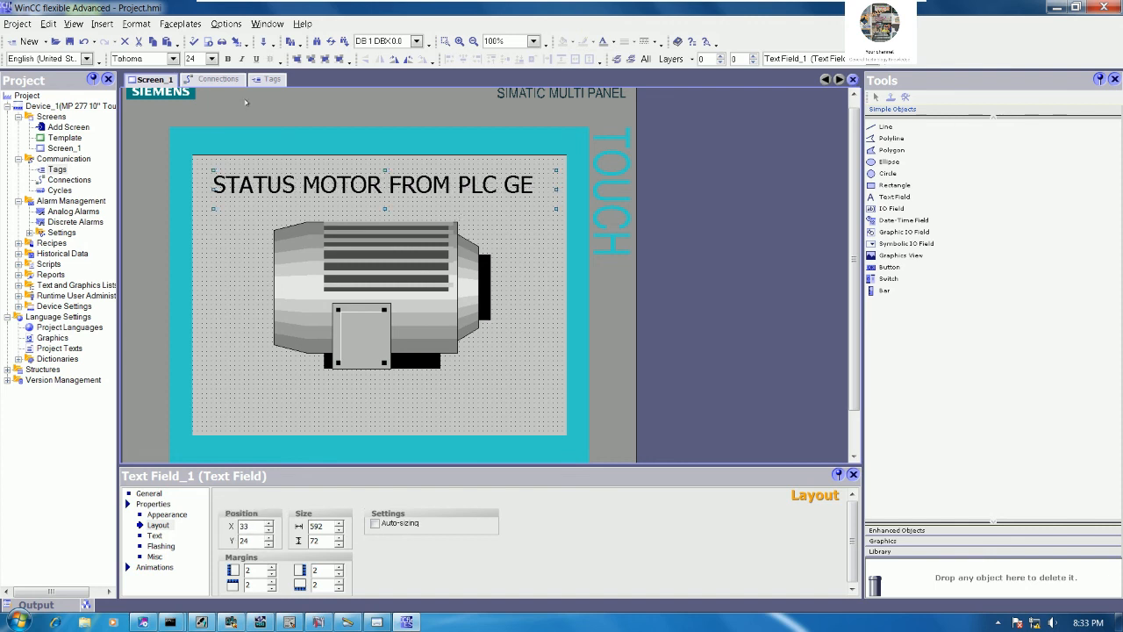
# Step: Make the motor status text bold and nudge the field to about X 16 on the screen
pyautogui.click(227, 58)
pyautogui.press('Left')
pyautogui.press('Left')
pyautogui.press('Left')
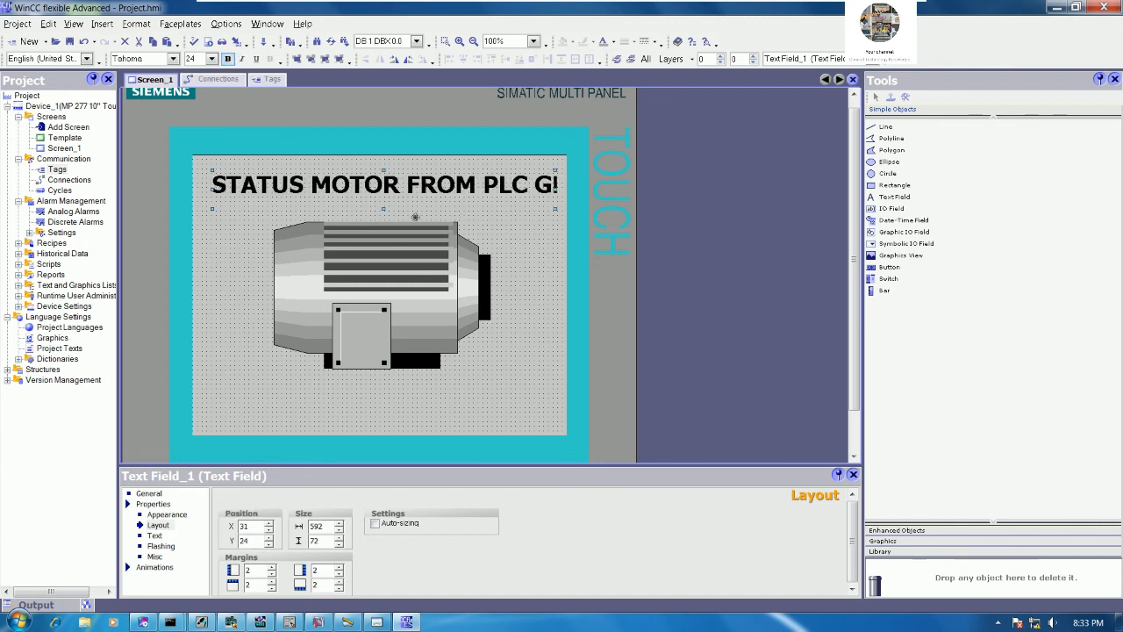
pyautogui.press('Left')
pyautogui.press('Left')
pyautogui.press('Left')
pyautogui.press('Left')
pyautogui.press('Left')
pyautogui.press('Left')
pyautogui.press('Left')
pyautogui.press('Left')
pyautogui.press('Left')
pyautogui.press('Left')
pyautogui.press('Left')
pyautogui.press('Left')
pyautogui.press('Left')
pyautogui.press('Left')
pyautogui.press('Left')
pyautogui.press('Left')
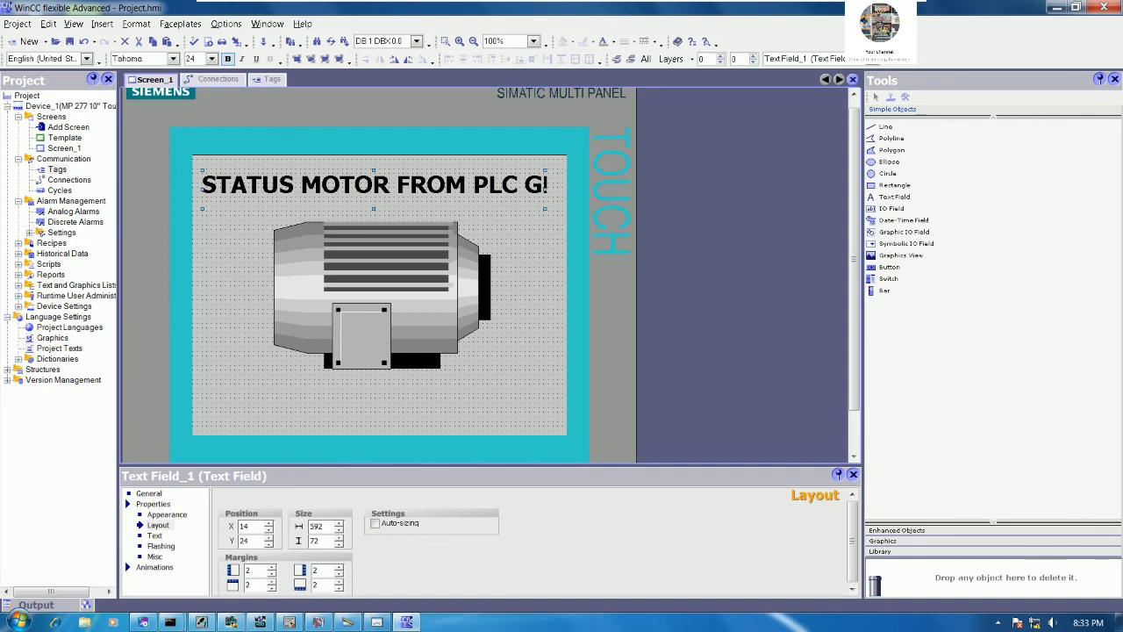
pyautogui.press('Right')
pyautogui.press('Right')
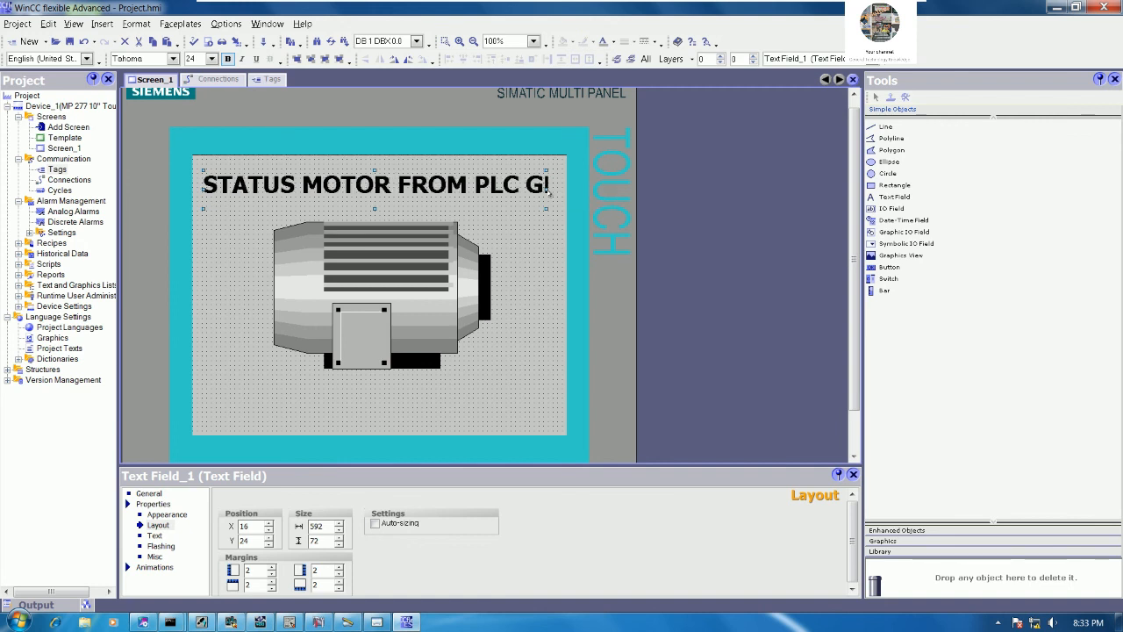
# Step: Widen the motor status text field to about 616 and nudge it to about X 12, Y 20
pyautogui.moveTo(548, 188); pyautogui.dragTo(561, 188)
pyautogui.press('Left')
pyautogui.press('Left')
pyautogui.press('Left')
pyautogui.press('Left')
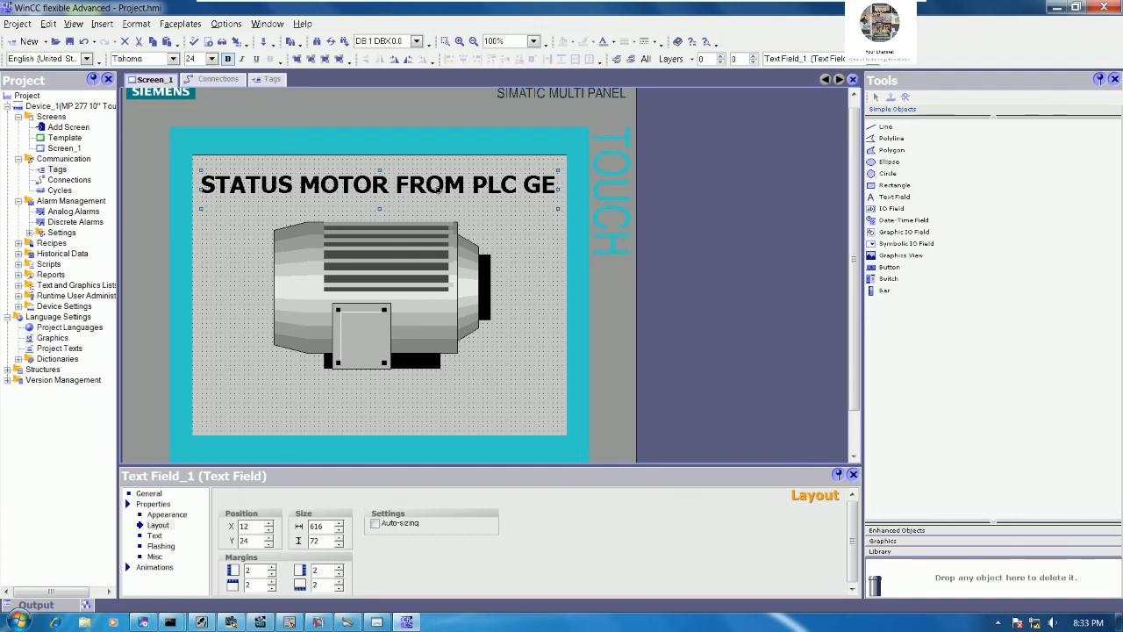
pyautogui.press('Up')
pyautogui.press('Up')
pyautogui.press('Up')
pyautogui.click(513, 239)
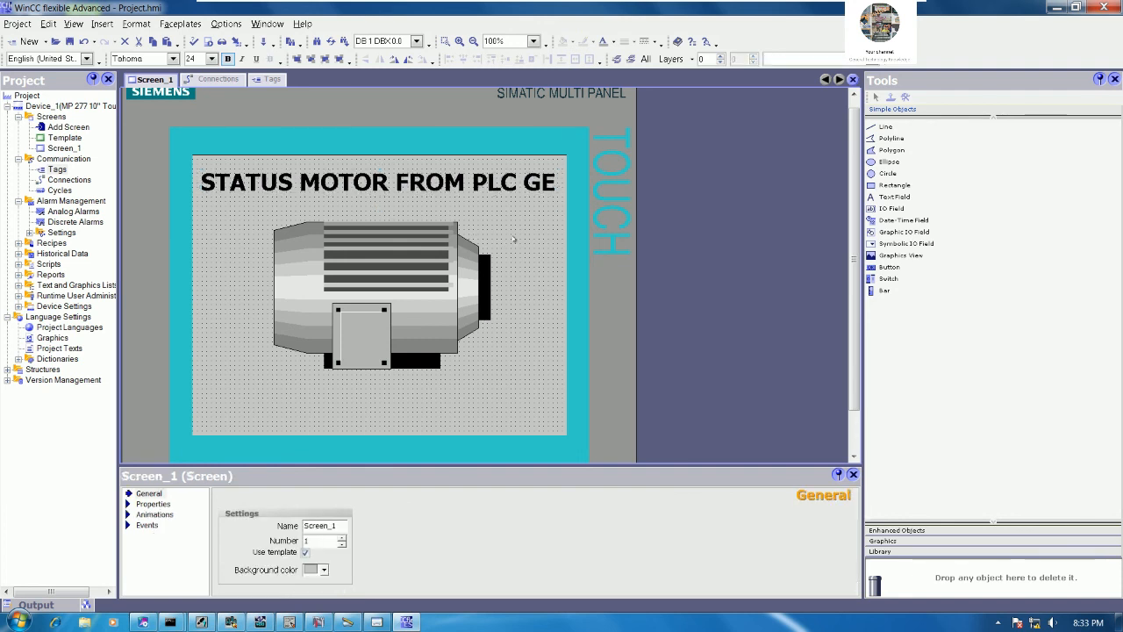
# Step: Set the motor status text field's text color to blue in its appearance properties
pyautogui.click(314, 184)
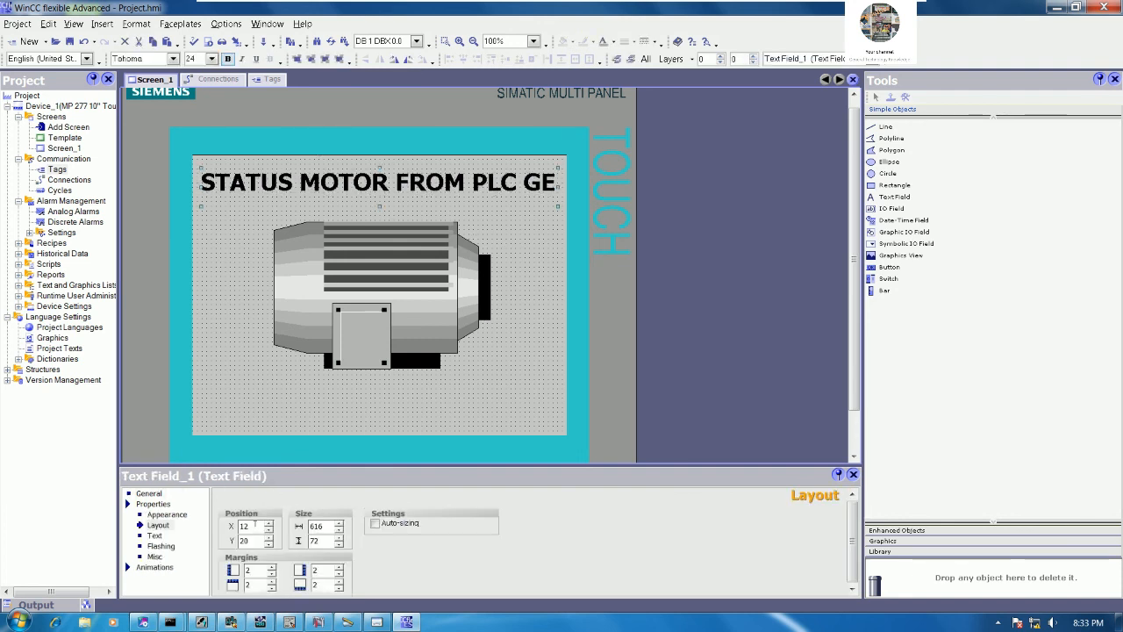
pyautogui.click(149, 493)
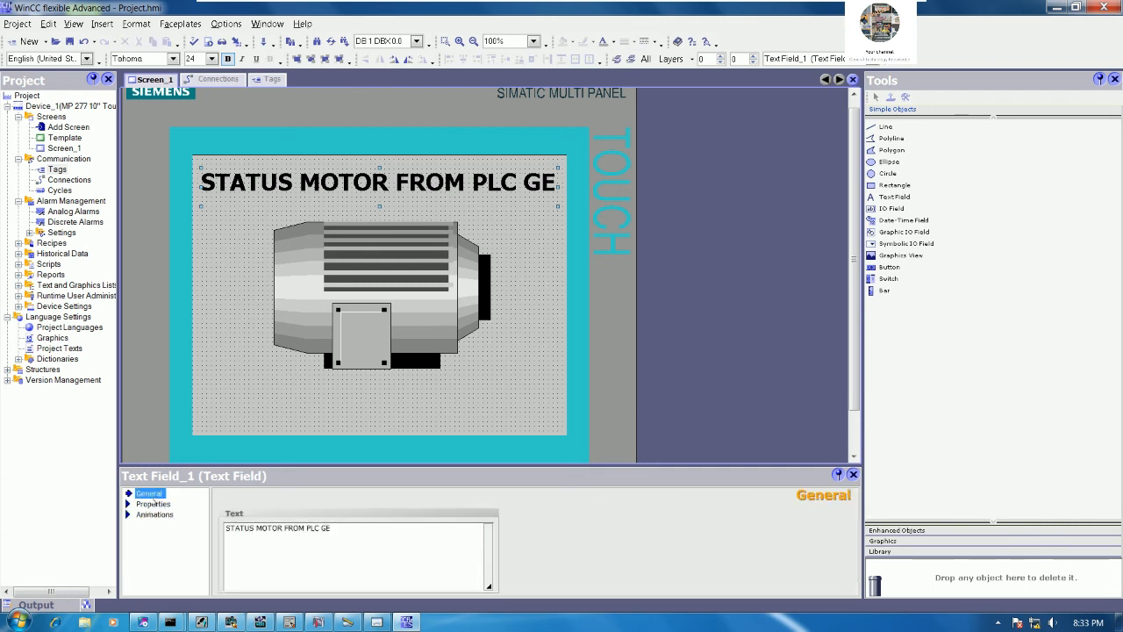
pyautogui.click(153, 504)
pyautogui.click(306, 525)
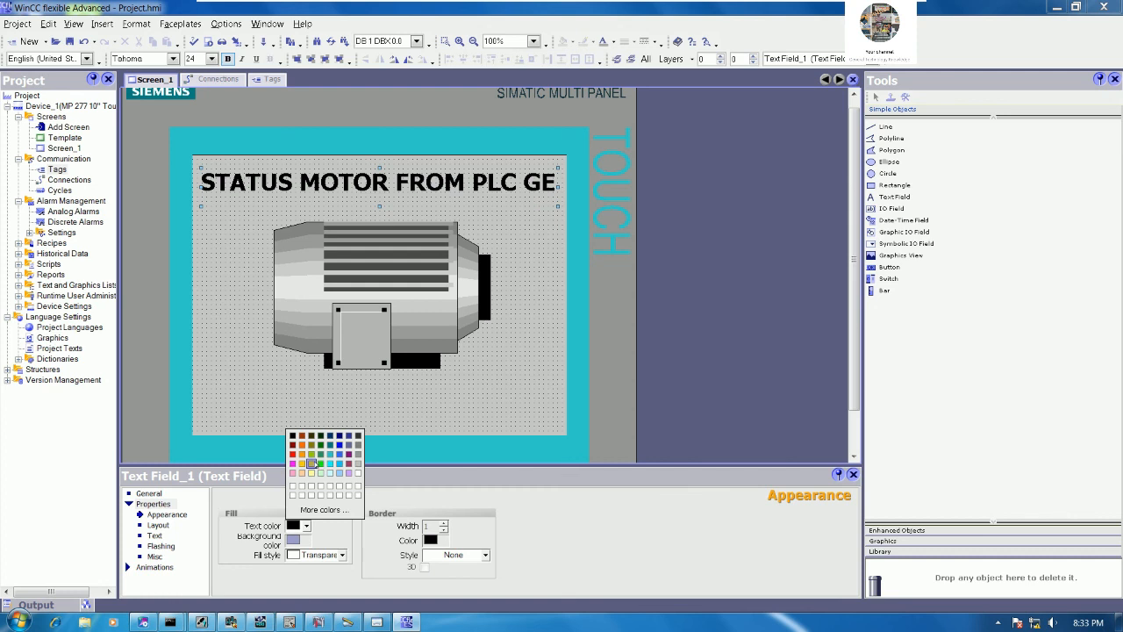
pyautogui.click(311, 464)
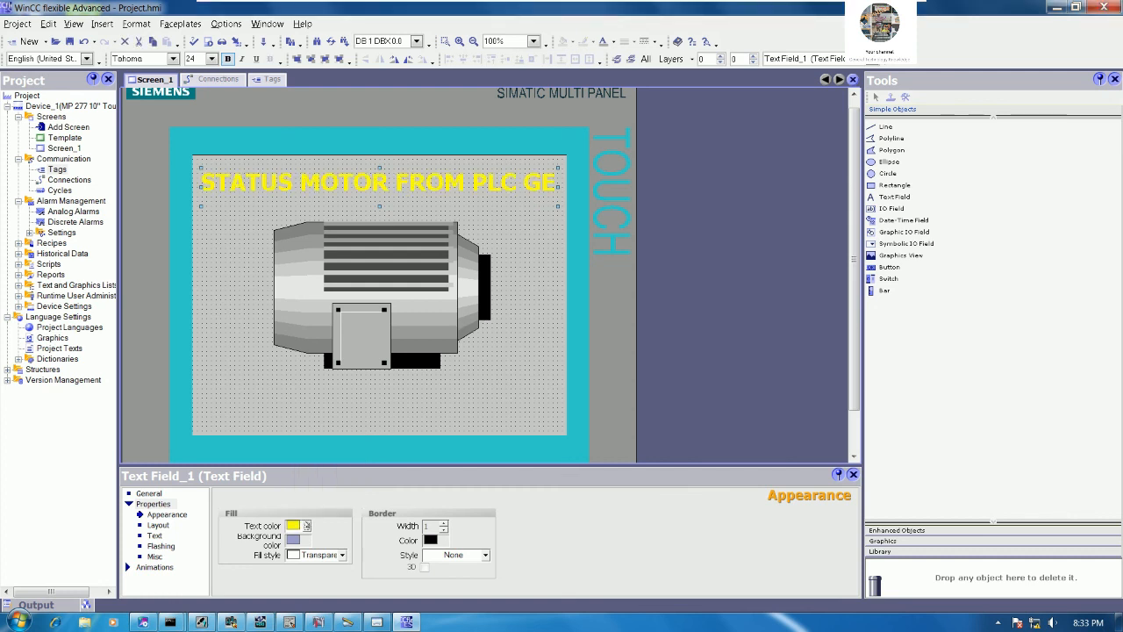
pyautogui.click(307, 525)
pyautogui.click(342, 448)
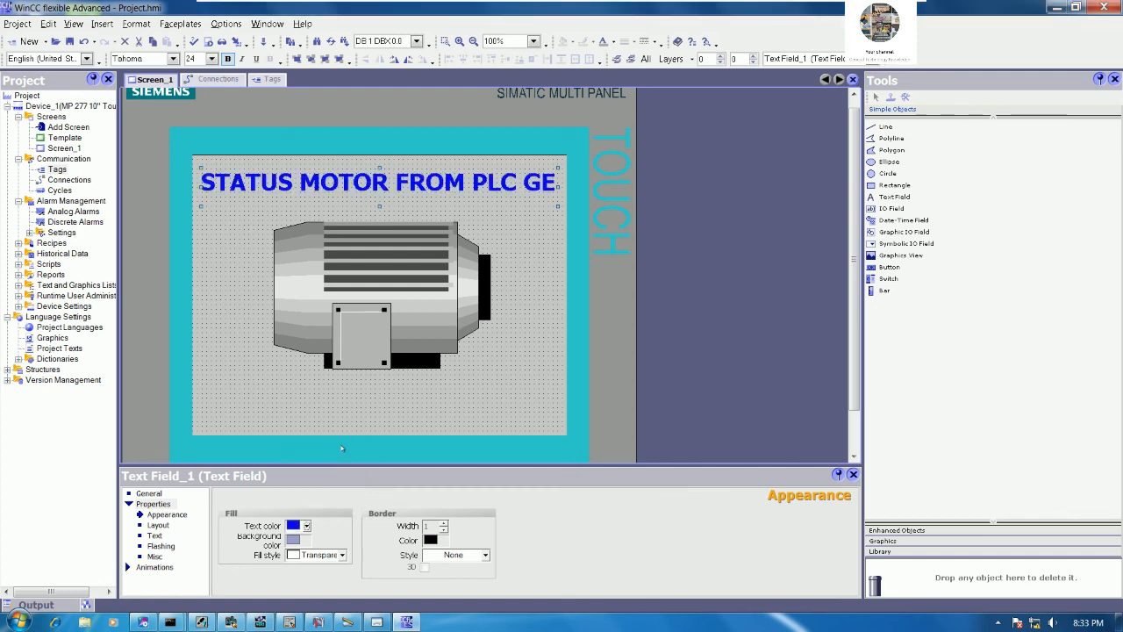
pyautogui.click(505, 349)
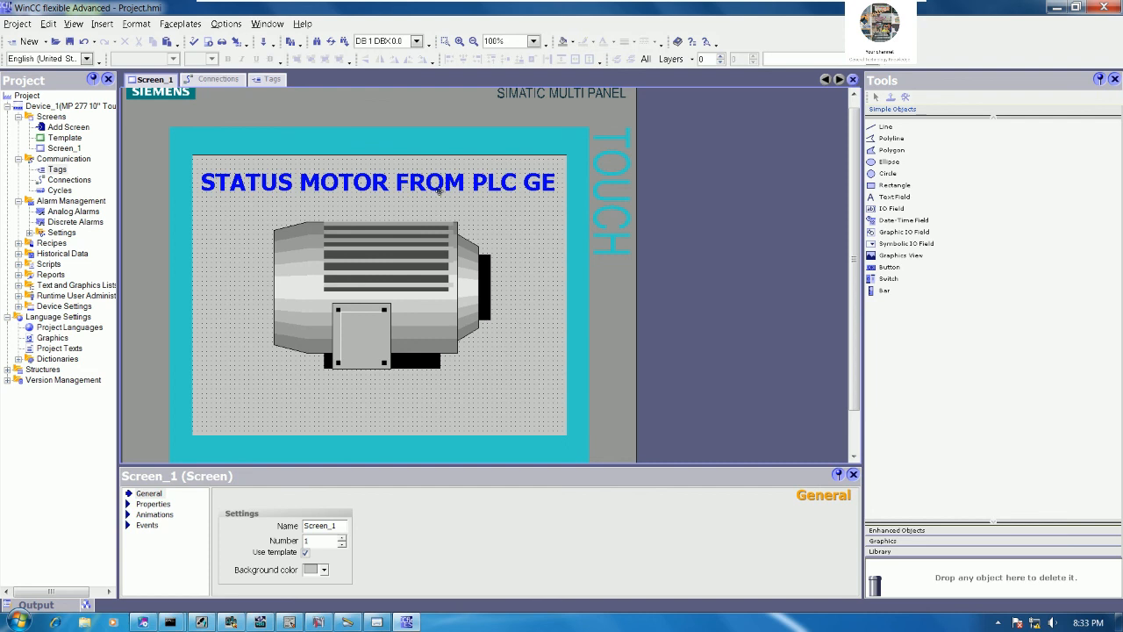
# Step: Duplicate the motor status text field below the motor graphic and change the copy's text to "MOTOR1"
pyautogui.moveTo(439, 190); pyautogui.dragTo(436, 404)
pyautogui.tripleClick(296, 528)
pyautogui.write('MOTOR1')
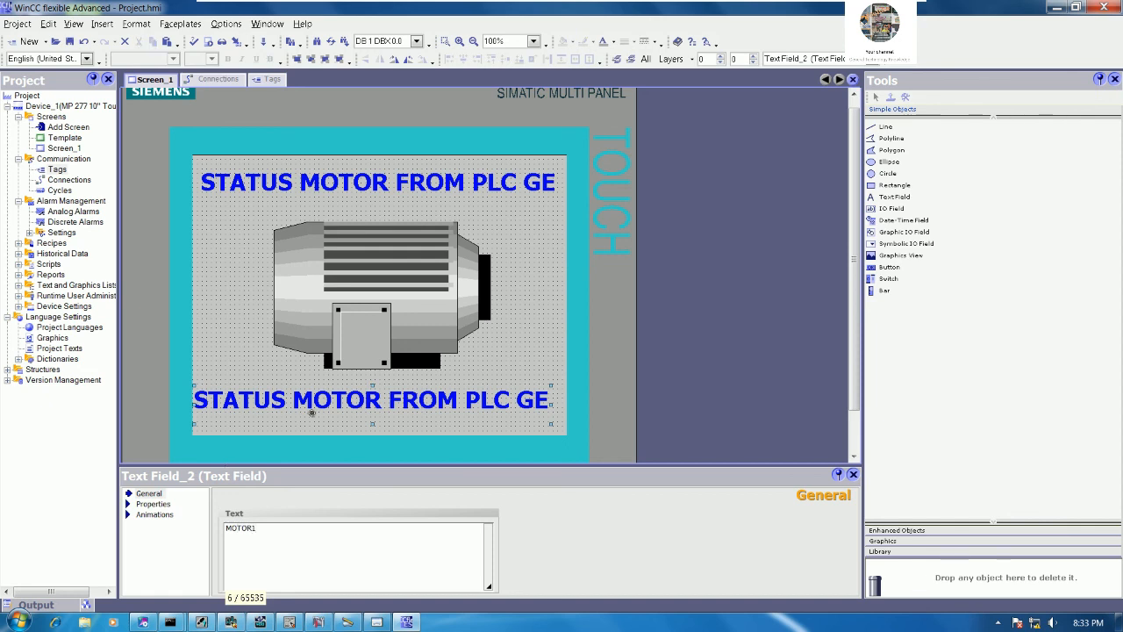
pyautogui.click(485, 385)
# Step: Narrow the MOTOR1 text field to fit its text and center it beneath the motor graphic
pyautogui.moveTo(285, 406); pyautogui.dragTo(400, 411)
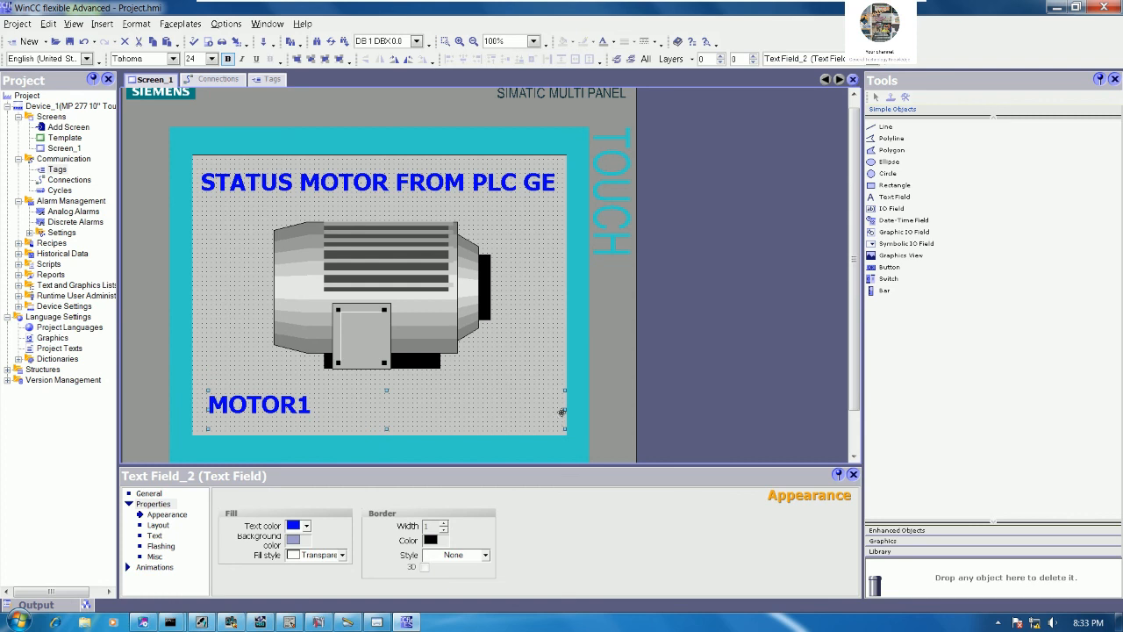
pyautogui.moveTo(563, 408); pyautogui.dragTo(498, 404)
pyautogui.press('Up')
pyautogui.press('Up')
pyautogui.press('Up')
pyautogui.press('Up')
pyautogui.press('Up')
pyautogui.press('Right')
pyautogui.press('Right')
pyautogui.press('Right')
pyautogui.press('Right')
pyautogui.press('Right')
pyautogui.press('Right')
pyautogui.press('Right')
pyautogui.press('Right')
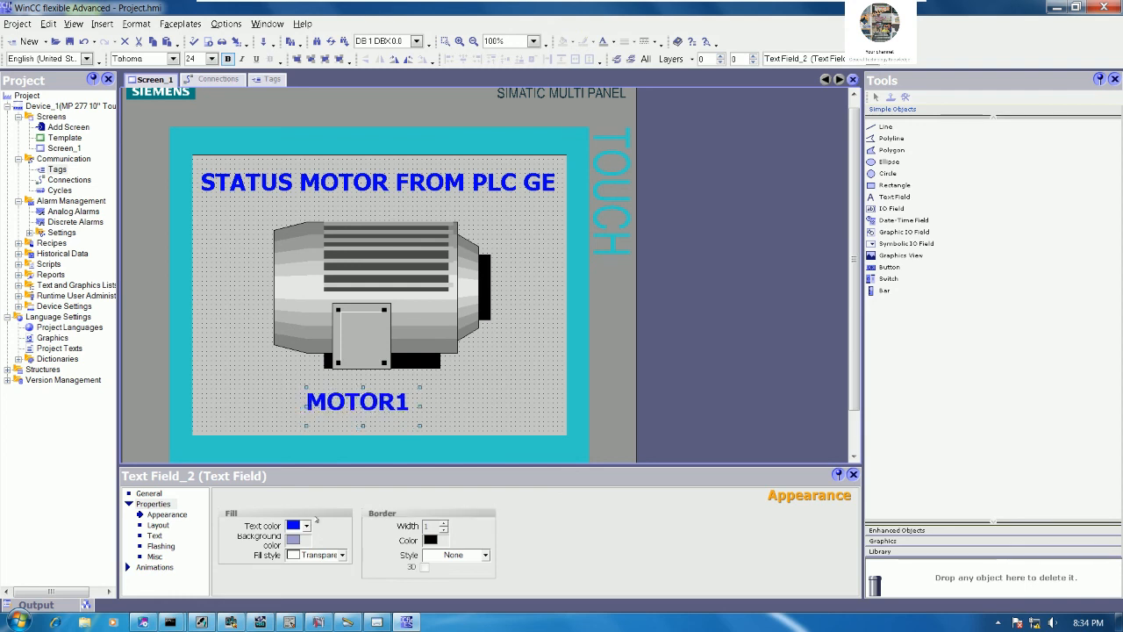
pyautogui.click(472, 401)
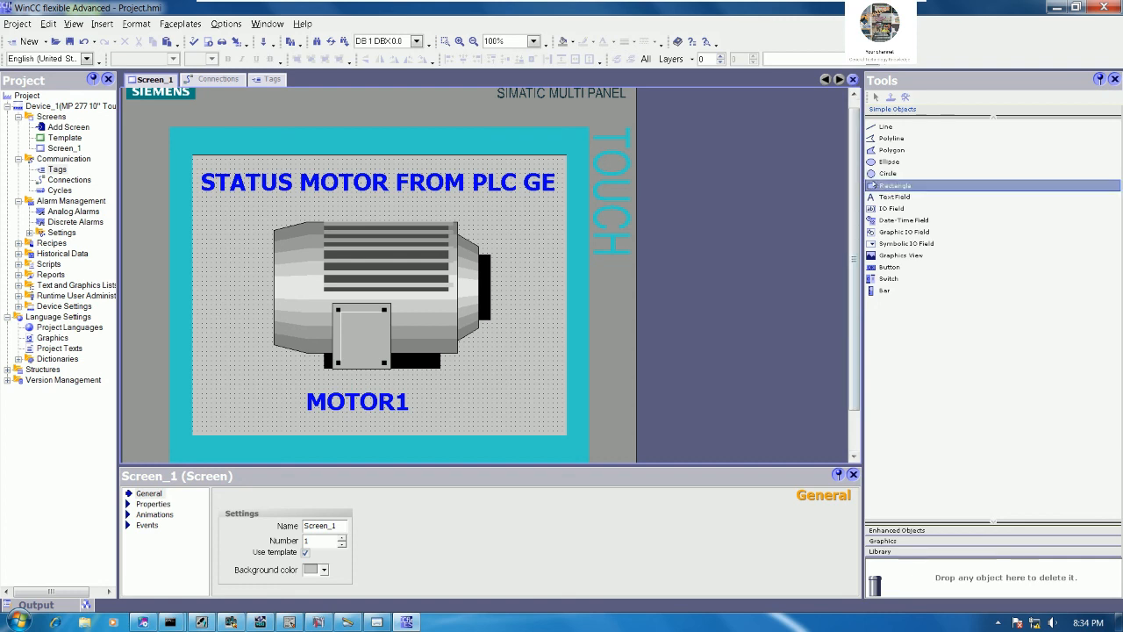
# Step: Draw a rectangle about 104 by 112 over the motor's terminal box and fill it with red
pyautogui.click(895, 185)
pyautogui.moveTo(334, 306)
pyautogui.mouseDown()
pyautogui.moveTo(377, 327)
pyautogui.moveTo(392, 368)
pyautogui.mouseUp()
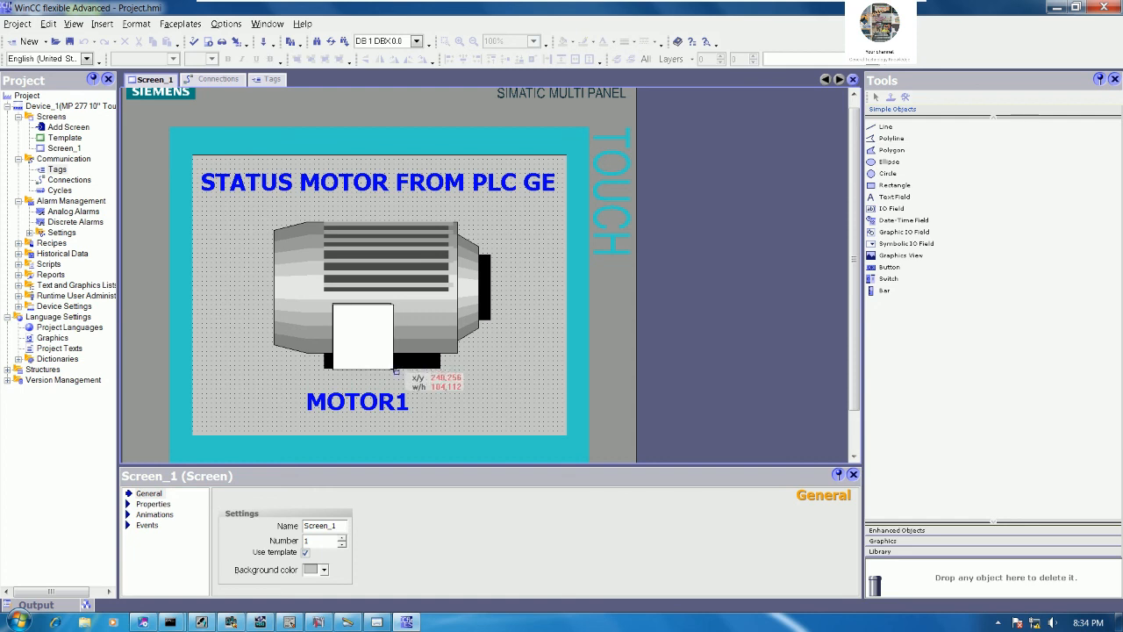
pyautogui.press('Left')
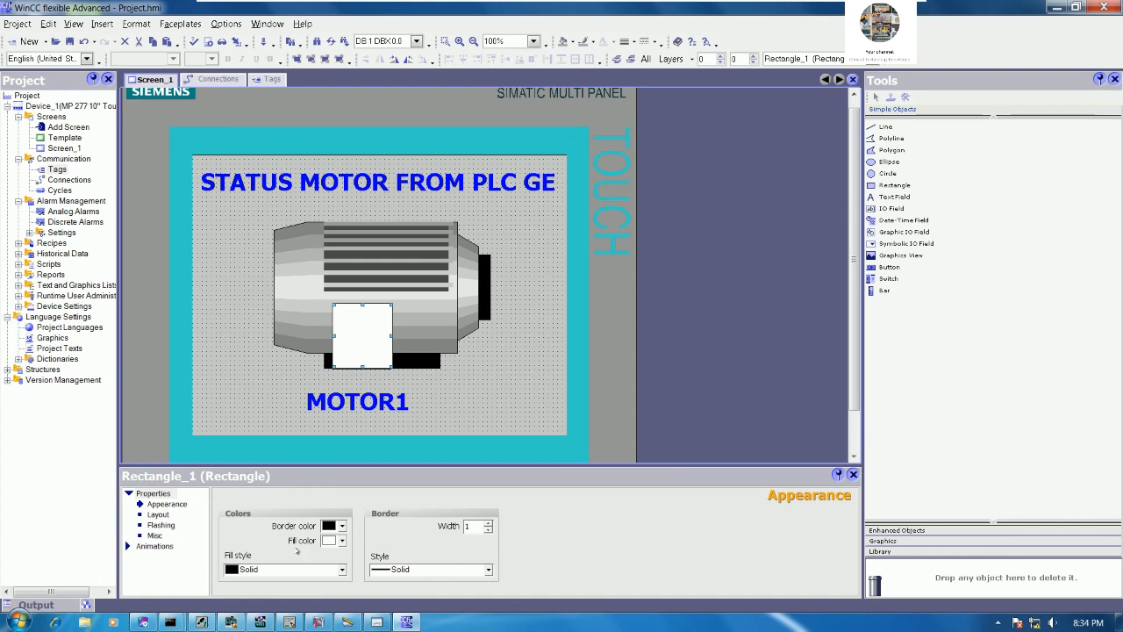
pyautogui.click(342, 540)
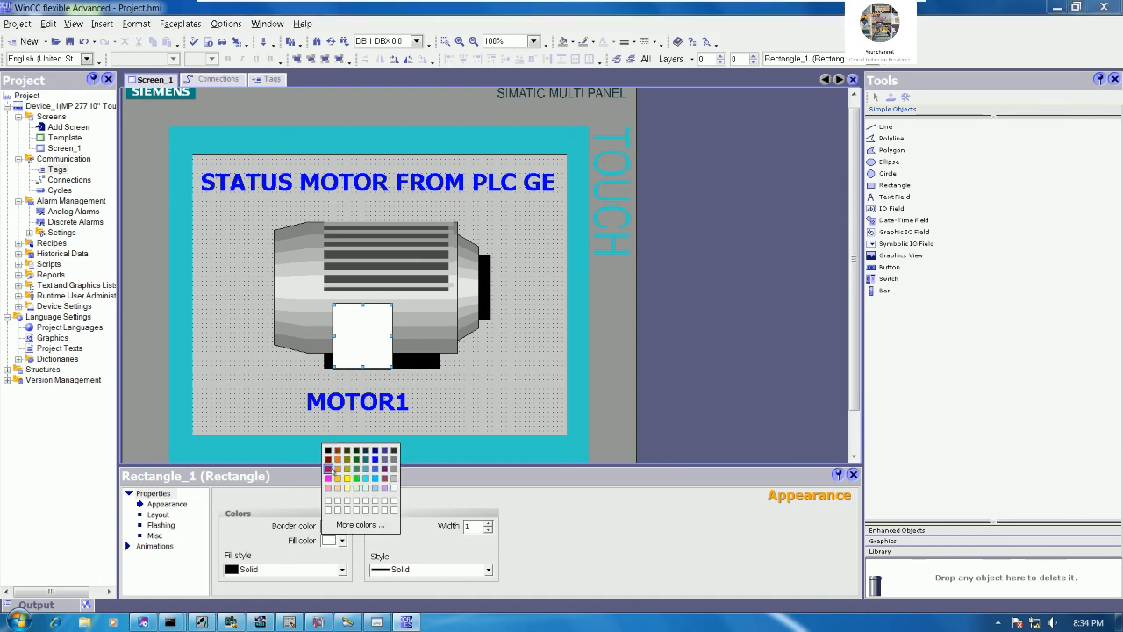
pyautogui.click(329, 470)
pyautogui.rightClick(373, 339)
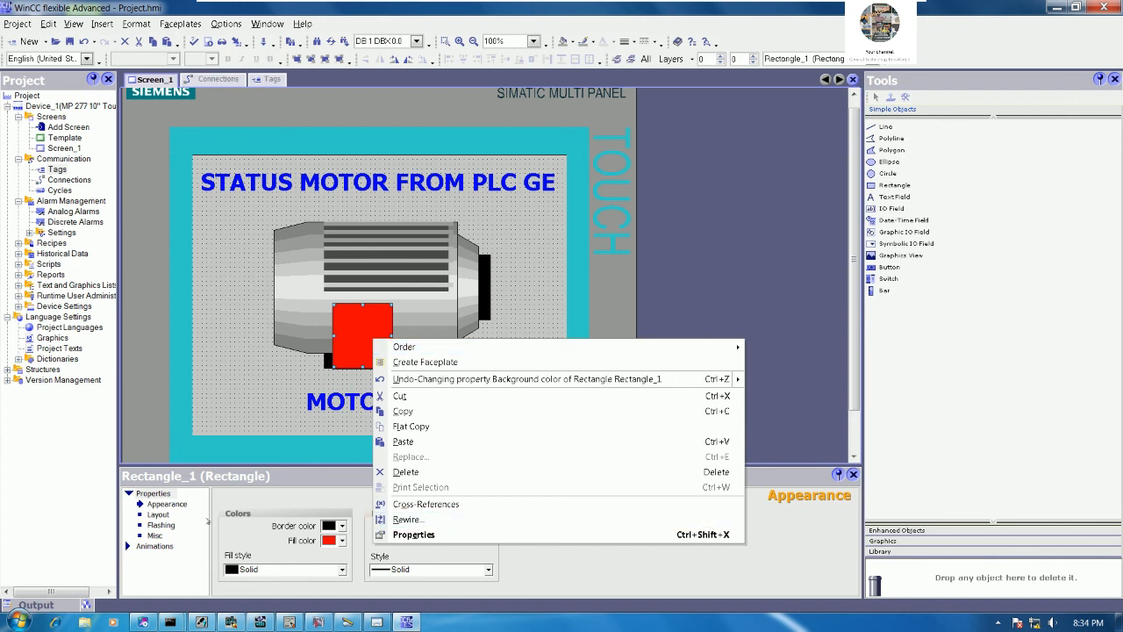
# Step: Enable the red rectangle's appearance animation with the tag GEDATABIT1 and the type Bit
pyautogui.click(154, 537)
pyautogui.click(152, 545)
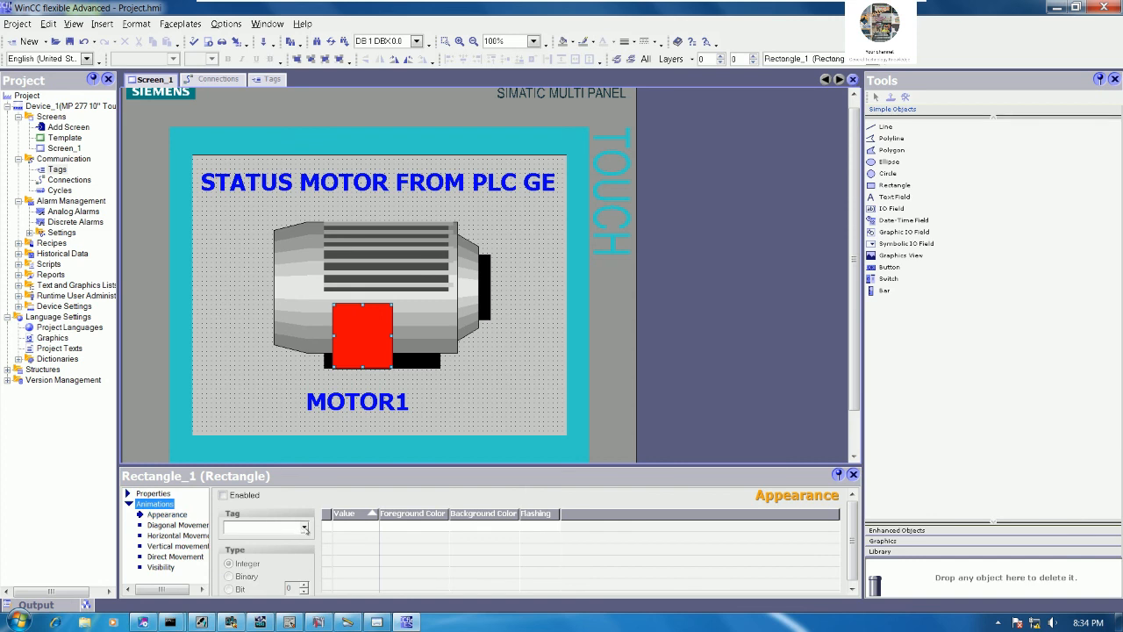
pyautogui.click(304, 526)
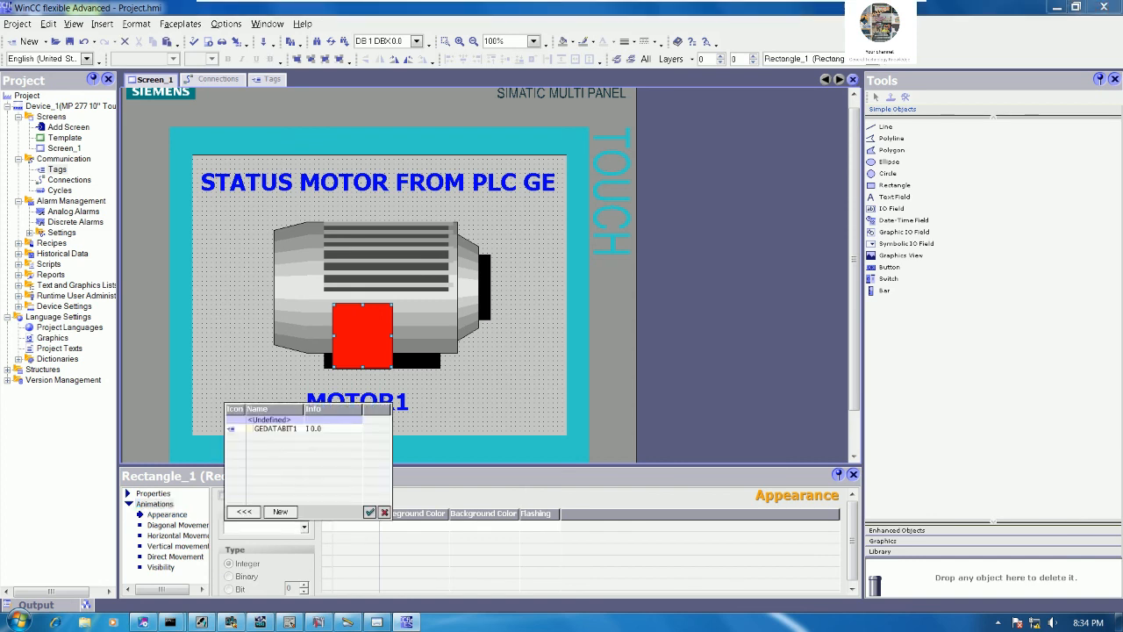
pyautogui.doubleClick(279, 429)
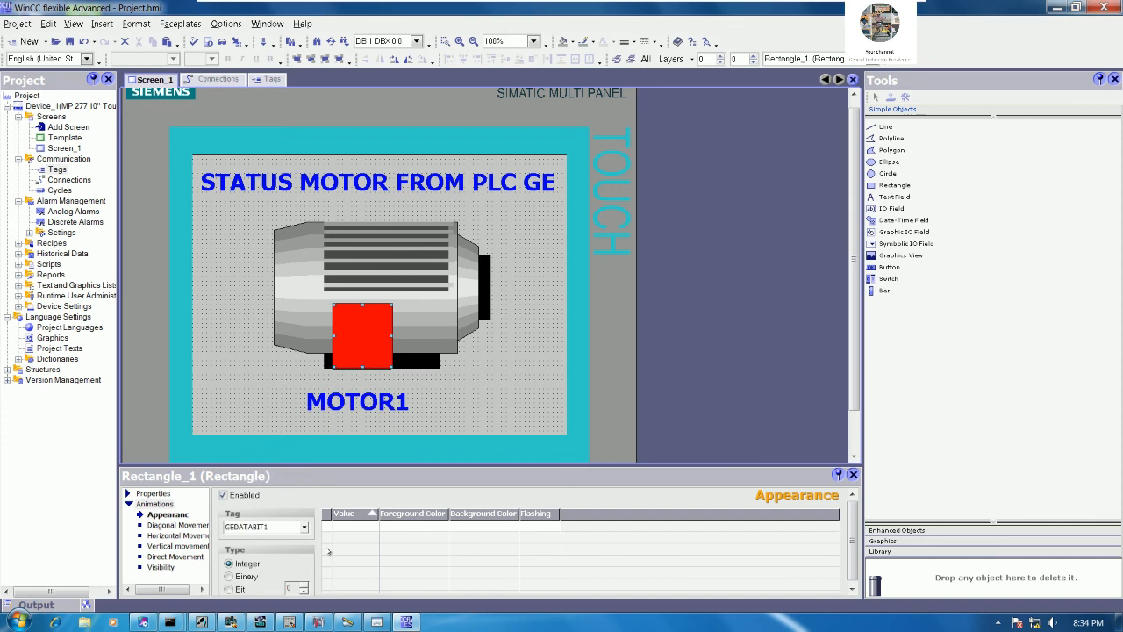
pyautogui.click(229, 589)
# Step: Add a value 1 entry to the rectangle's appearance animation with a green background color
pyautogui.doubleClick(350, 525)
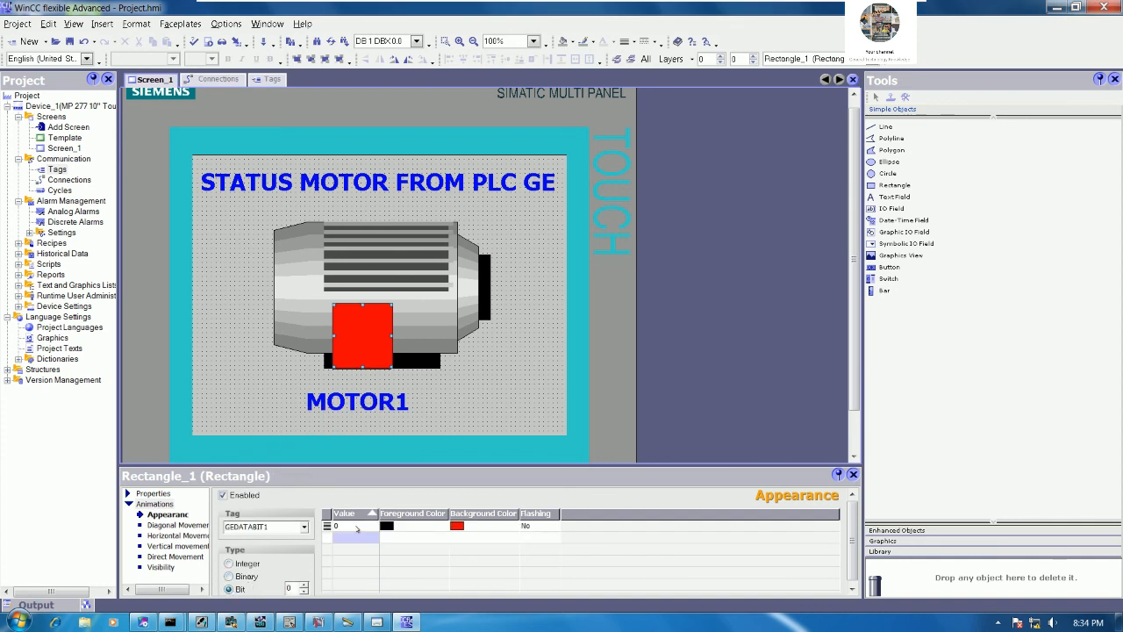
pyautogui.doubleClick(356, 525)
pyautogui.write('1')
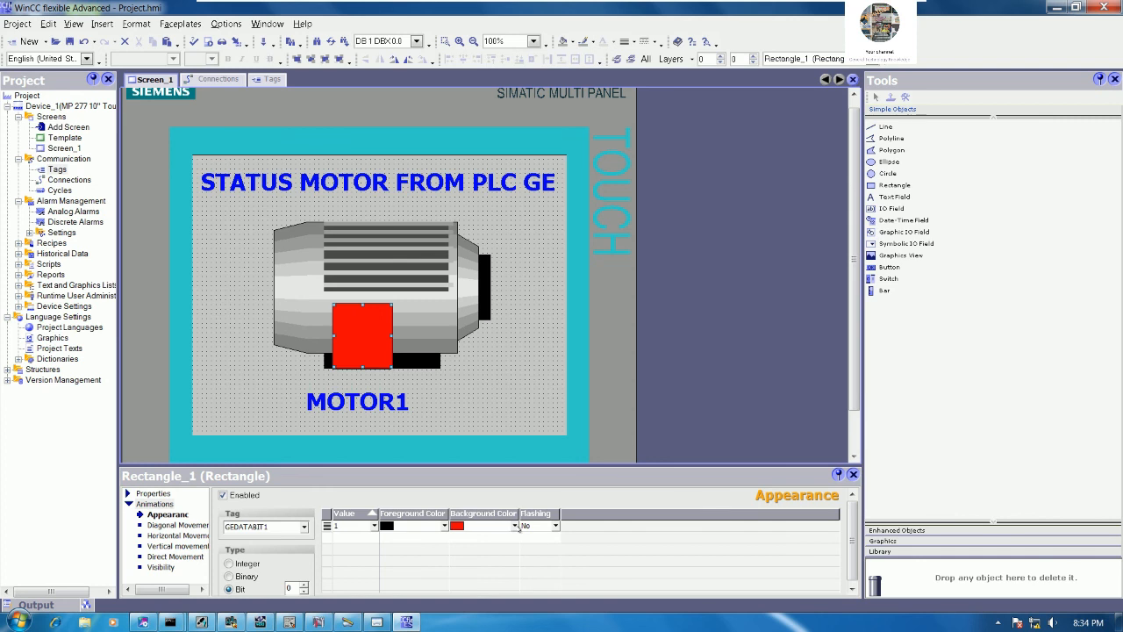
pyautogui.click(515, 526)
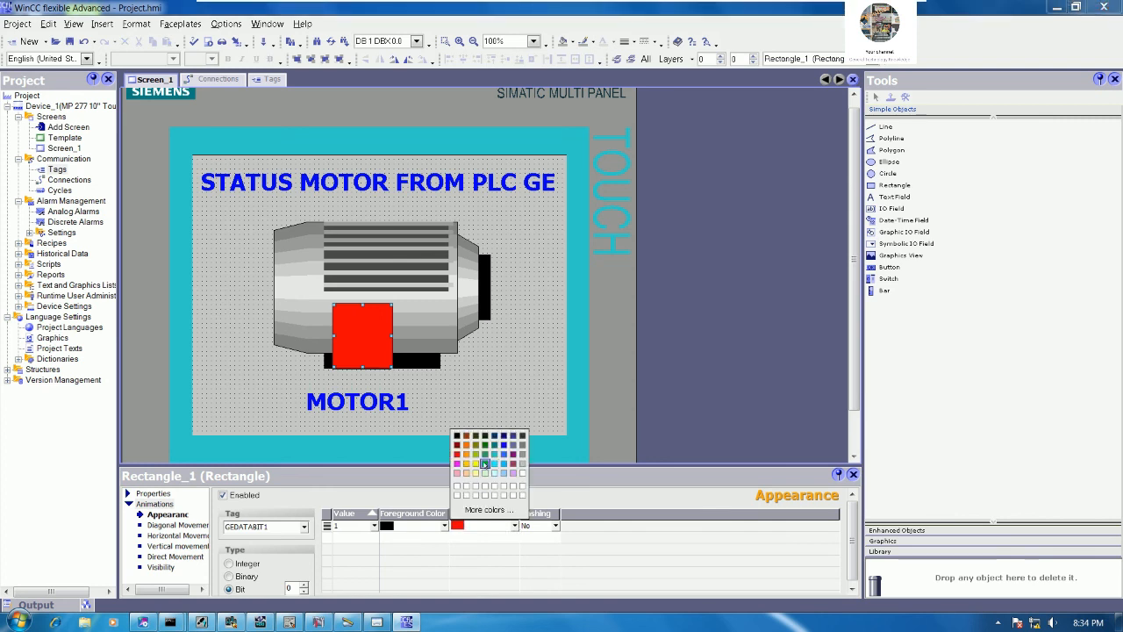
pyautogui.click(485, 463)
pyautogui.click(515, 369)
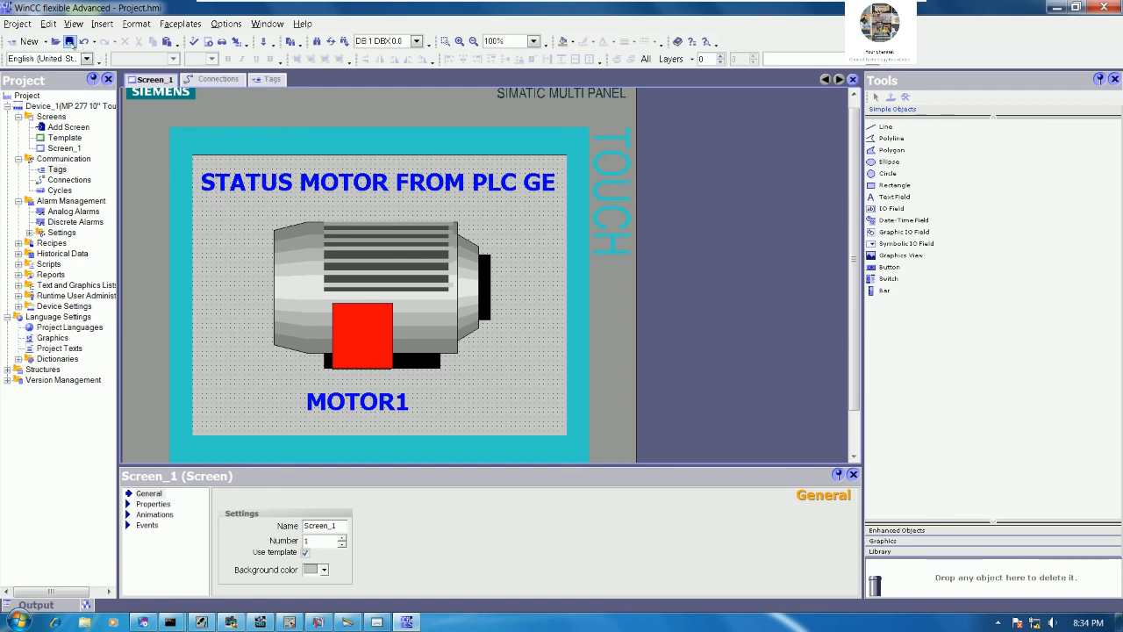
# Step: Save the HMI project as GES7PART1 in the LINKTOGE folder on the desktop
pyautogui.click(70, 43)
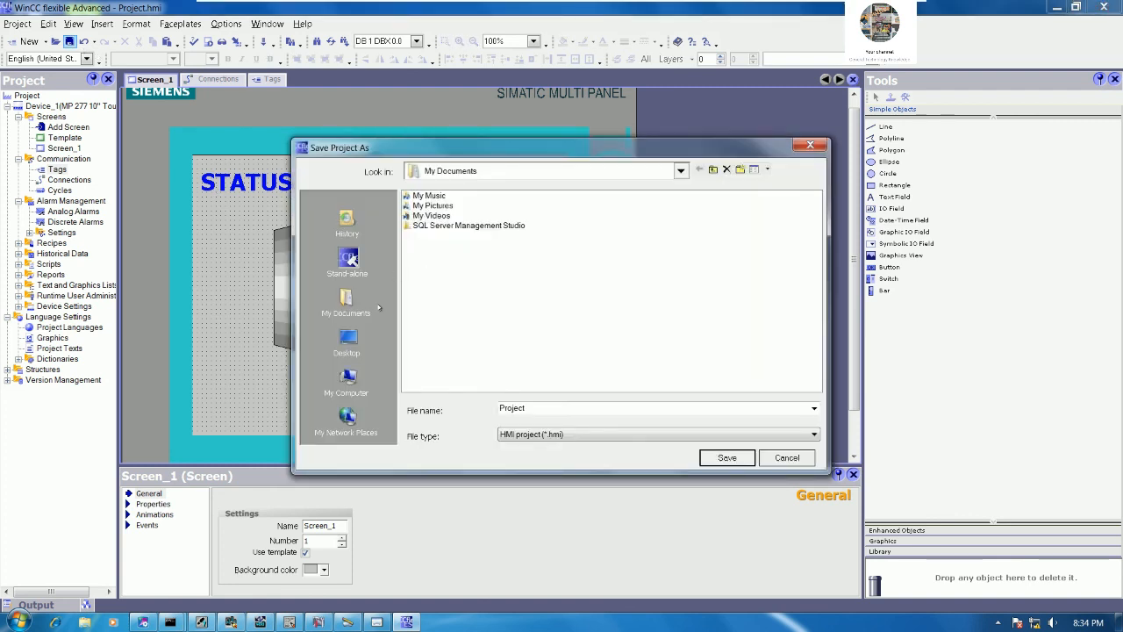
pyautogui.click(348, 344)
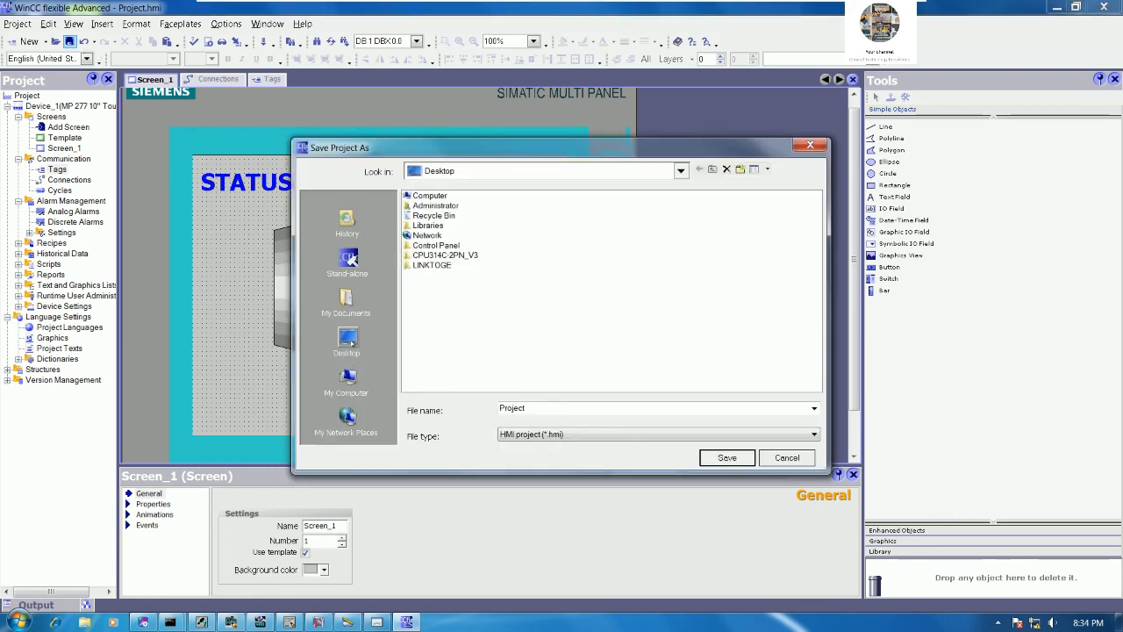
pyautogui.doubleClick(432, 265)
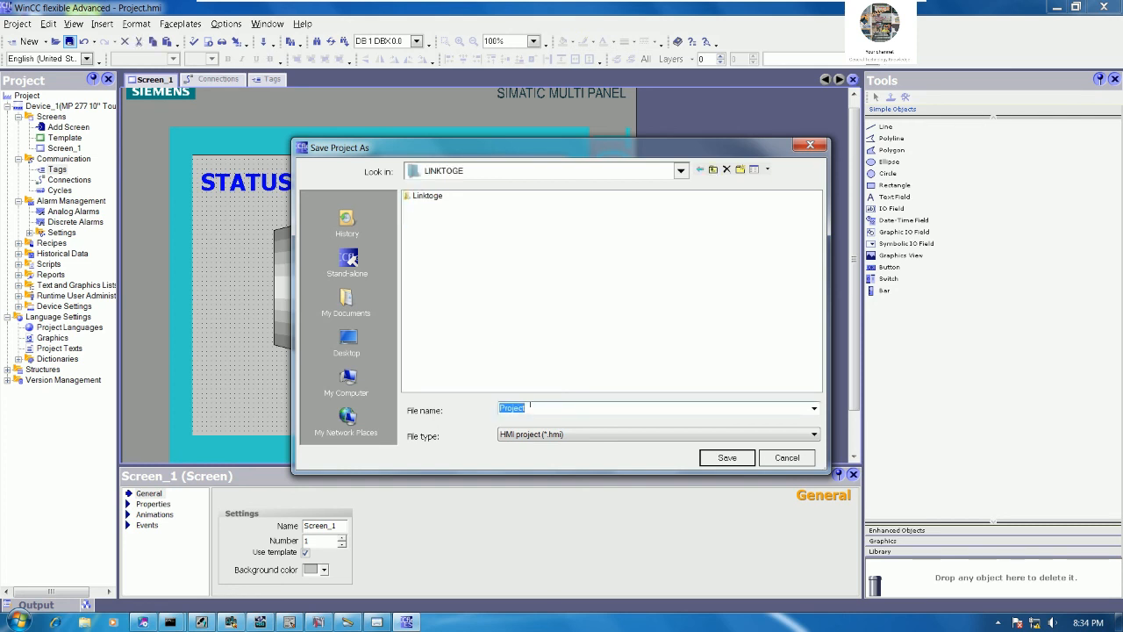
pyautogui.write('GES7PART1')
pyautogui.press('Return')
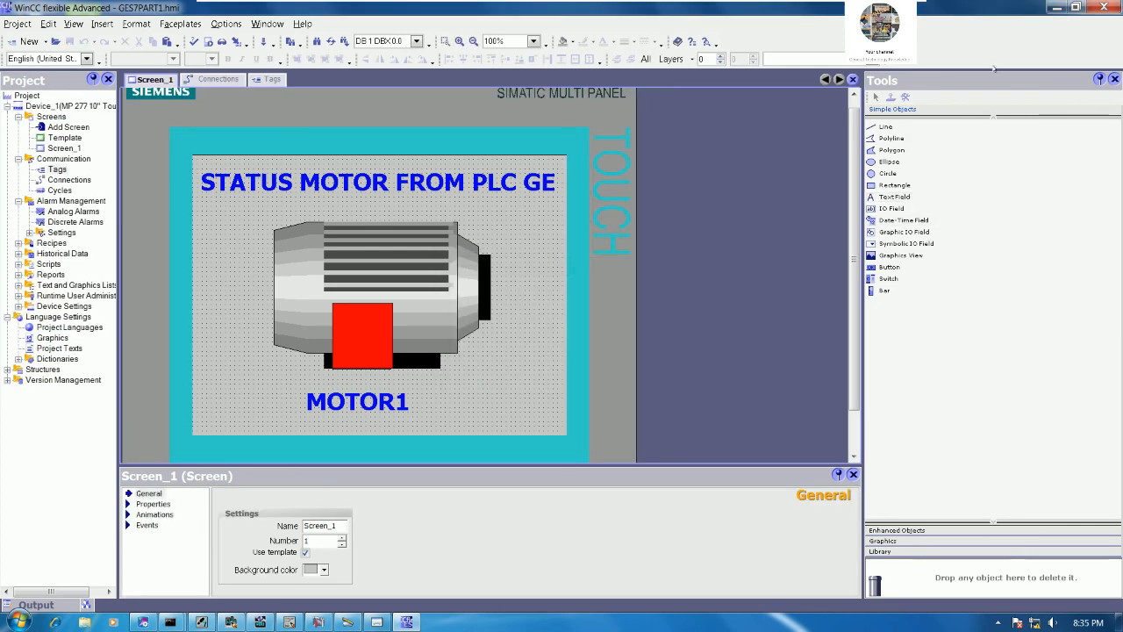
# Step: Compile the project and start its runtime, then minimize the editor window to show the running screen
pyautogui.click(208, 41)
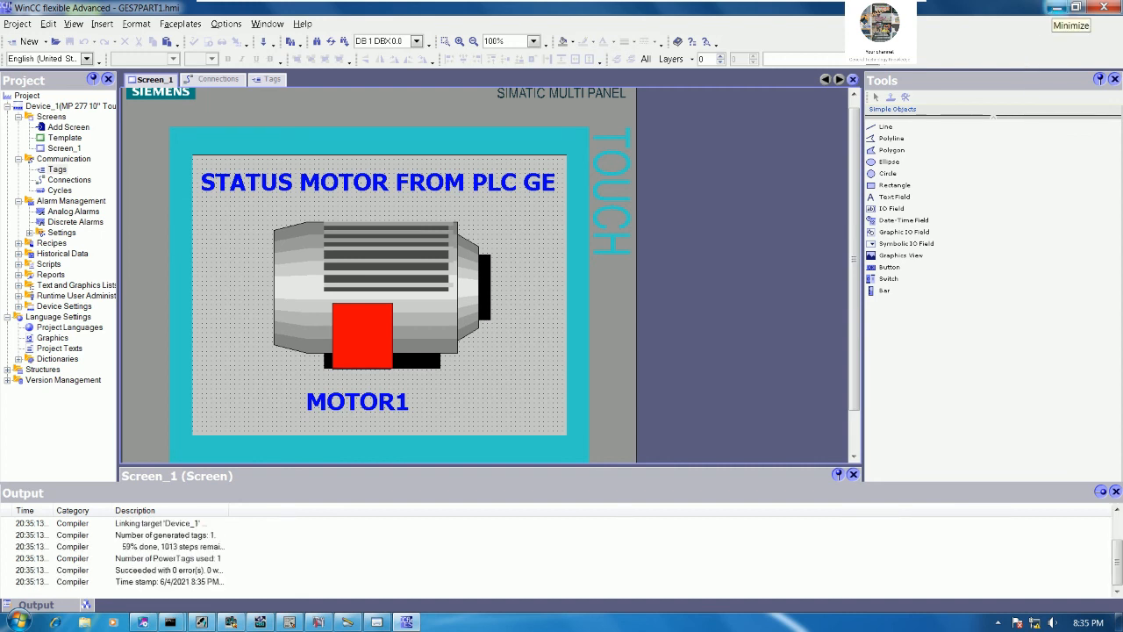
pyautogui.click(1056, 7)
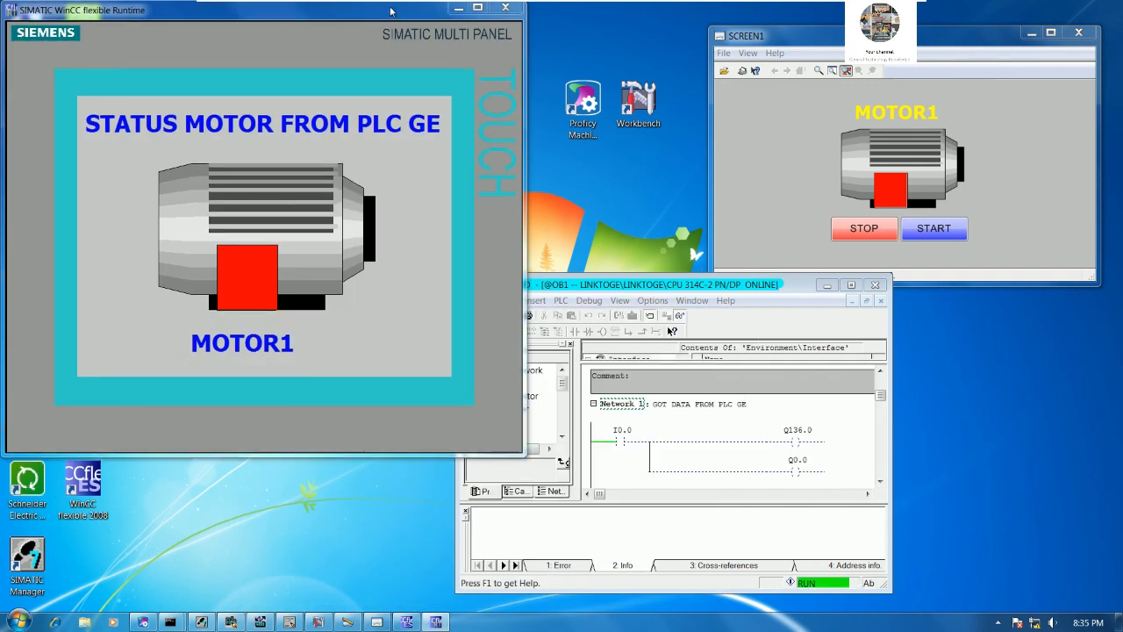
# Step: Place the LAD/STL/FBD ladder window below SCREEN1 and enlarge SCREEN1 to fill the space beside the WinCC flexible Runtime window
pyautogui.moveTo(746, 287); pyautogui.dragTo(833, 308)
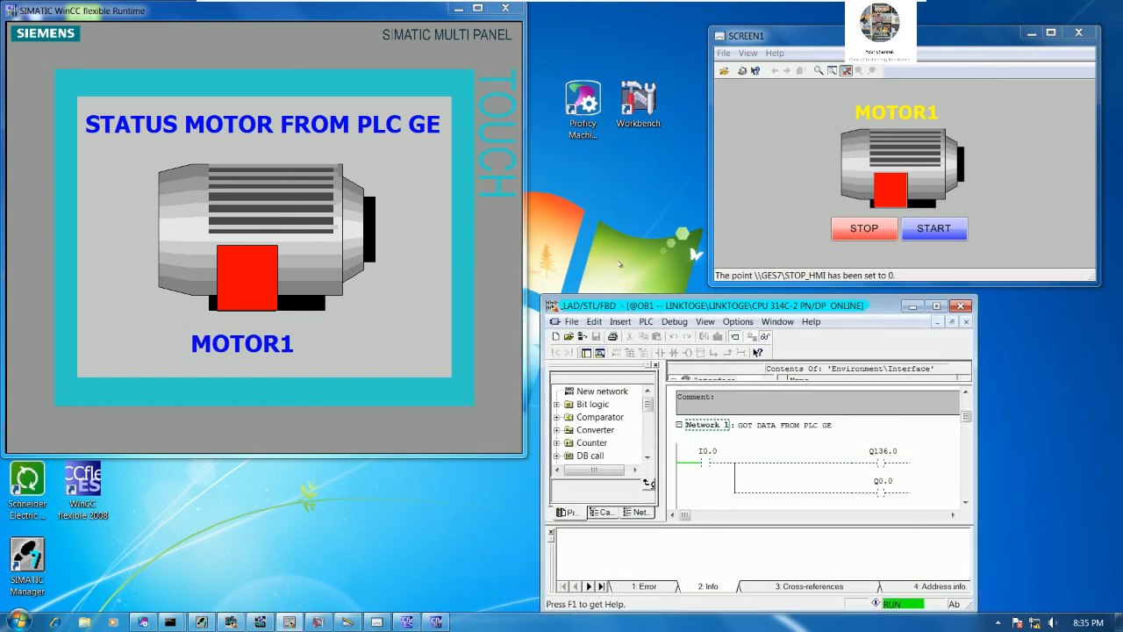
pyautogui.click(931, 238)
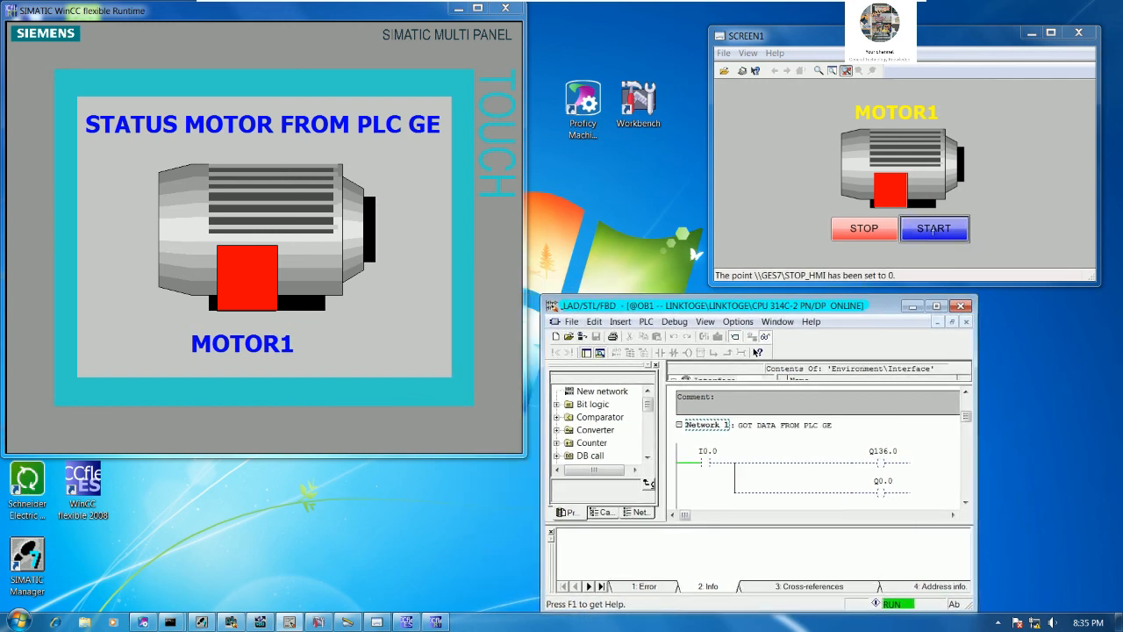
pyautogui.moveTo(710, 138); pyautogui.dragTo(553, 138)
pyautogui.moveTo(814, 28); pyautogui.dragTo(814, 7)
# Step: Test starting and stopping MOTOR1 from SCREEN1, and slightly enlarge the ladder area of the LAD/STL/FBD window
pyautogui.click(867, 237)
pyautogui.click(867, 237)
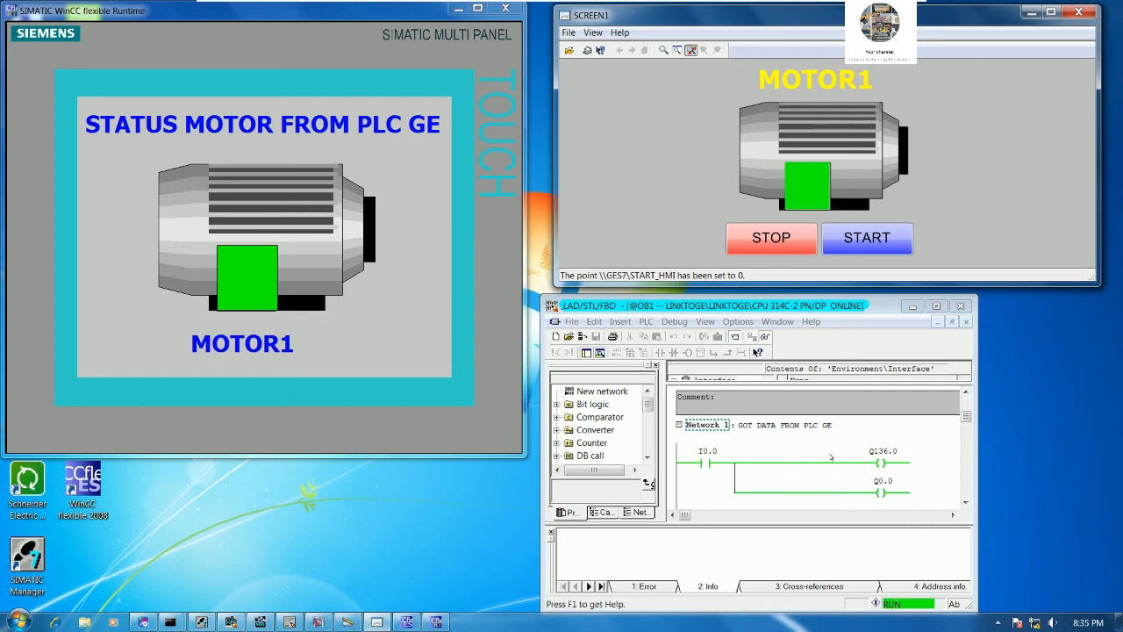
pyautogui.click(783, 251)
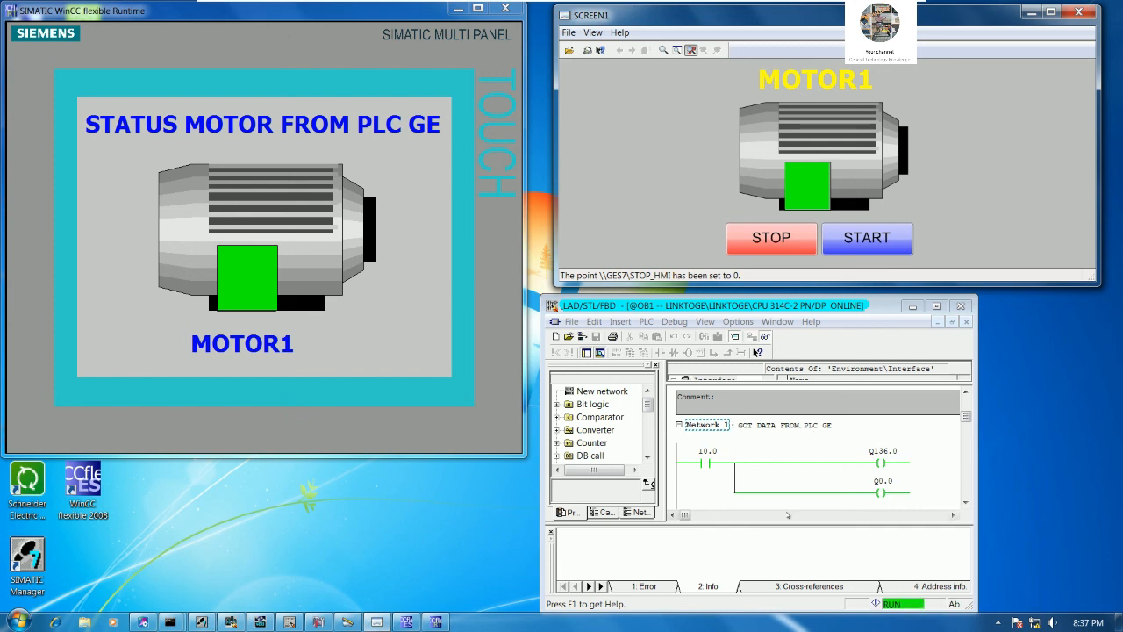
pyautogui.moveTo(789, 525); pyautogui.dragTo(788, 531)
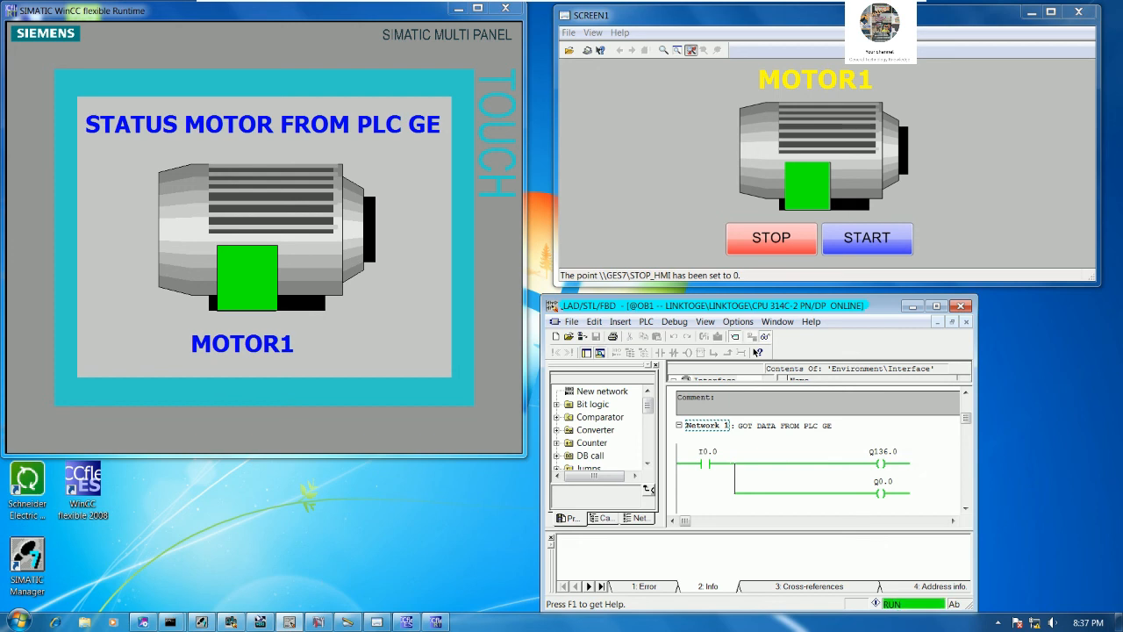
# Step: Switch to the GE ladder in Proficy Machine Edition, then show SCREEN1 and WinCC flexible Runtime over it with the WinCC editor minimized
pyautogui.click(260, 621)
pyautogui.click(458, 10)
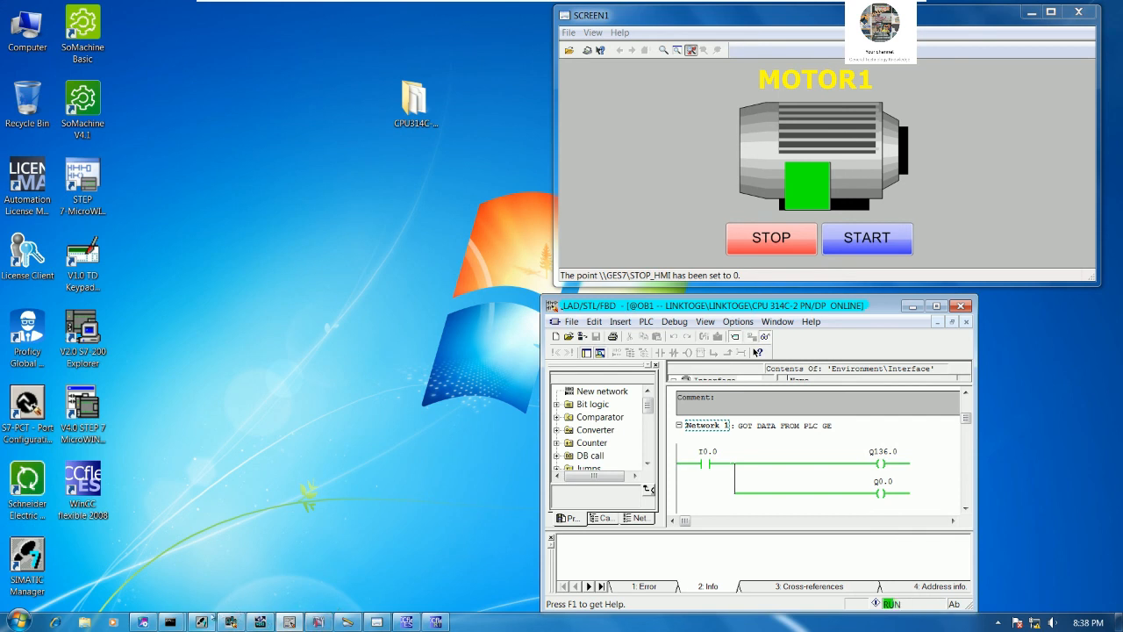
pyautogui.click(144, 621)
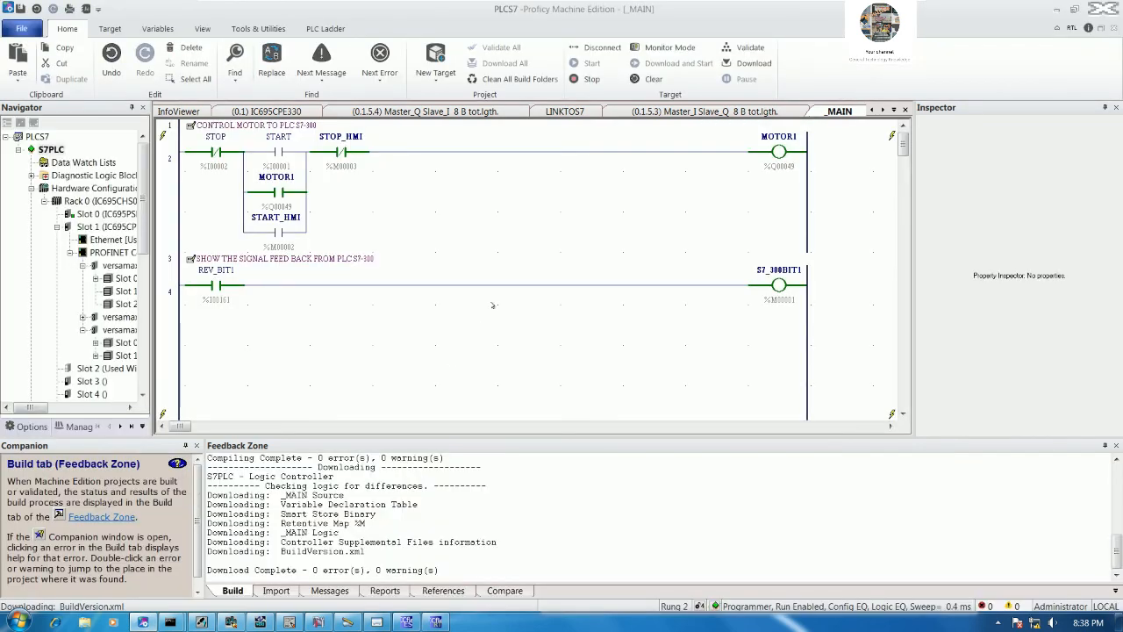
pyautogui.click(377, 622)
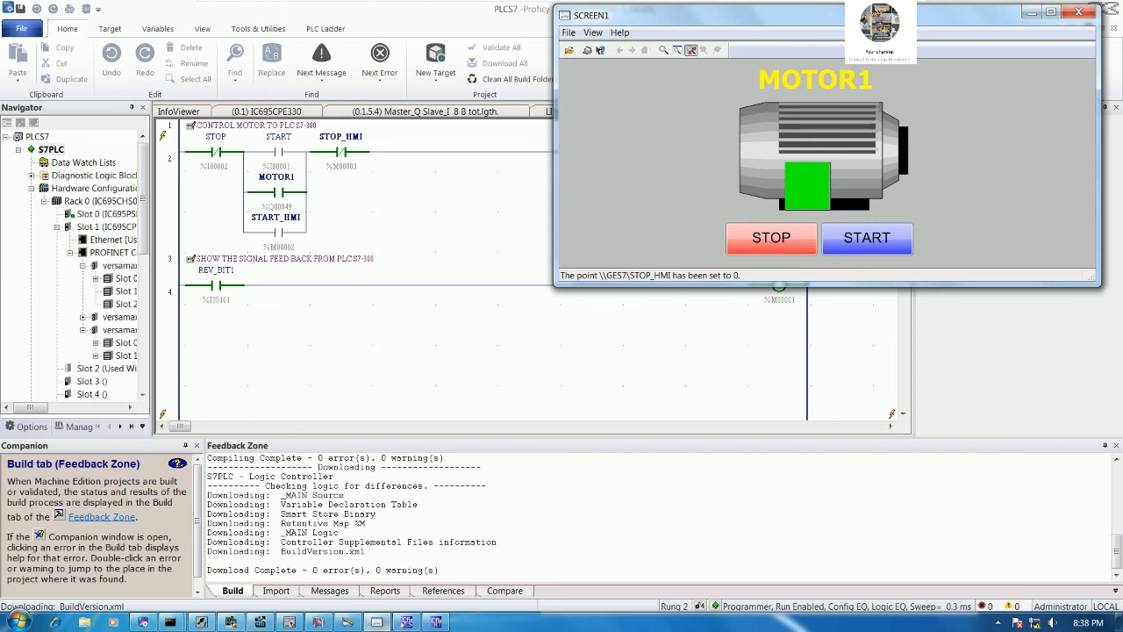
pyautogui.click(435, 622)
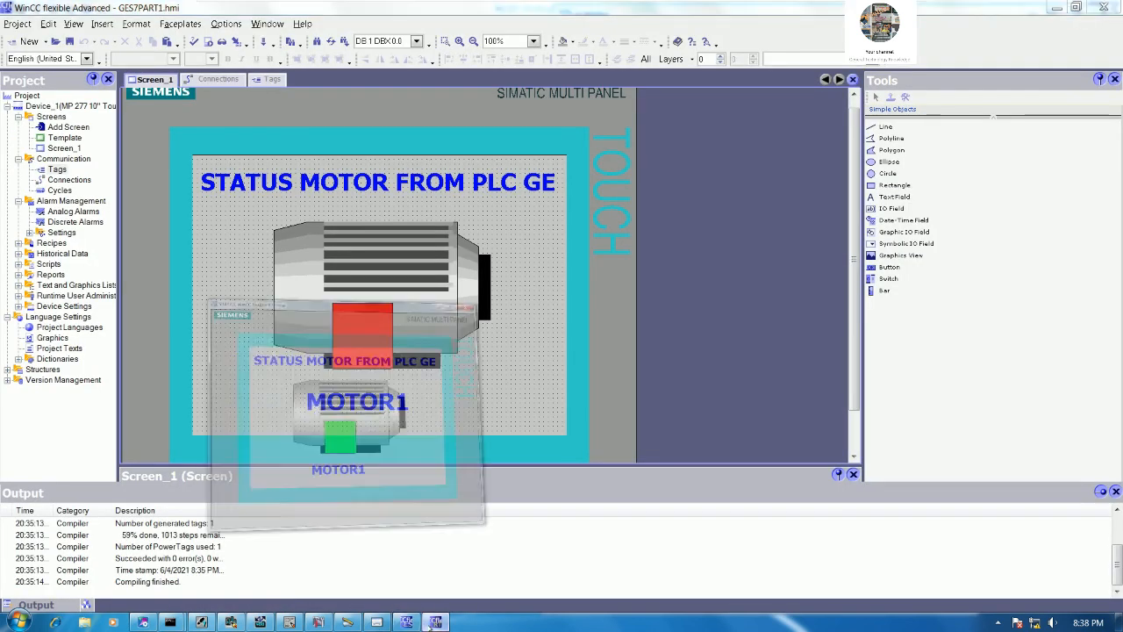
pyautogui.click(434, 624)
pyautogui.click(1056, 8)
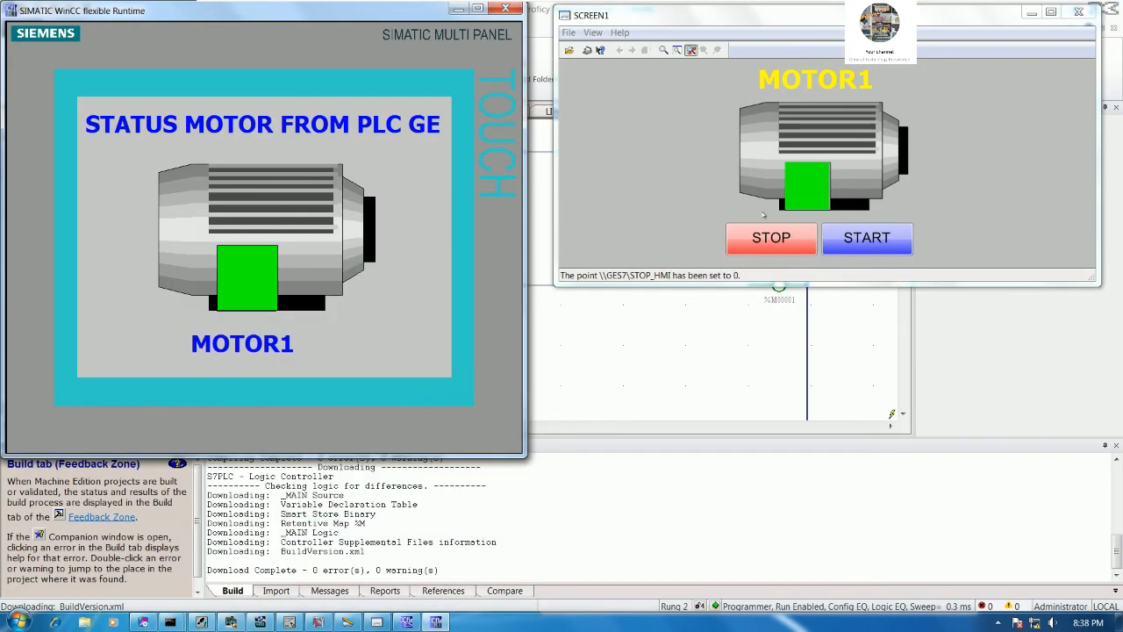
# Step: Enlarge SCREEN1 downward to match the WinCC flexible Runtime window's height, and reposition both windows next to each other
pyautogui.moveTo(699, 284); pyautogui.dragTo(702, 456)
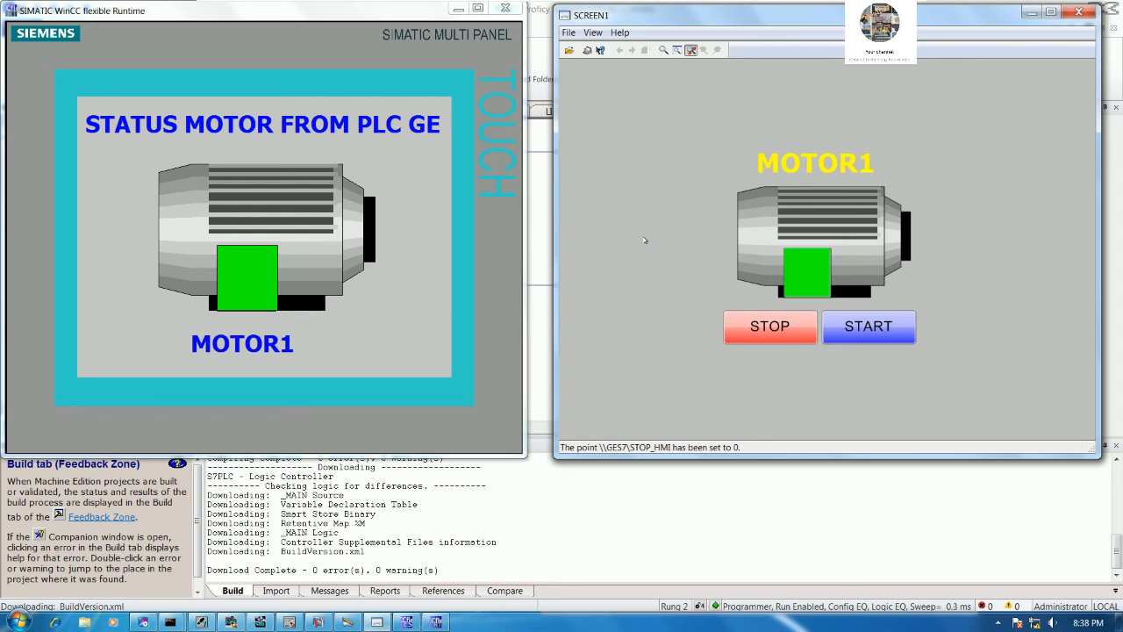
pyautogui.moveTo(720, 23); pyautogui.dragTo(733, 22)
pyautogui.moveTo(424, 17); pyautogui.dragTo(432, 19)
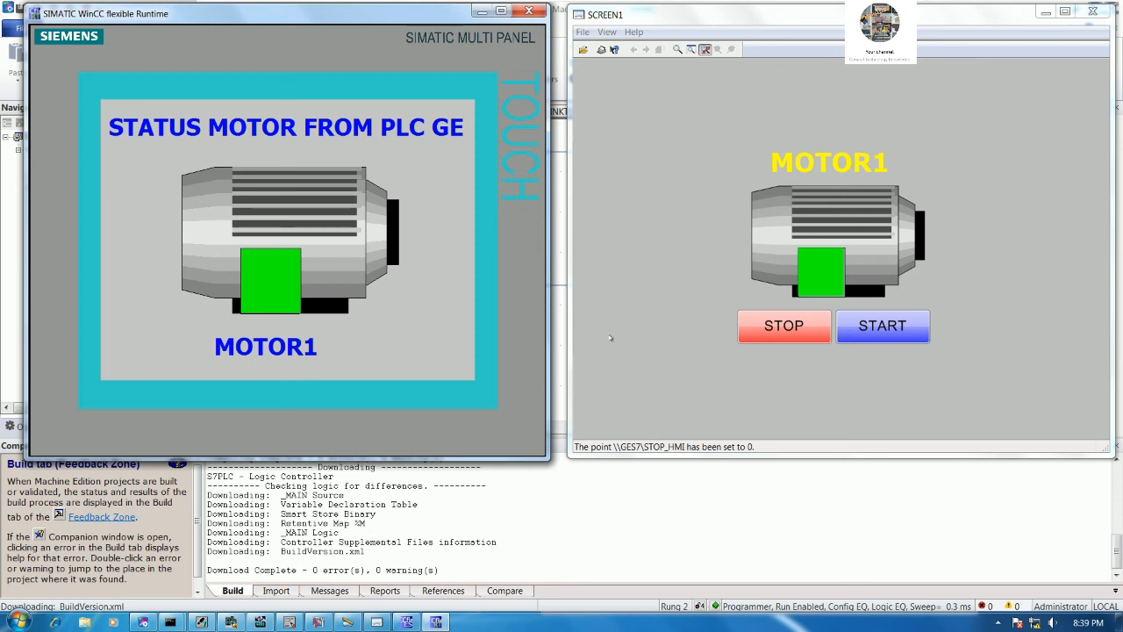
pyautogui.moveTo(411, 20); pyautogui.dragTo(448, 27)
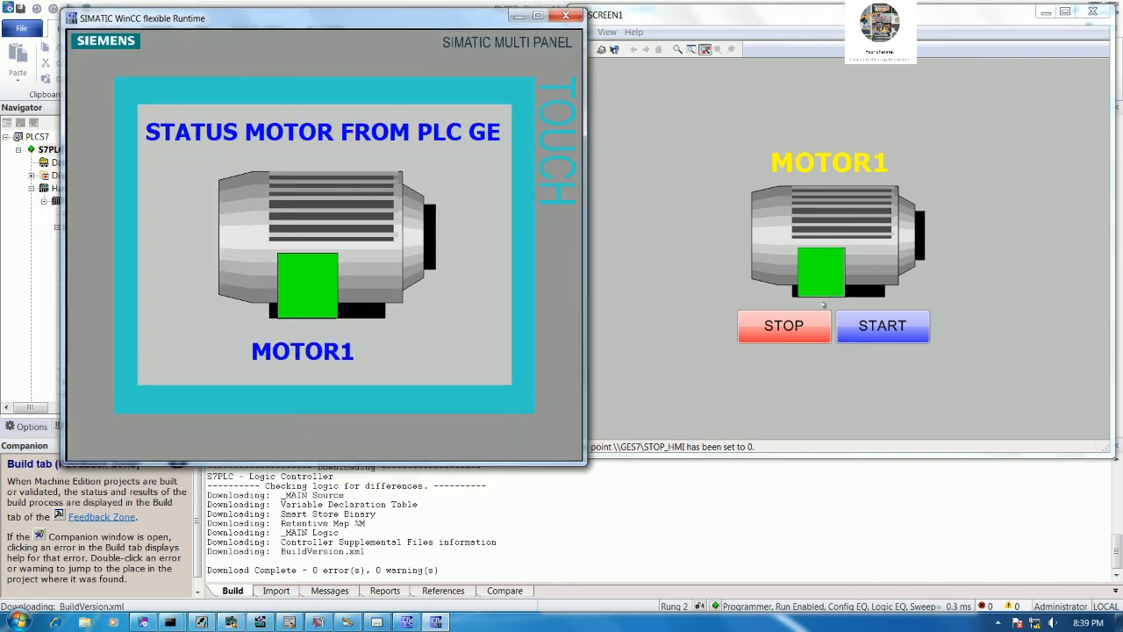
# Step: Stop and restart MOTOR1 repeatedly from SCREEN1 to test the status on the WinCC runtime screen, leaving the motor running
pyautogui.click(886, 327)
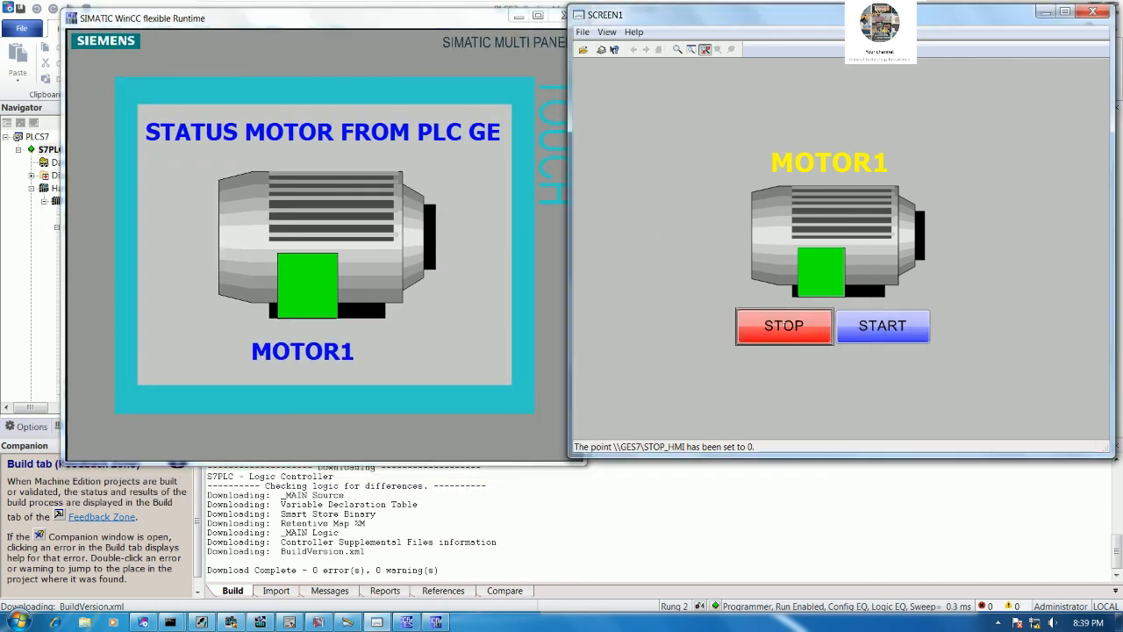
pyautogui.click(894, 331)
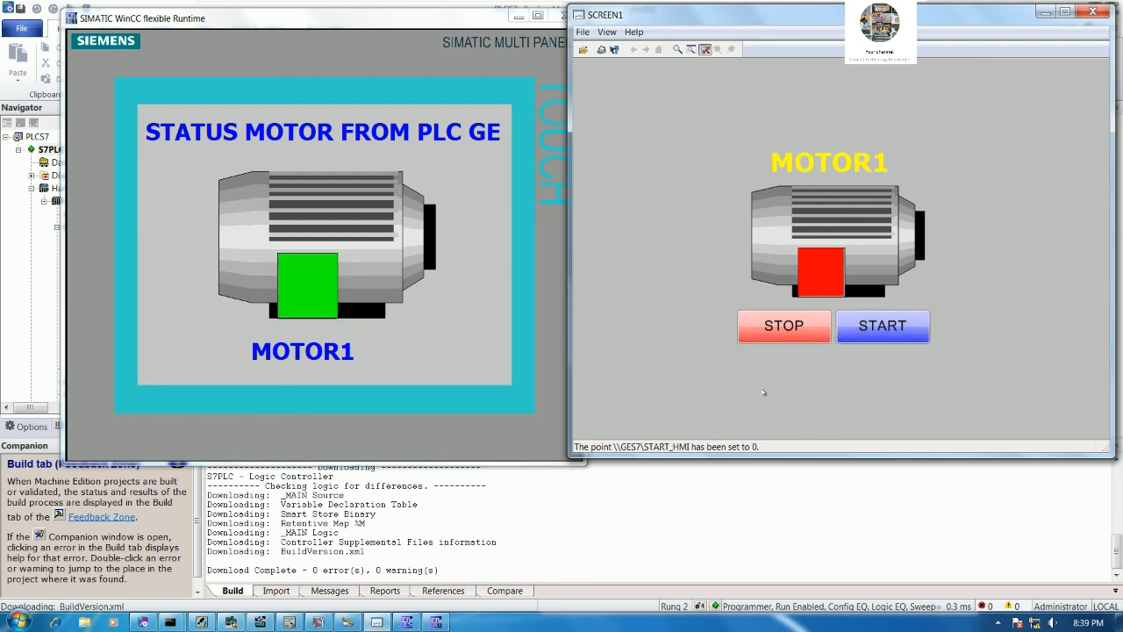
pyautogui.click(768, 333)
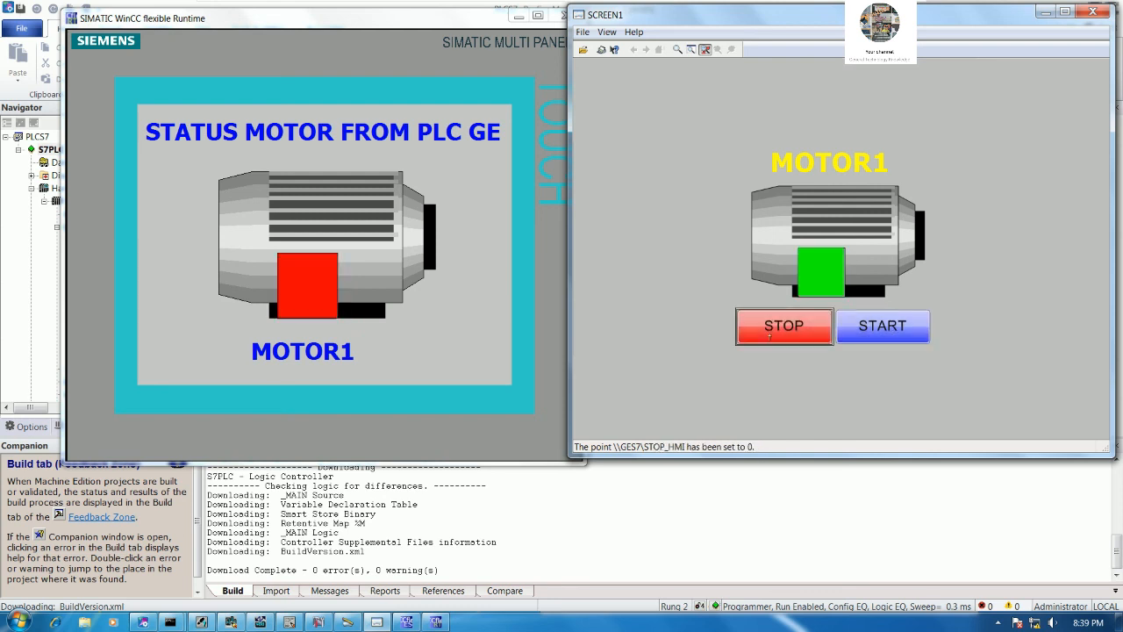
pyautogui.click(882, 327)
pyautogui.click(881, 328)
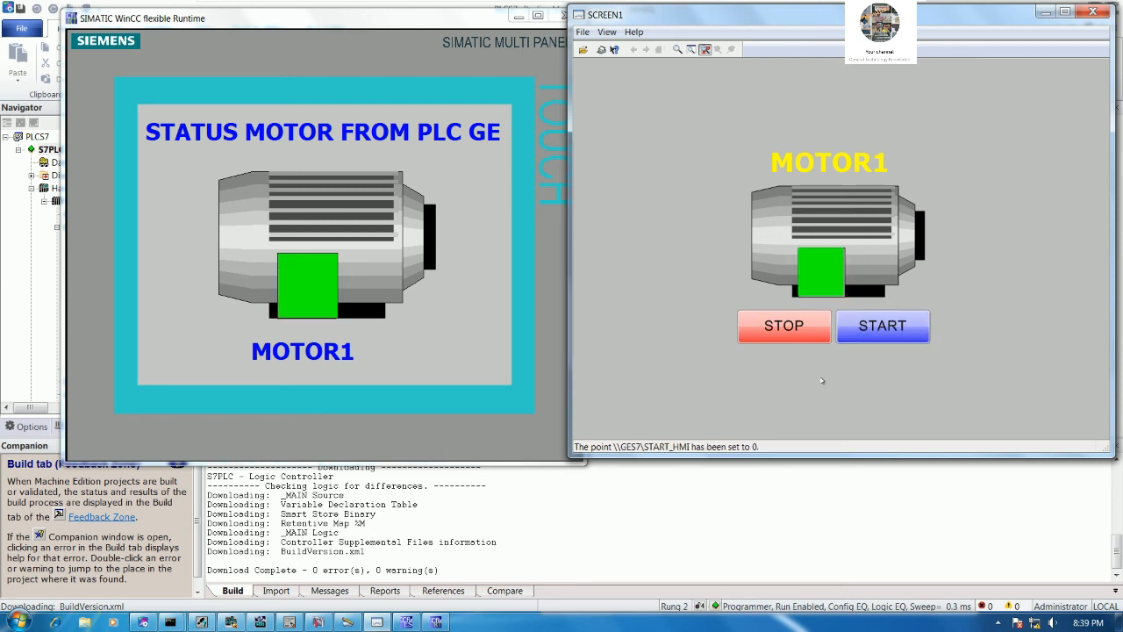